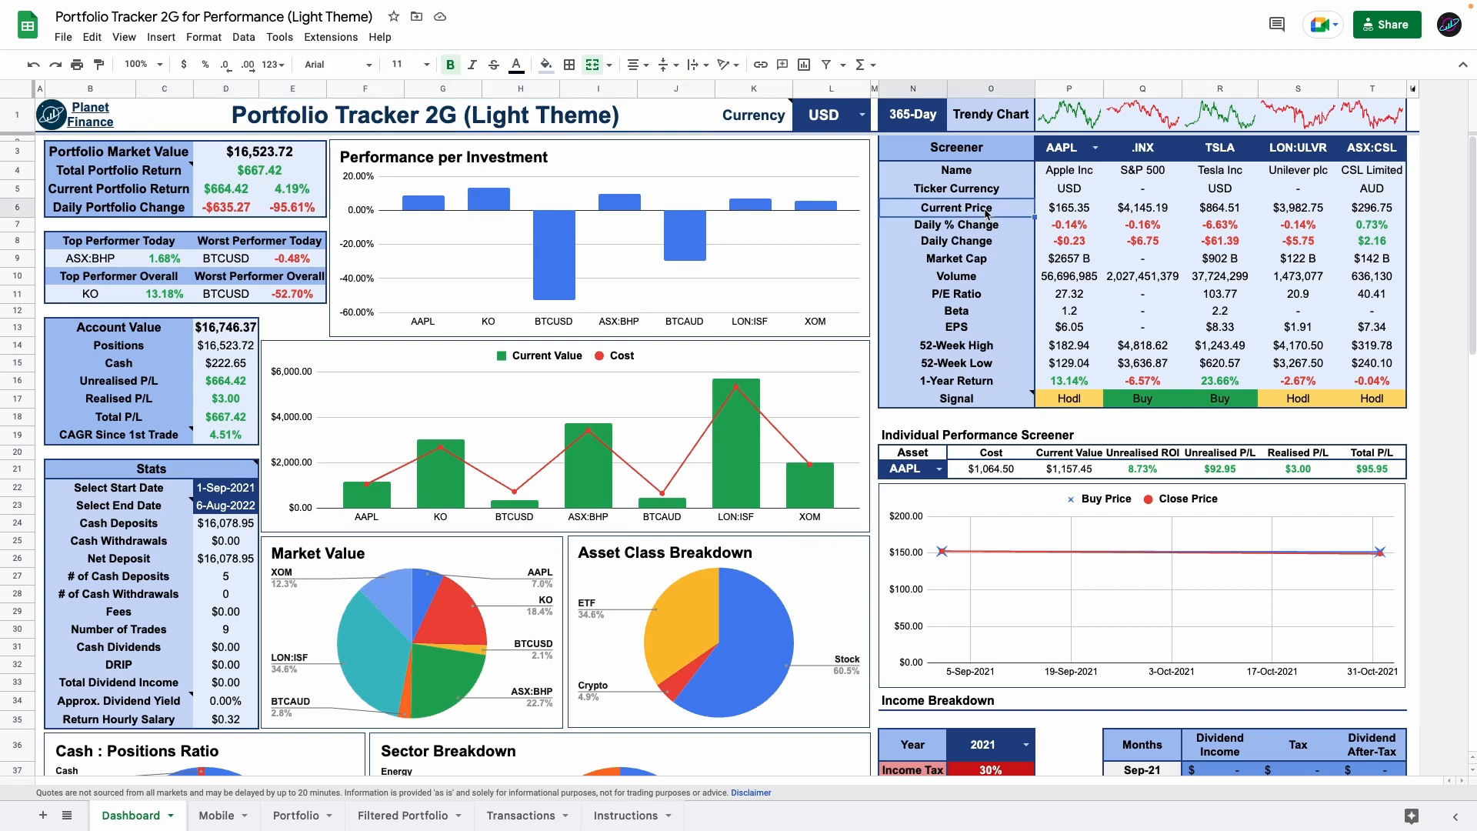
- Examine the screener metrics, ETF price and return columns, and 365-day trend charts on the portfolio and ETF tracker dashboards
{"action": "left_click", "coordinate": [978, 229]}
{"action": "left_click", "coordinate": [975, 259]}
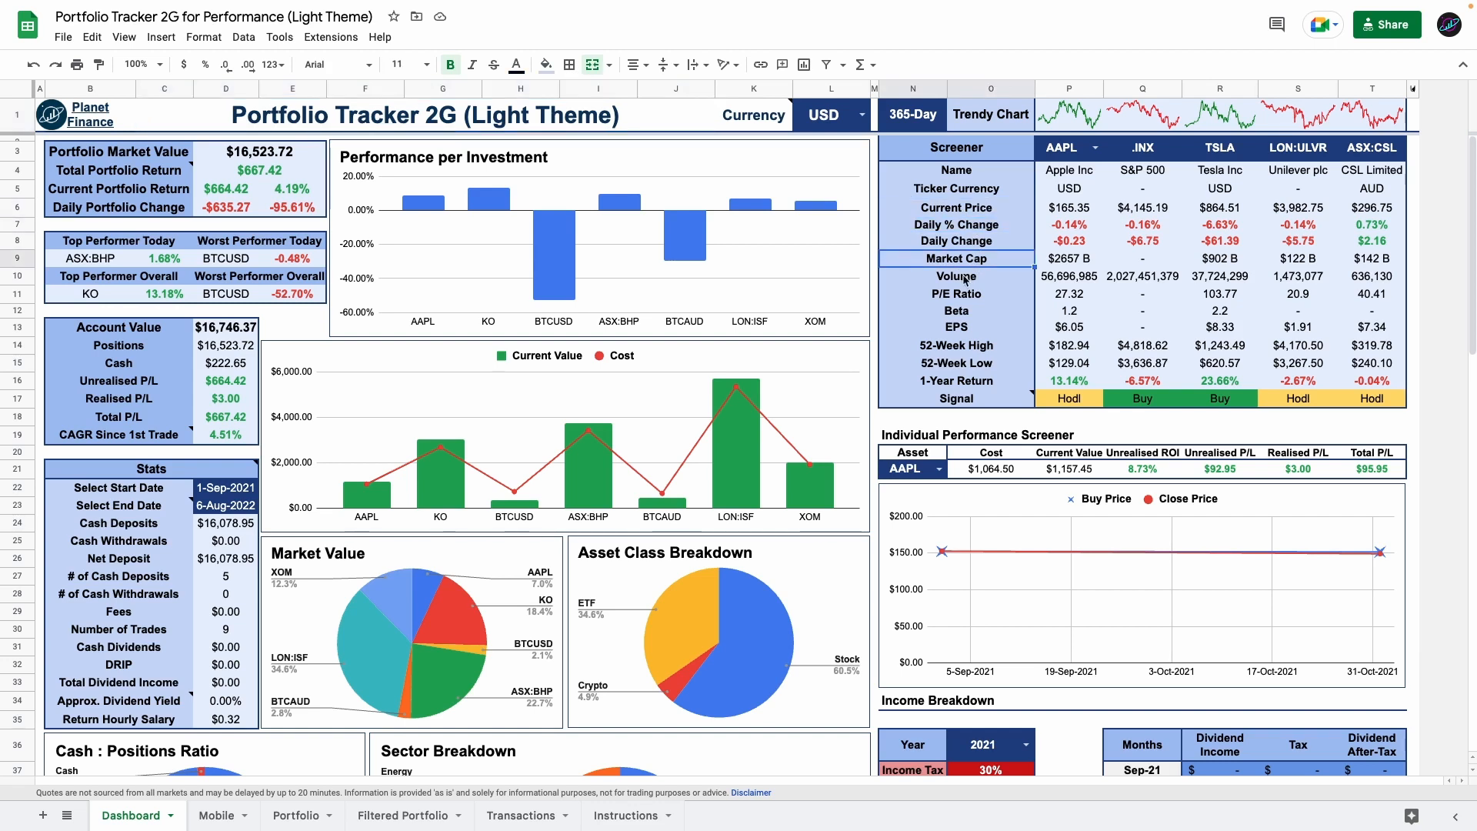
{"action": "left_click_drag", "start_coordinate": [966, 278], "coordinate": [973, 333]}
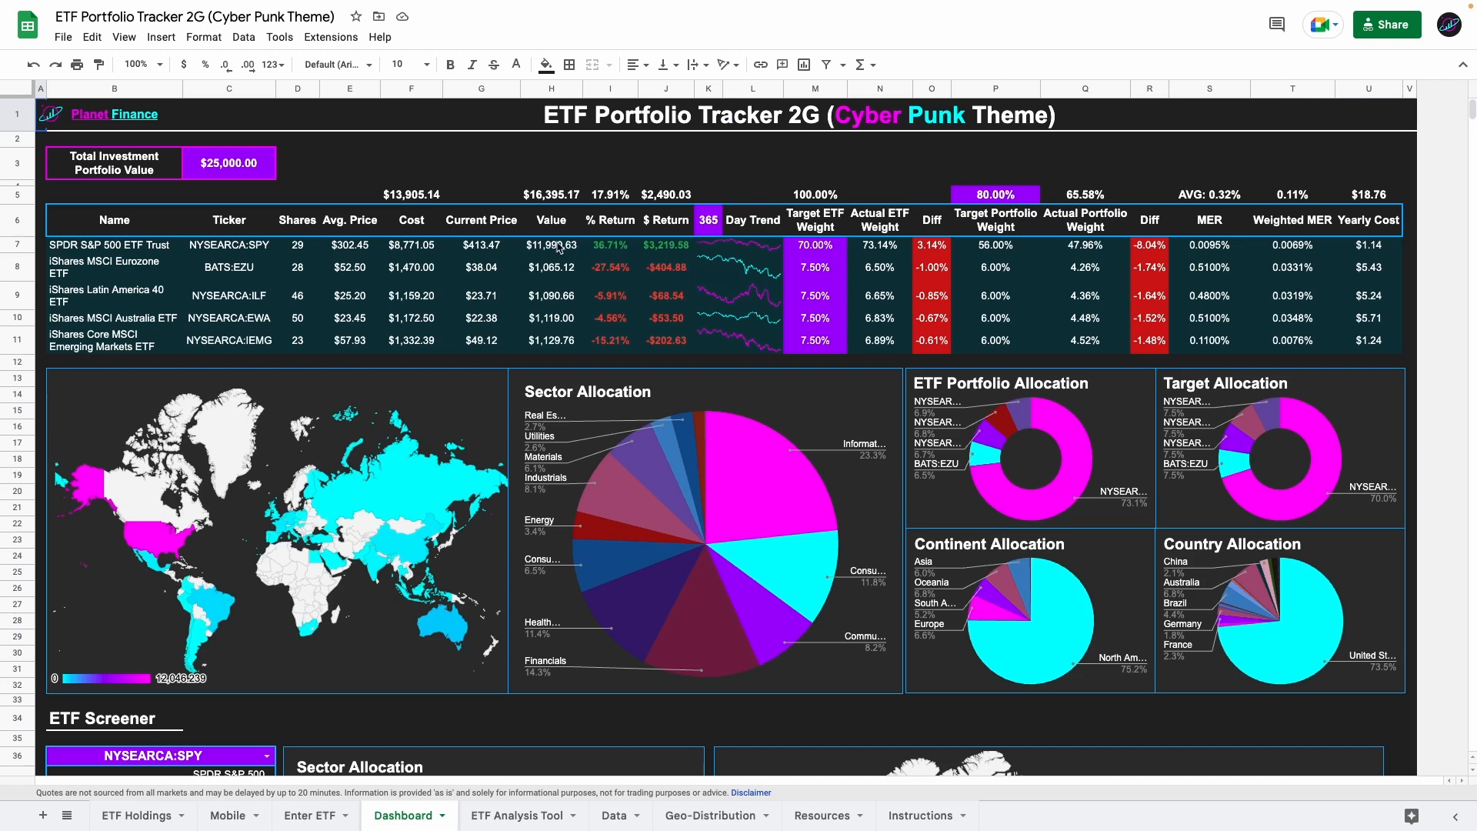
{"action": "left_click", "coordinate": [468, 247]}
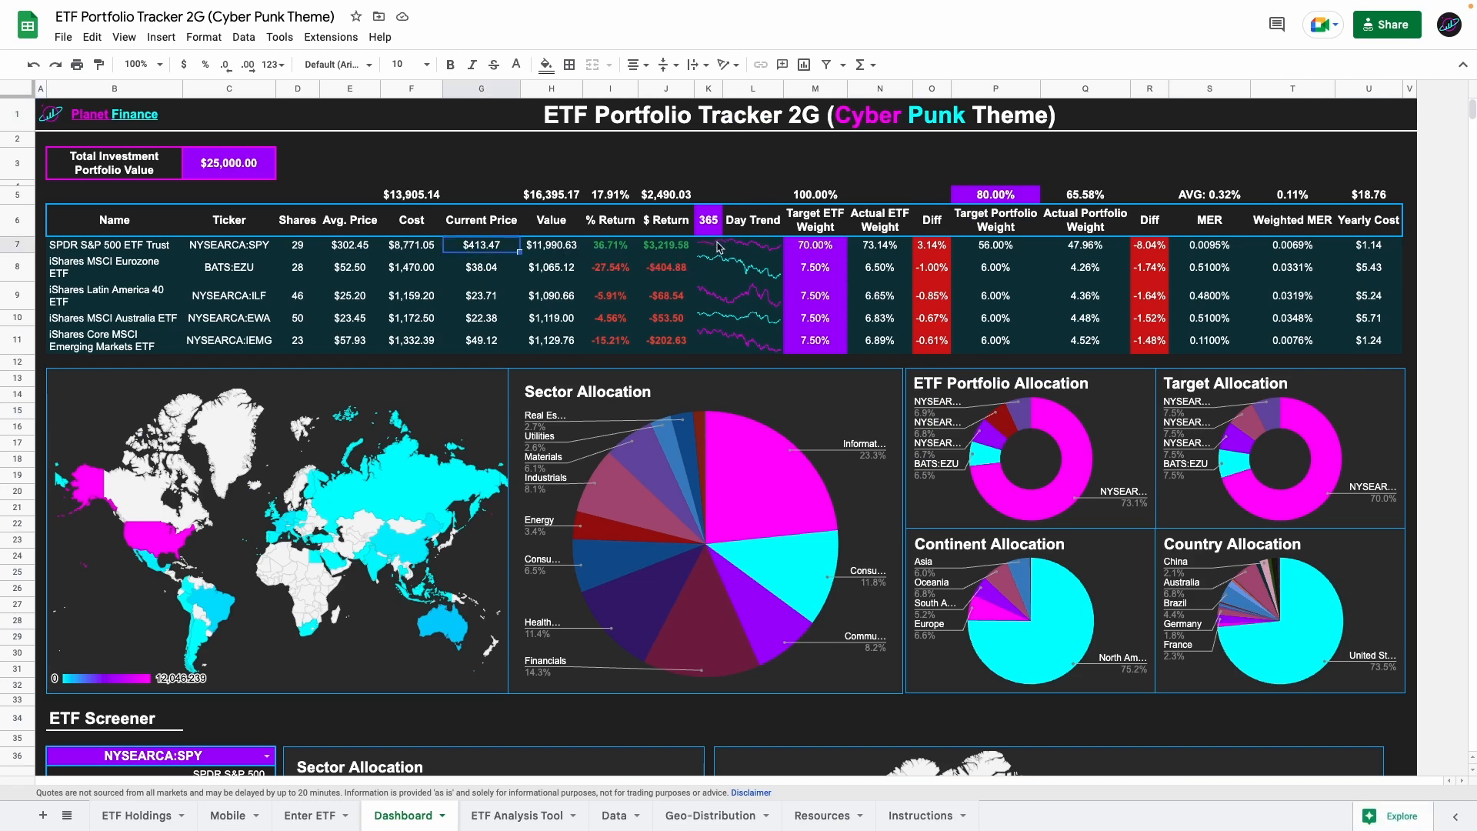
{"action": "left_click_drag", "start_coordinate": [718, 247], "coordinate": [727, 340]}
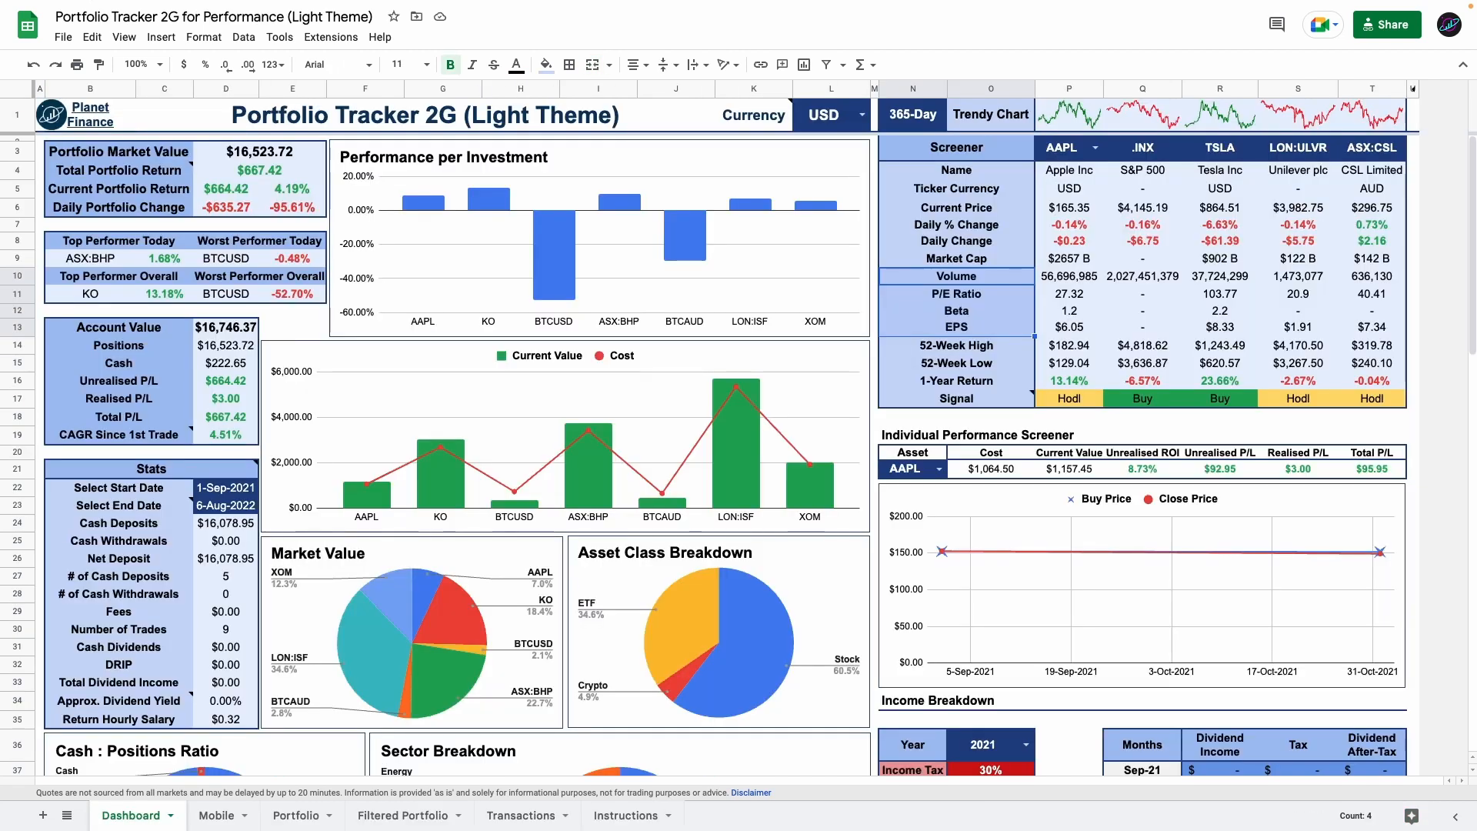
{"action": "left_click_drag", "start_coordinate": [1077, 116], "coordinate": [1369, 125]}
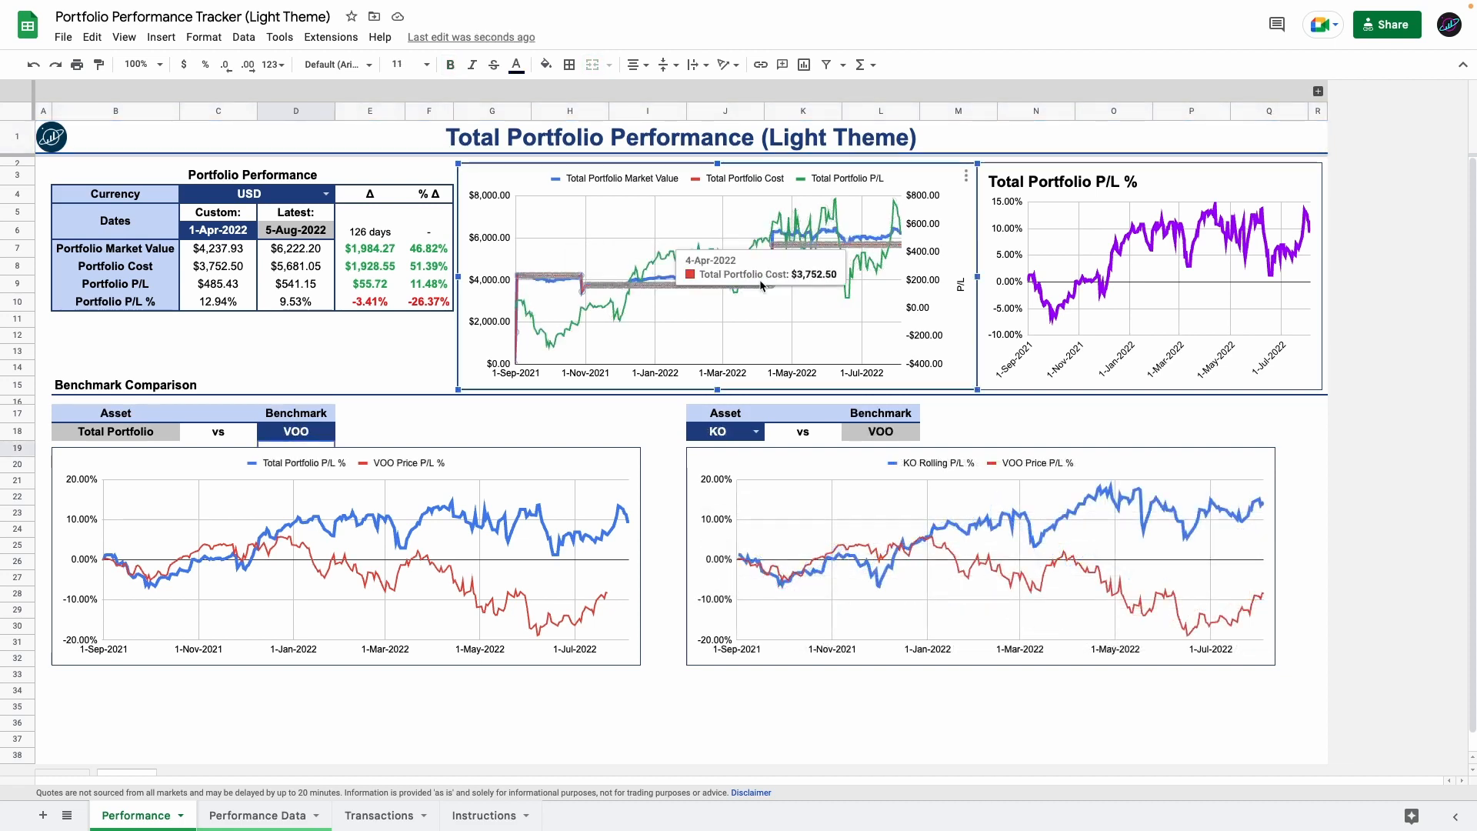
- Inspect the total portfolio value chart and the benchmark comparison chart in the Portfolio Performance Tracker
{"action": "left_click", "coordinate": [752, 293]}
{"action": "left_click", "coordinate": [323, 548]}
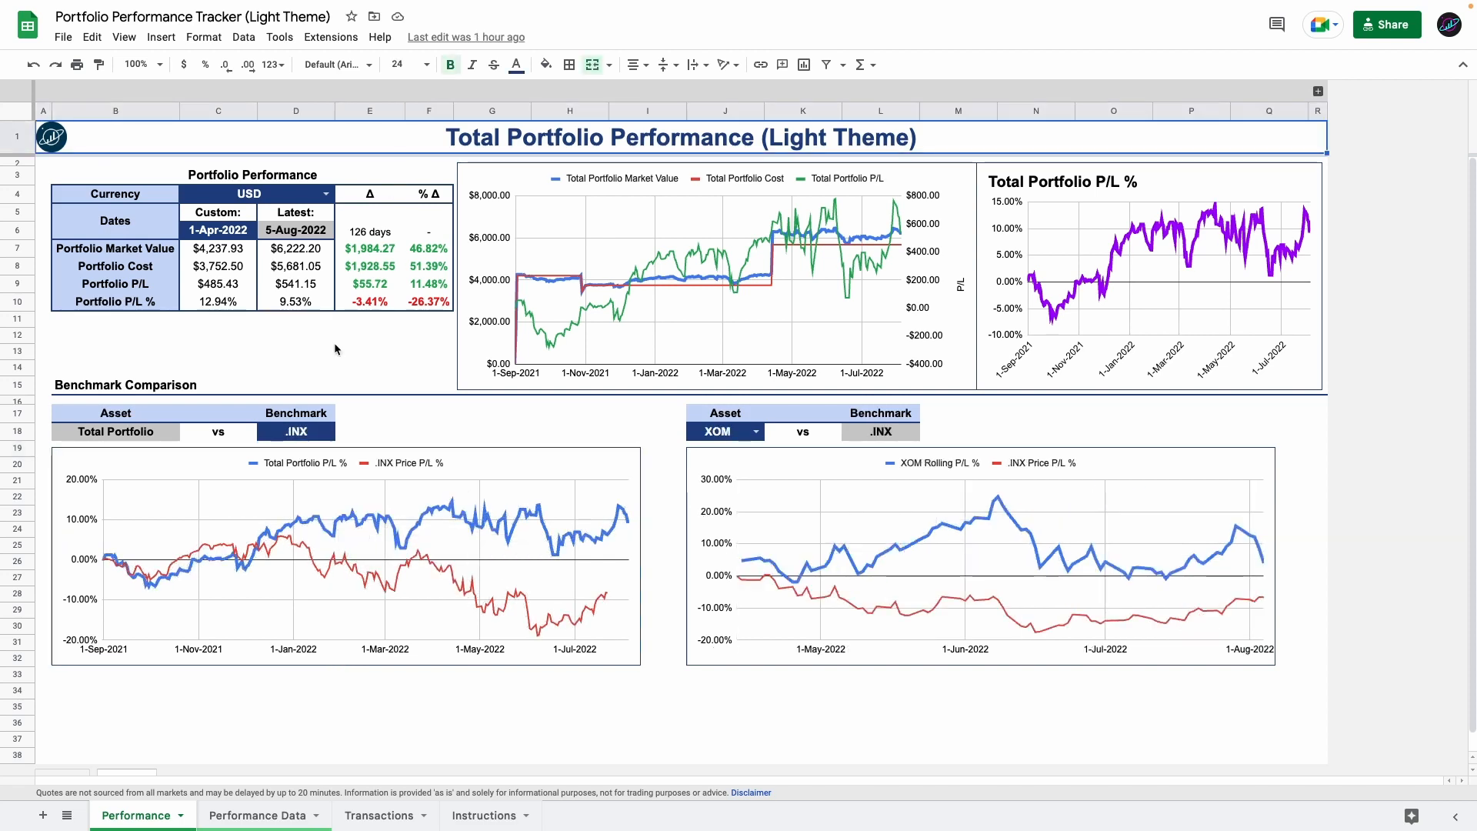
- Set the Total Portfolio benchmark to TSLA and choose AAPL as the individual asset compared with it
{"action": "left_click", "coordinate": [312, 430]}
{"action": "type", "text": "TSLA"}
{"action": "key", "text": "Return"}
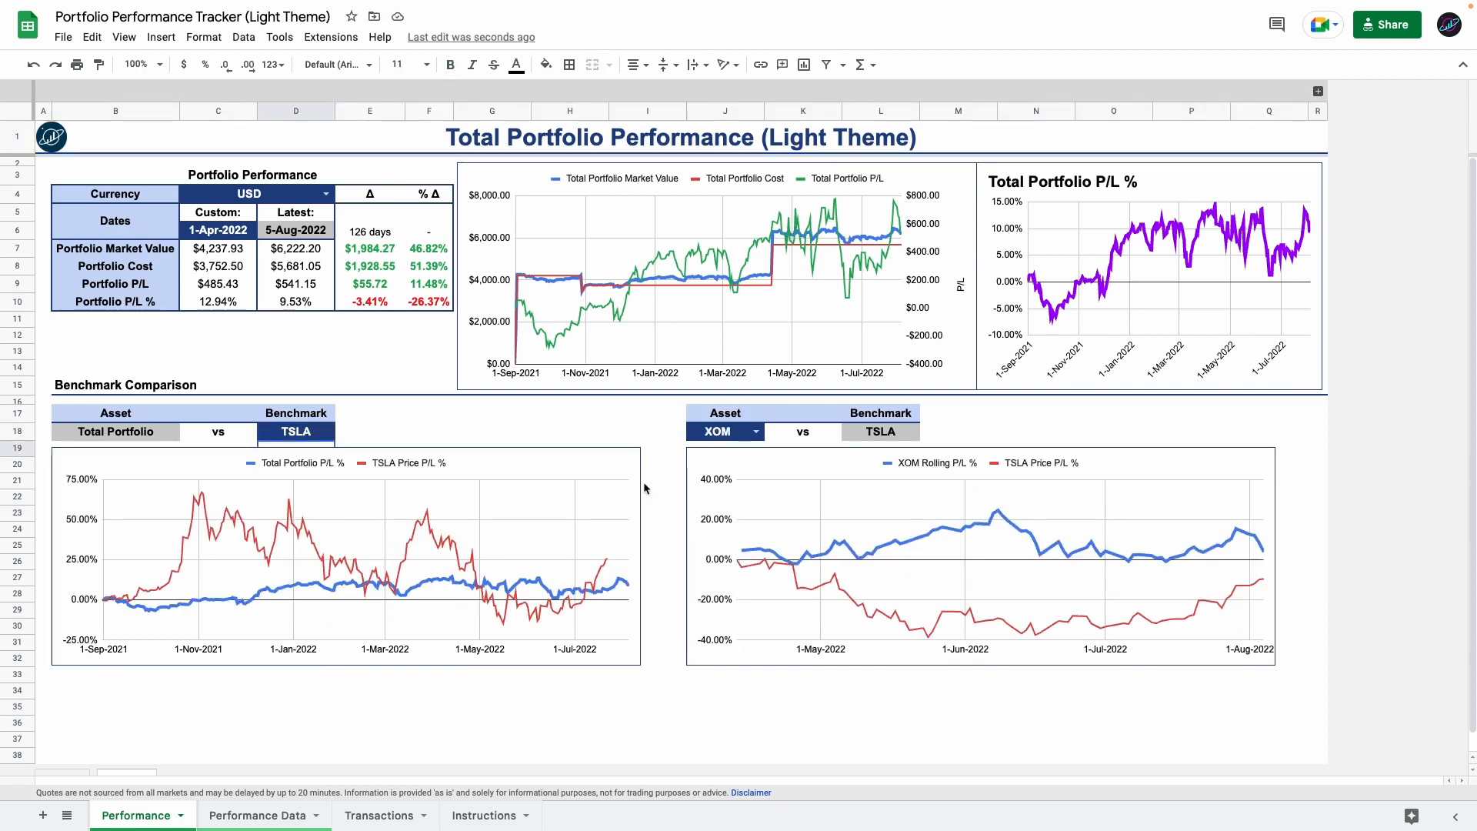
{"action": "left_click", "coordinate": [736, 432]}
{"action": "left_click", "coordinate": [736, 451]}
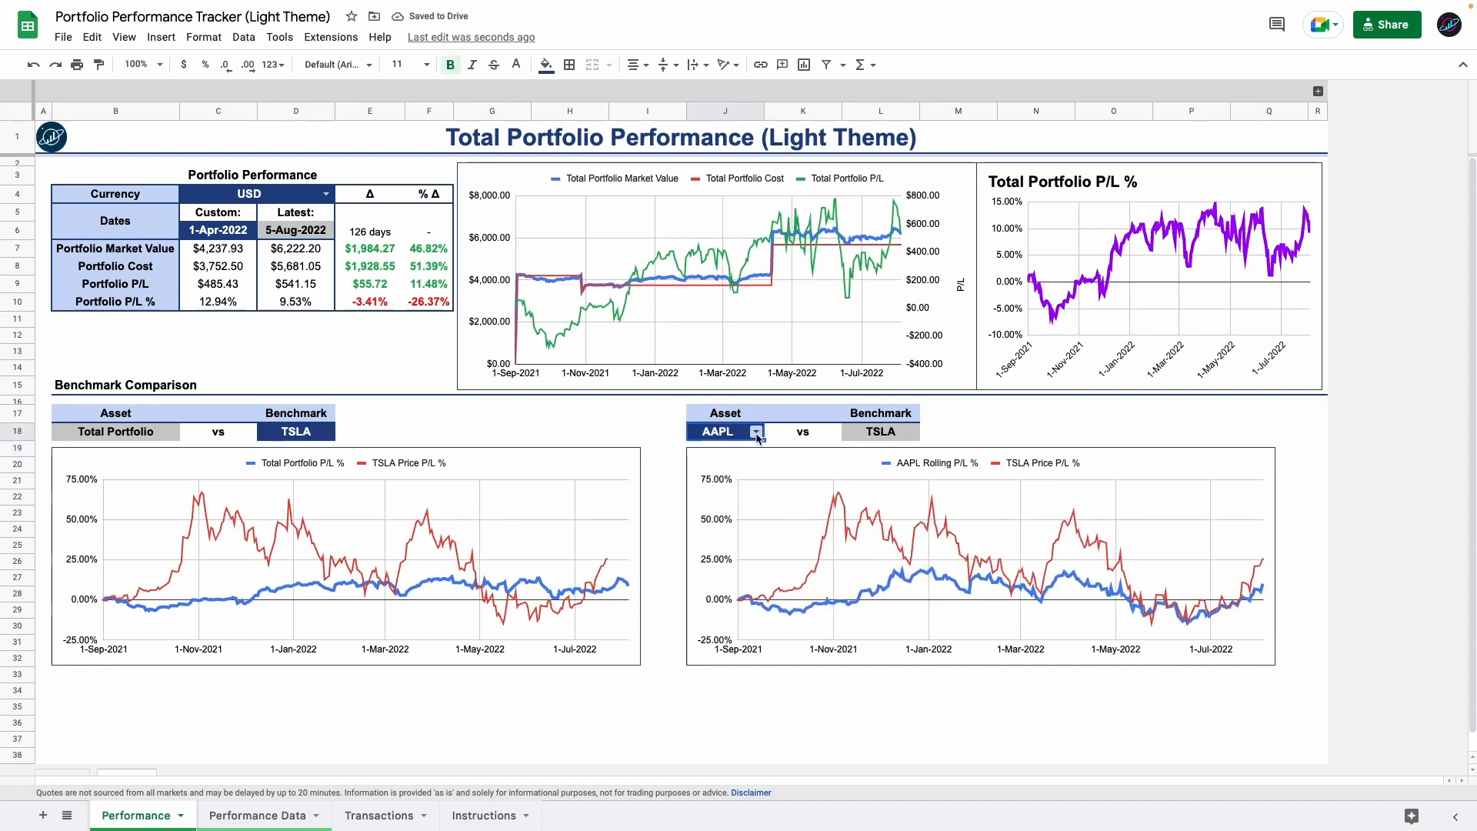
- Change the individual comparison asset to KO and the benchmark to VOO
{"action": "left_click", "coordinate": [748, 435]}
{"action": "left_click", "coordinate": [725, 450]}
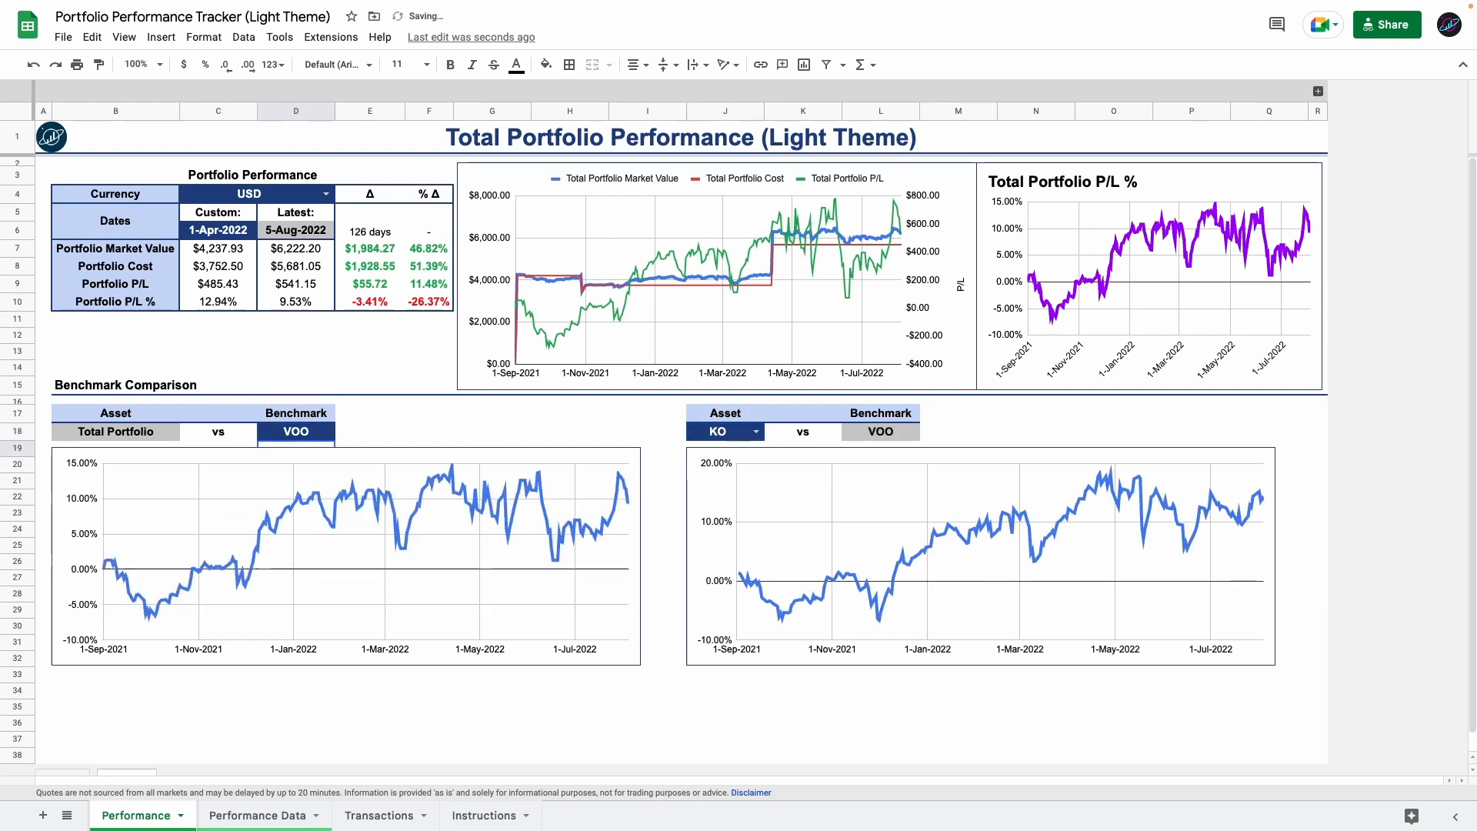
- Open the Transactions sheet and review the asset tickers, names and classes of the recorded trades
{"action": "left_click", "coordinate": [379, 814]}
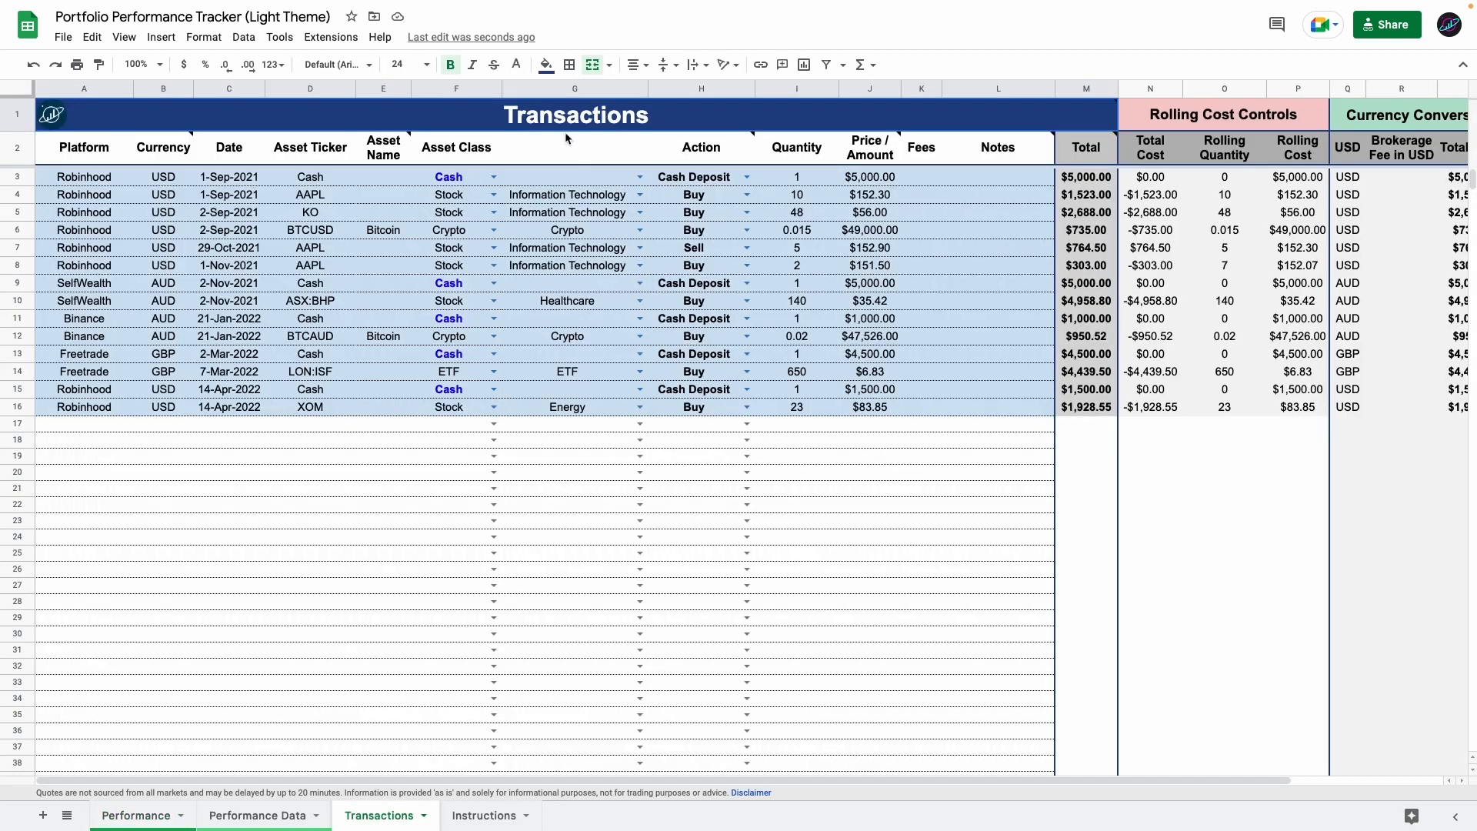
{"action": "left_click", "coordinate": [310, 247]}
{"action": "left_click", "coordinate": [312, 323]}
{"action": "left_click", "coordinate": [318, 390]}
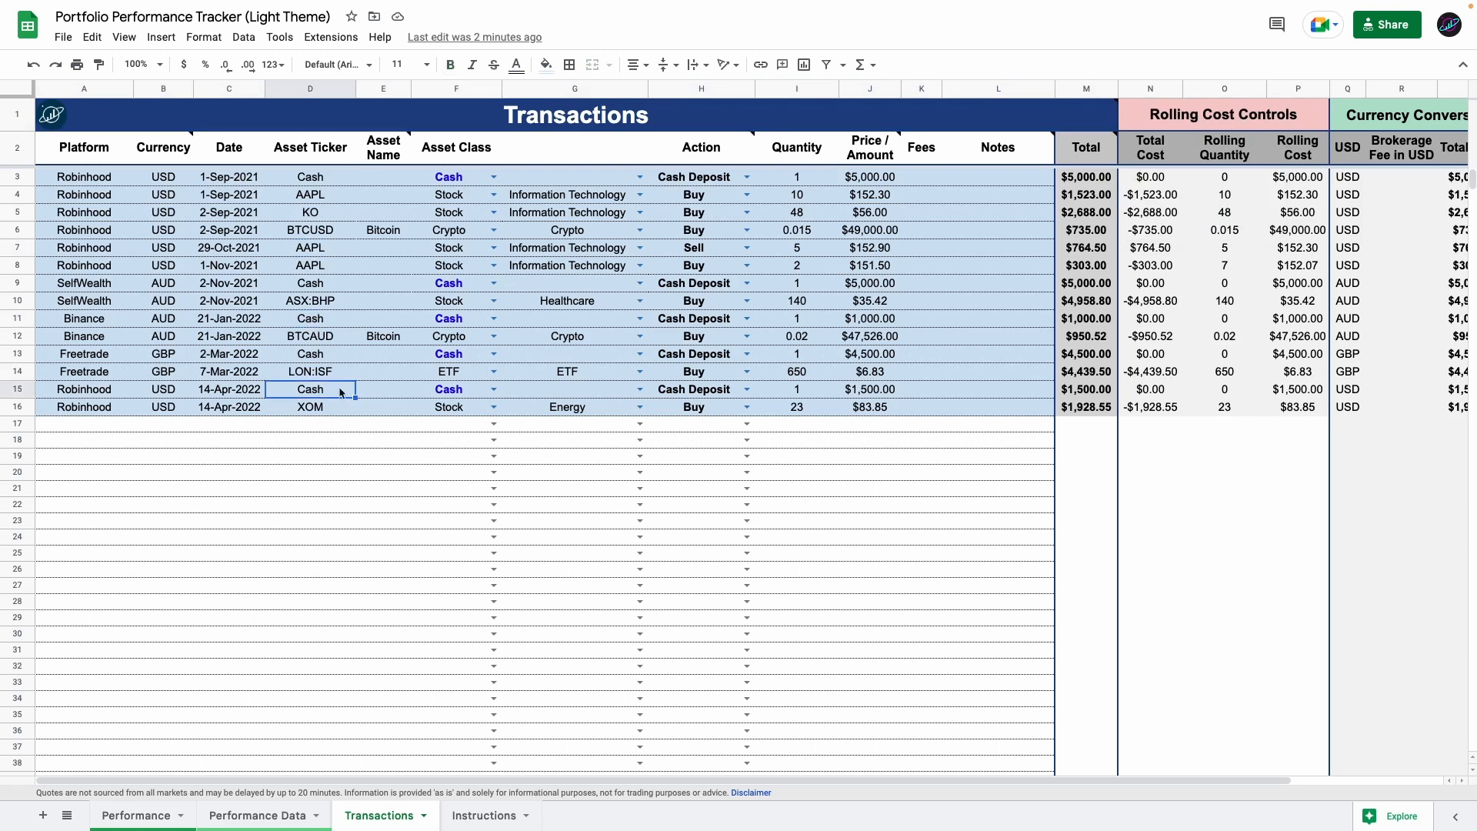
{"action": "left_click", "coordinate": [494, 372]}
{"action": "left_click", "coordinate": [382, 373]}
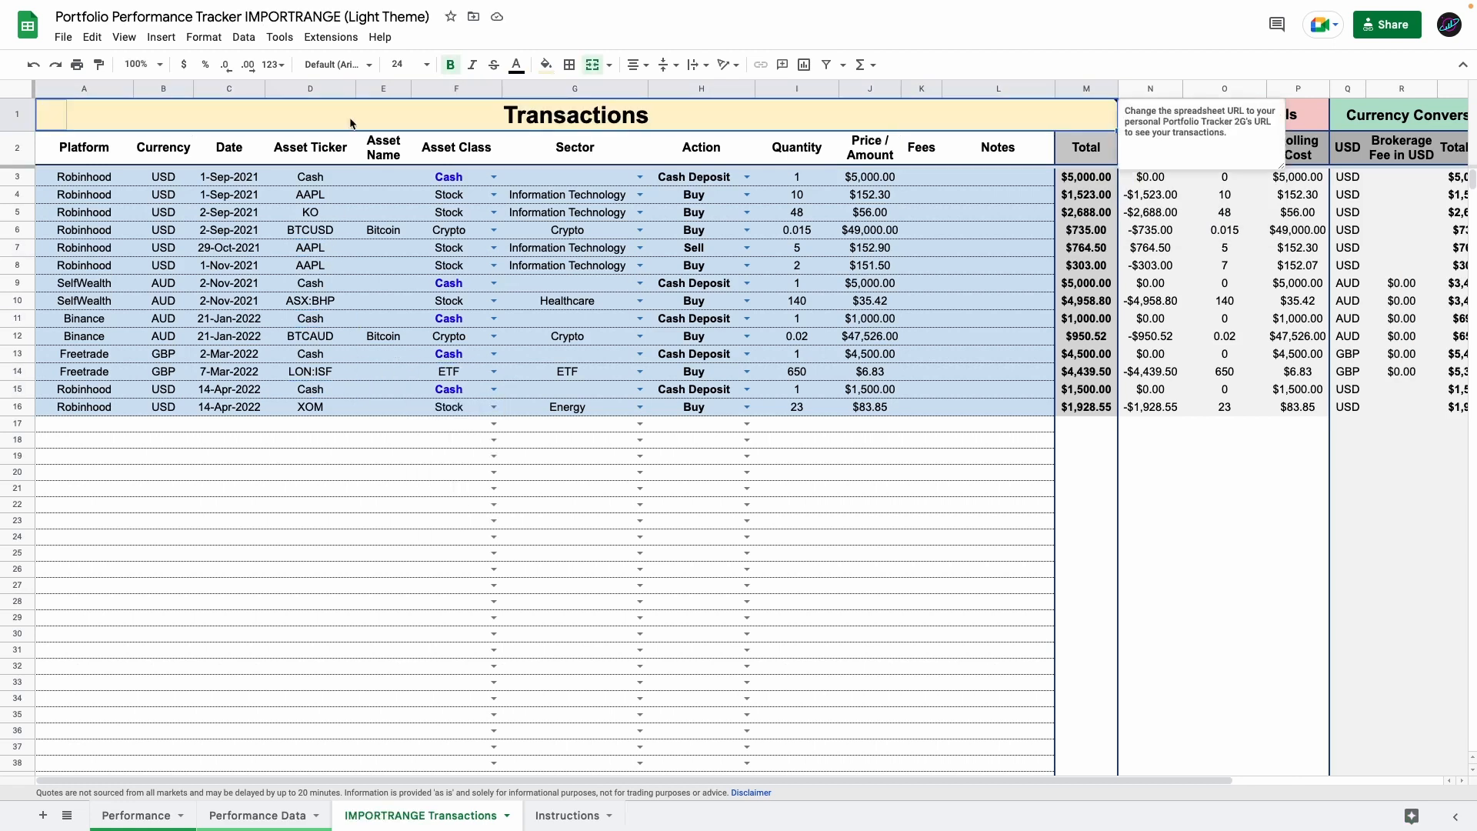
- Inspect the IMPORTRANGE formula in the Transactions header cell of the IMPORTRANGE tracker and leave it as is
{"action": "double_click", "coordinate": [352, 123]}
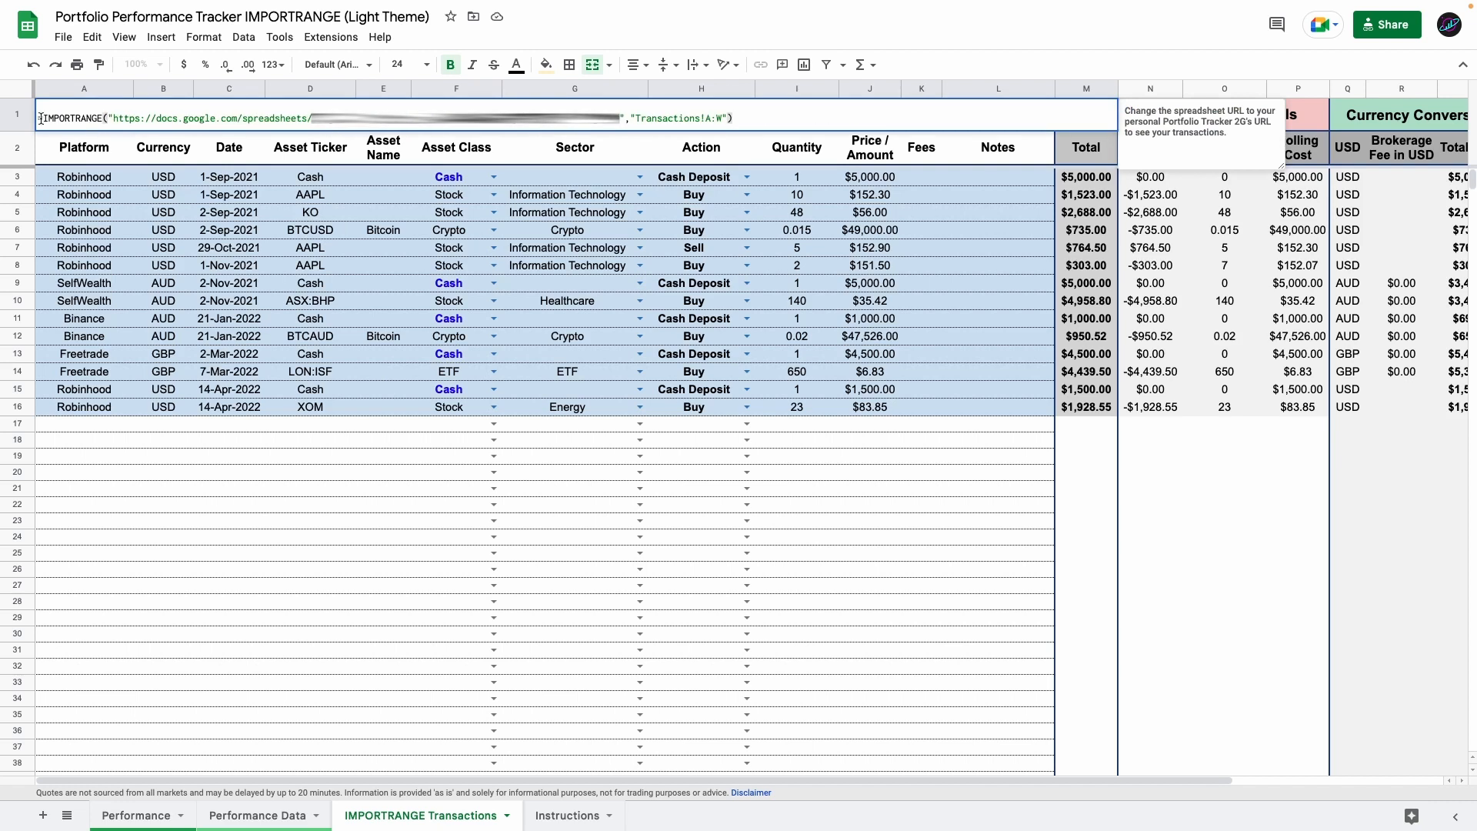
{"action": "left_click_drag", "start_coordinate": [40, 119], "coordinate": [741, 123]}
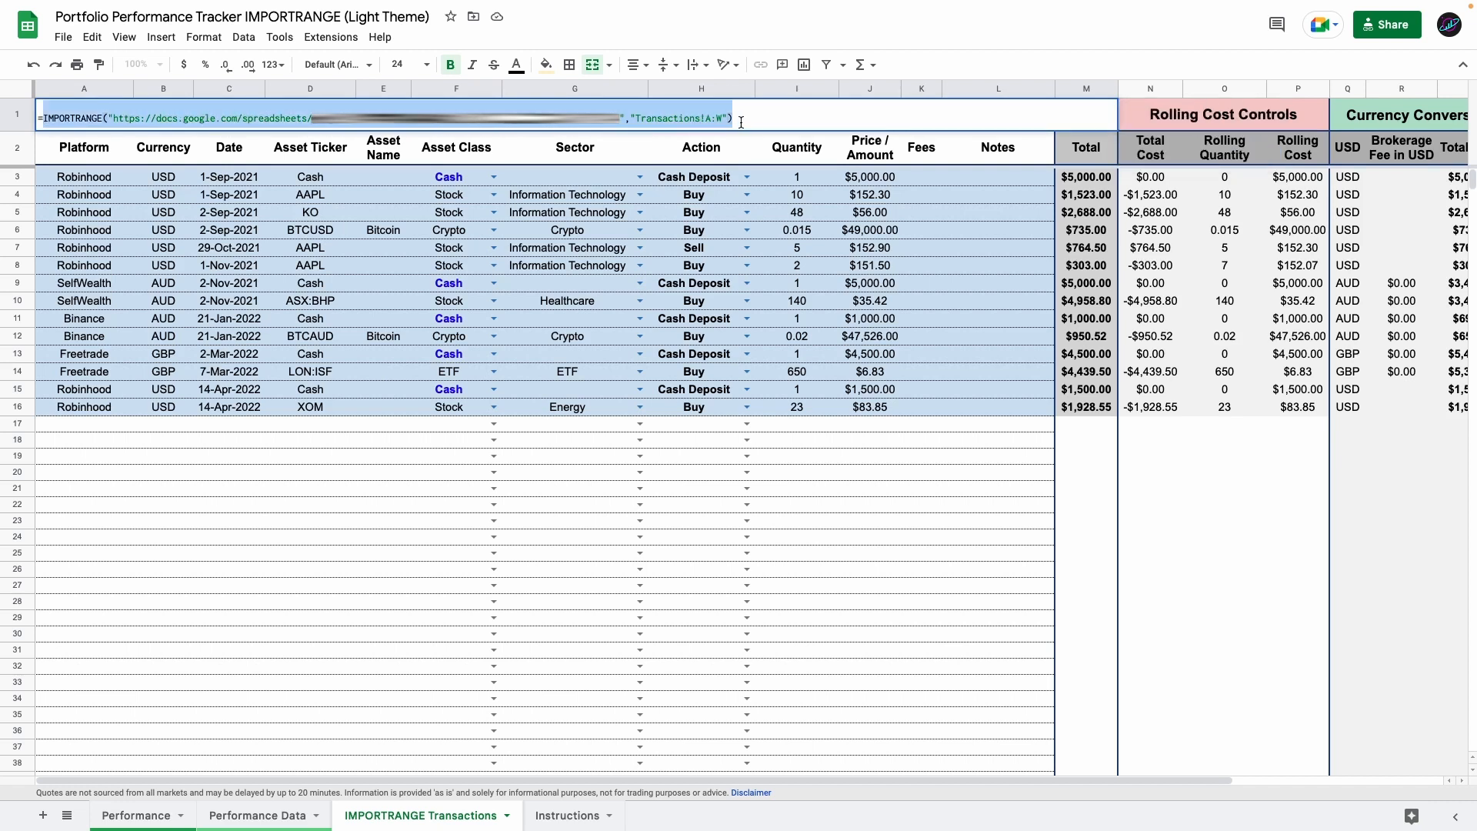
{"action": "key", "text": "Return"}
{"action": "mouse_move", "coordinate": [689, 133]}
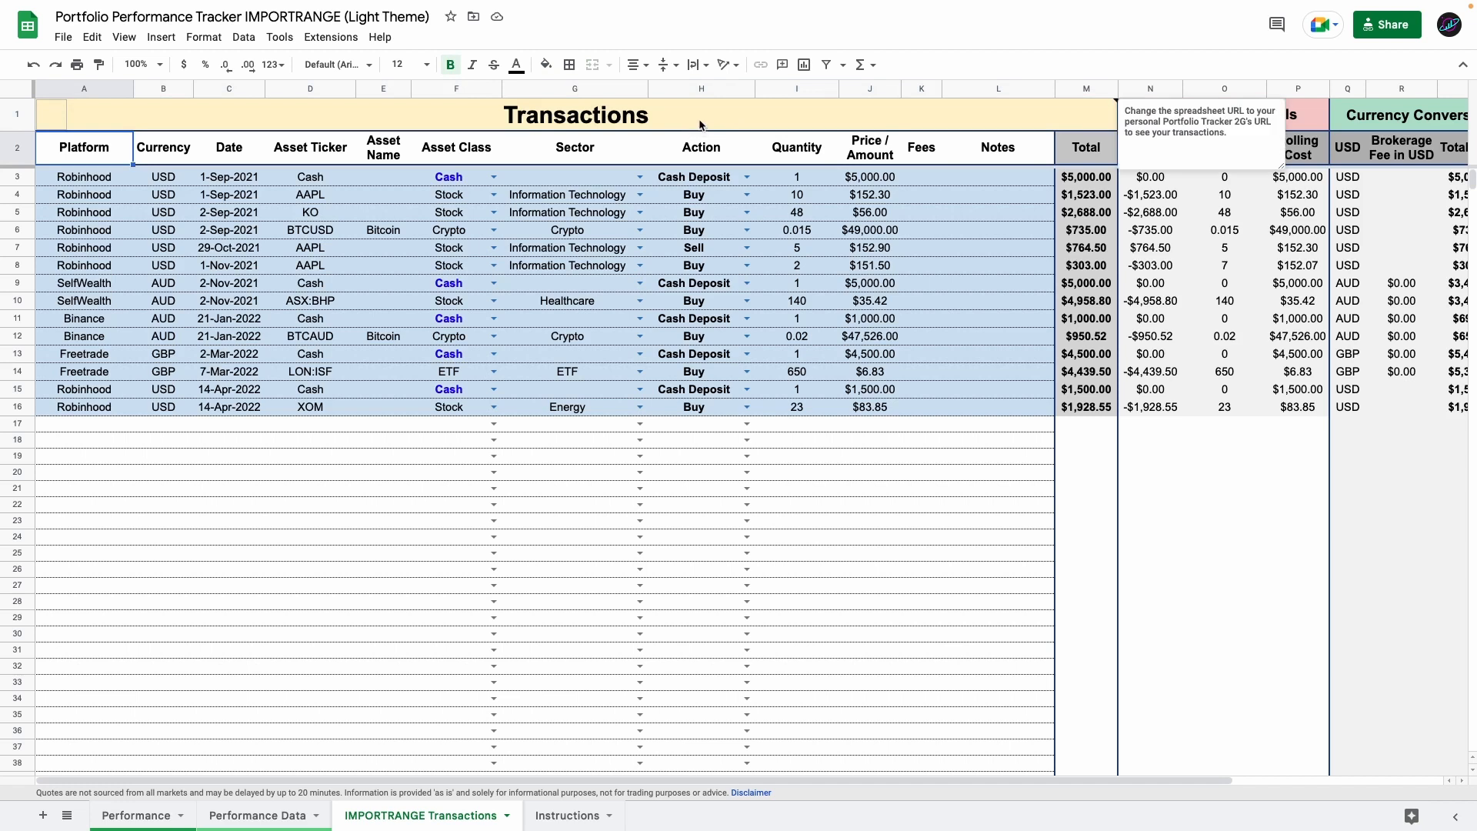
{"action": "left_click", "coordinate": [703, 125]}
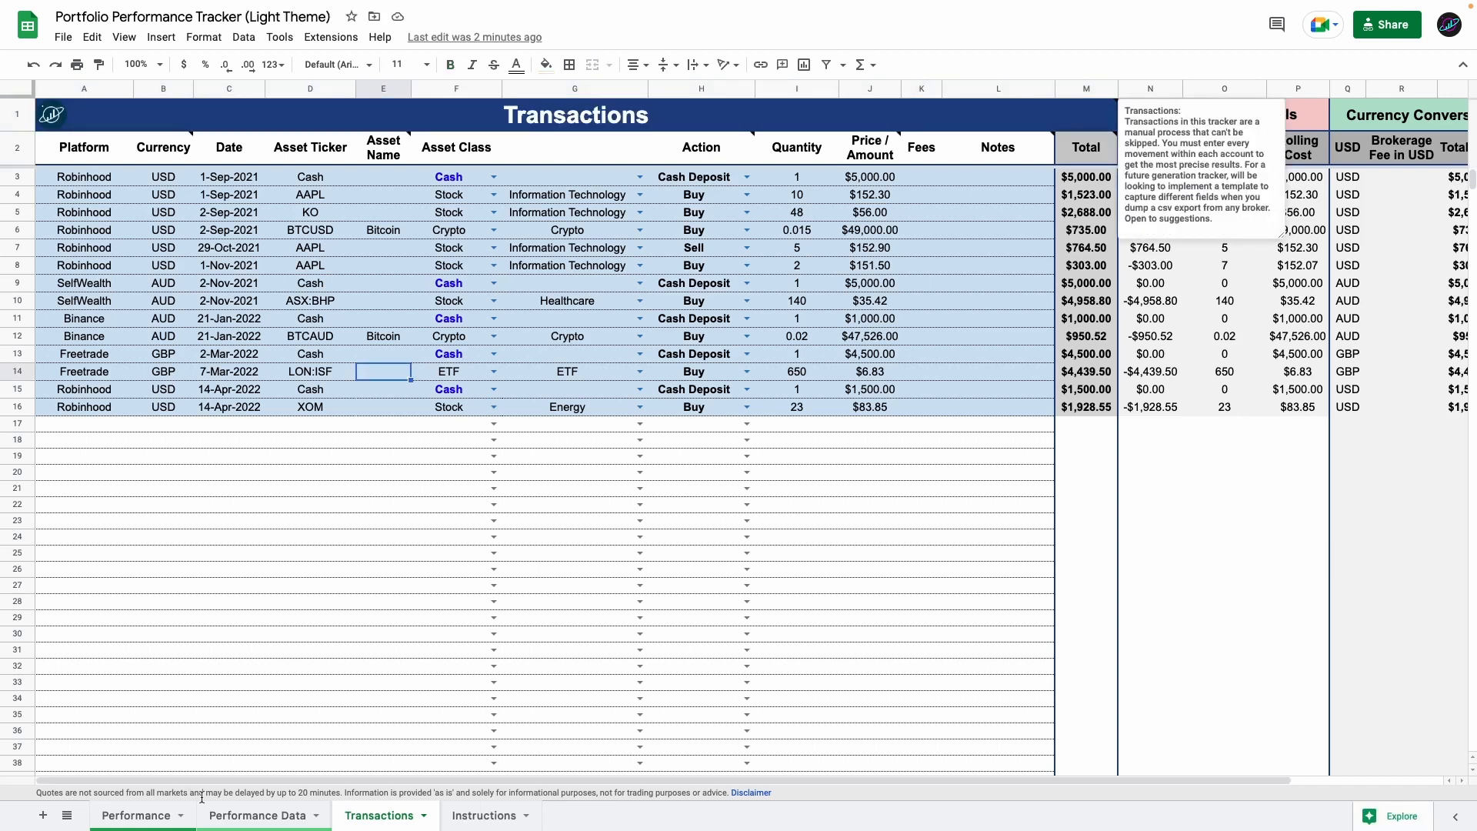
- In the Performance Data sheet of the Light Theme tracker, expand the collapsed column group of AAPL rolling calculations
{"action": "left_click", "coordinate": [256, 815]}
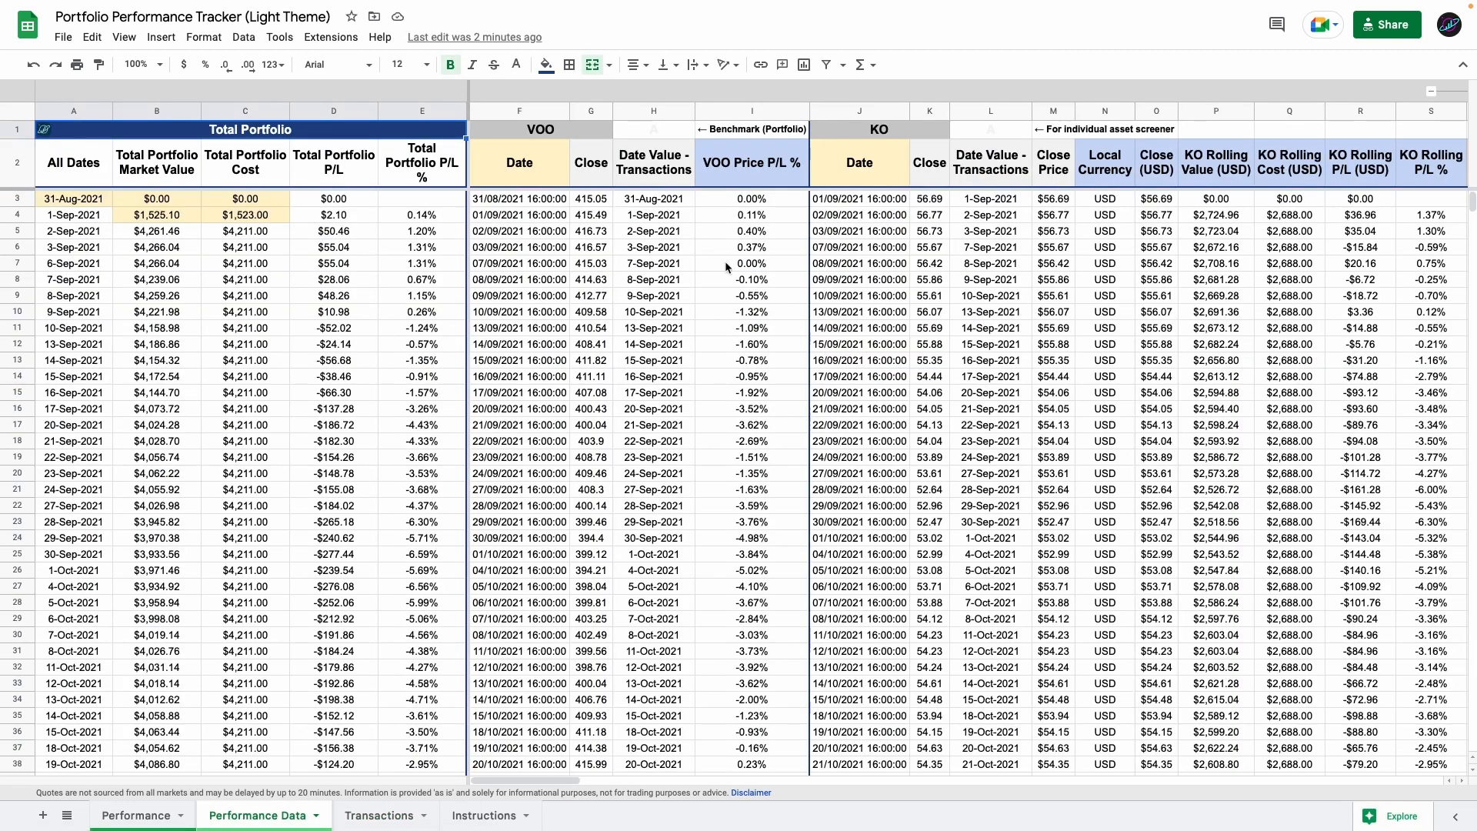
{"action": "scroll", "coordinate": [725, 261], "scroll_direction": "right", "scroll_amount": 20}
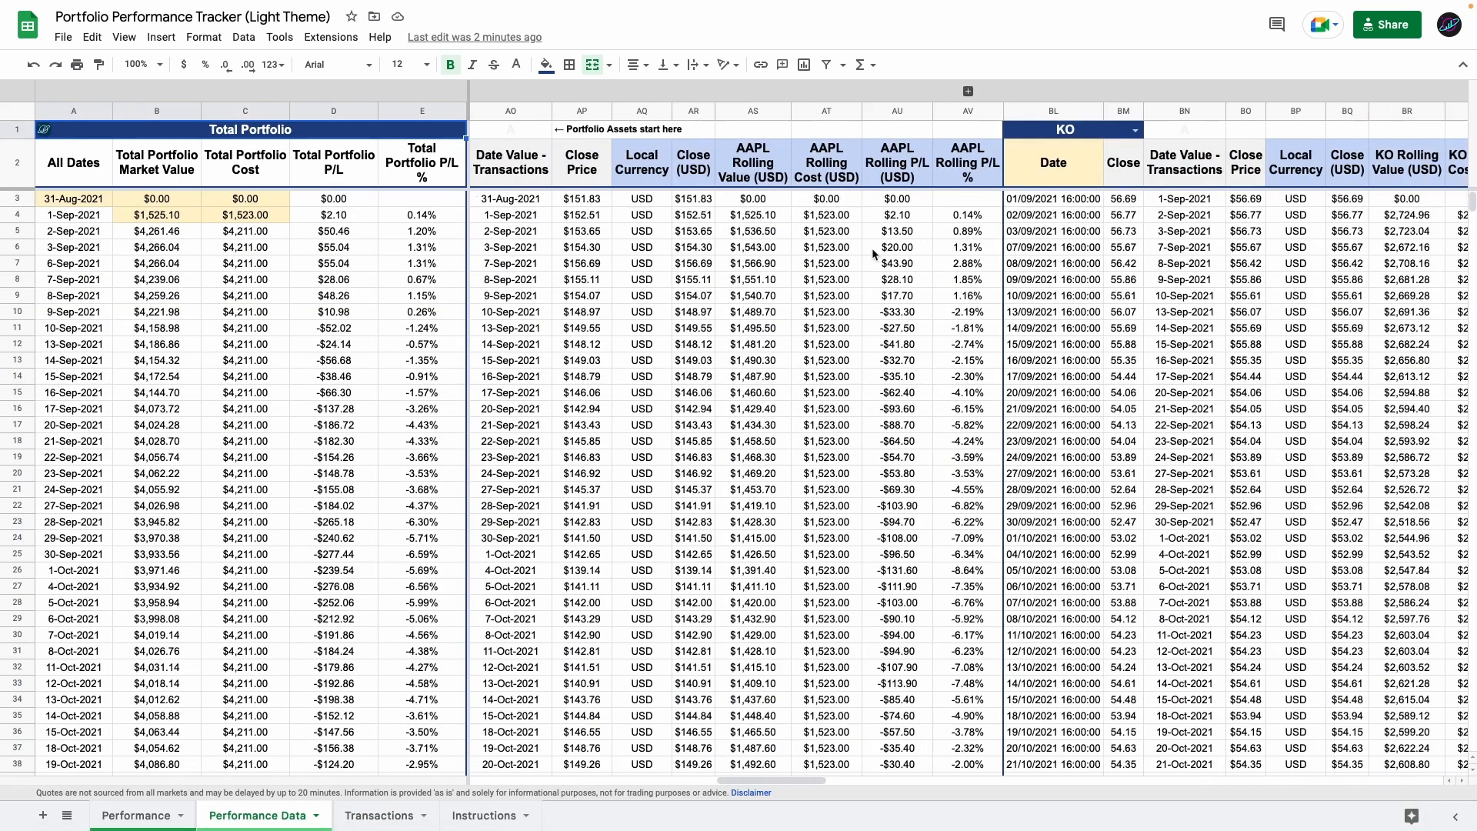
{"action": "left_click", "coordinate": [968, 91]}
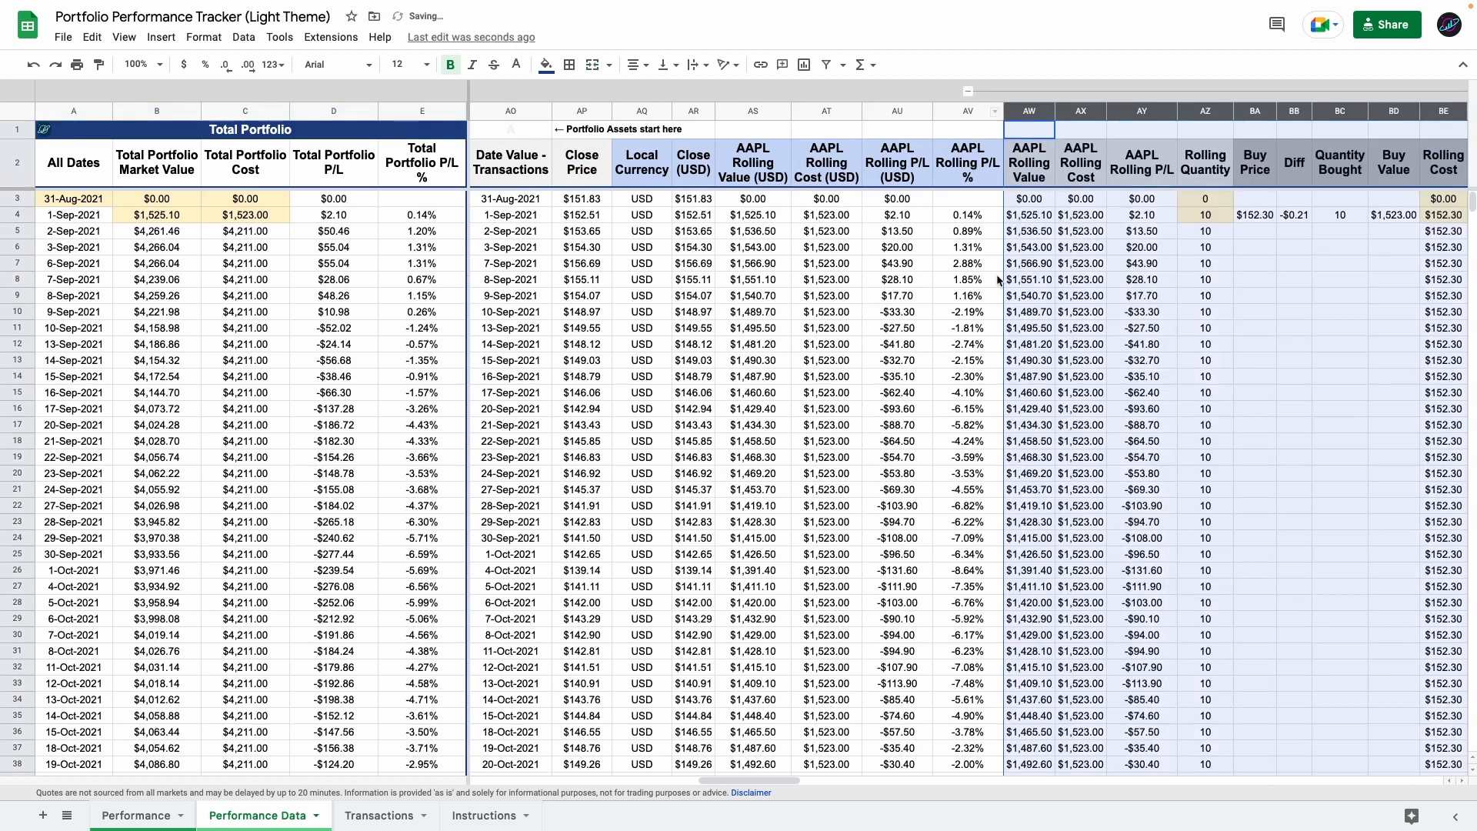
- Examine AAPL's rolling quantity, buy and sell entries across the dated rows of the expanded columns
{"action": "scroll", "coordinate": [994, 271], "scroll_direction": "right", "scroll_amount": 3}
{"action": "left_click_drag", "start_coordinate": [883, 216], "coordinate": [1089, 217]}
{"action": "scroll", "coordinate": [1207, 335], "scroll_direction": "down", "scroll_amount": 10}
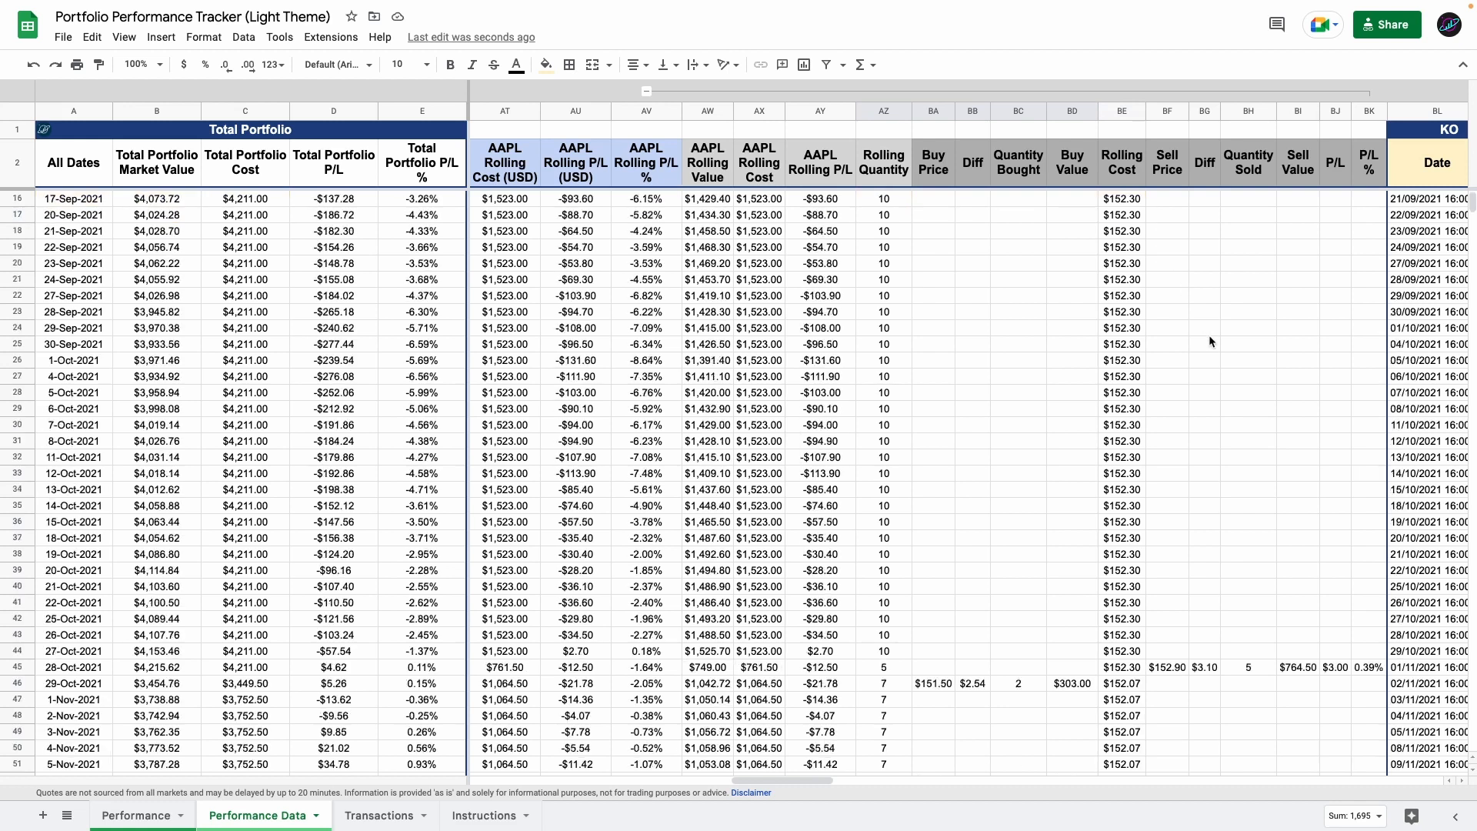
{"action": "left_click_drag", "start_coordinate": [1163, 425], "coordinate": [1367, 425]}
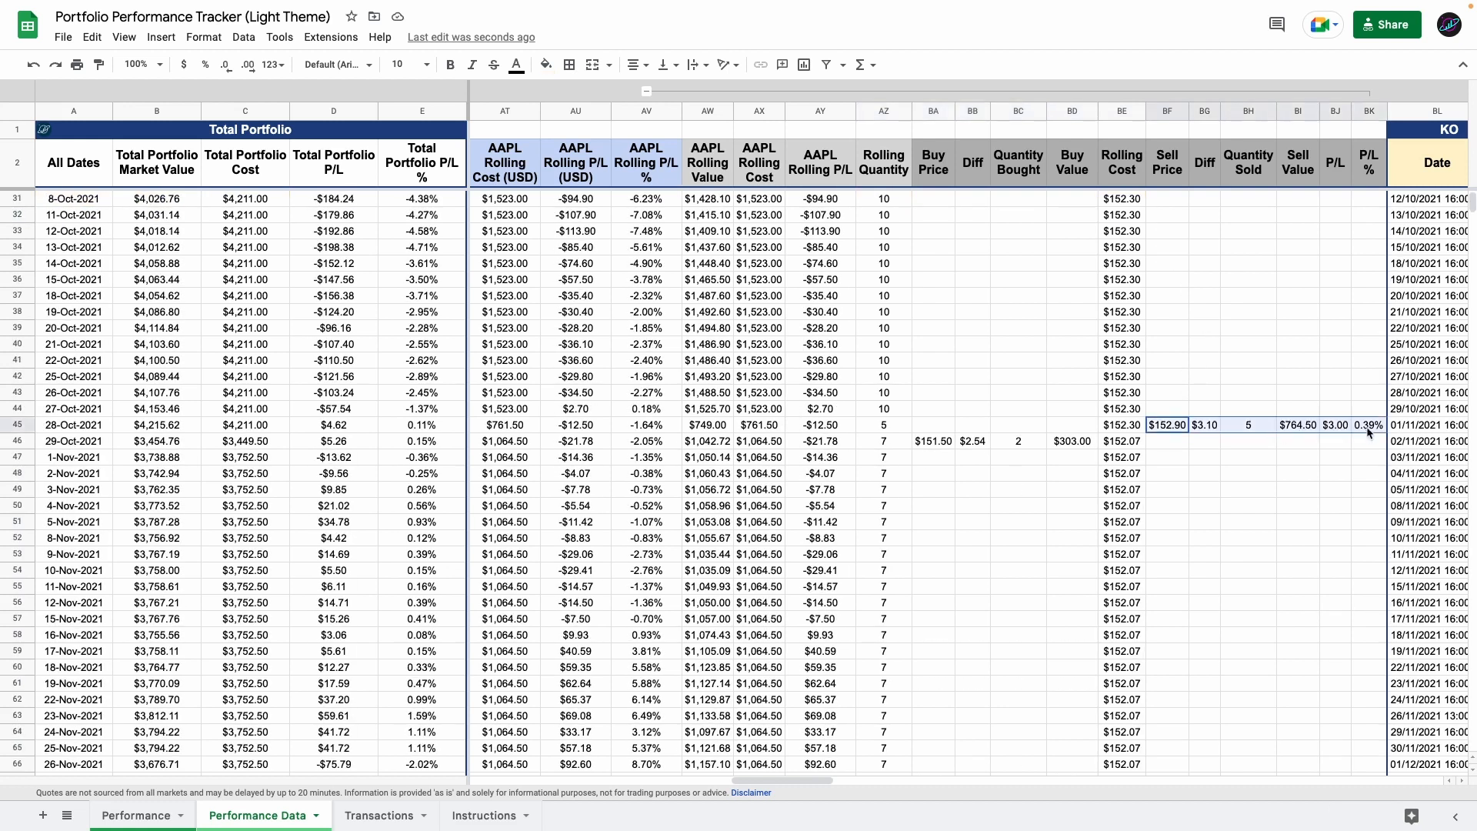
{"action": "left_click", "coordinate": [944, 445]}
{"action": "left_click_drag", "start_coordinate": [944, 445], "coordinate": [1066, 448]}
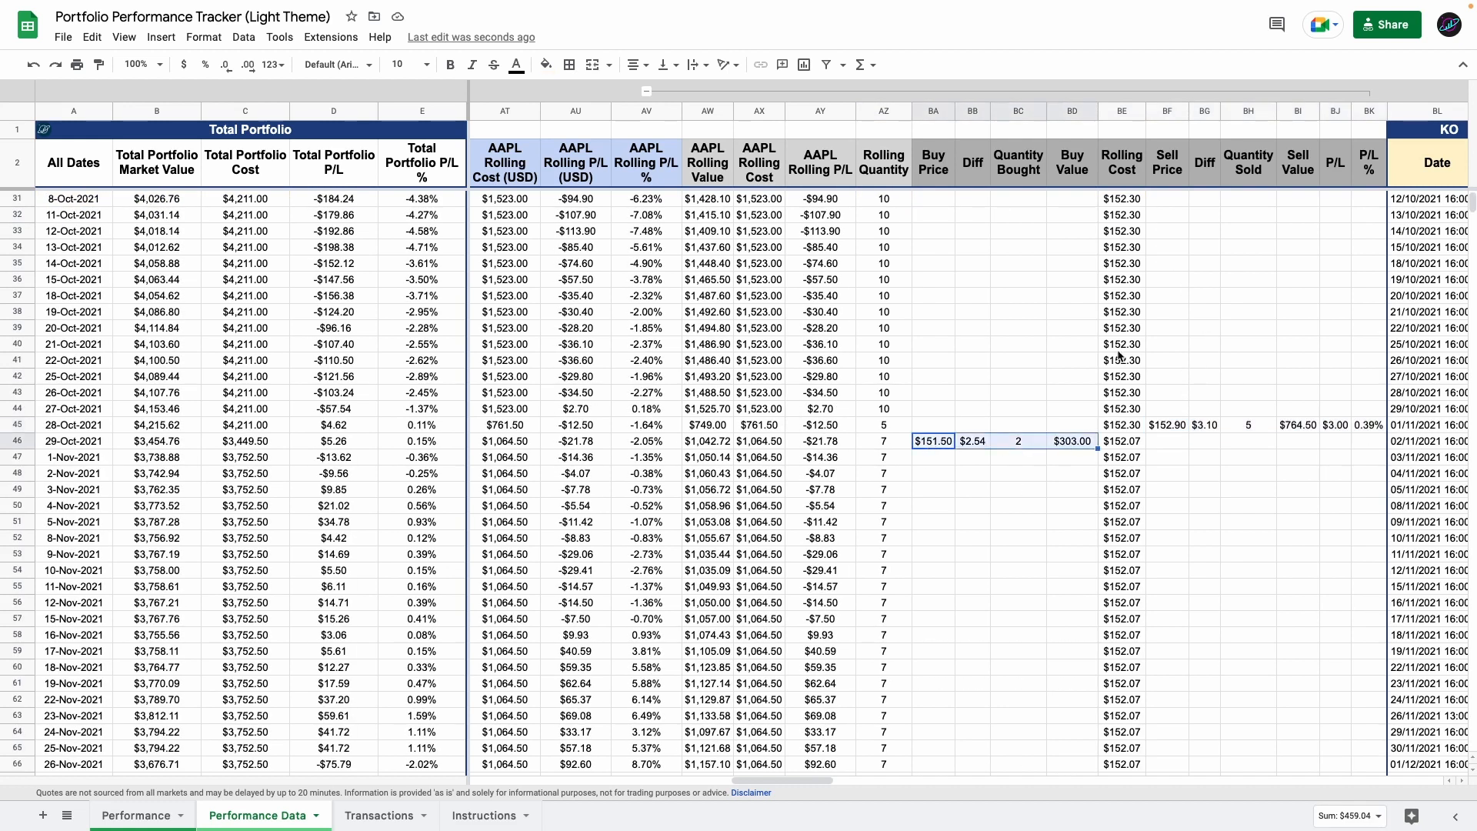
{"action": "scroll", "coordinate": [1120, 356], "scroll_direction": "up", "scroll_amount": 10}
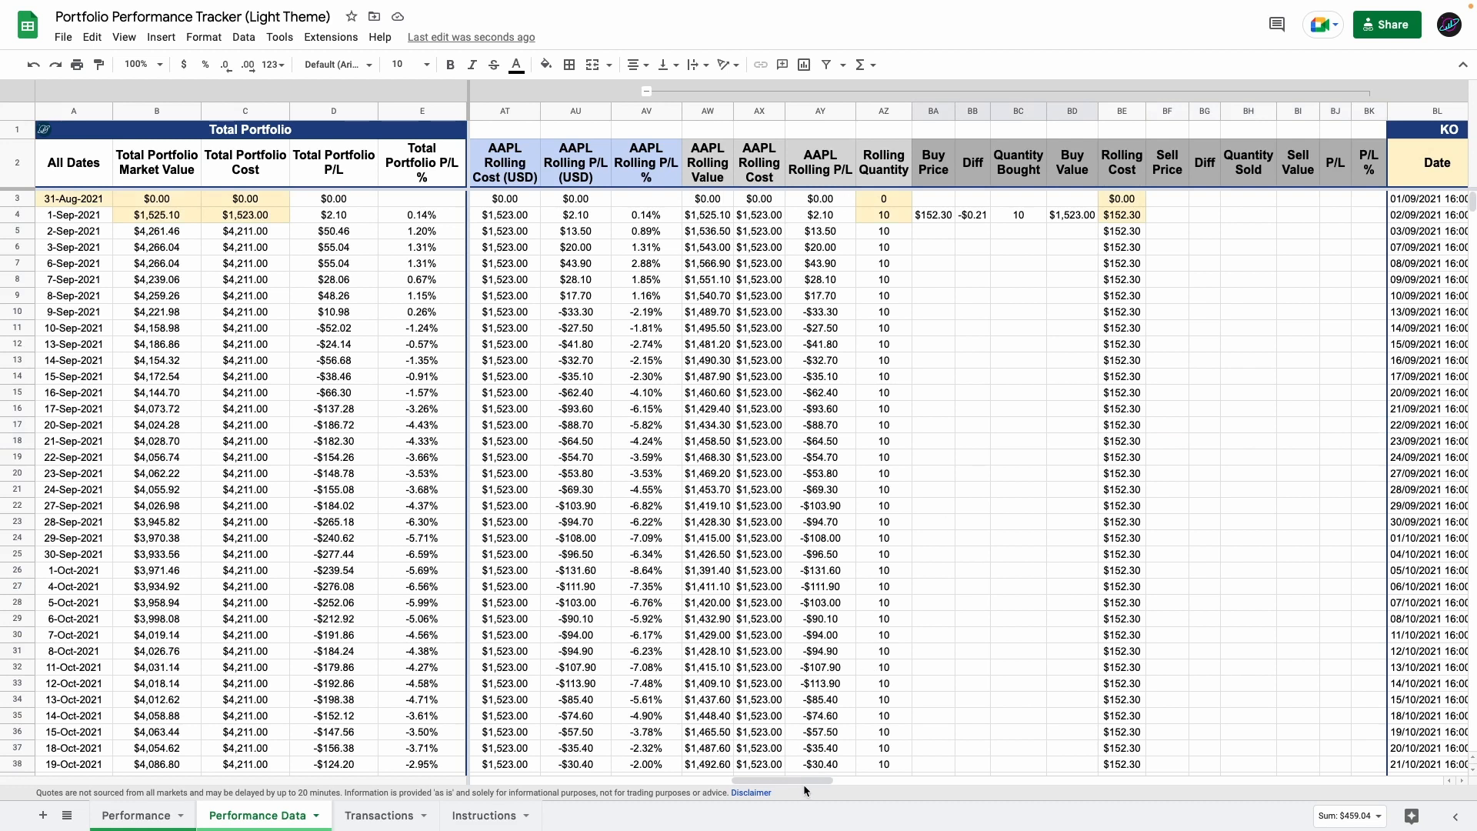
- Review the remaining asset blocks in Performance Data and the ticker choices for the empty block following XOM
{"action": "left_click_drag", "start_coordinate": [806, 779], "coordinate": [1420, 787]}
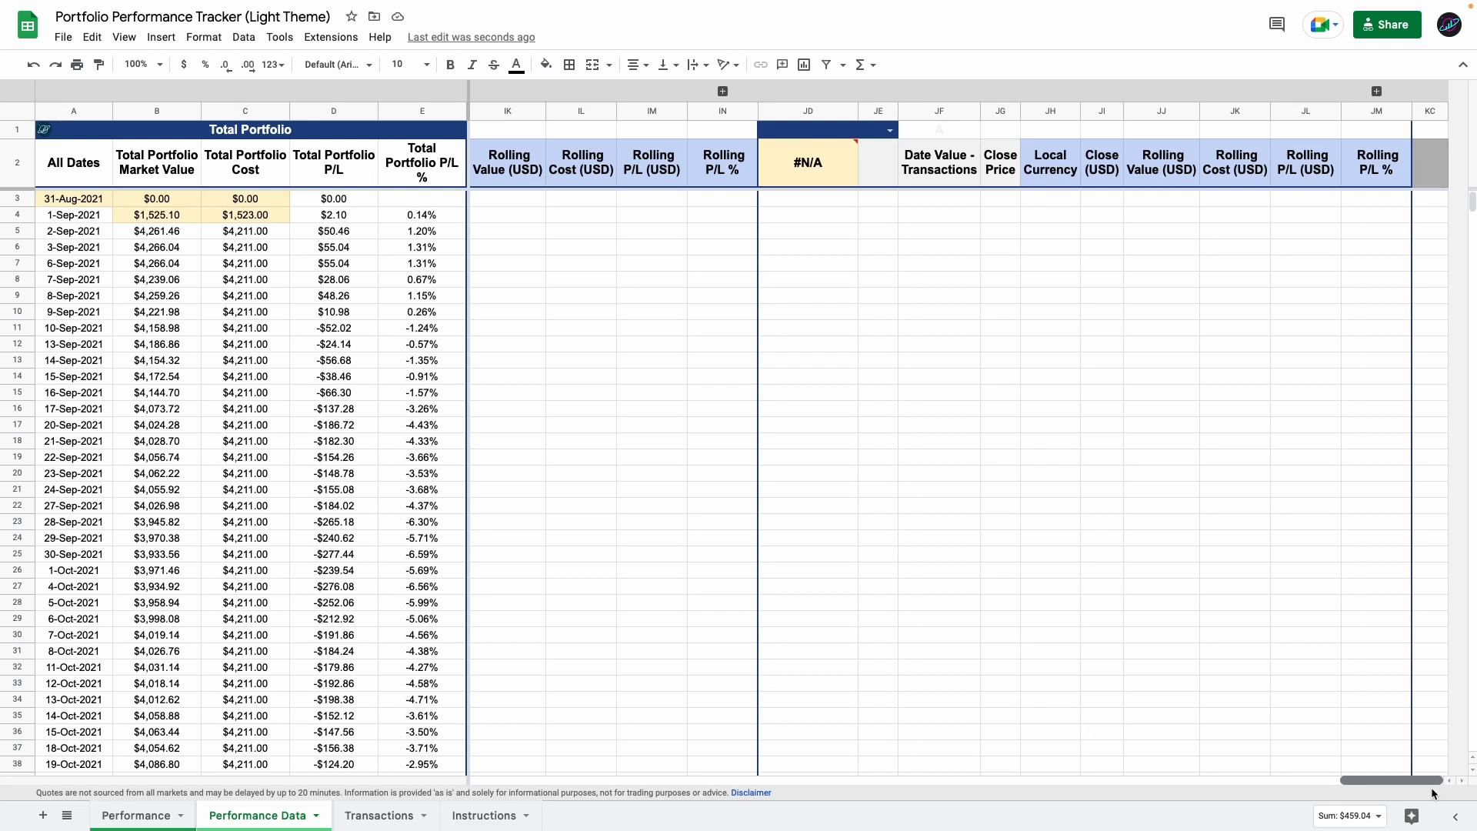
{"action": "left_click_drag", "start_coordinate": [1431, 787], "coordinate": [990, 763]}
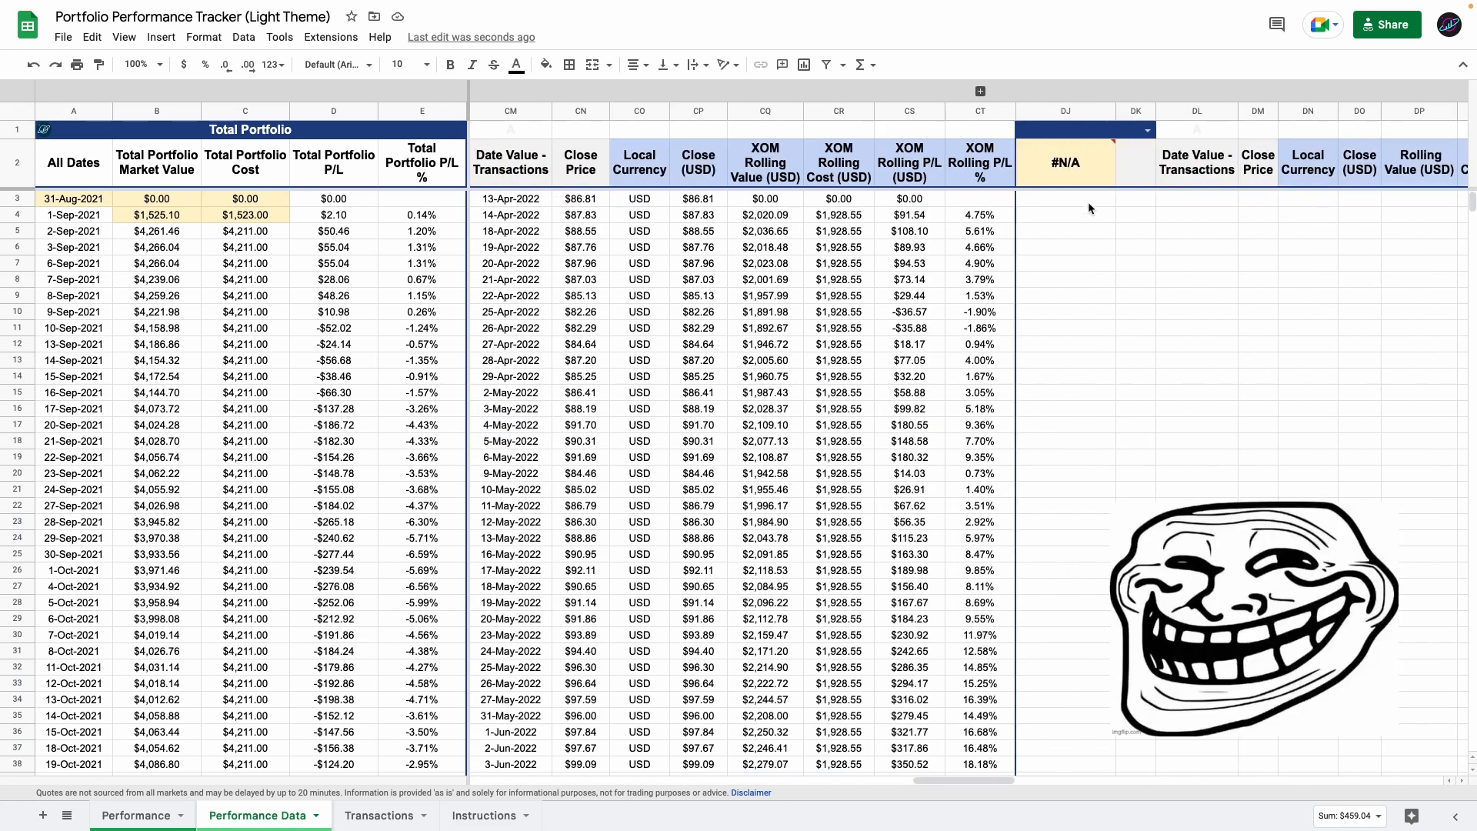
{"action": "left_click", "coordinate": [1148, 130]}
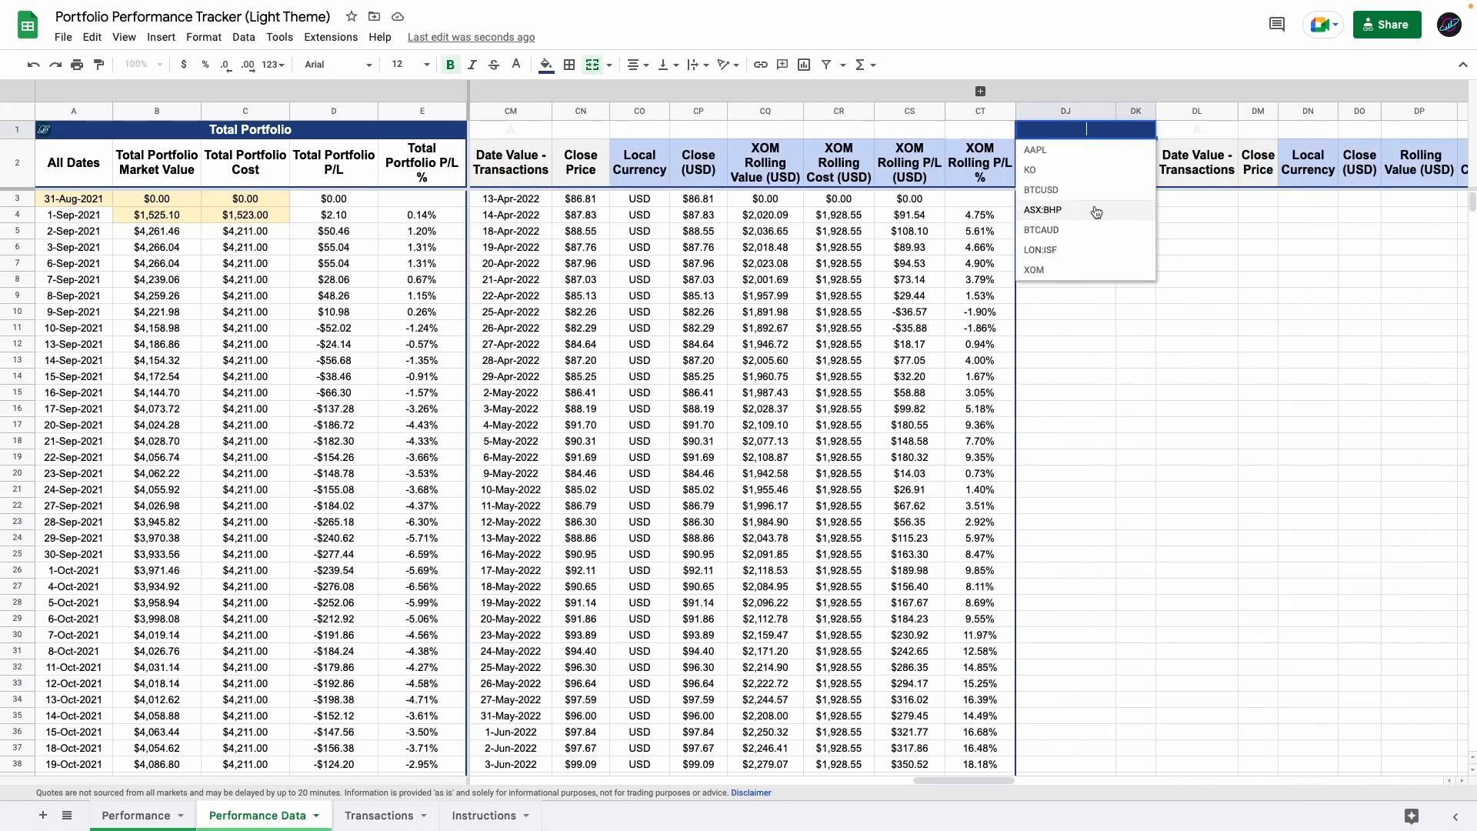
{"action": "left_click", "coordinate": [997, 174]}
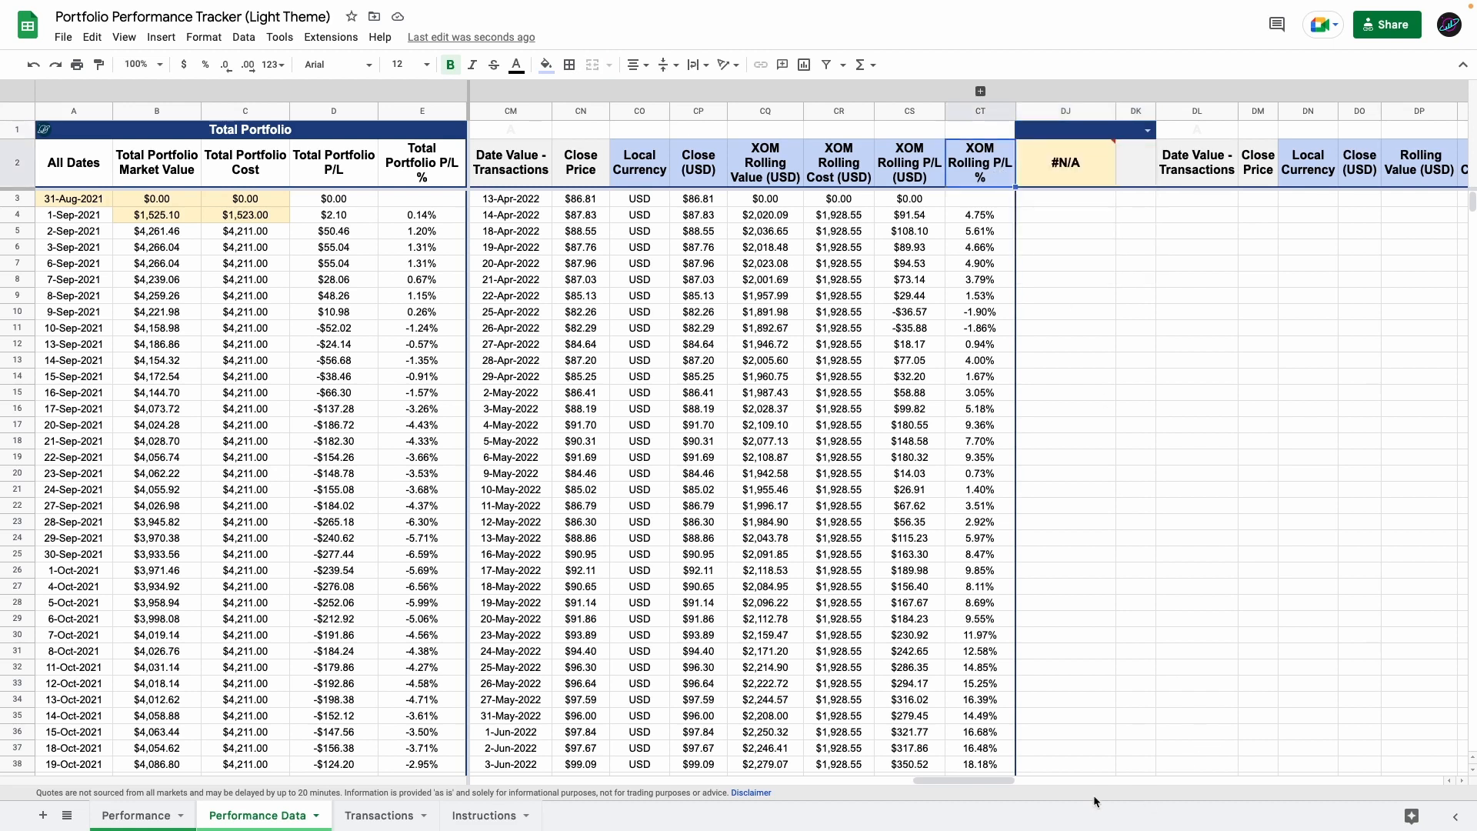
{"action": "left_click_drag", "start_coordinate": [1004, 778], "coordinate": [553, 777]}
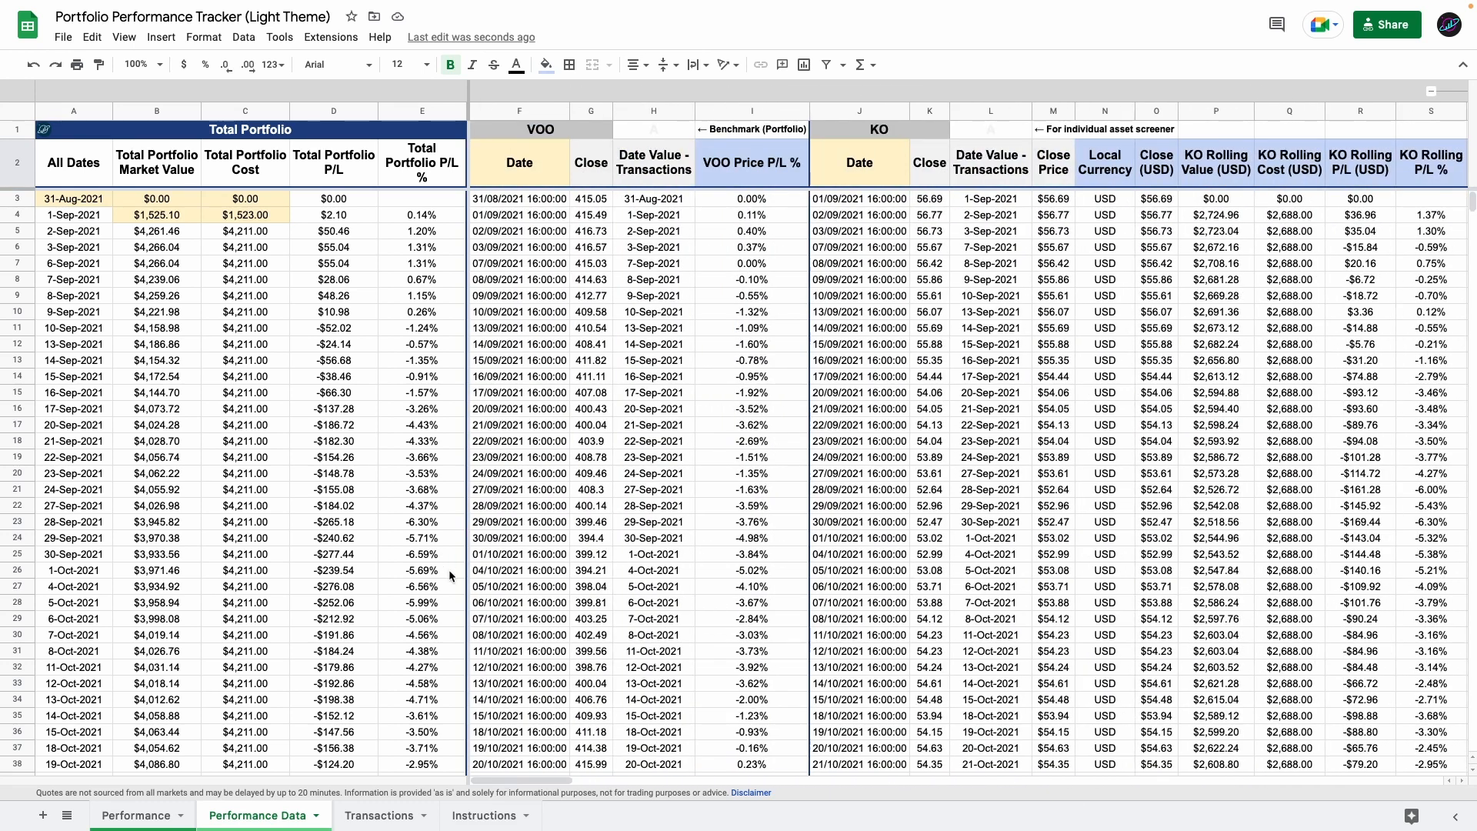
- On the Performance sheet of the Cyber Punk Theme tracker, set the individual comparison asset to AAPL
{"action": "left_click", "coordinate": [130, 817]}
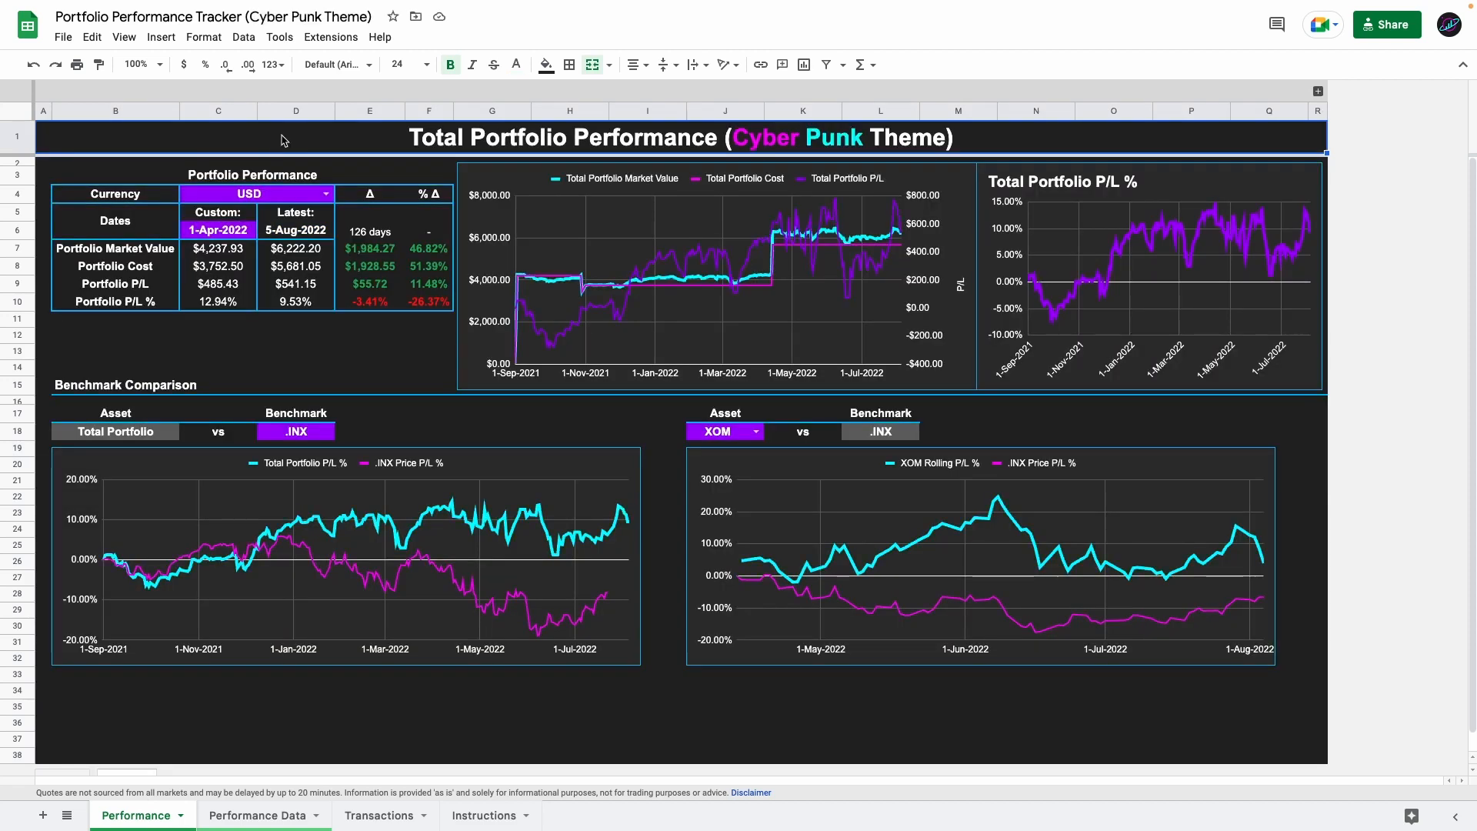
{"action": "left_click", "coordinate": [756, 431]}
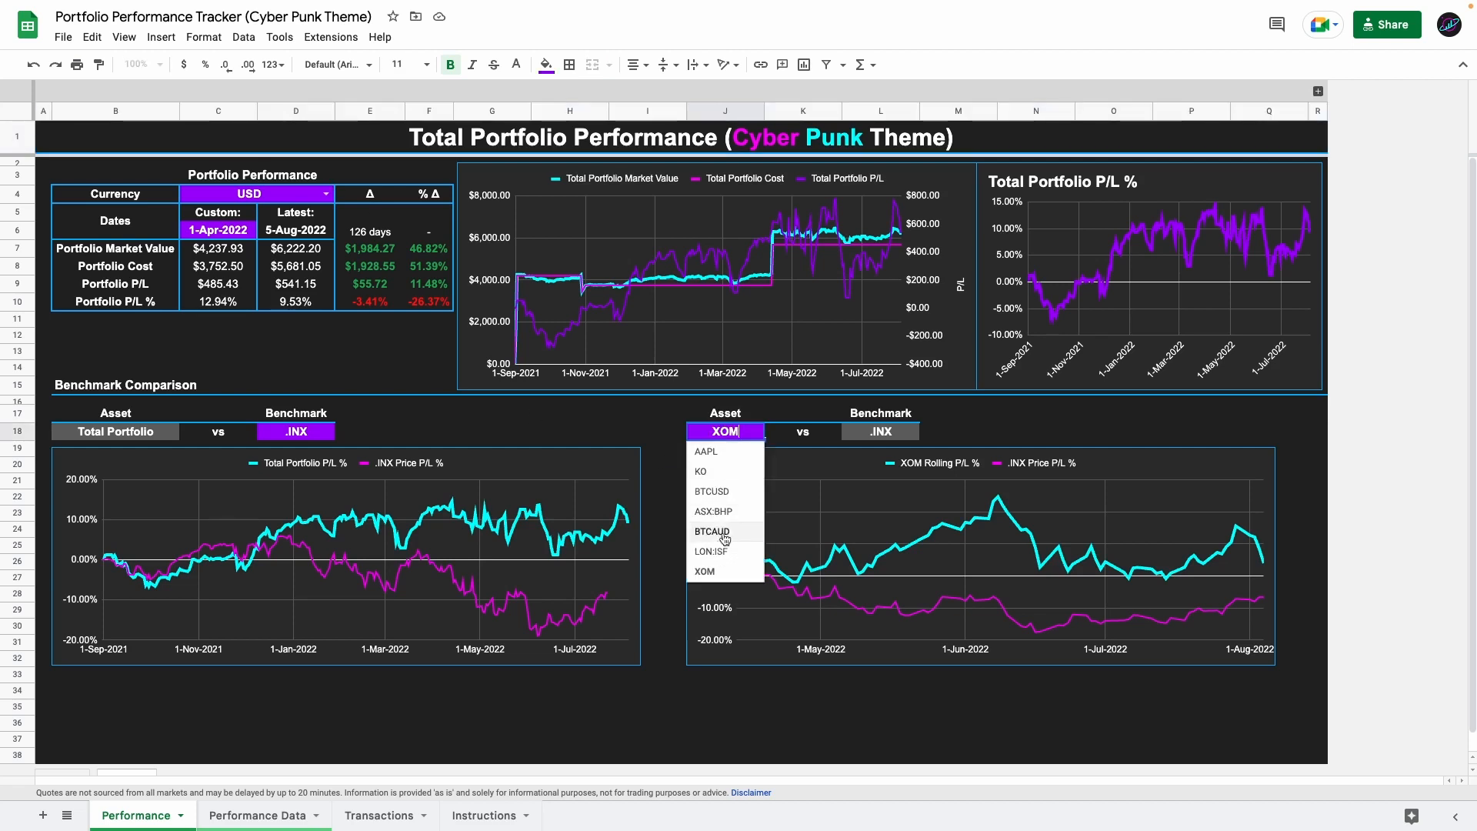
{"action": "left_click", "coordinate": [726, 454]}
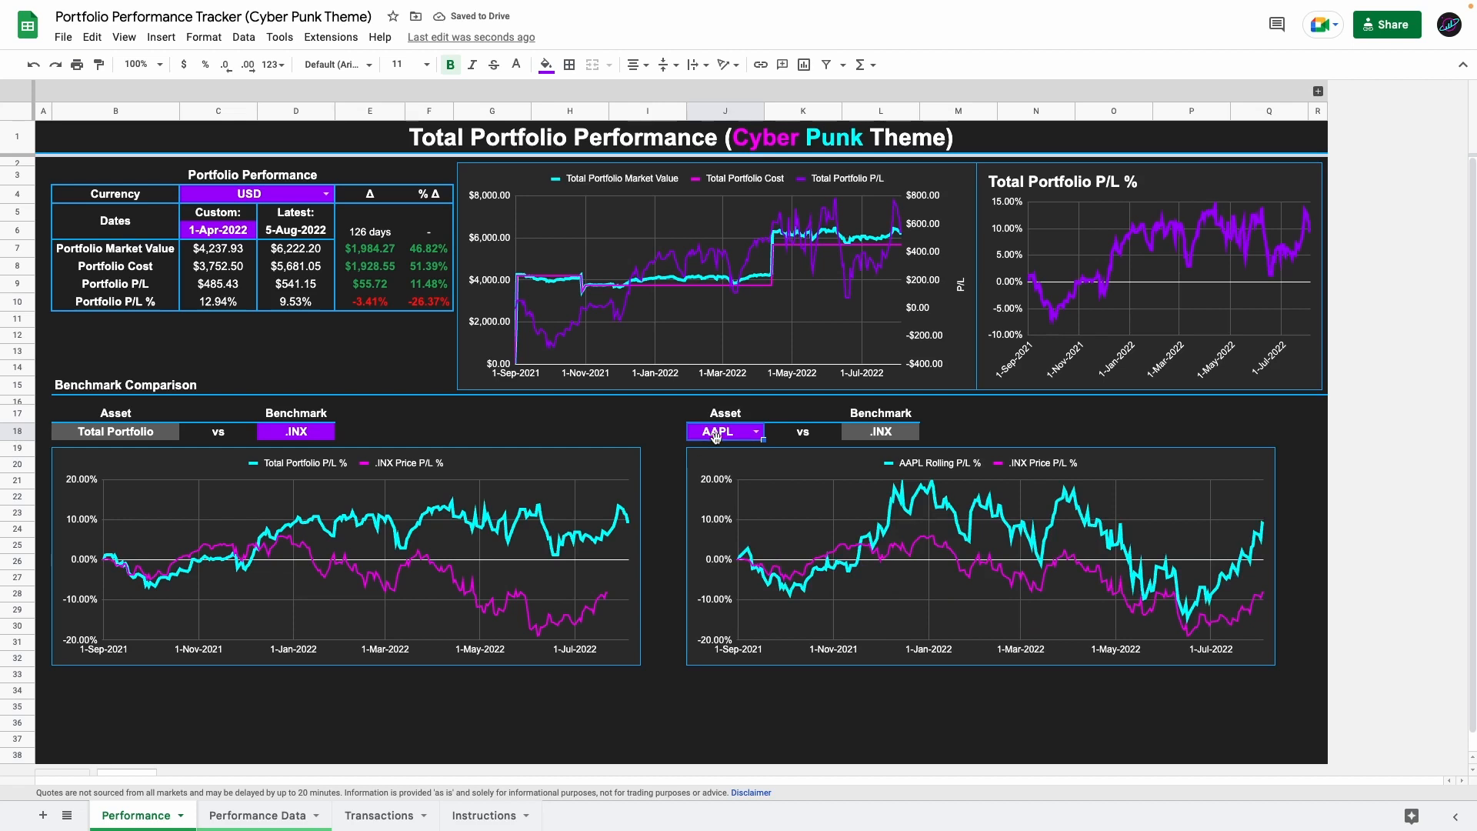
{"action": "left_click", "coordinate": [756, 431]}
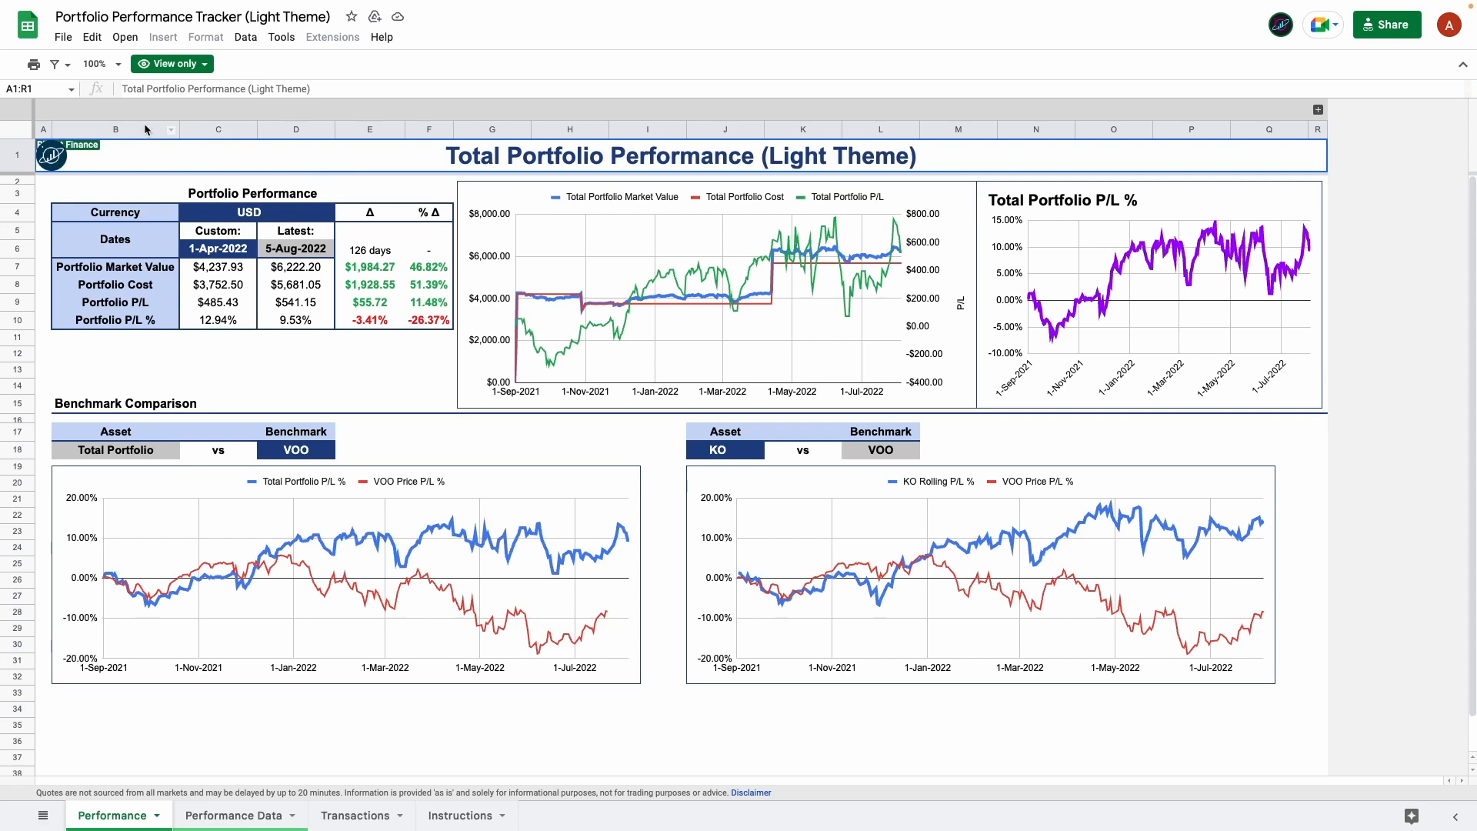
- Make a copy of the view-only Portfolio Performance Tracker (Light Theme) spreadsheet
{"action": "left_click", "coordinate": [66, 40]}
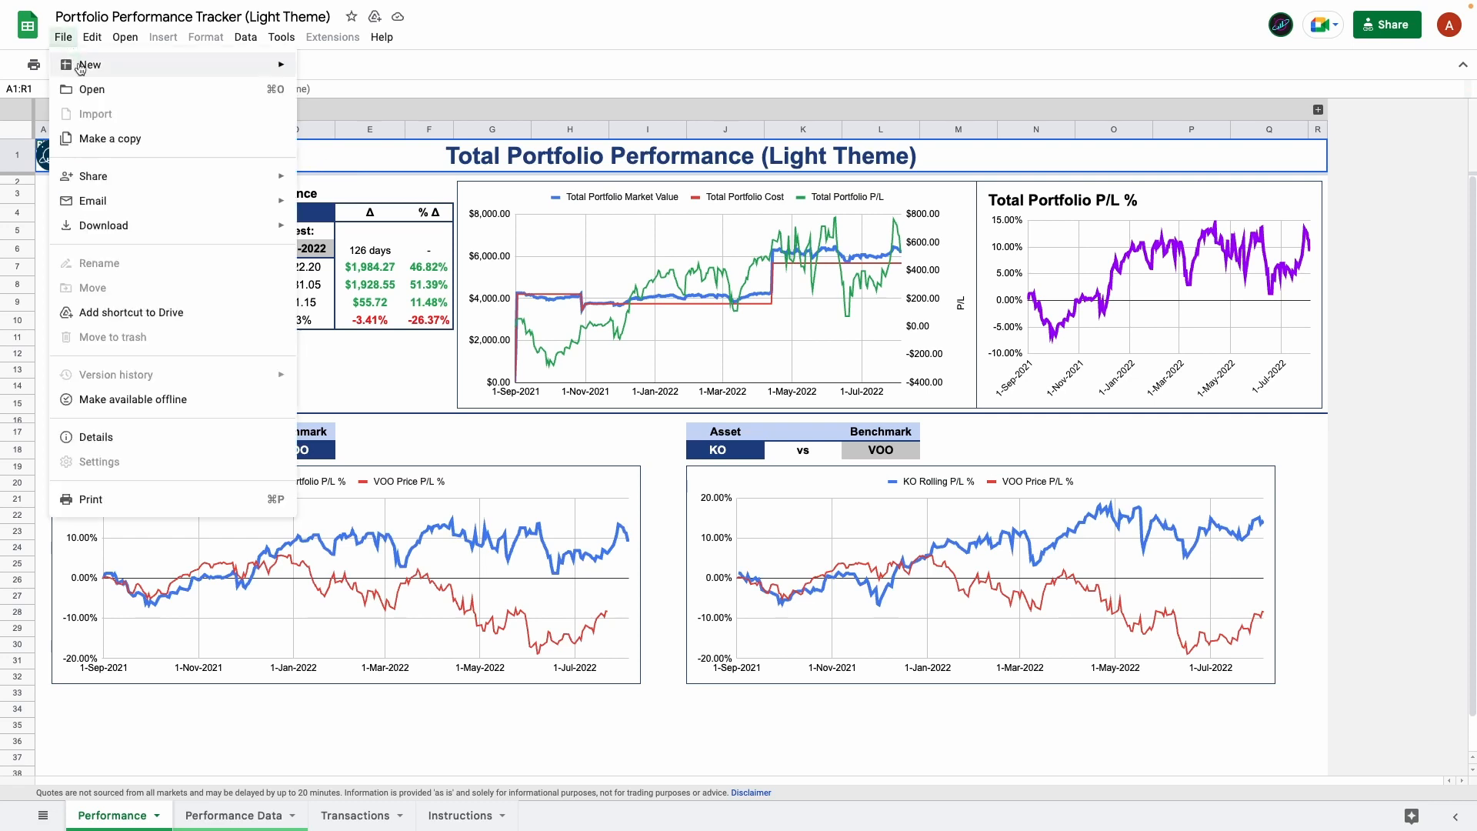
{"action": "left_click", "coordinate": [115, 139]}
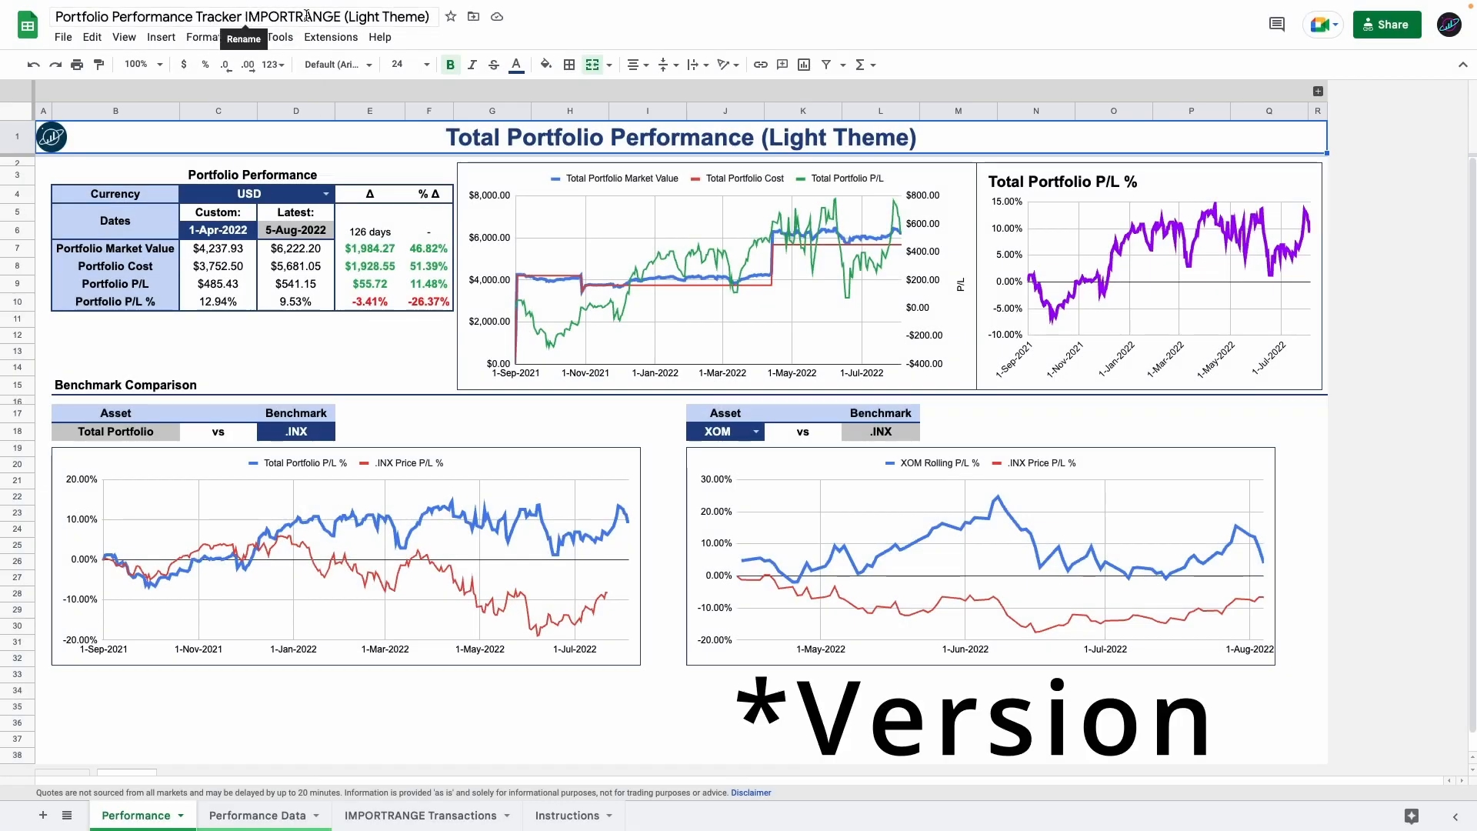
- Open the IMPORTRANGE Transactions sheet in the IMPORTRANGE version of the performance tracker
{"action": "left_click", "coordinate": [403, 816]}
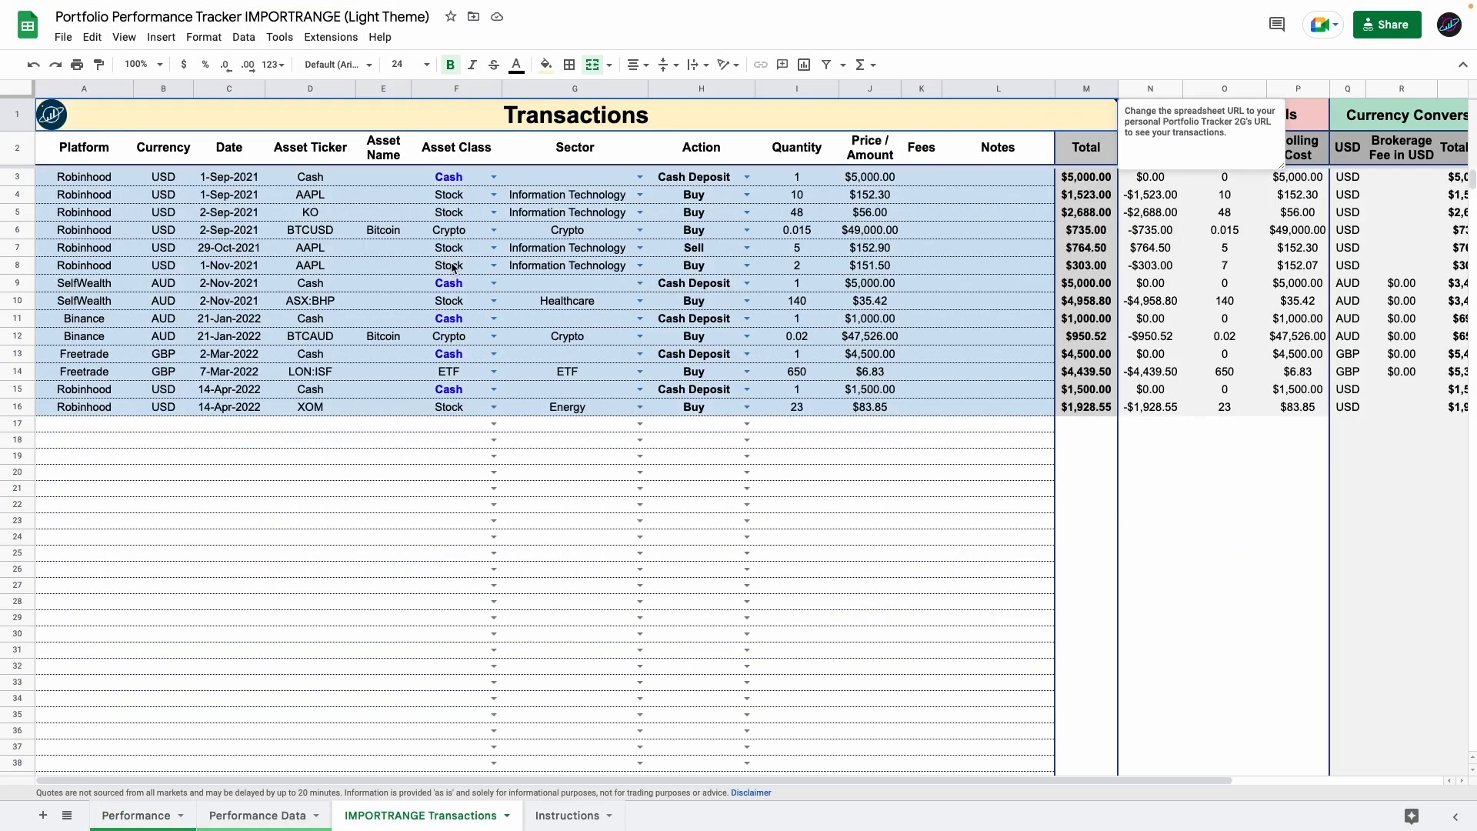
- Try to replace the source spreadsheet URL in the IMPORTRANGE formula behind the Transactions heading
{"action": "double_click", "coordinate": [490, 123]}
{"action": "left_click_drag", "start_coordinate": [114, 119], "coordinate": [619, 116]}
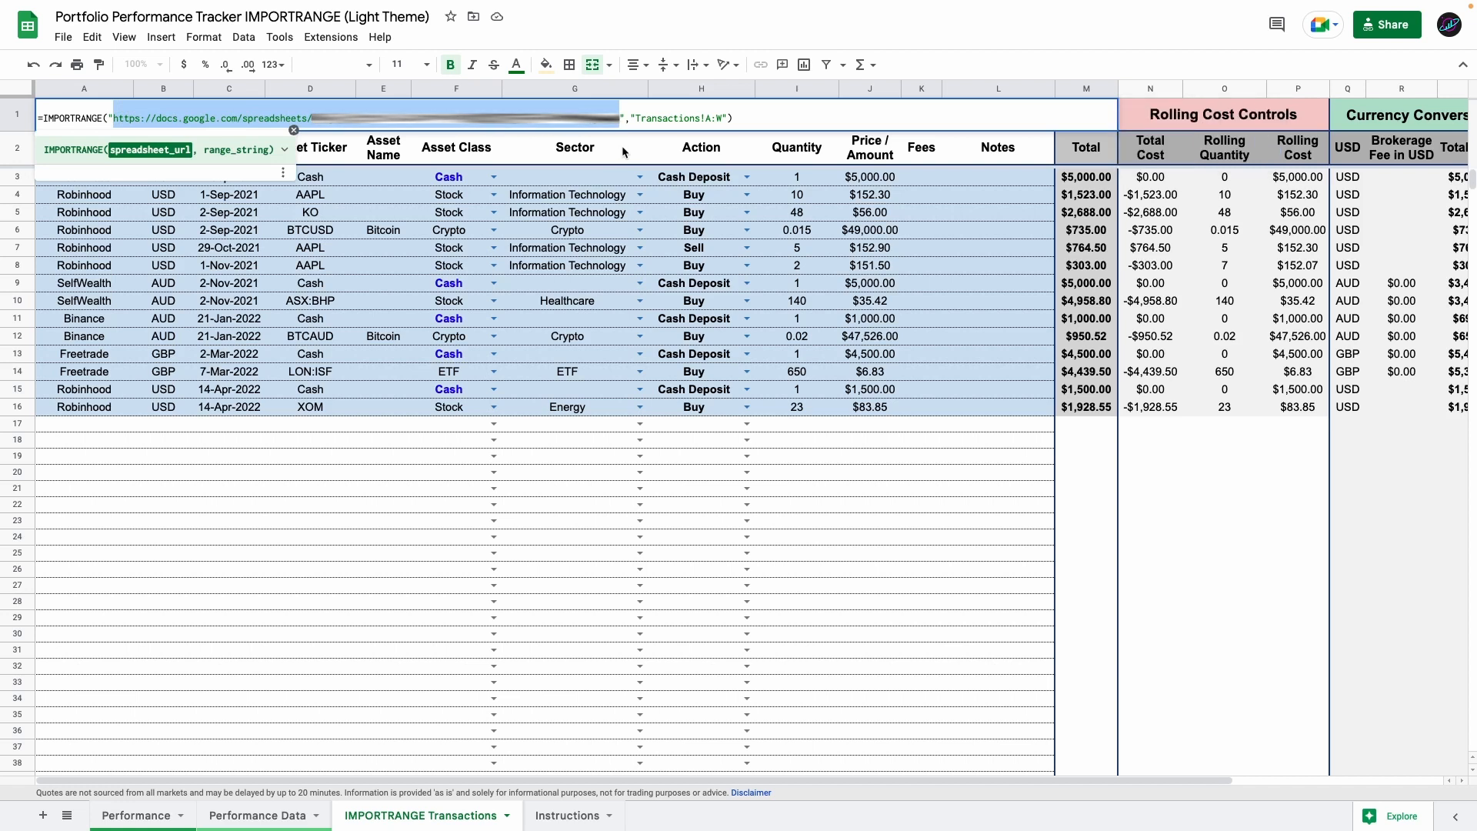
{"action": "key", "text": "BackSpace"}
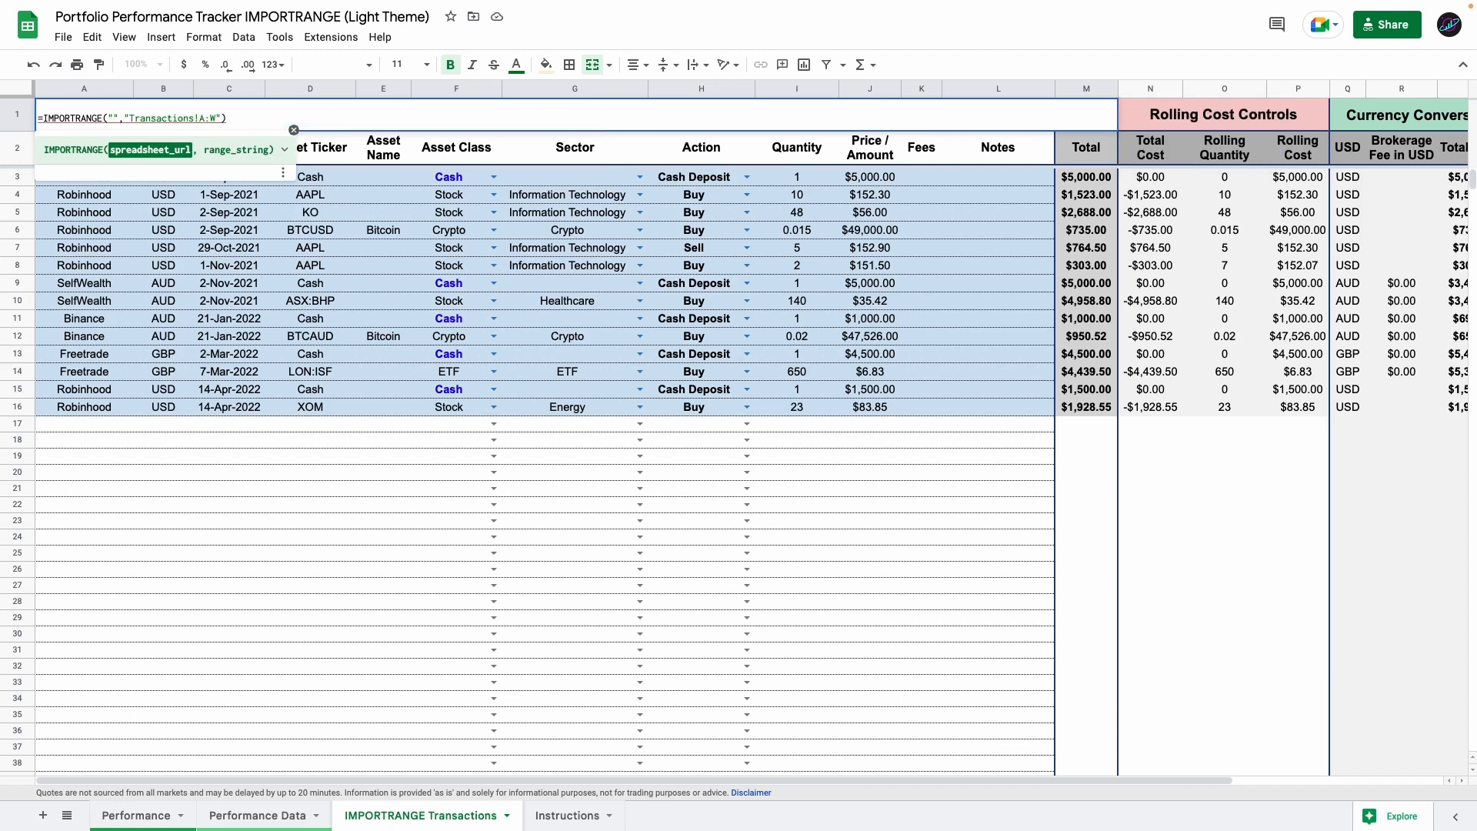
{"action": "type", "text": "abc"}
{"action": "key", "text": "Escape"}
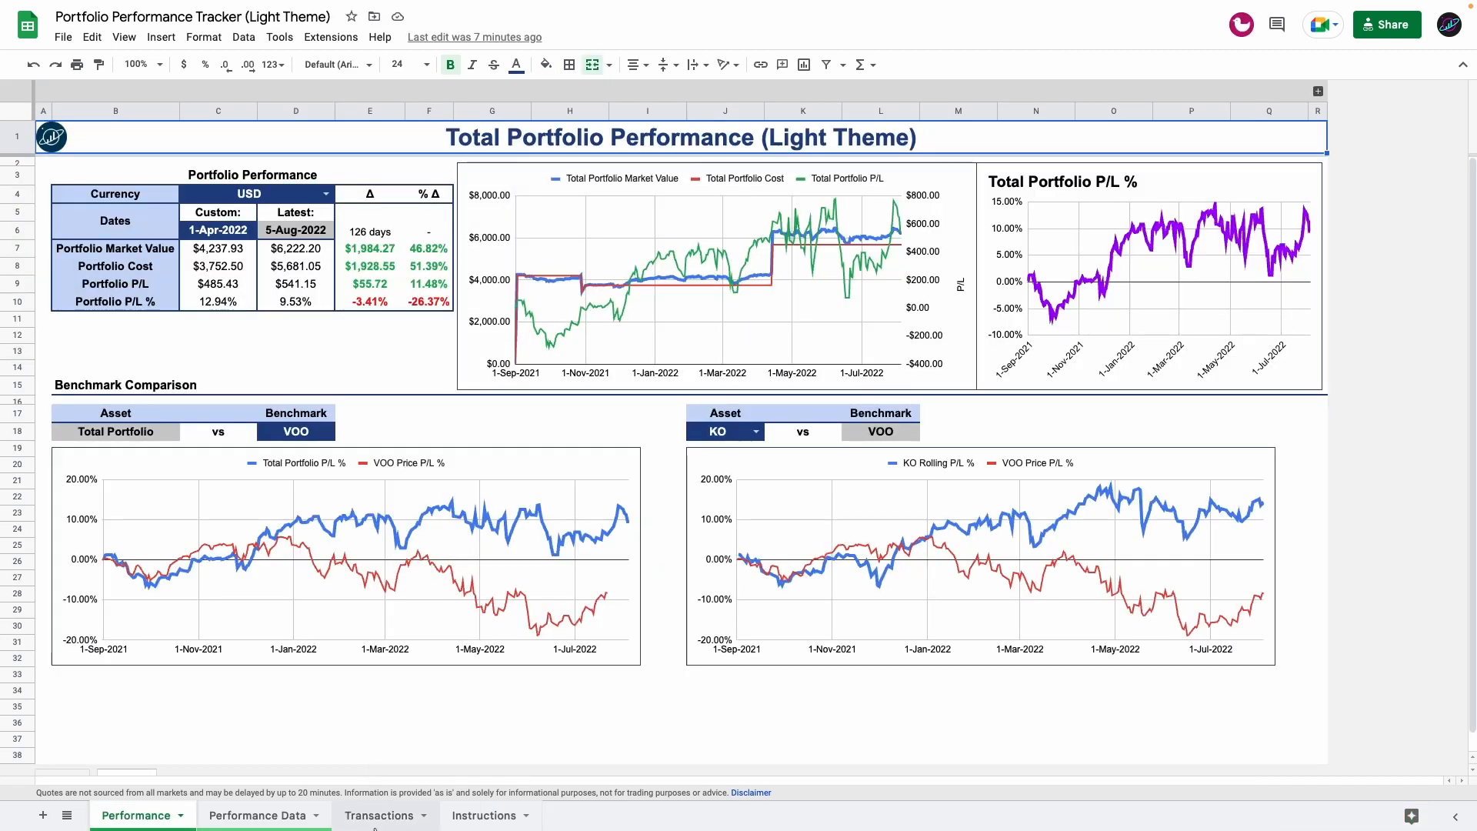
- Clear the sample entries in A3:L16 of the Transactions sheet in the Portfolio Performance Tracker (Light Theme)
{"action": "left_click", "coordinate": [378, 816]}
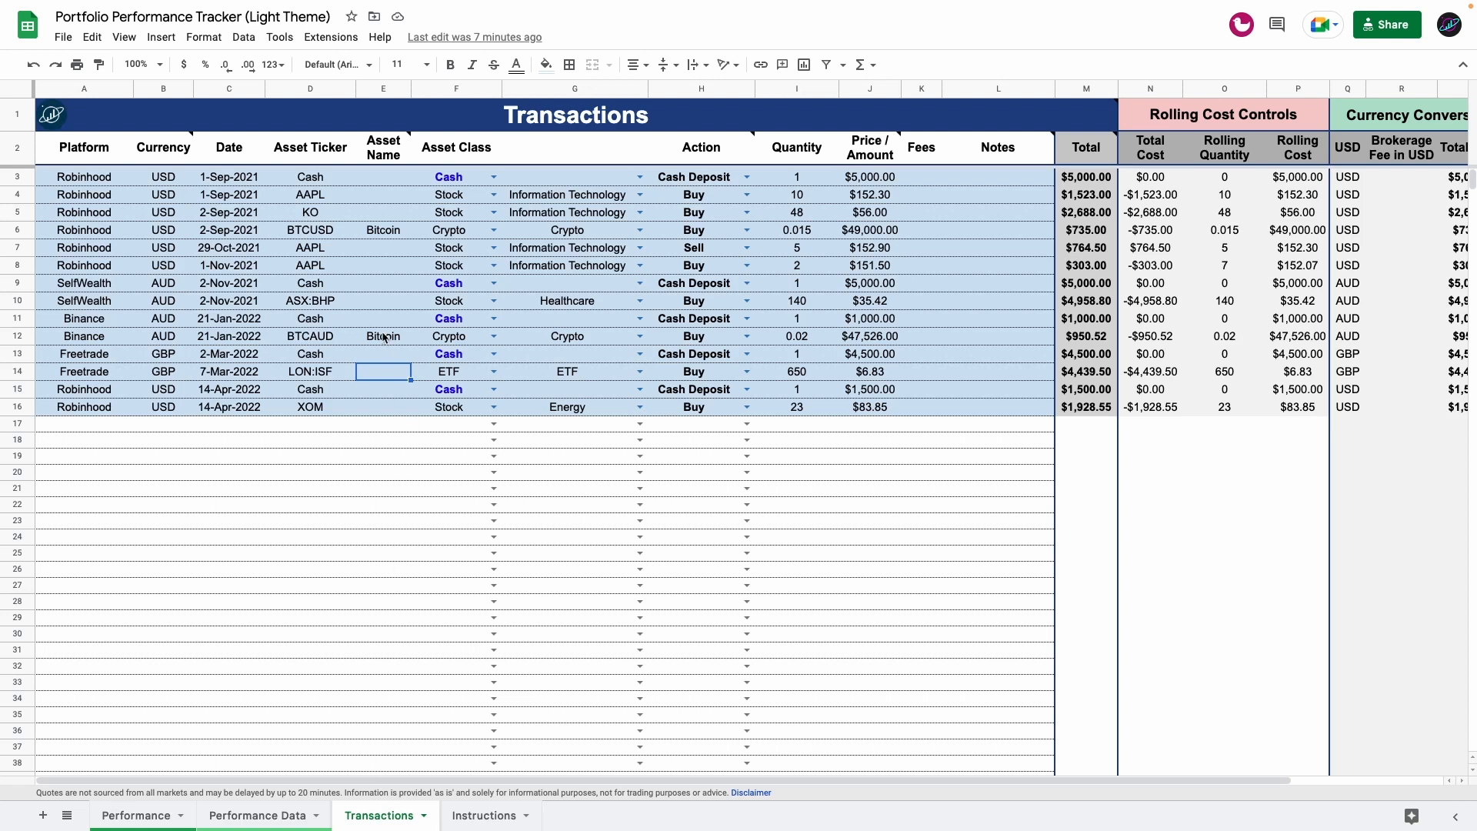
{"action": "left_click_drag", "start_coordinate": [76, 179], "coordinate": [1020, 408]}
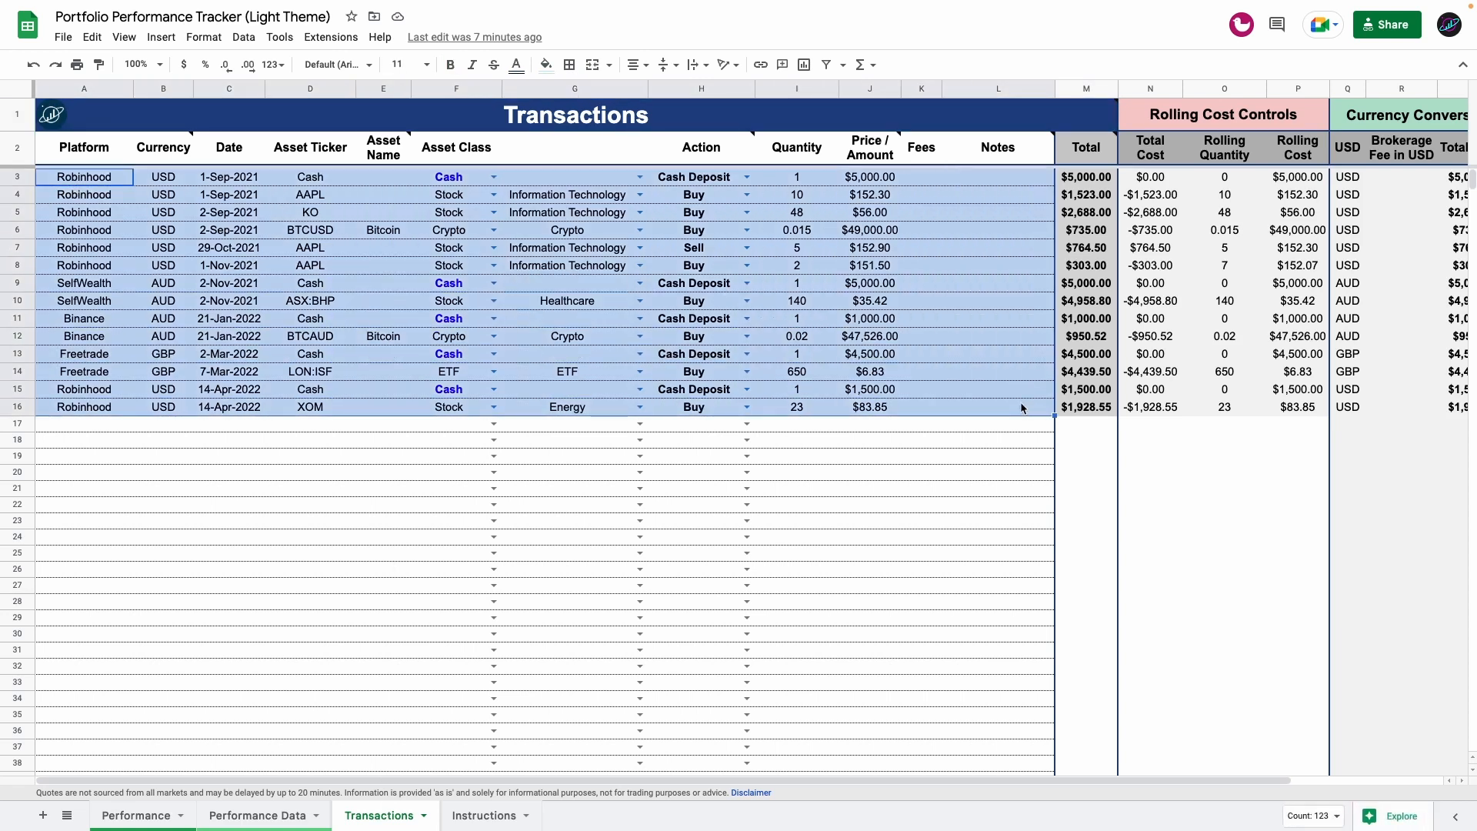
{"action": "key", "text": "Delete"}
{"action": "left_click", "coordinate": [71, 176]}
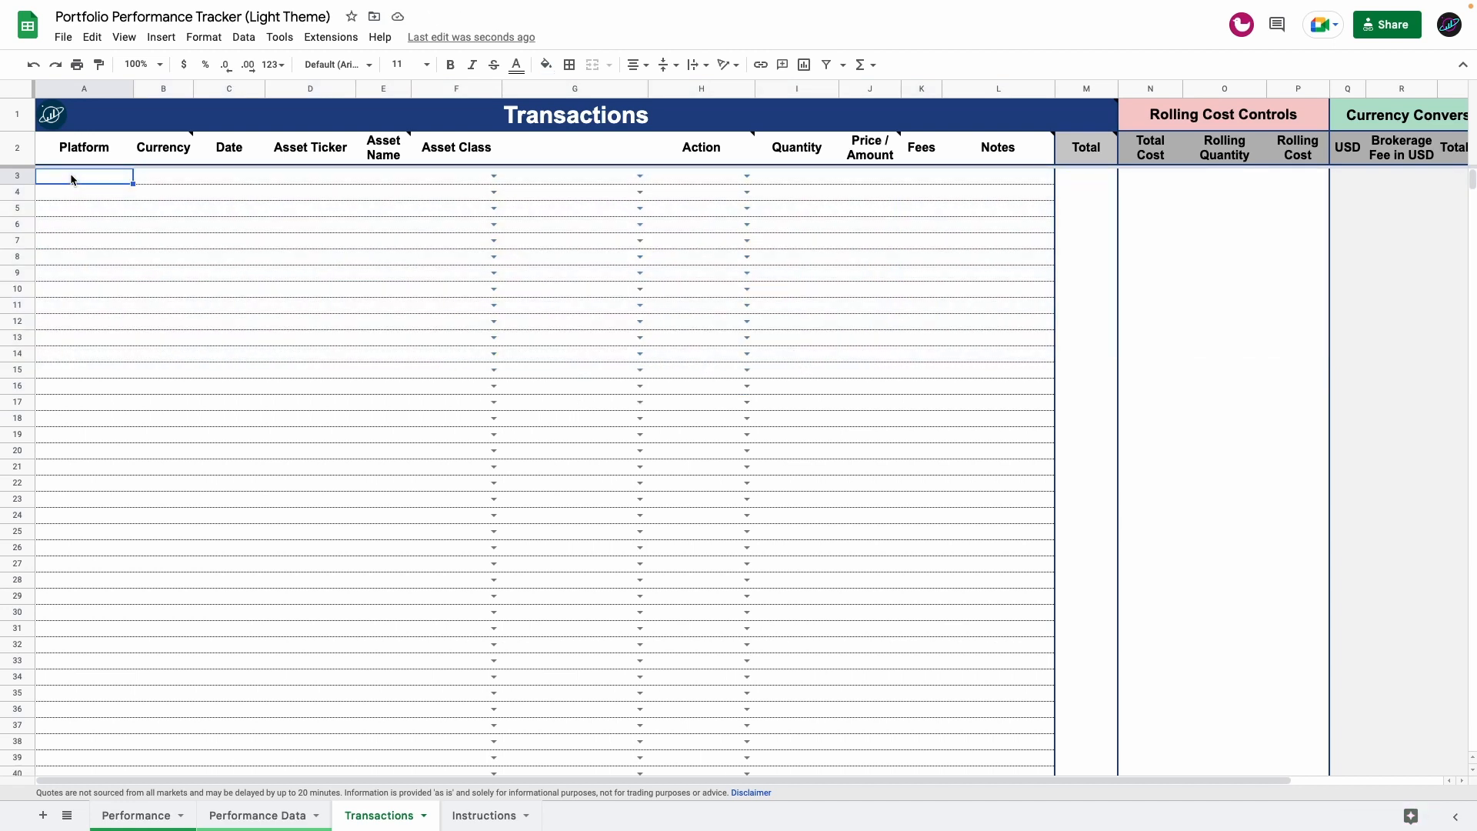
{"action": "type", "text": "let's start"}
{"action": "key", "text": "Return"}
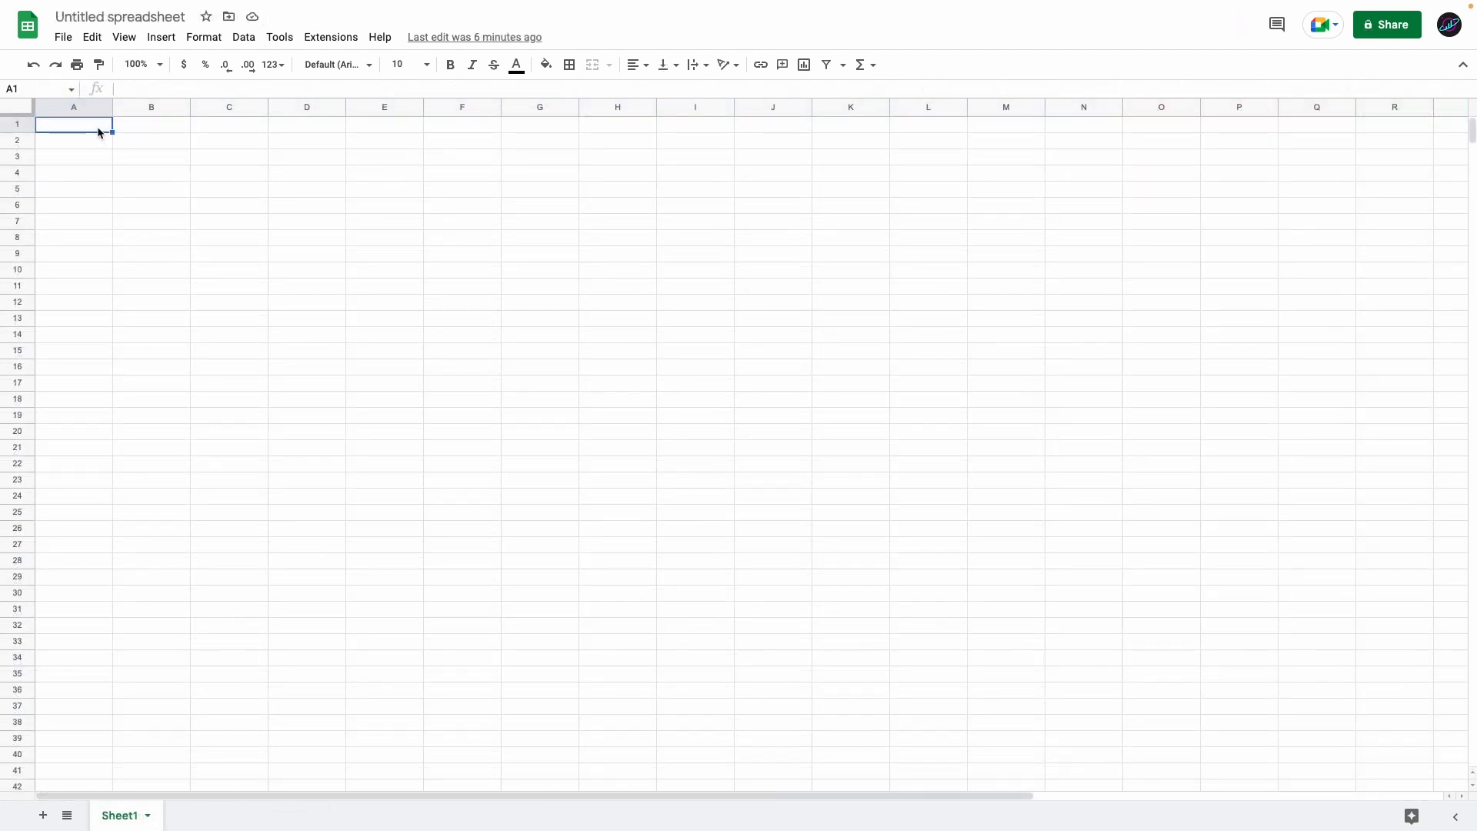
- Rename the untitled blank spreadsheet as Planet Finance Portfolio Performance Tracker TUTORIAL
{"action": "type", "text": "Planet Finance Portfolio Performance Tracker TUTORIAL"}
{"action": "key", "text": "Return"}
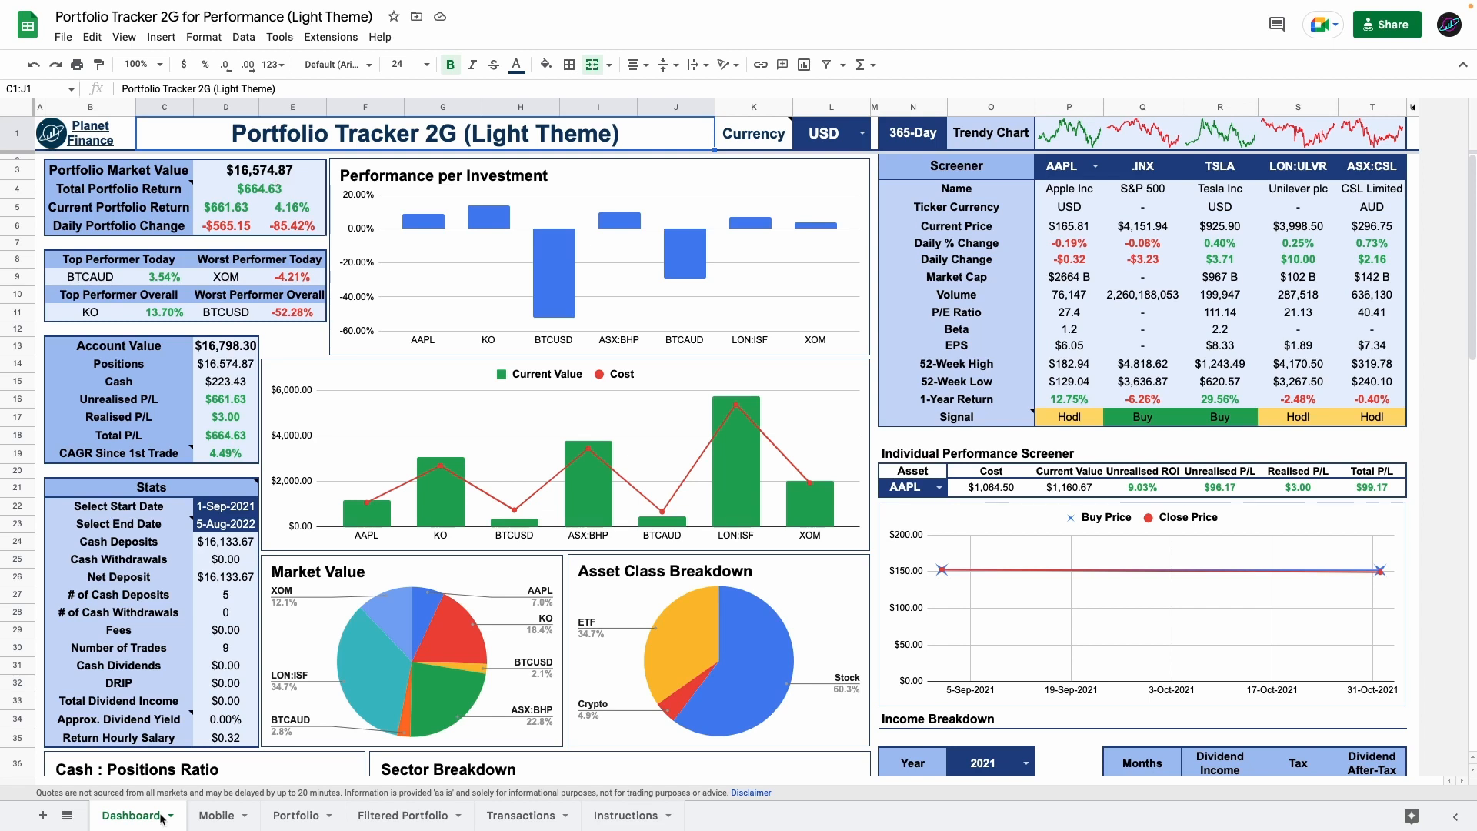
- Copy the Transactions sheet of Portfolio Tracker 2G for Performance into the existing Planet Finance Portfolio Performance Tracker TUTORIAL spreadsheet
{"action": "left_click", "coordinate": [215, 816]}
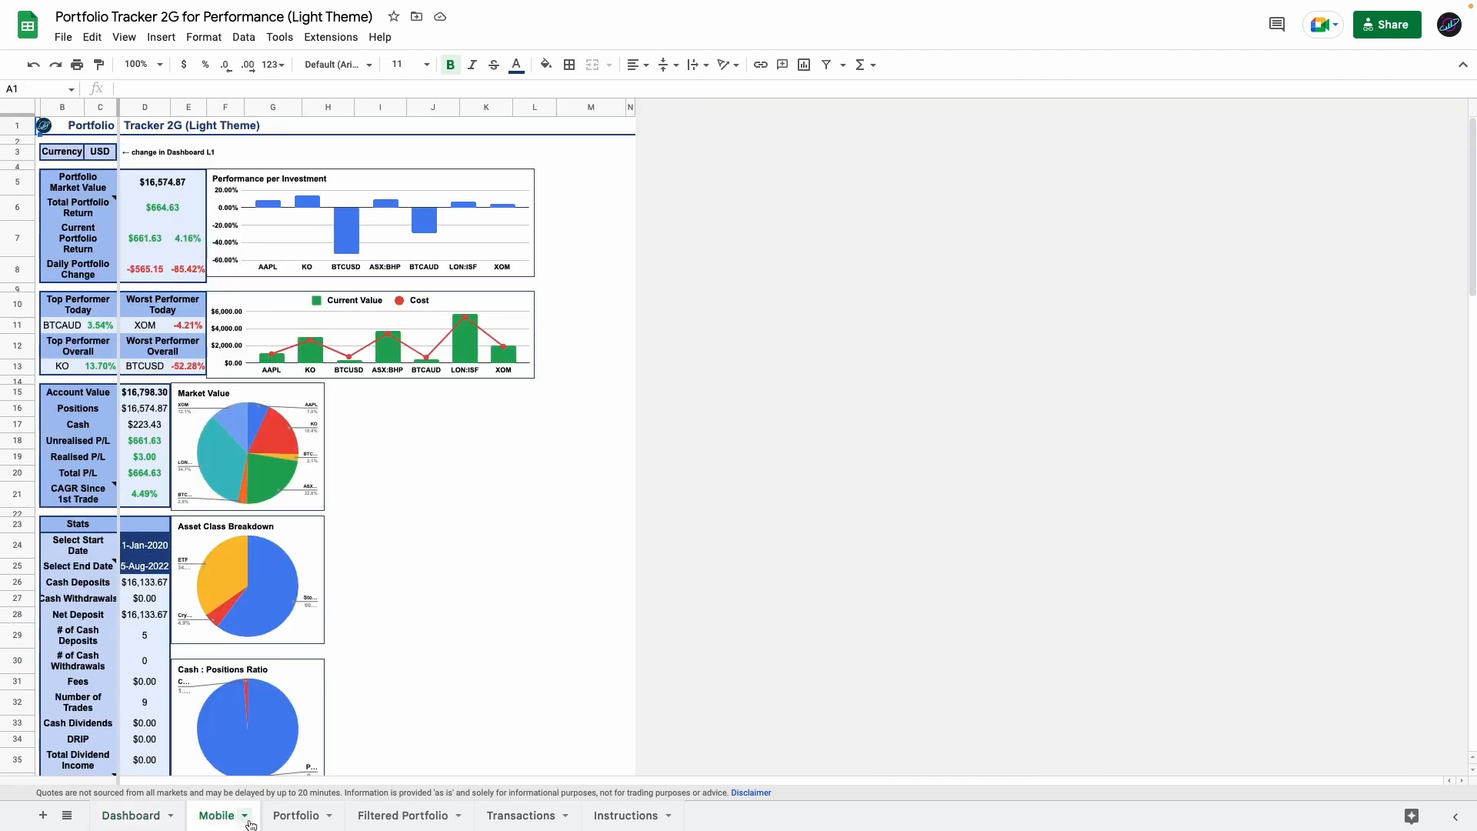
{"action": "left_click", "coordinate": [298, 816]}
{"action": "left_click", "coordinate": [375, 816]}
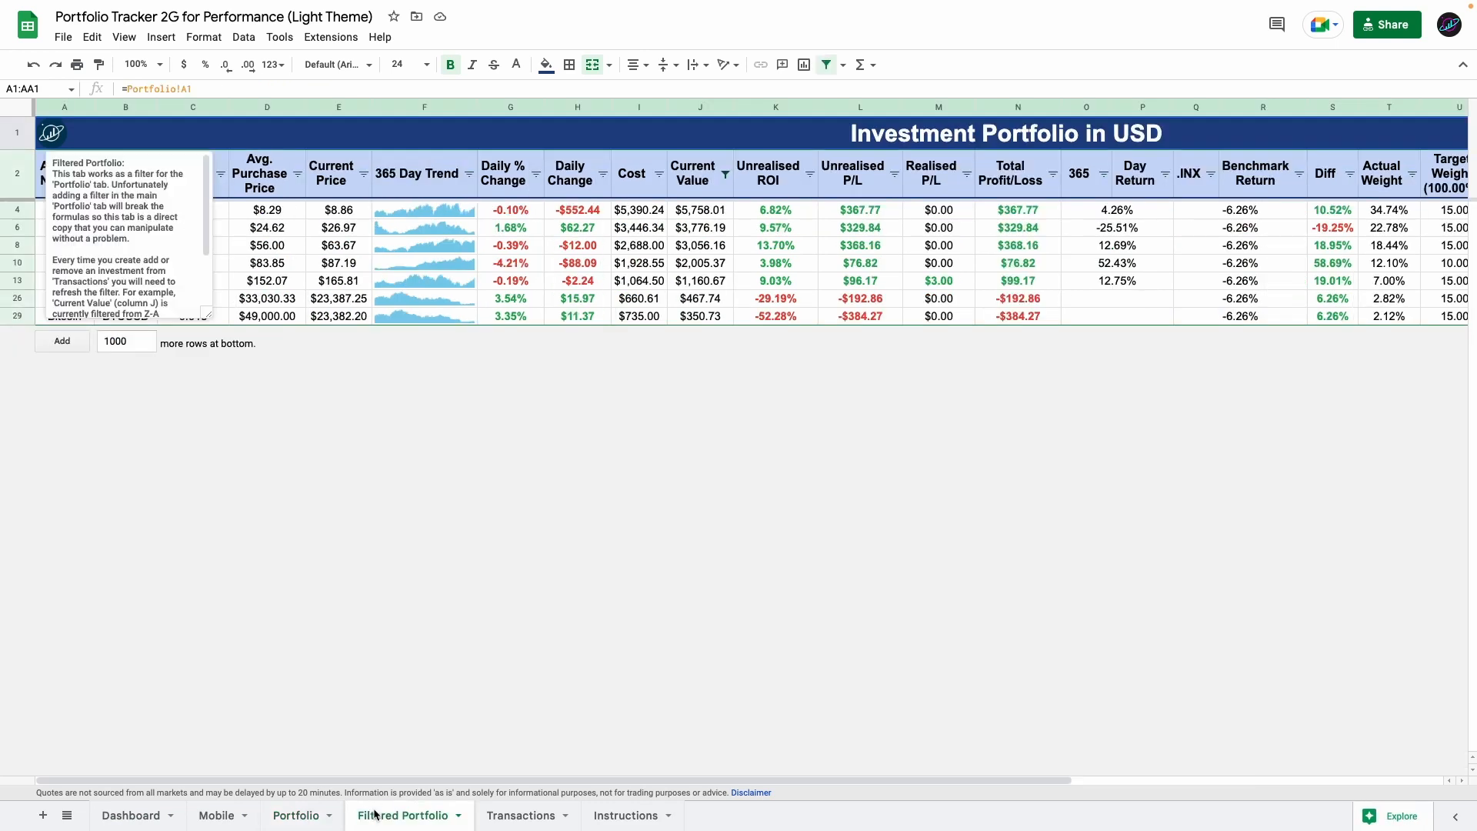
{"action": "left_click", "coordinate": [528, 815]}
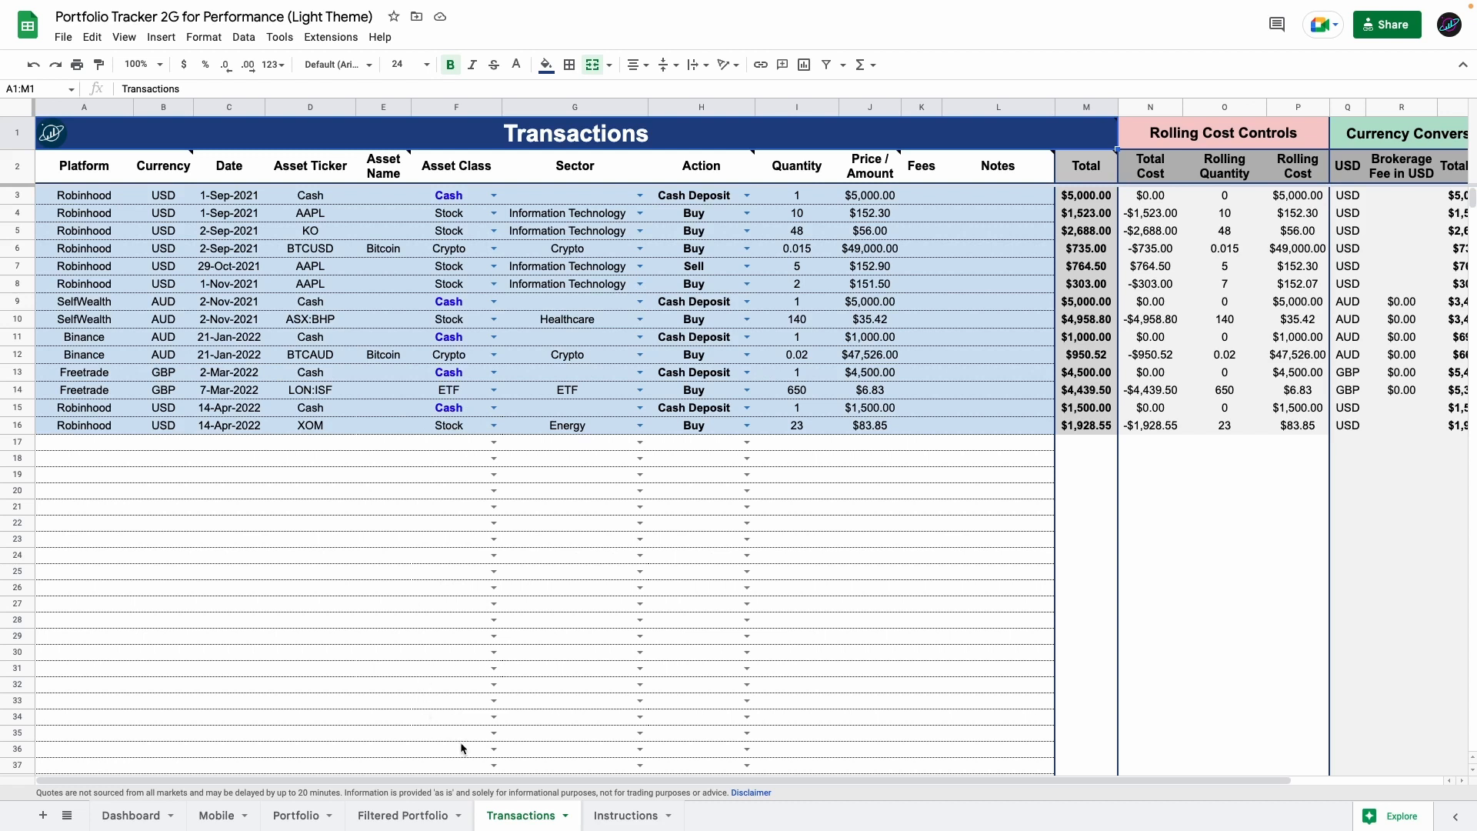
{"action": "right_click", "coordinate": [500, 812]}
{"action": "mouse_move", "coordinate": [543, 603]}
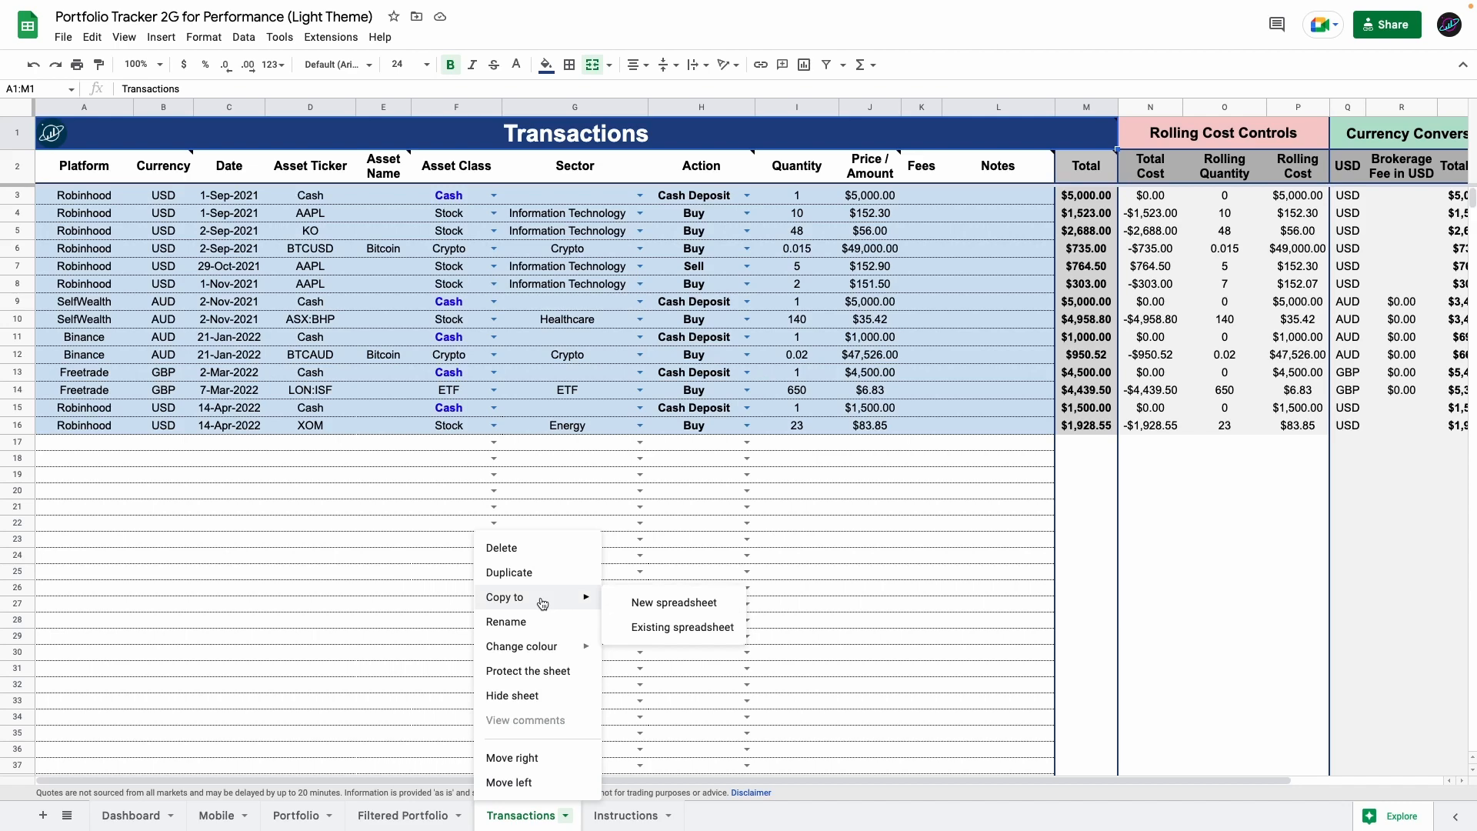
{"action": "left_click", "coordinate": [648, 629]}
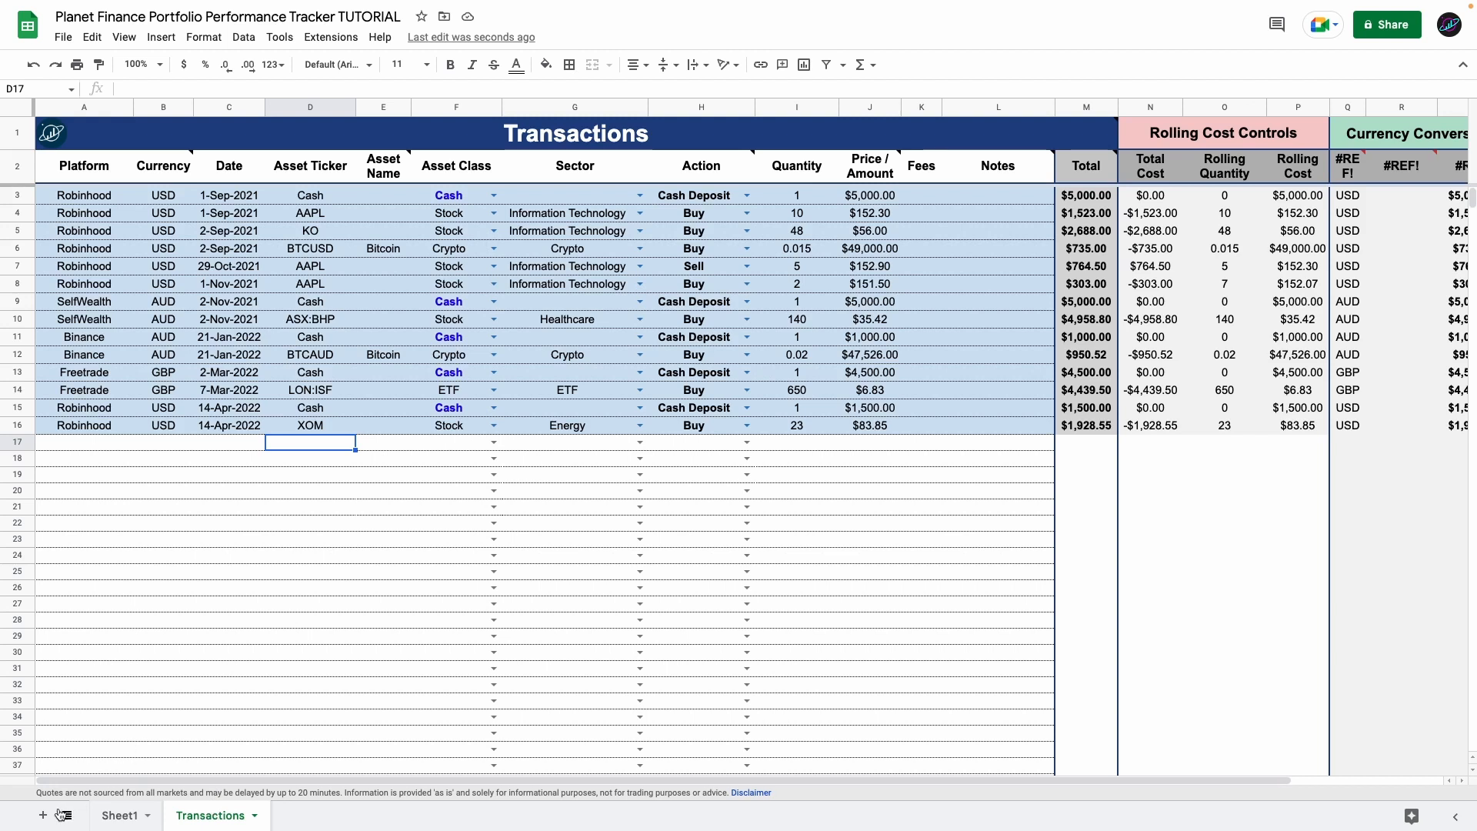
- Add a new sheet to the tutorial spreadsheet and name it Transactions IMPORTRANGE
{"action": "left_click", "coordinate": [44, 815]}
{"action": "double_click", "coordinate": [300, 814]}
{"action": "type", "text": "Transactions IMPORTRANGE"}
{"action": "key", "text": "Return"}
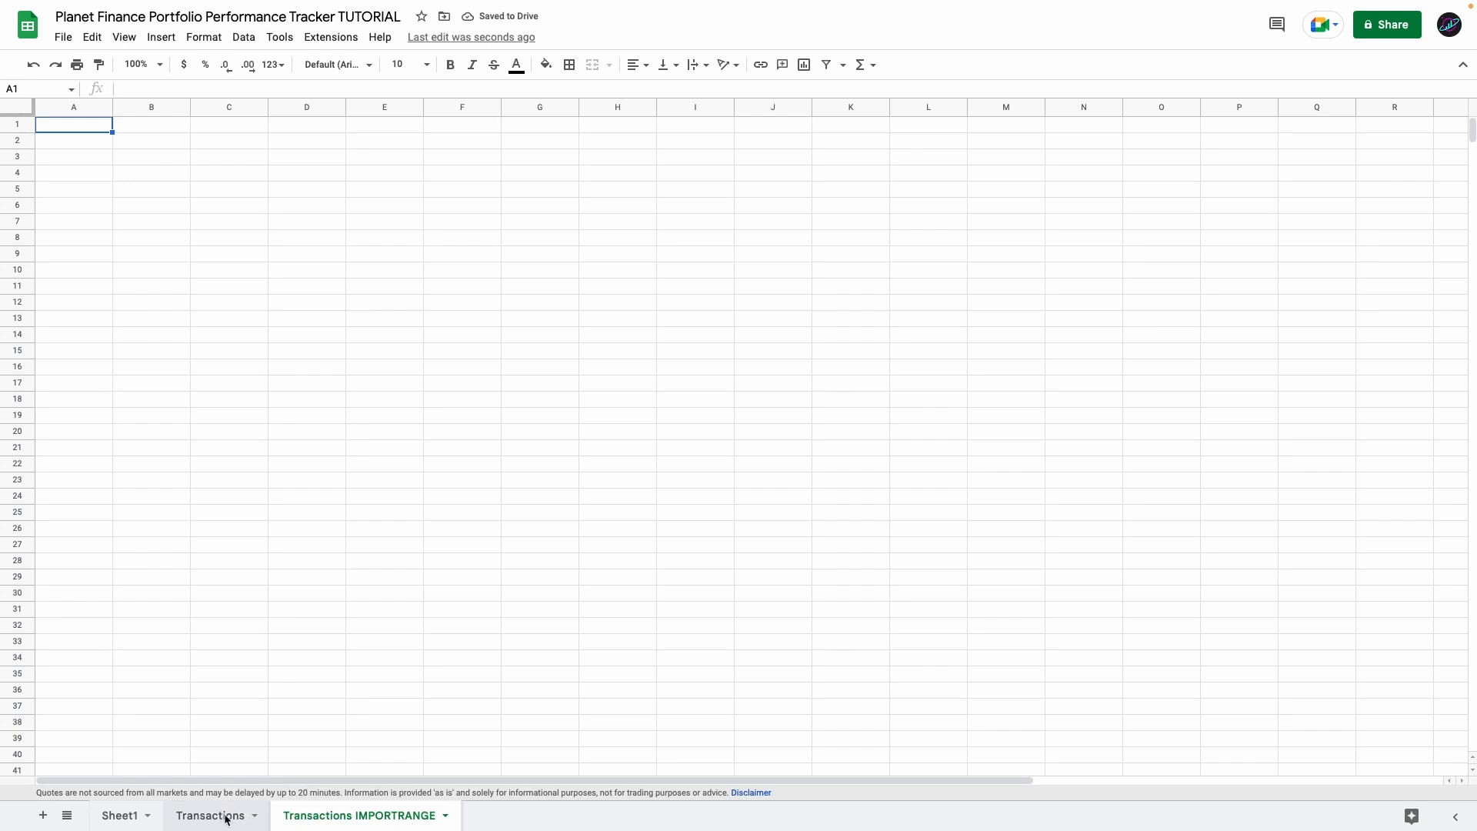
- Copy the formatting of the entire Transactions sheet onto the whole Transactions IMPORTRANGE sheet
{"action": "left_click", "coordinate": [226, 818]}
{"action": "left_click", "coordinate": [14, 113]}
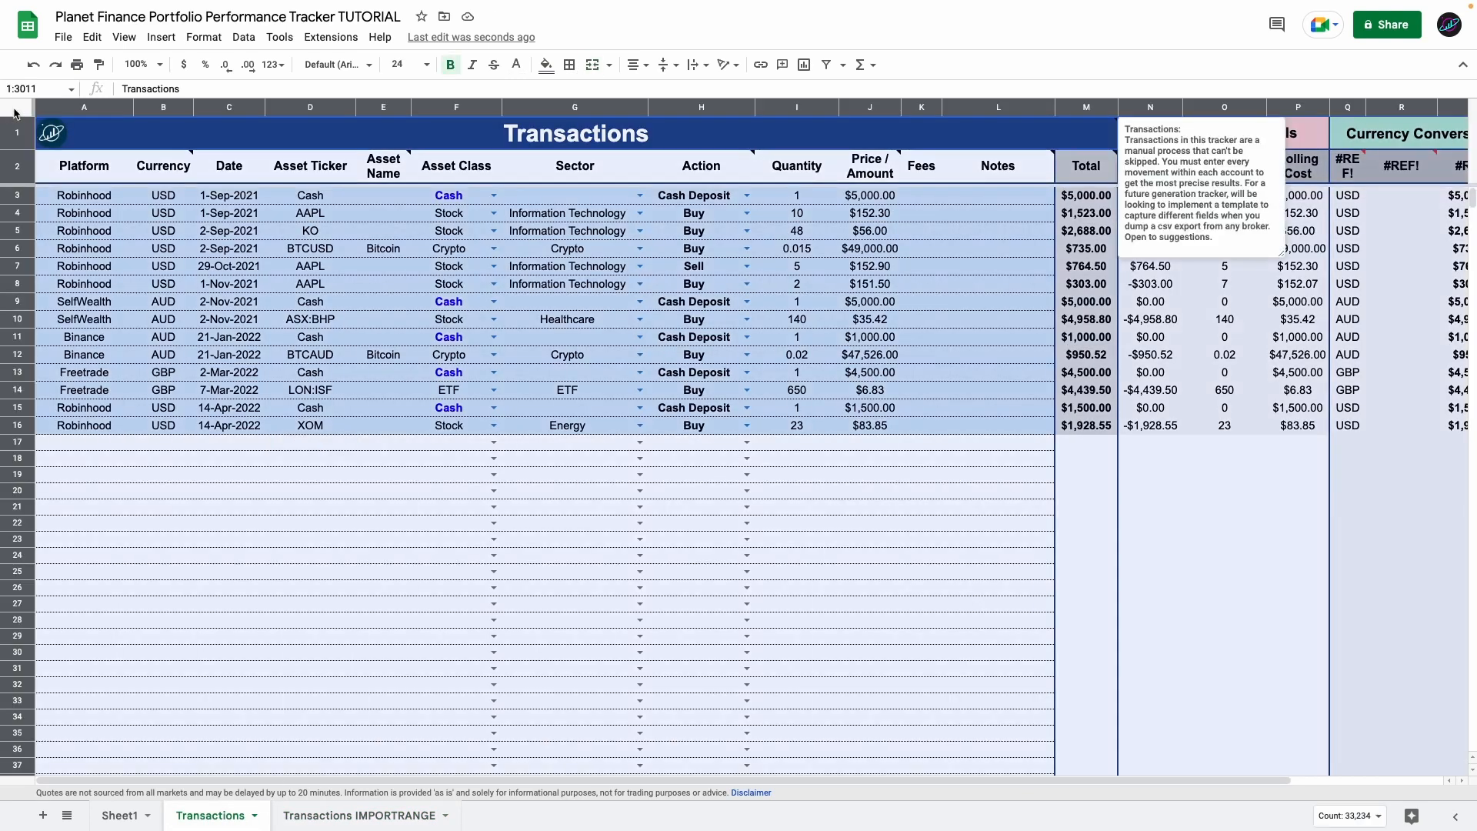
{"action": "left_click", "coordinate": [99, 71]}
{"action": "left_click", "coordinate": [330, 817]}
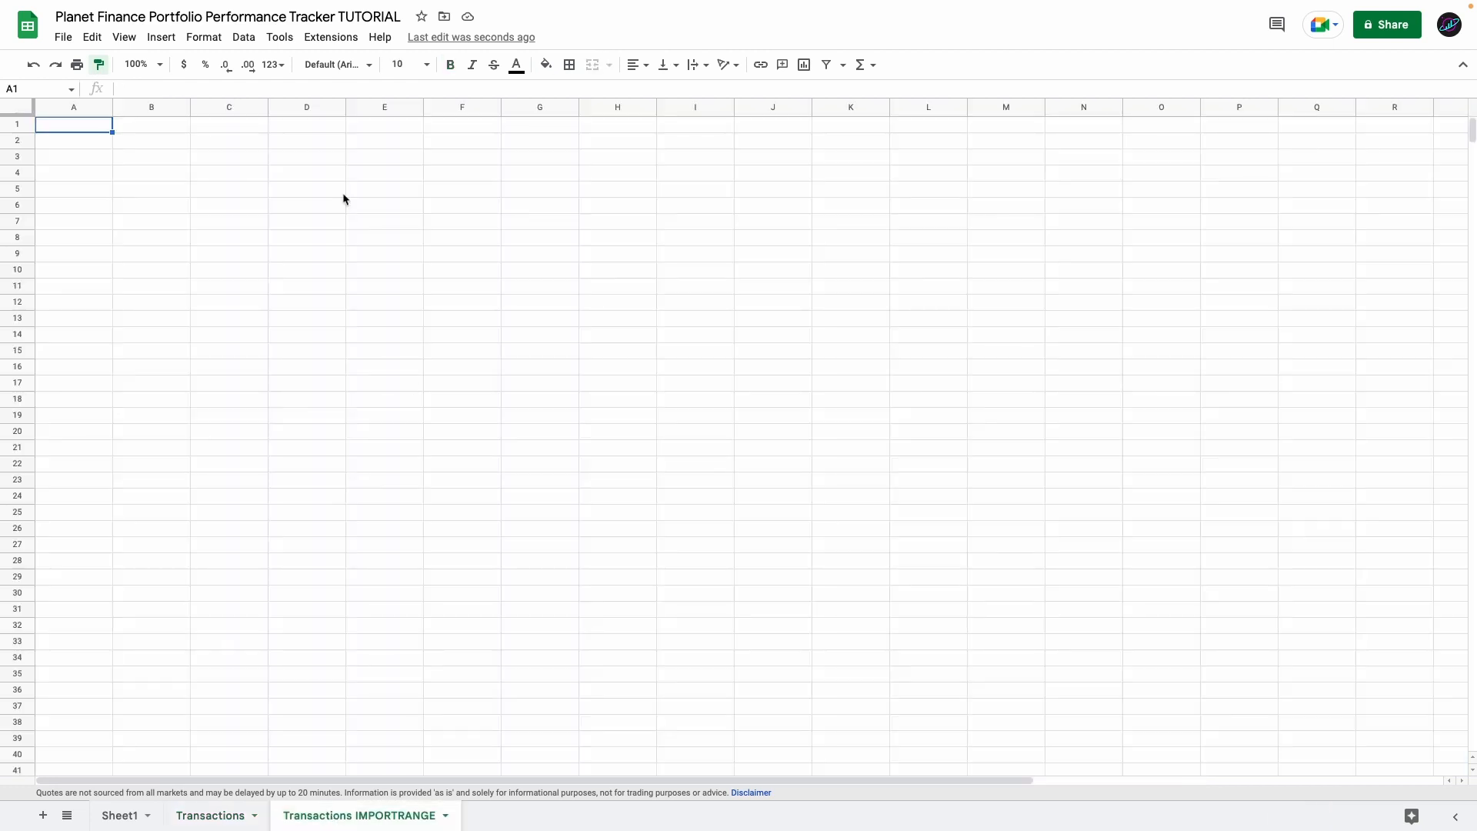
{"action": "left_click", "coordinate": [17, 108]}
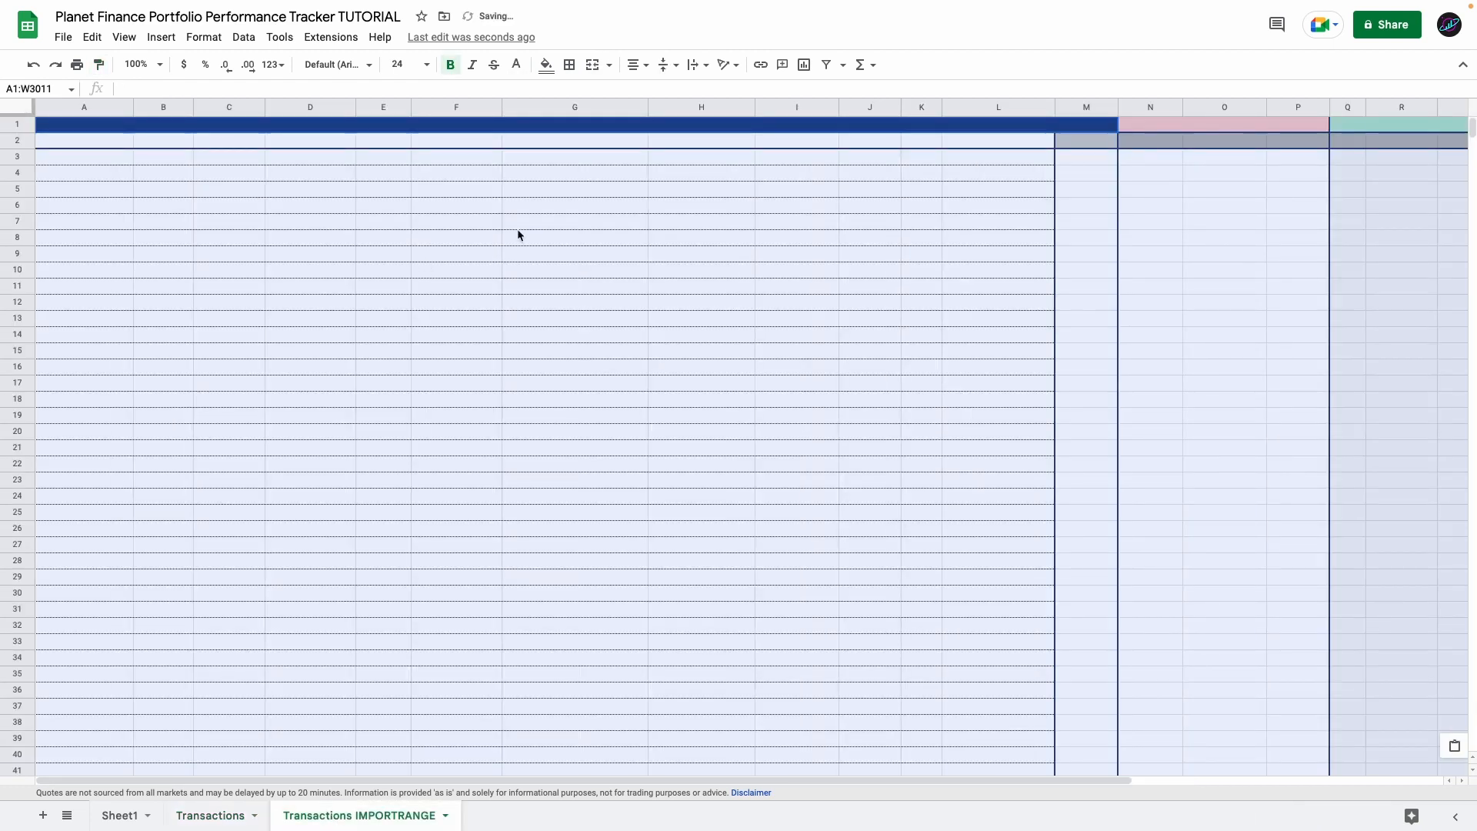
- In the merged A1:M1 cell, enter an IMPORTRANGE formula with the source spreadsheet's URL and the range "Transactions!A:W"
{"action": "left_click", "coordinate": [342, 128]}
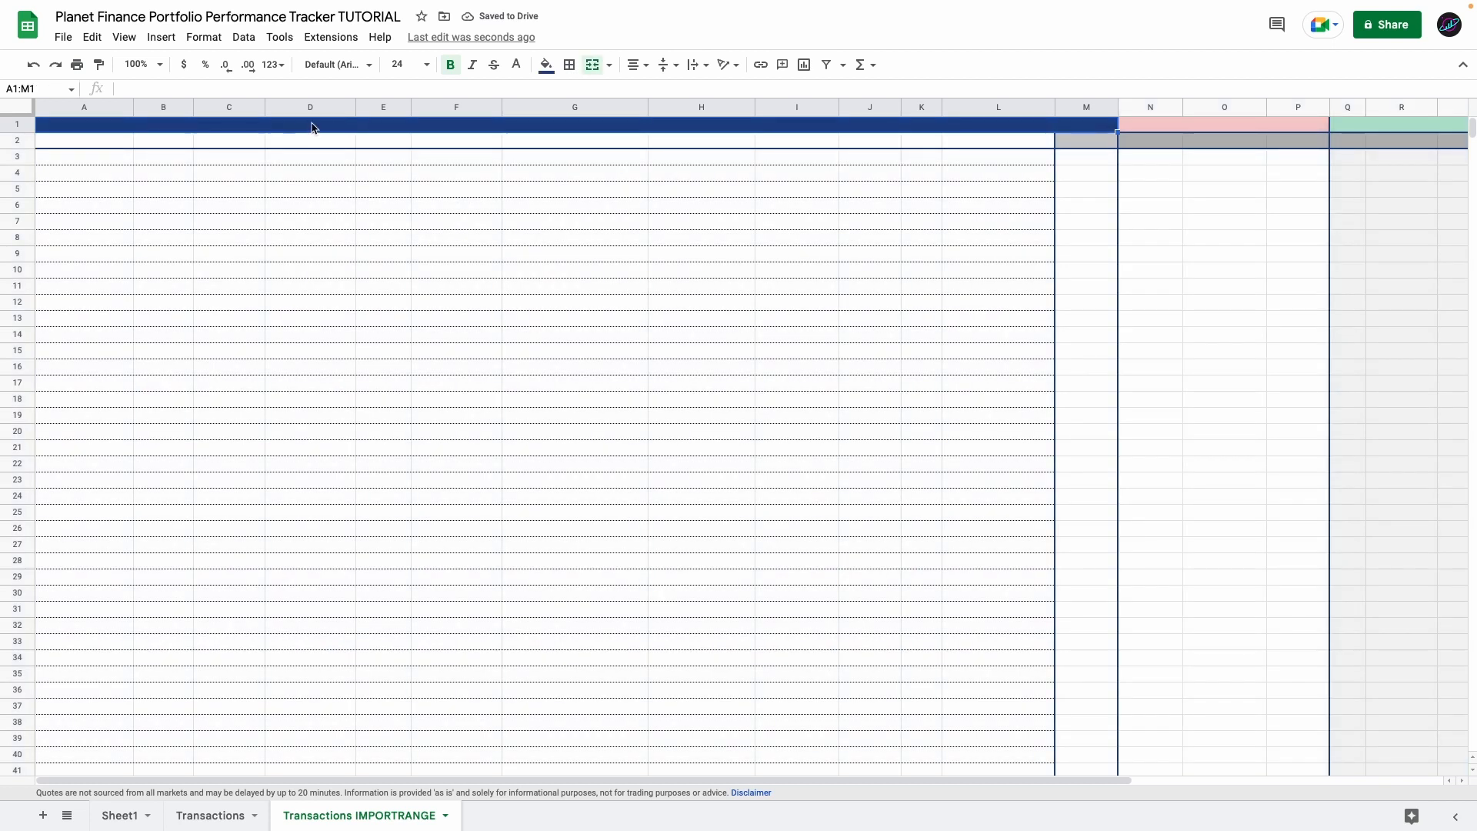
{"action": "key", "text": "ctrl+v"}
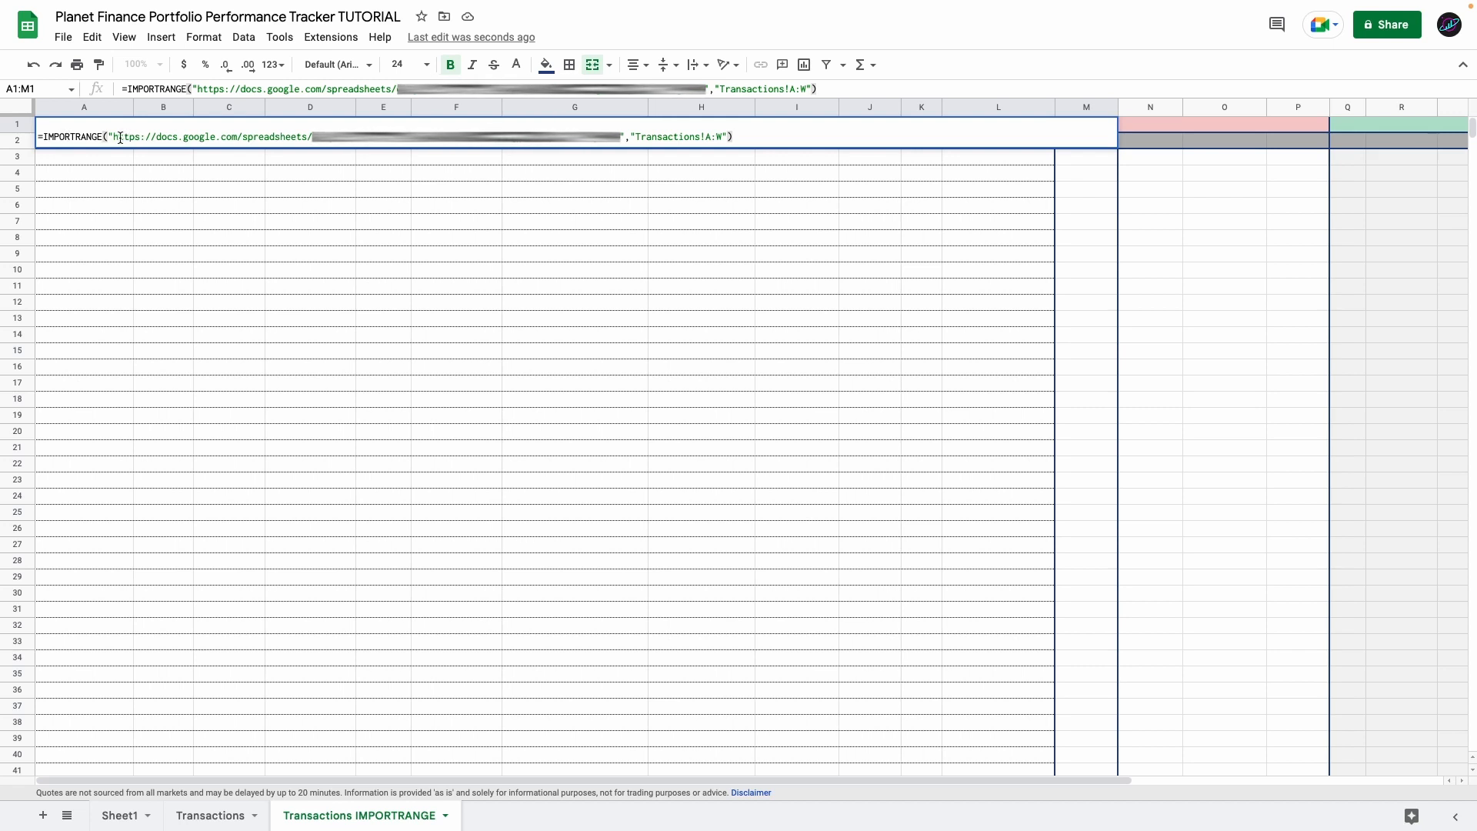
{"action": "left_click_drag", "start_coordinate": [115, 138], "coordinate": [619, 139]}
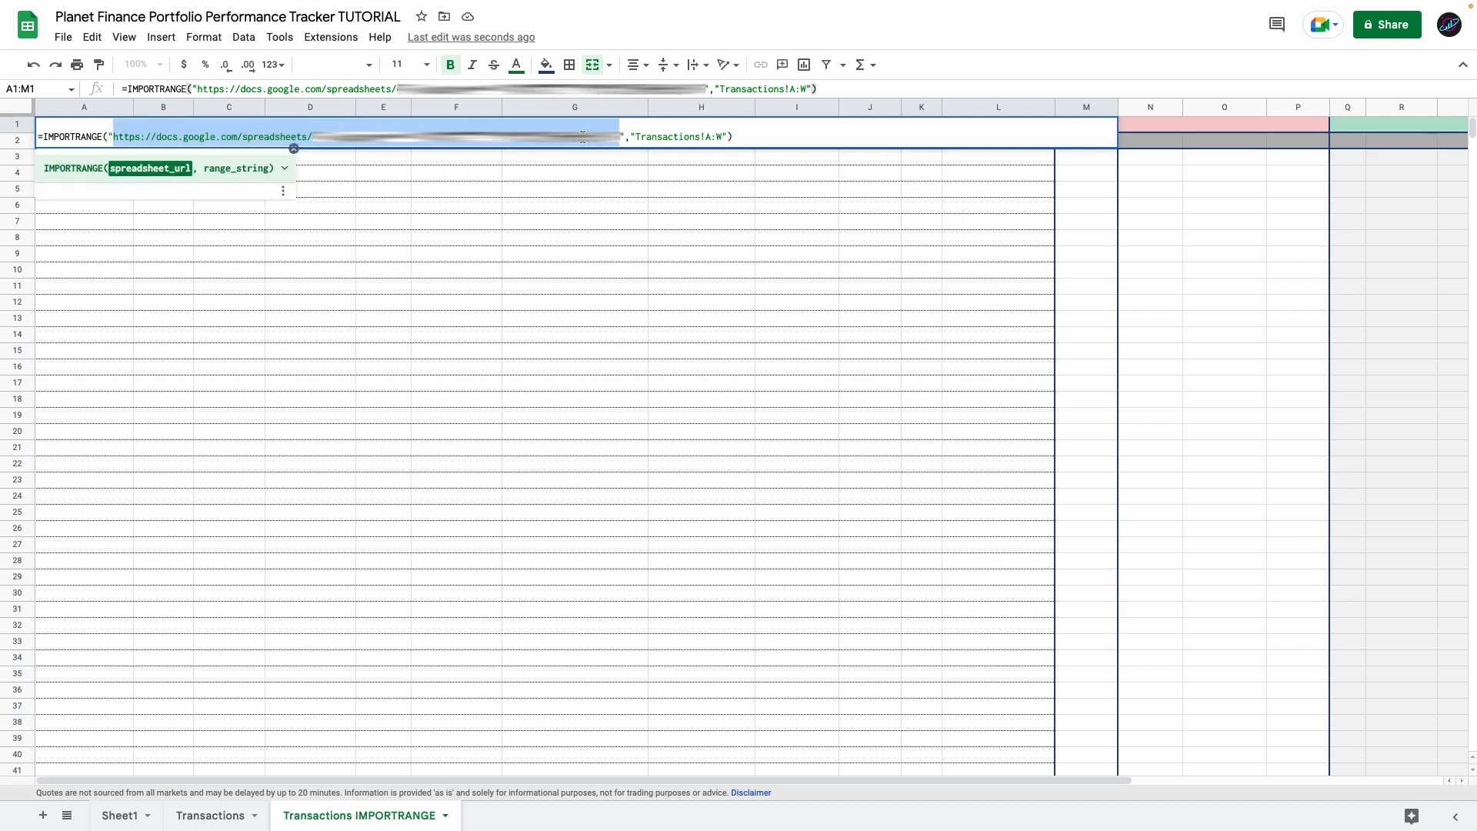
{"action": "left_click_drag", "start_coordinate": [636, 138], "coordinate": [697, 139]}
{"action": "left_click", "coordinate": [707, 139]}
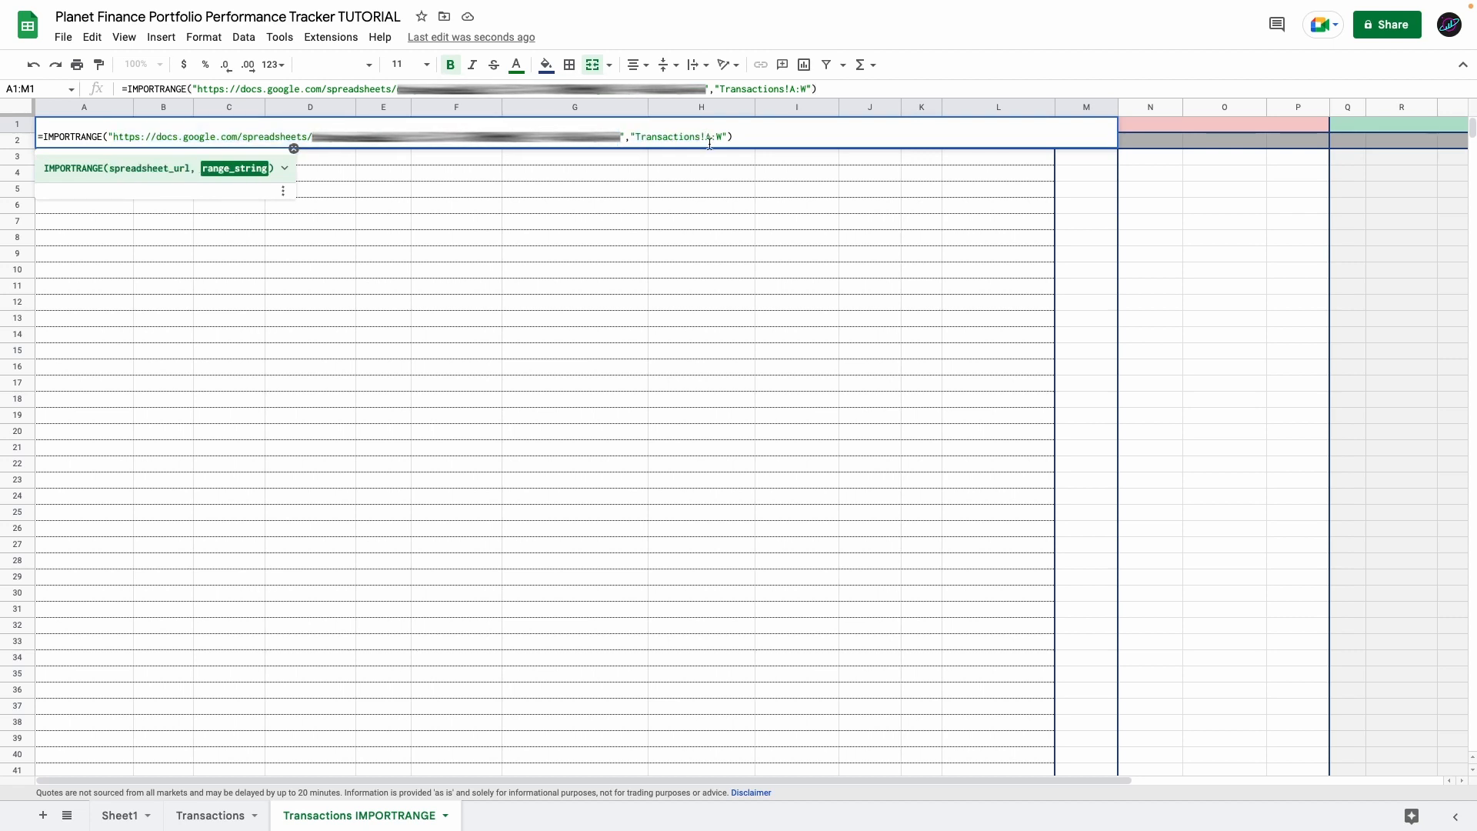
{"action": "key", "text": "Return"}
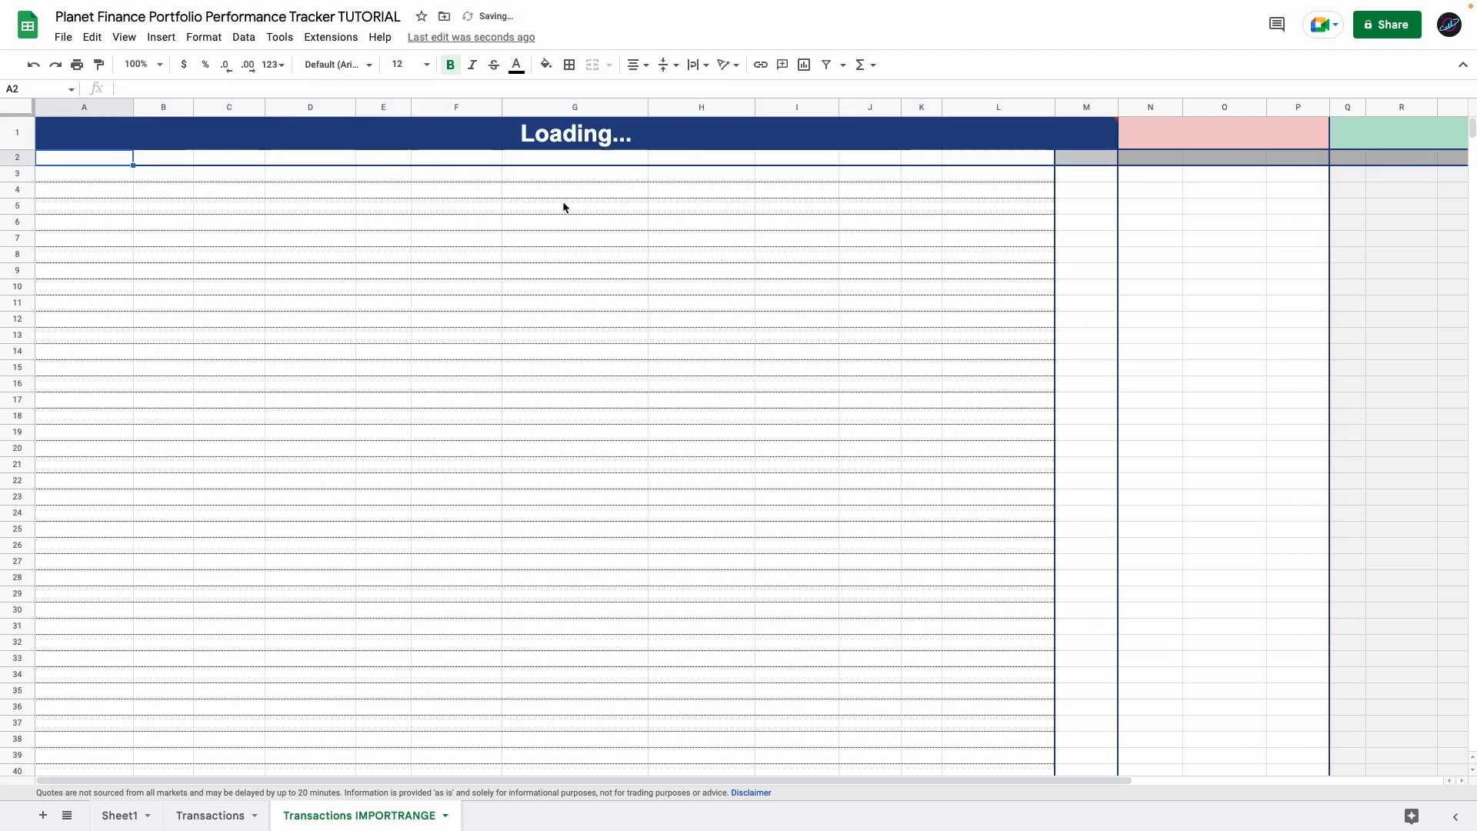
{"action": "left_click", "coordinate": [406, 141]}
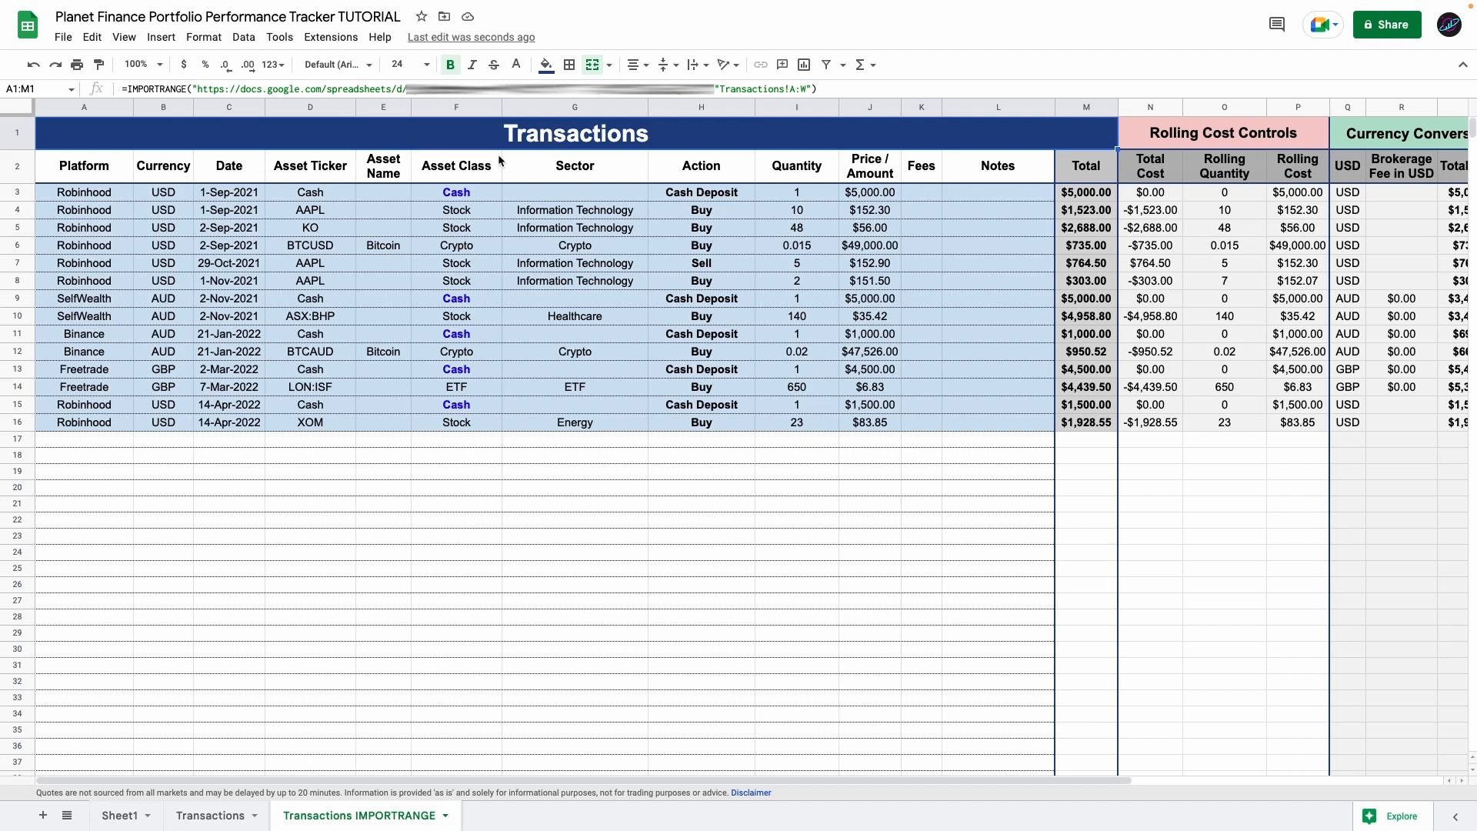
- Rename Sheet1 as Performance Data
{"action": "left_click", "coordinate": [229, 815]}
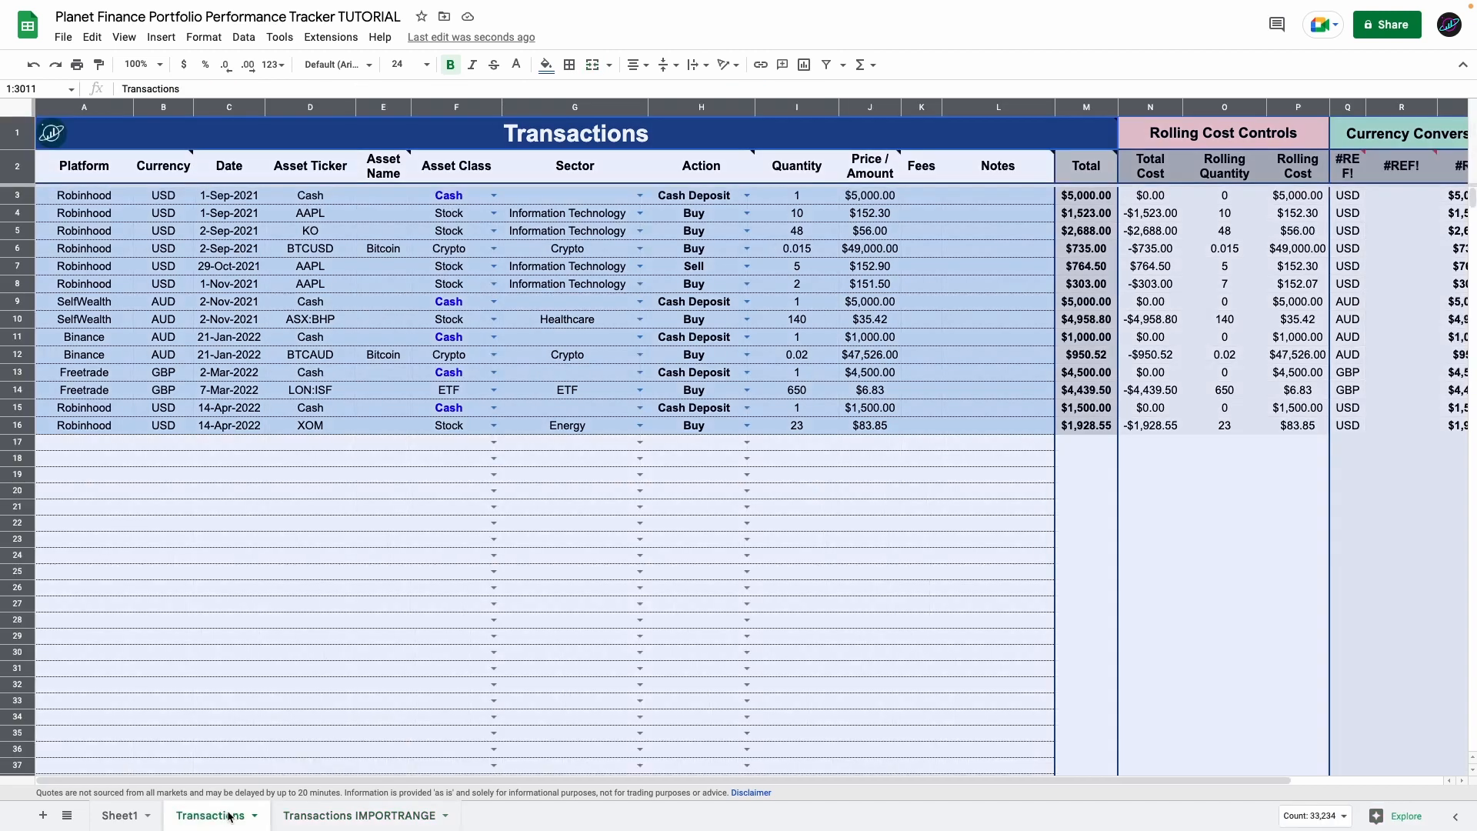
{"action": "left_click", "coordinate": [252, 145]}
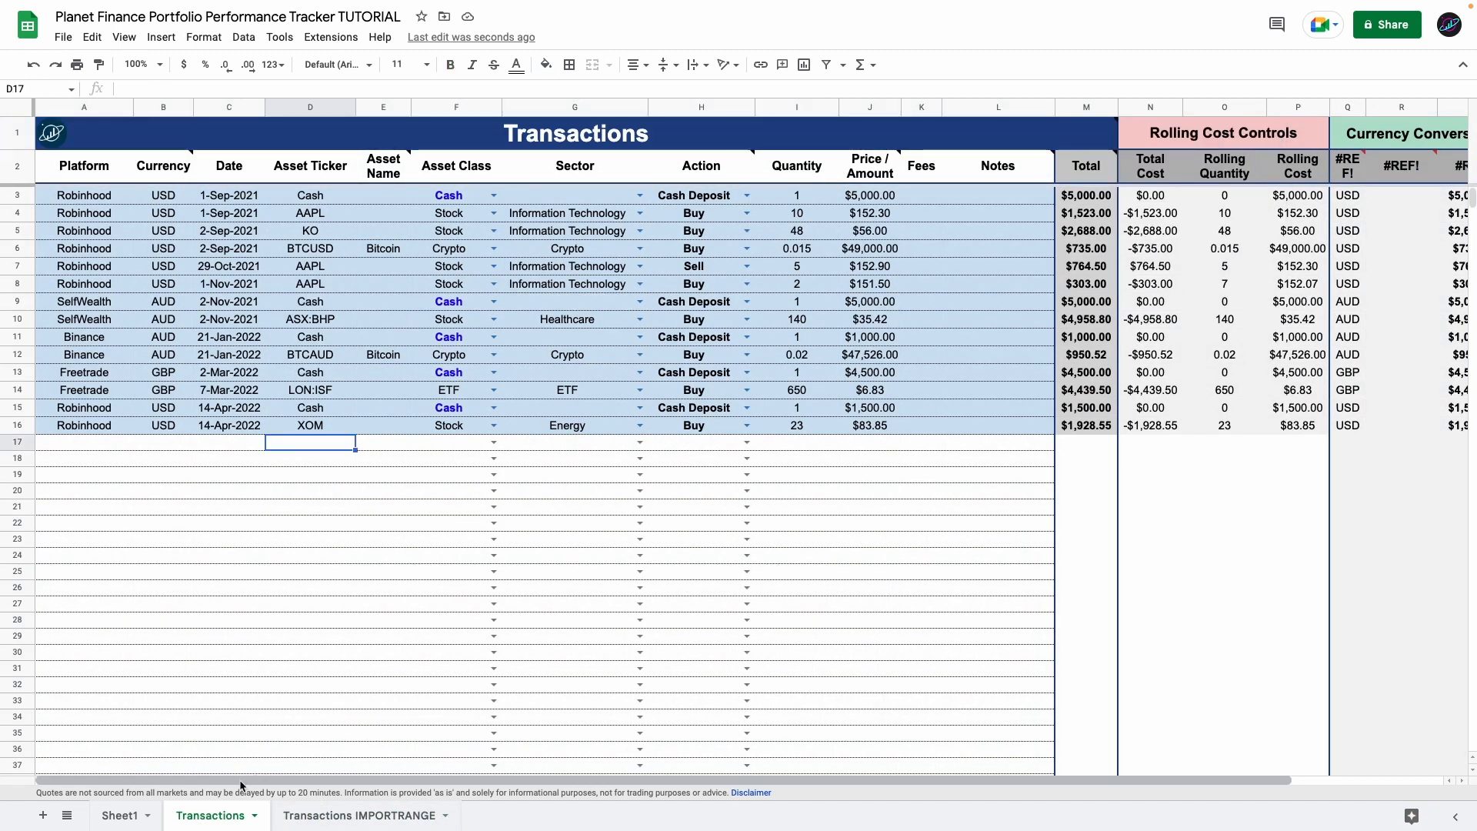
{"action": "double_click", "coordinate": [127, 815]}
{"action": "type", "text": "Performance Data"}
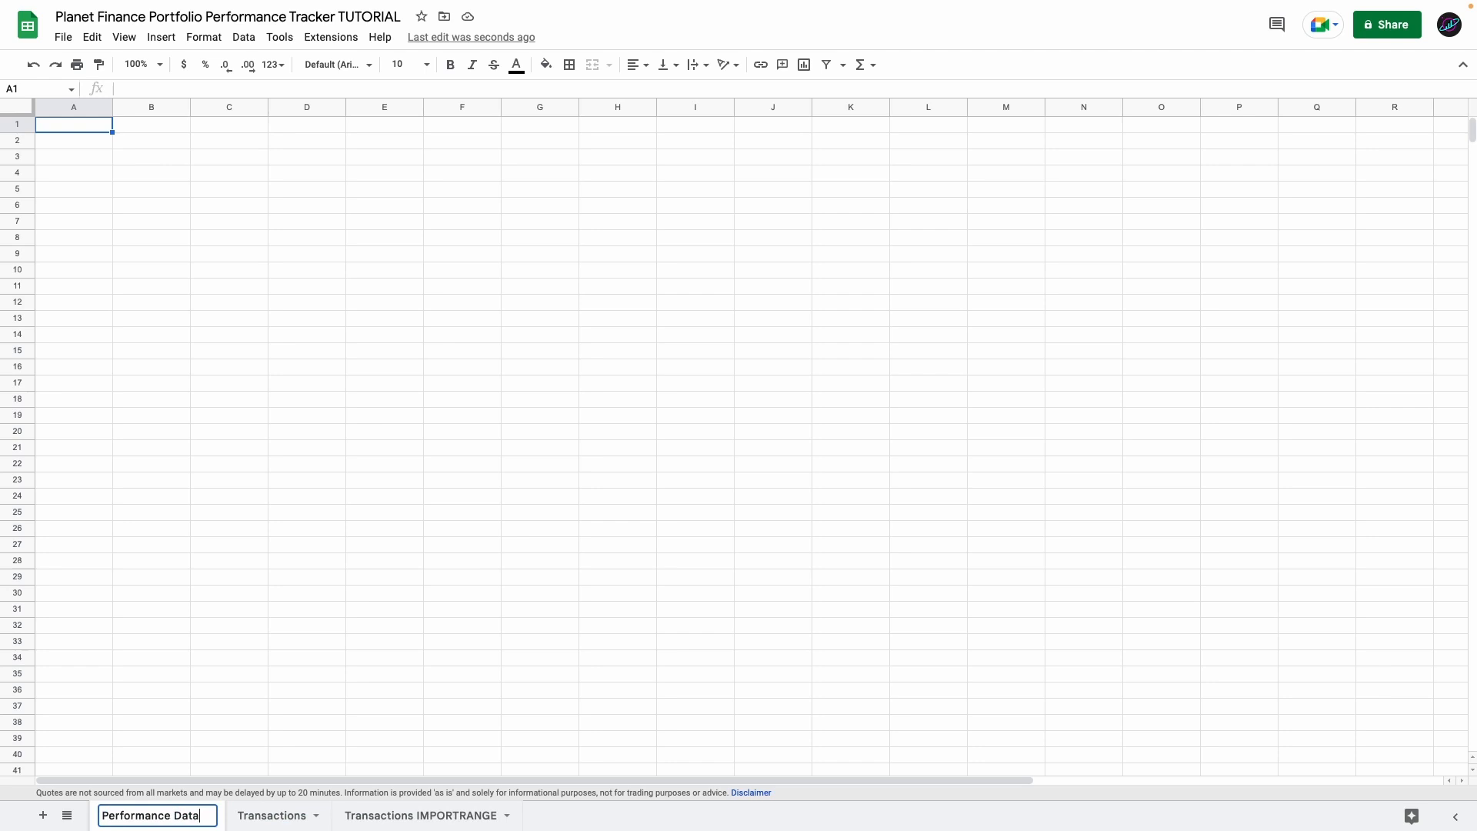
{"action": "key", "text": "Return"}
- Examine the Asset Ticker column of the Transactions sheet and the imported data on Transactions IMPORTRANGE
{"action": "left_click", "coordinate": [272, 816]}
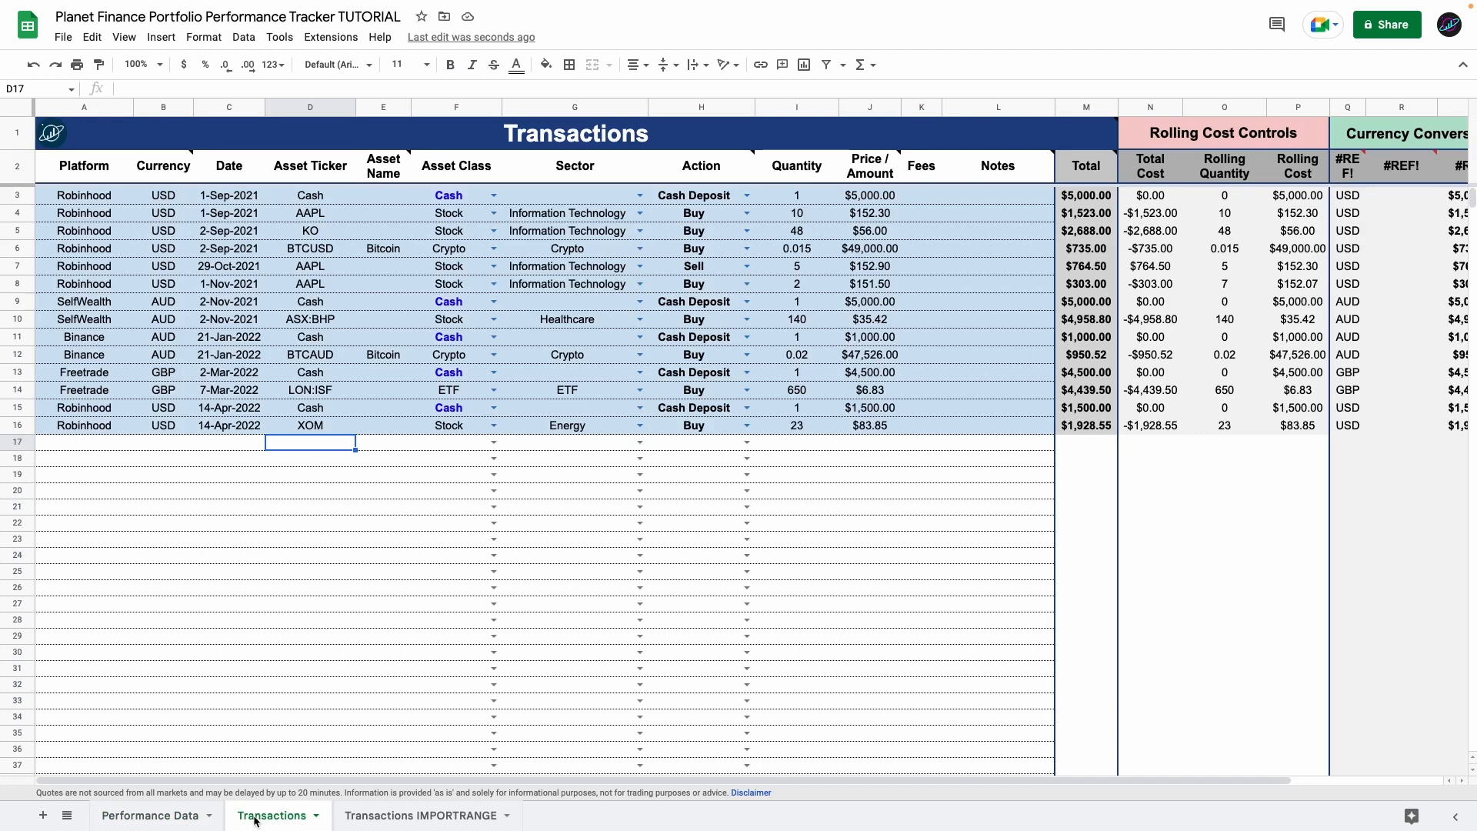
{"action": "left_click", "coordinate": [313, 106]}
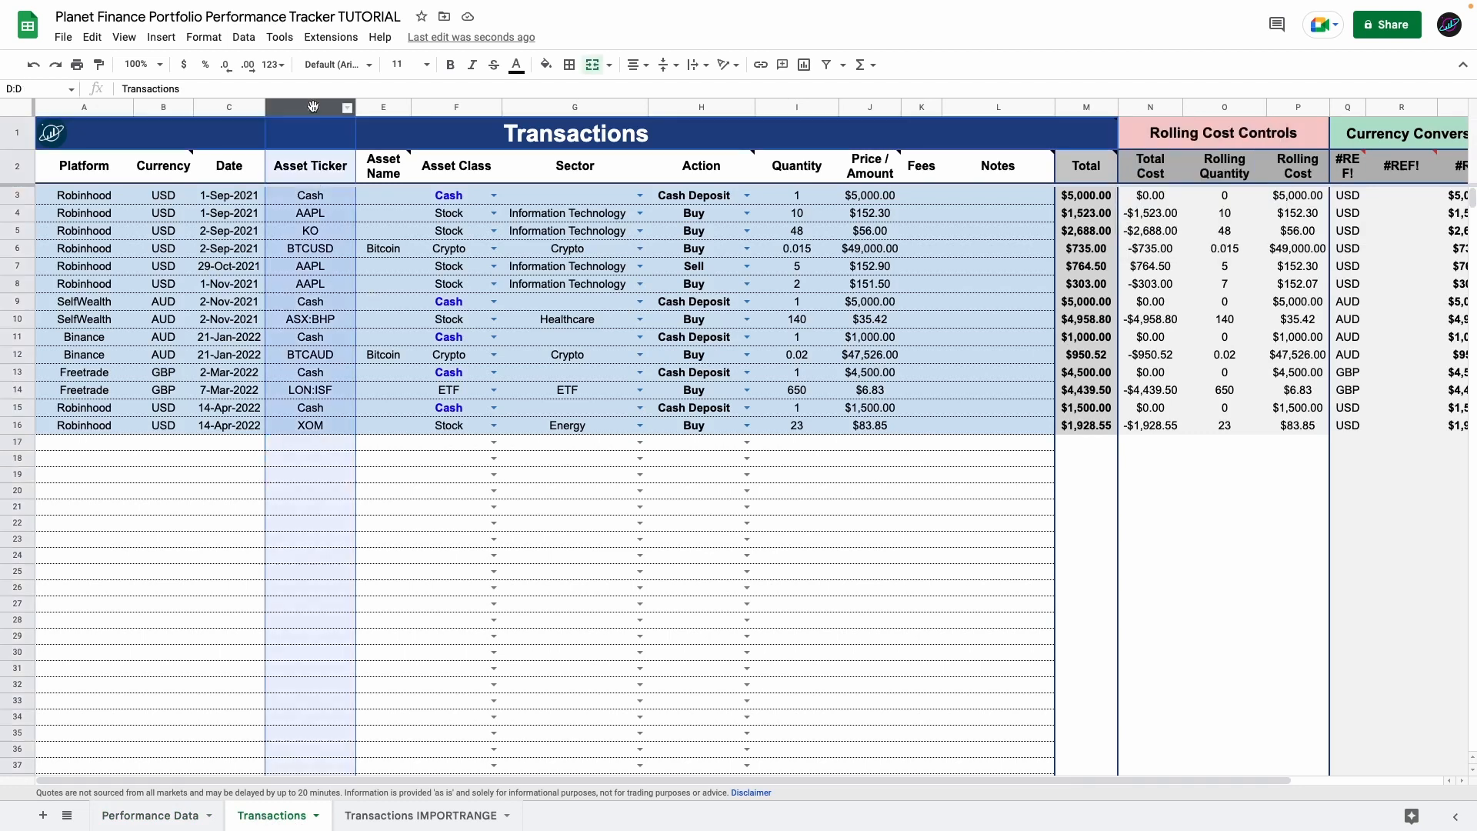
{"action": "left_click", "coordinate": [422, 815]}
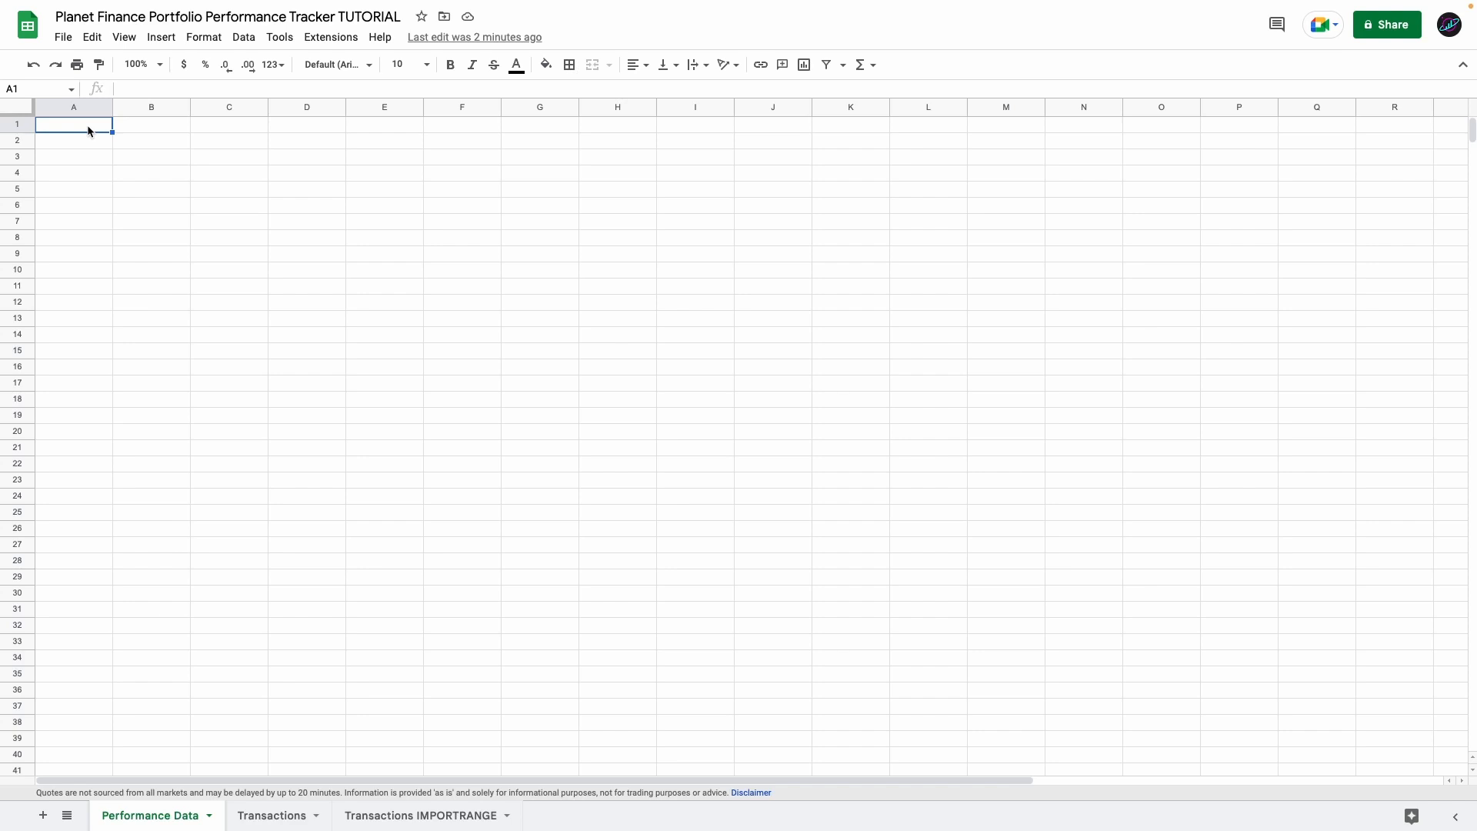
- On the Performance Data sheet, enter Total Portfolio in A1 and All Dates in A2
{"action": "type", "text": "Total Portfolio"}
{"action": "key", "text": "Return"}
{"action": "type", "text": "All Dates"}
{"action": "key", "text": "Tab"}
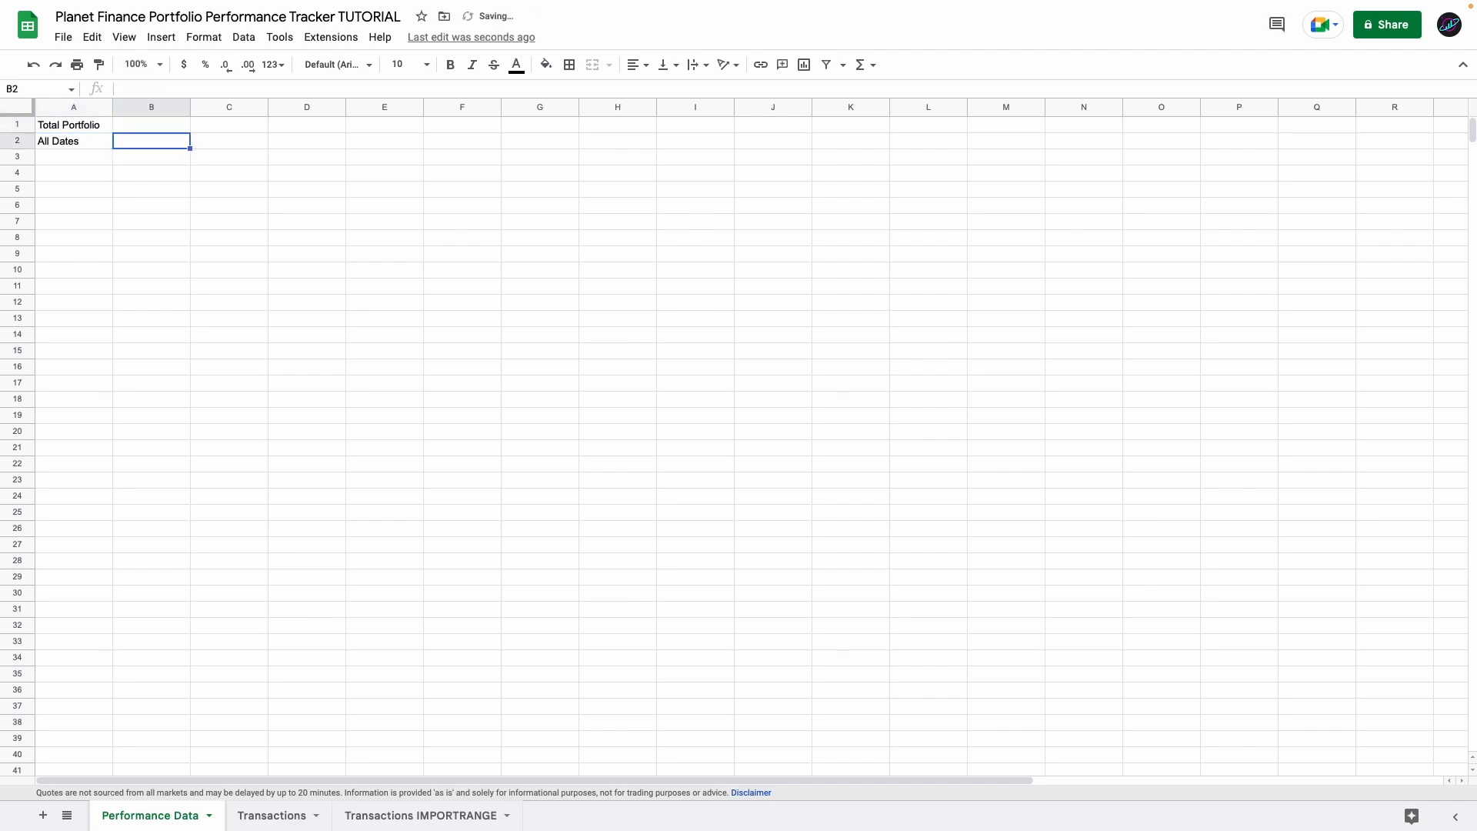
- Enter the headers Total Portfolio Market Value, Total Portfolio Cost, total Portfolio P/L and Total Portfolio P/L % in B2:E2
{"action": "type", "text": "Total Portfolio Market Value"}
{"action": "key", "text": "Tab"}
{"action": "type", "text": "Total Portfolio Cost"}
{"action": "key", "text": "Tab"}
{"action": "type", "text": "total Portfolio P/L"}
{"action": "key", "text": "Tab"}
{"action": "type", "text": "Total Portfolio P/L %"}
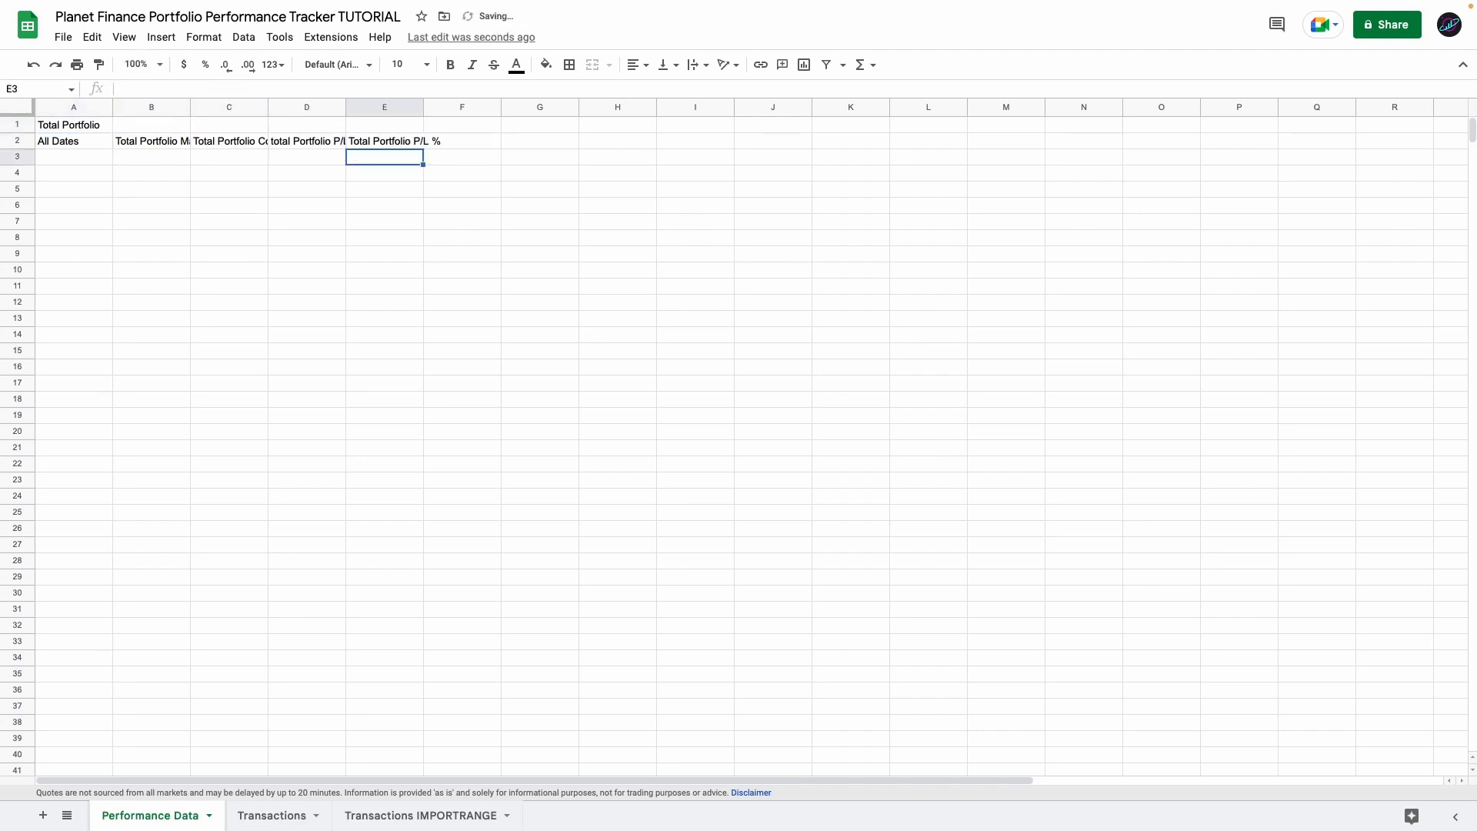
- Enter the header Date Value - Transactions in H2, leaving F2 and G2 empty
{"action": "key", "text": "Tab"}
{"action": "key", "text": "Tab"}
{"action": "key", "text": "Tab"}
{"action": "type", "text": "Date Value - Transactions"}
{"action": "key", "text": "Tab"}
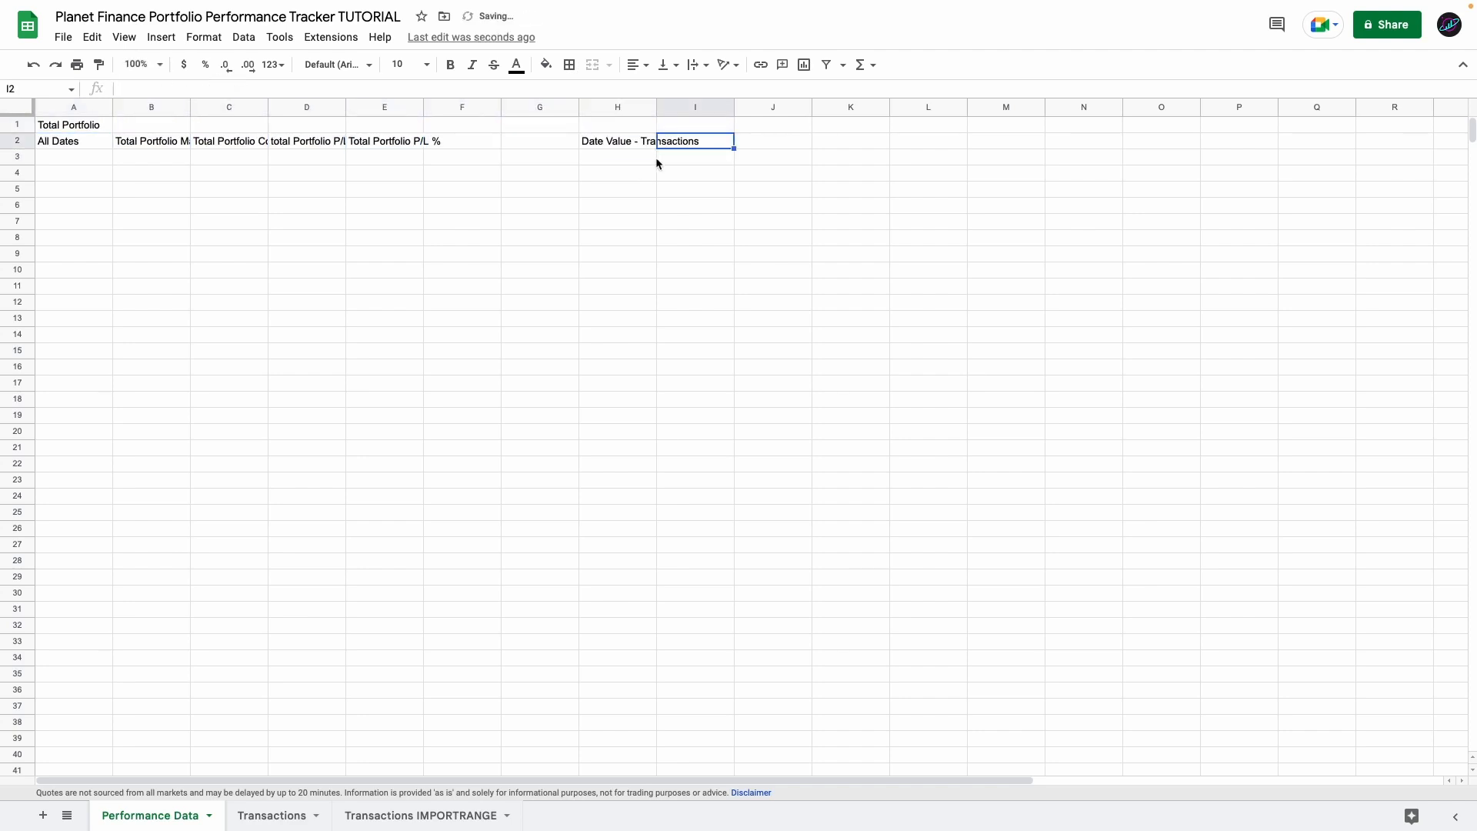
- Fit columns A to E to their headers, then merge and center the Total Portfolio heading across A1:E1
{"action": "left_click_drag", "start_coordinate": [483, 140], "coordinate": [530, 144]}
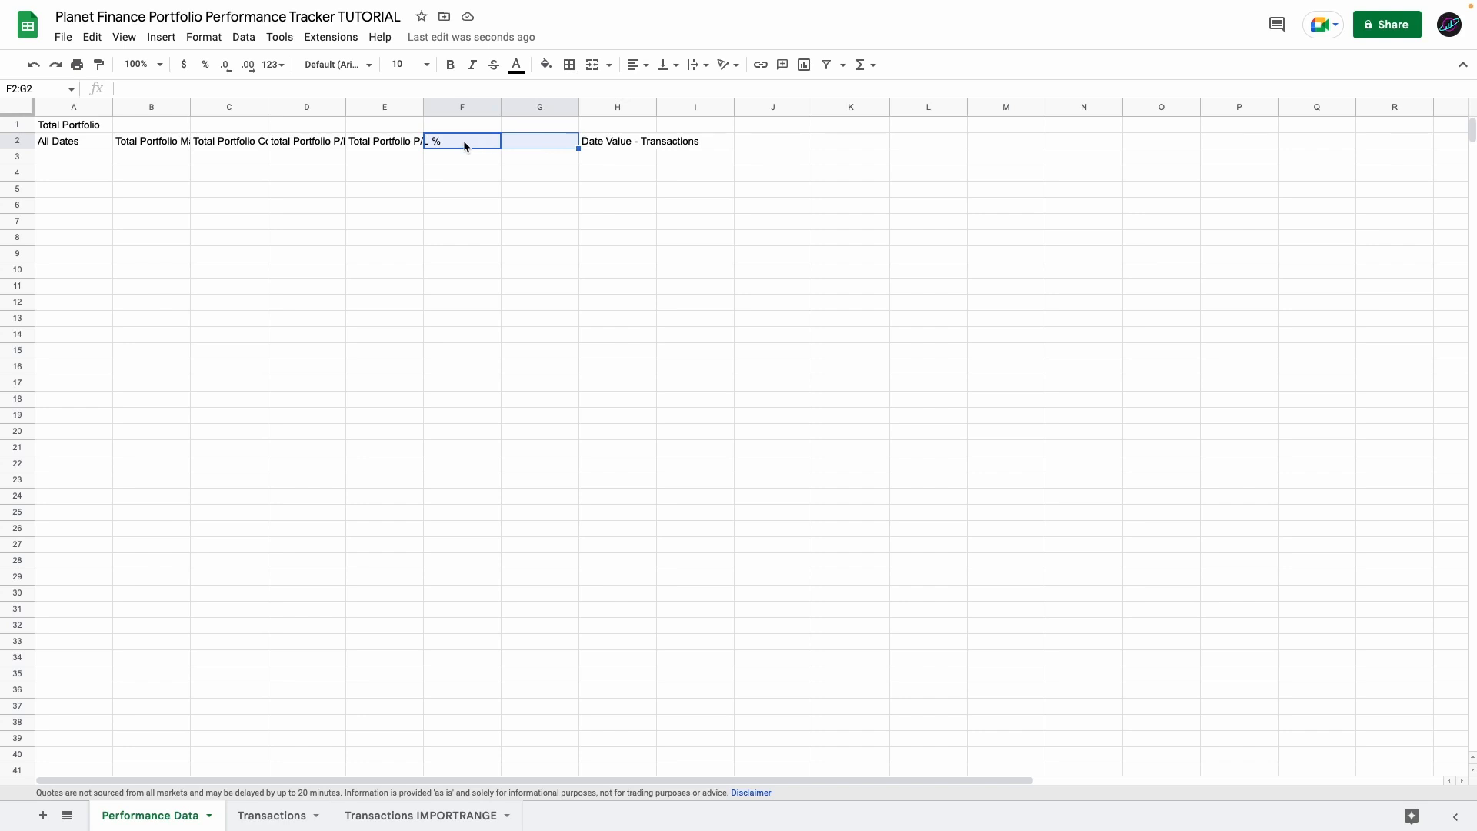
{"action": "left_click_drag", "start_coordinate": [466, 144], "coordinate": [517, 508]}
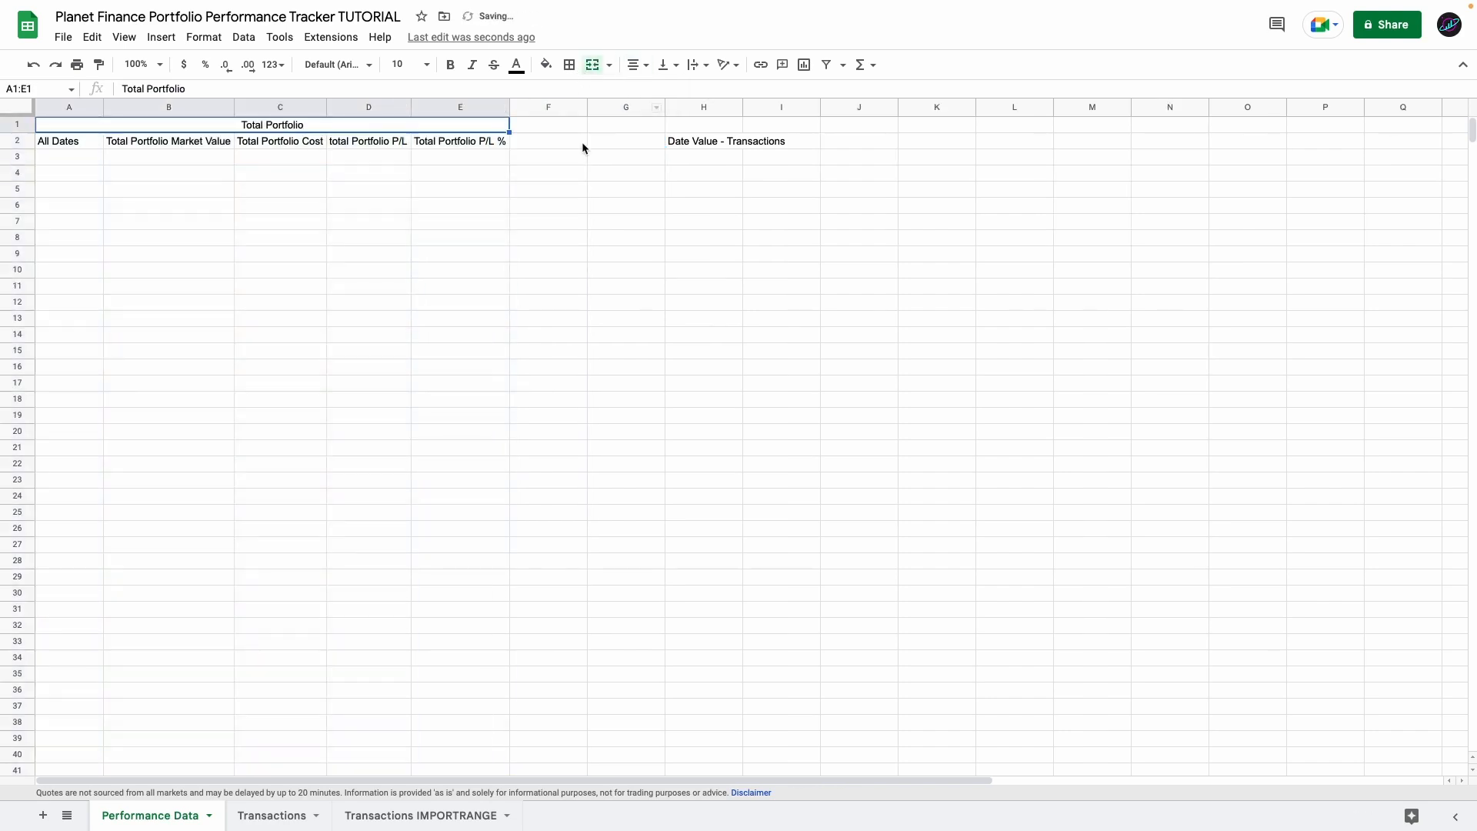
- Merge cells F1:G1 and enter the benchmark ticker .INX in them
{"action": "key", "text": "Right"}
{"action": "left_click_drag", "start_coordinate": [548, 127], "coordinate": [625, 124]}
{"action": "left_click", "coordinate": [593, 65]}
{"action": "type", "text": ".INX"}
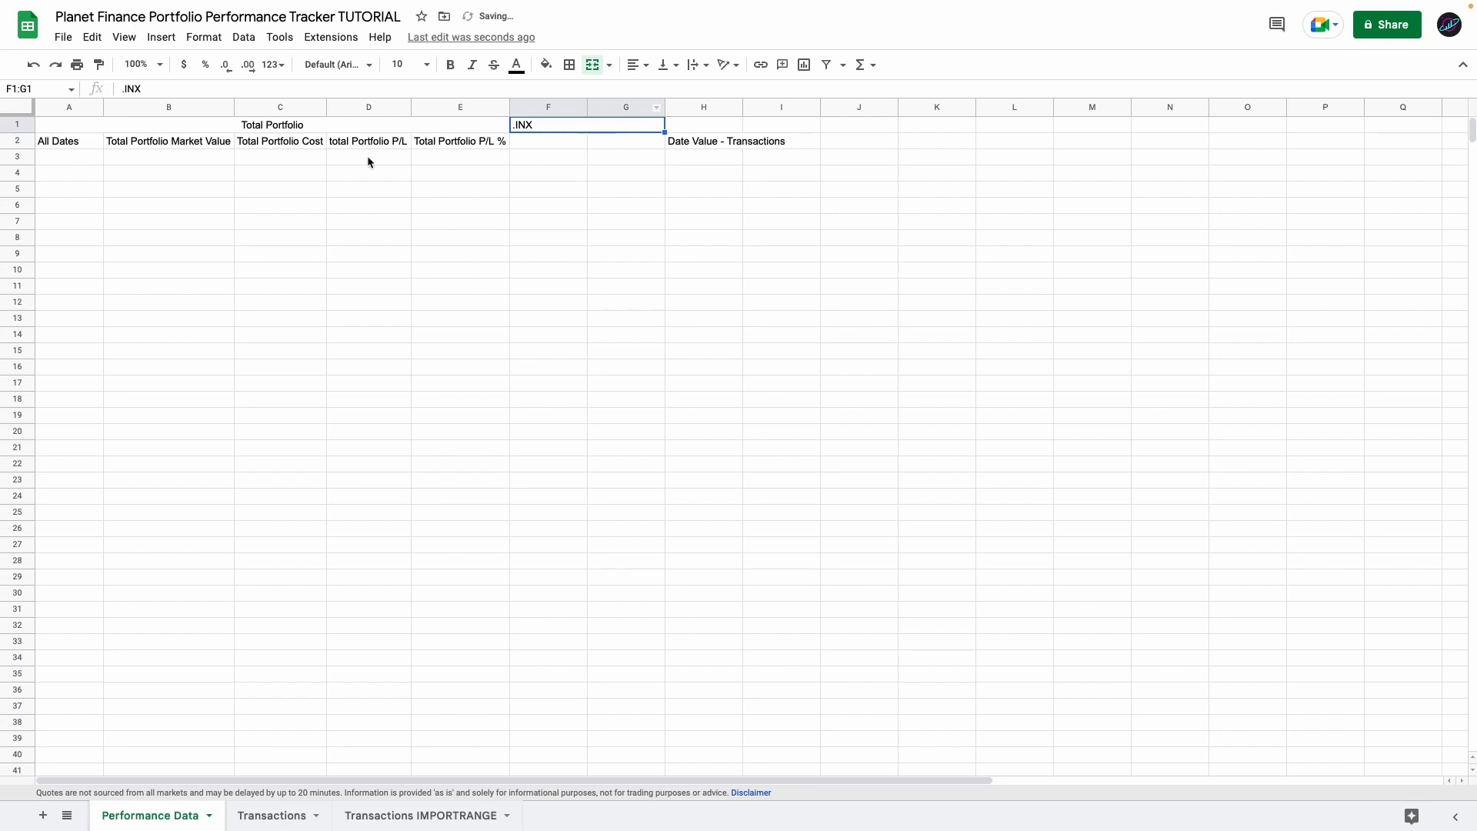
- Enter A in H1 and the heading Benchmark (Portfolio) in I1
{"action": "left_click_drag", "start_coordinate": [368, 156], "coordinate": [1014, 254]}
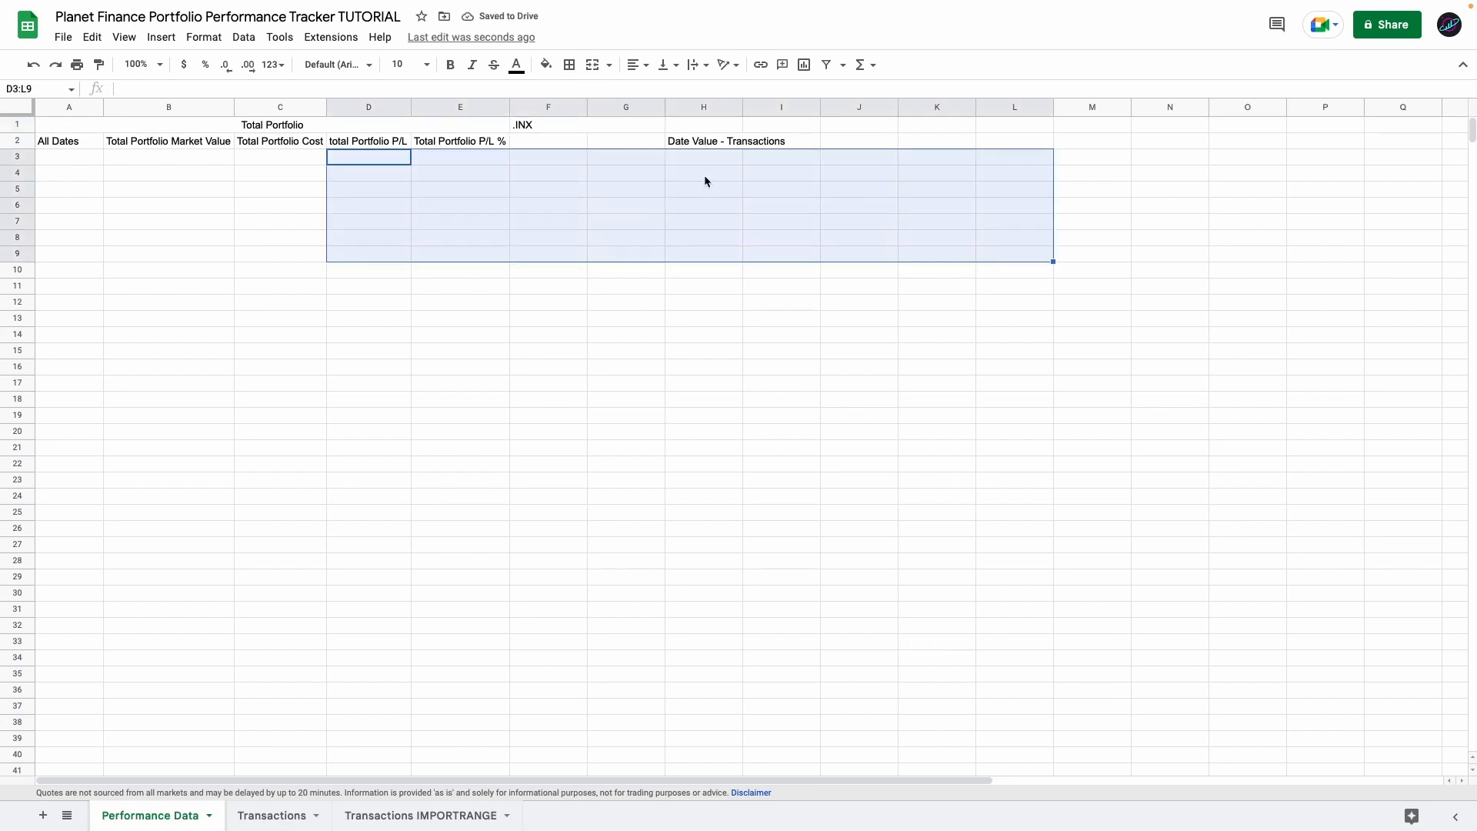
{"action": "left_click", "coordinate": [546, 127]}
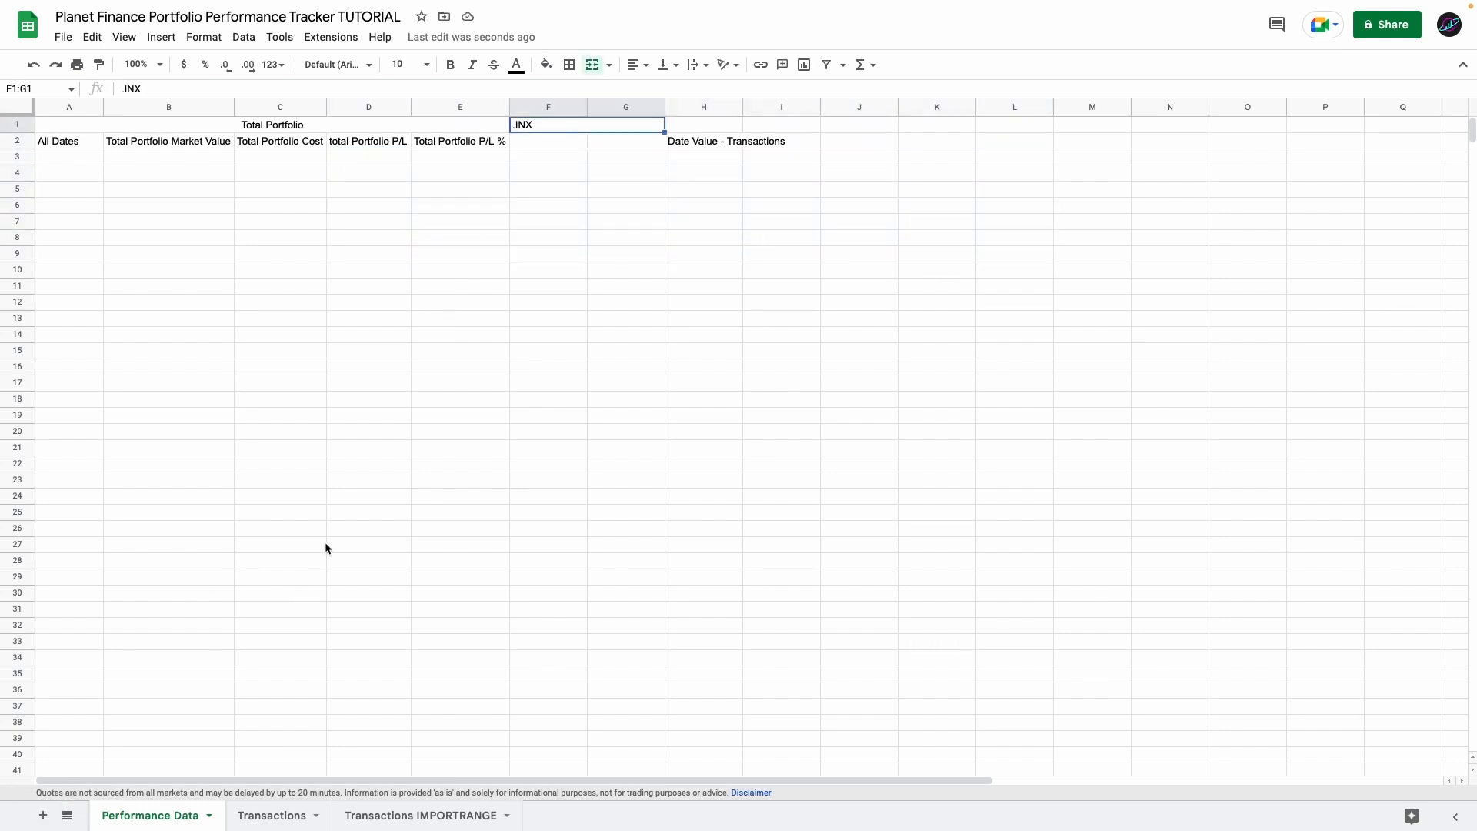
{"action": "key", "text": "Tab"}
{"action": "type", "text": "A"}
{"action": "key", "text": "Tab"}
{"action": "type", "text": "Benchmark (Portfolio)"}
{"action": "key", "text": "Return"}
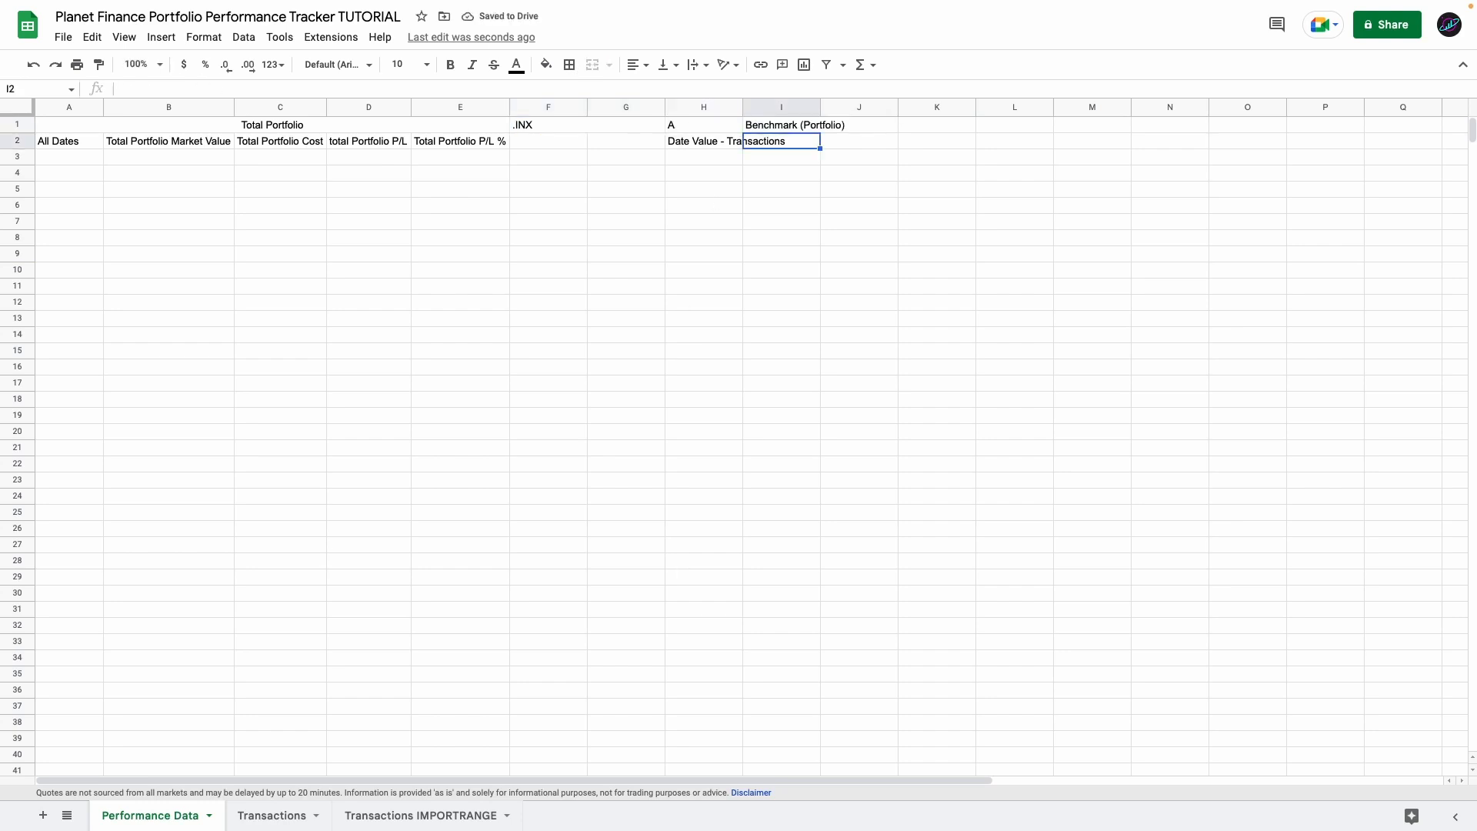
- Enter the benchmark header formula =F1&" Price P/L %" in I2
{"action": "type", "text": "=F1&\" Price P/L %\""}
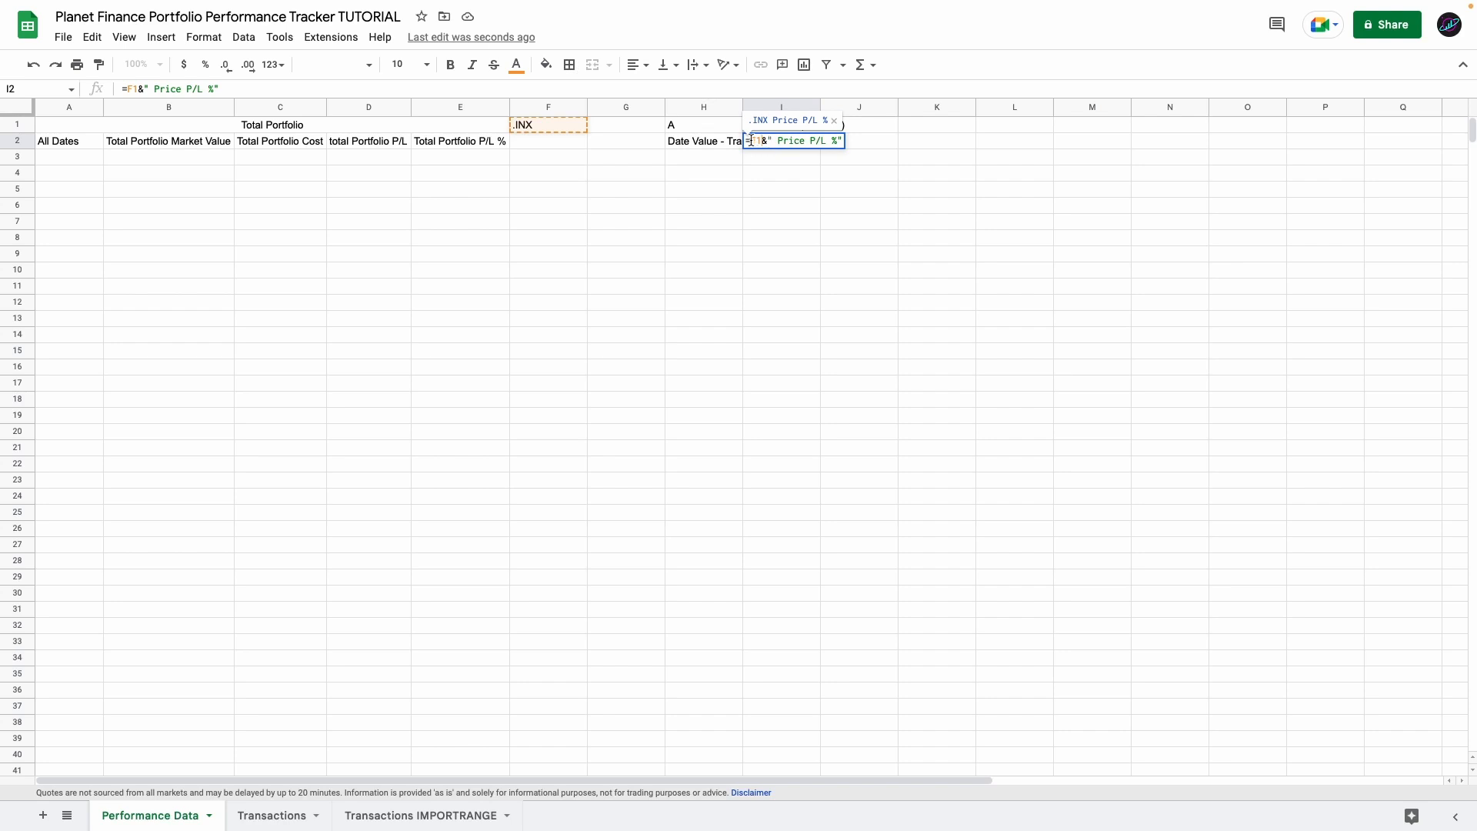
{"action": "left_click_drag", "start_coordinate": [761, 141], "coordinate": [745, 141]}
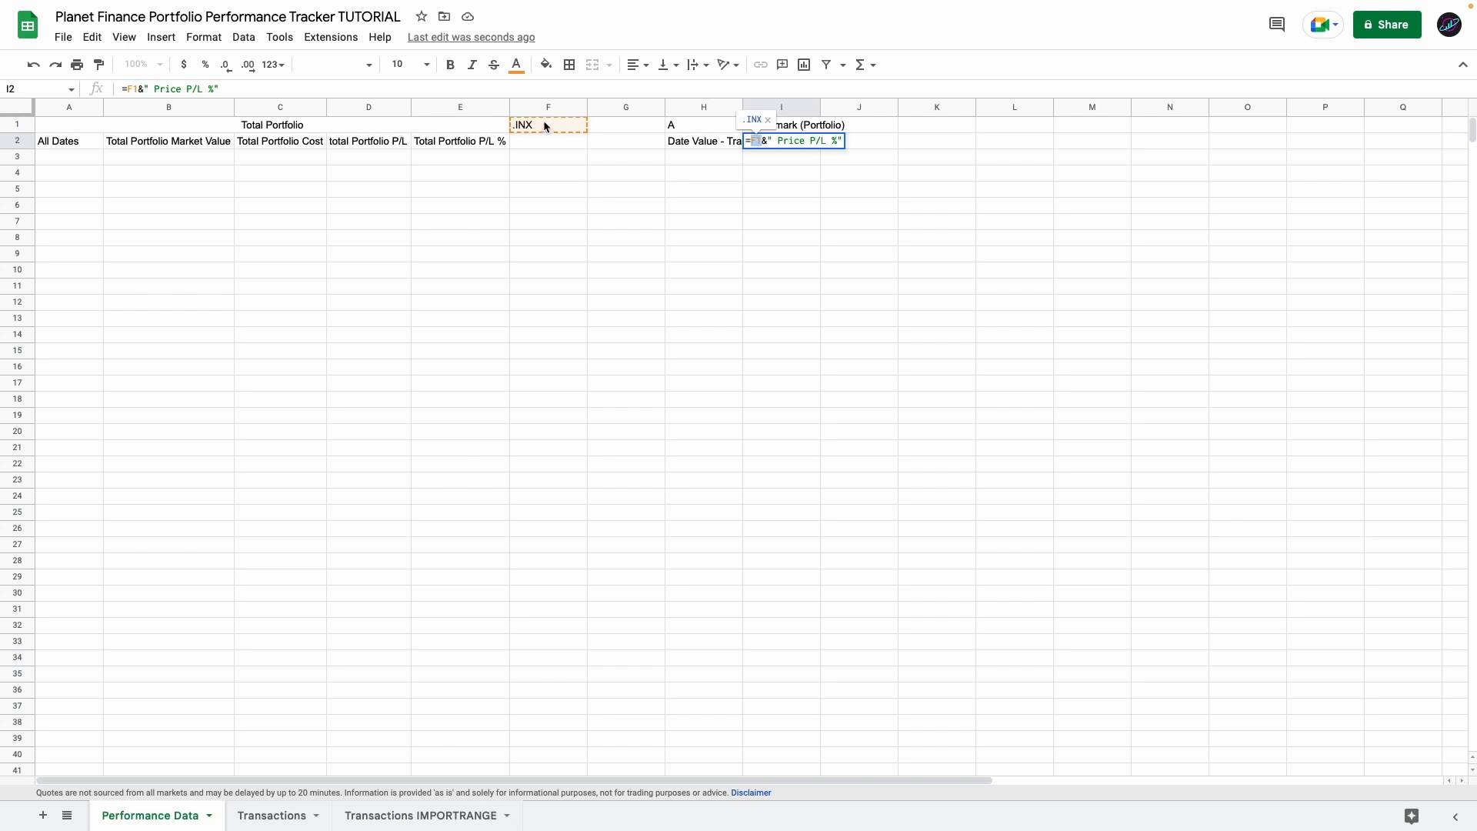
{"action": "left_click", "coordinate": [747, 143]}
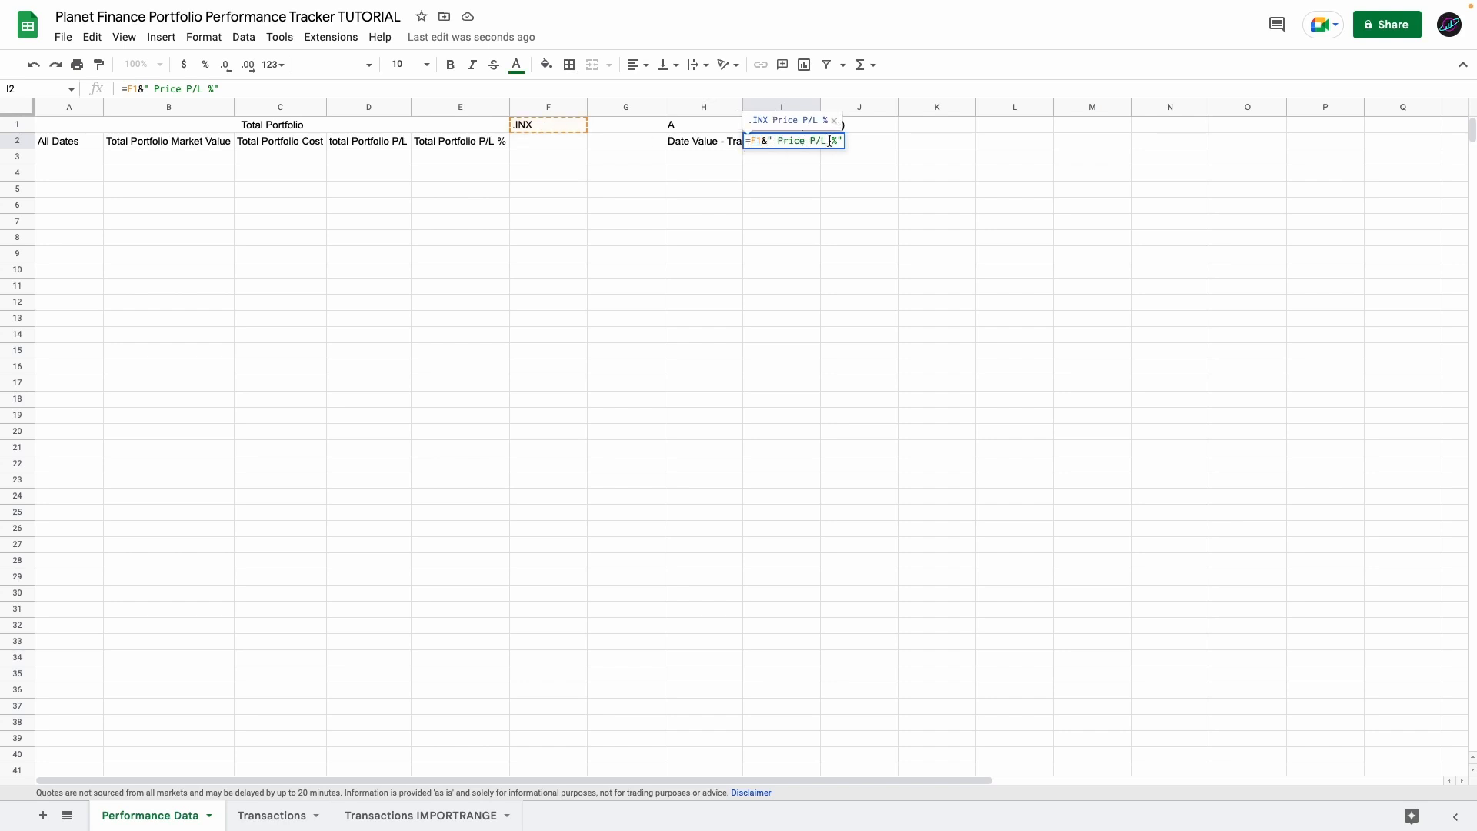
{"action": "left_click", "coordinate": [802, 146]}
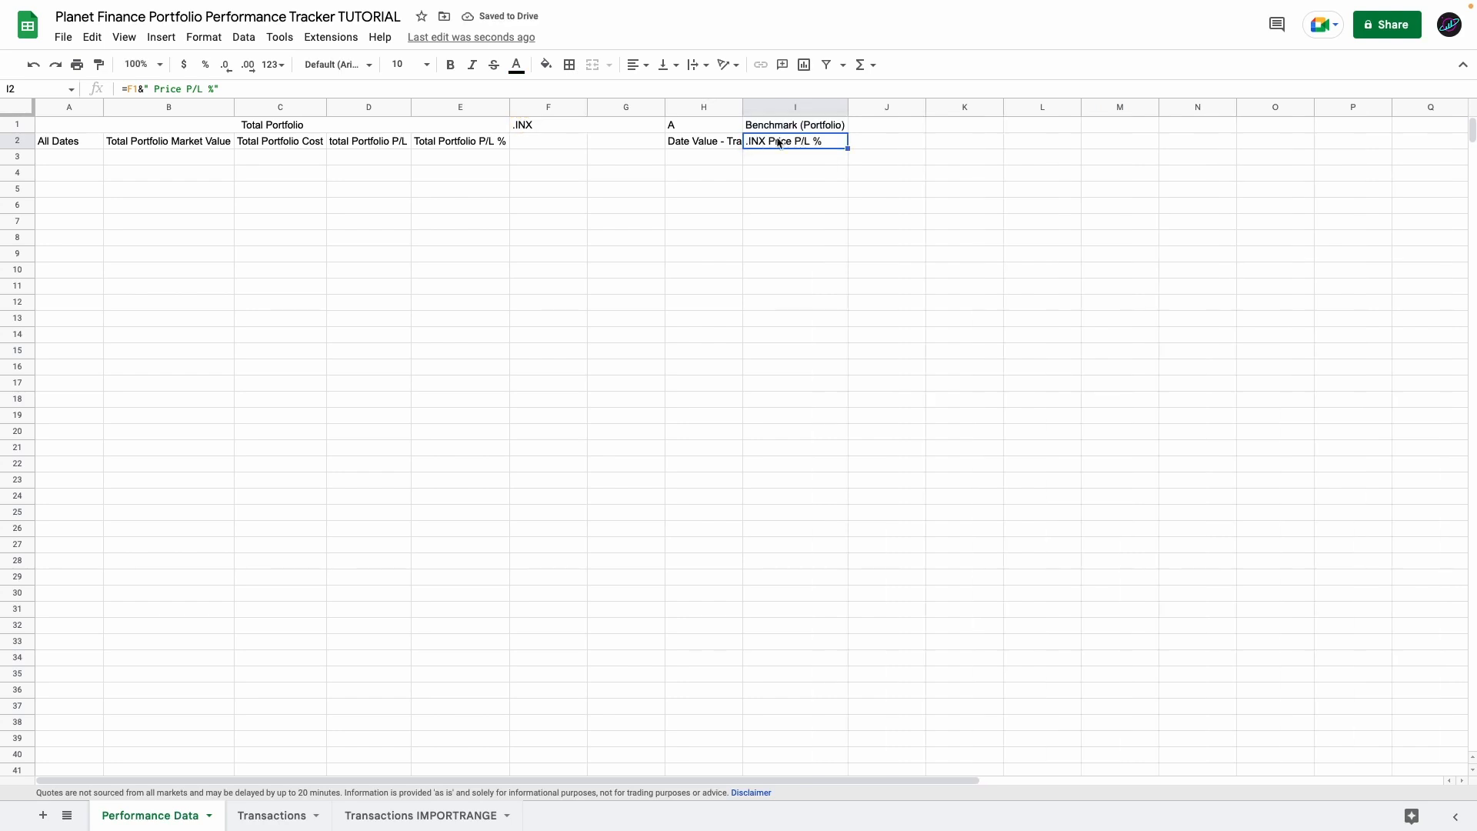
- Try AAPL as the benchmark ticker in F1:G1 to test the linked header, and undo the change
{"action": "left_click", "coordinate": [538, 131]}
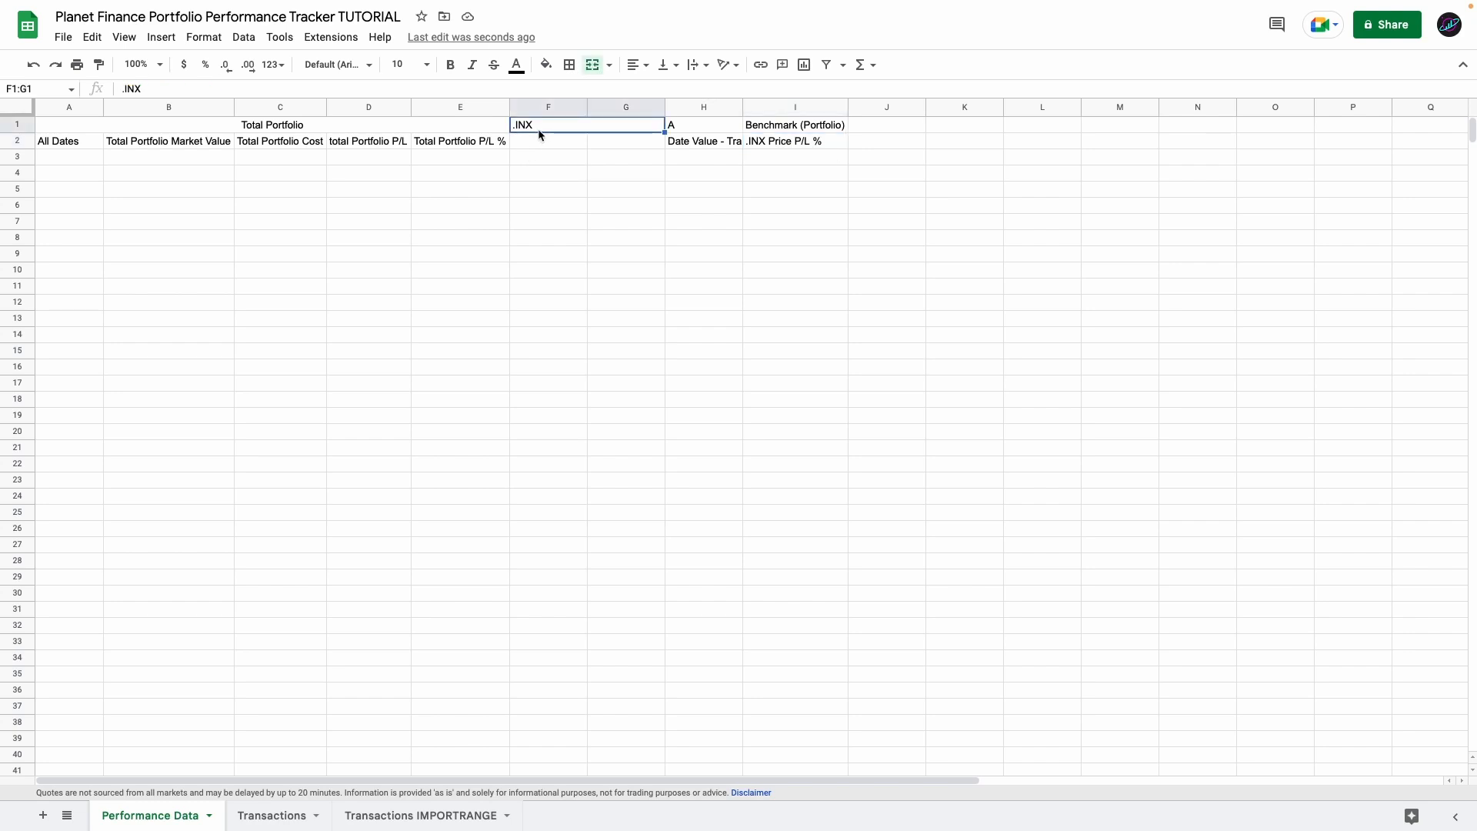
{"action": "type", "text": "AAPL"}
{"action": "key", "text": "Return"}
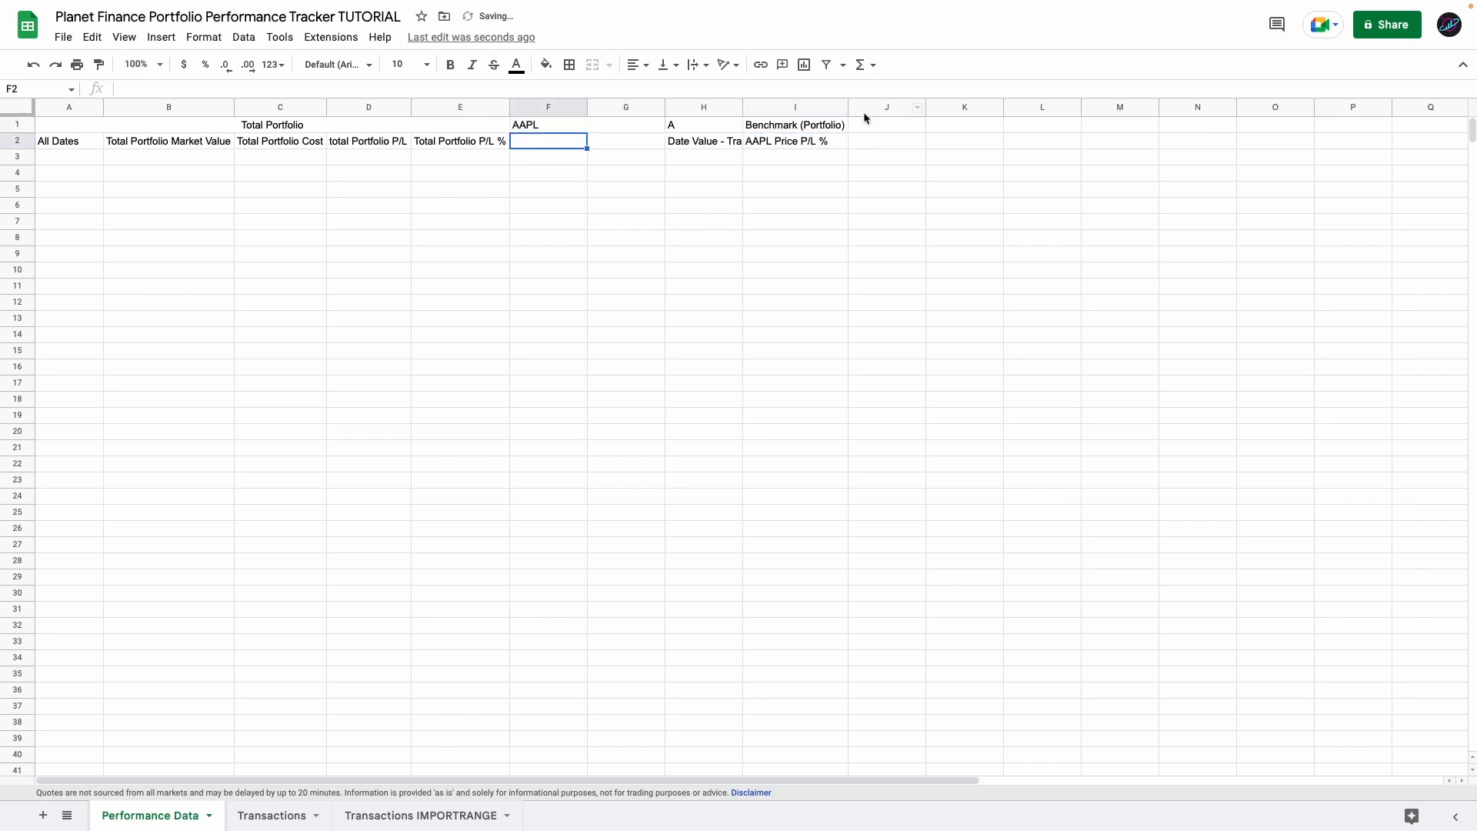
{"action": "left_click", "coordinate": [793, 143]}
{"action": "key", "text": "ctrl+z"}
{"action": "key", "text": "ctrl+c"}
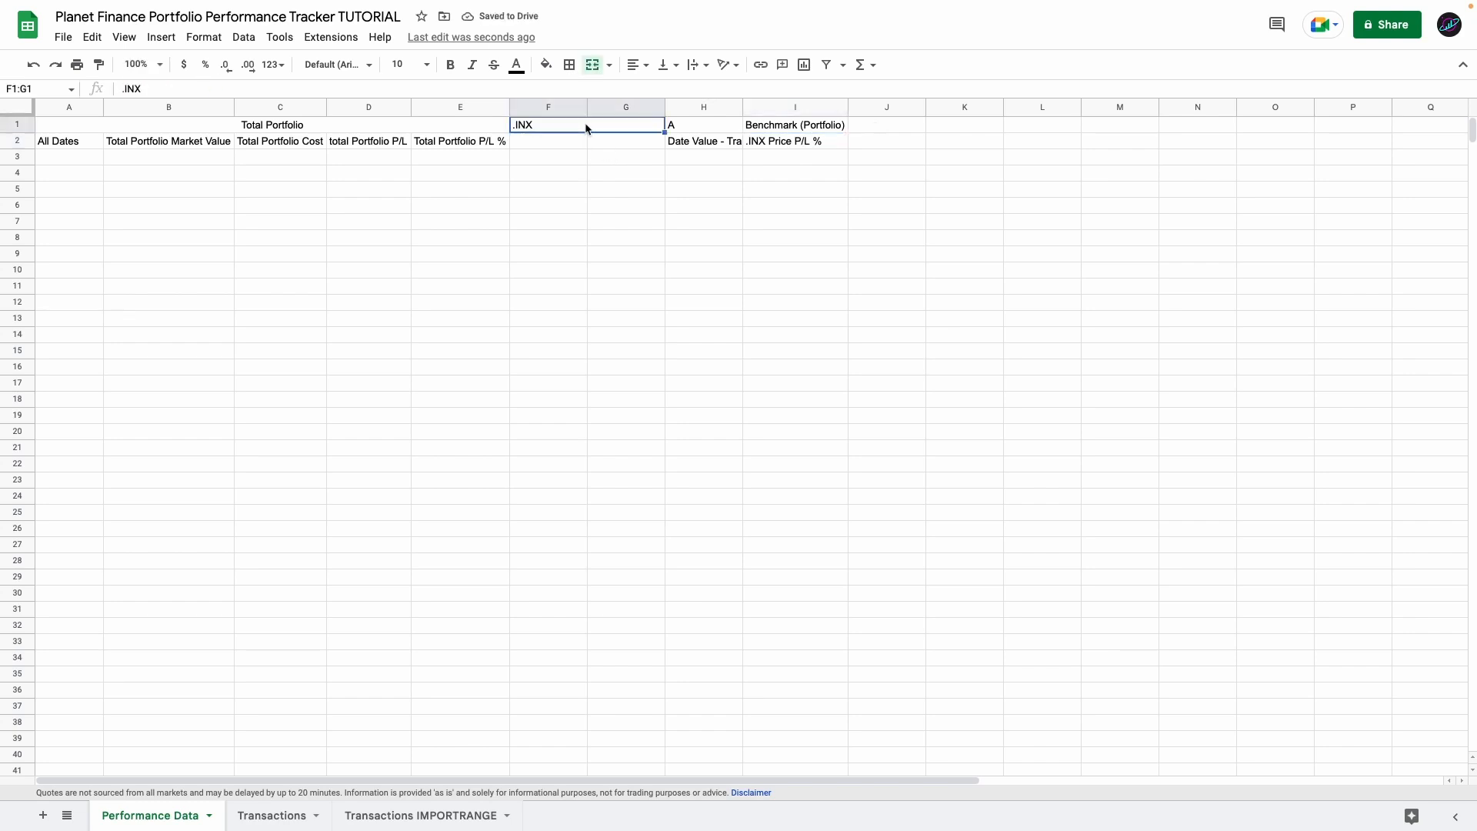
- Duplicate the merged benchmark ticker cell into J1:K1 and set the ticker there to XOM
{"action": "left_click", "coordinate": [891, 127]}
{"action": "key", "text": "ctrl+v"}
{"action": "type", "text": "XOM"}
{"action": "key", "text": "Return"}
- Enter the headers Date Value - Transactions, Close Price and Local Currency in L2:N2, leaving J2 and K2 empty
{"action": "key", "text": "Tab"}
{"action": "key", "text": "Tab"}
{"action": "type", "text": "Date Value - Transactions"}
{"action": "key", "text": "Tab"}
{"action": "type", "text": "Close Price"}
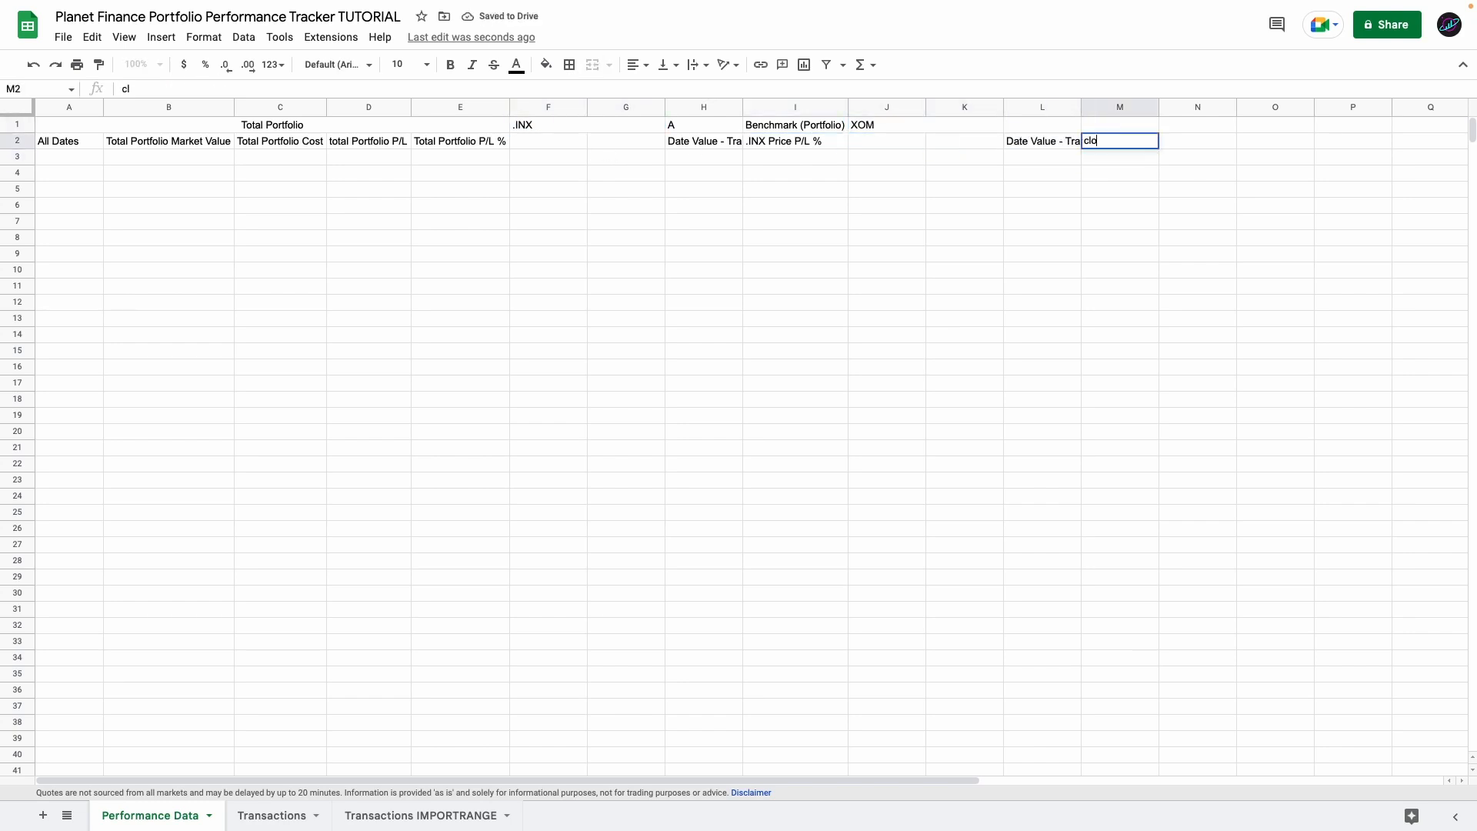
{"action": "key", "text": "Tab"}
{"action": "type", "text": "Local Currency"}
{"action": "scroll", "coordinate": [715, 158], "scroll_direction": "right", "scroll_amount": 6}
{"action": "key", "text": "Tab"}
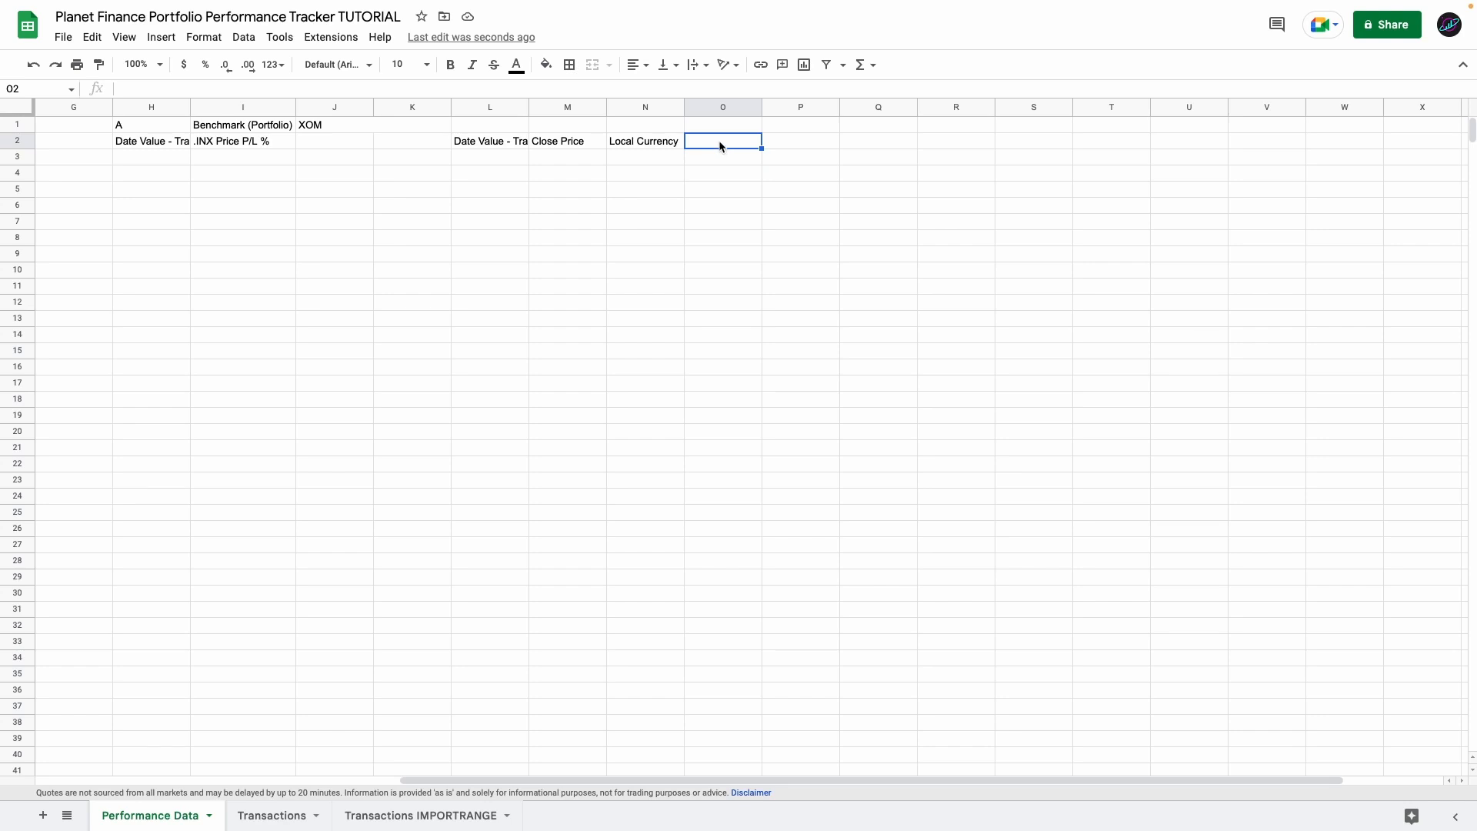
- Enter the header formula ="Close ("&Performance!$C$4&")" in O2
{"action": "double_click", "coordinate": [720, 146]}
{"action": "key", "text": "ctrl+v"}
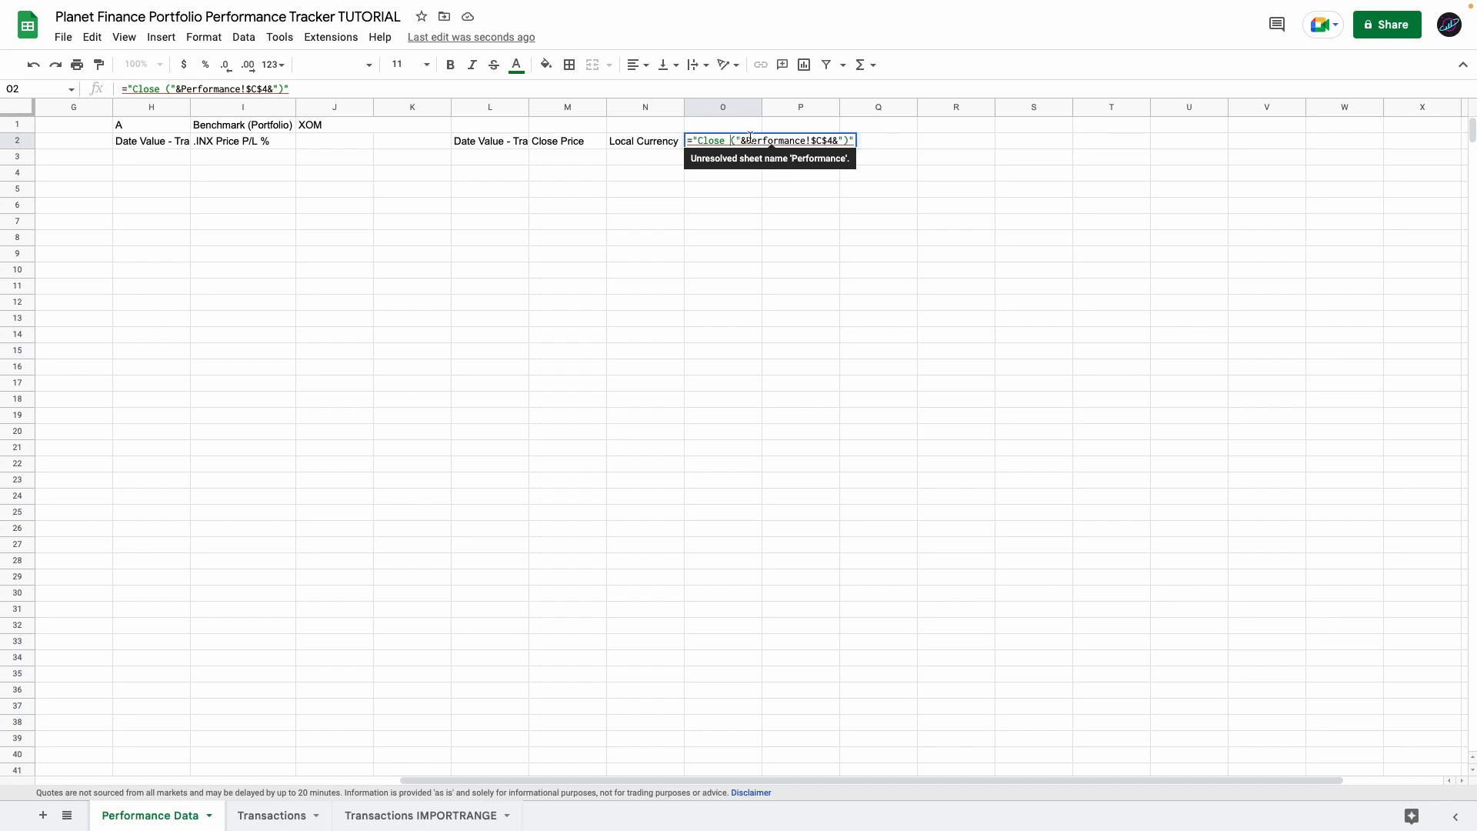
{"action": "left_click", "coordinate": [798, 143]}
{"action": "key", "text": "Return"}
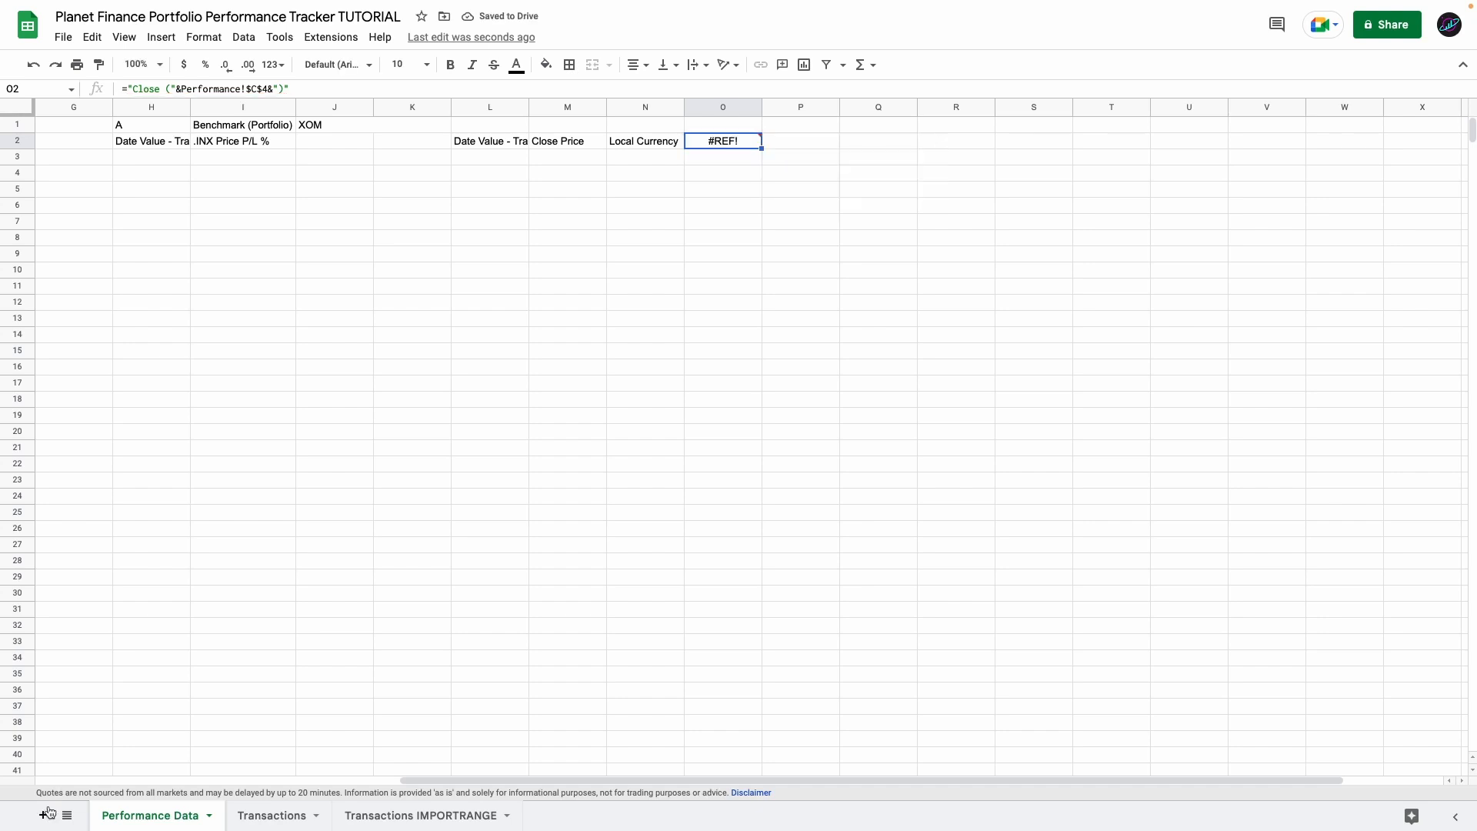
- Add a new sheet named Performance and place it before the Performance Data sheet
{"action": "left_click", "coordinate": [43, 815]}
{"action": "left_click_drag", "start_coordinate": [254, 815], "coordinate": [206, 821]}
{"action": "left_click", "coordinate": [205, 821]}
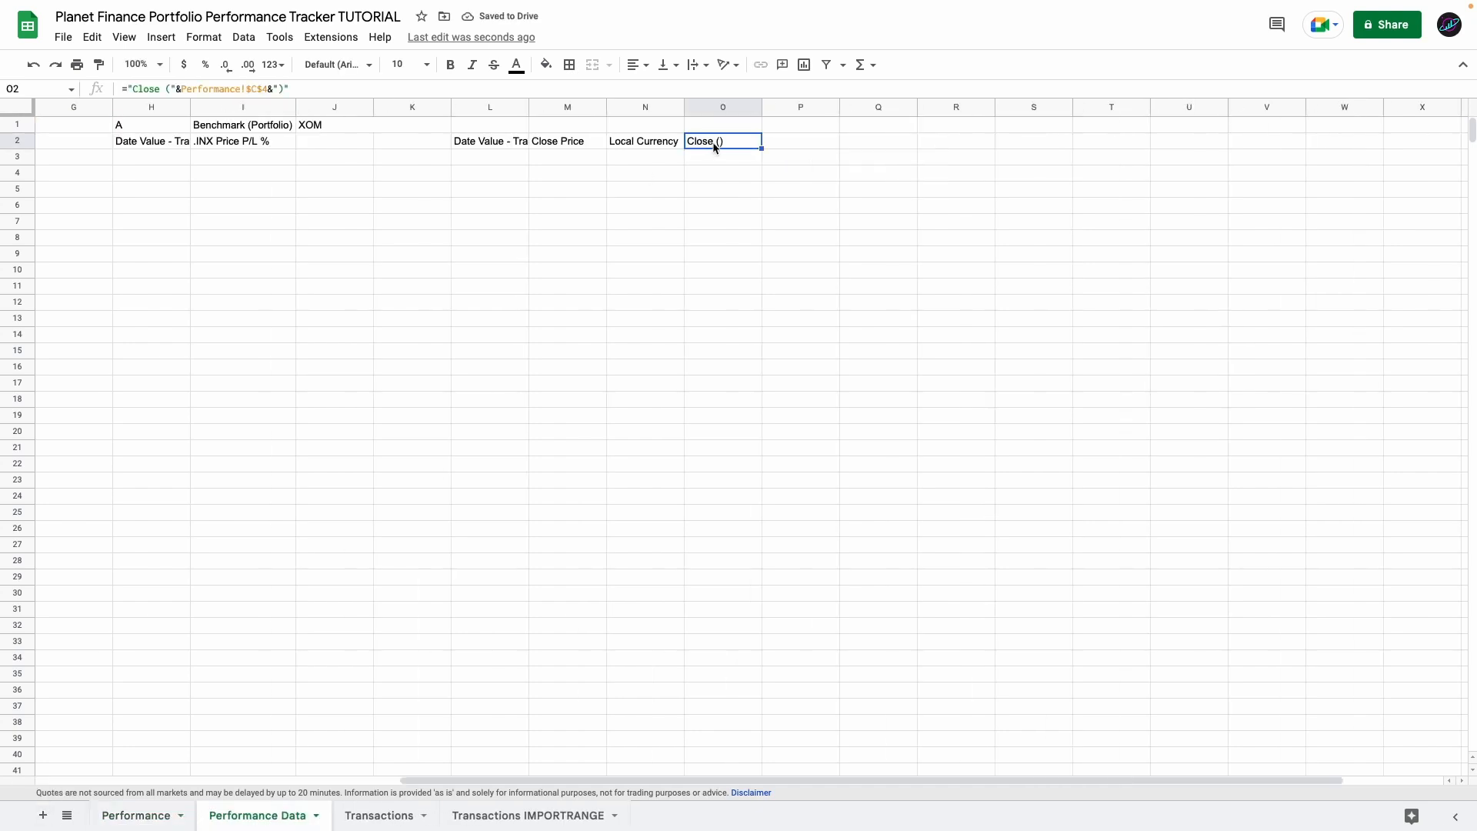
- Enter the currency USD in C4 of the Performance sheet and return to Performance Data
{"action": "double_click", "coordinate": [714, 143]}
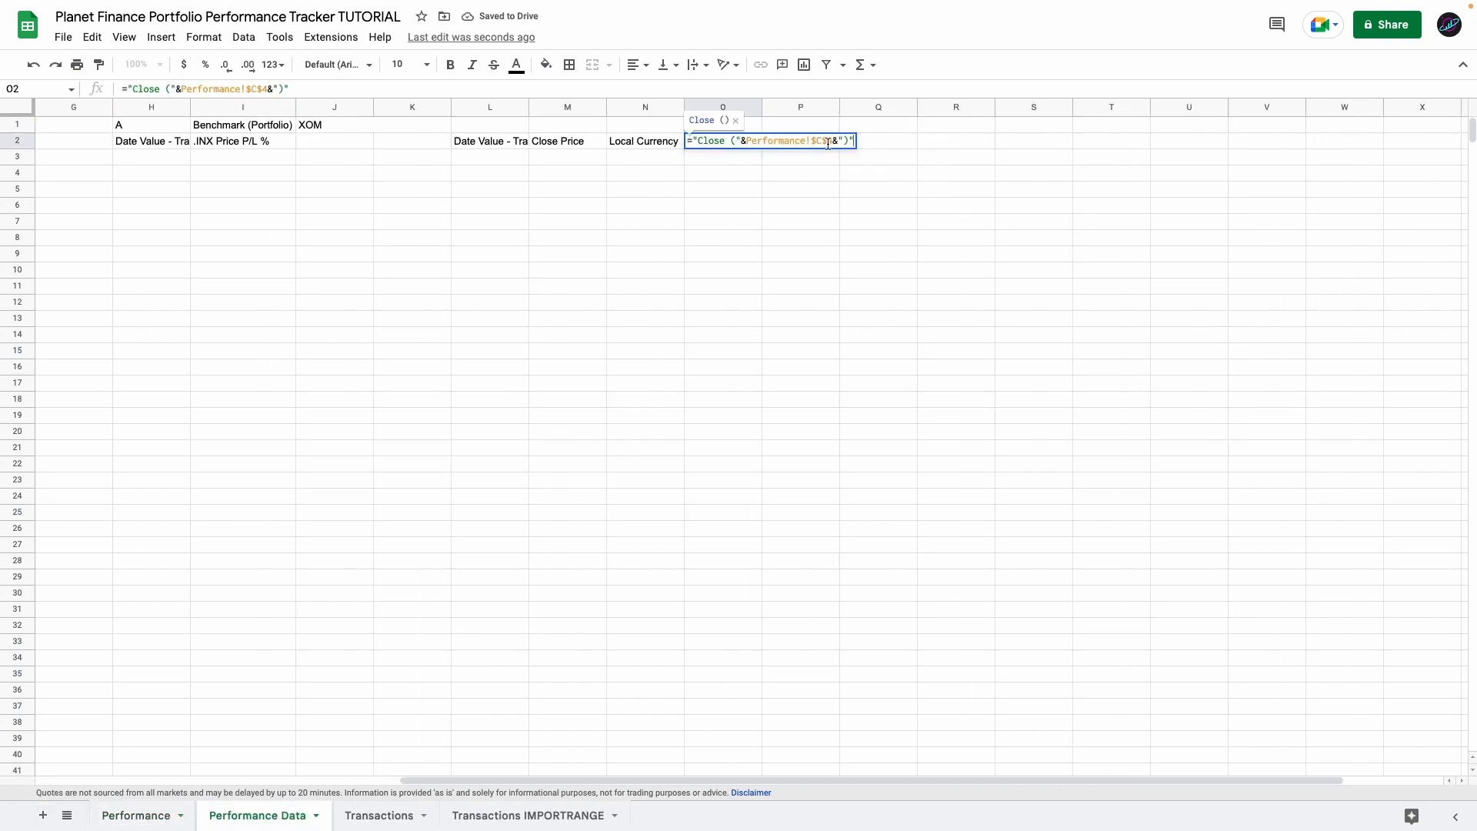
{"action": "type", "text": "31"}
{"action": "left_click", "coordinate": [136, 815]}
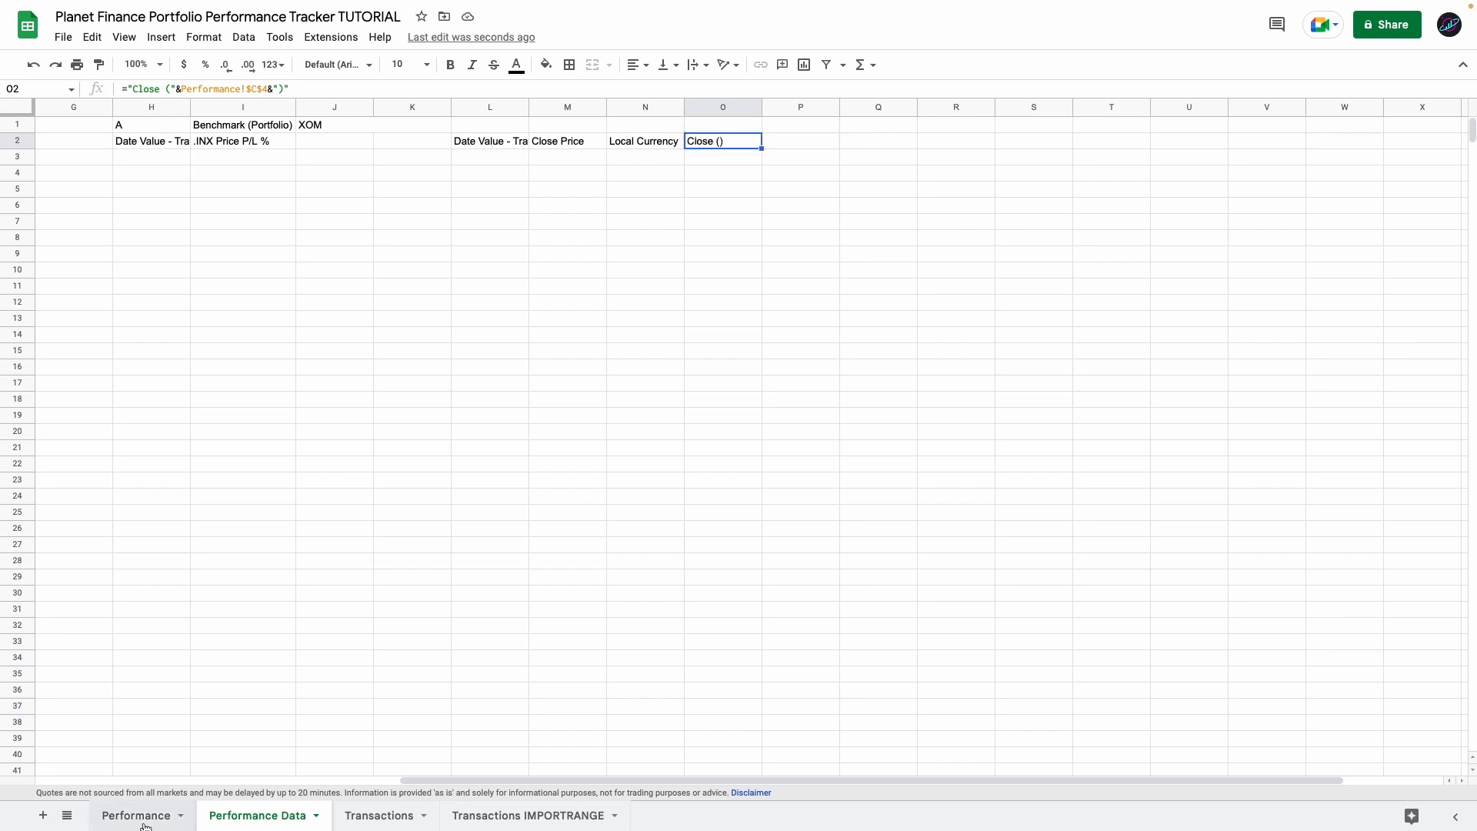
{"action": "type", "text": "USD"}
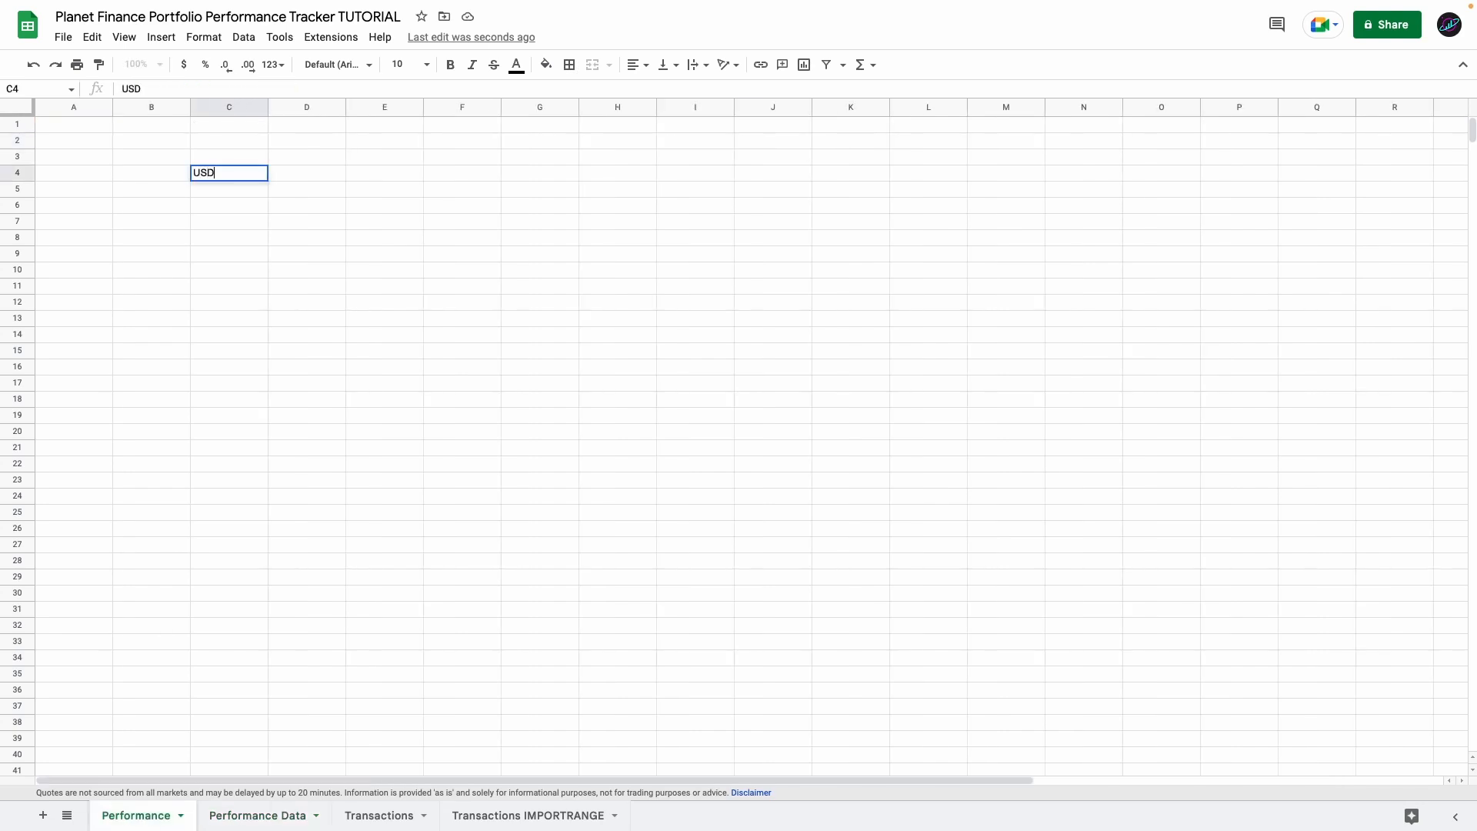
{"action": "key", "text": "Return"}
{"action": "left_click", "coordinate": [259, 816]}
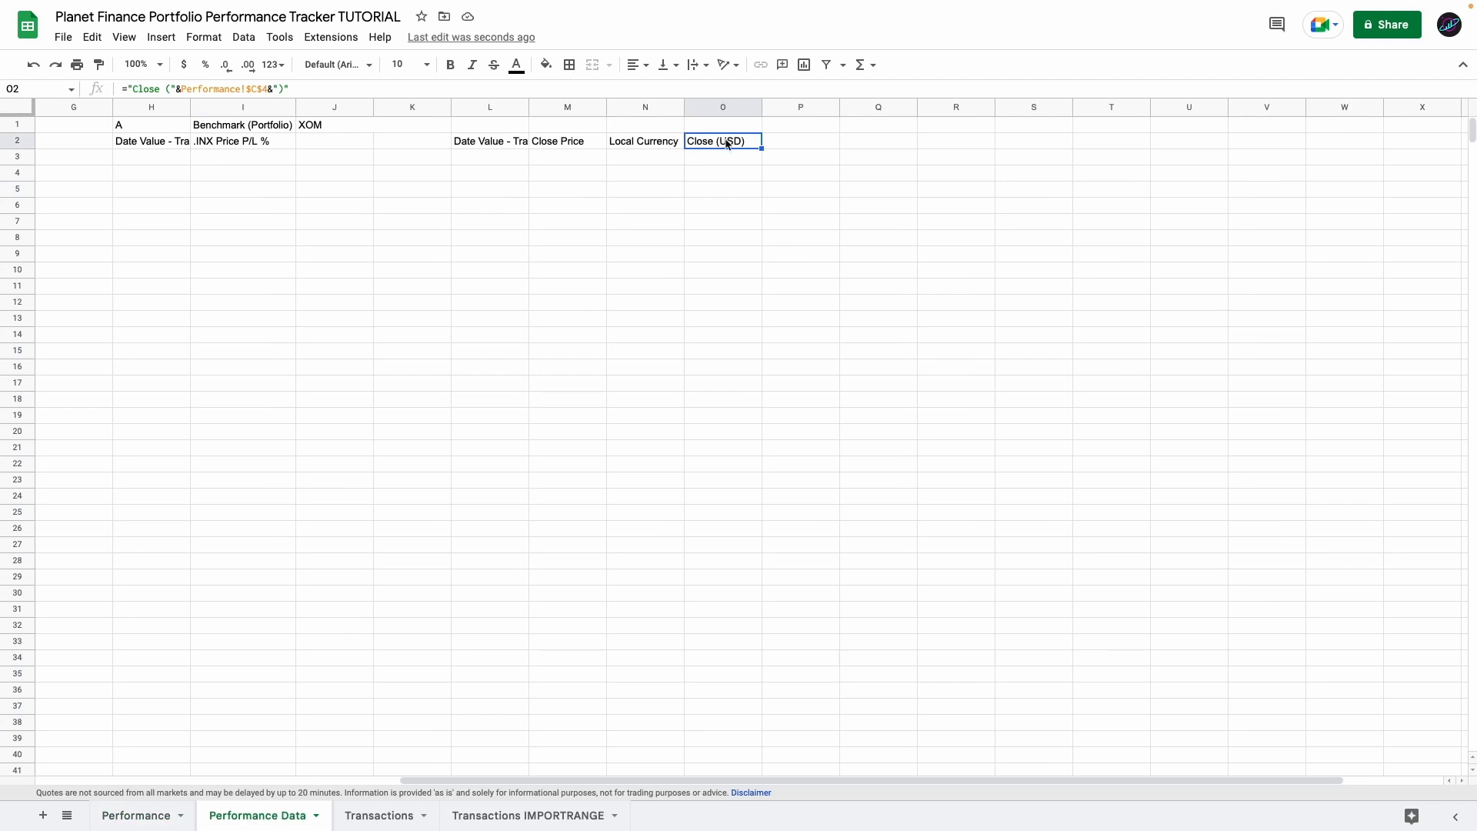
- Enter the header formula =J1&" Rolling Value ("&Performance!$C$4&")" in P2
{"action": "double_click", "coordinate": [784, 141]}
{"action": "key", "text": "super+v"}
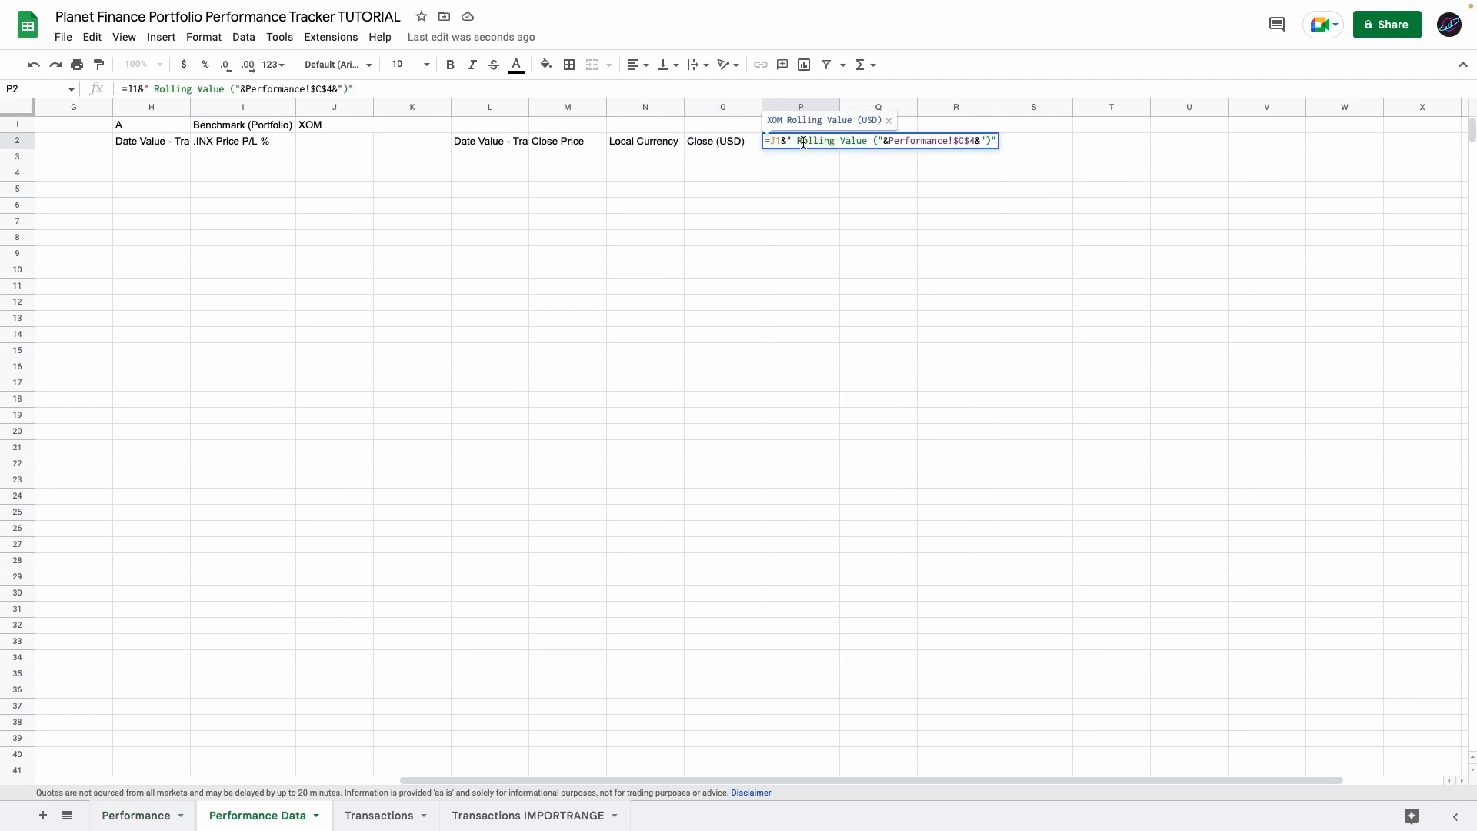
{"action": "left_click", "coordinate": [800, 141]}
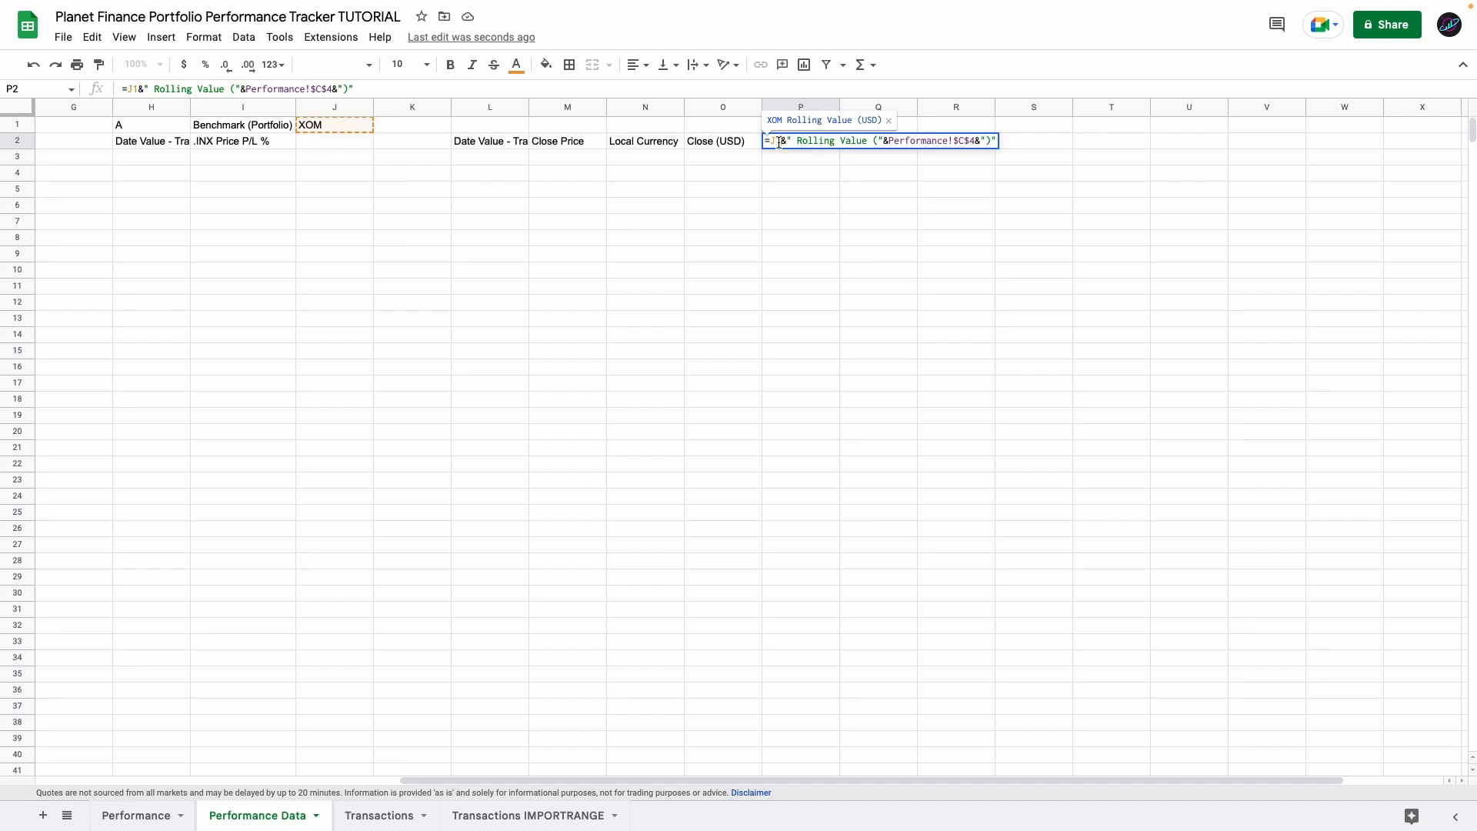
{"action": "left_click", "coordinate": [964, 141]}
{"action": "key", "text": "Return"}
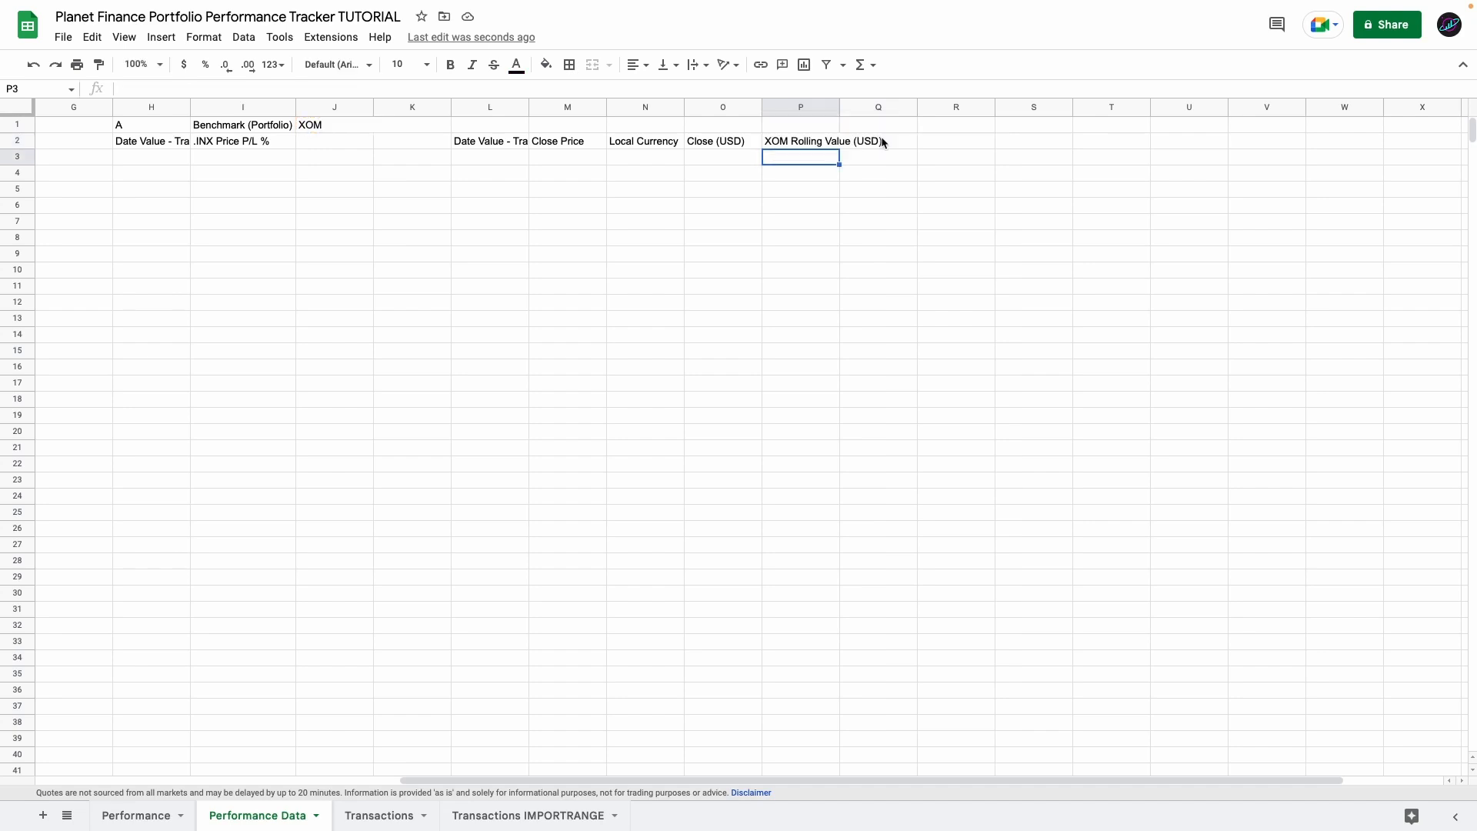
- Enter the XOM Rolling Cost, XOM Rolling P/L and XOM Rolling P/L % headers in Q2:S2
{"action": "double_click", "coordinate": [936, 142]}
{"action": "double_click", "coordinate": [1030, 141]}
{"action": "scroll", "coordinate": [967, 146], "scroll_direction": "right", "scroll_amount": 2}
{"action": "left_click", "coordinate": [968, 146]}
- Insert blocks of blank columns at the end of the sheet until it extends to column KC
{"action": "left_click", "coordinate": [1045, 254]}
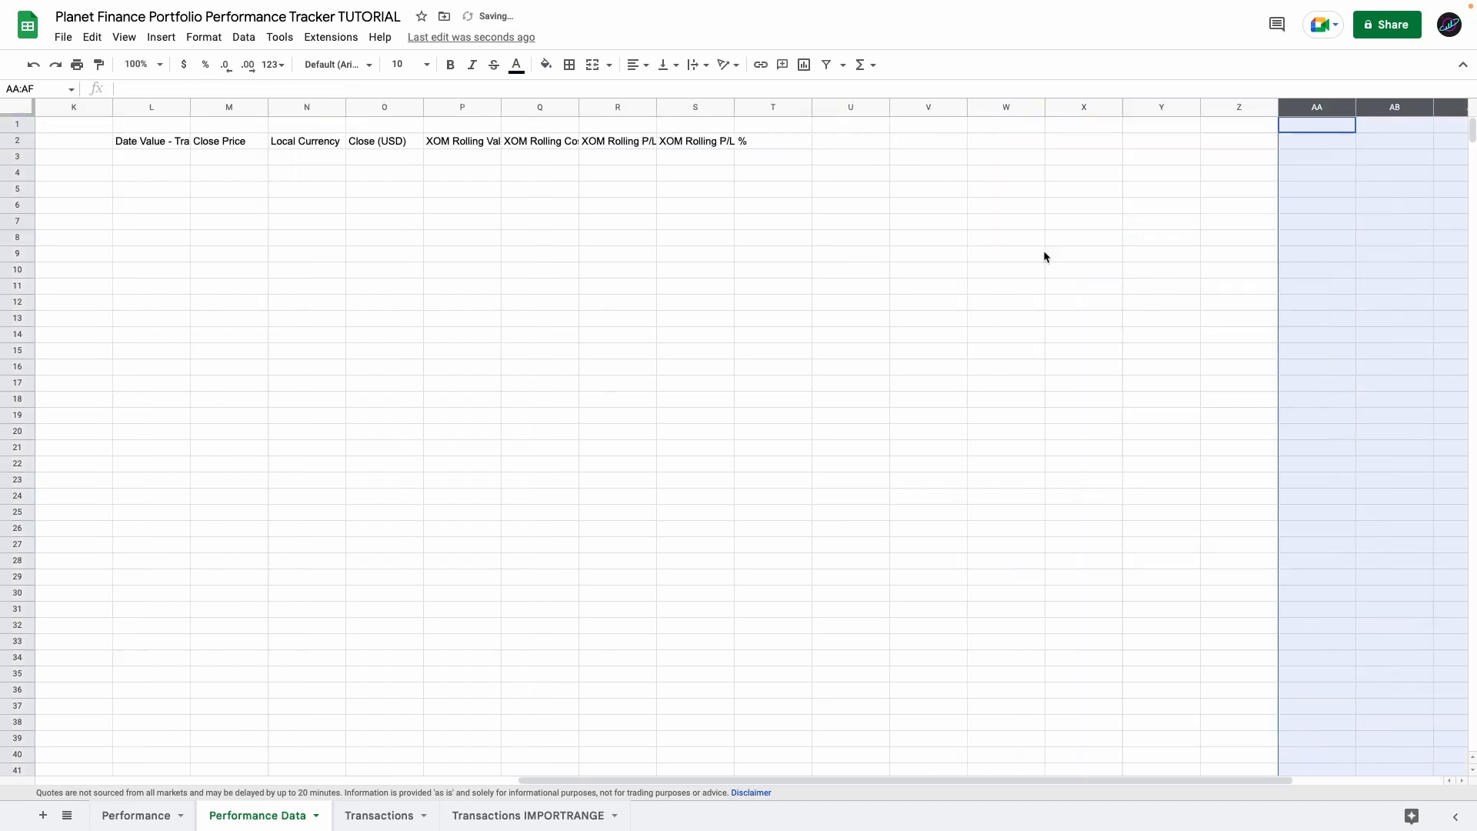
{"action": "left_click", "coordinate": [1317, 237]}
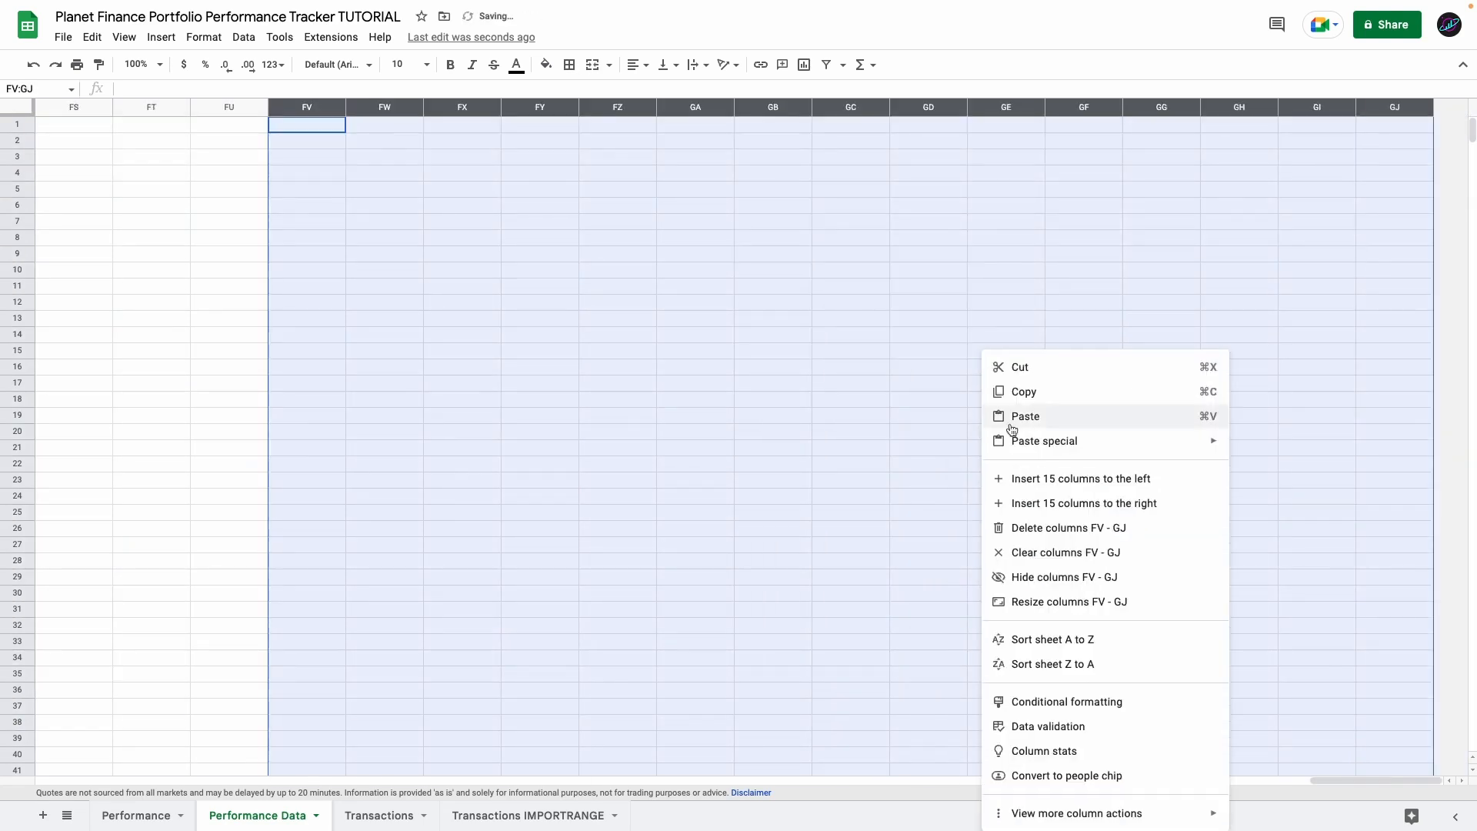
{"action": "left_click", "coordinate": [1094, 405]}
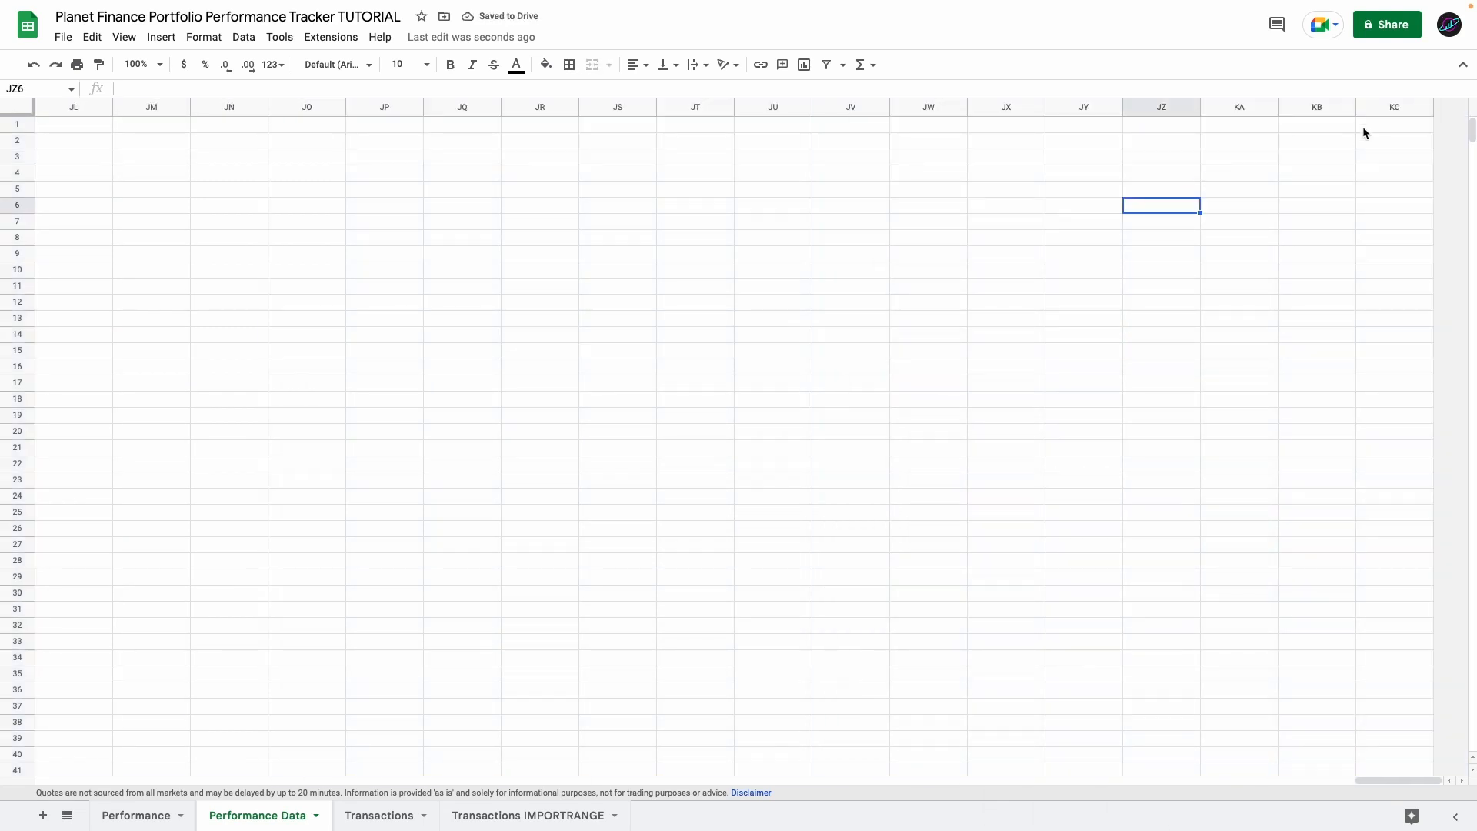
{"action": "left_click", "coordinate": [1387, 125]}
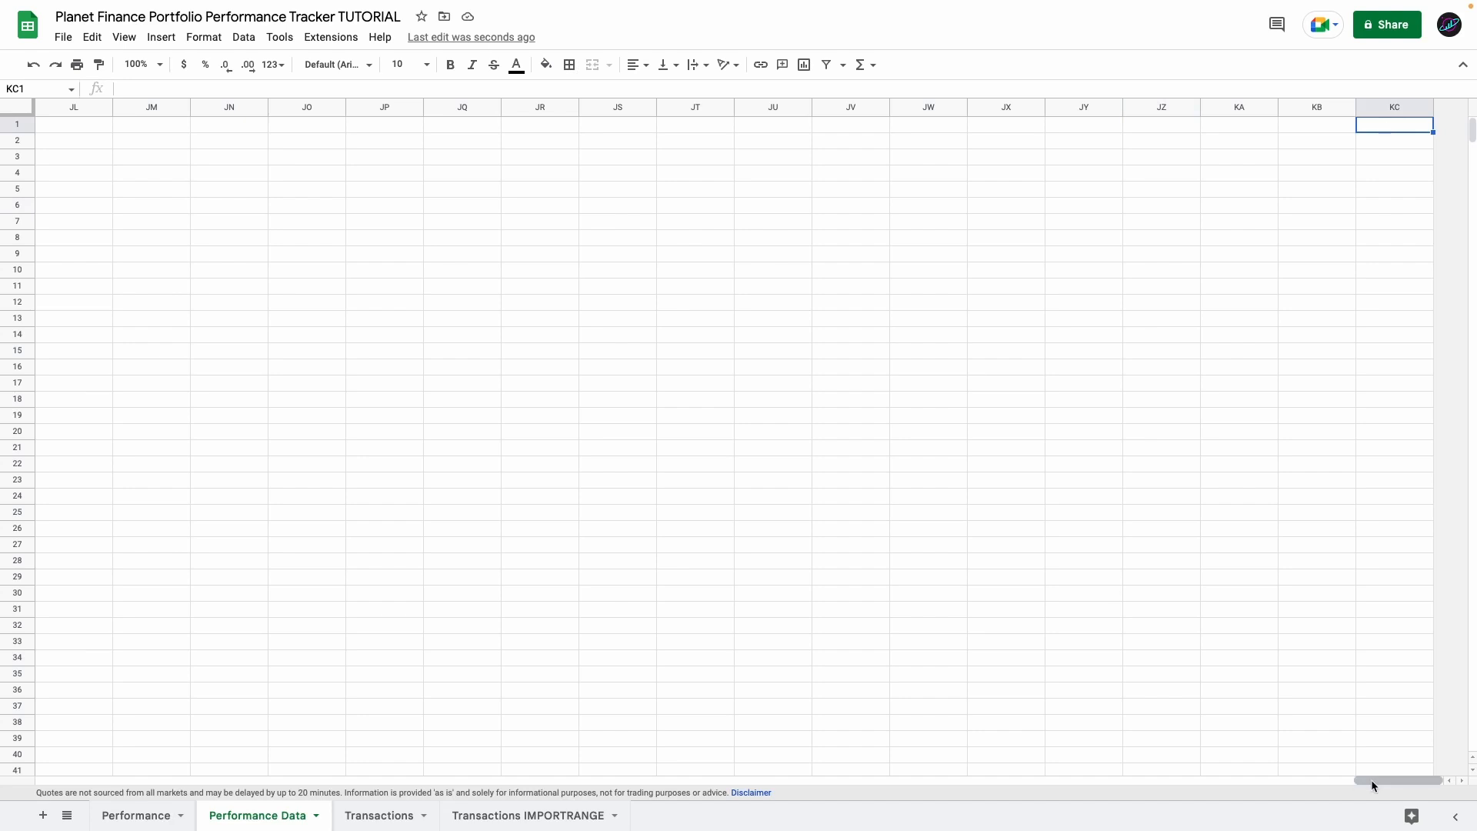
- Enter header formulas in T2:V2 joining the J1 ticker with " Rolling Value", " Rolling Cost" and " Rolling P/L"
{"action": "left_click_drag", "start_coordinate": [1370, 779], "coordinate": [91, 746]}
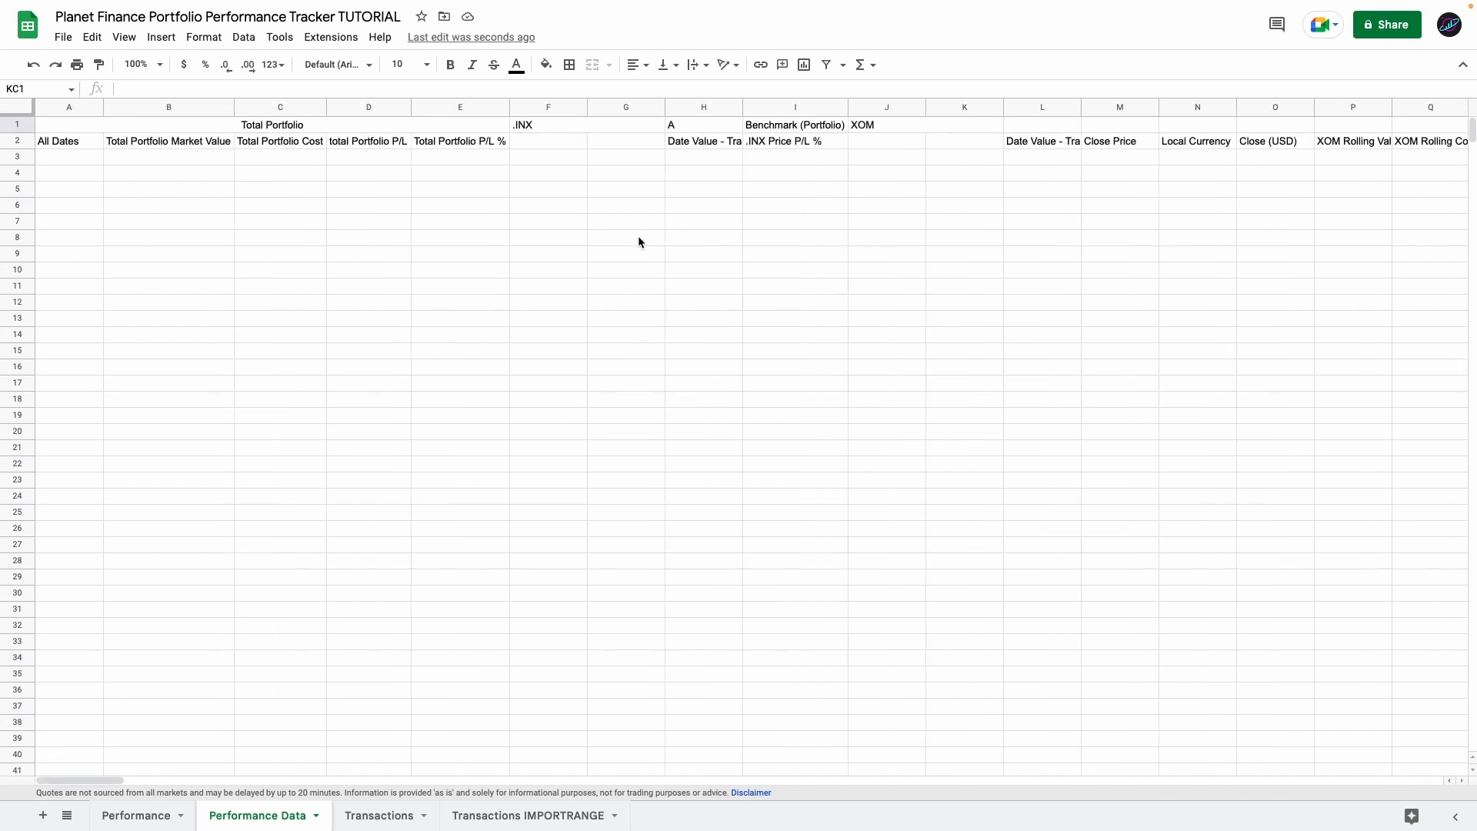
{"action": "scroll", "coordinate": [637, 228], "scroll_direction": "right", "scroll_amount": 10}
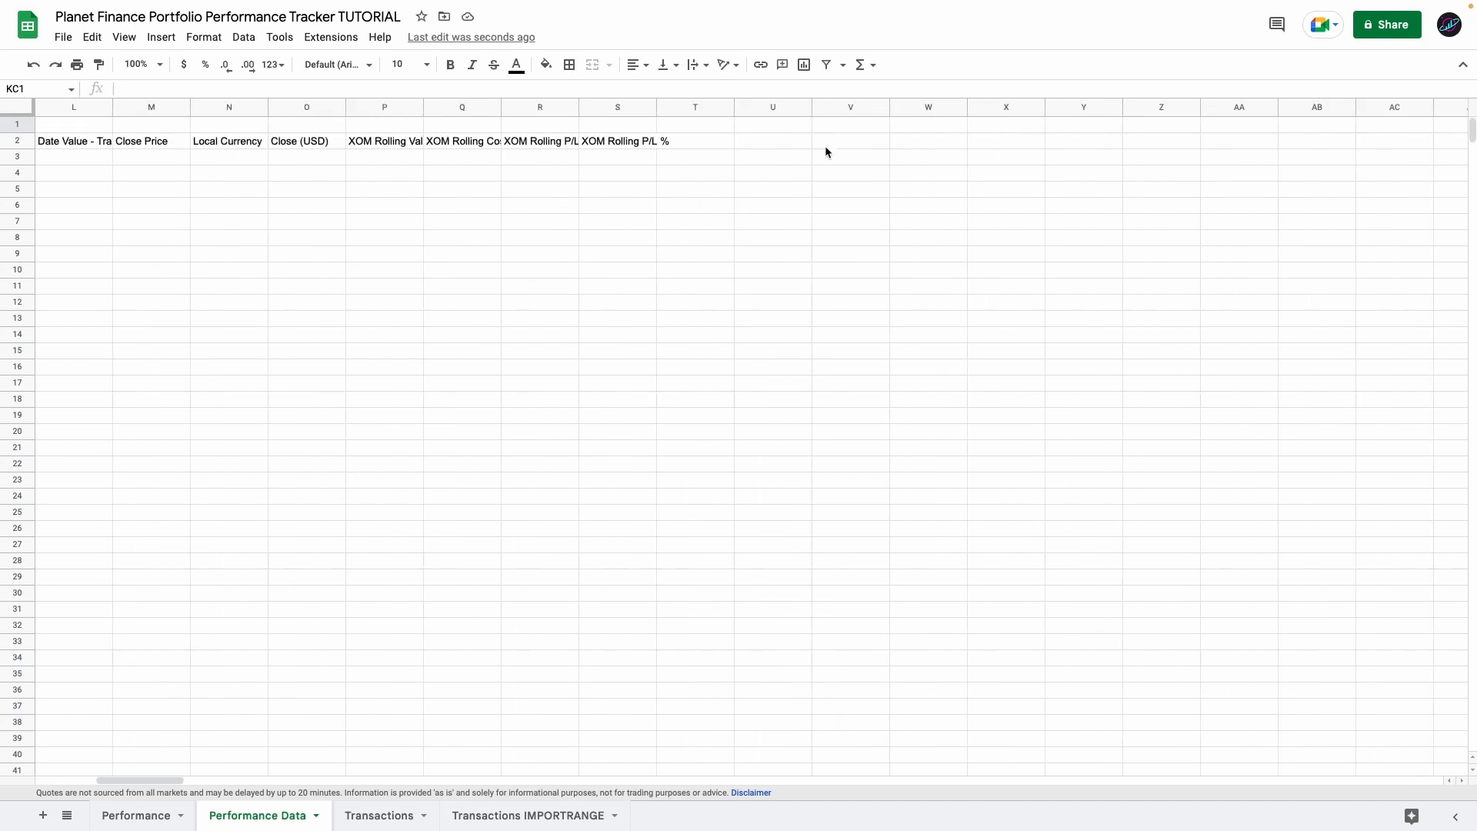
{"action": "left_click", "coordinate": [1074, 145]}
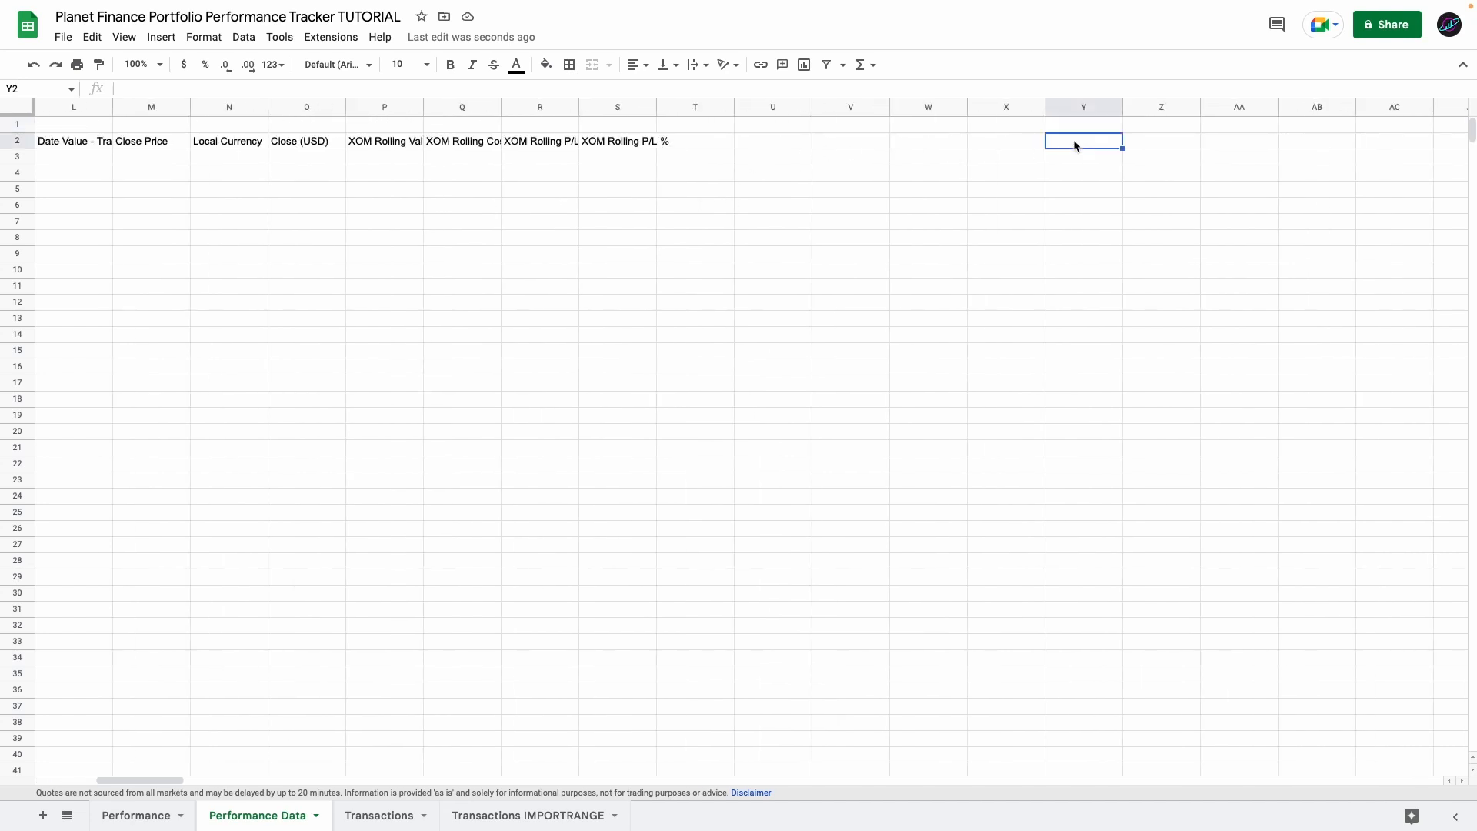
{"action": "scroll", "coordinate": [1074, 145], "scroll_direction": "right", "scroll_amount": 15}
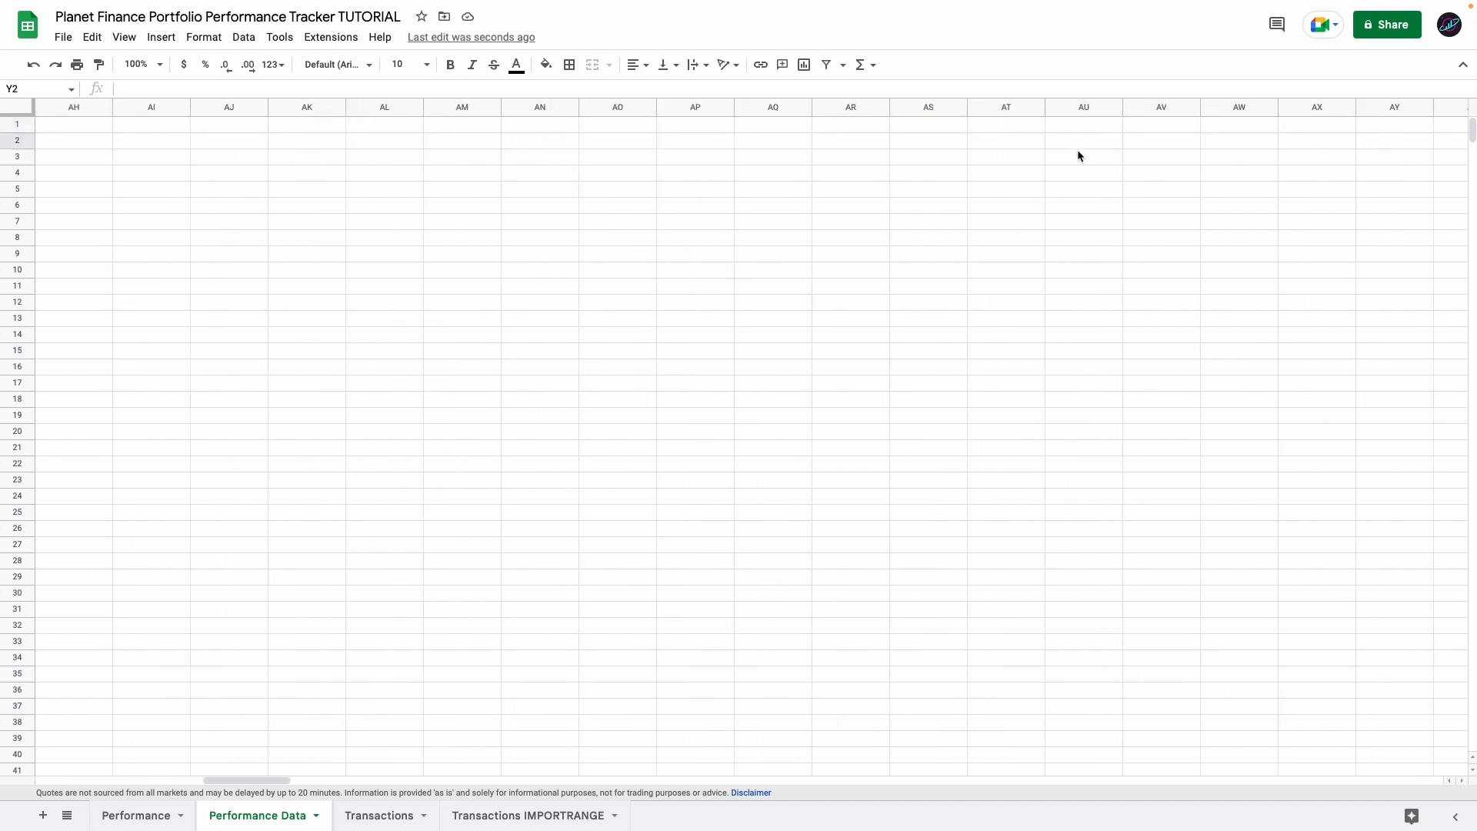
{"action": "scroll", "coordinate": [1080, 156], "scroll_direction": "left", "scroll_amount": 20}
{"action": "scroll", "coordinate": [1080, 157], "scroll_direction": "right", "scroll_amount": 8}
{"action": "left_click", "coordinate": [696, 140]}
{"action": "type", "text": "=J1&\" Rolling Value\""}
{"action": "key", "text": "Tab"}
{"action": "type", "text": "=J1&\" Rolling Cost\""}
{"action": "key", "text": "Tab"}
{"action": "type", "text": "=J1&\" Rolling P/L\""}
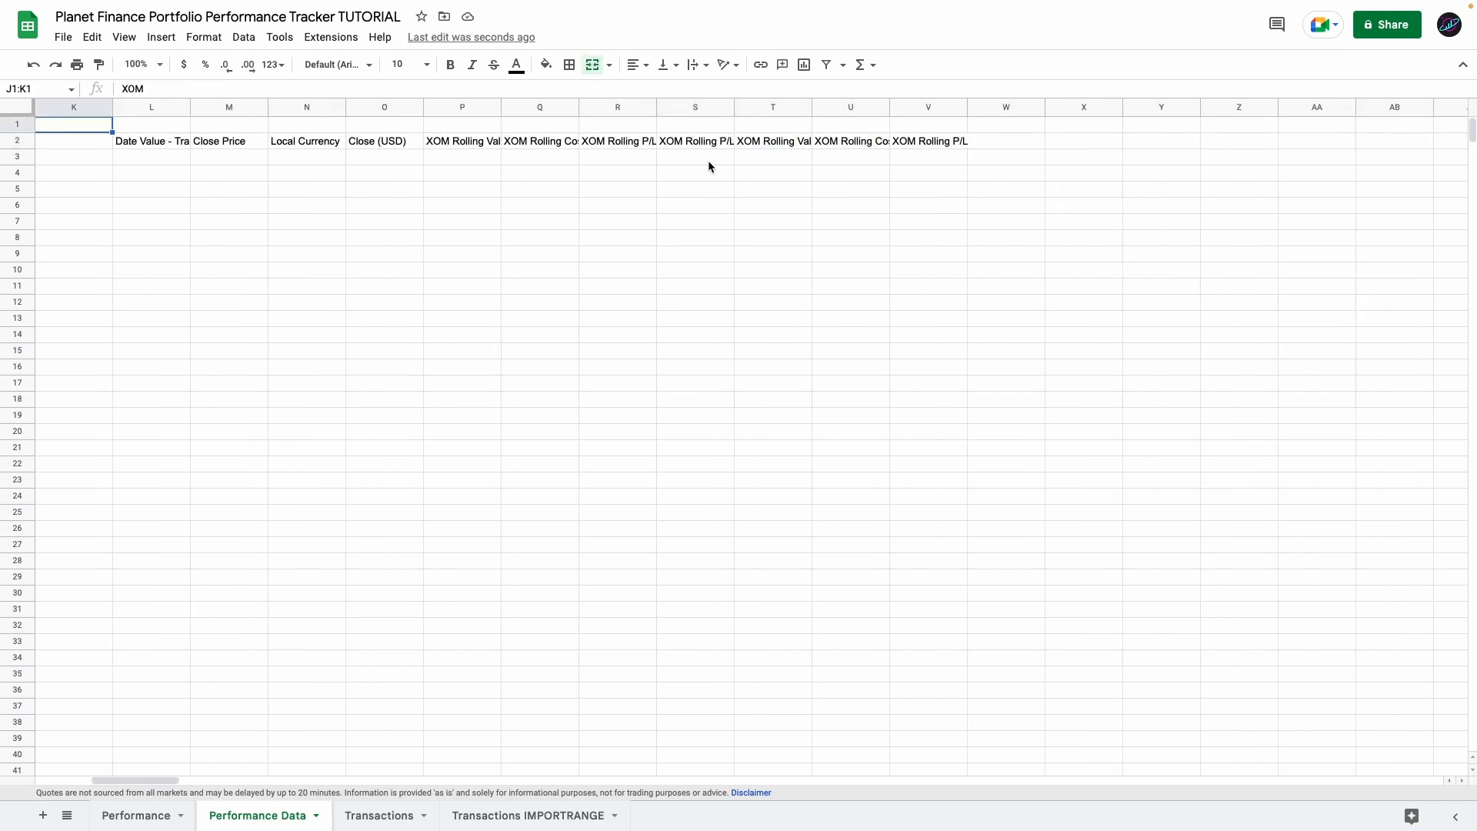
- Enter in W2:AH2 Rolling Quantity, Buy Price, Diff, Quantity Bought, Buy Value, Rolling Cost, Sell Price, Diff, Quantity Sold, Sell Value, P/L and P/L%
{"action": "scroll", "coordinate": [708, 166], "scroll_direction": "right", "scroll_amount": 2}
{"action": "left_click", "coordinate": [714, 143]}
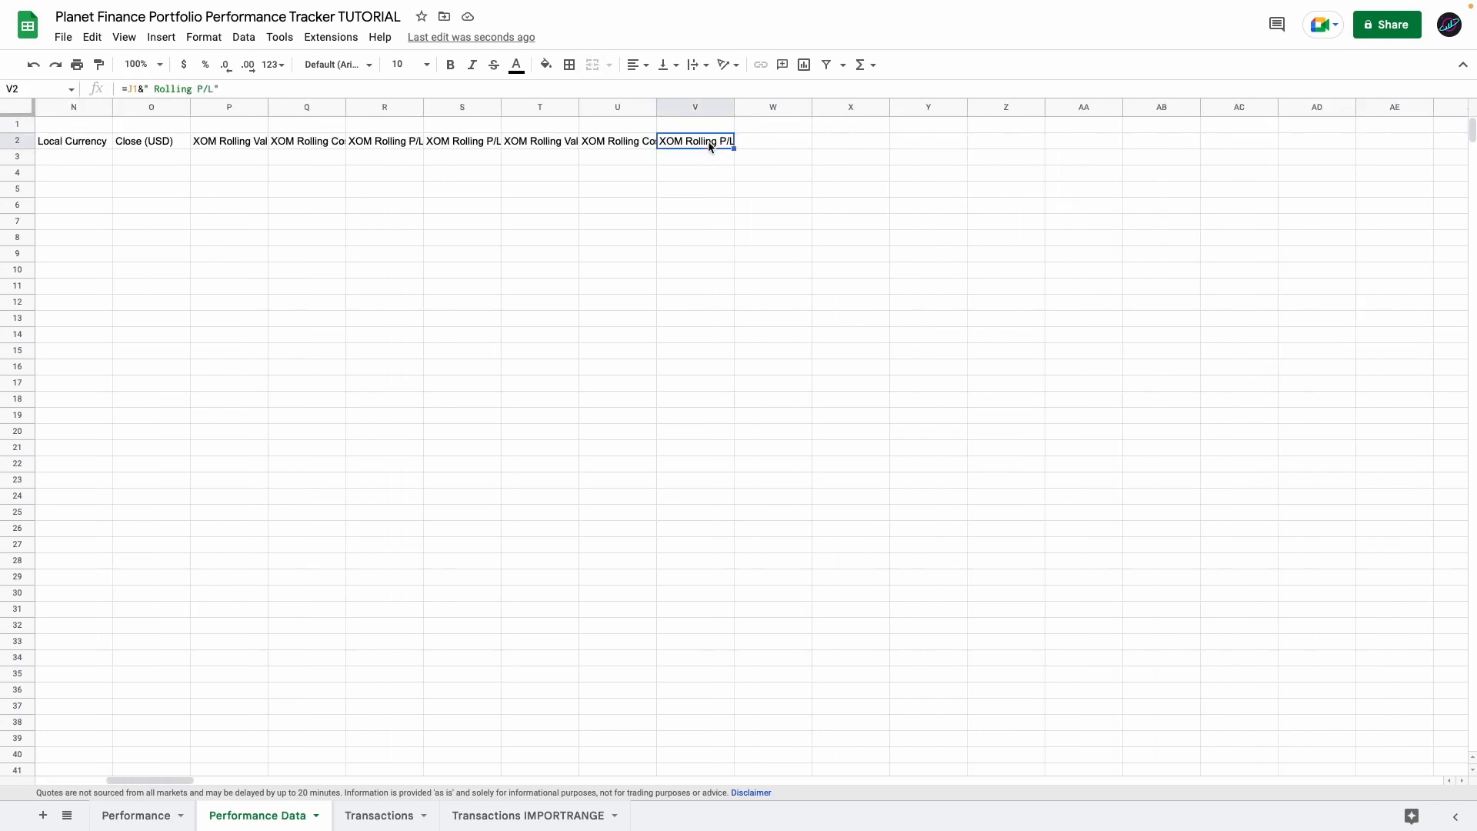
{"action": "left_click", "coordinate": [747, 146]}
{"action": "scroll", "coordinate": [736, 150], "scroll_direction": "right", "scroll_amount": 4}
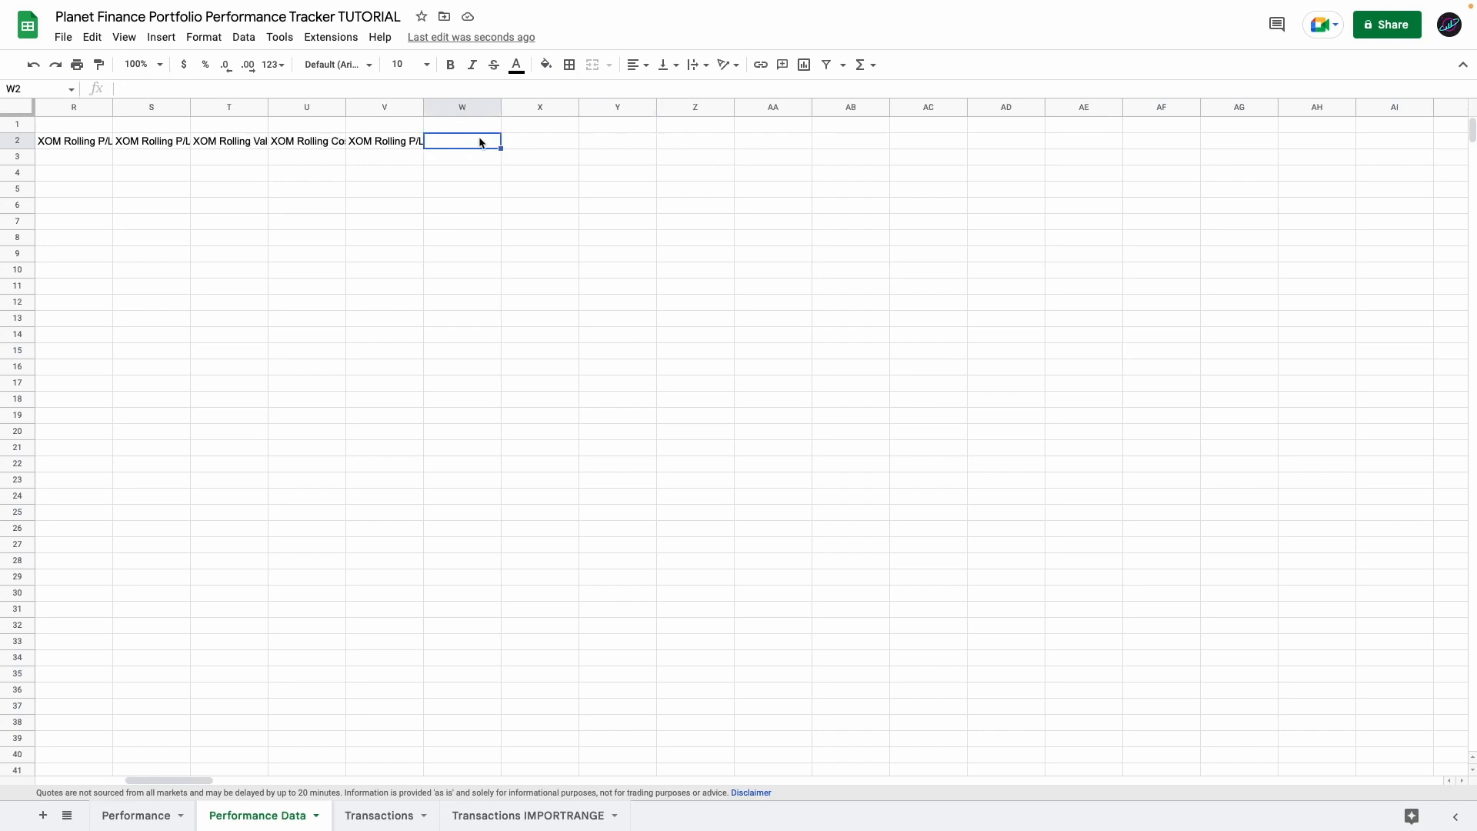
{"action": "type", "text": "Rolling Quantity\tBuy Price\tDiff\tQuantity Bought\tBuy Value\tRolling Cost\tSell Price\tDiff\tQuantity Sold\tSell Value\tP/L\tP/L%"}
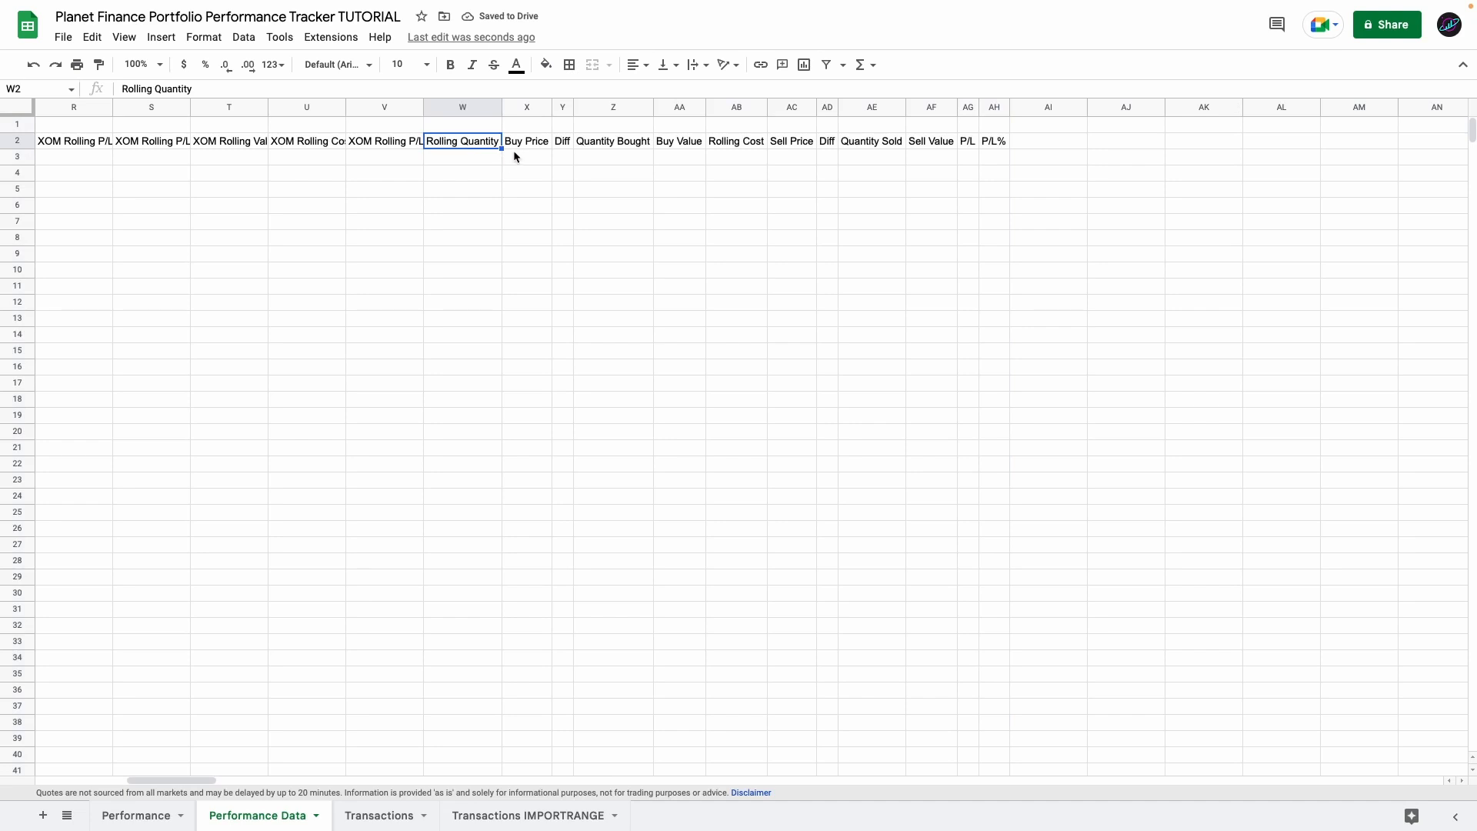
{"action": "left_click_drag", "start_coordinate": [451, 142], "coordinate": [995, 140]}
{"action": "left_click", "coordinate": [997, 144]}
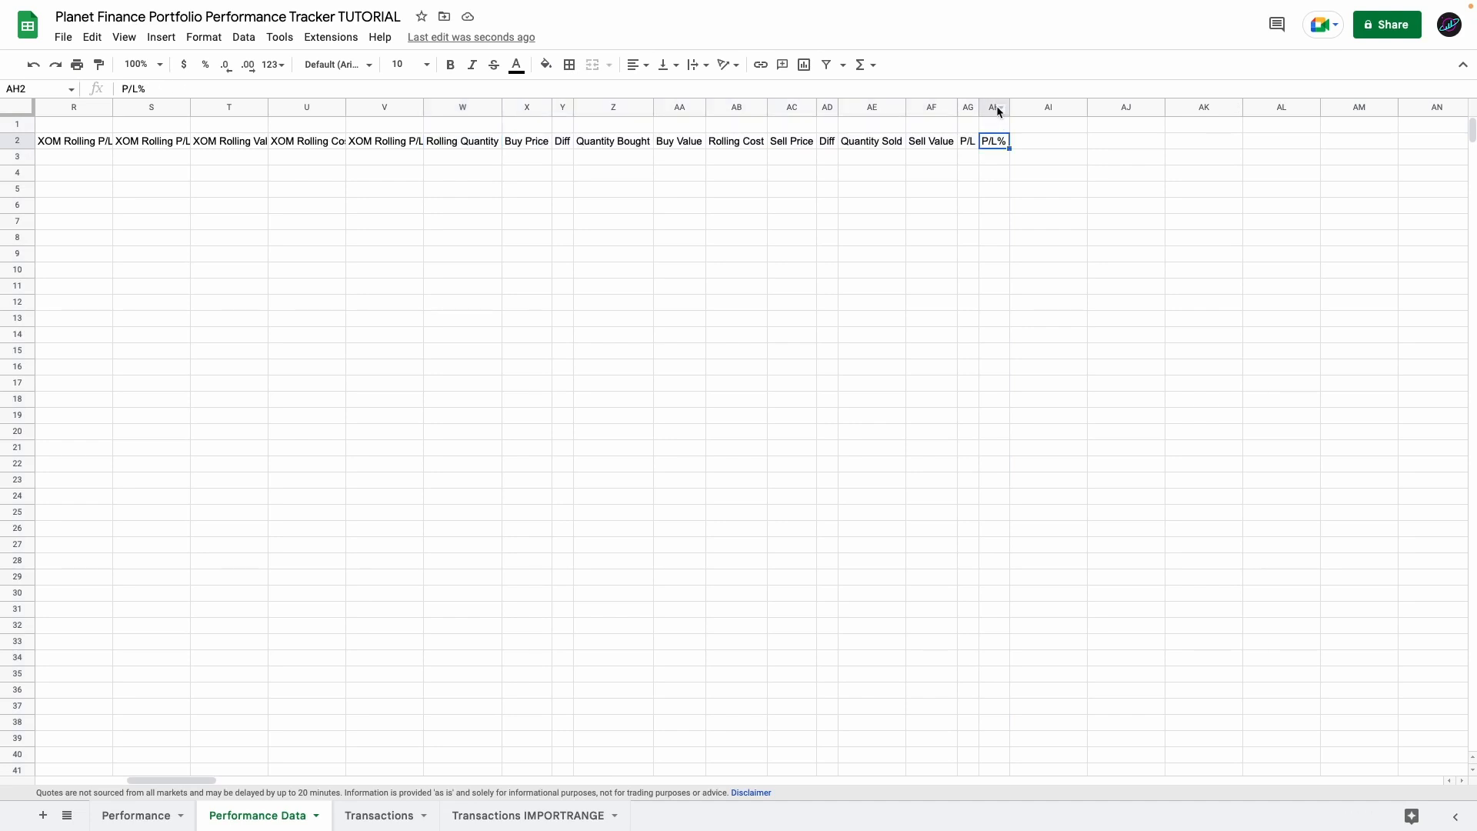
- Review the Total Portfolio columns A:E, the benchmark columns F:I and the XOM columns from J through AH
{"action": "left_click", "coordinate": [995, 108]}
{"action": "left_click", "coordinate": [994, 142]}
{"action": "scroll", "coordinate": [994, 146], "scroll_direction": "left", "scroll_amount": 3}
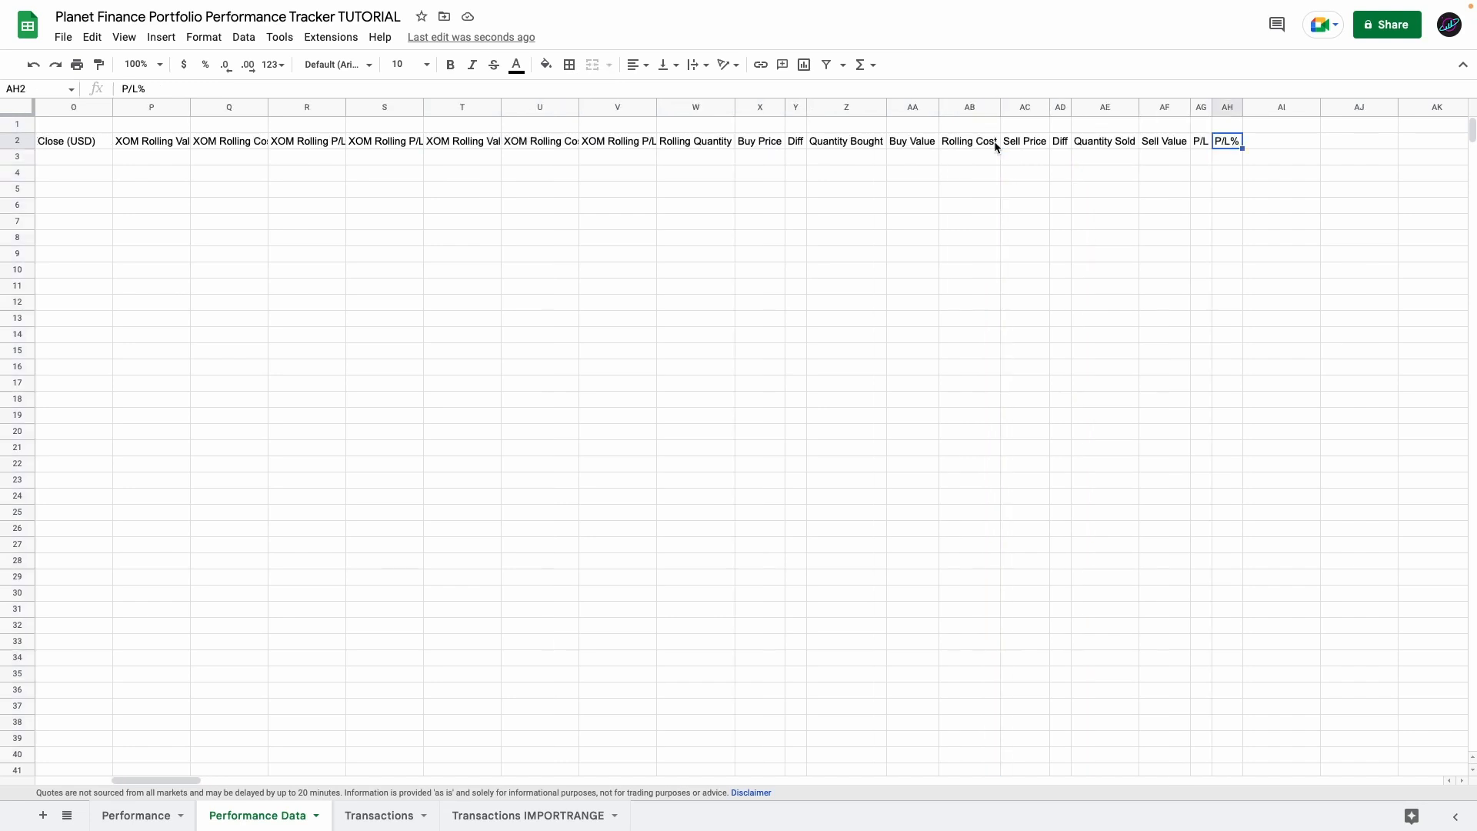
{"action": "scroll", "coordinate": [993, 141], "scroll_direction": "left", "scroll_amount": 10}
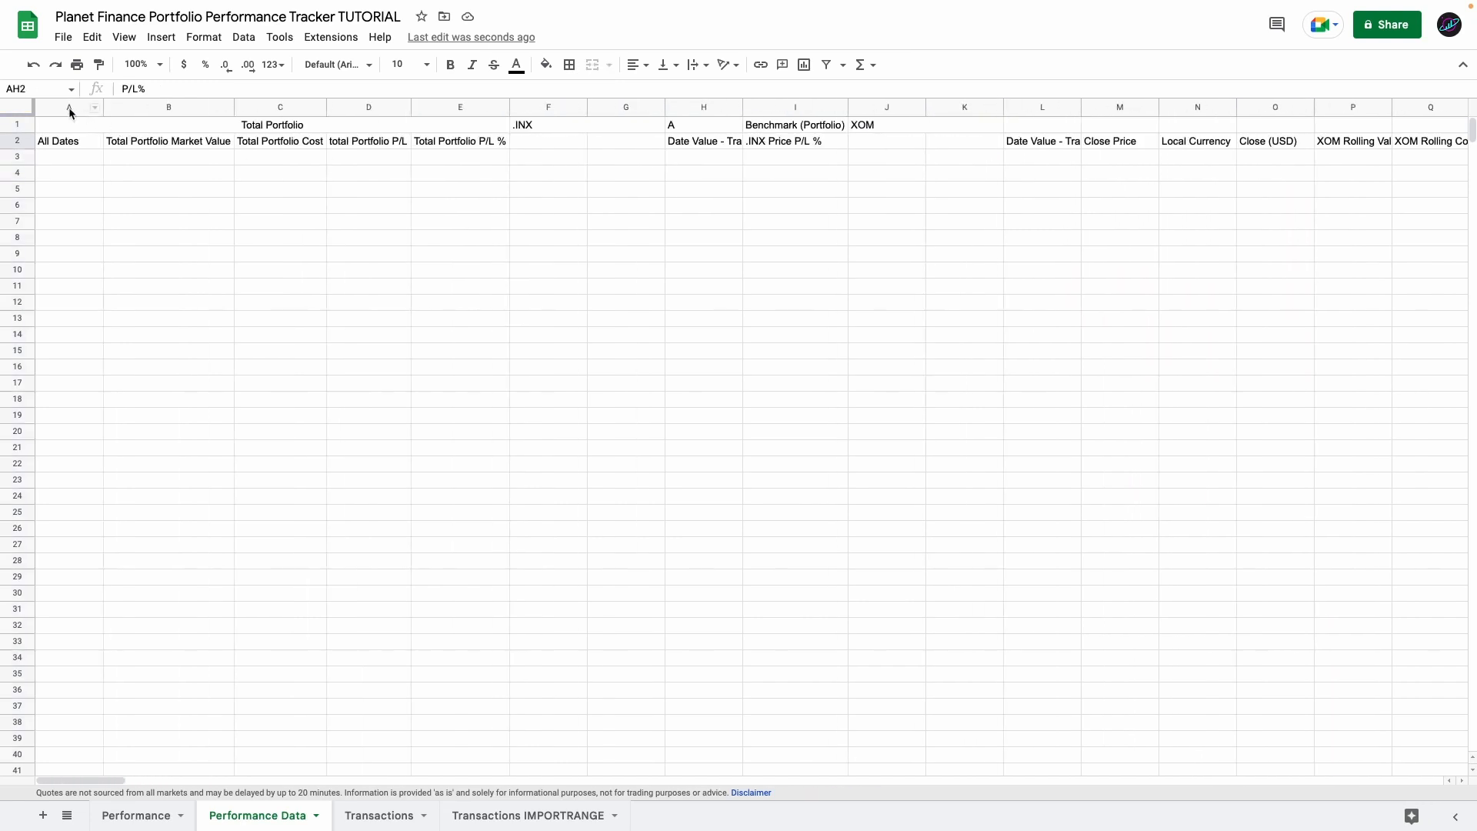
{"action": "left_click_drag", "start_coordinate": [69, 108], "coordinate": [459, 129]}
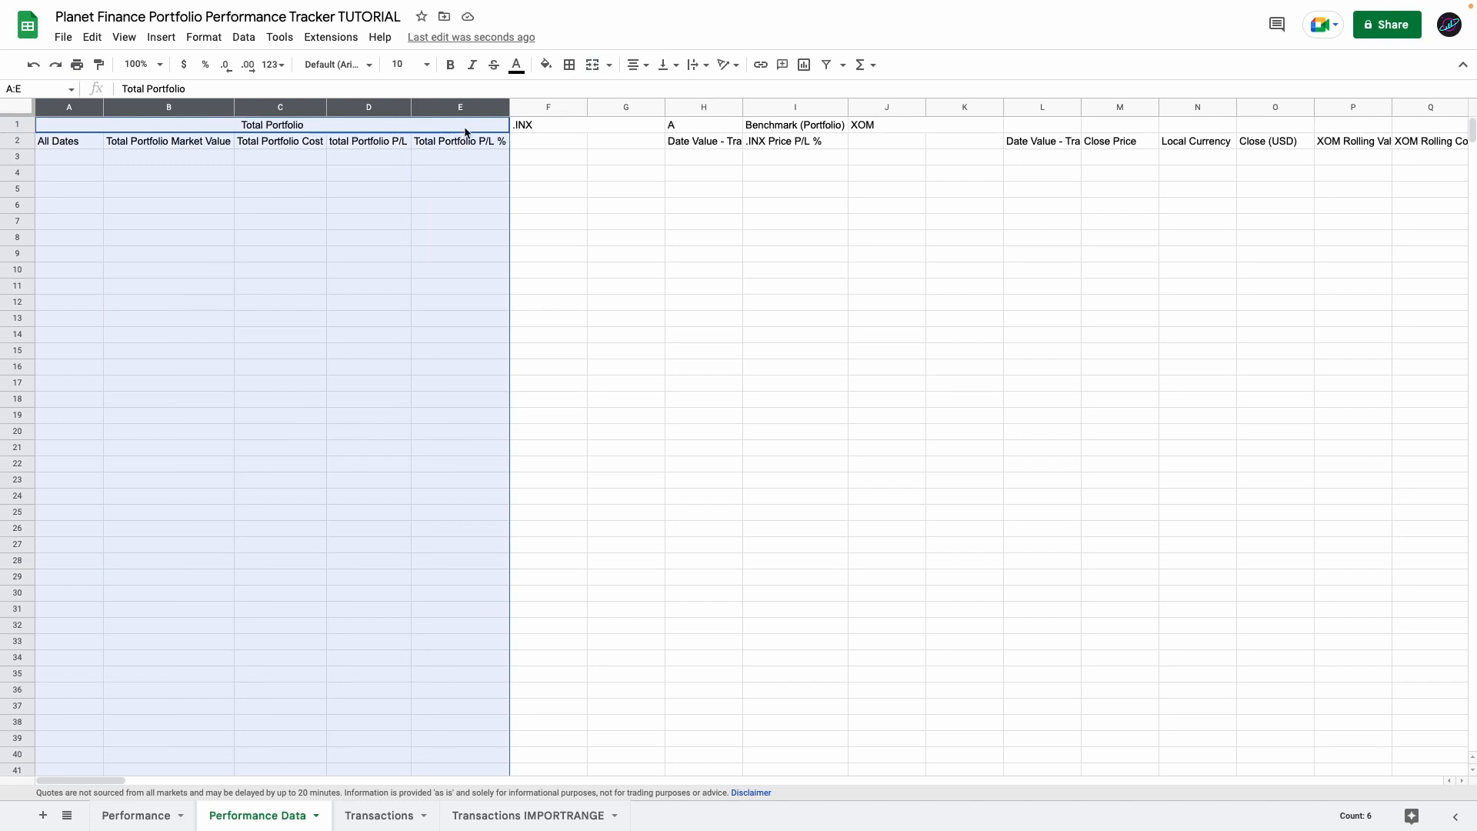
{"action": "left_click", "coordinate": [543, 108]}
{"action": "left_click_drag", "start_coordinate": [543, 105], "coordinate": [793, 127]}
{"action": "scroll", "coordinate": [592, 107], "scroll_direction": "right", "scroll_amount": 4}
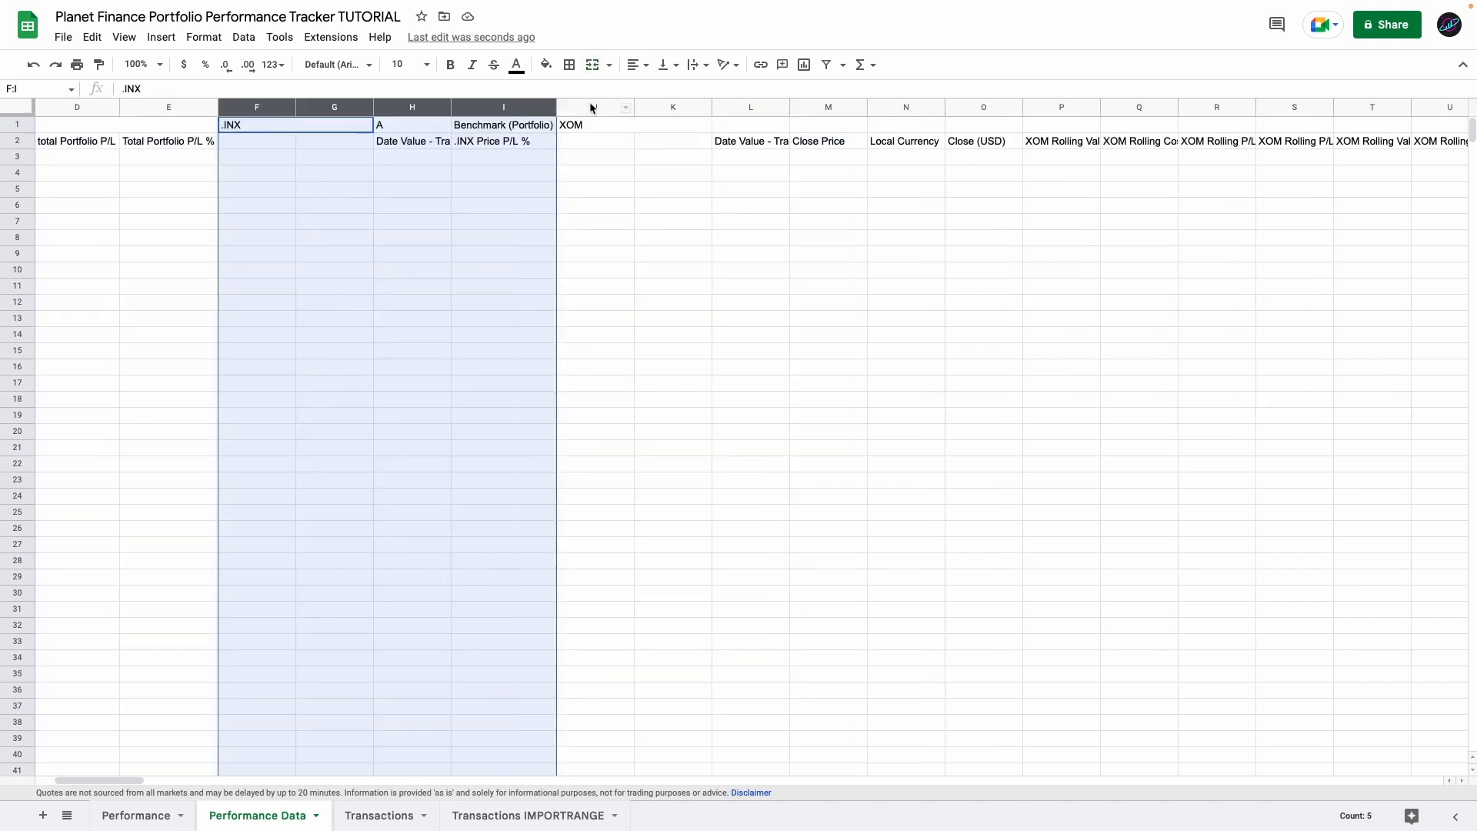
{"action": "left_click_drag", "start_coordinate": [592, 107], "coordinate": [915, 158]}
{"action": "left_click", "coordinate": [939, 144]}
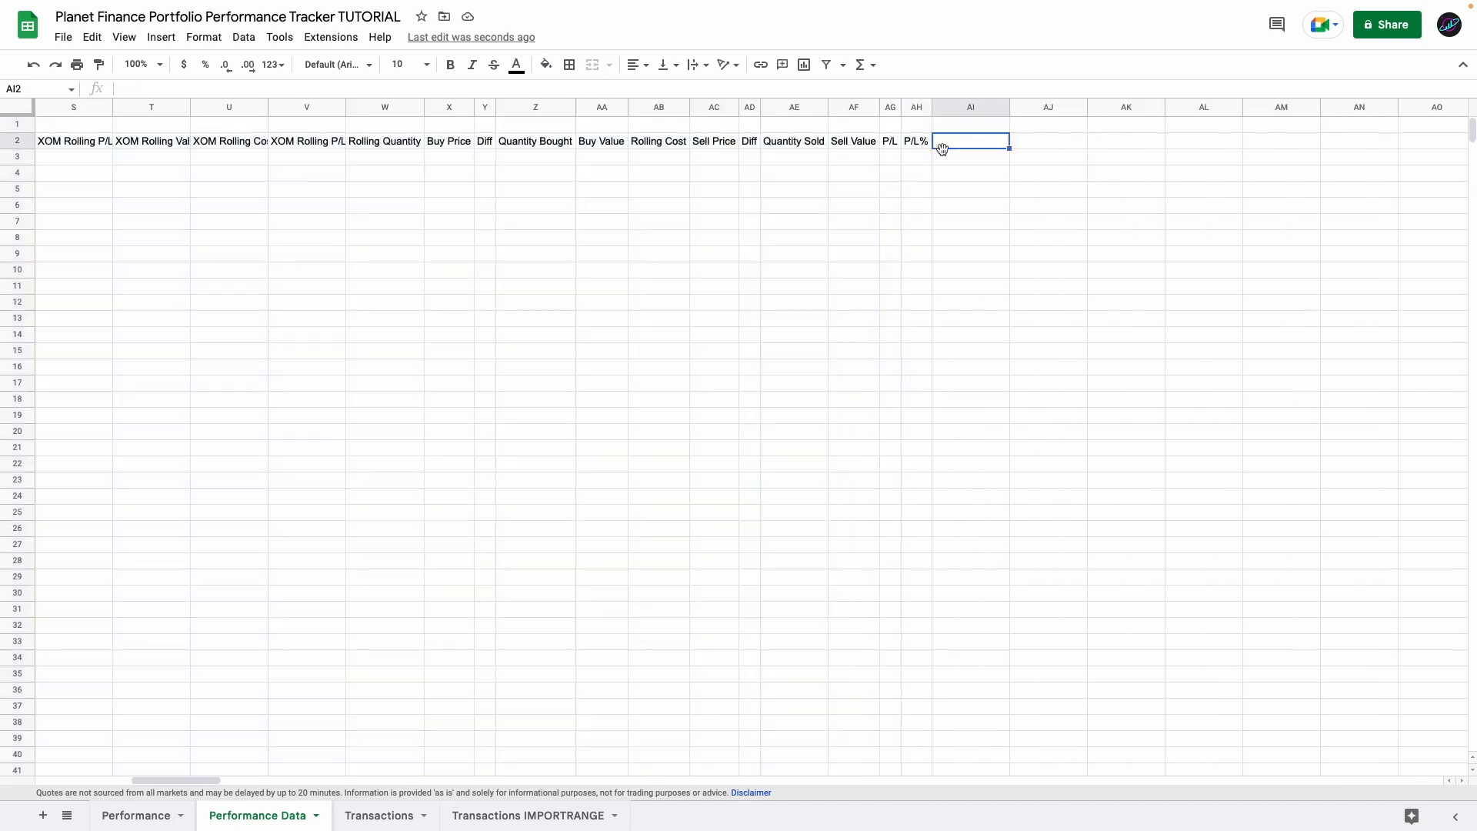
{"action": "scroll", "coordinate": [785, 142], "scroll_direction": "right", "scroll_amount": 4}
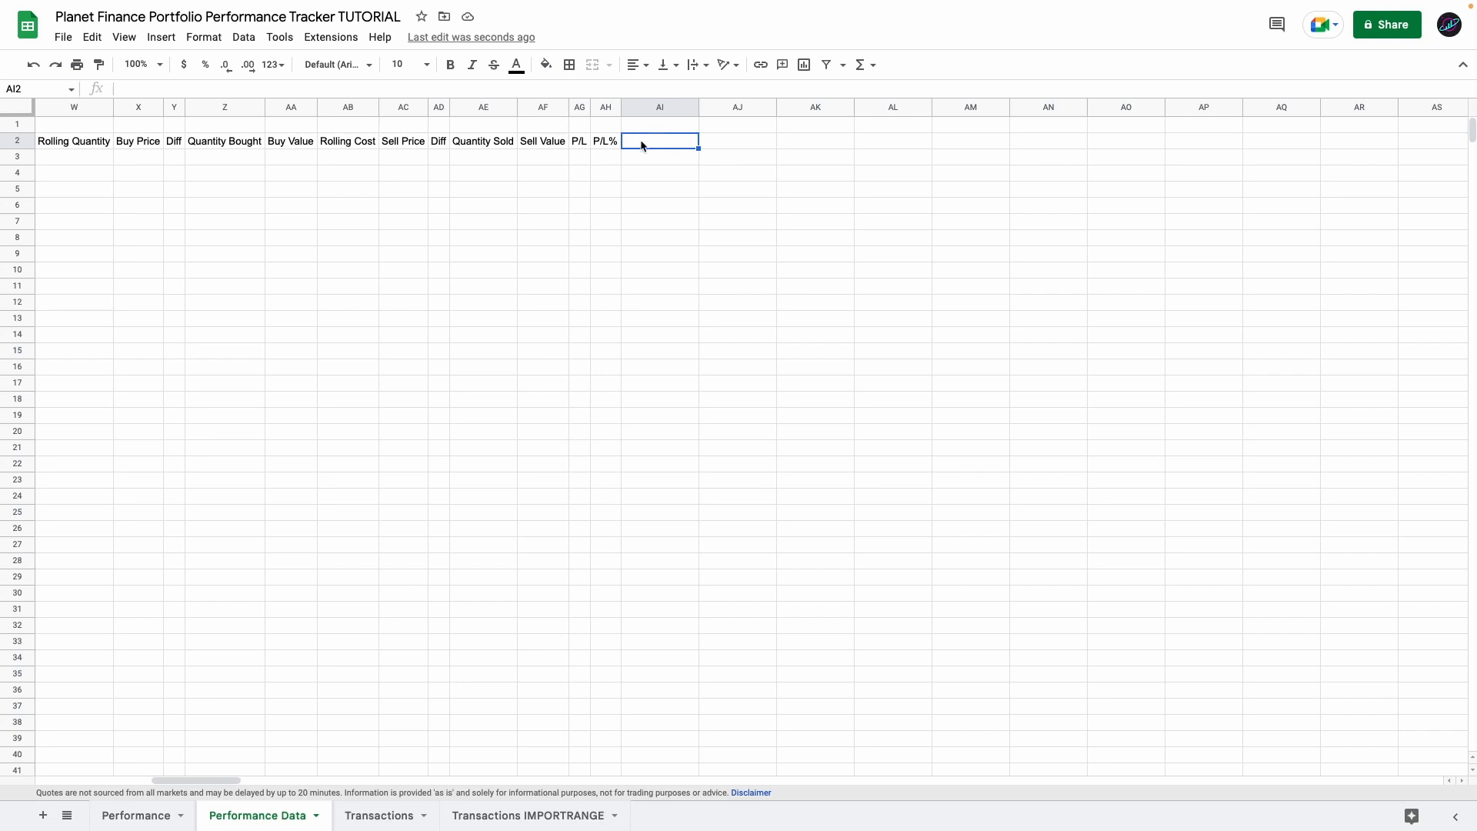
{"action": "scroll", "coordinate": [641, 145], "scroll_direction": "left", "scroll_amount": 15}
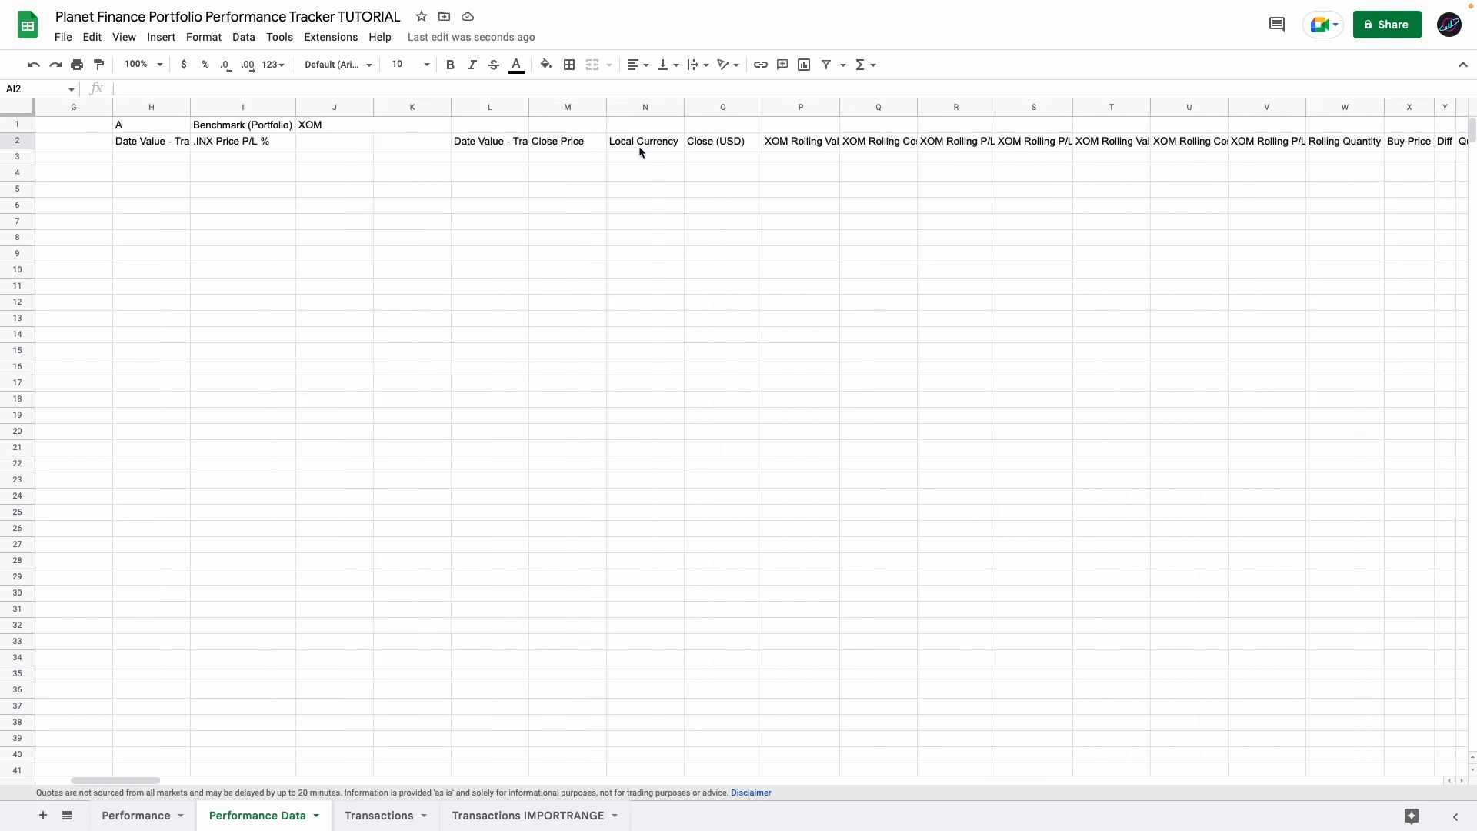
- Copy the portfolio benchmark headers F1:I2 into the empty columns starting at AI1
{"action": "left_click", "coordinate": [554, 128]}
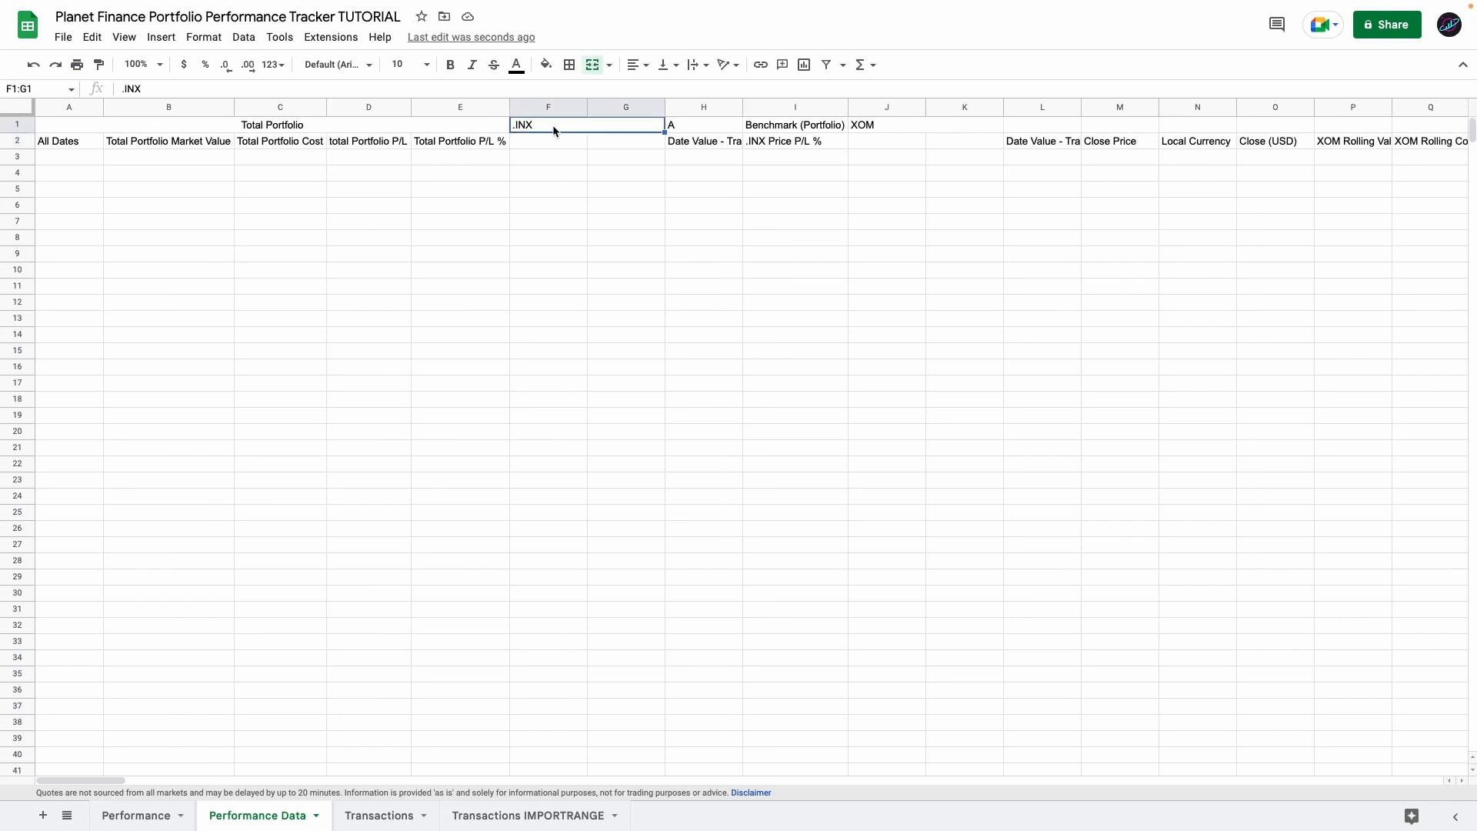
{"action": "left_click_drag", "start_coordinate": [554, 131], "coordinate": [785, 140]}
{"action": "scroll", "coordinate": [782, 154], "scroll_direction": "right", "scroll_amount": 10}
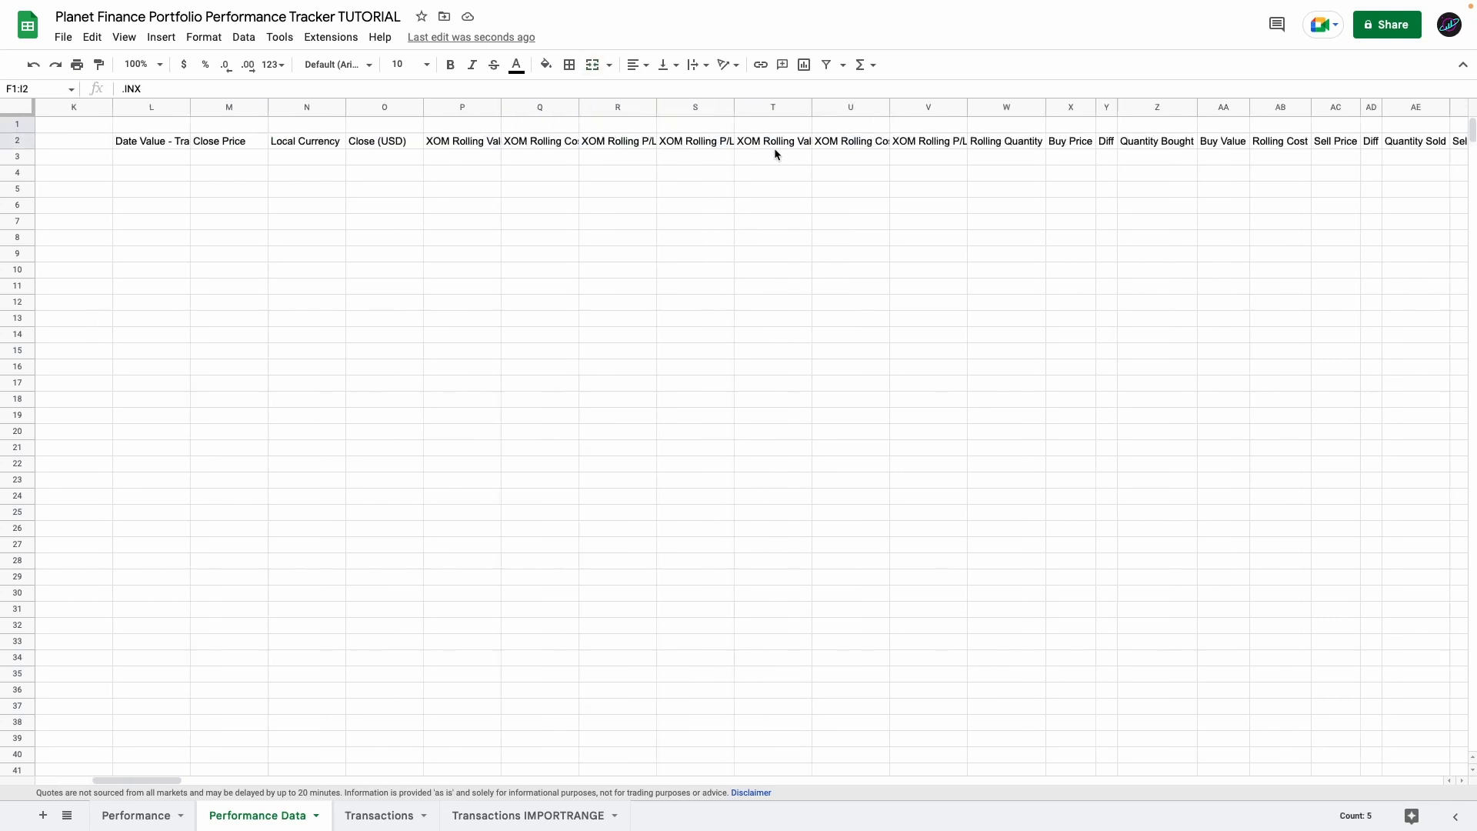
{"action": "left_click", "coordinate": [579, 127]}
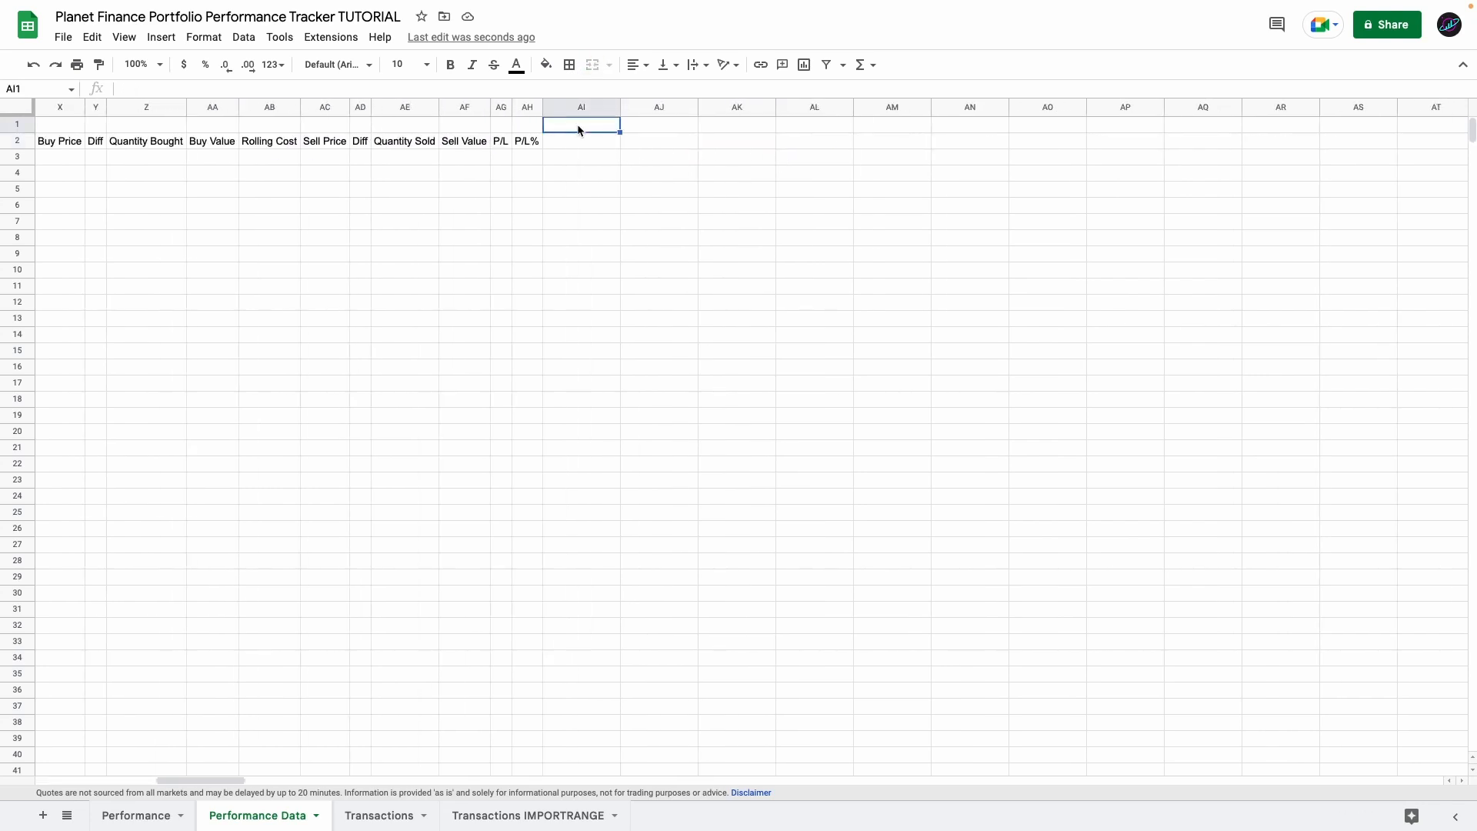
{"action": "key", "text": "super+v"}
- Change the copied benchmark label in AL1 to "Benchmark (Individual Asset)"
{"action": "double_click", "coordinate": [814, 126]}
{"action": "double_click", "coordinate": [854, 125]}
{"action": "type", "text": "Individual Asset"}
{"action": "key", "text": "Return"}
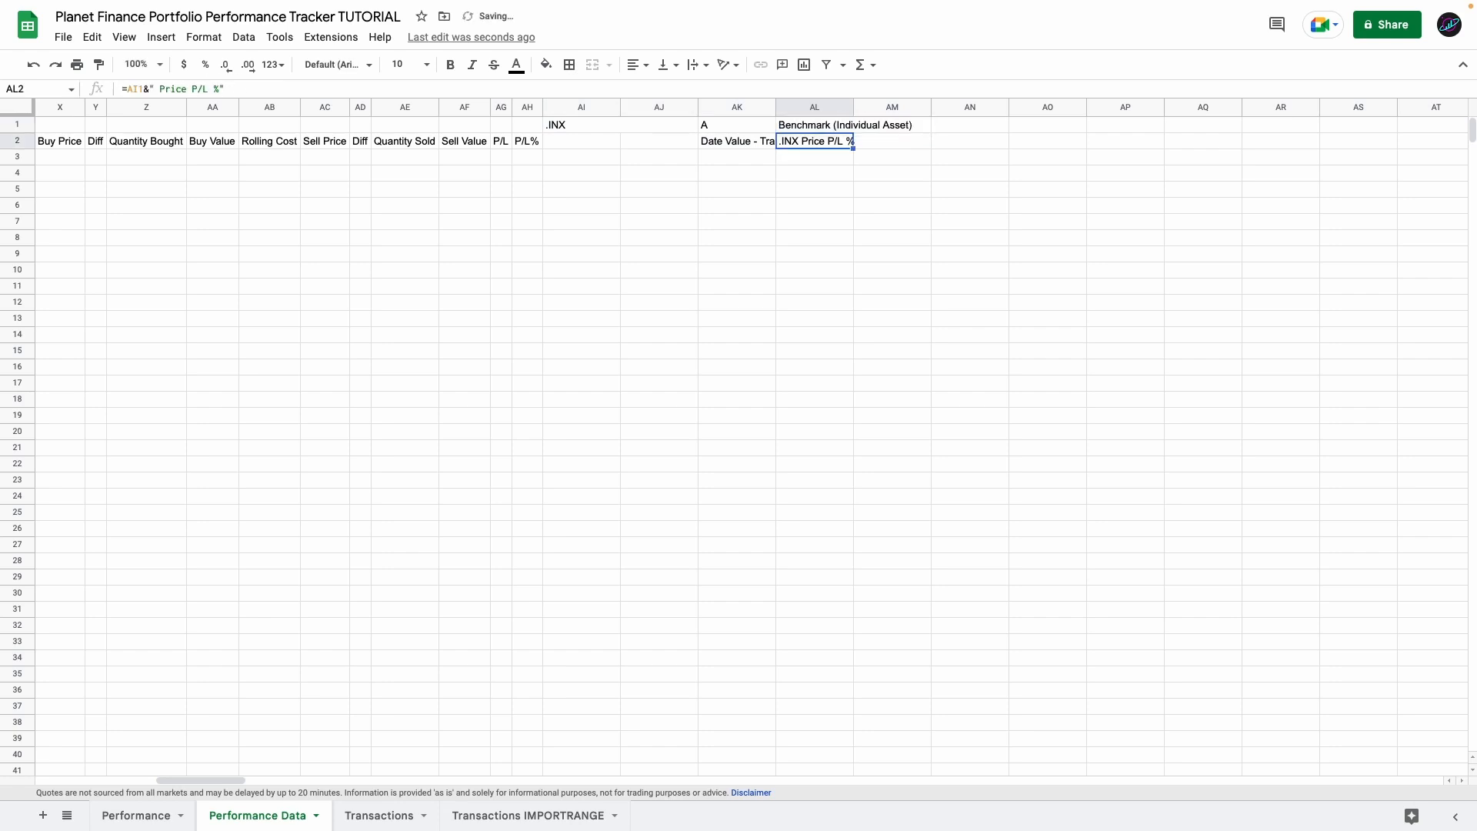
- Compare the Total Portfolio and individual-asset benchmark headers, and widen columns AK and AL to fit their header text
{"action": "scroll", "coordinate": [808, 159], "scroll_direction": "left", "scroll_amount": 15}
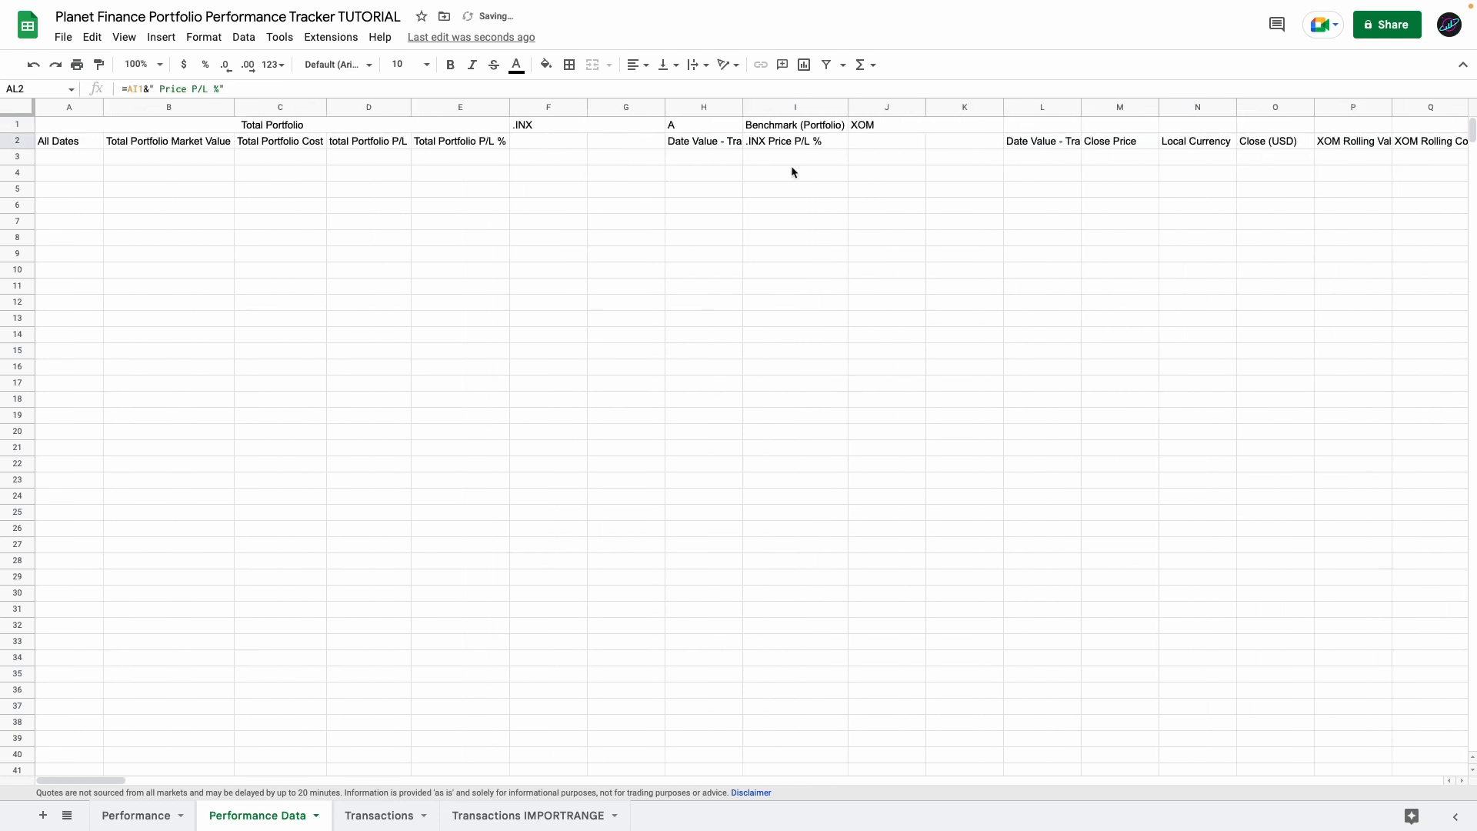
{"action": "left_click", "coordinate": [789, 151]}
{"action": "left_click", "coordinate": [254, 130]}
{"action": "scroll", "coordinate": [1221, 151], "scroll_direction": "right", "scroll_amount": 10}
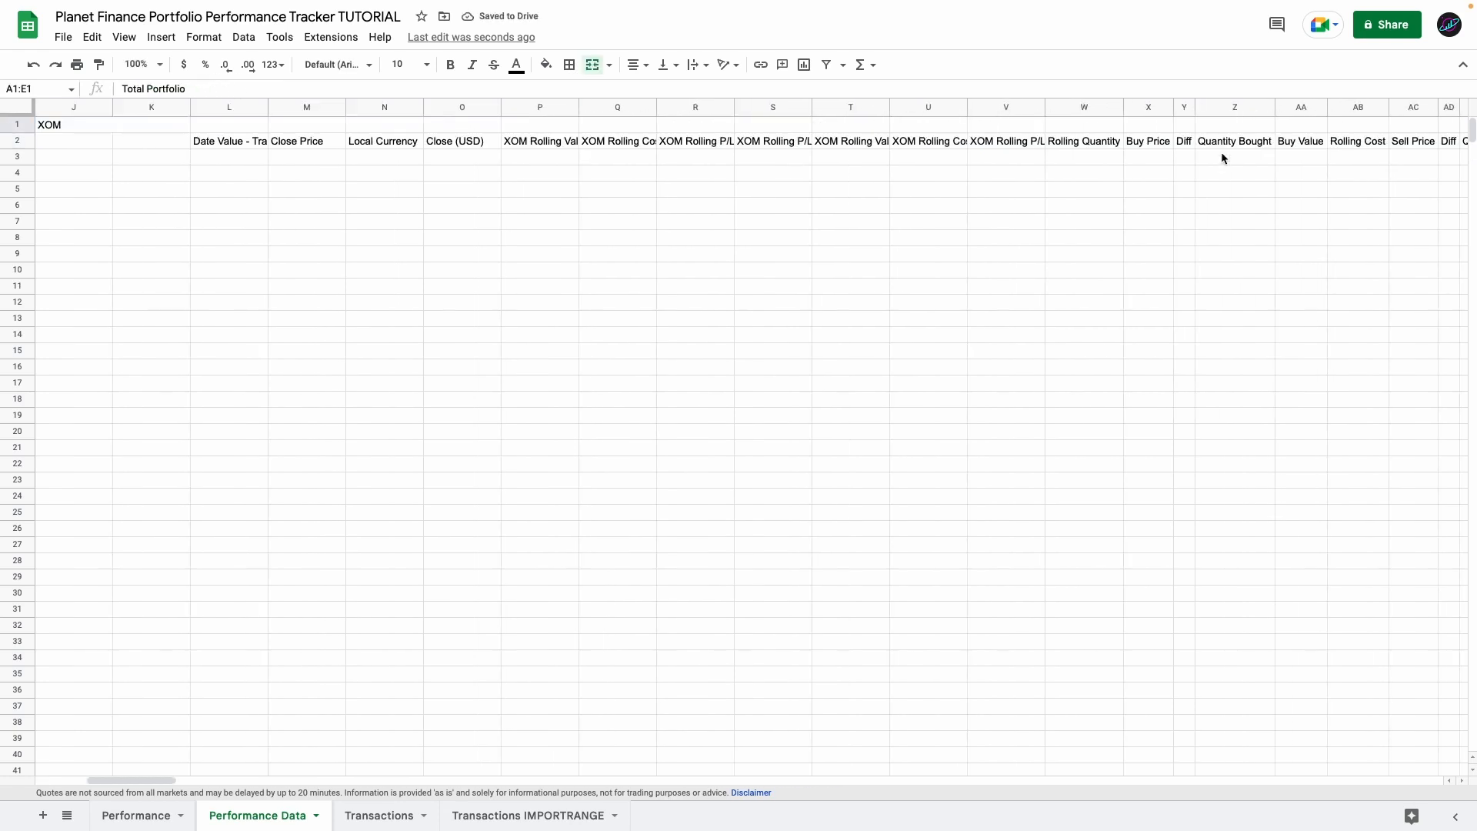
{"action": "scroll", "coordinate": [1204, 159], "scroll_direction": "right", "scroll_amount": 3}
{"action": "left_click", "coordinate": [1139, 126]}
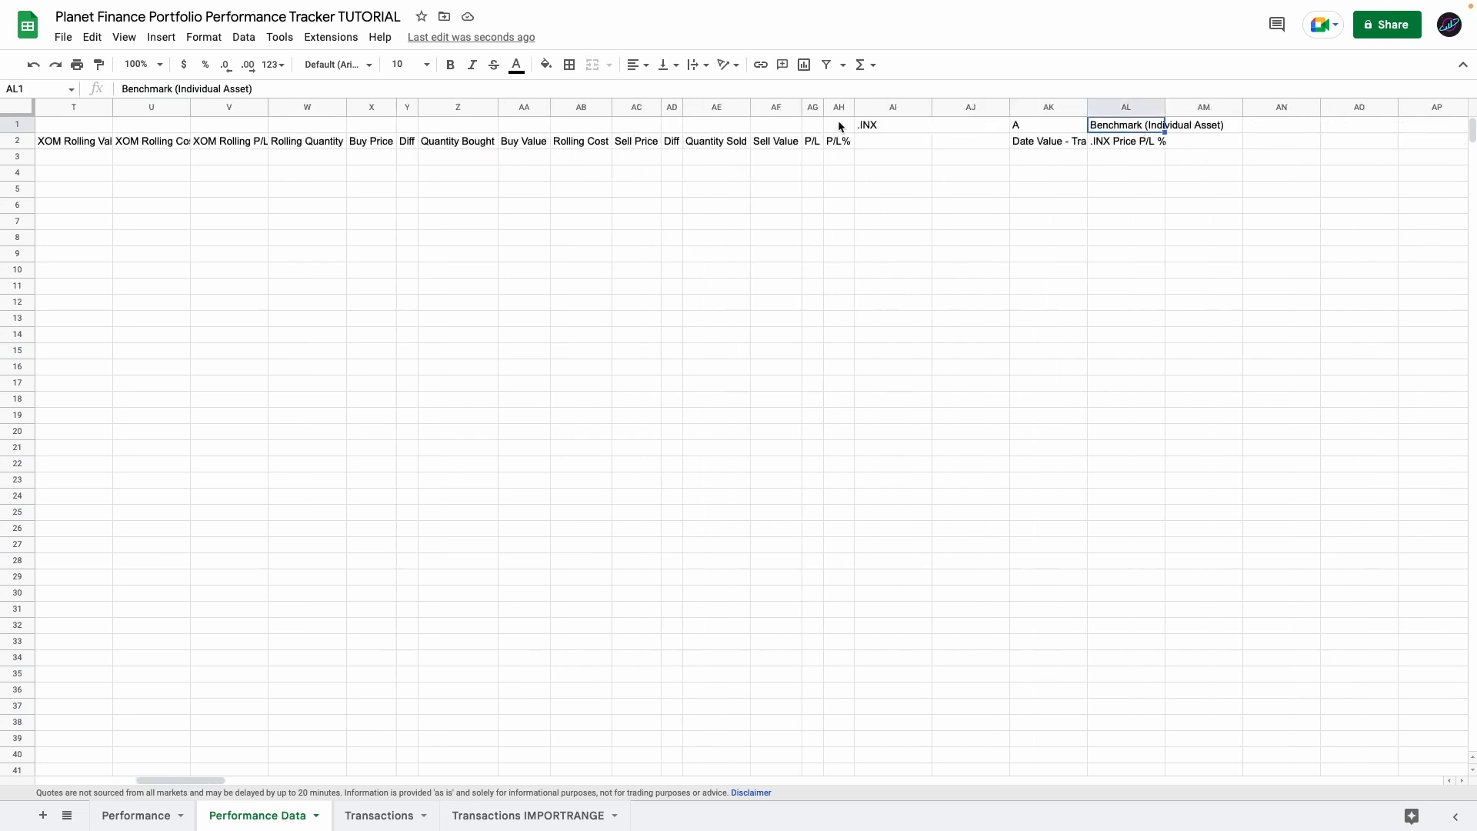
{"action": "left_click_drag", "start_coordinate": [82, 129], "coordinate": [749, 173]}
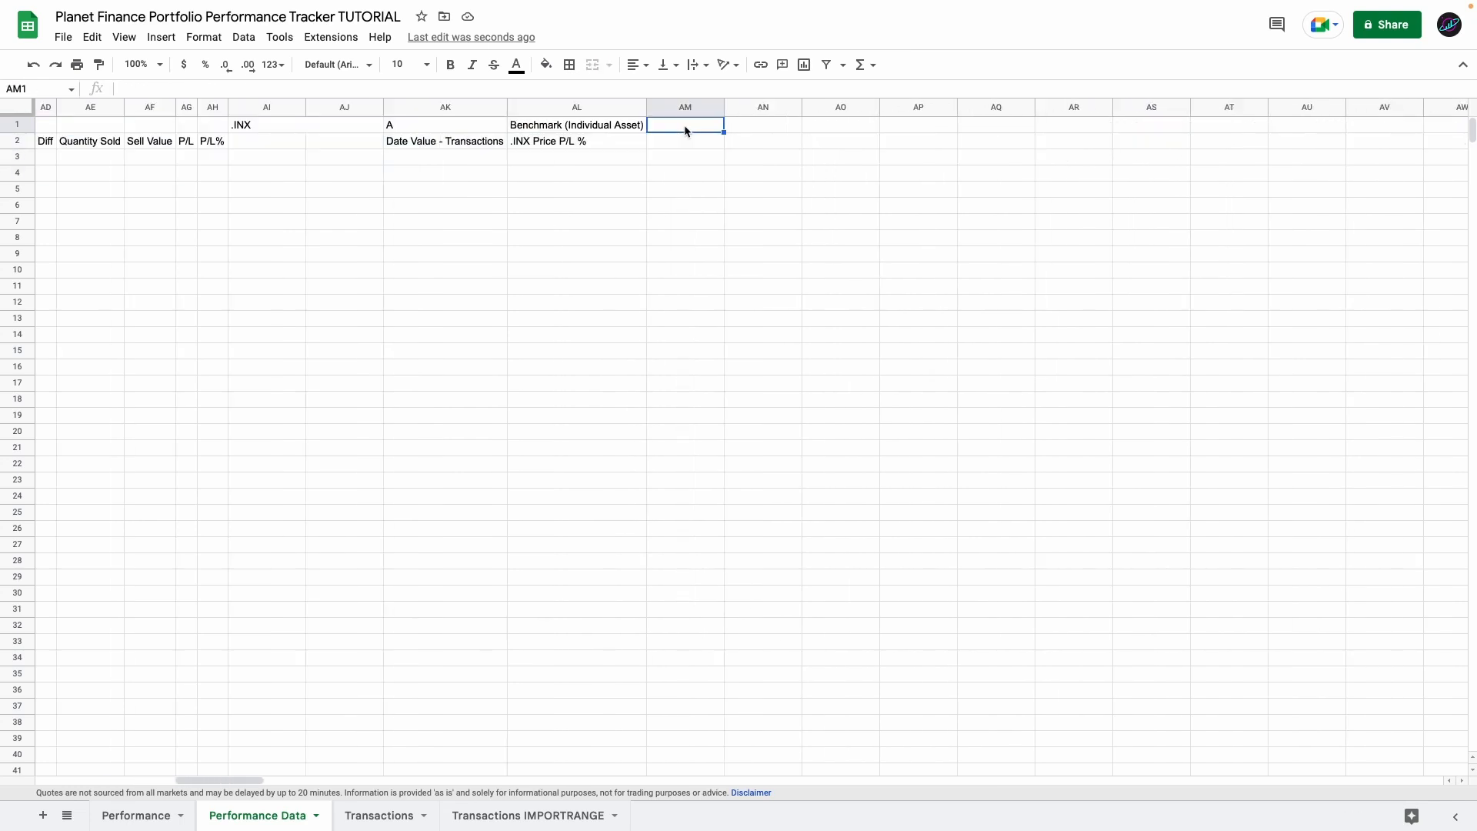
{"action": "left_click_drag", "start_coordinate": [459, 127], "coordinate": [594, 140]}
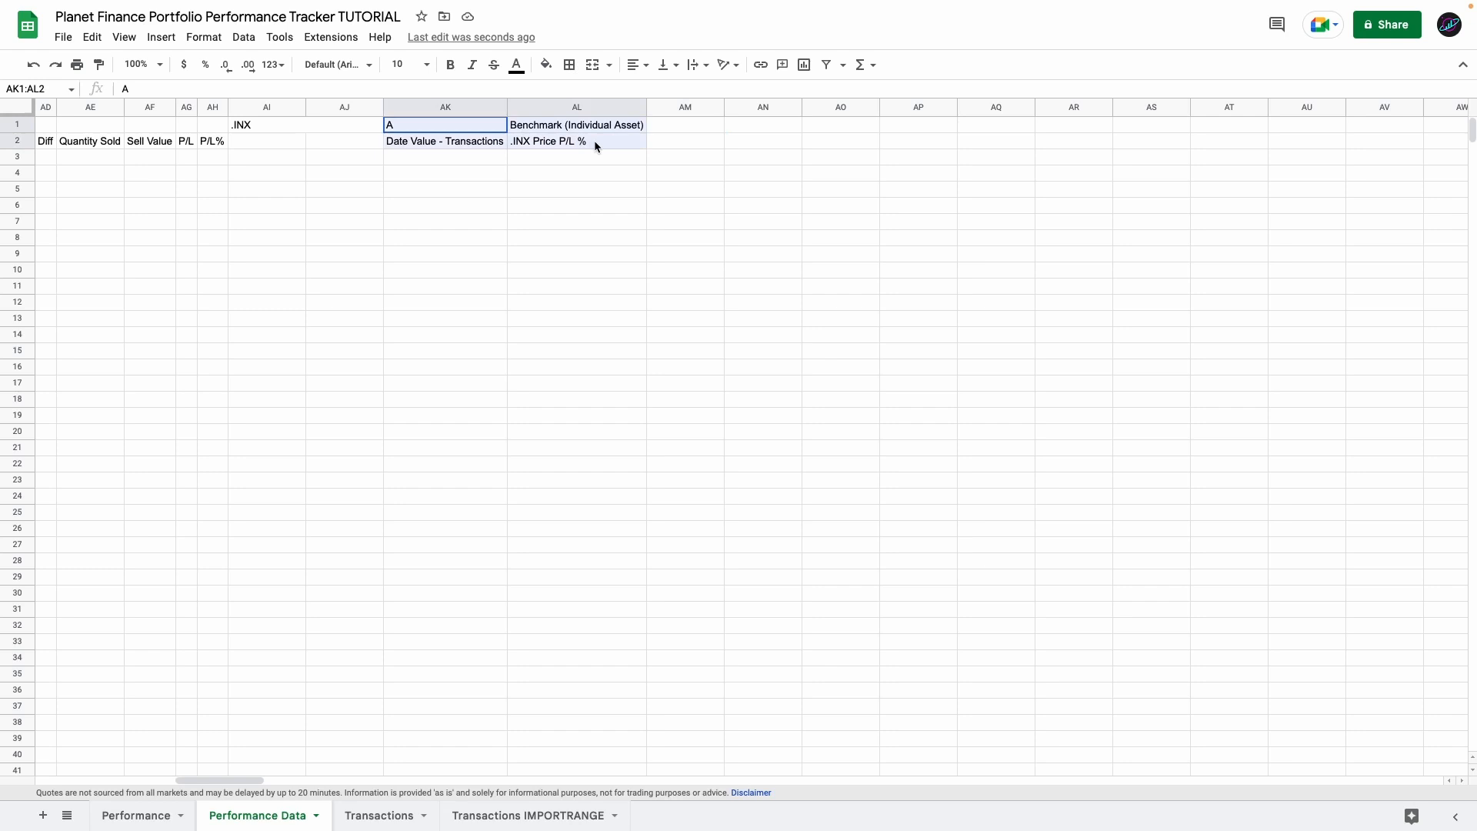
- Copy the whole XOM header block J1:AH2 into the columns starting at AM1
{"action": "left_click", "coordinate": [688, 127]}
{"action": "scroll", "coordinate": [616, 131], "scroll_direction": "left", "scroll_amount": 10}
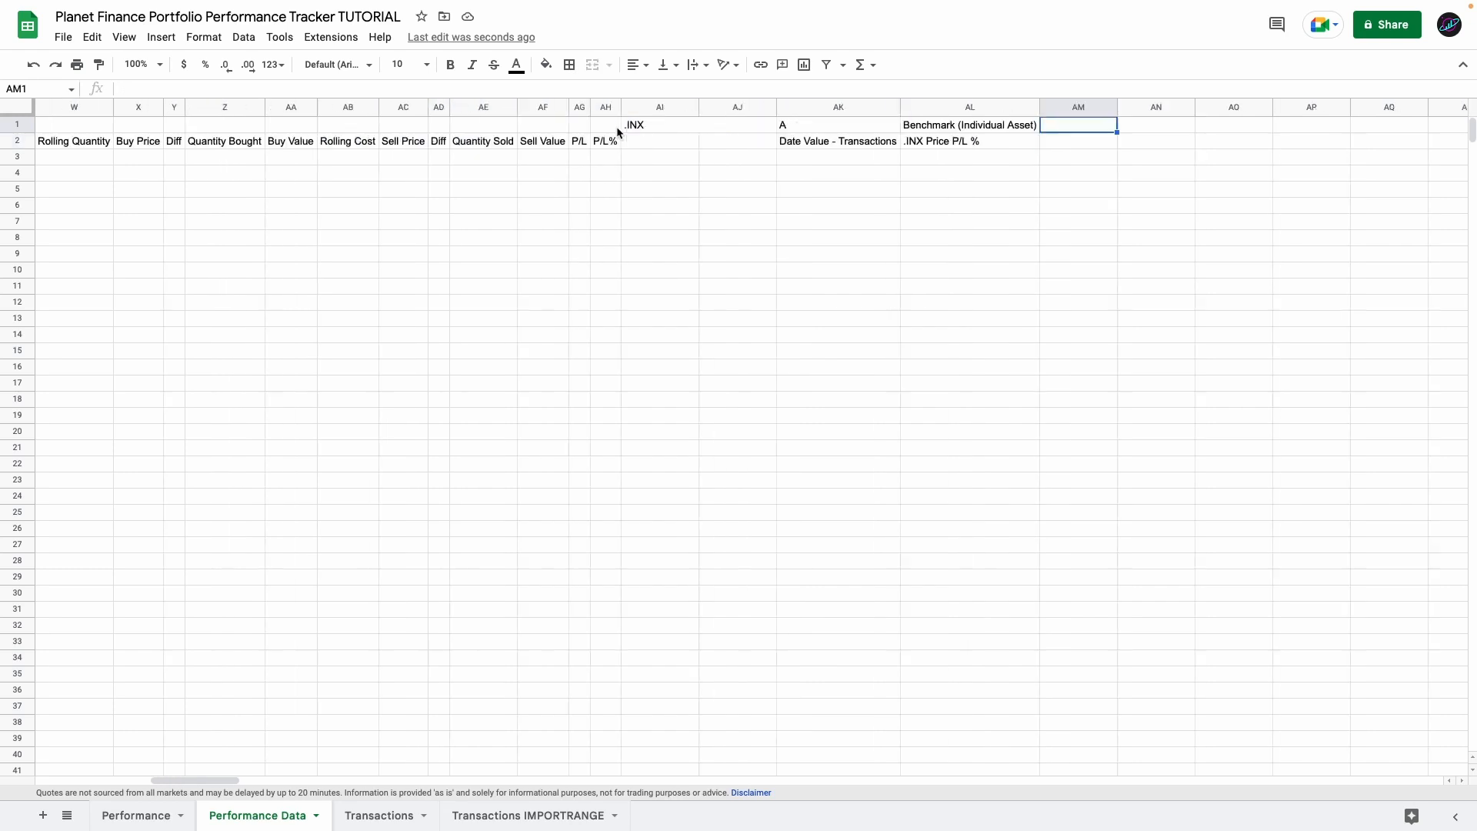
{"action": "scroll", "coordinate": [564, 139], "scroll_direction": "left", "scroll_amount": 8}
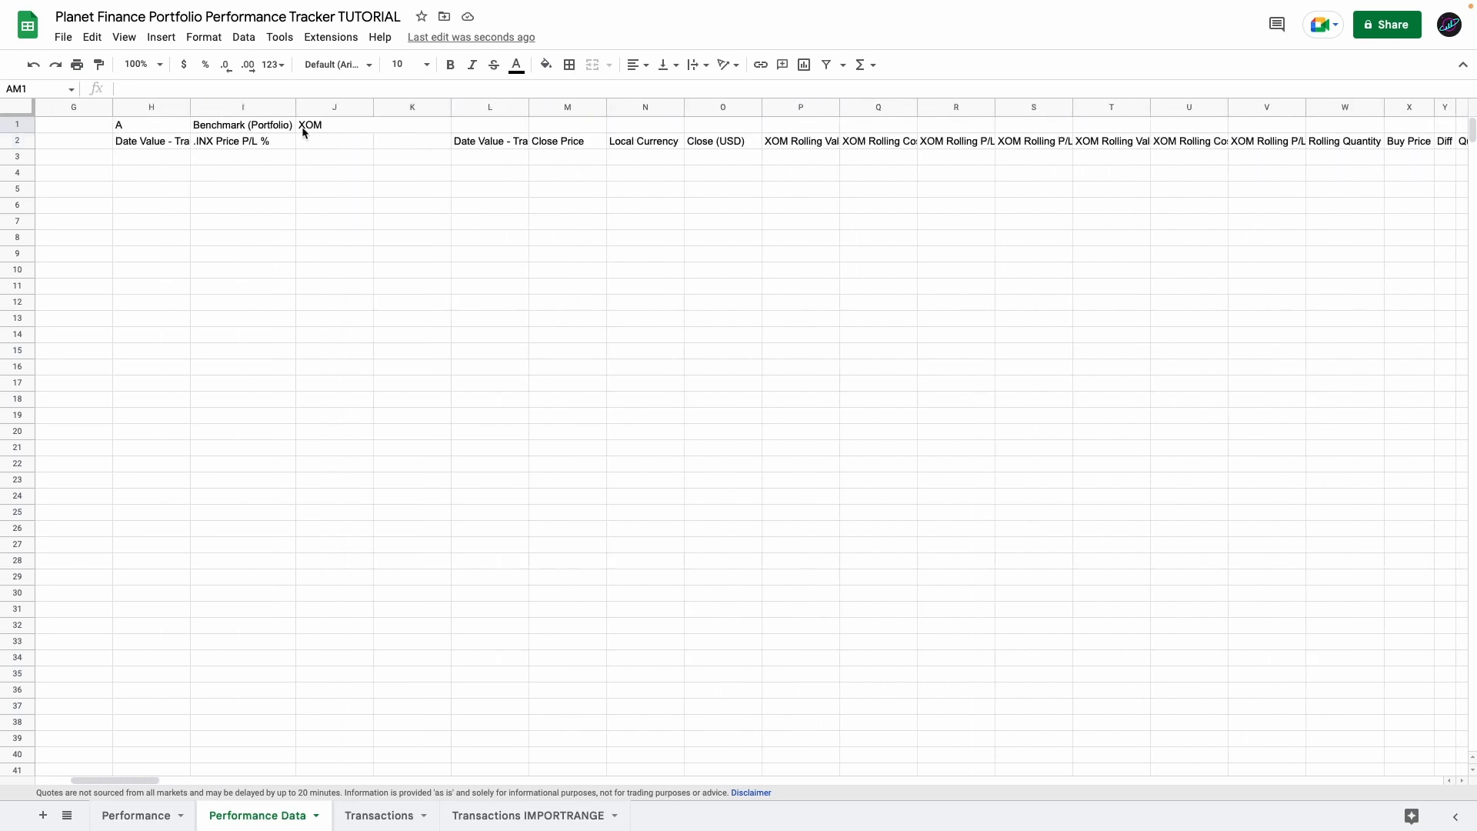
{"action": "left_click", "coordinate": [312, 128]}
{"action": "left_click_drag", "start_coordinate": [311, 128], "coordinate": [910, 146]}
{"action": "scroll", "coordinate": [649, 141], "scroll_direction": "right", "scroll_amount": 6}
{"action": "scroll", "coordinate": [662, 146], "scroll_direction": "right", "scroll_amount": 6}
{"action": "key", "text": "ctrl+c"}
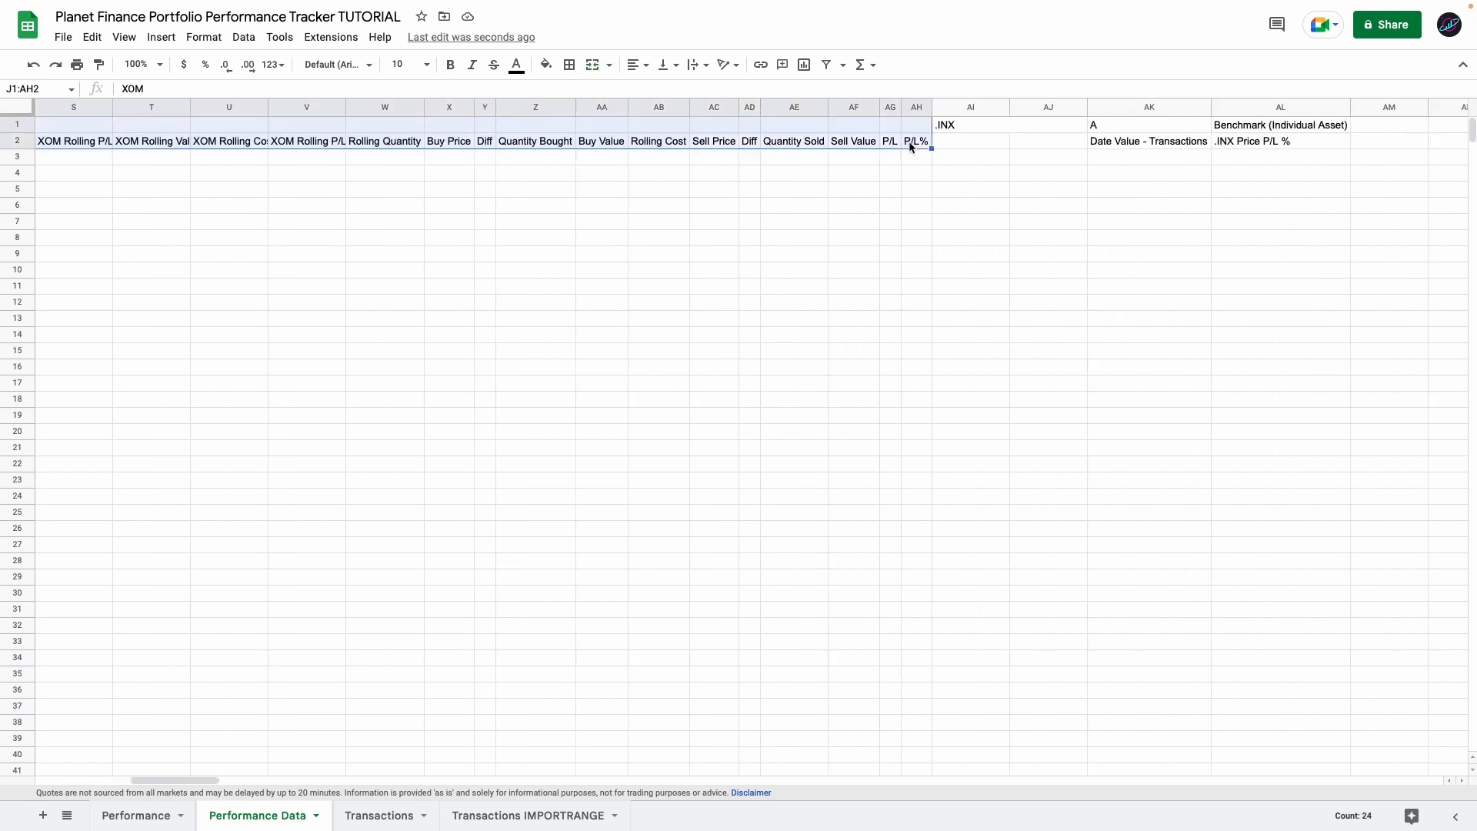
{"action": "scroll", "coordinate": [900, 148], "scroll_direction": "right", "scroll_amount": 8}
{"action": "left_click", "coordinate": [687, 124]}
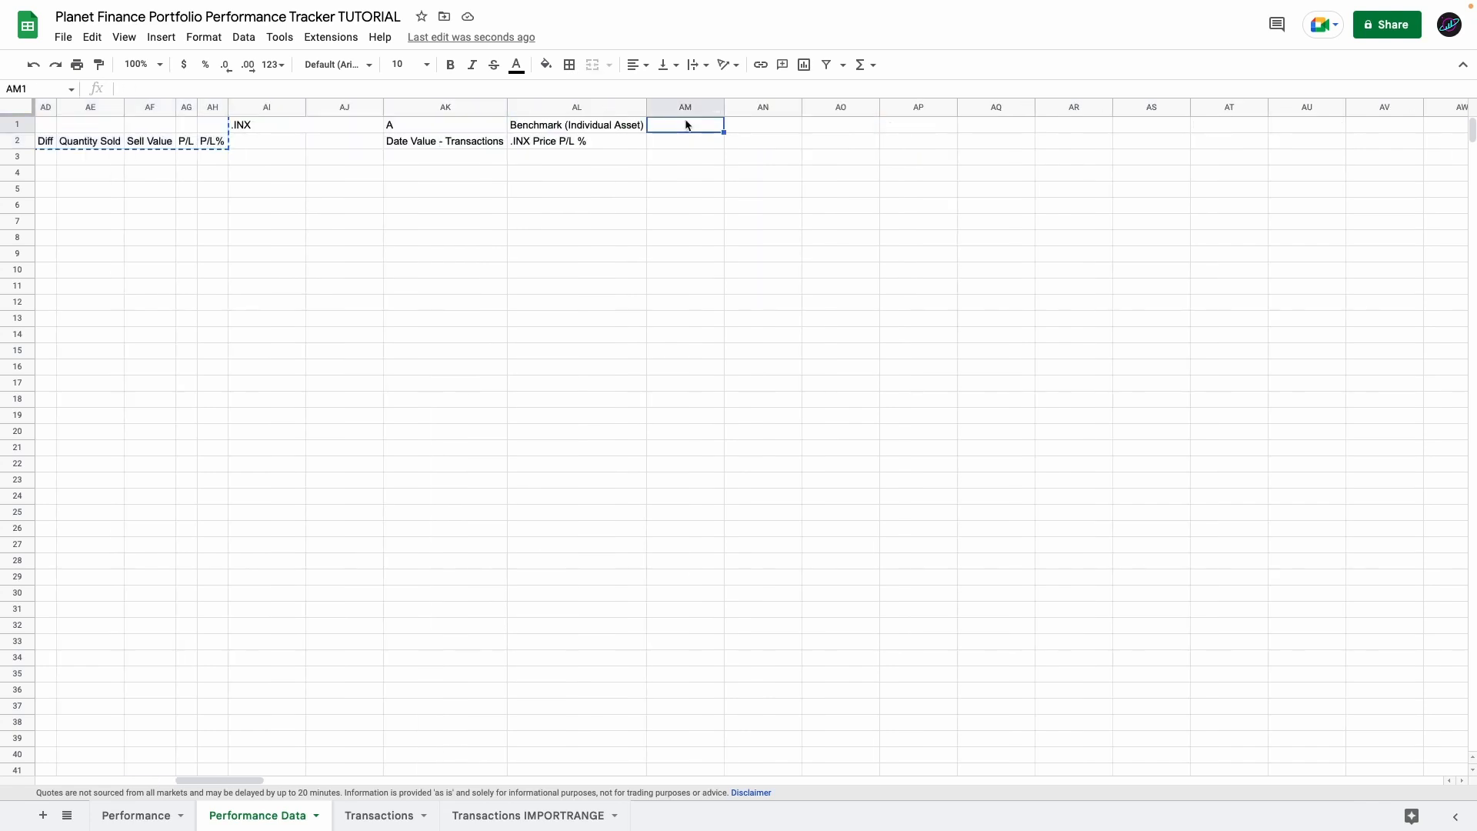
{"action": "key", "text": "ctrl+v"}
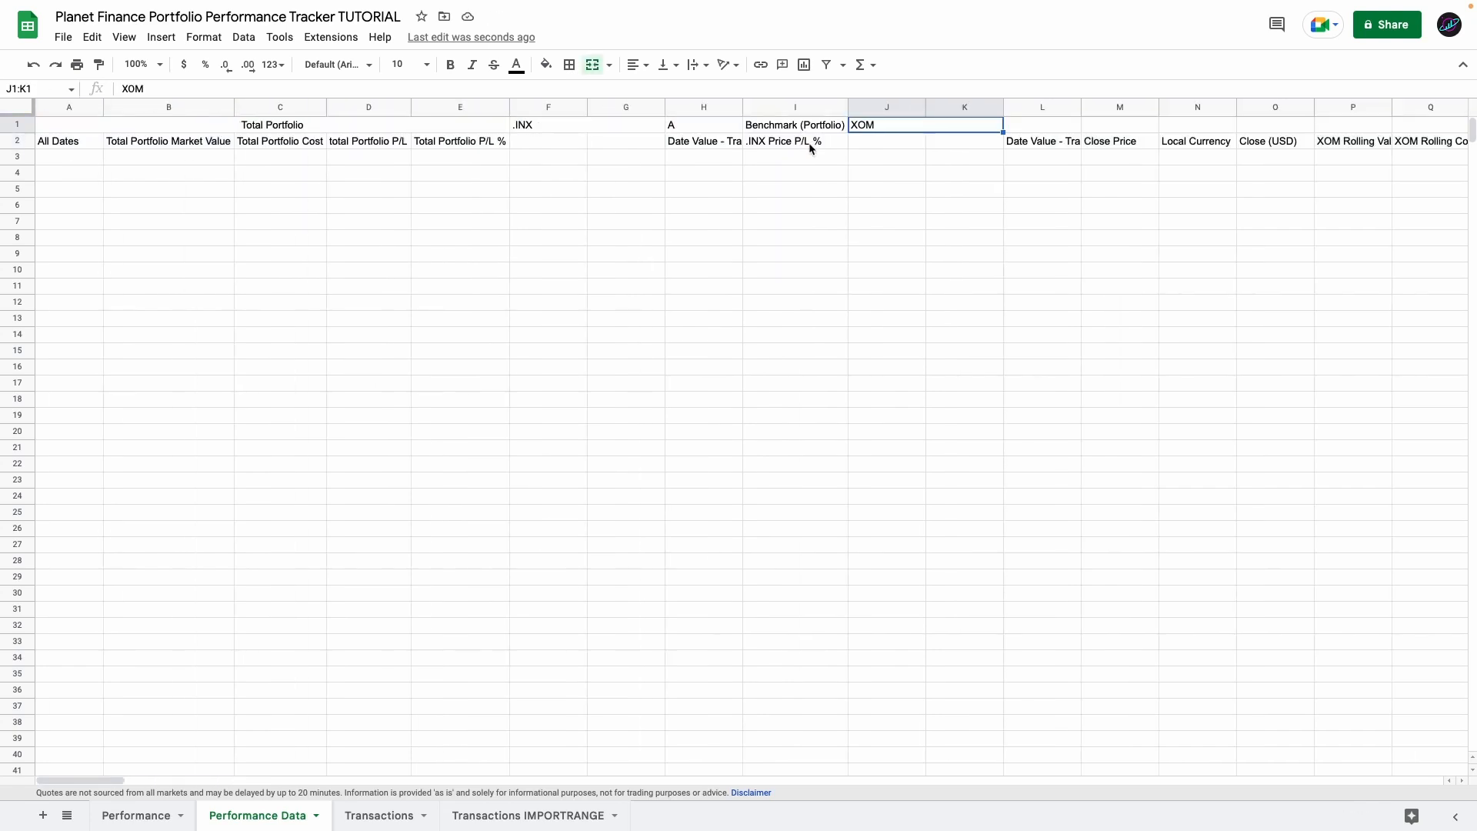
- Enter A in L1 above the XOM block's Date Value - Transactions header
{"action": "scroll", "coordinate": [812, 148], "scroll_direction": "right", "scroll_amount": 4}
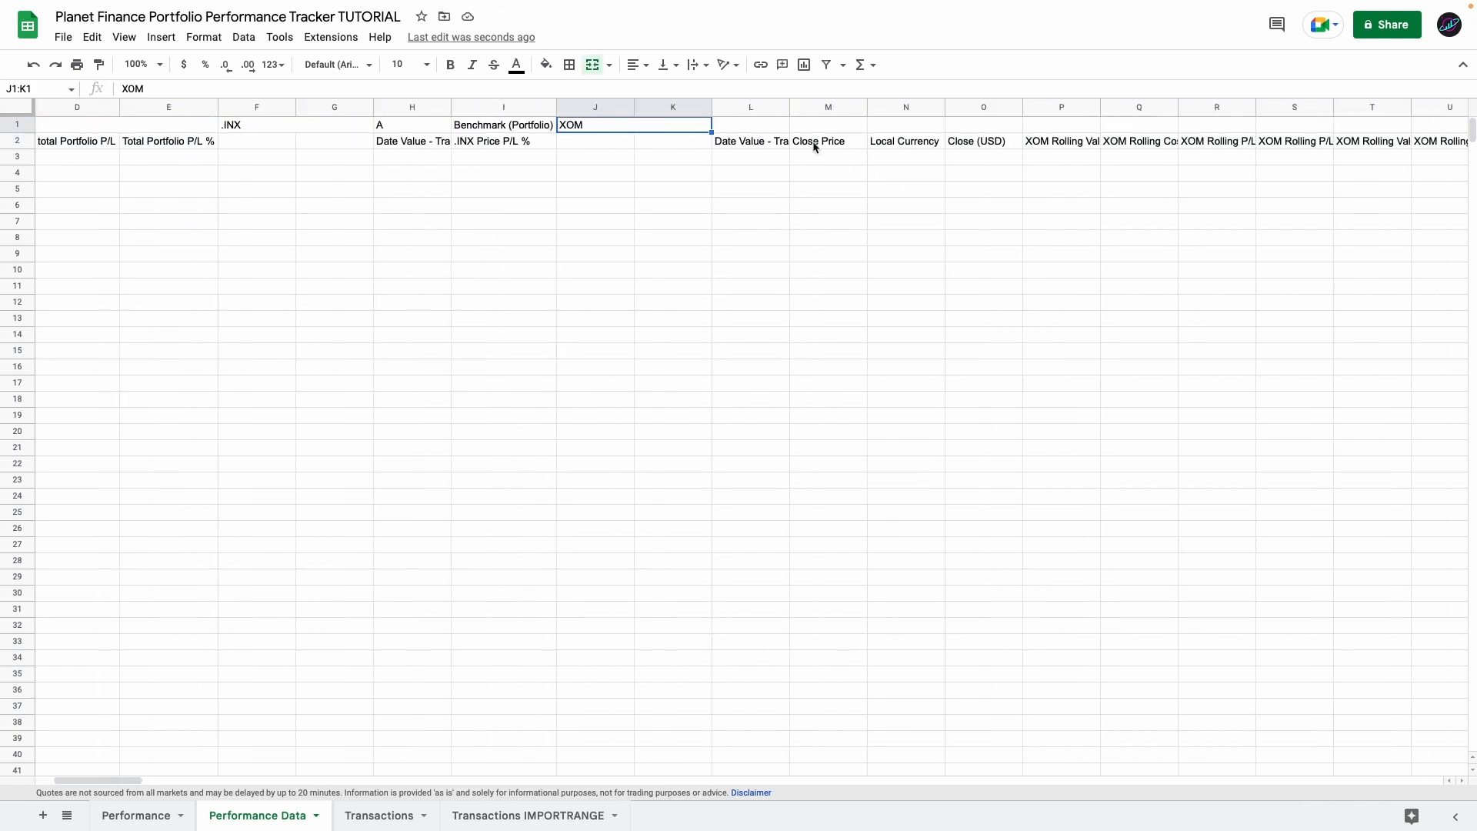
{"action": "left_click", "coordinate": [764, 127]}
{"action": "type", "text": "A"}
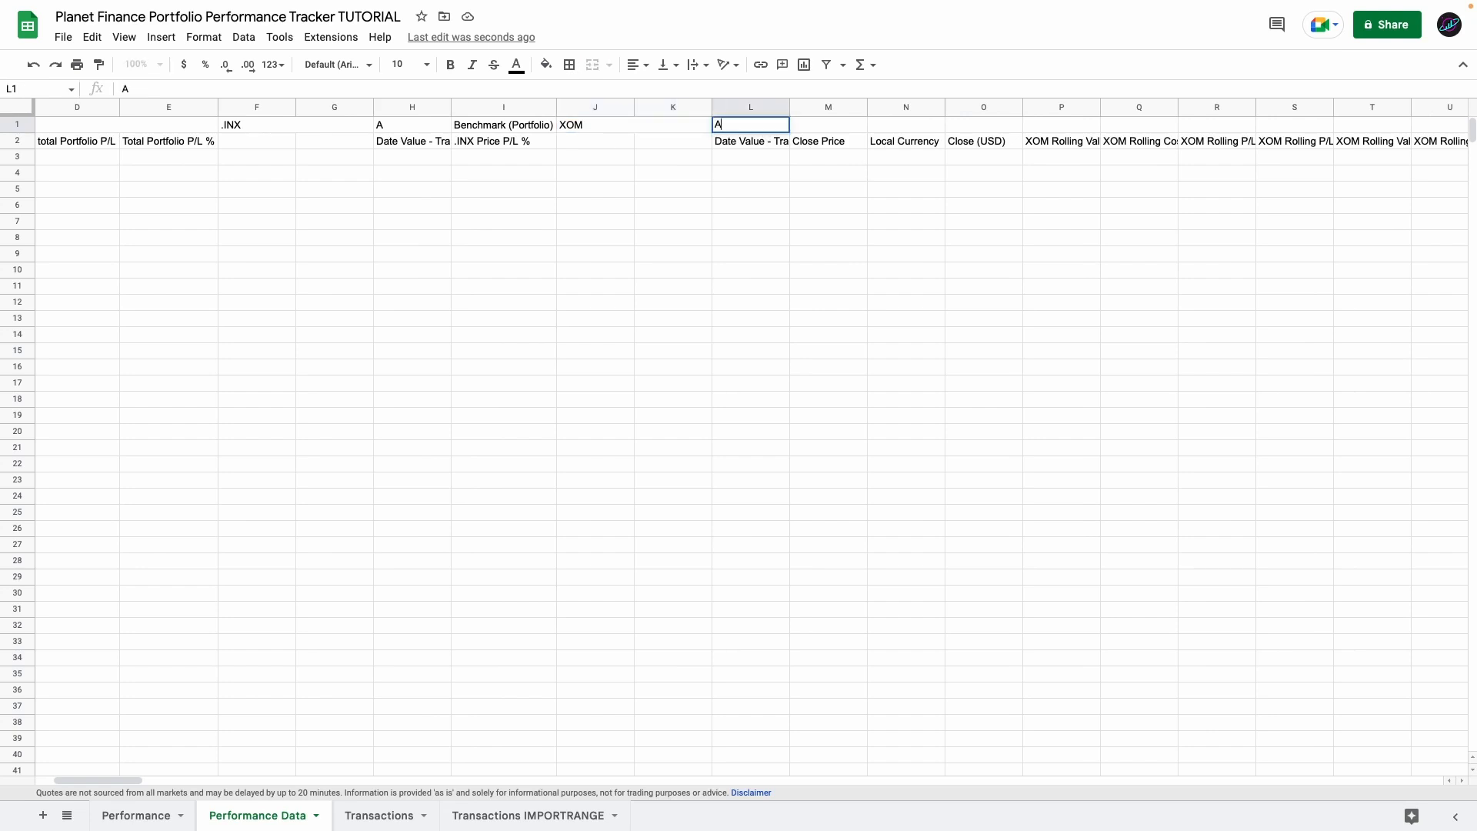
{"action": "key", "text": "Return"}
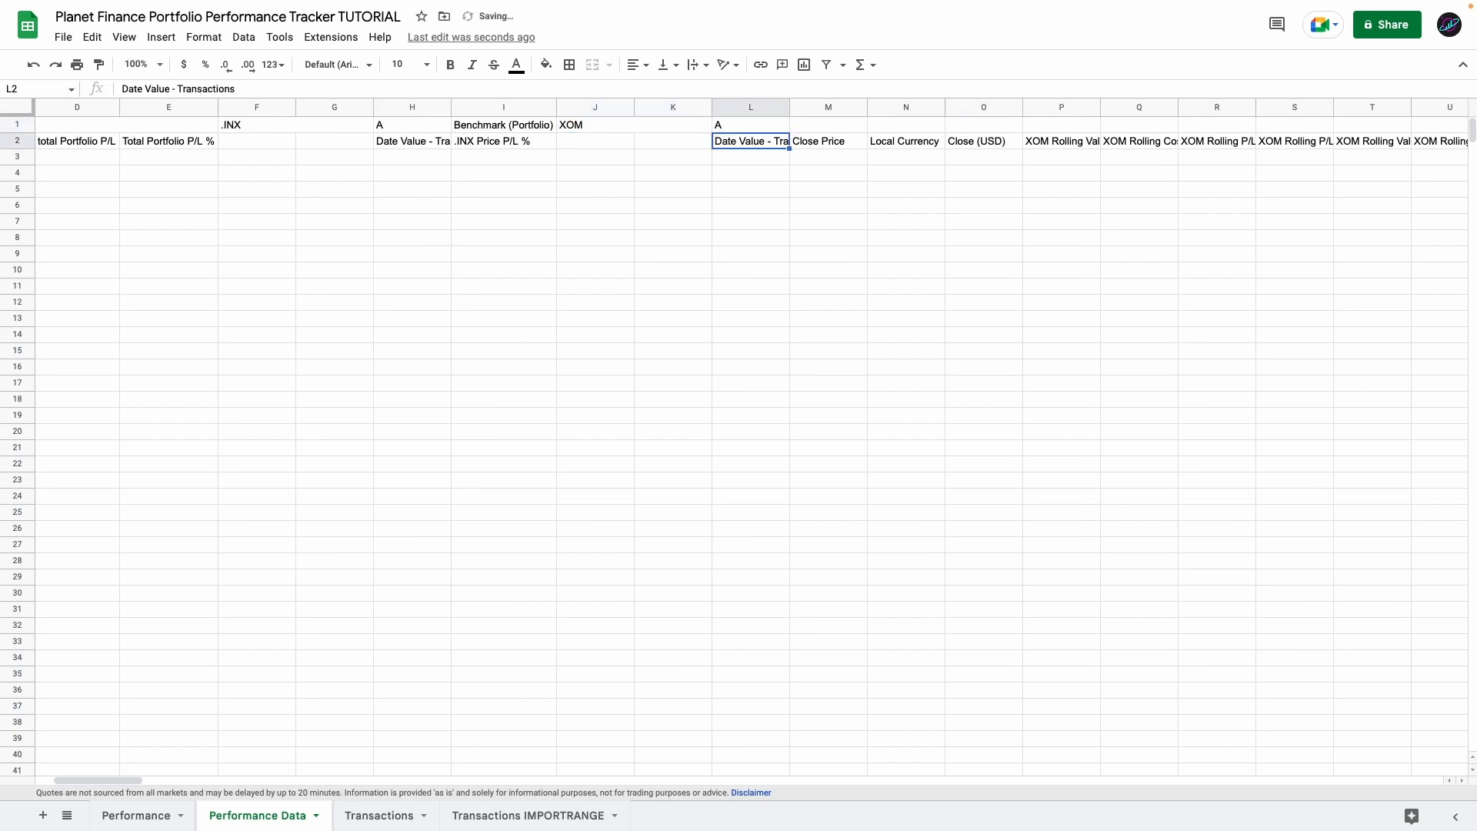
- Enter A in AO1 above the AAPL block's Date Value - Transactions header, matching H1 and AK1
{"action": "left_click", "coordinate": [395, 124]}
{"action": "scroll", "coordinate": [718, 150], "scroll_direction": "right", "scroll_amount": 10}
{"action": "scroll", "coordinate": [718, 150], "scroll_direction": "right", "scroll_amount": 5}
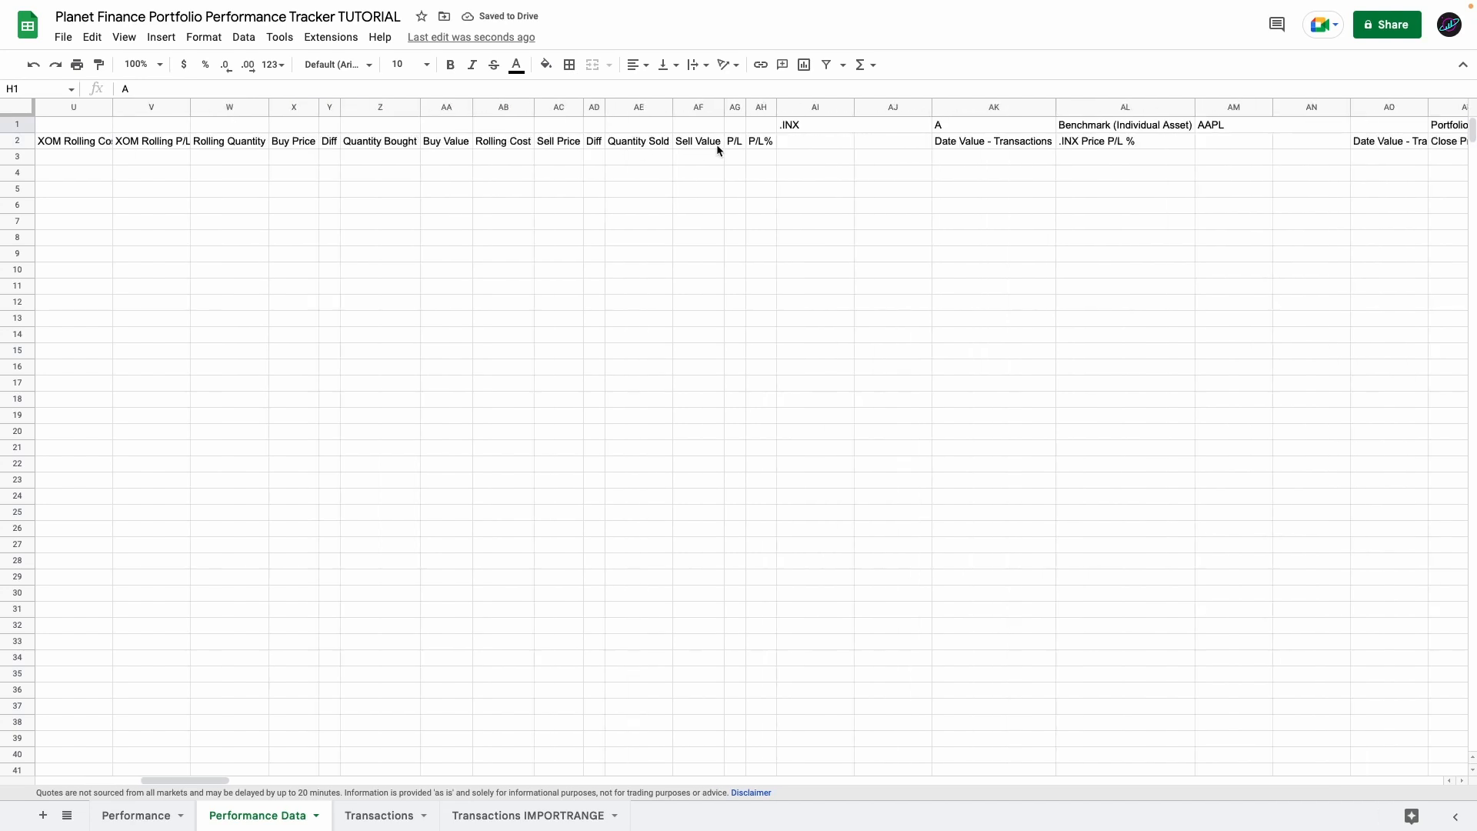
{"action": "left_click", "coordinate": [698, 133]}
{"action": "scroll", "coordinate": [688, 135], "scroll_direction": "right", "scroll_amount": 5}
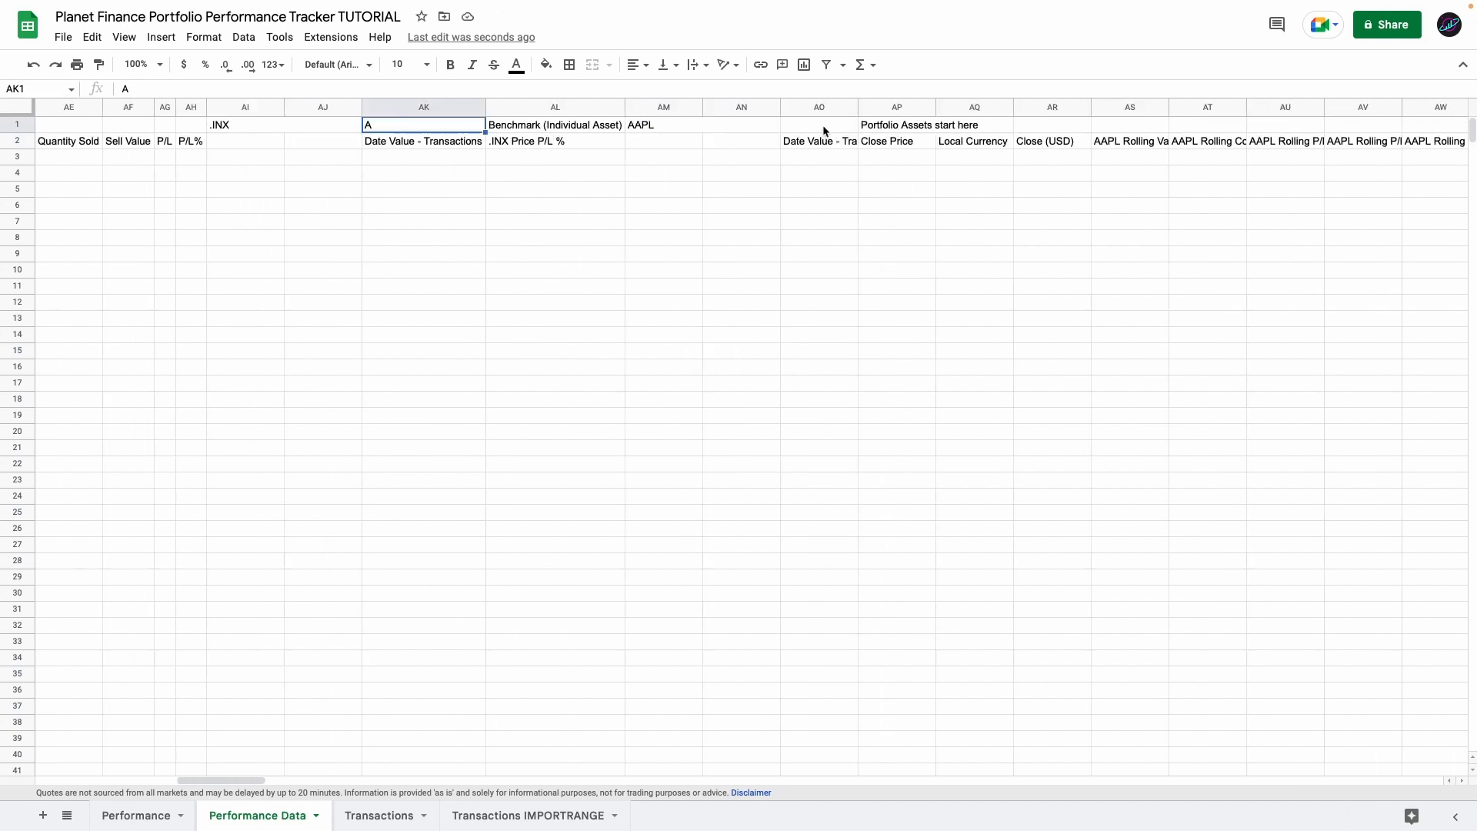
{"action": "left_click", "coordinate": [823, 130]}
{"action": "type", "text": "A"}
{"action": "key", "text": "Return"}
{"action": "left_click", "coordinate": [809, 129]}
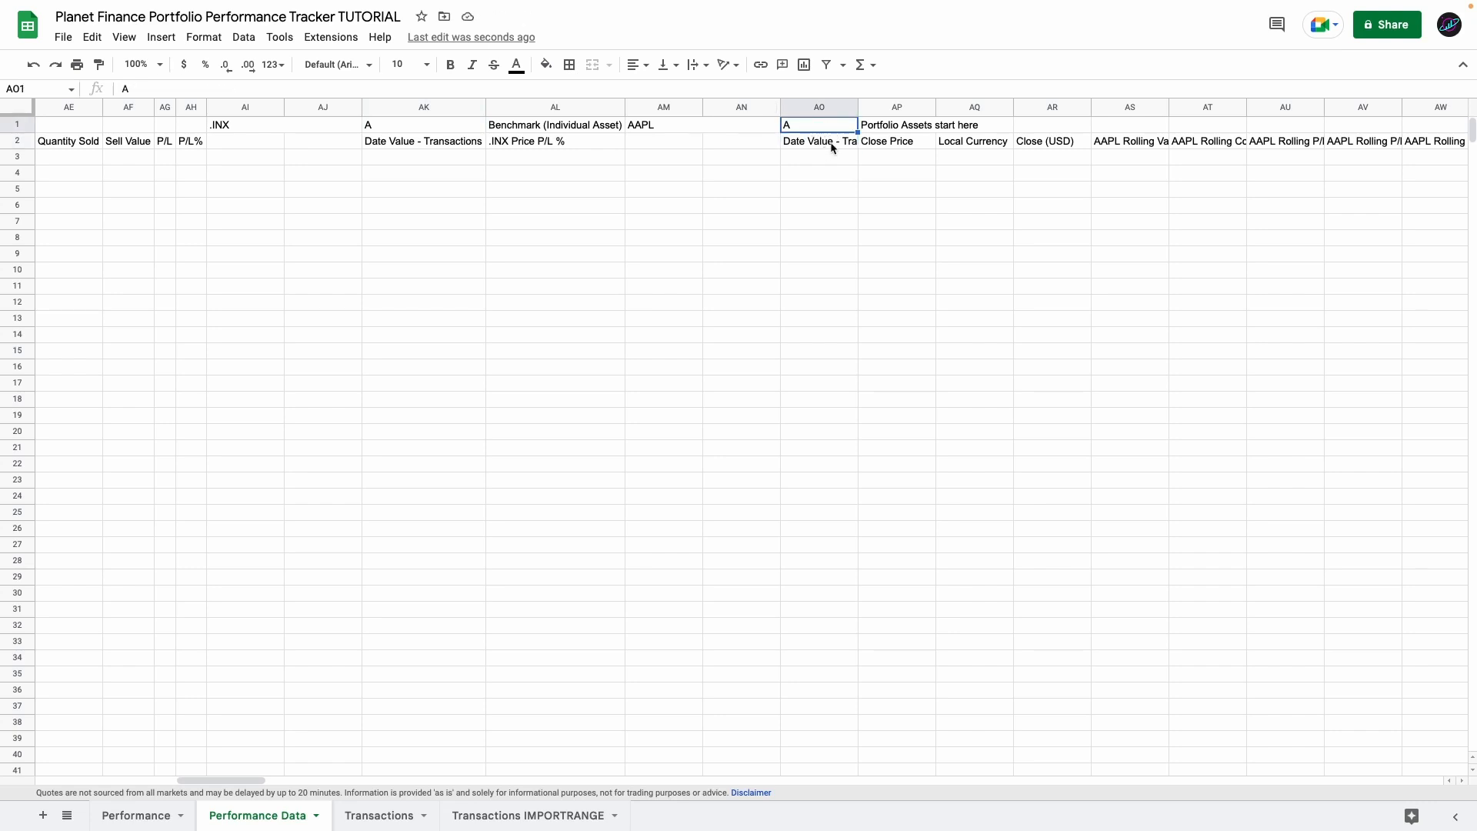
- Review the header layout from the Total Portfolio columns through the last AAPL column, BK
{"action": "scroll", "coordinate": [312, 195], "scroll_direction": "left", "scroll_amount": 15}
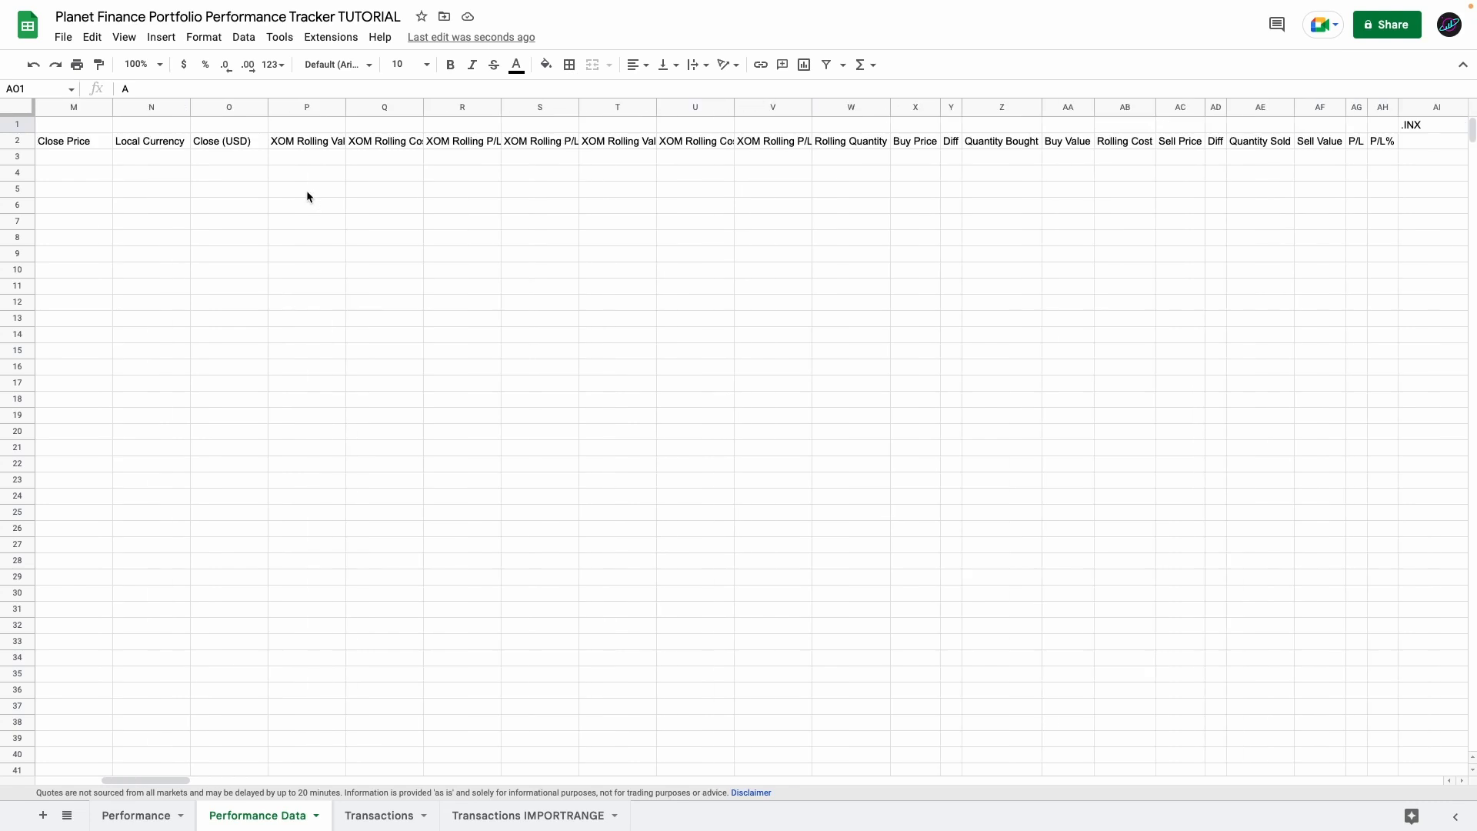
{"action": "left_click_drag", "start_coordinate": [245, 124], "coordinate": [269, 372]}
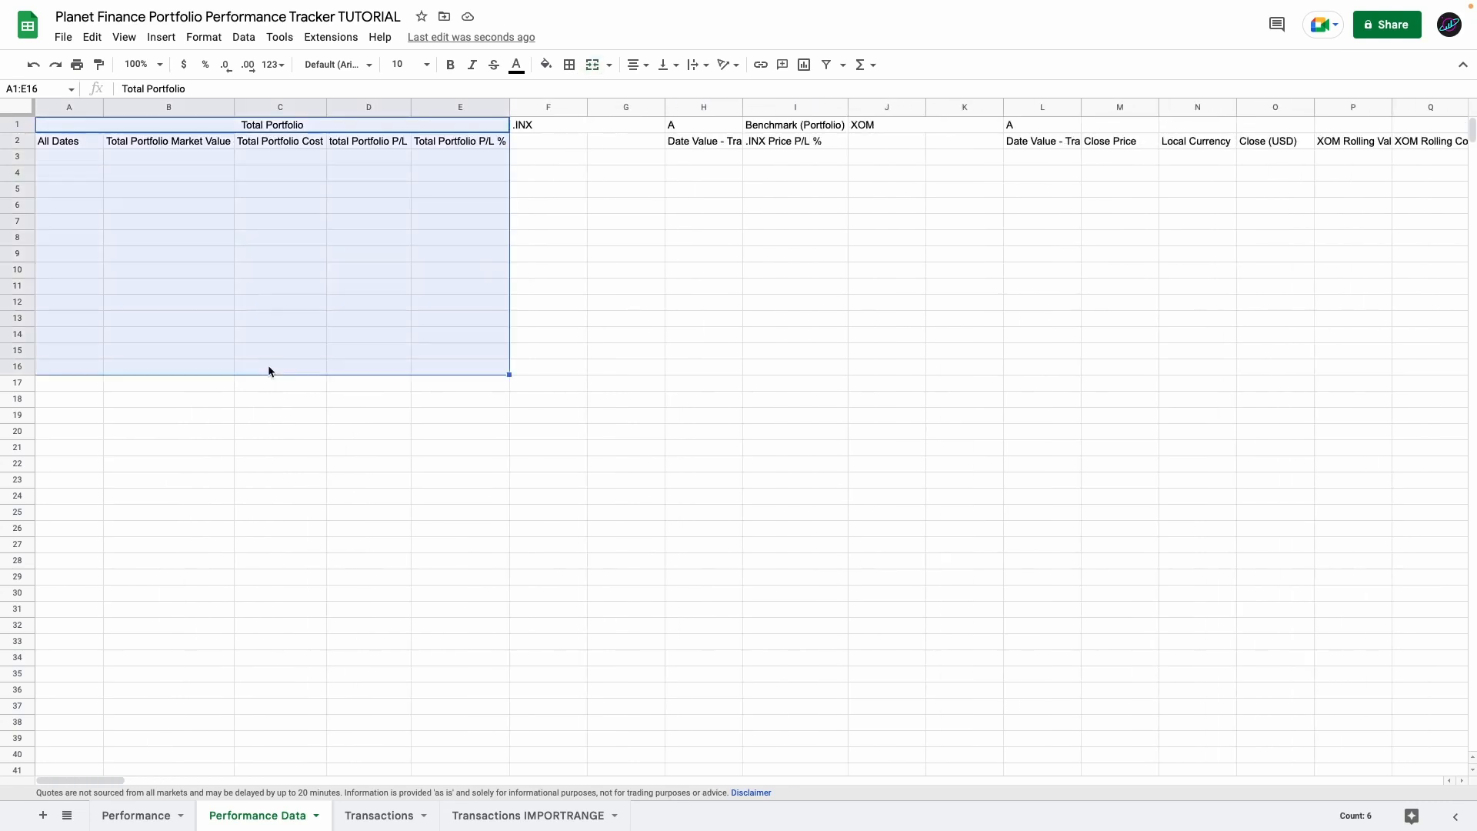
{"action": "left_click", "coordinate": [386, 128]}
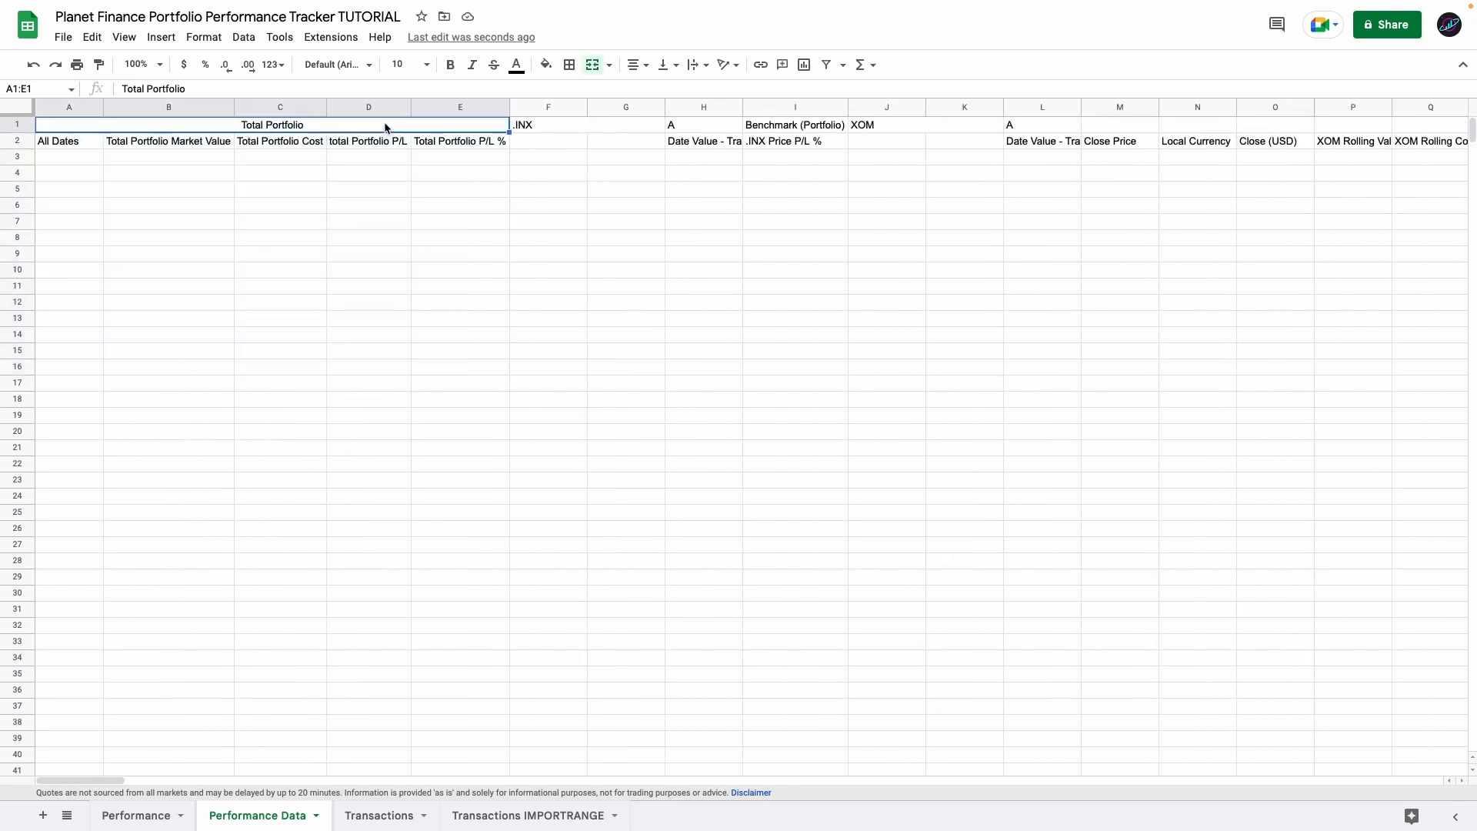
{"action": "scroll", "coordinate": [641, 244], "scroll_direction": "right", "scroll_amount": 20}
{"action": "left_click", "coordinate": [648, 223]}
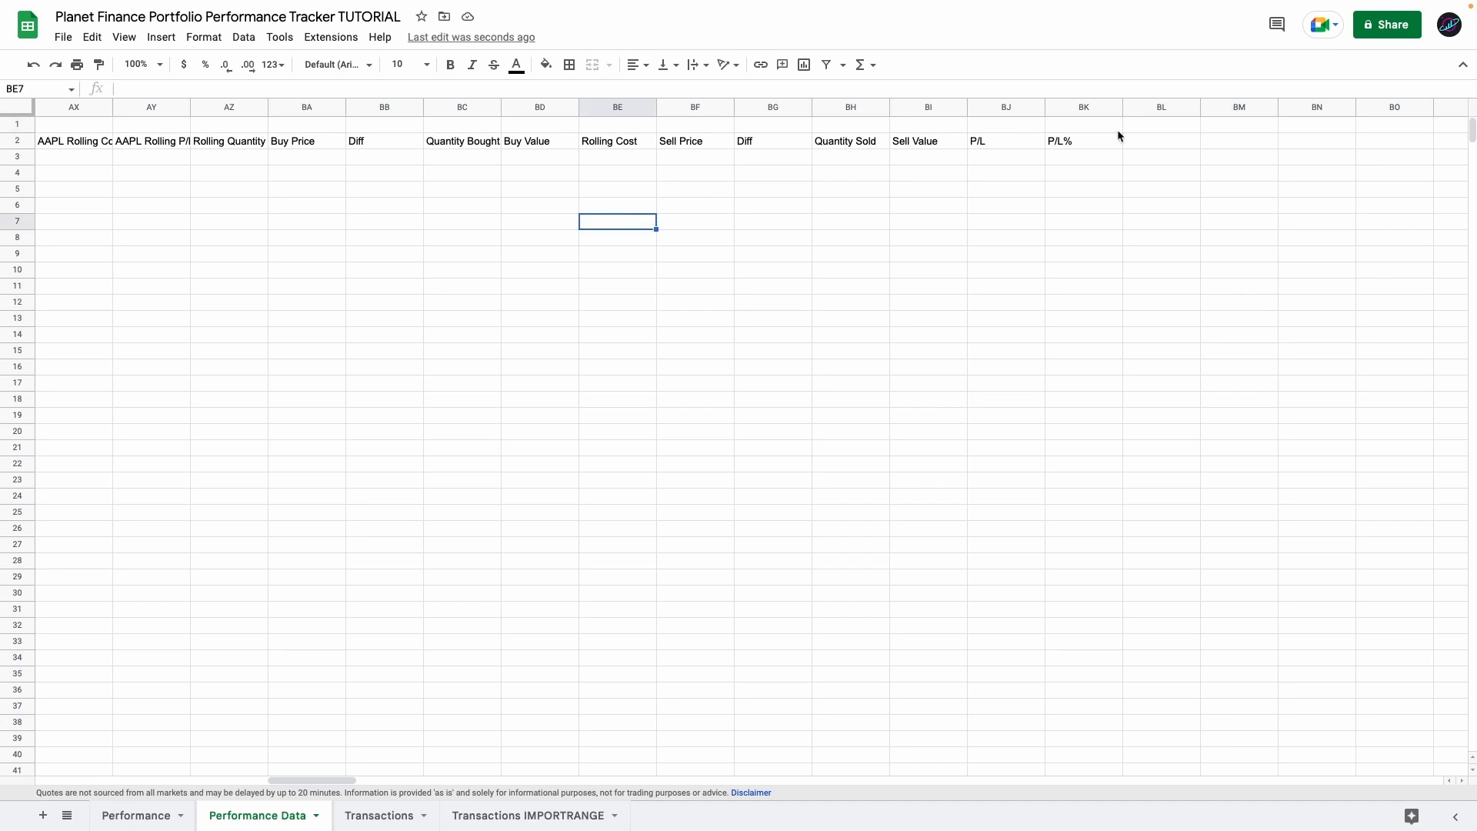
{"action": "left_click", "coordinate": [1091, 144]}
{"action": "scroll", "coordinate": [958, 184], "scroll_direction": "left", "scroll_amount": 15}
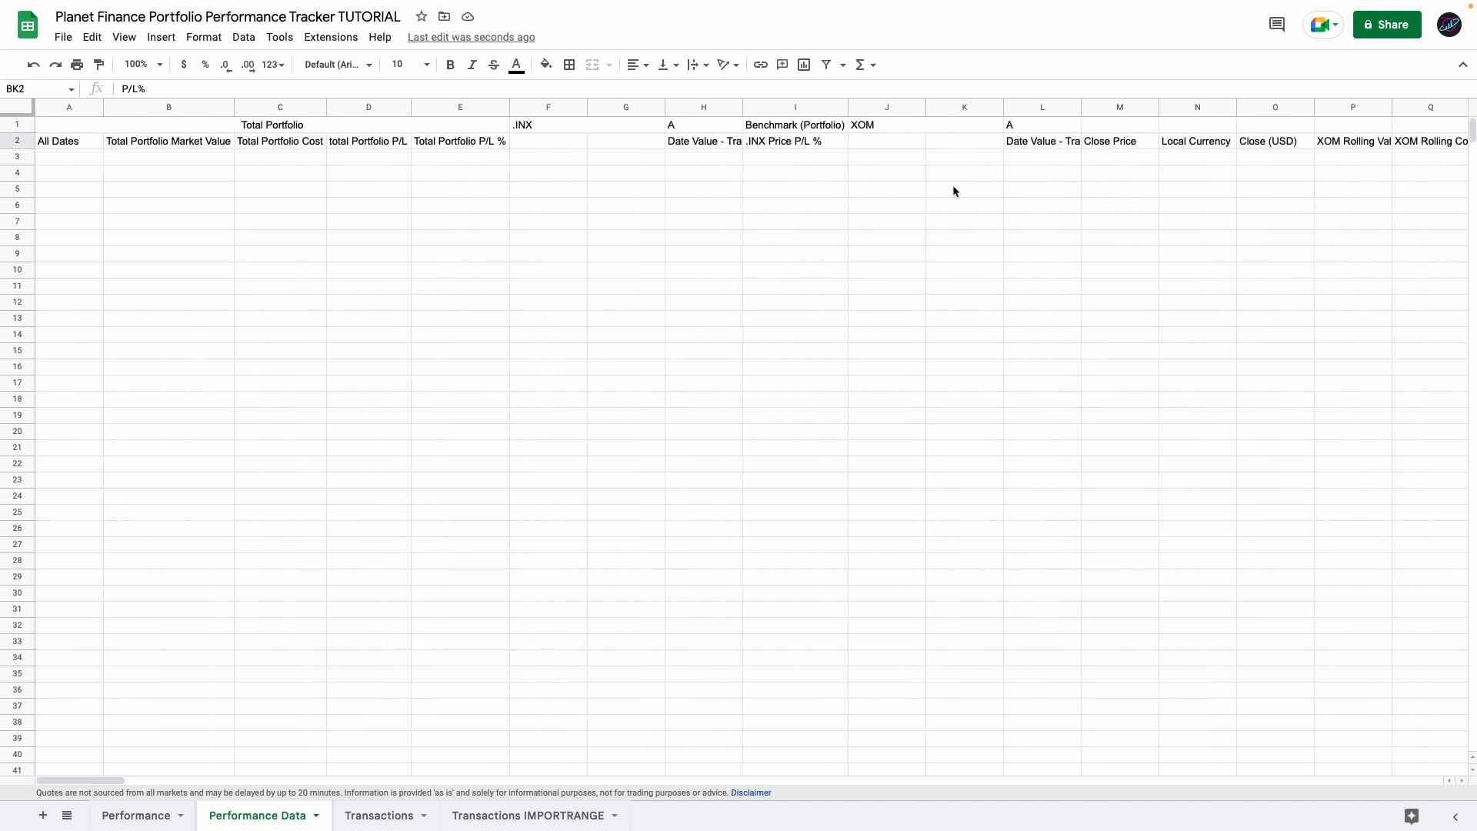
{"action": "scroll", "coordinate": [952, 189], "scroll_direction": "right", "scroll_amount": 15}
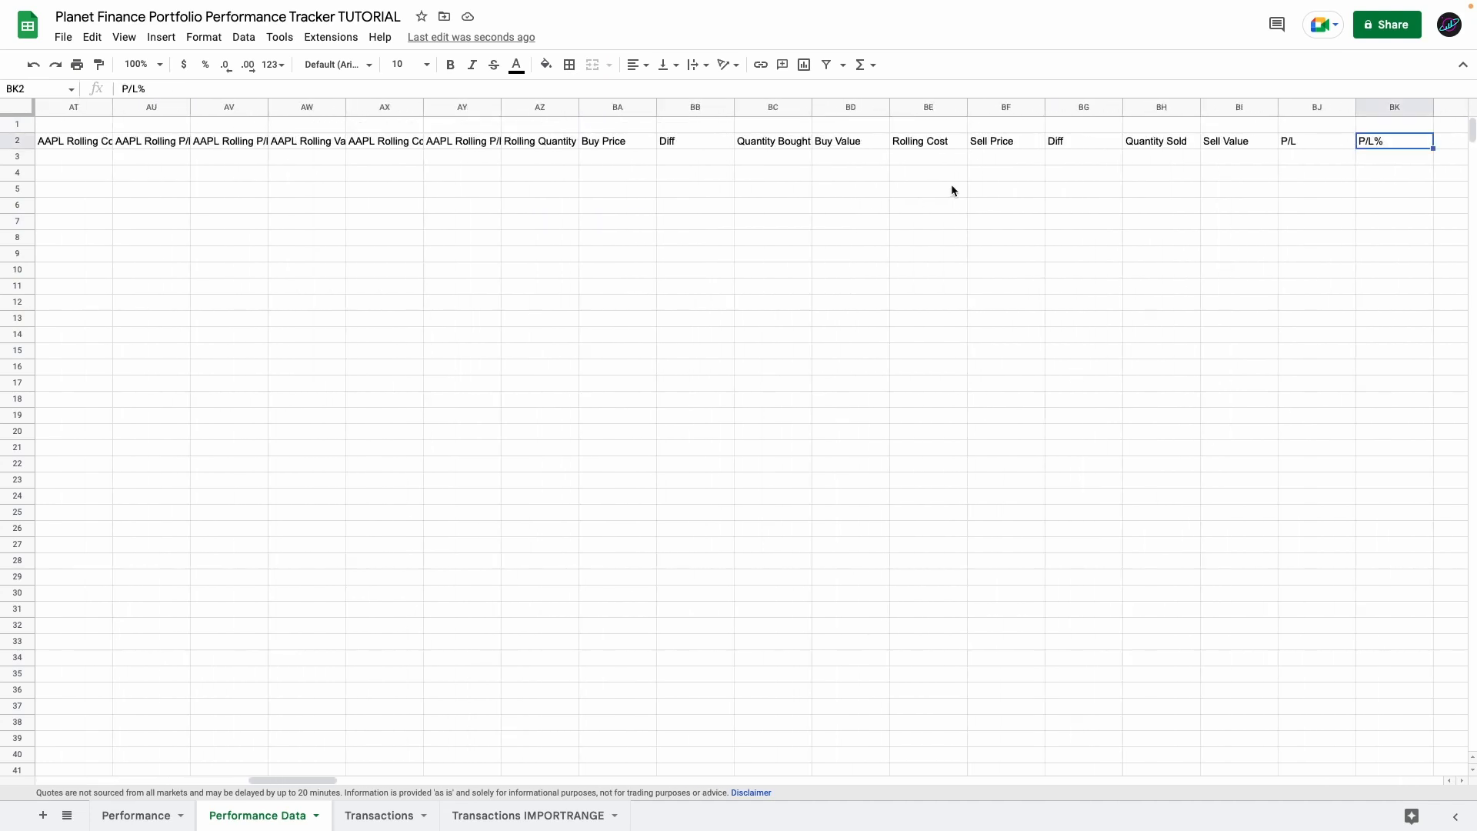
{"action": "key", "text": "ctrl+space"}
{"action": "left_click", "coordinate": [766, 146]}
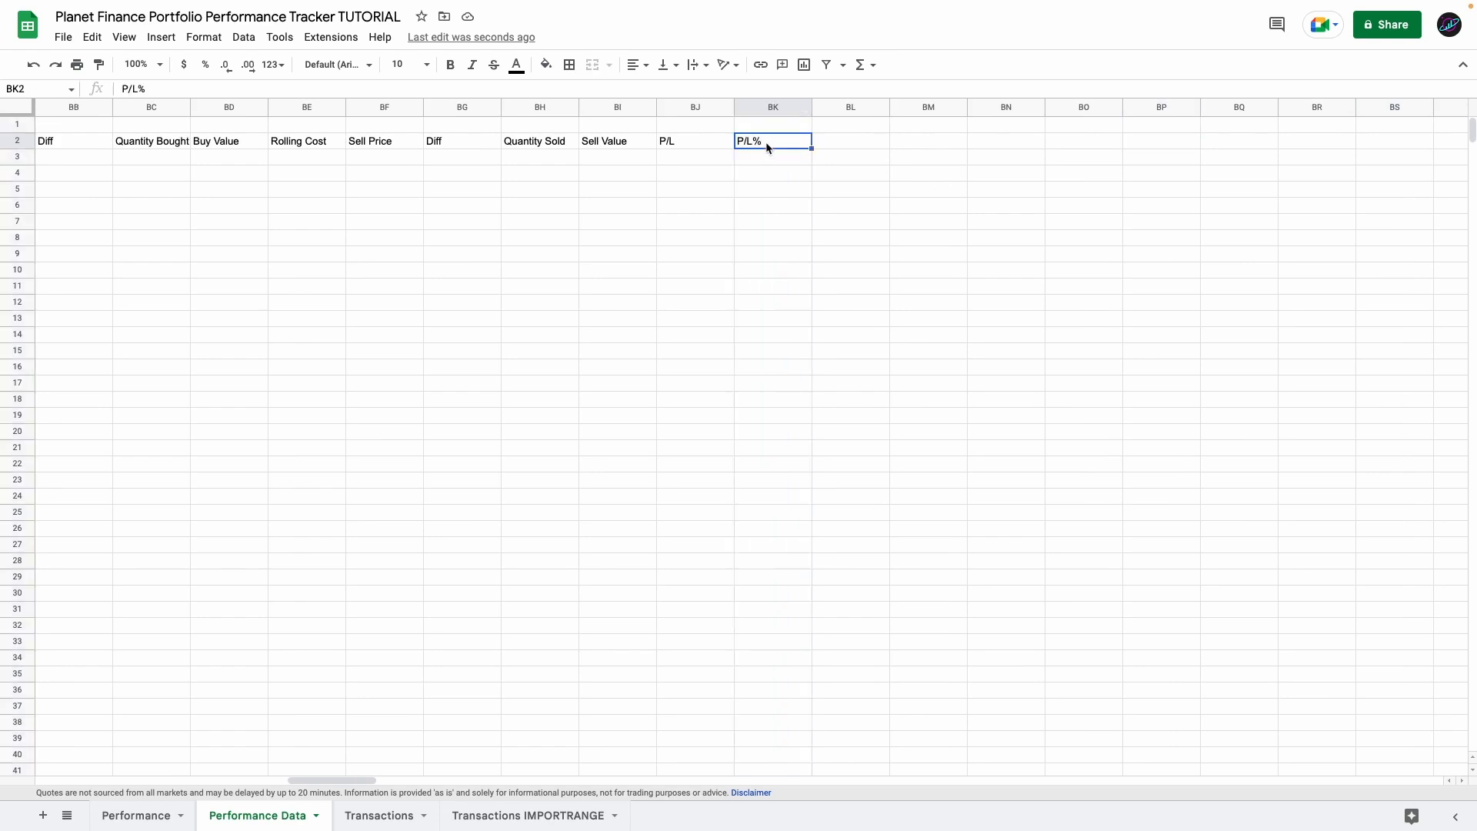
{"action": "scroll", "coordinate": [766, 146], "scroll_direction": "left", "scroll_amount": 15}
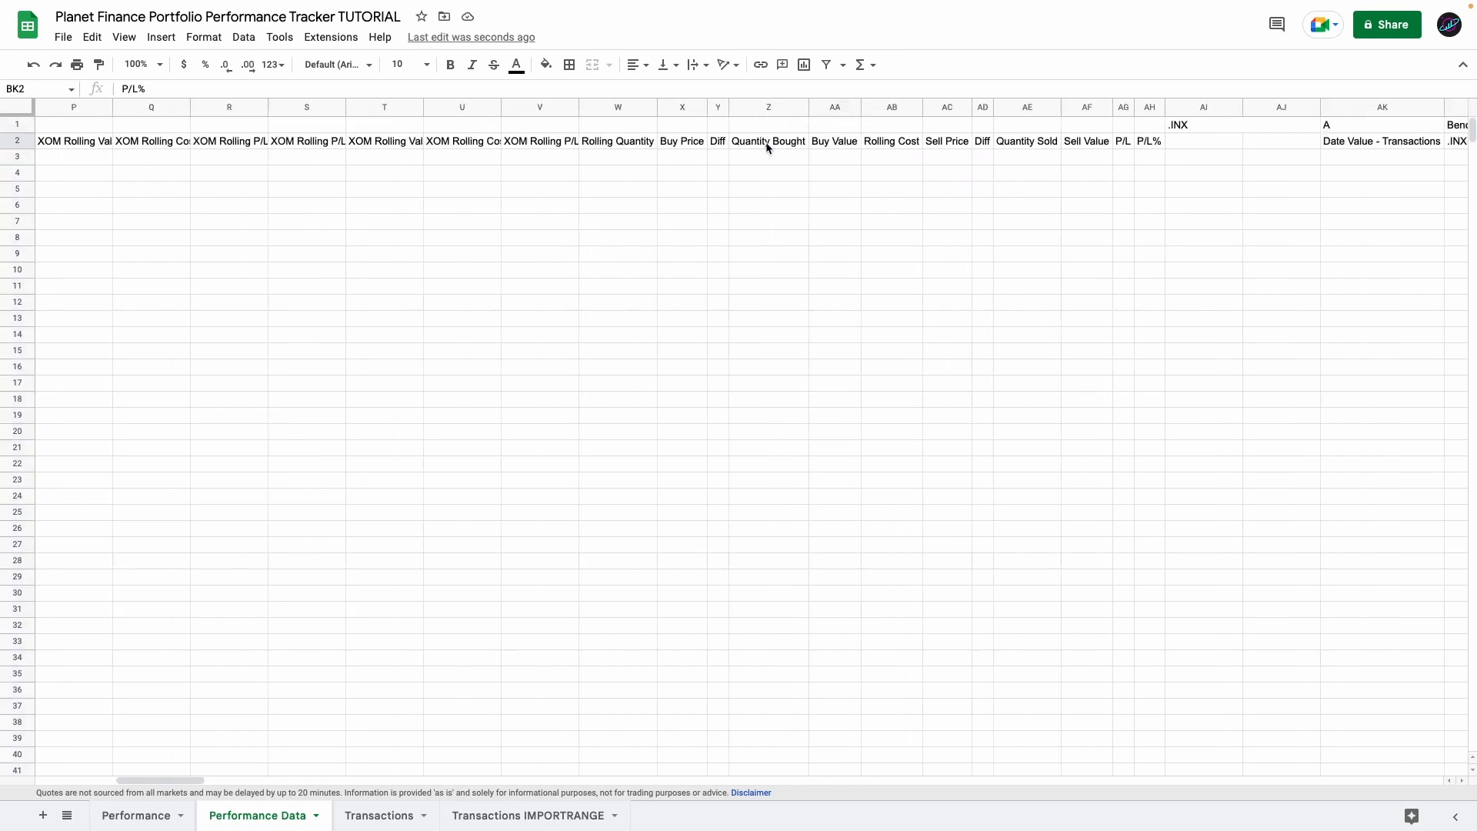
- Review the Total Portfolio, .INX benchmark and XOM header blocks on the Performance Data sheet
{"action": "scroll", "coordinate": [765, 145], "scroll_direction": "right", "scroll_amount": 10}
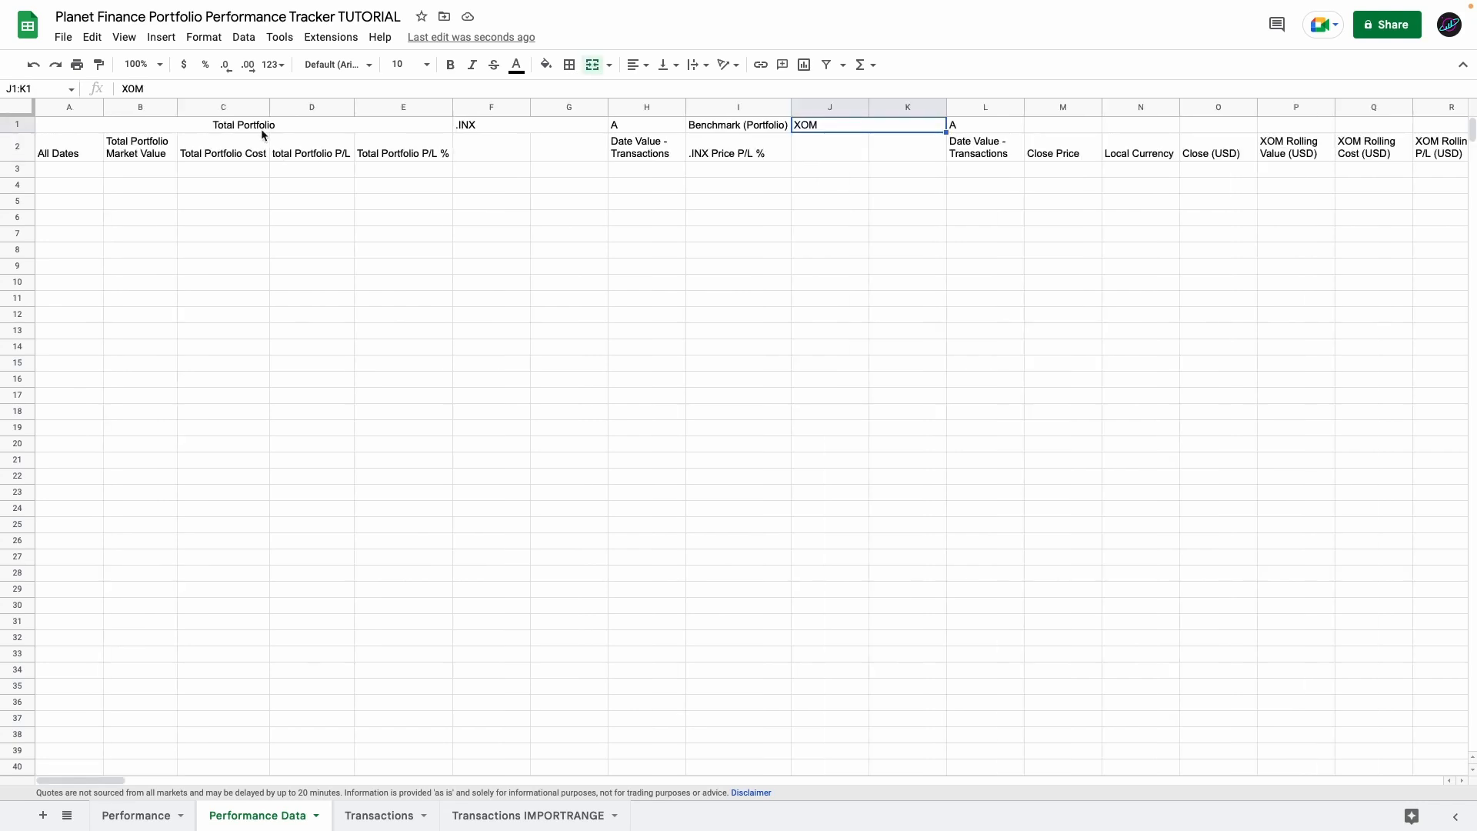
{"action": "left_click", "coordinate": [281, 130]}
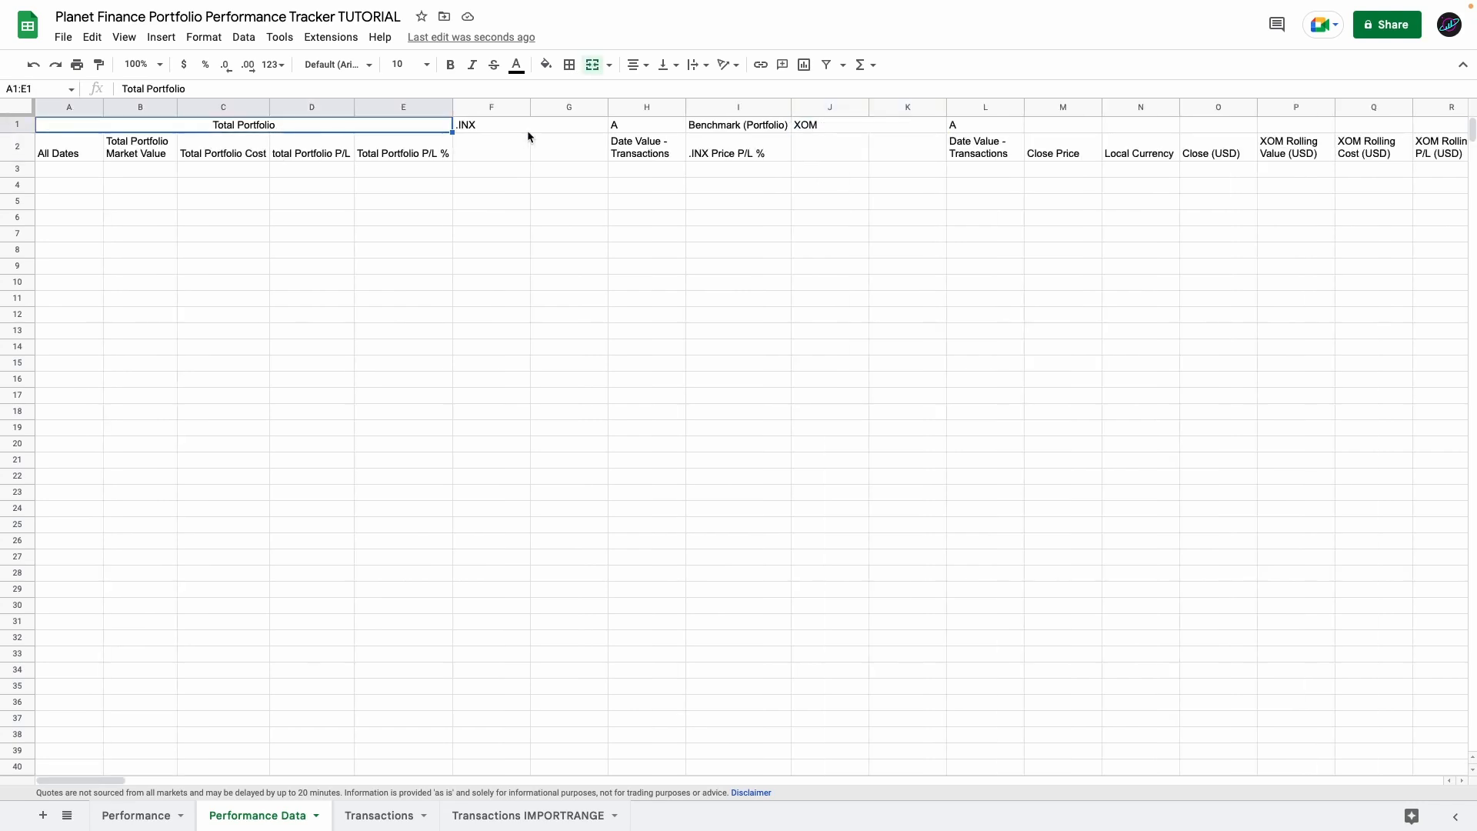
{"action": "left_click_drag", "start_coordinate": [528, 130], "coordinate": [738, 322]}
{"action": "scroll", "coordinate": [827, 188], "scroll_direction": "right", "scroll_amount": 4}
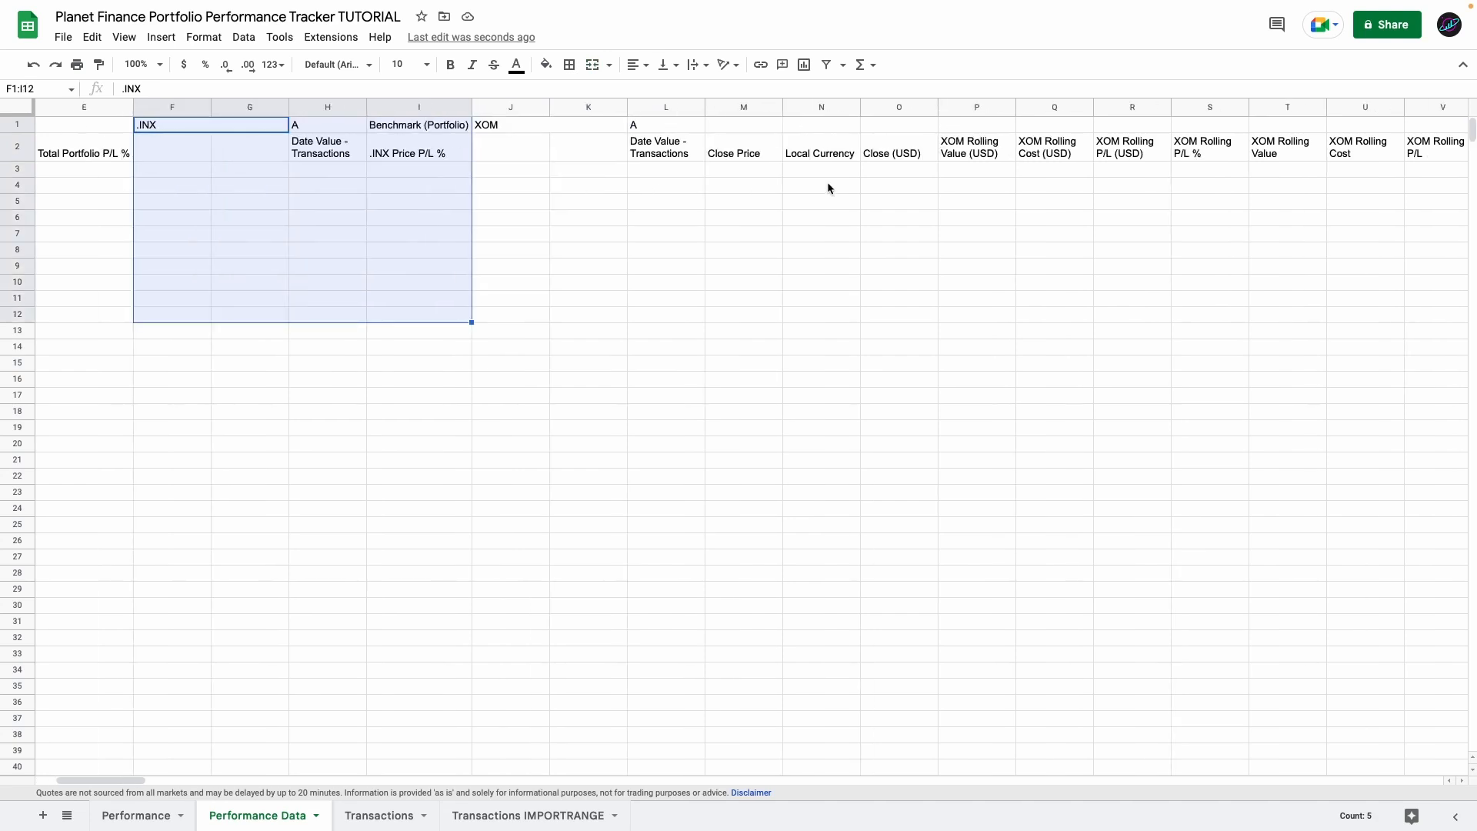
{"action": "left_click_drag", "start_coordinate": [501, 131], "coordinate": [847, 187]}
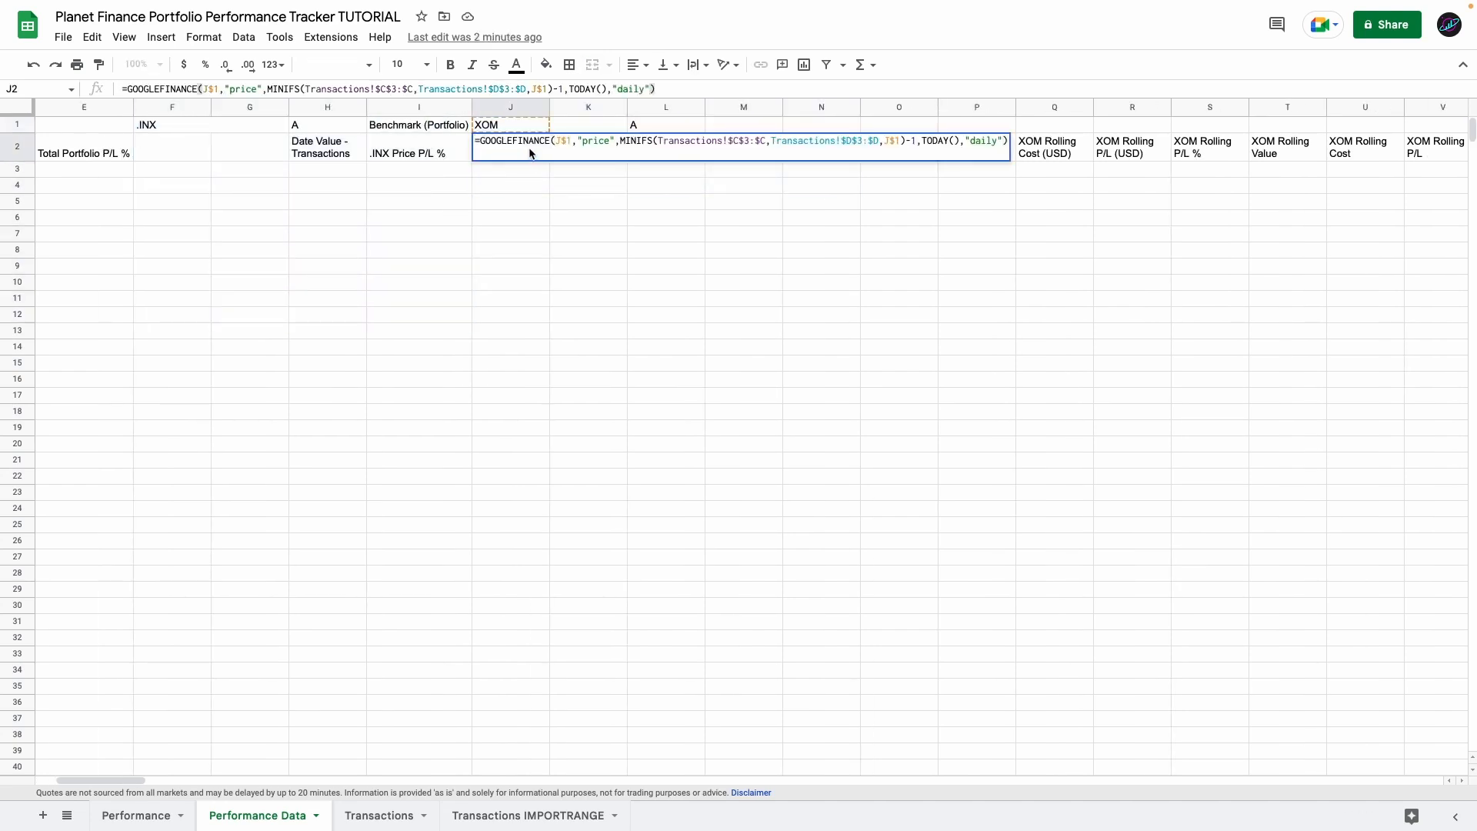
- Enter =GOOGLEFINANCE(J$1,"price",MINIFS(Transactions!$C$3:$C,Transactions!$D$3:$D,J$1)-1,TODAY(),"daily") in J2 and check the Date and Close headers it produces
{"action": "left_click", "coordinate": [564, 140]}
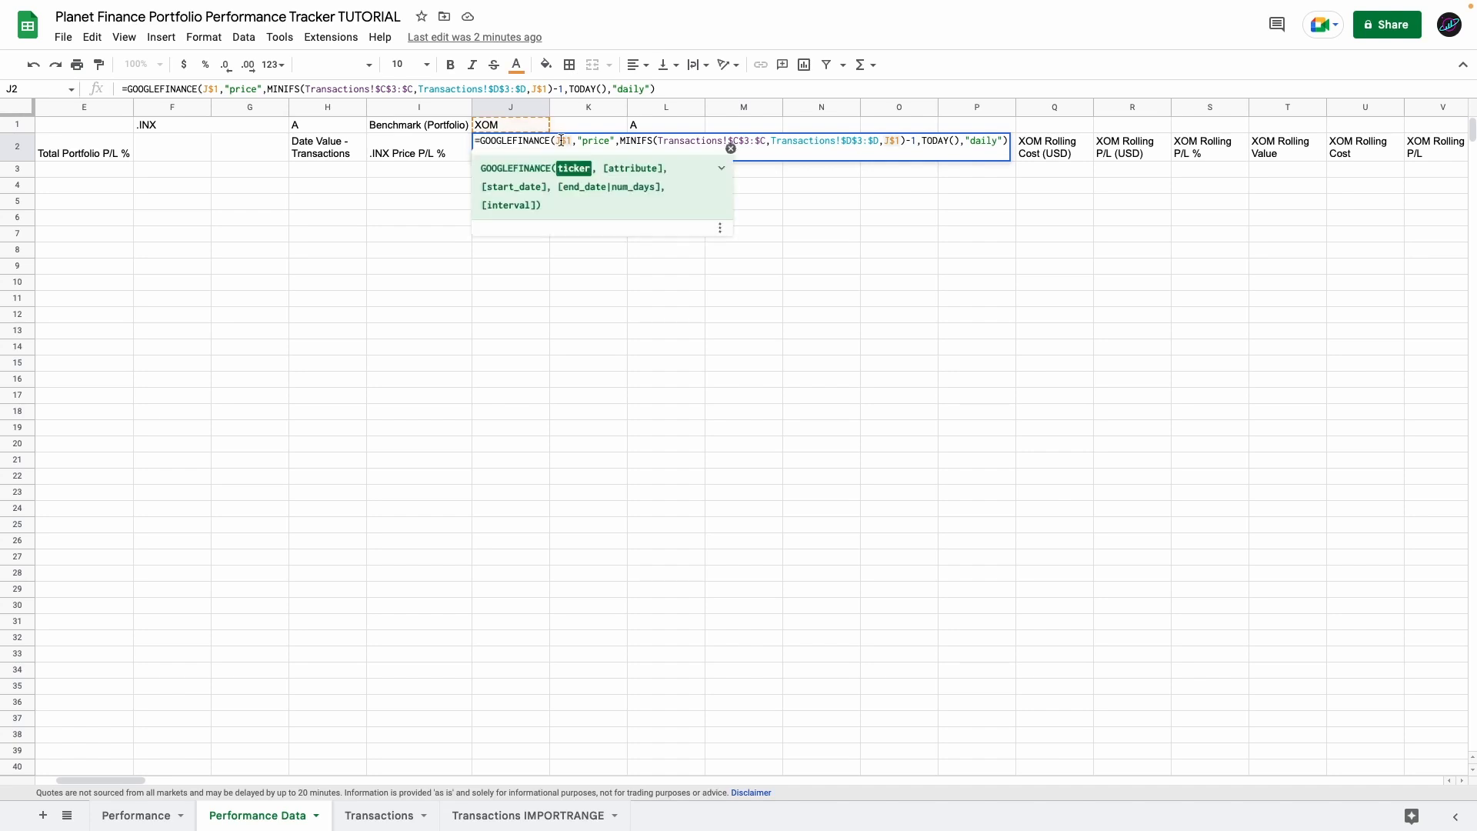
{"action": "left_click", "coordinate": [591, 140]}
{"action": "left_click", "coordinate": [659, 141]}
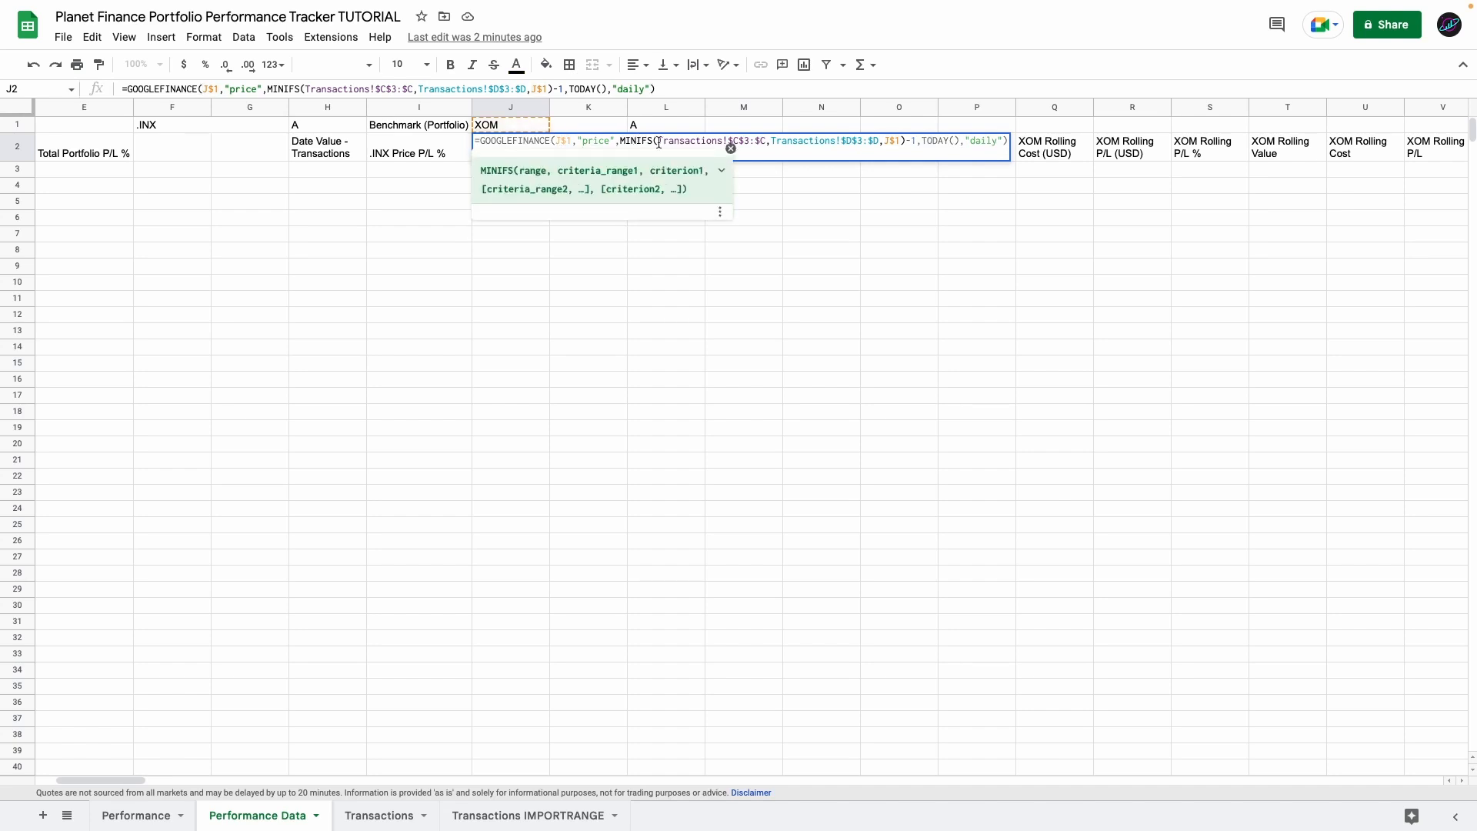
{"action": "left_click_drag", "start_coordinate": [621, 141], "coordinate": [911, 142]}
{"action": "left_click", "coordinate": [837, 142]}
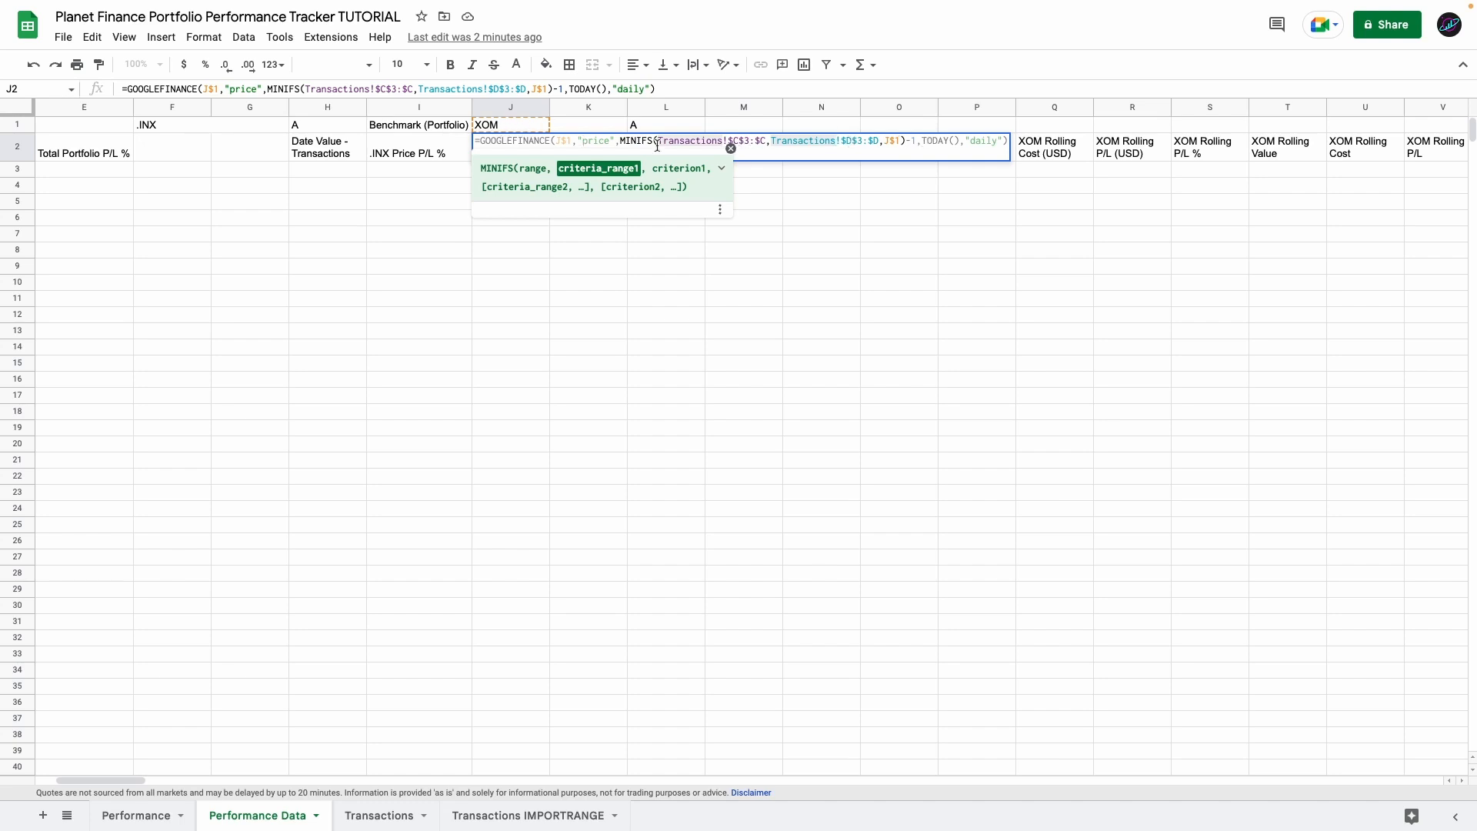
{"action": "left_click", "coordinate": [972, 140]}
{"action": "key", "text": "Return"}
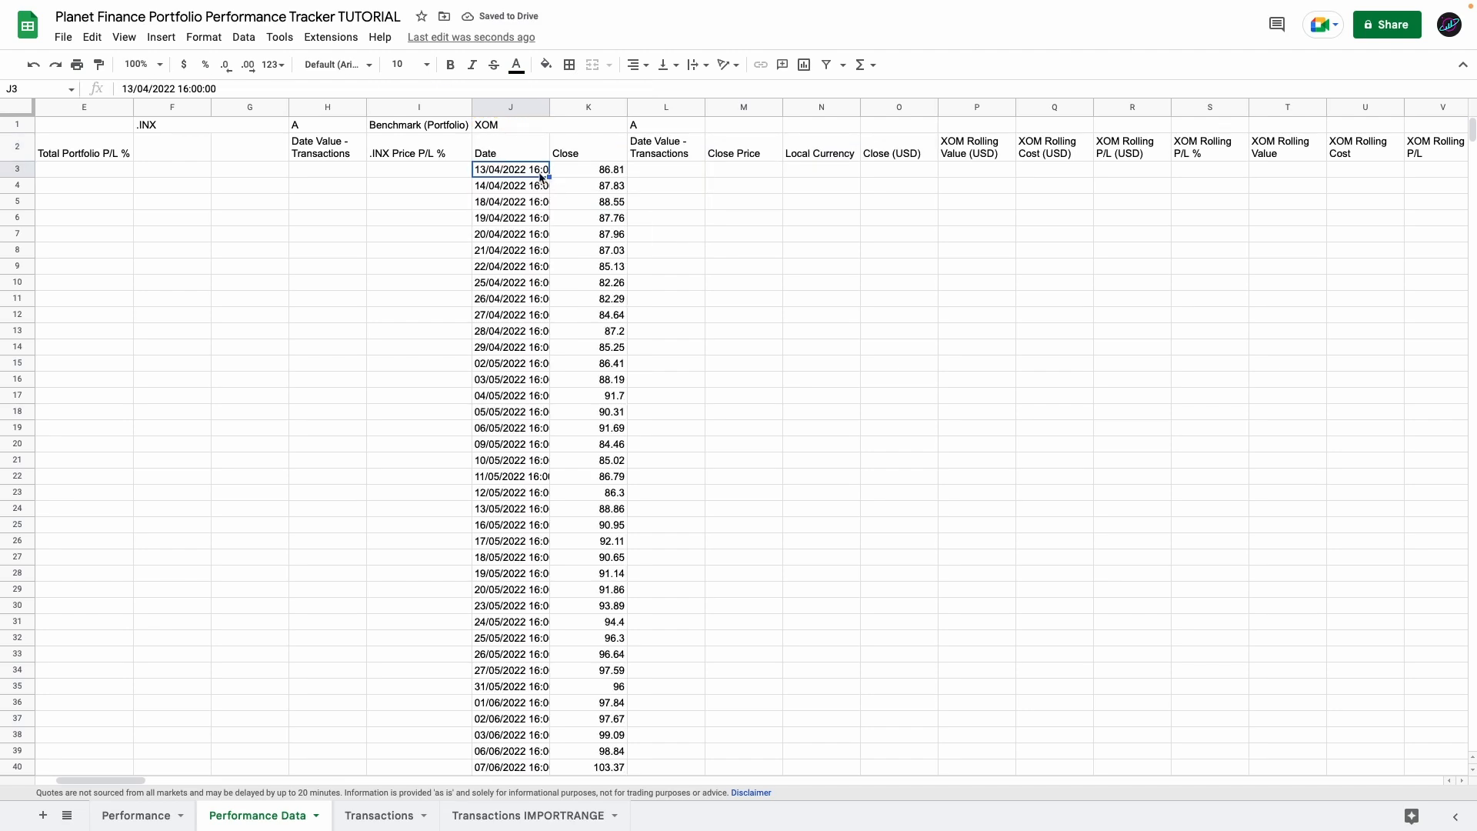
{"action": "left_click", "coordinate": [522, 154]}
{"action": "left_click", "coordinate": [567, 150]}
{"action": "left_click", "coordinate": [528, 154]}
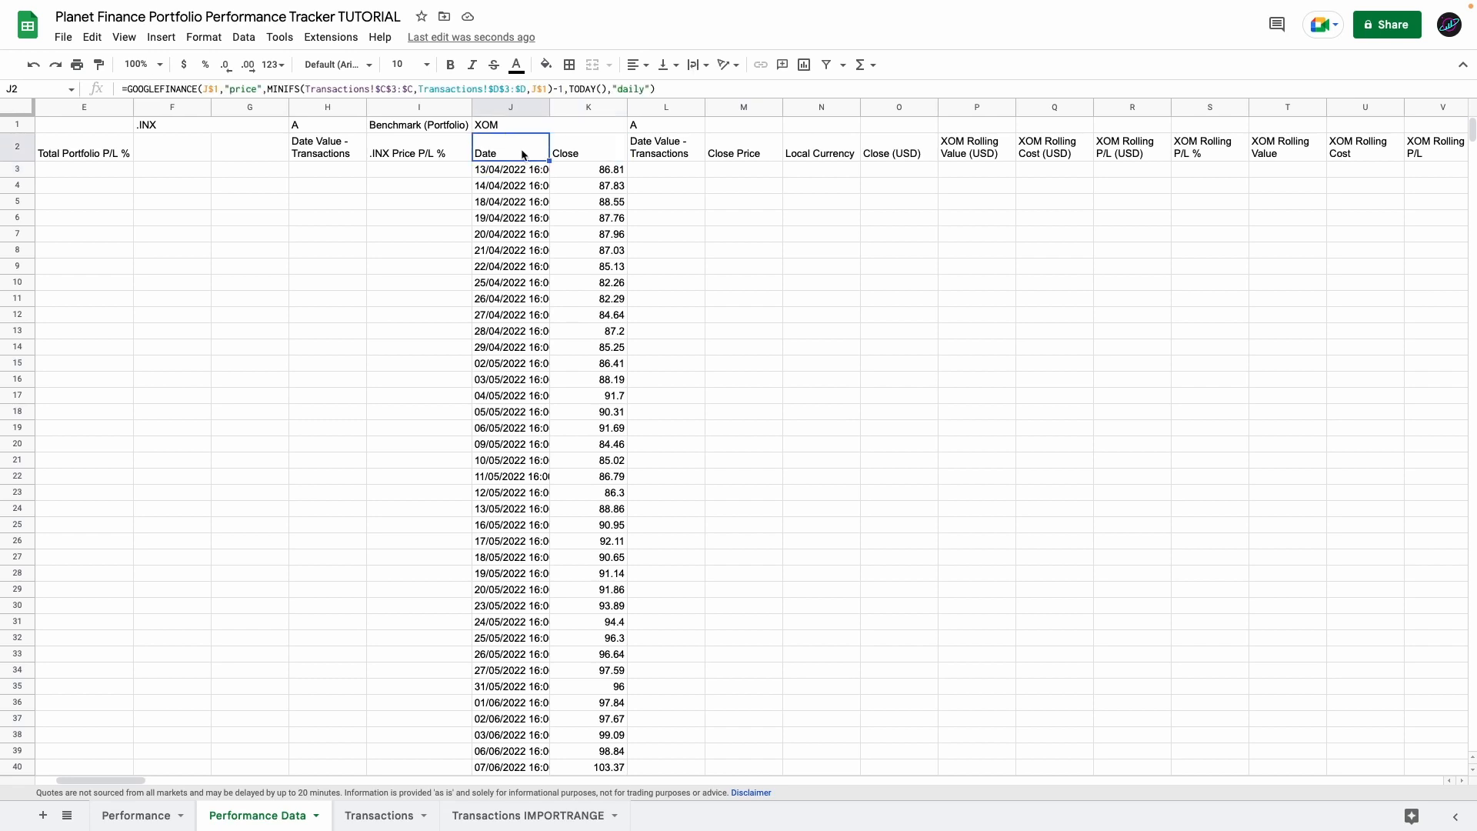
{"action": "left_click", "coordinate": [589, 152]}
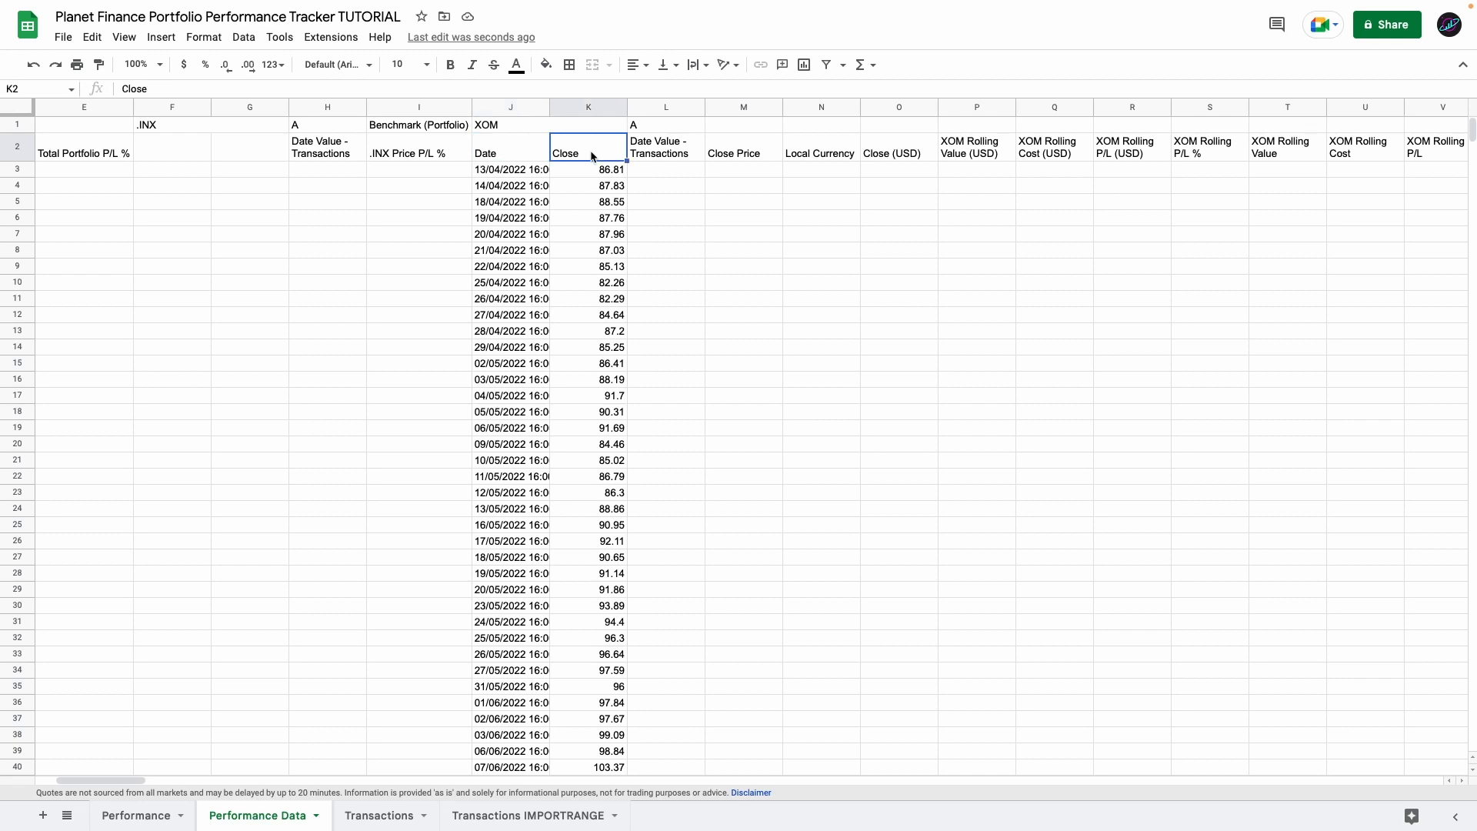
- Fill column L down from L3 with =IF(ISBLANK(J3),"",DATEVALUE(J3)), formatted as dates like 13-Apr-2022
{"action": "left_click", "coordinate": [666, 169]}
{"action": "type", "text": "=IF(ISBLANK(J3),\"\",DATEVALUE(J3))"}
{"action": "left_click", "coordinate": [273, 65]}
{"action": "left_click", "coordinate": [308, 484]}
{"action": "double_click", "coordinate": [689, 170]}
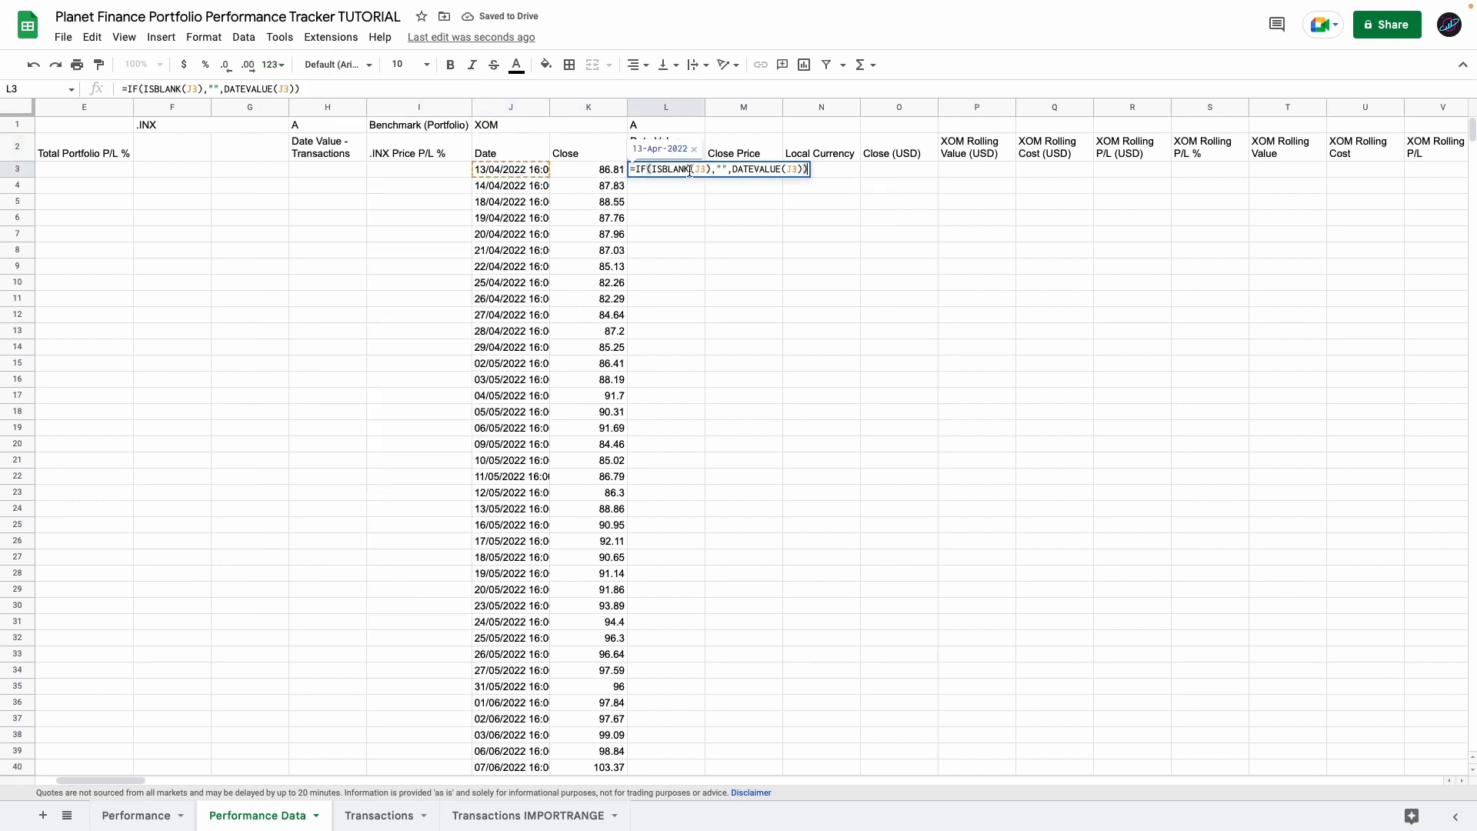
{"action": "key", "text": "ctrl+Return"}
- Fill the XOM Close Price column down from M3 with the close prices and freeze the top two rows
{"action": "left_click", "coordinate": [735, 175]}
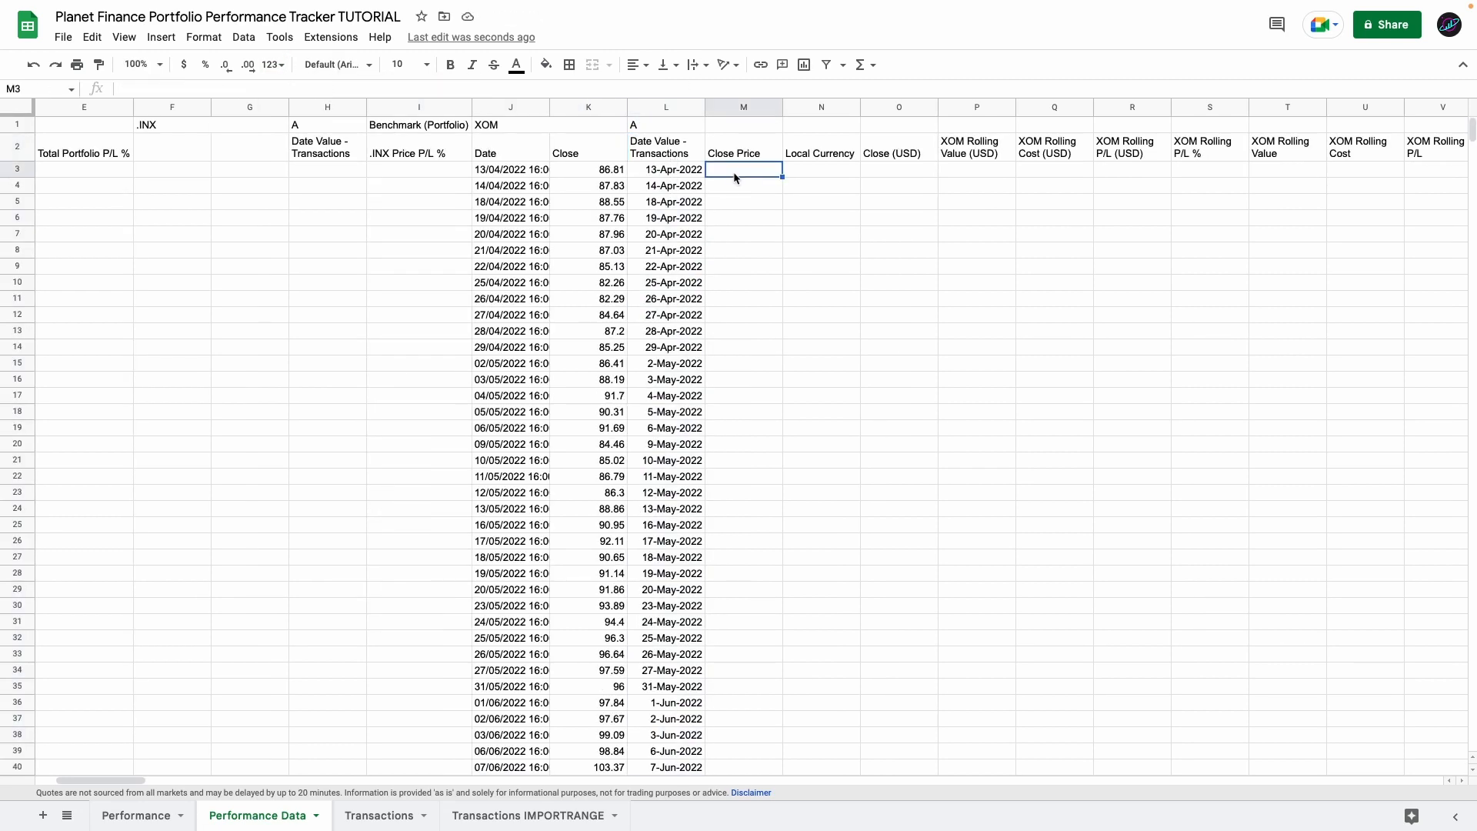
{"action": "key", "text": "ctrl+v"}
{"action": "key", "text": "ctrl+Return"}
{"action": "left_click", "coordinate": [124, 37]}
{"action": "left_click", "coordinate": [379, 145]}
- Fill the Local Currency column down from N3 with =IF(ISBLANK(J3),"",INDEX(Transactions!$B$3:$B,MATCH(J$1,Transactions!$D$3:$D,0)))
{"action": "scroll", "coordinate": [644, 183], "scroll_direction": "right", "scroll_amount": 3}
{"action": "left_click", "coordinate": [644, 183]}
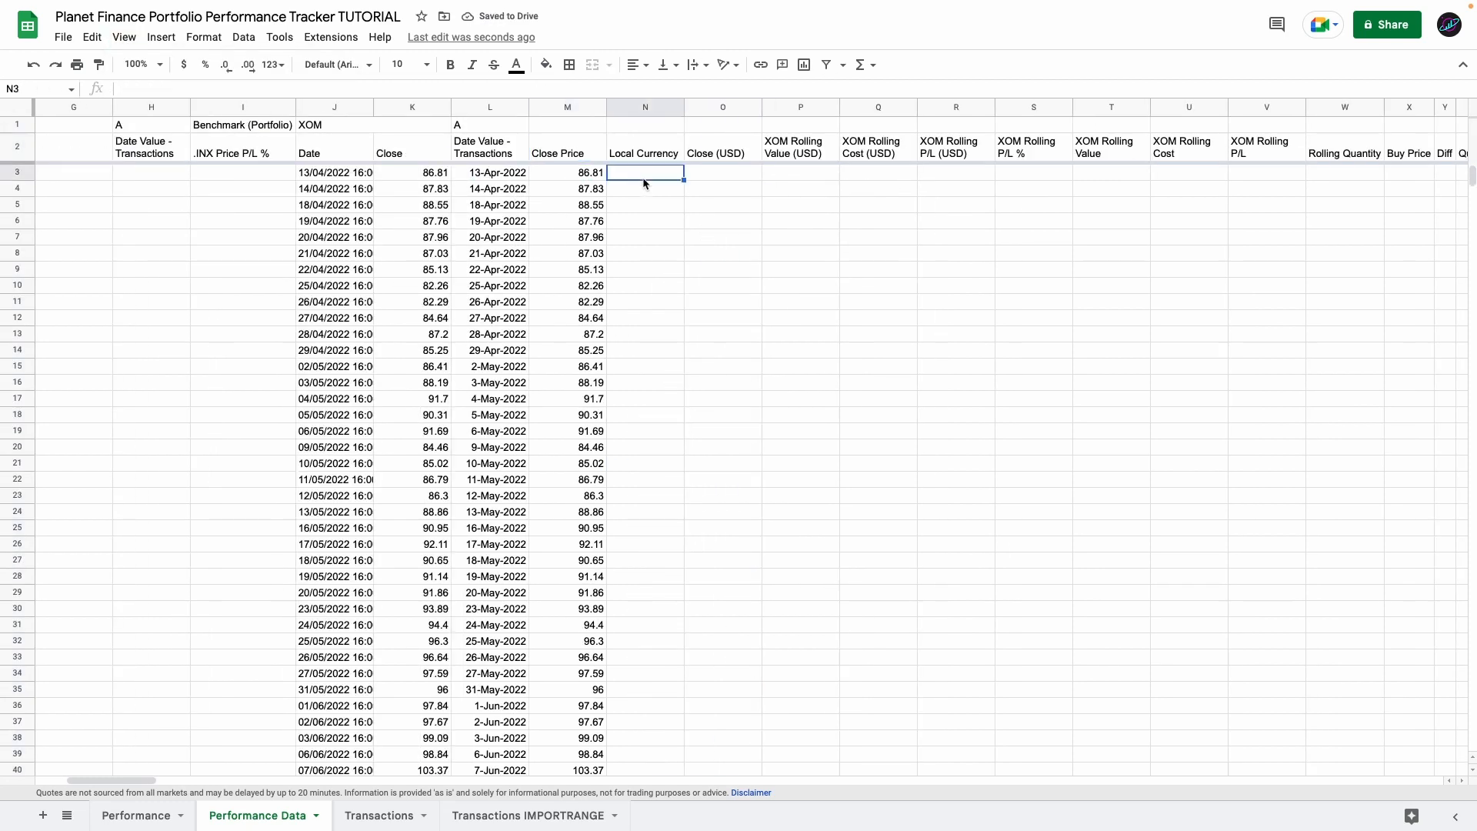
{"action": "type", "text": "=IF(ISBLANK(J3),\"\",INDEX(Transactions!$B$3:$B,MATCH(J$1,Transactions!$D$3:$D,0)))"}
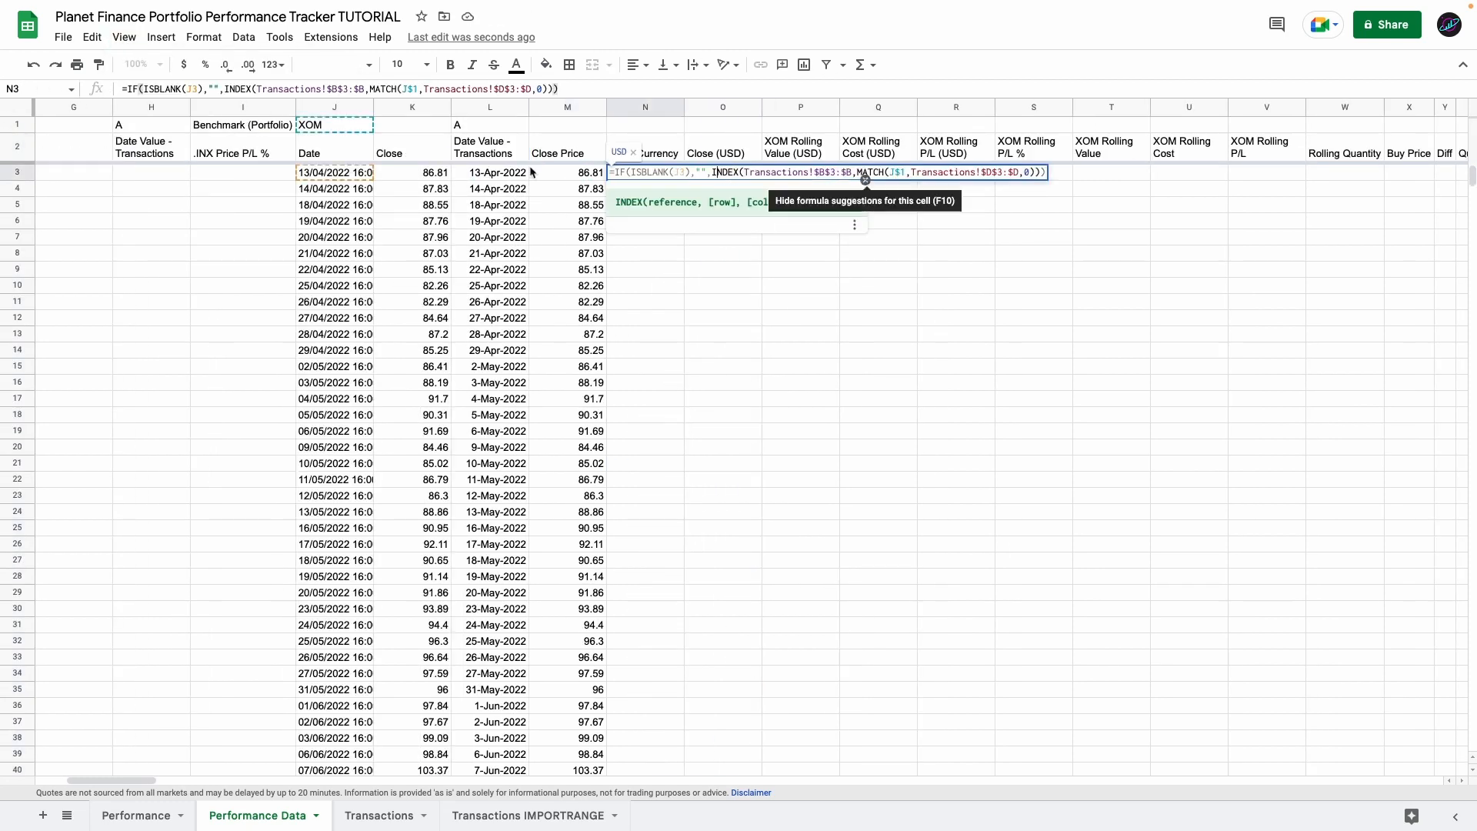
- Fill Close (USD) down from O3 with =IF(ISBLANK(J3),"",IFERROR(IF(N3=Performance!$C$4,M3,M3*GOOGLEFINANCE("CURRENCY:"&N3&""&Performance!$C$4&"")),M3))
{"action": "left_click", "coordinate": [720, 173]}
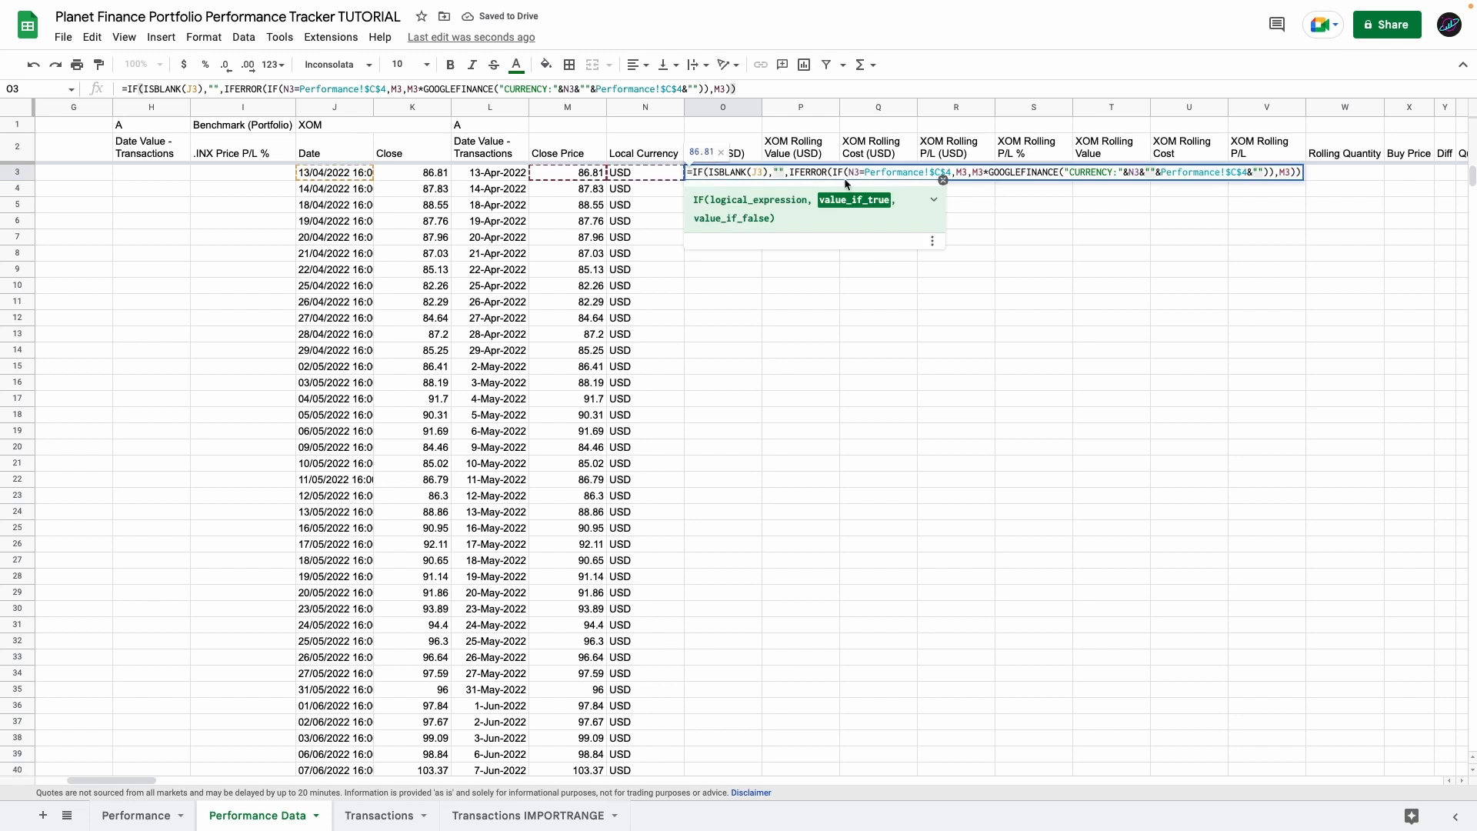
{"action": "left_click", "coordinate": [890, 169]}
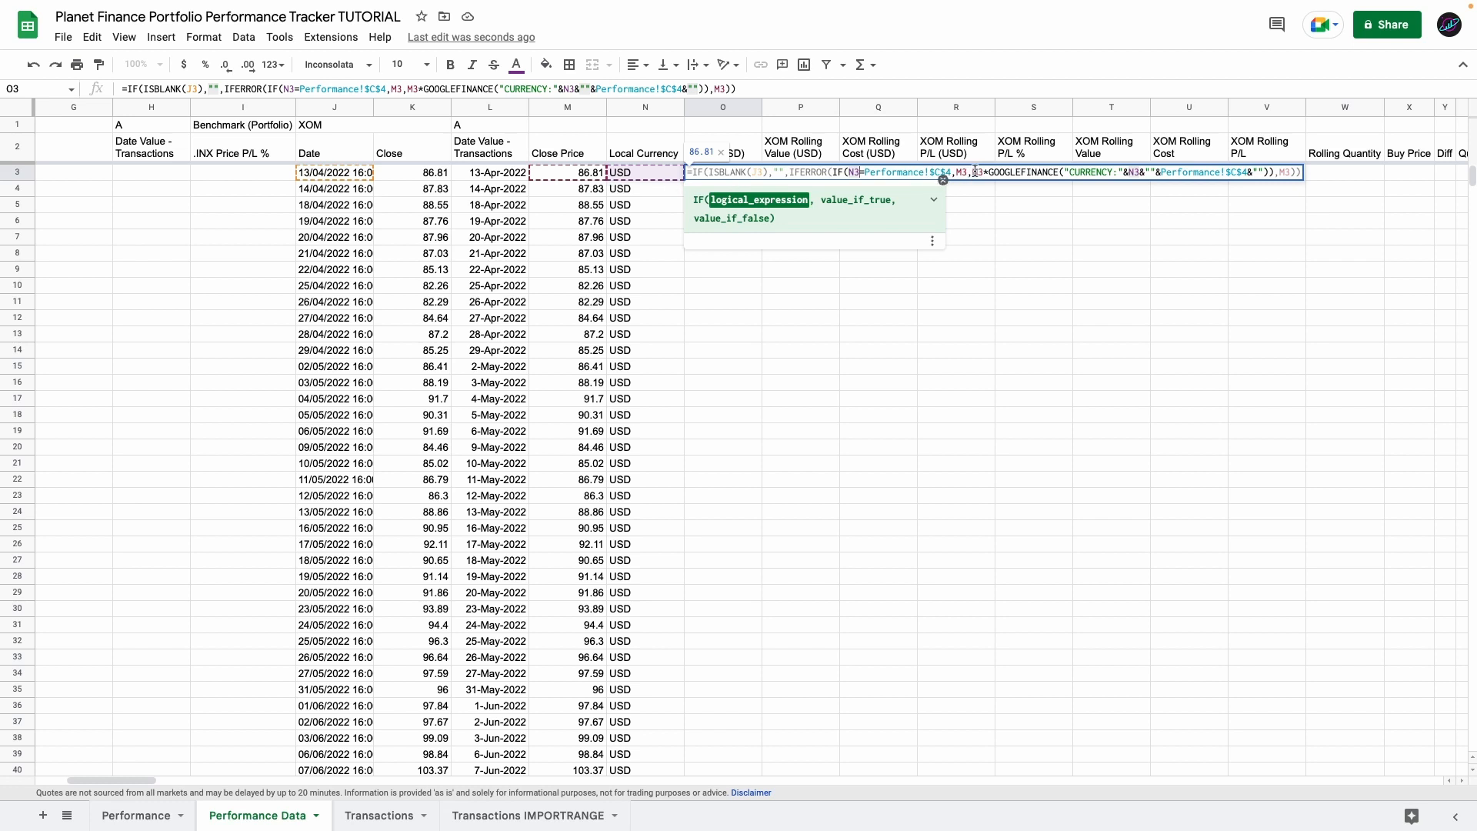
{"action": "left_click_drag", "start_coordinate": [975, 171], "coordinate": [1161, 174]}
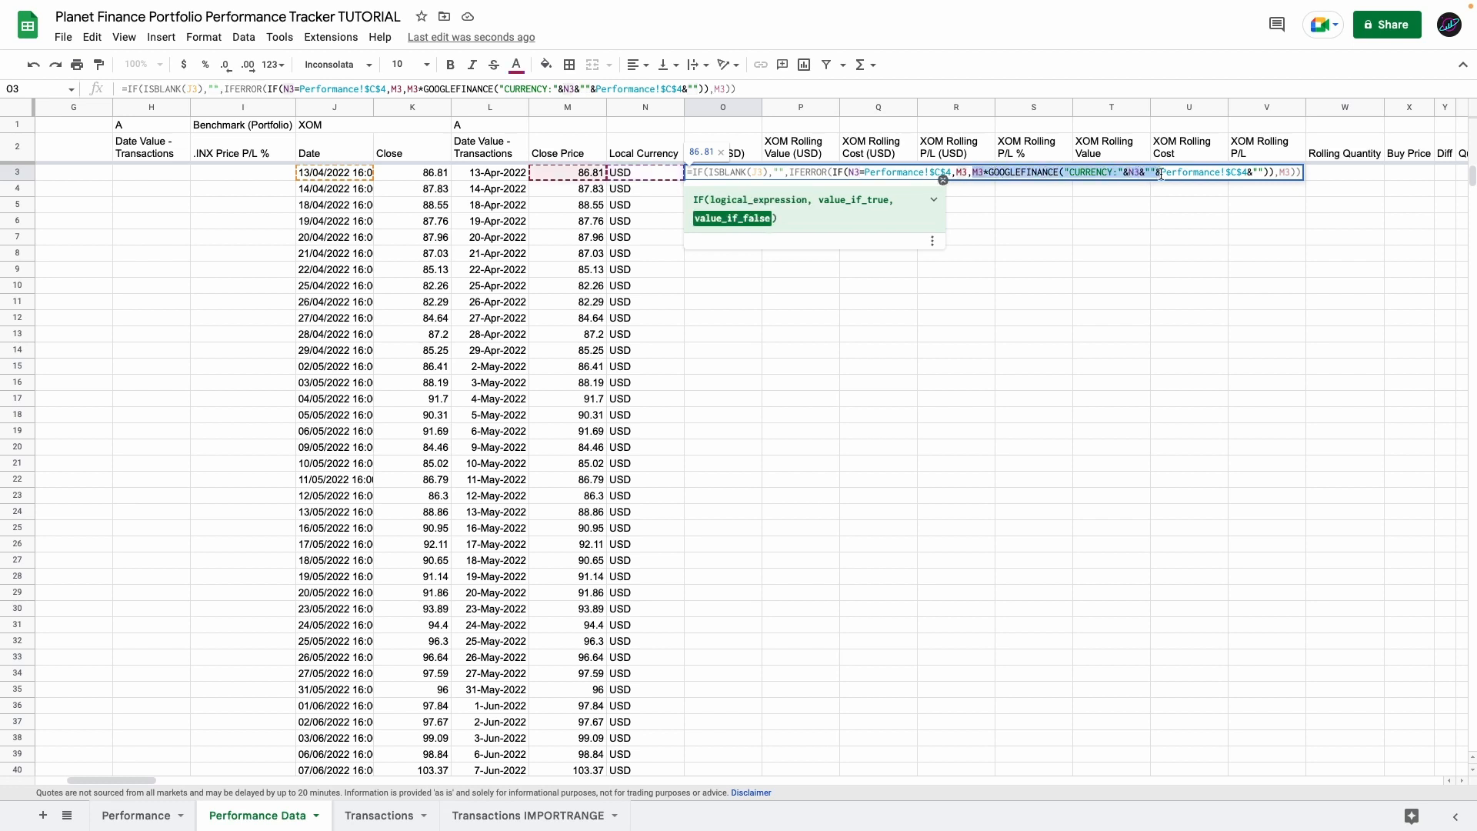
{"action": "left_click", "coordinate": [1141, 172]}
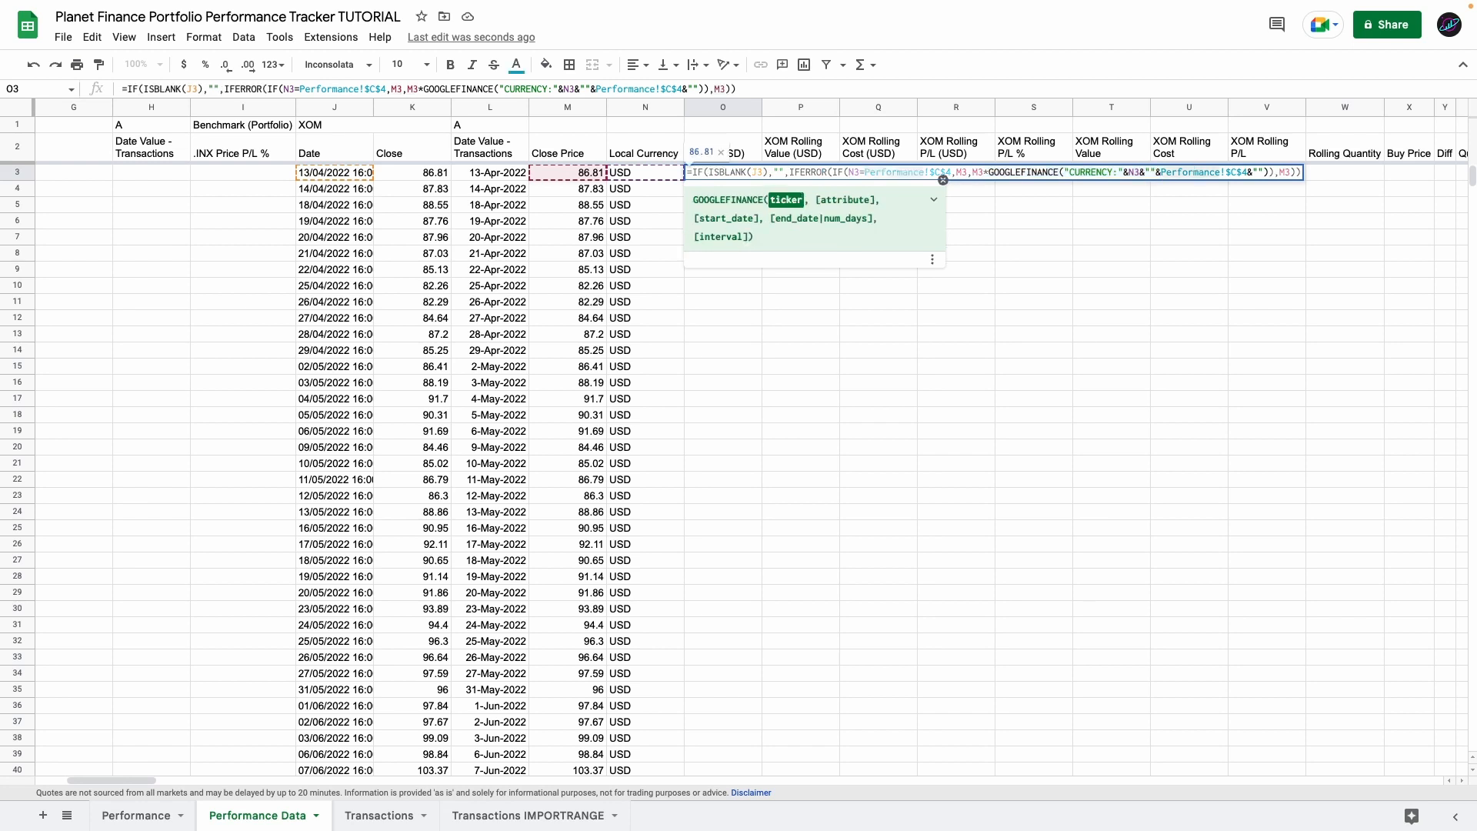
{"action": "key", "text": "Tab"}
- Examine the empty XOM cells from P3 to AH3 under the rolling, buy and sell headers
{"action": "scroll", "coordinate": [451, 204], "scroll_direction": "right", "scroll_amount": 5}
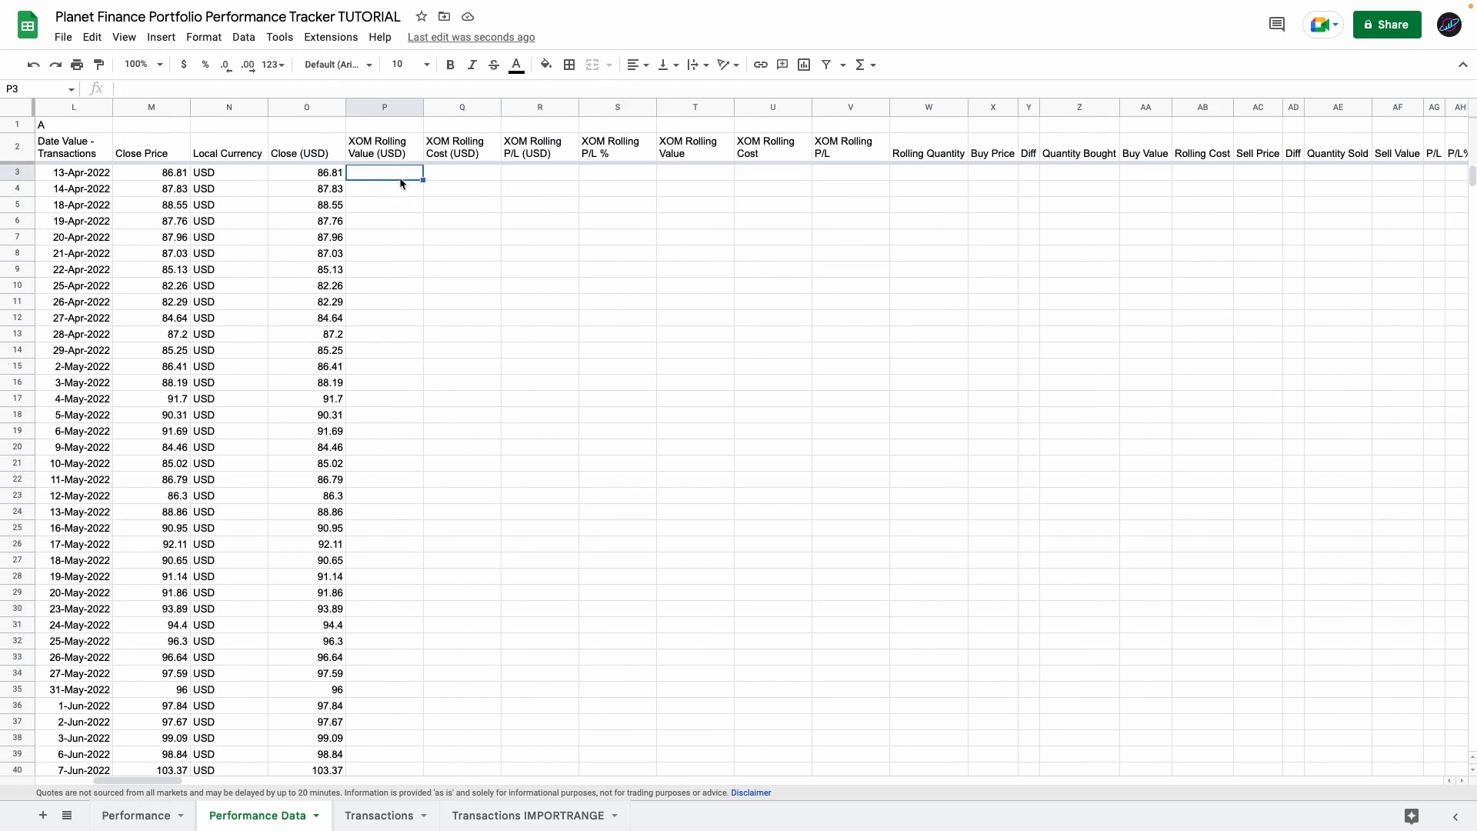
{"action": "left_click_drag", "start_coordinate": [403, 180], "coordinate": [1374, 174]}
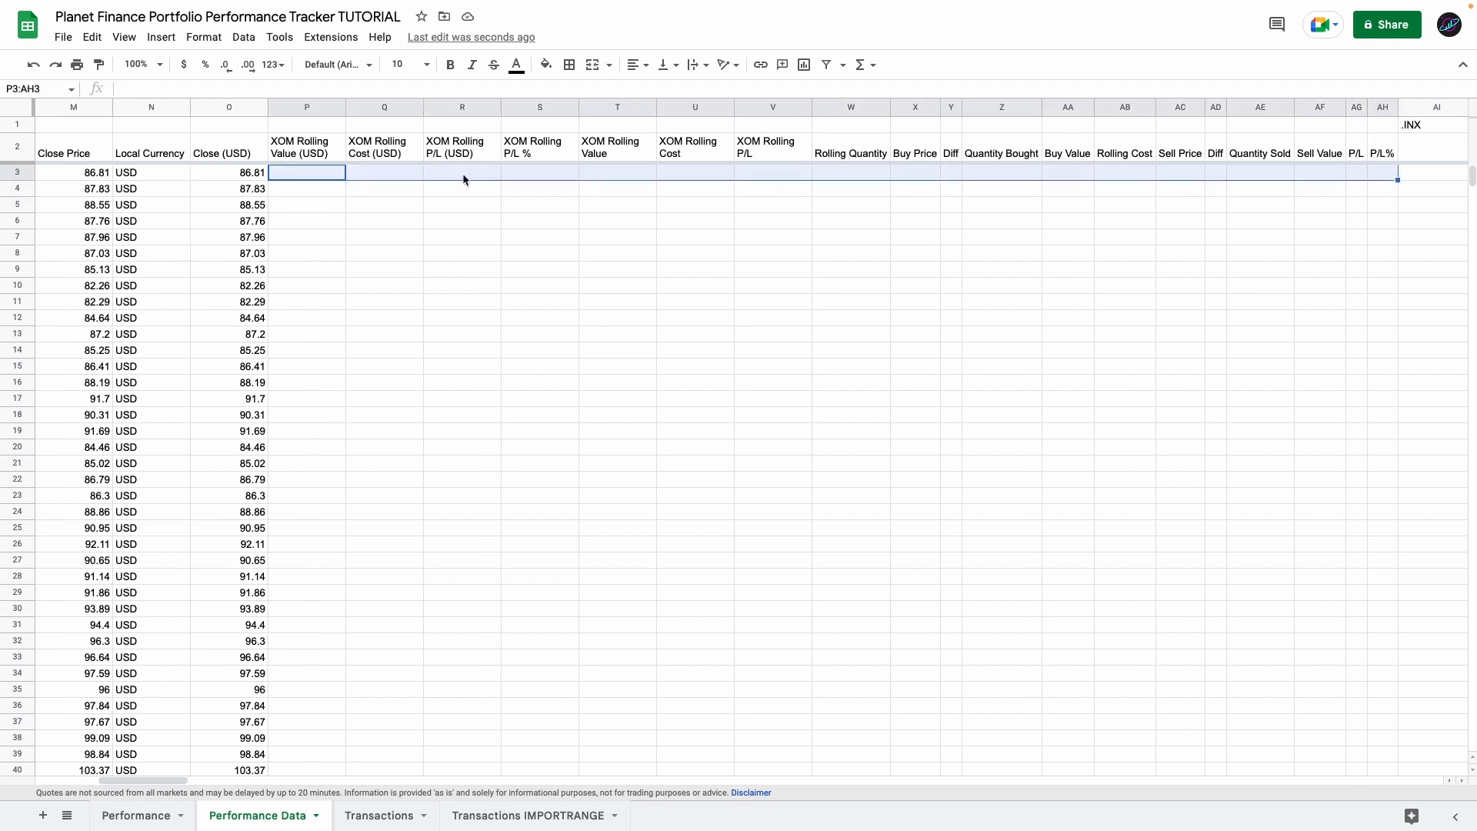
{"action": "left_click", "coordinate": [310, 176]}
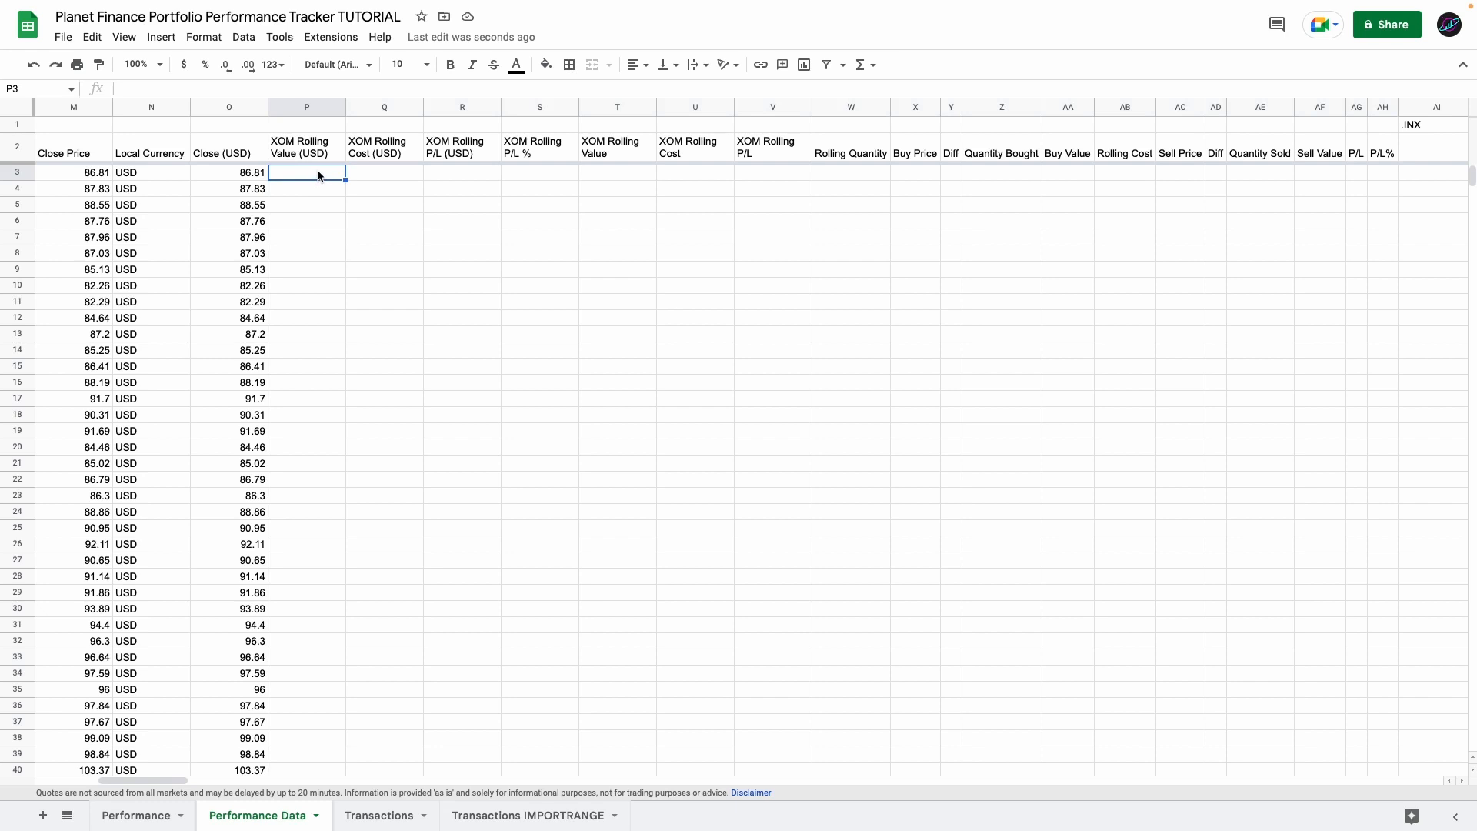
{"action": "left_click_drag", "start_coordinate": [320, 174], "coordinate": [297, 371]}
{"action": "left_click", "coordinate": [327, 176]}
{"action": "left_click_drag", "start_coordinate": [302, 183], "coordinate": [1382, 173]}
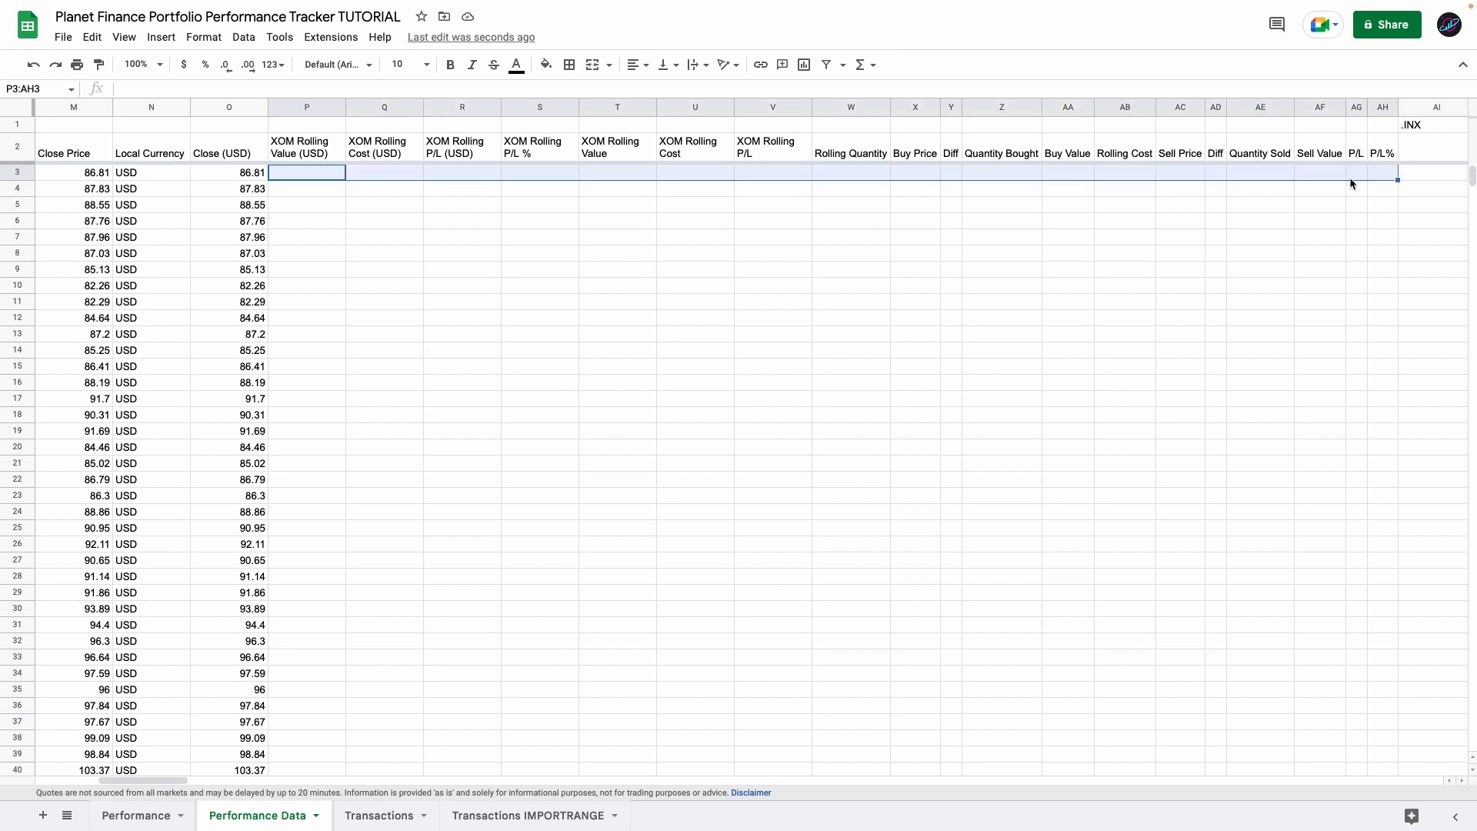
- Fill columns P, Q and R down from row 3 with the XOM rolling value, cost and P/L formulas in USD
{"action": "left_click", "coordinate": [326, 175]}
{"action": "key", "text": "super+Down"}
{"action": "left_click", "coordinate": [385, 173]}
{"action": "key", "text": "Return"}
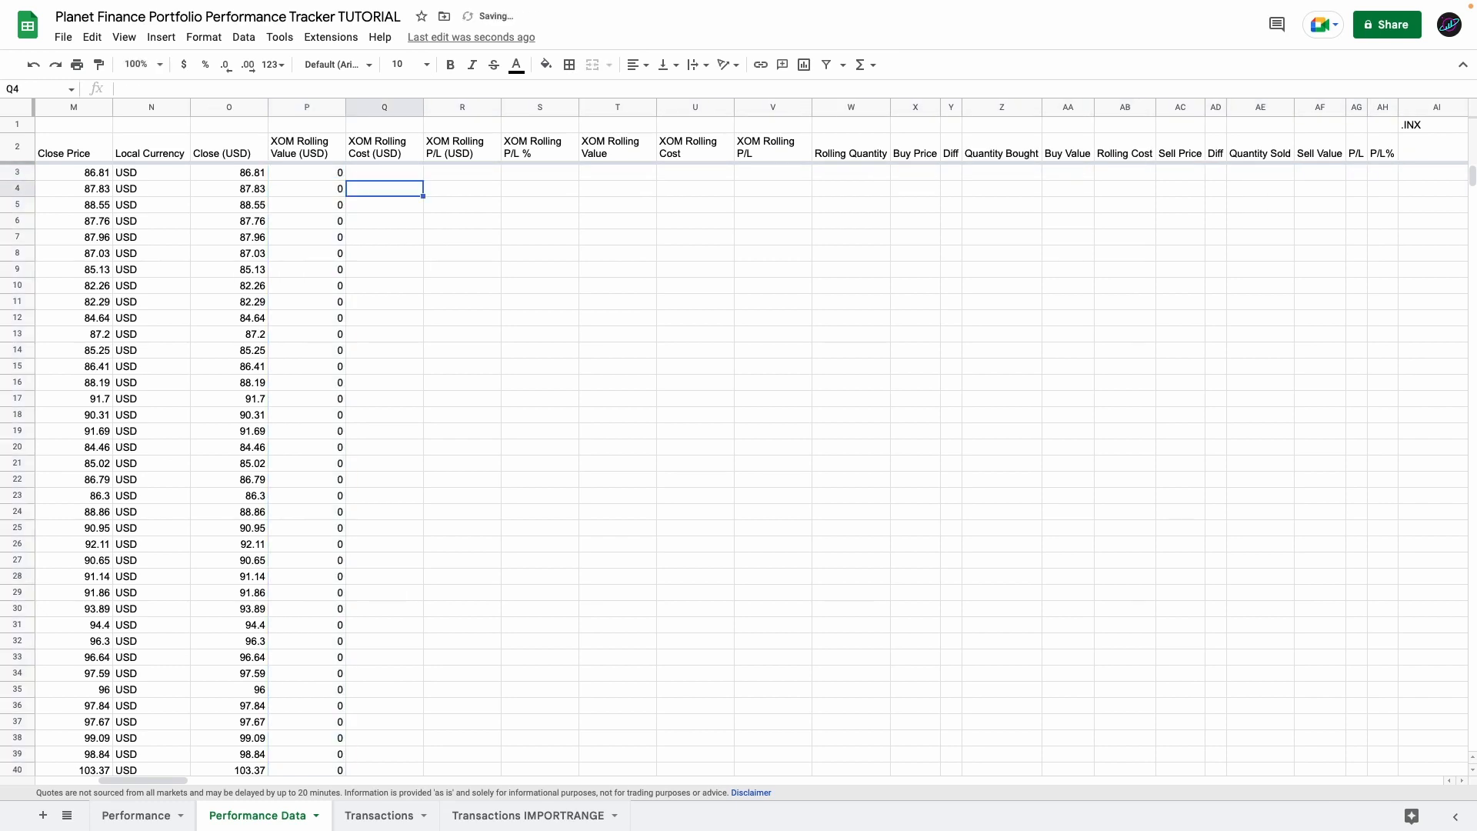
{"action": "left_click", "coordinate": [455, 174]}
{"action": "key", "text": "super+Down"}
- Fill columns S, T and U down from row 3 with the XOM rolling P/L %, value and cost formulas
{"action": "left_click", "coordinate": [540, 174]}
{"action": "key", "text": "Right"}
{"action": "key", "text": "super+Up"}
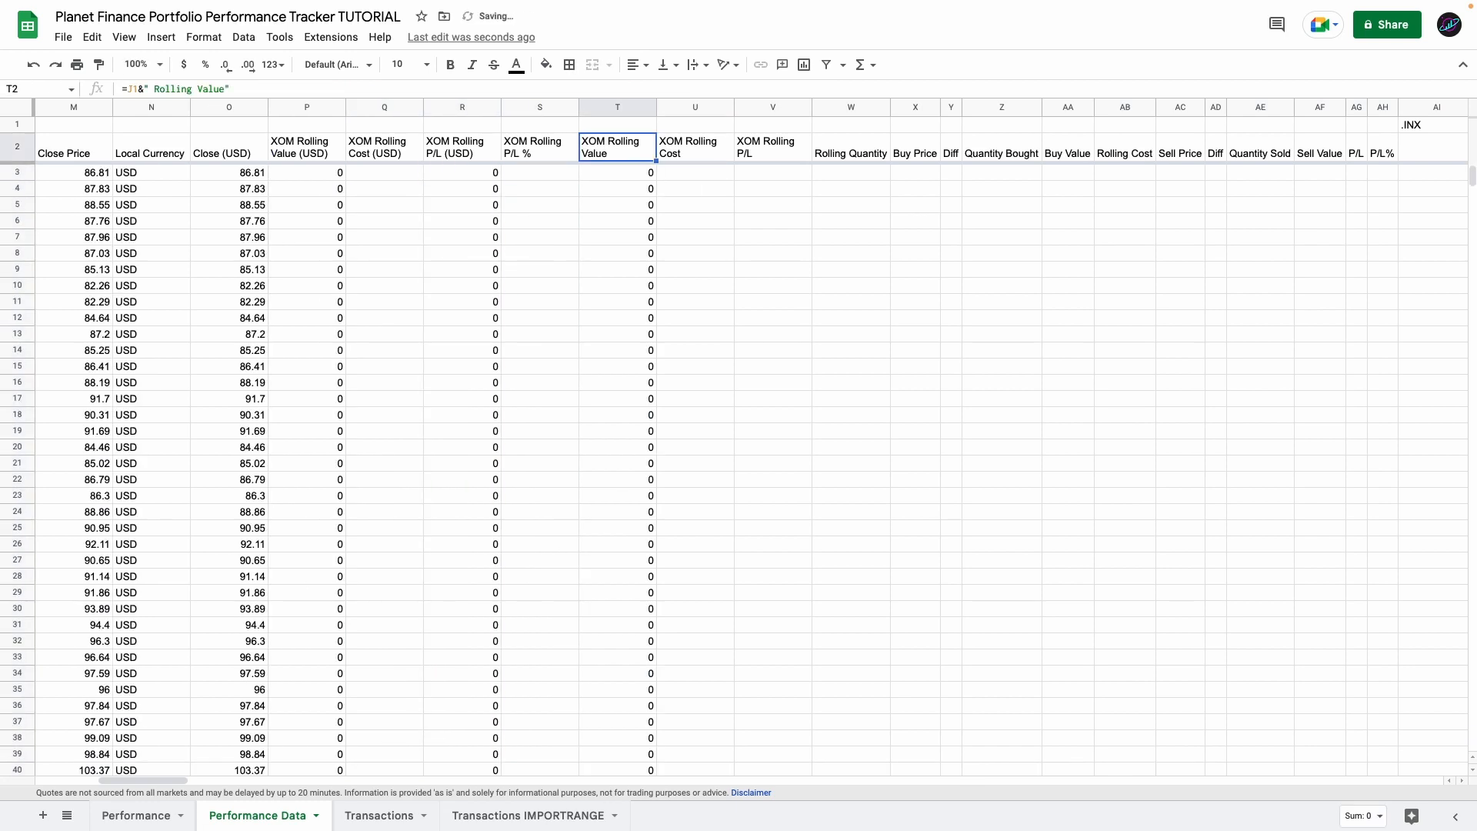
{"action": "key", "text": "Right"}
{"action": "key", "text": "Down"}
{"action": "key", "text": "super+Up"}
- Fill the XOM Rolling P/L column down from V3 with =IF(ISBLANK(J3),"",T3-U3)
{"action": "key", "text": "Right"}
{"action": "key", "text": "Down"}
{"action": "type", "text": "=IF(ISBLANK(J3),\"\",T3-U3)"}
{"action": "key", "text": "Return"}
- Enter the Rolling Quantity formula in W3, matching J$1&L3 with "Buy" or "Sell" to index Transactions!$O:$O, blank if J3 is blank and falling back to 0
{"action": "left_click", "coordinate": [852, 176]}
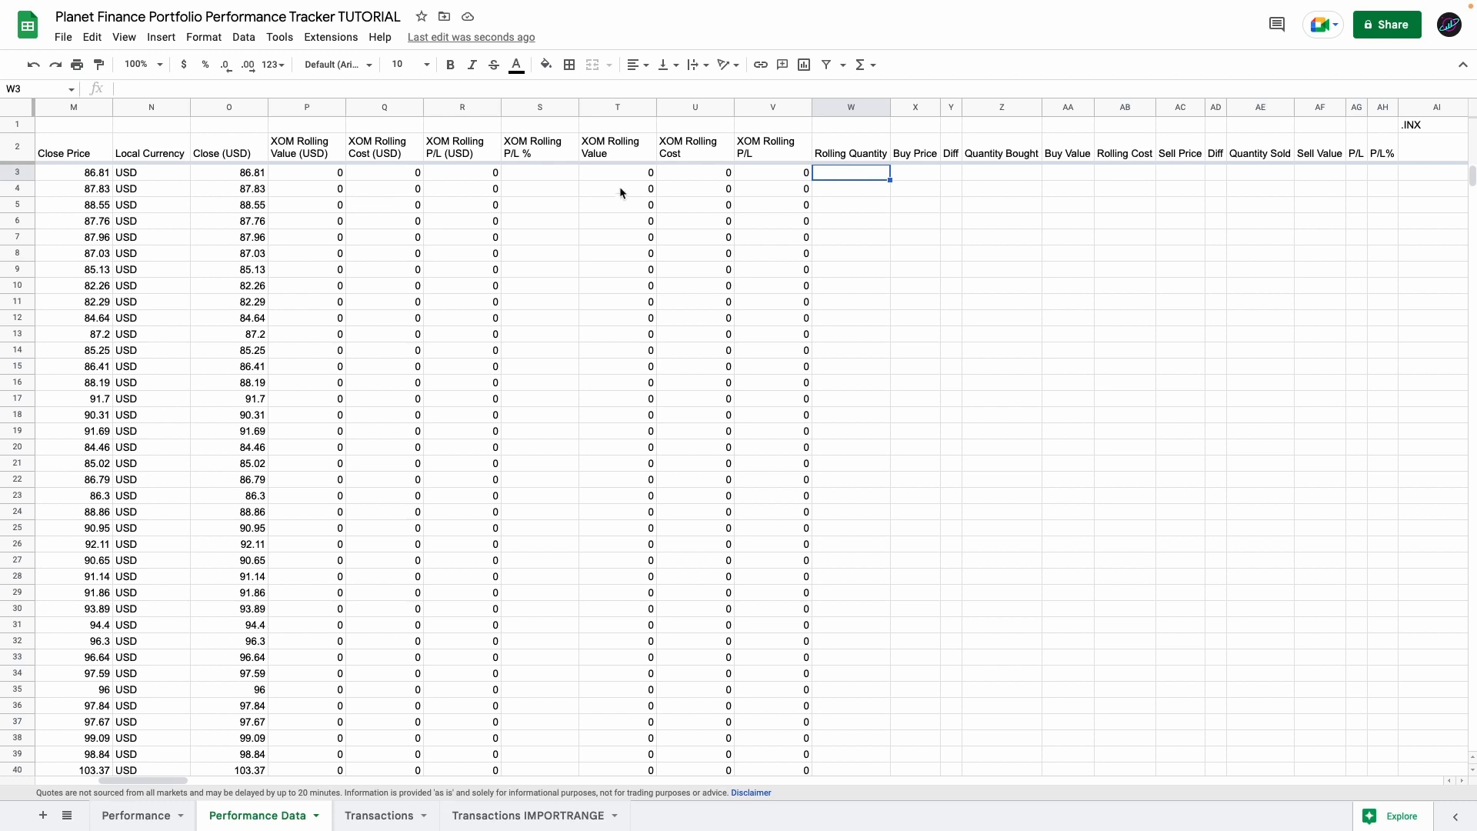
{"action": "left_click", "coordinate": [863, 107]}
{"action": "left_click", "coordinate": [1117, 107]}
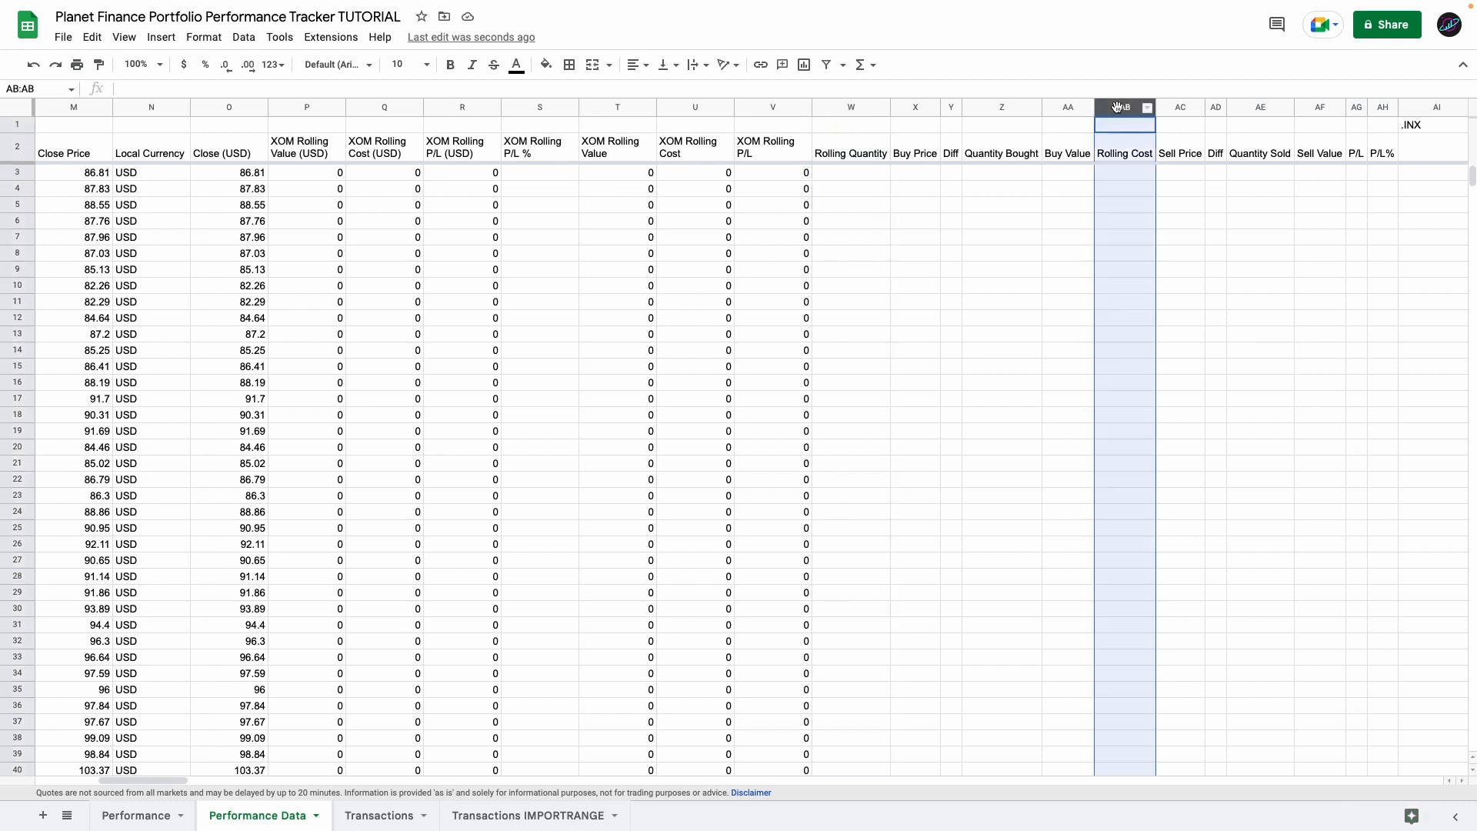
{"action": "double_click", "coordinate": [848, 172]}
{"action": "left_click", "coordinate": [929, 183]}
{"action": "left_click", "coordinate": [901, 193]}
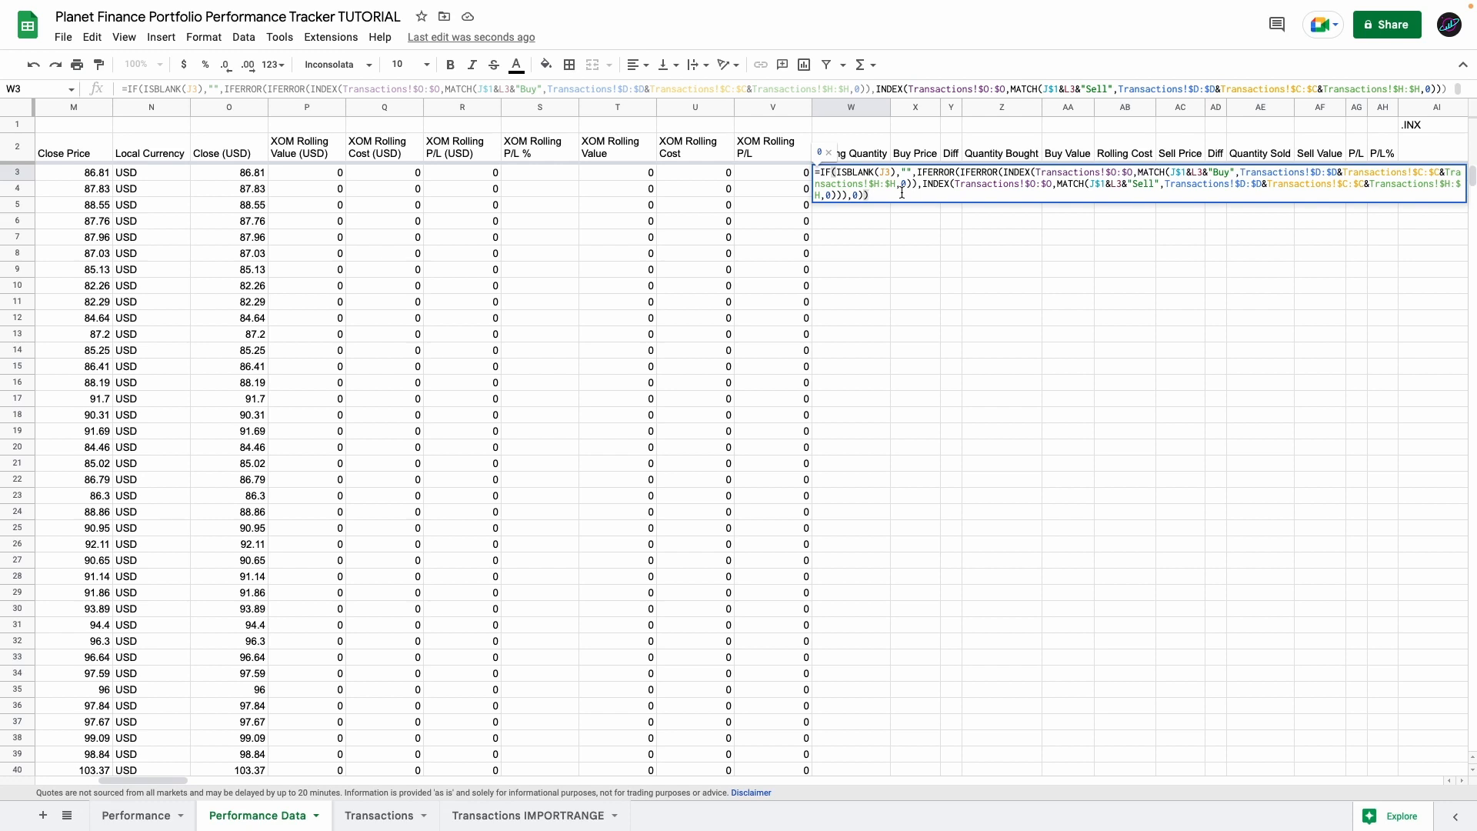
{"action": "key", "text": "Return"}
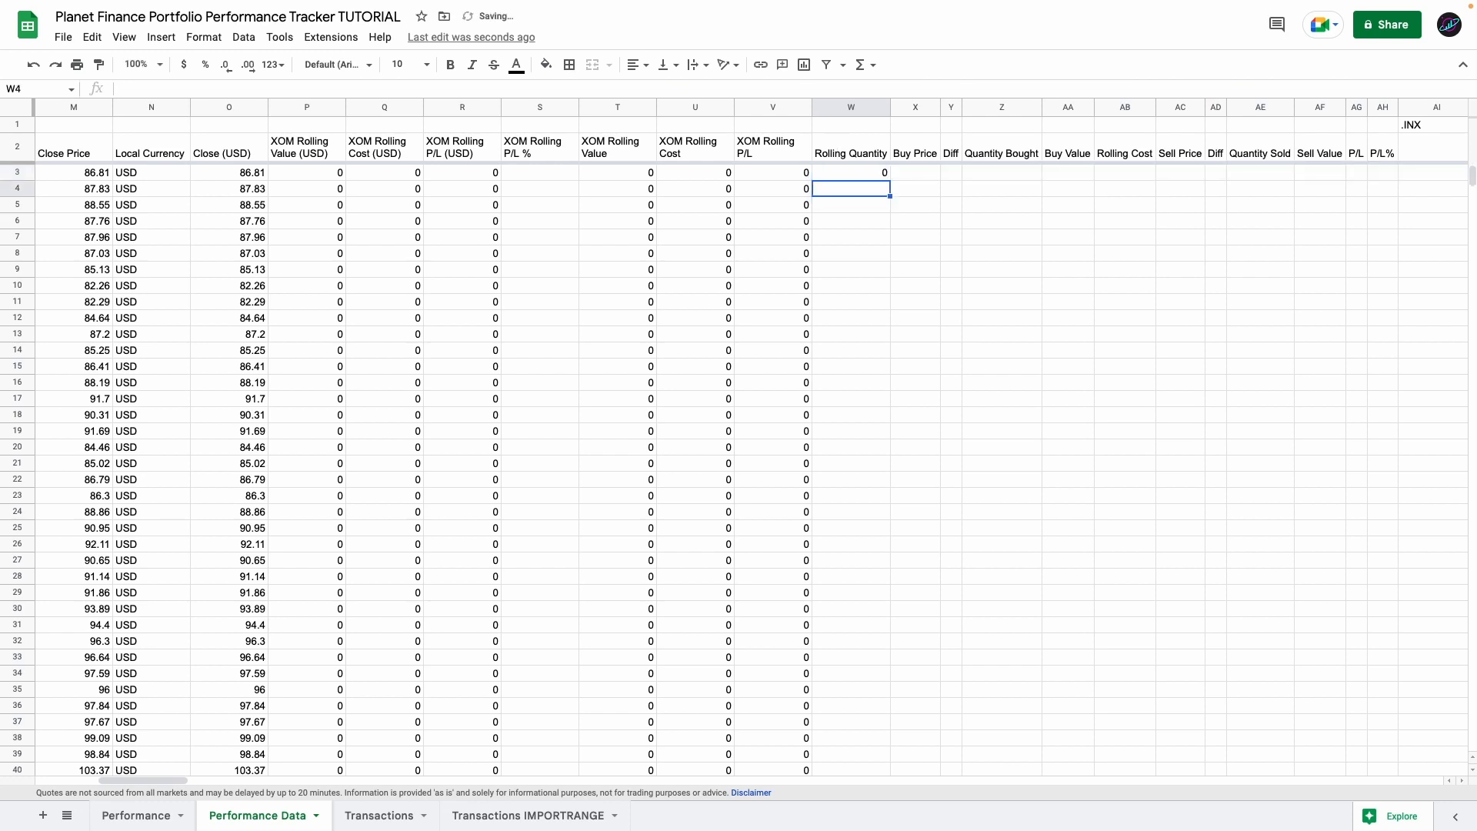
- Enter the same Buy/Sell lookup in W4 using J4 and L4, with the previous quantity W3 as its fallback
{"action": "left_click", "coordinate": [859, 176]}
{"action": "left_click", "coordinate": [838, 194]}
{"action": "type", "text": "=IF(ISBLANK(J4),\"\",IFERROR(IFERROR(INDEX(Transactions!$O:$O,MATCH(J$1&L4&\"Buy\",Transactions!$D:$D&Transactions!$C:$C&Transactions!$H:$H,0)),INDEX(Transactions!$O:$O,MATCH(J$1&L4&\"Sell\",Transactions!$D:$D&Transactions!$C:$C&Transactions!$H:$H,0))),W3))"}
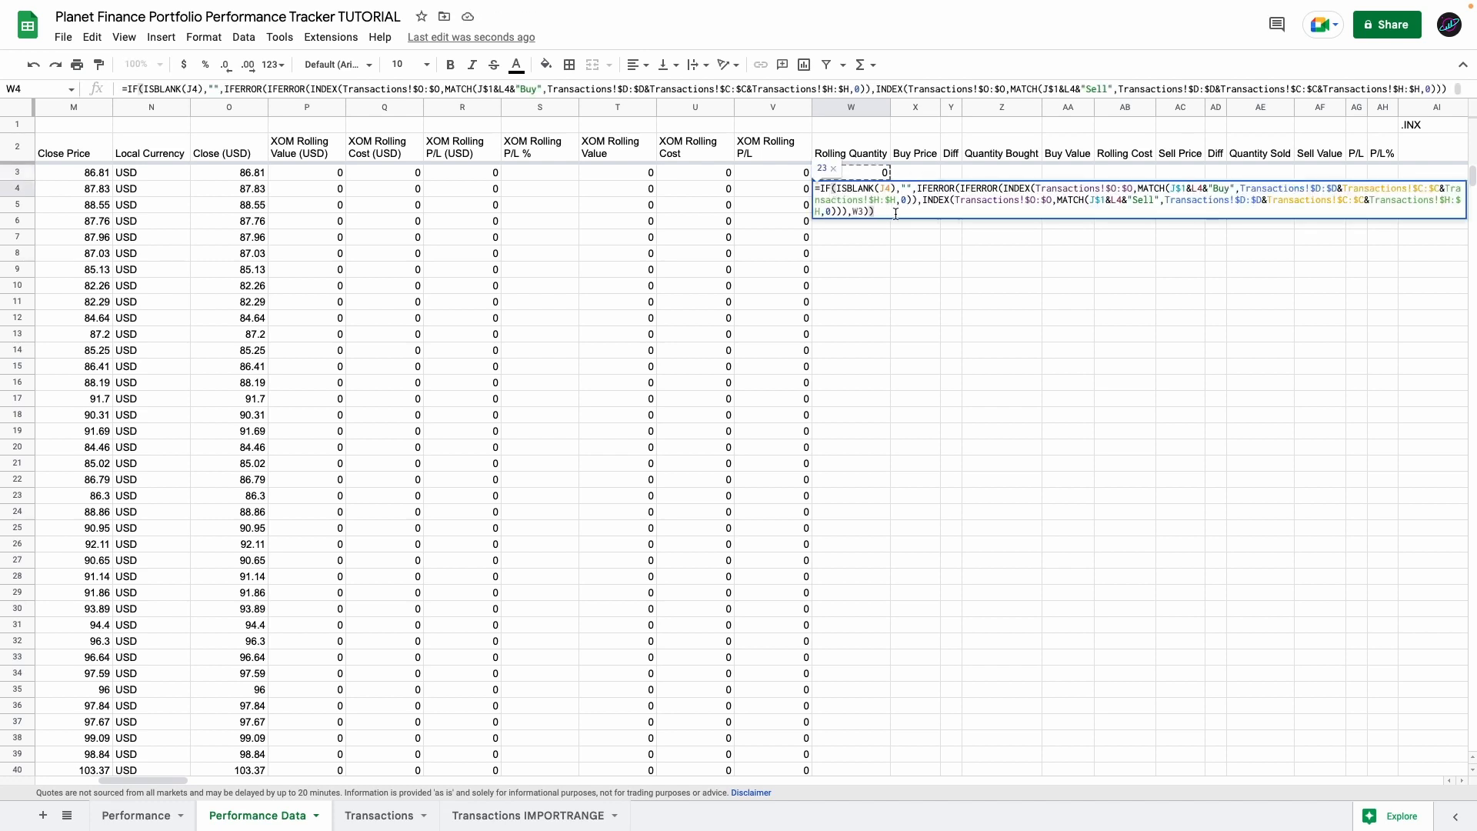
{"action": "left_click", "coordinate": [870, 178]}
{"action": "left_click", "coordinate": [869, 190]}
- Compare the final IFERROR fallback arguments in the Rolling Quantity formulas of W3 and W4
{"action": "left_click", "coordinate": [863, 177]}
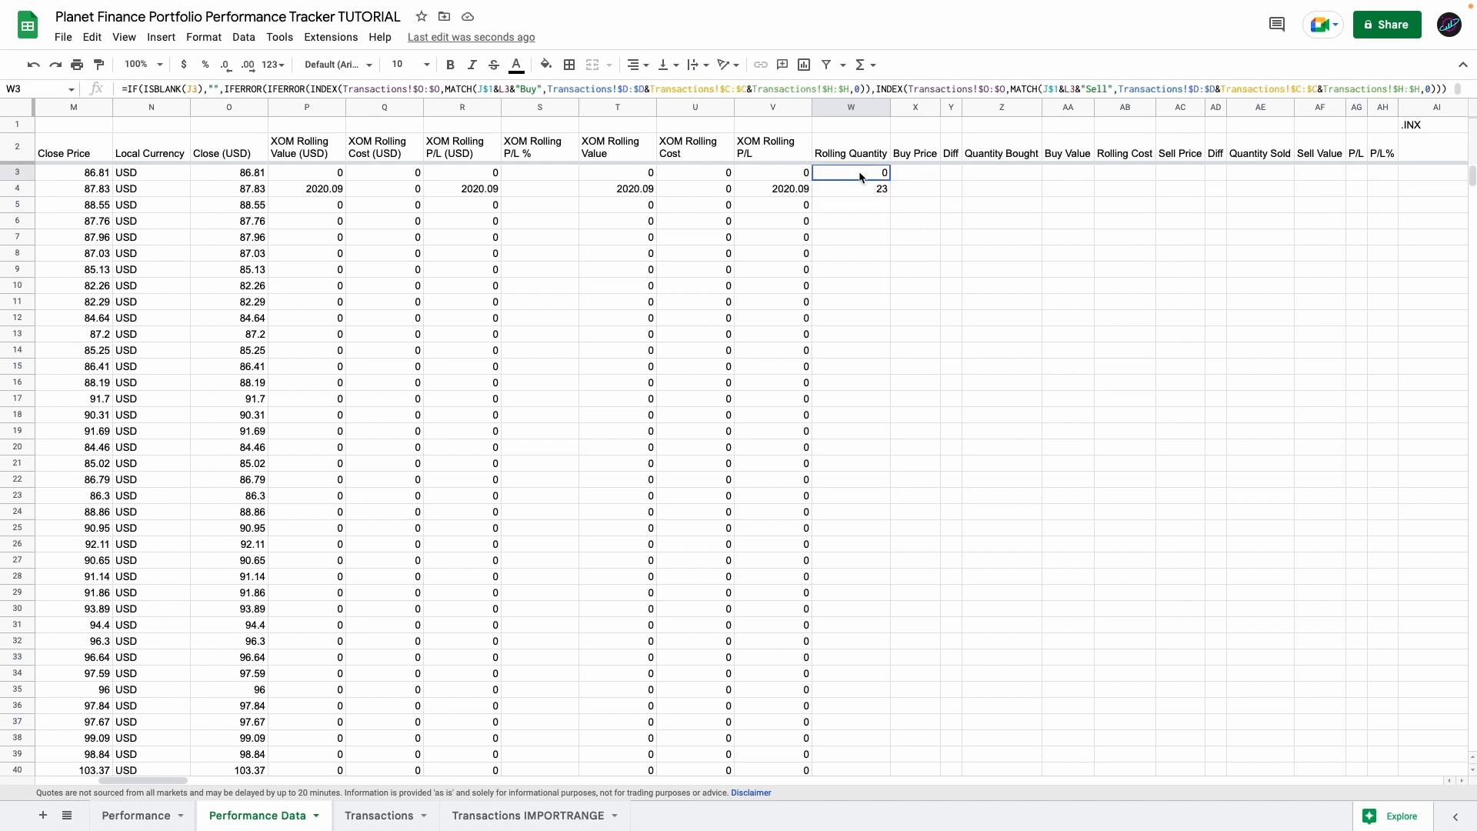
{"action": "double_click", "coordinate": [869, 179]}
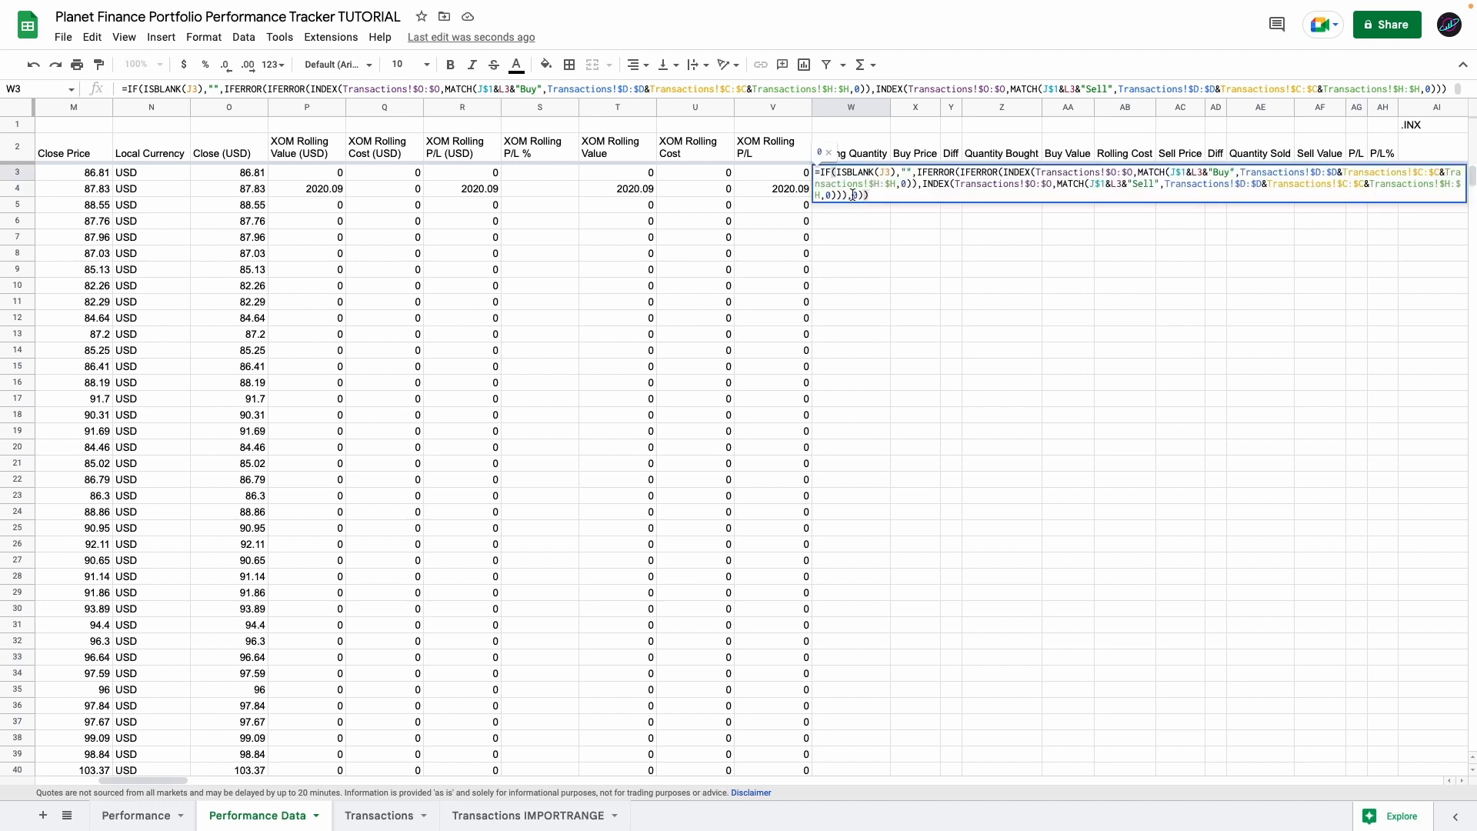
{"action": "left_click", "coordinate": [851, 195]}
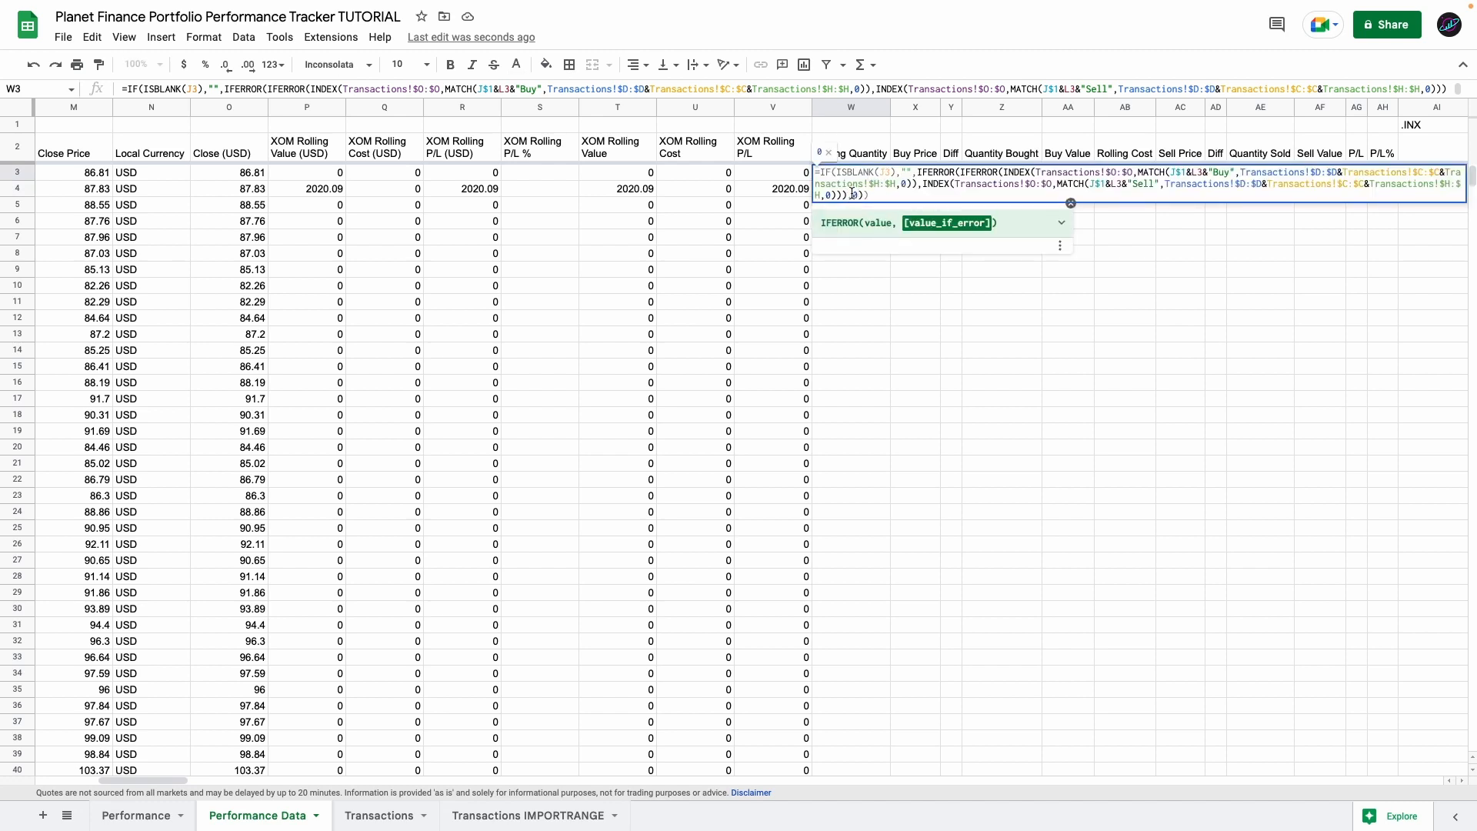
{"action": "key", "text": "Return"}
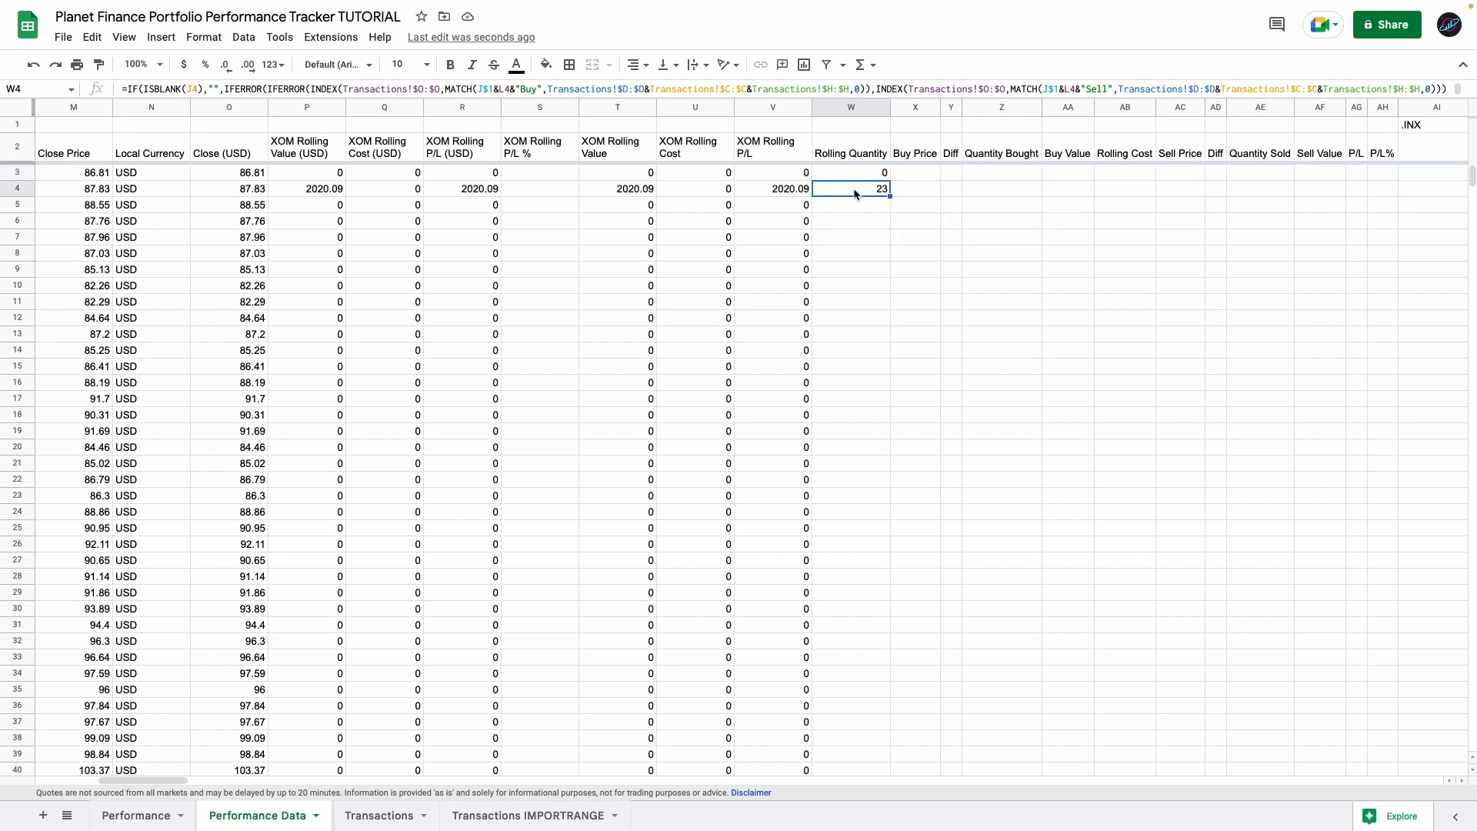
{"action": "double_click", "coordinate": [854, 192]}
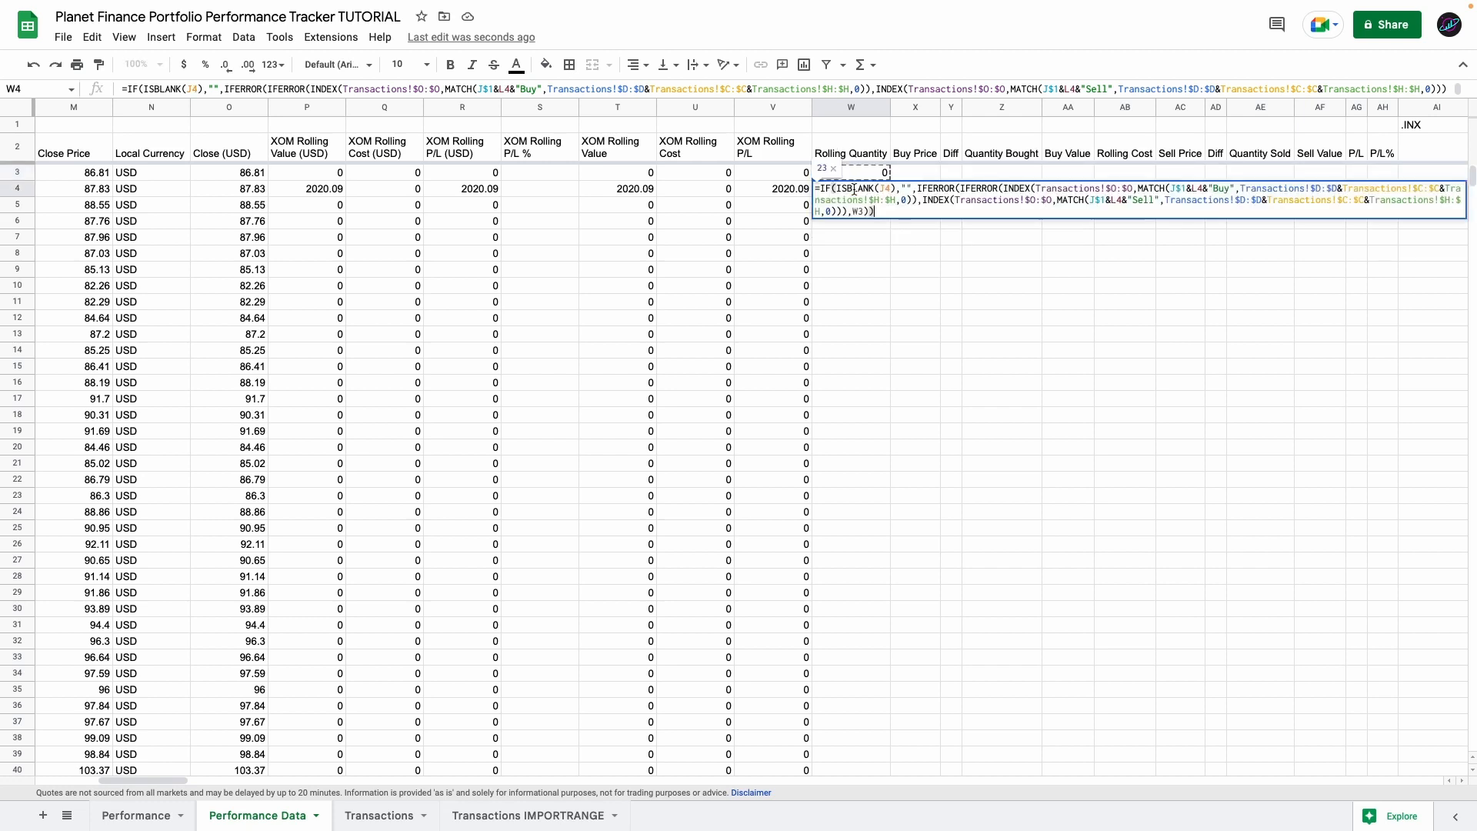
{"action": "double_click", "coordinate": [854, 211]}
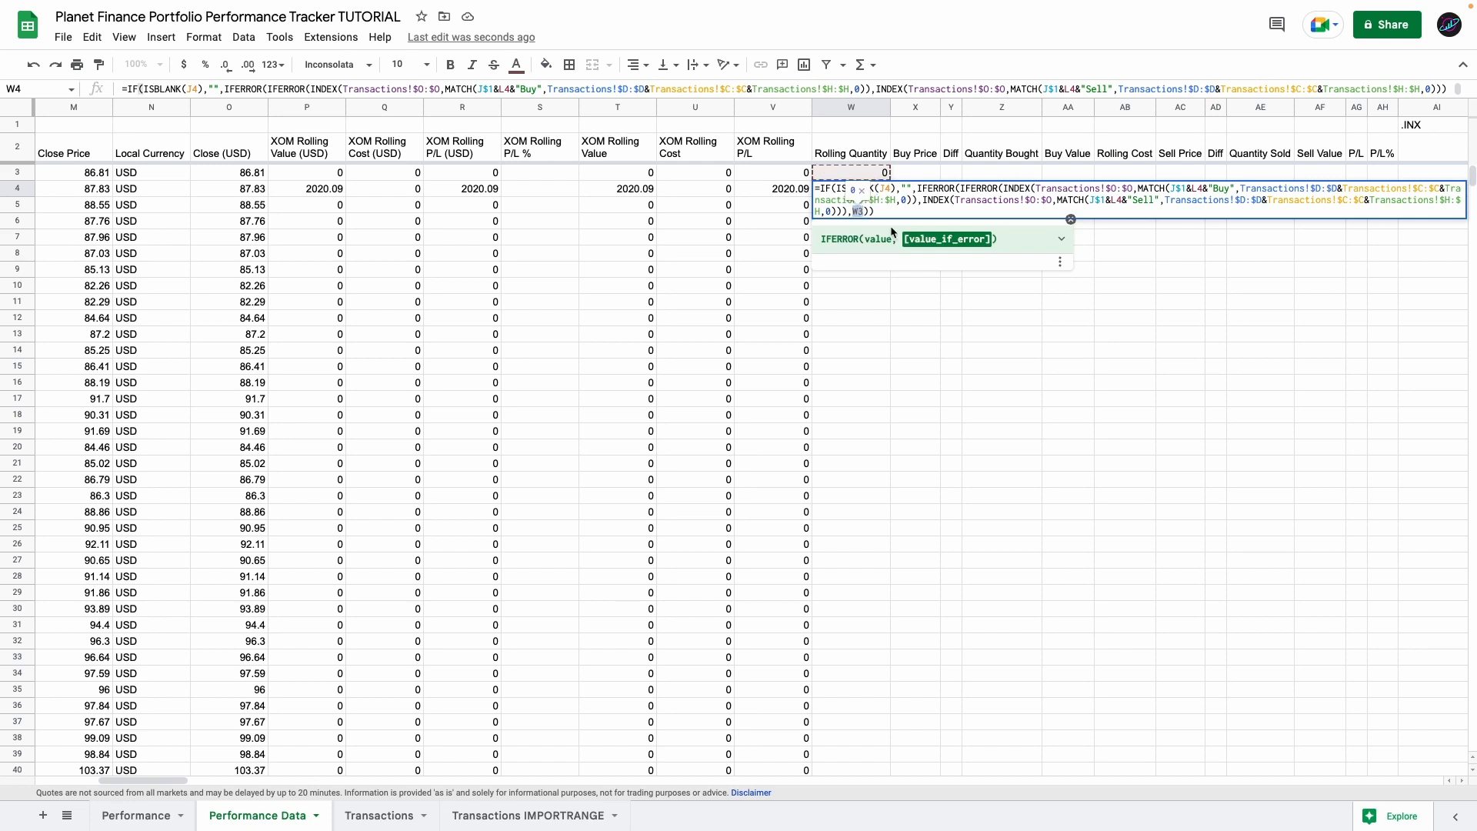
- Fill the Rolling Quantity formula from W4 down the column to W1000
{"action": "key", "text": "Return"}
{"action": "key", "text": "Up"}
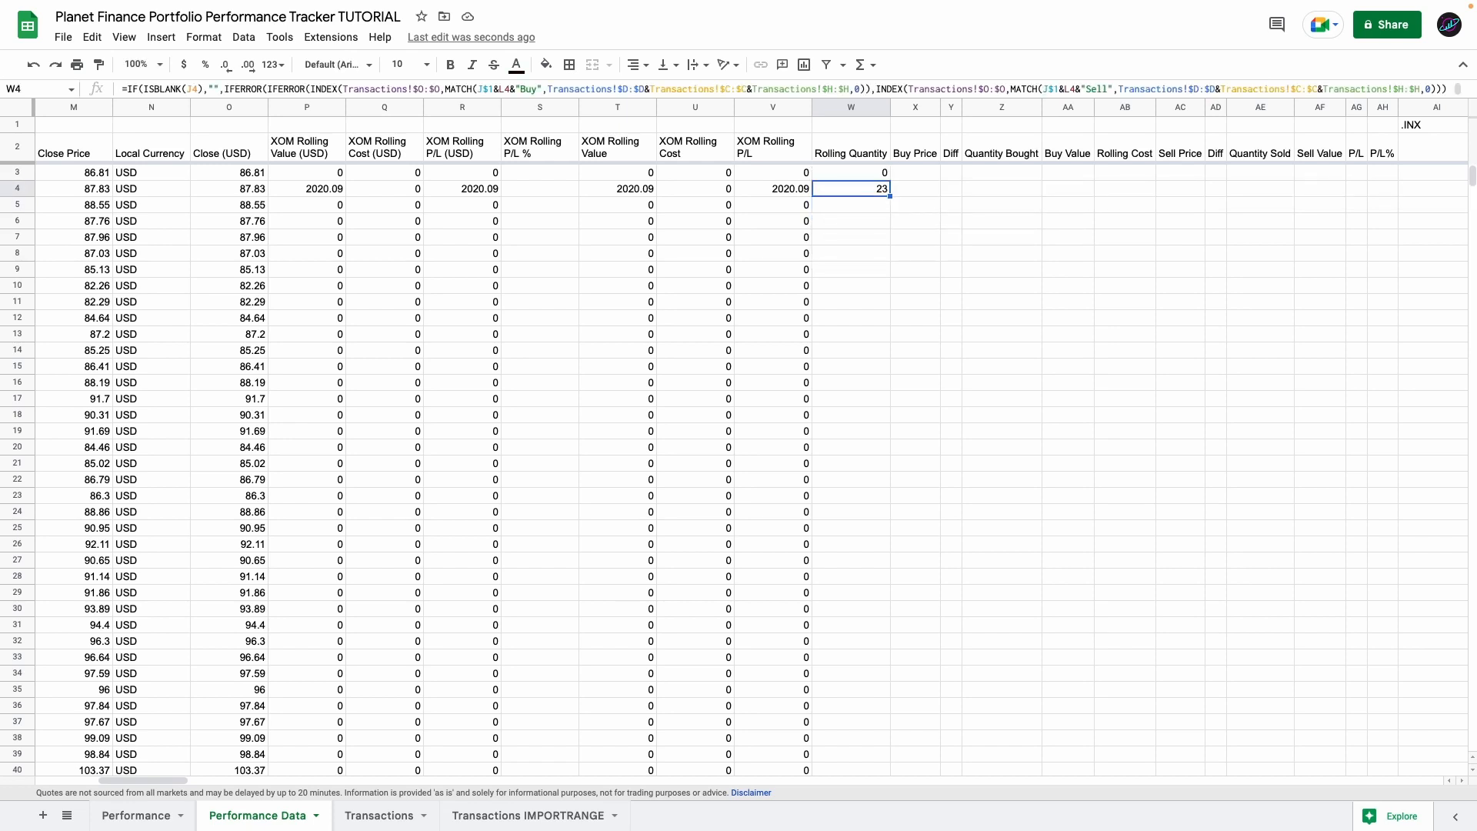
{"action": "key", "text": "super+c"}
{"action": "key", "text": "ctrl+shift+Down"}
{"action": "key", "text": "ctrl+v"}
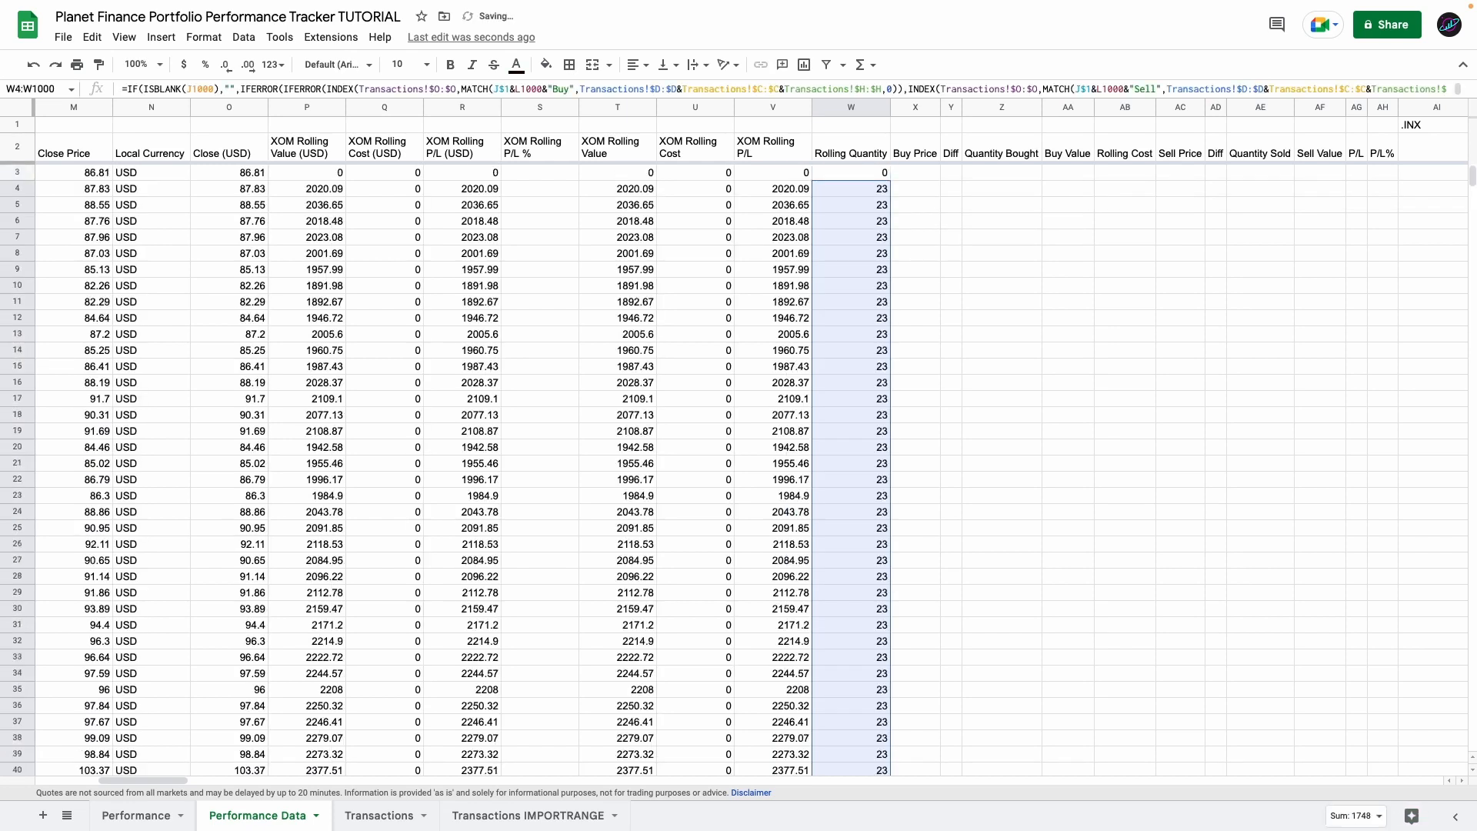
- Shade the first two Rolling Quantity cells, W3:W4, light yellow to set their differing formulas apart from the rows below
{"action": "left_click", "coordinate": [861, 194]}
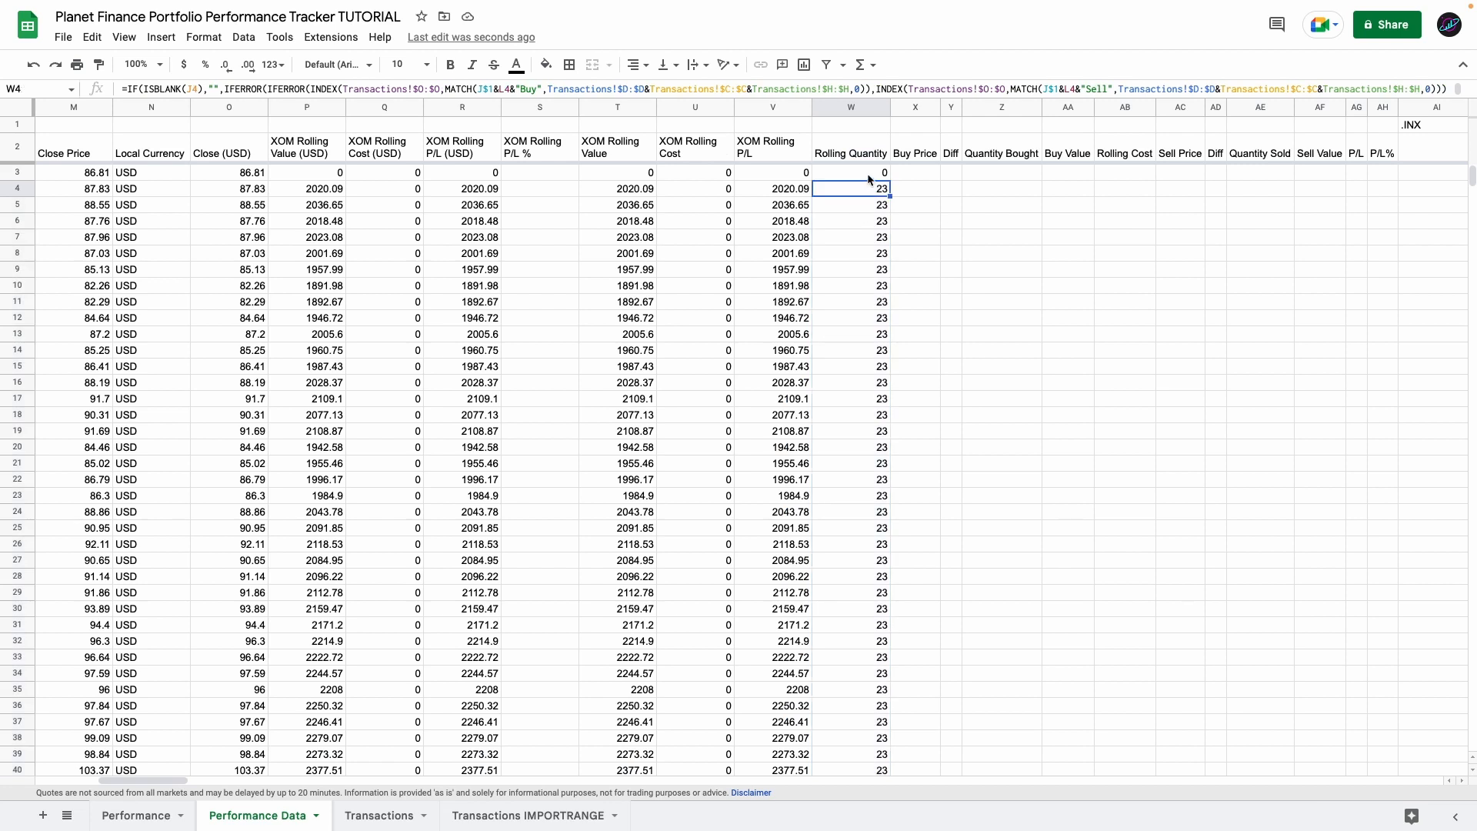
{"action": "left_click_drag", "start_coordinate": [867, 176], "coordinate": [866, 183]}
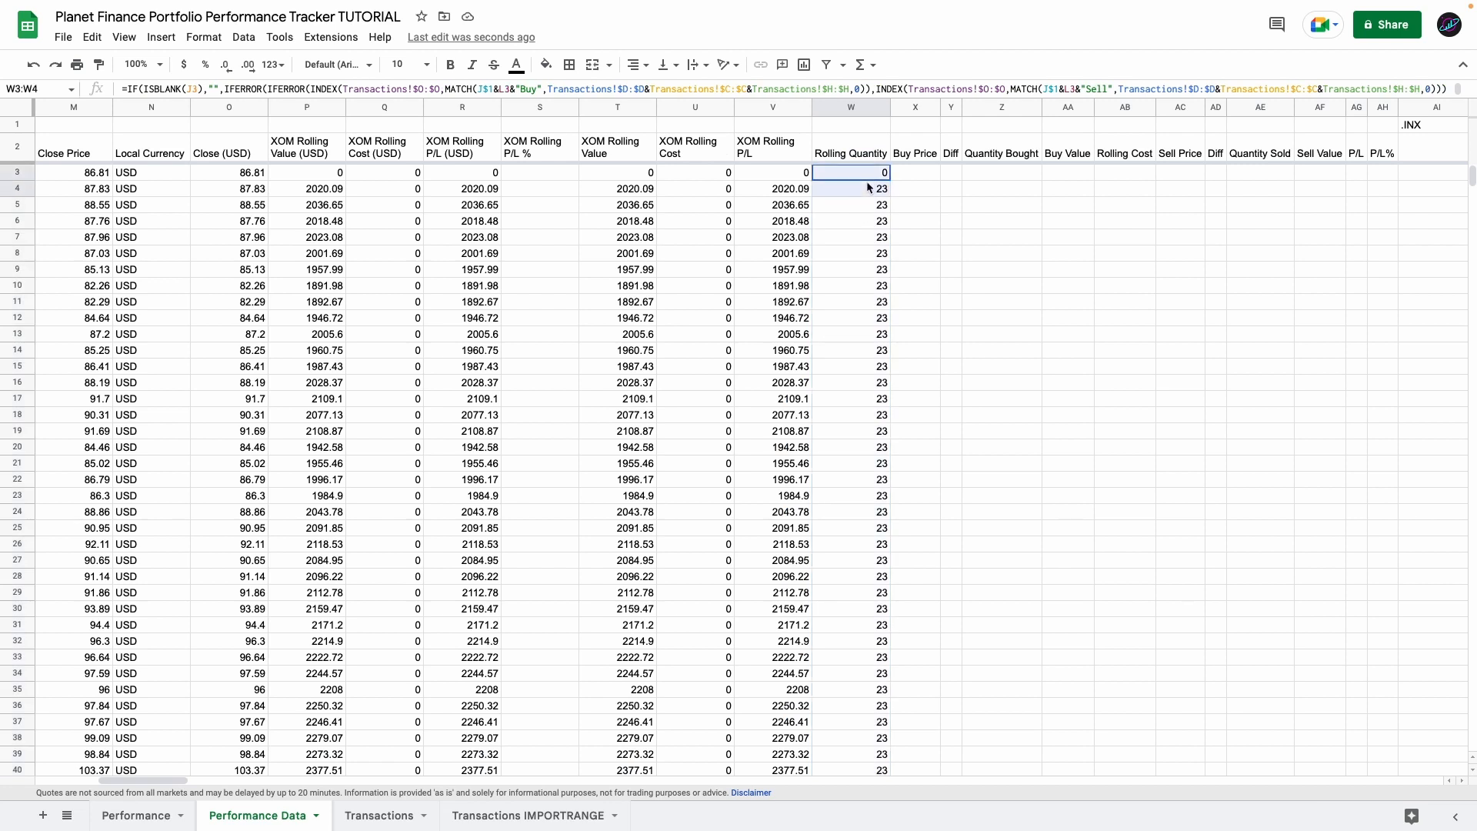
{"action": "left_click", "coordinate": [546, 65]}
{"action": "left_click", "coordinate": [604, 228]}
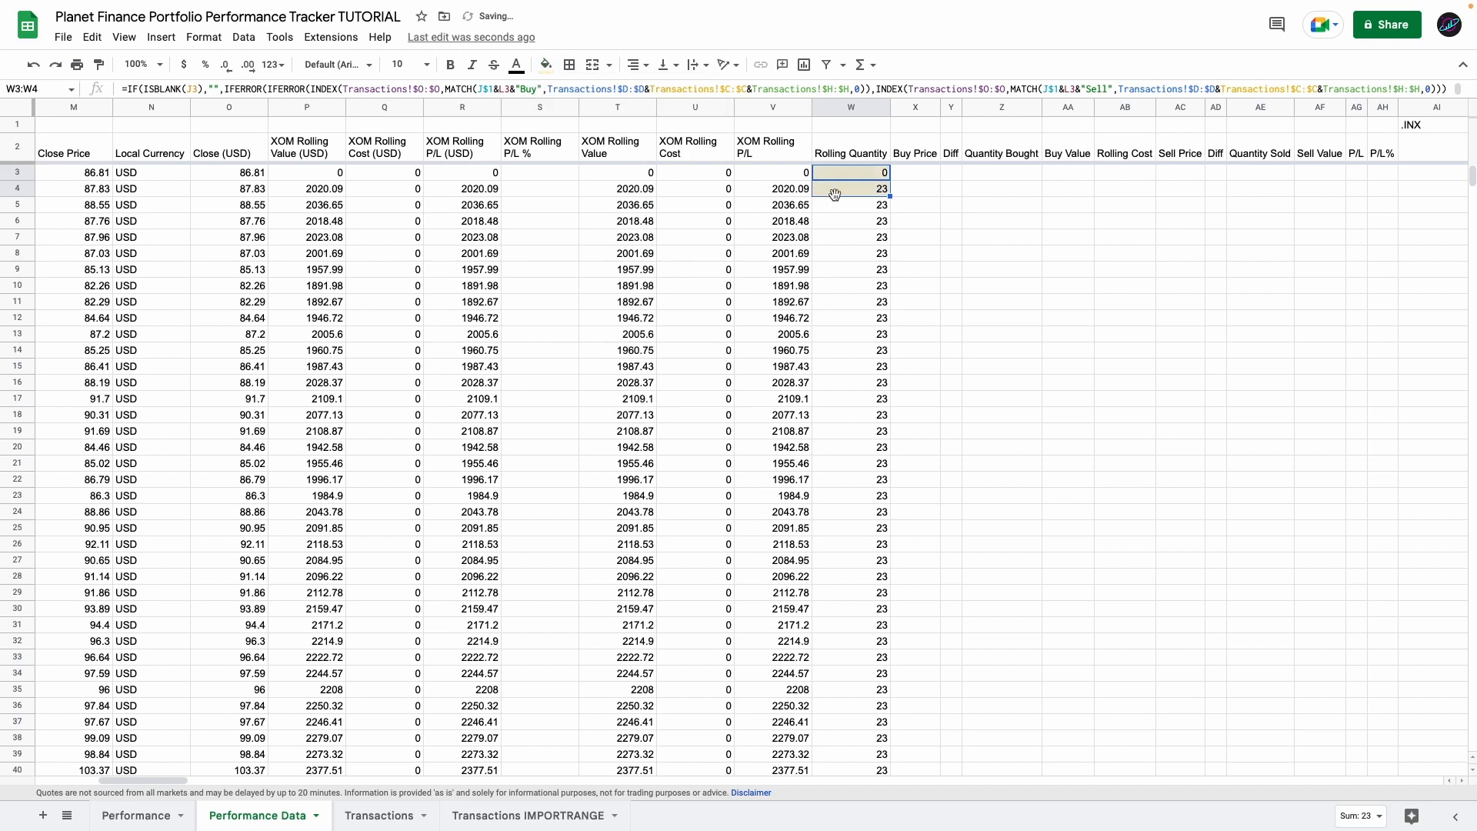
{"action": "left_click", "coordinate": [852, 194]}
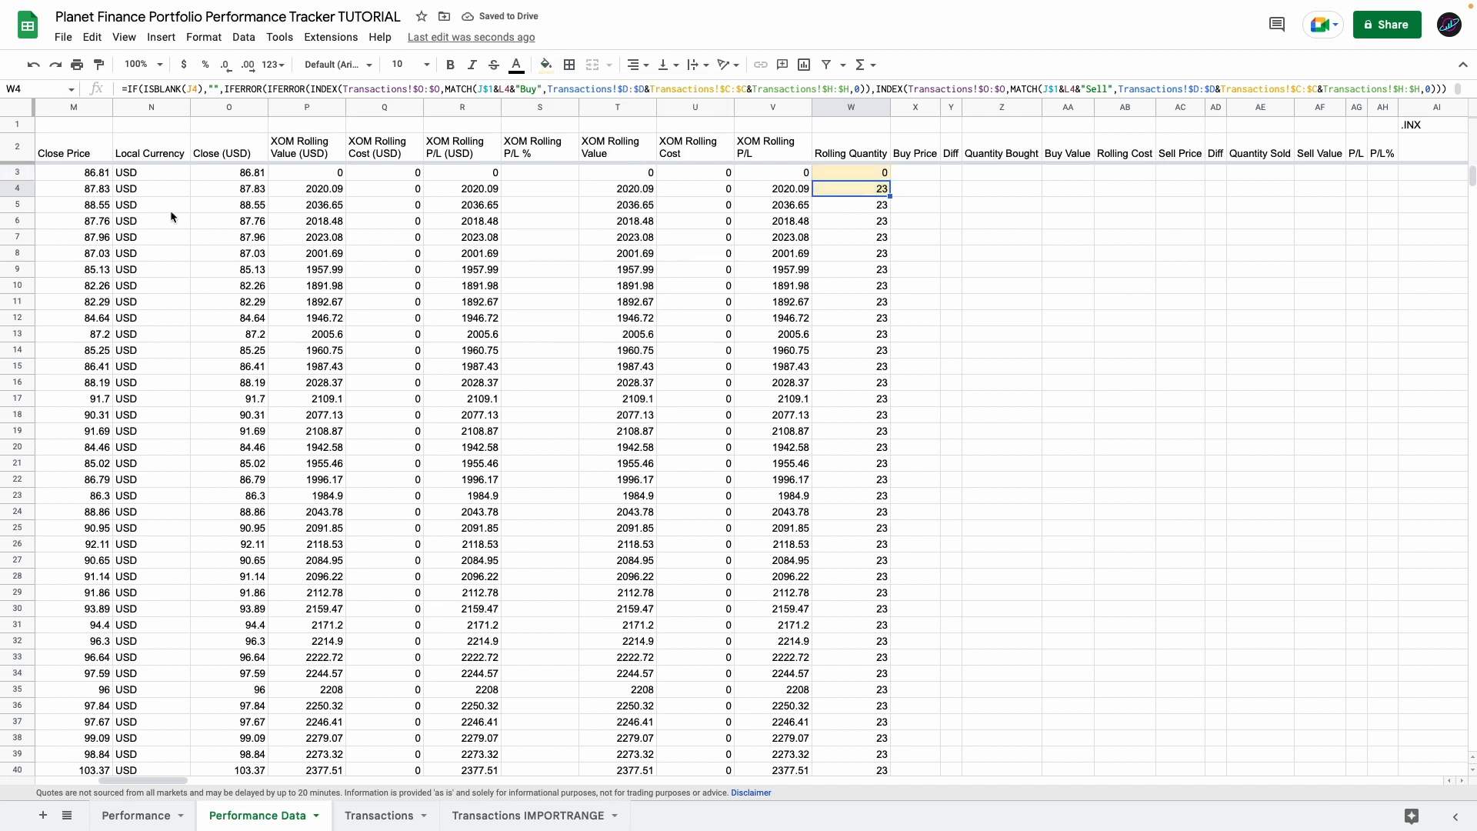
{"action": "left_click_drag", "start_coordinate": [866, 205], "coordinate": [858, 261]}
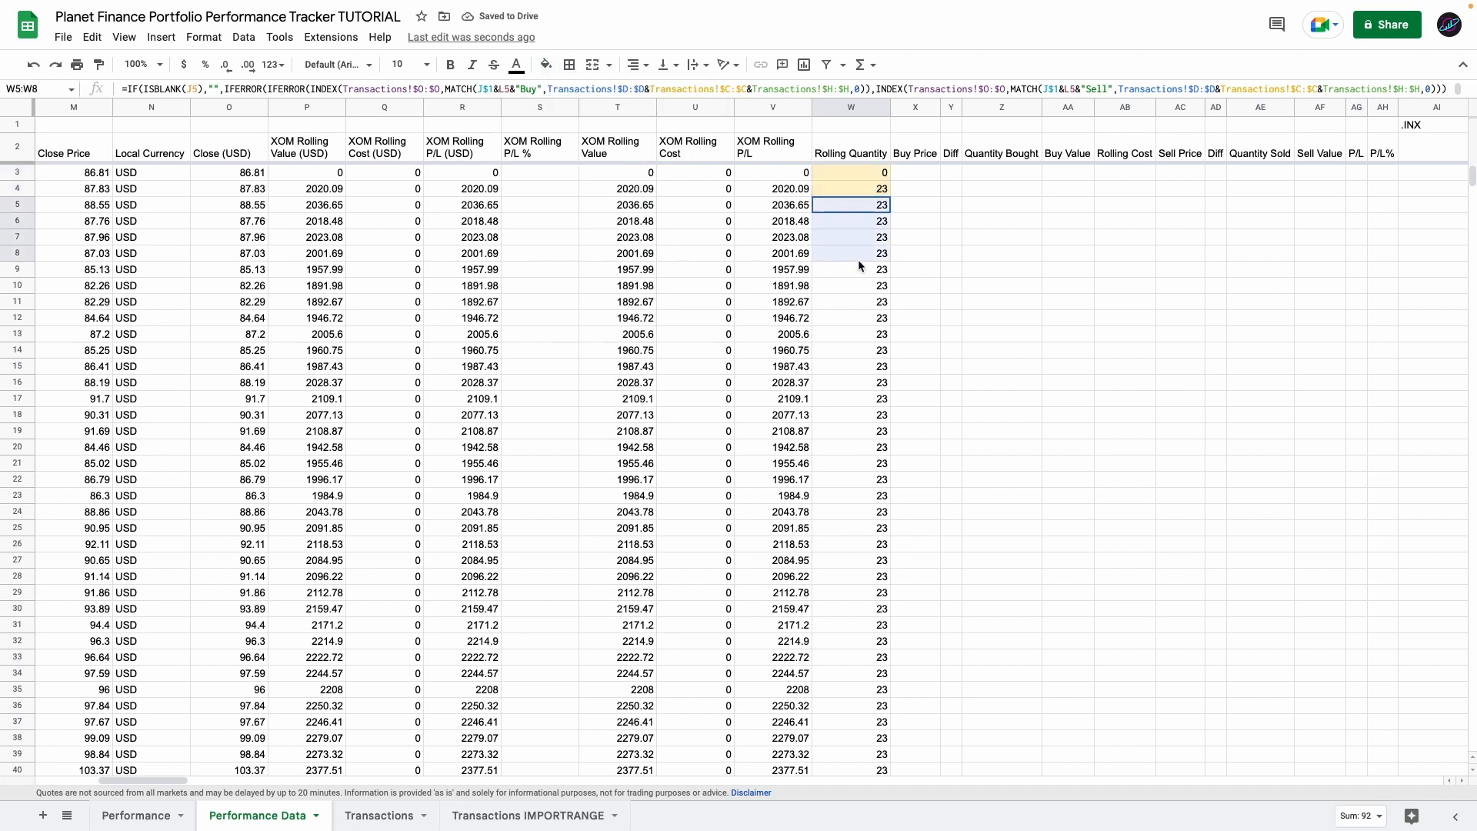
{"action": "left_click", "coordinate": [870, 210]}
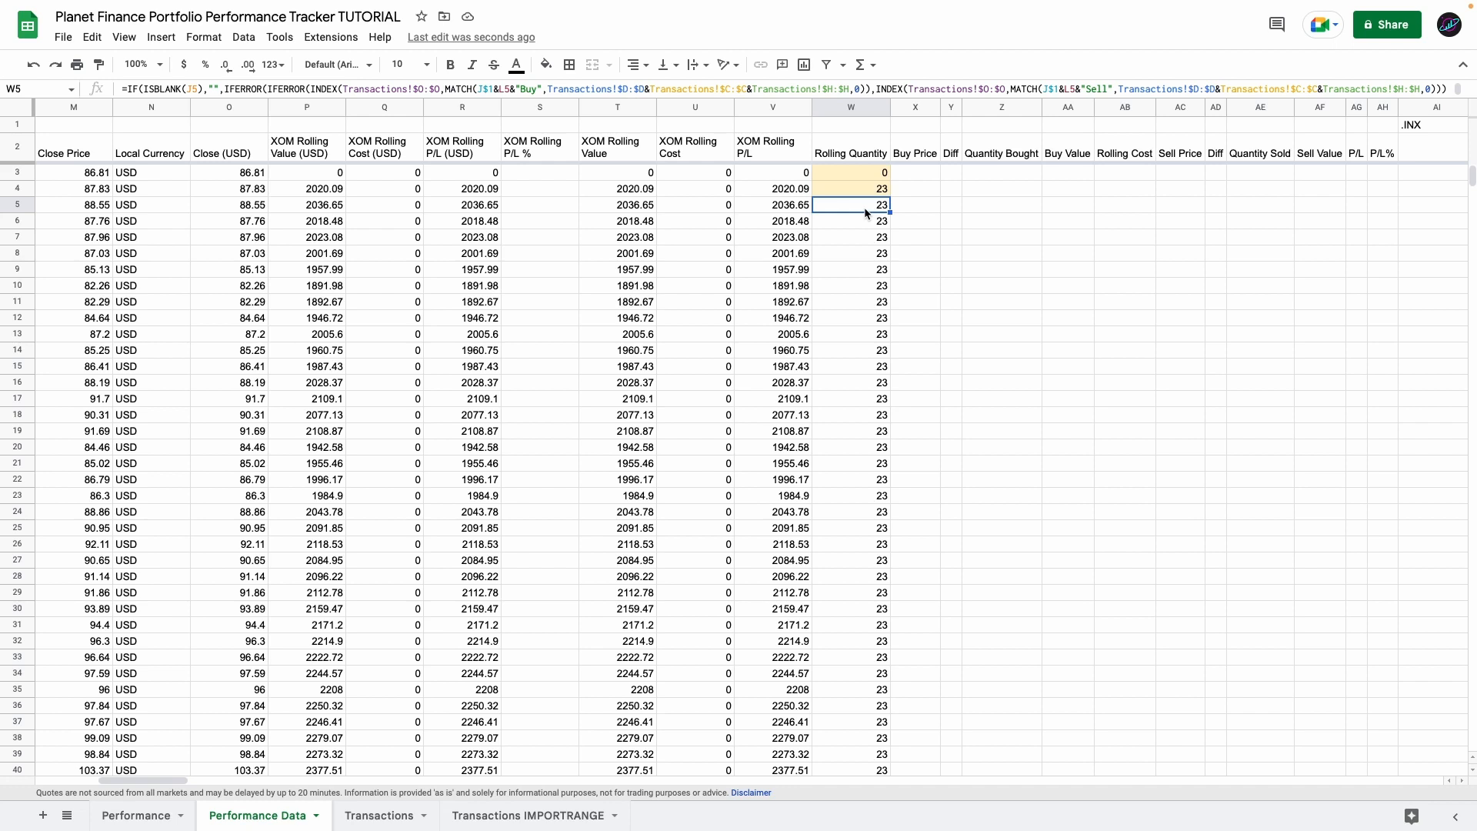
- Fill the Buy Price column with the "Buy" lookup of Transactions!$J:$J and the Diff column with =IF(X4="","",X4-M4), adjusted per row
{"action": "left_click", "coordinate": [915, 173]}
{"action": "key", "text": "ctrl+v"}
{"action": "double_click", "coordinate": [940, 181]}
{"action": "left_click", "coordinate": [951, 173]}
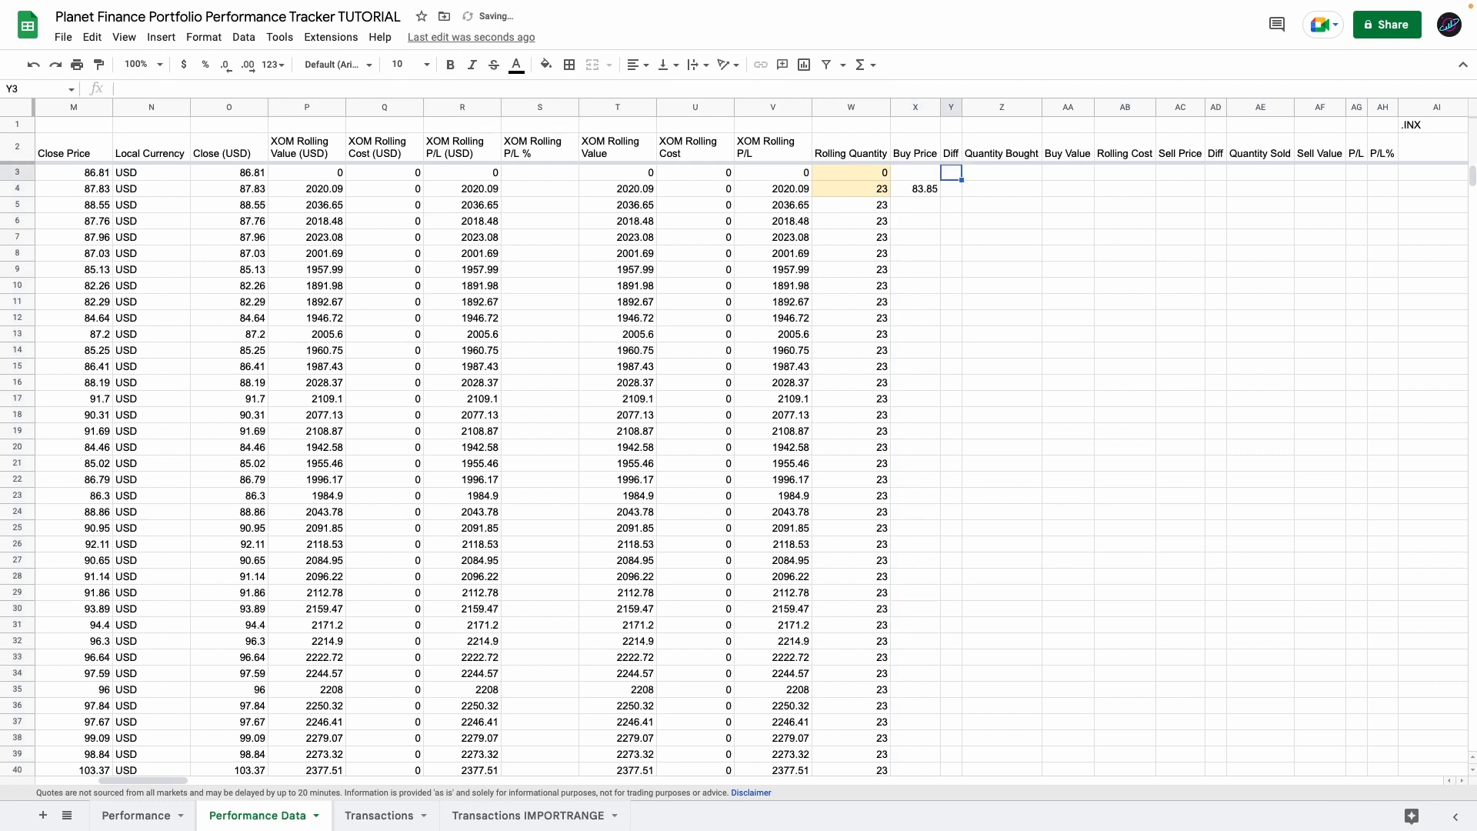
{"action": "double_click", "coordinate": [961, 181]}
- Fill Quantity Bought with the "Buy" lookup of Transactions!$I:$I and Buy Value with =IF(ISBLANK(J4),"",IF(X4="","",X4*Z4)), adjusted per row
{"action": "left_click", "coordinate": [1002, 173]}
{"action": "double_click", "coordinate": [1041, 181]}
{"action": "left_click", "coordinate": [1068, 173]}
{"action": "key", "text": "Return"}
{"action": "key", "text": "super+Return"}
{"action": "key", "text": "super+Up"}
- Enter 0 in AB3, fill the Rolling Cost formula down from AB4, and shade AB3:AB4 light yellow
{"action": "left_click", "coordinate": [1119, 175]}
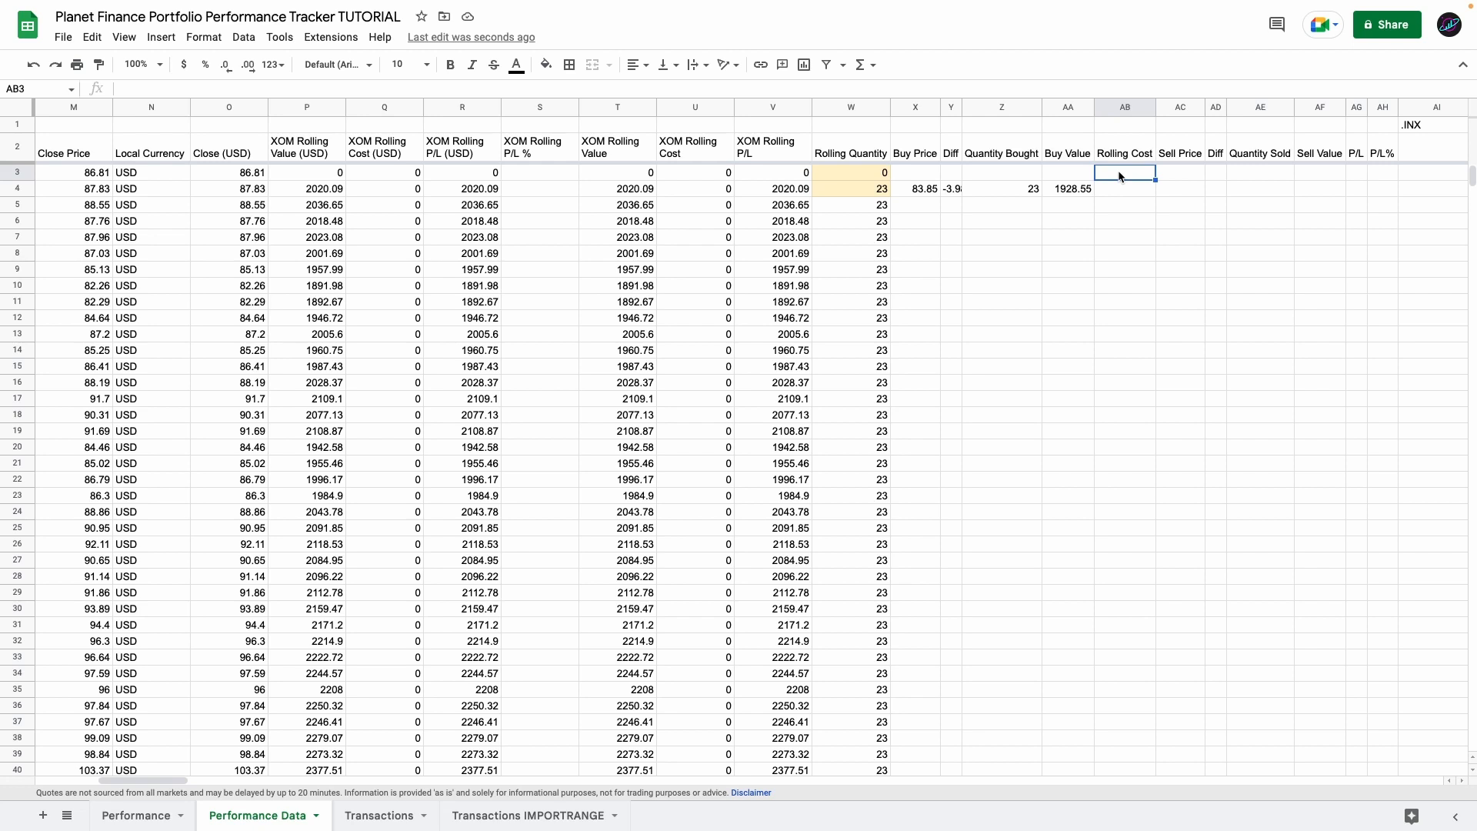
{"action": "type", "text": "0"}
{"action": "key", "text": "Return"}
{"action": "key", "text": "super+shift+Down"}
{"action": "key", "text": "super+v"}
{"action": "left_click_drag", "start_coordinate": [1125, 173], "coordinate": [1124, 189]}
{"action": "left_click", "coordinate": [546, 64]}
{"action": "left_click", "coordinate": [596, 231]}
- Fill the Sell Price, Diff, Quantity Sold, Sell Value, P/L and P/L% formulas down columns AC to AH
{"action": "left_click", "coordinate": [1180, 173]}
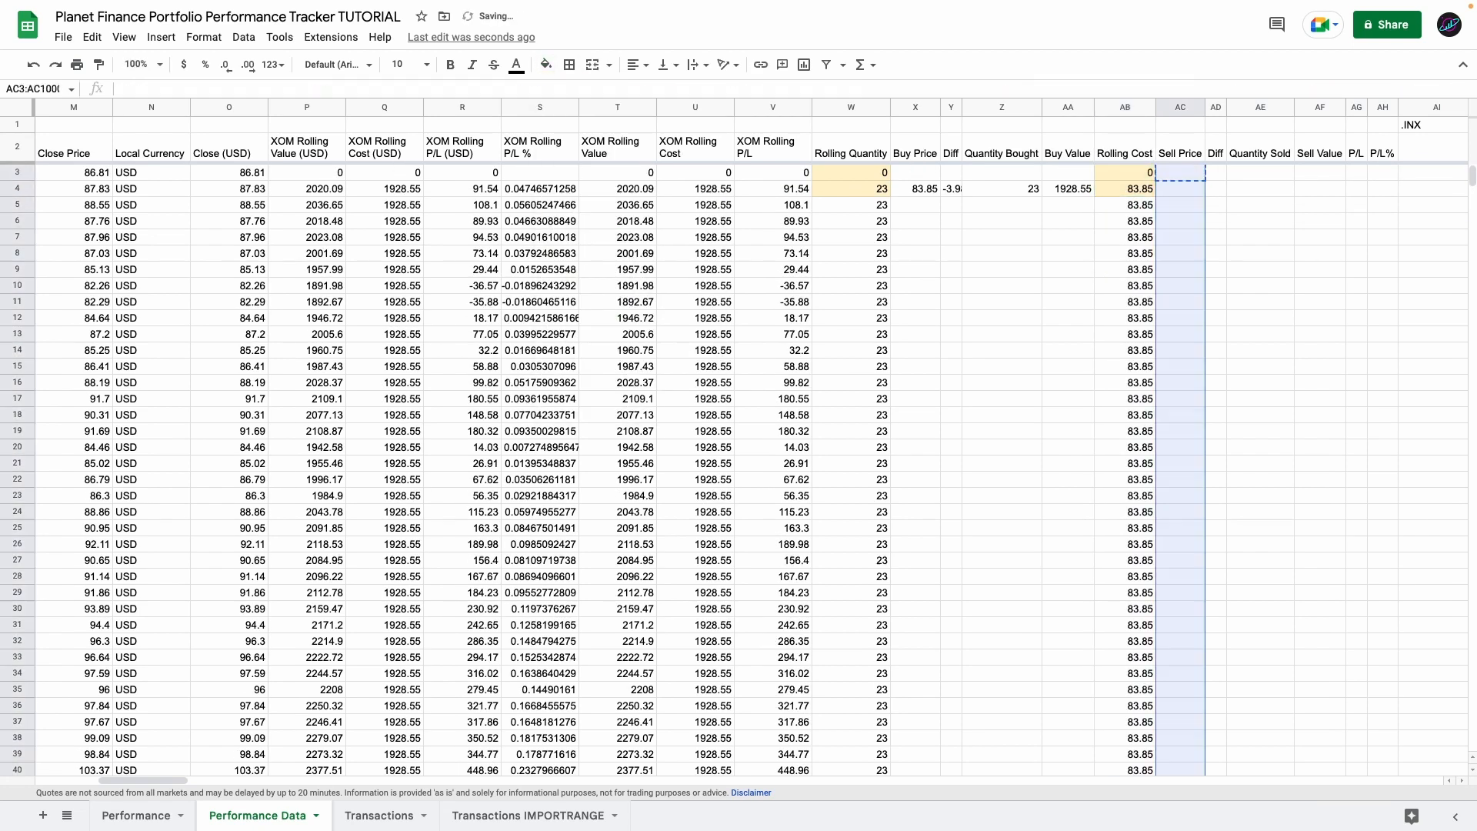
{"action": "key", "text": "super+v"}
{"action": "key", "text": "Right"}
{"action": "key", "text": "Return"}
{"action": "key", "text": "Up"}
{"action": "key", "text": "super+Up"}
{"action": "key", "text": "super+shift+Down"}
{"action": "key", "text": "Right"}
{"action": "key", "text": "super+Down"}
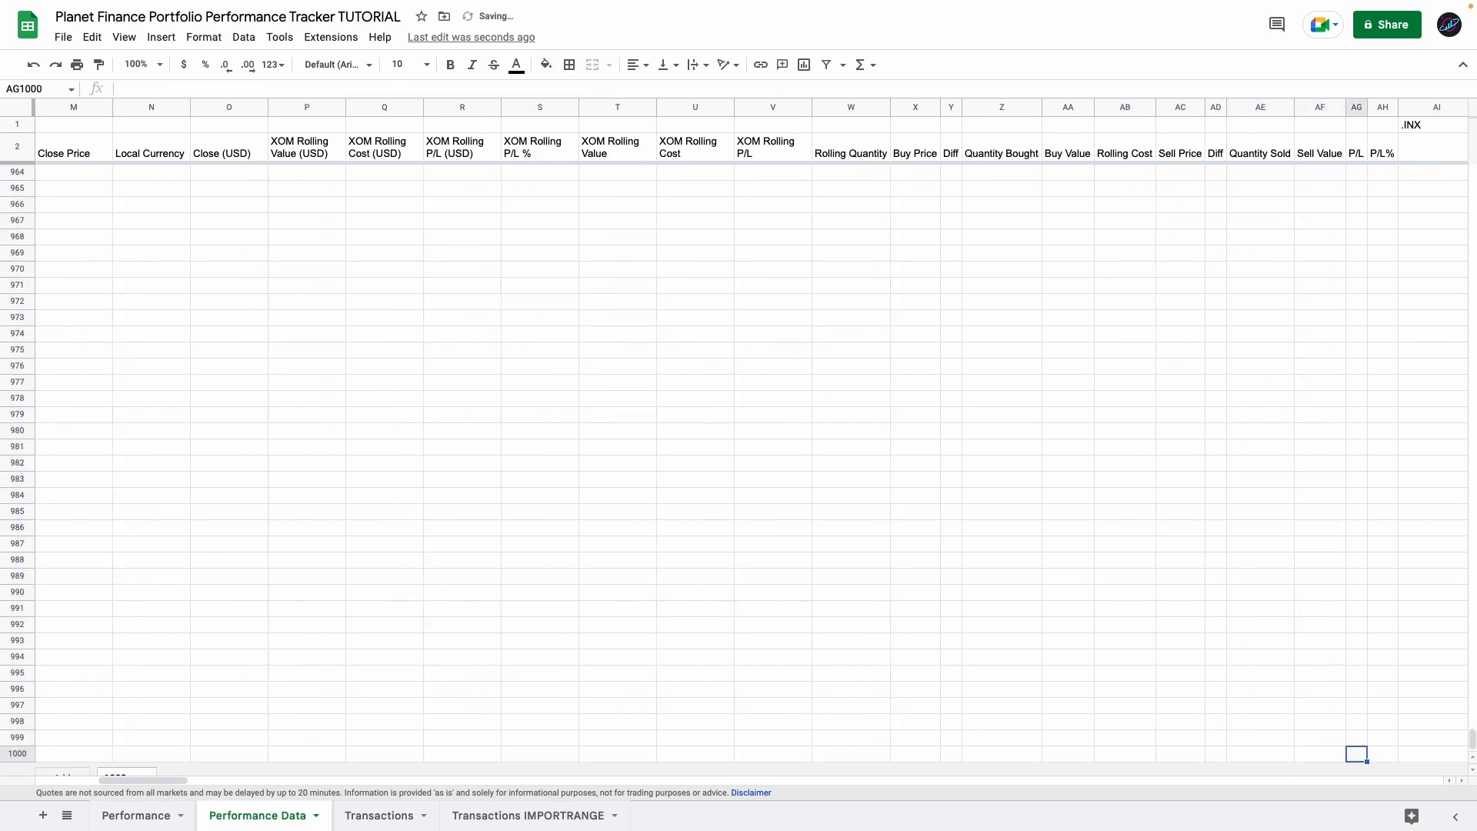
{"action": "key", "text": "super+Up"}
- Auto-fit the widths of columns X to AH, from Buy Price to P/L%
{"action": "left_click_drag", "start_coordinate": [827, 154], "coordinate": [1157, 174]}
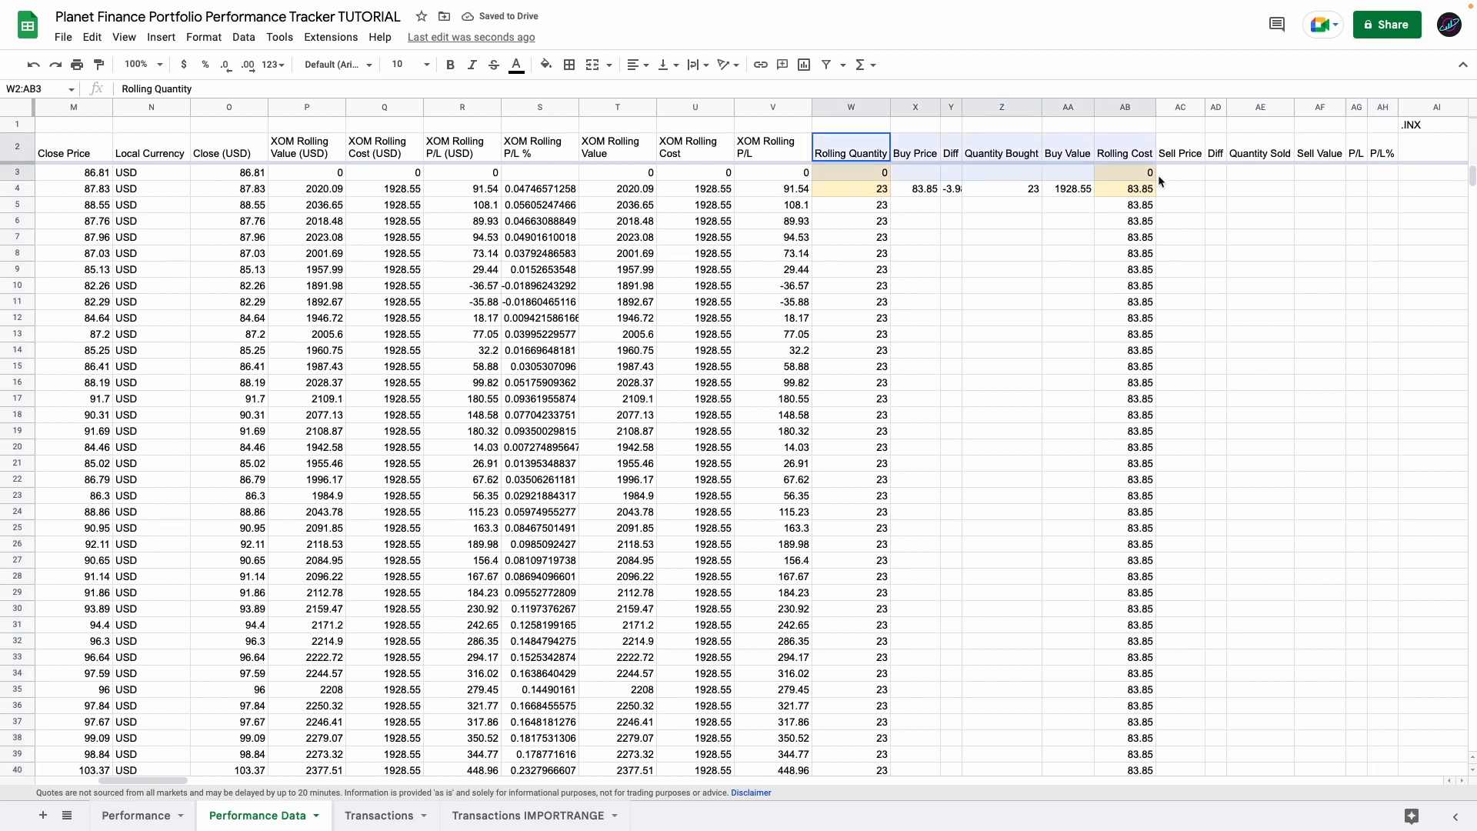
{"action": "left_click", "coordinate": [860, 153]}
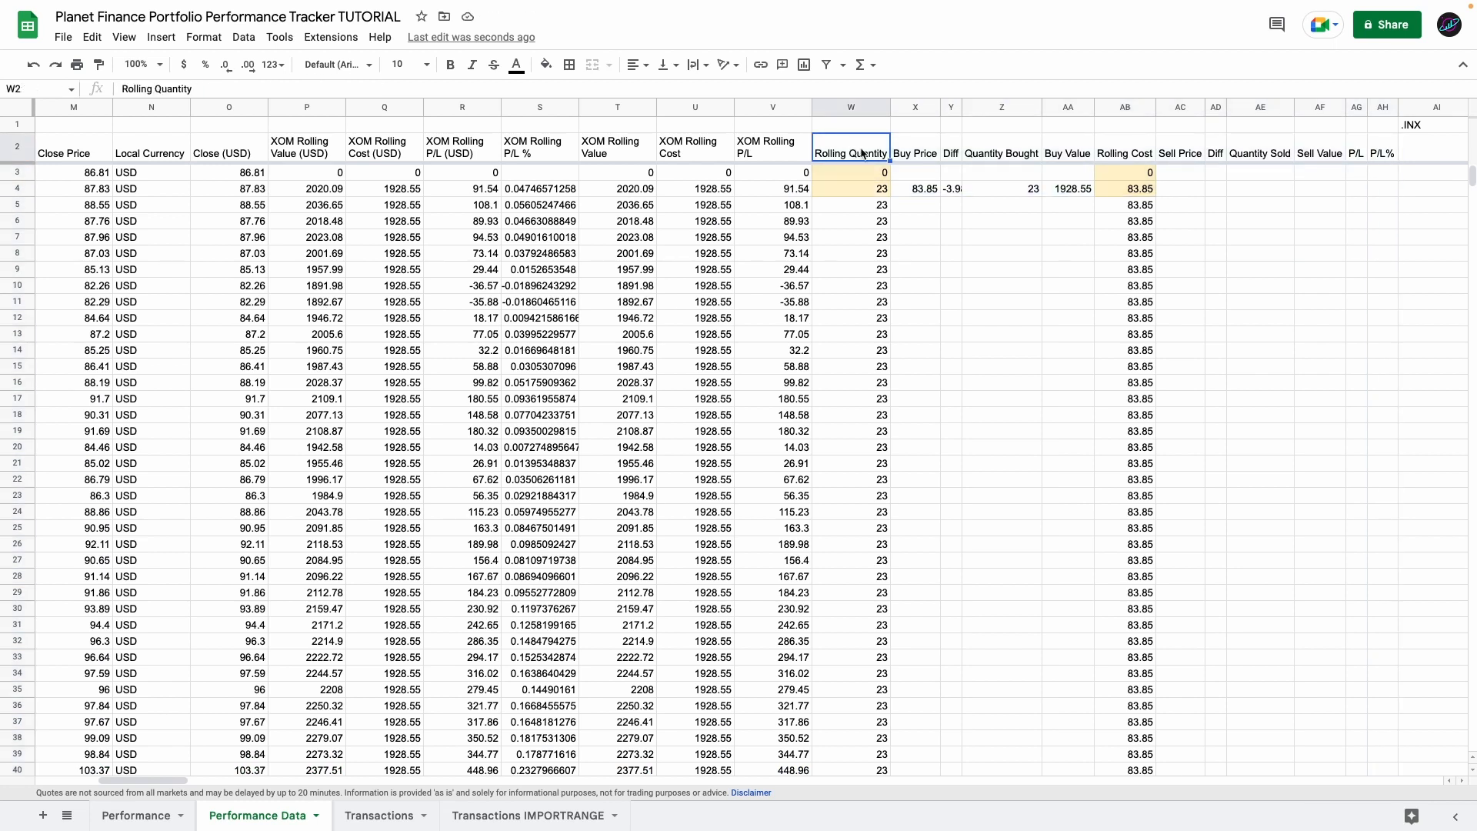
{"action": "left_click_drag", "start_coordinate": [923, 104], "coordinate": [1382, 116]}
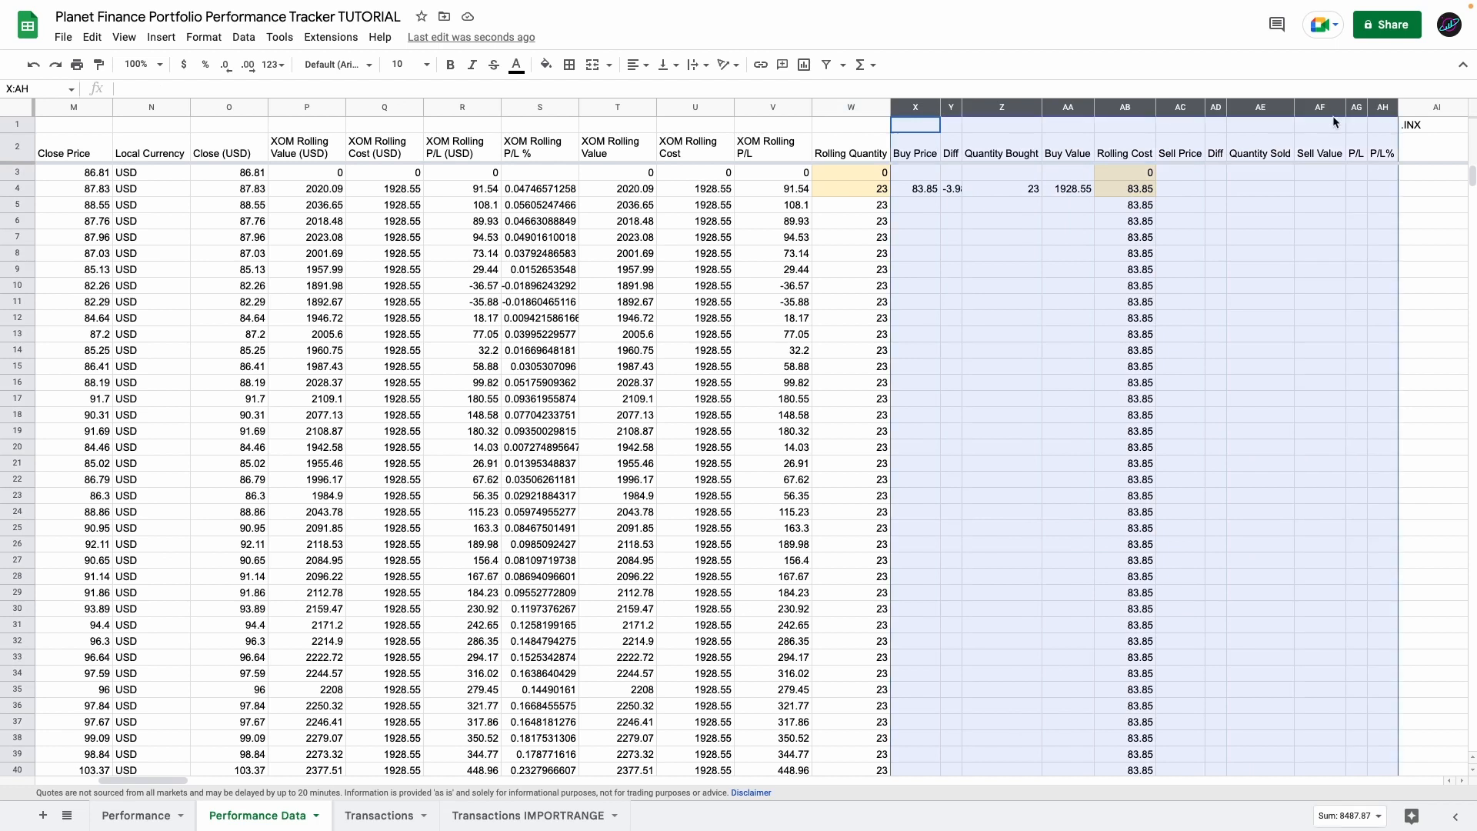
{"action": "double_click", "coordinate": [1154, 106]}
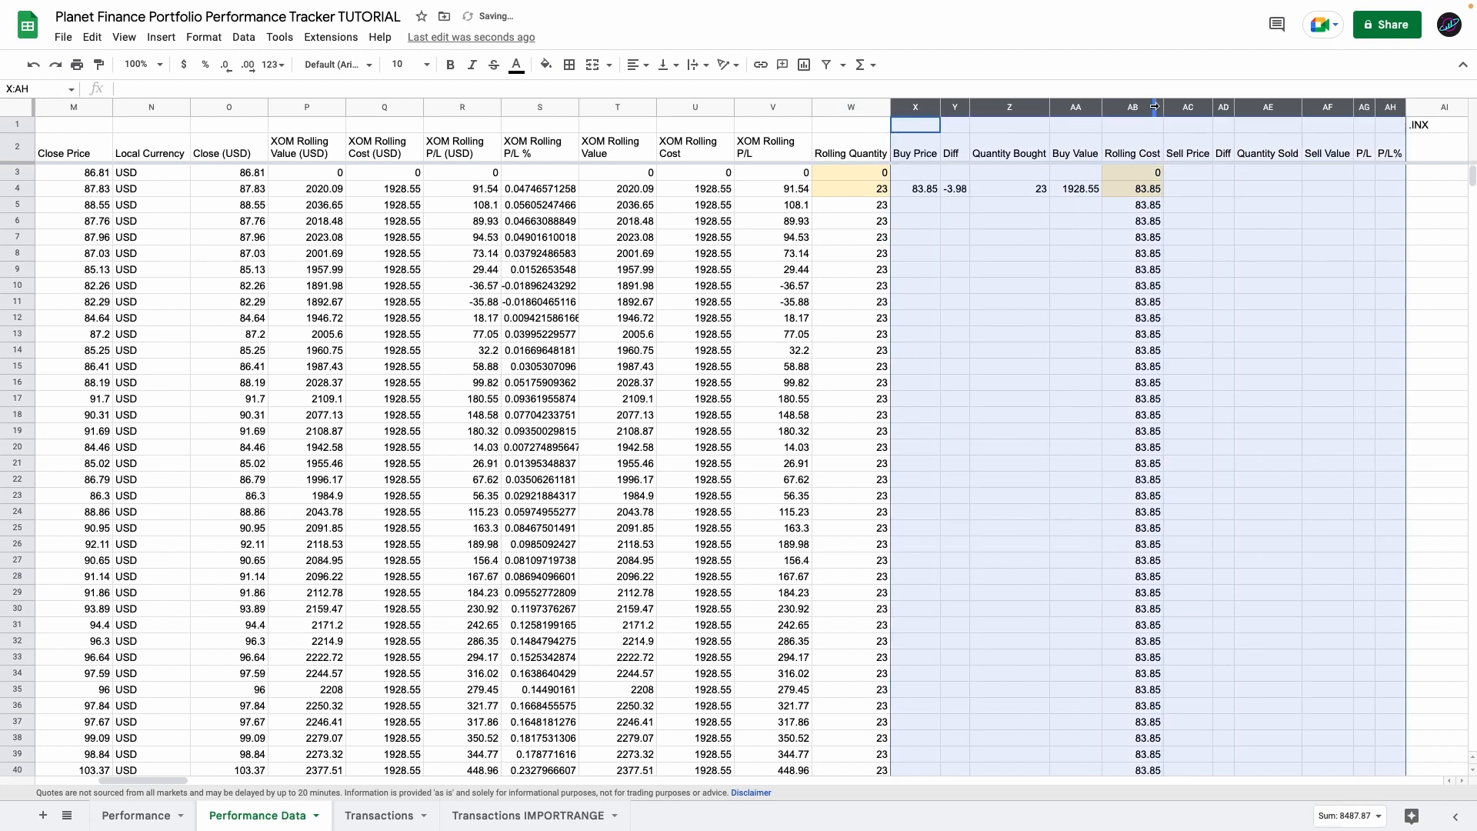
- Review the row 4 formulas for Buy Price, Diff, Quantity Bought and Buy Value
{"action": "left_click", "coordinate": [919, 153]}
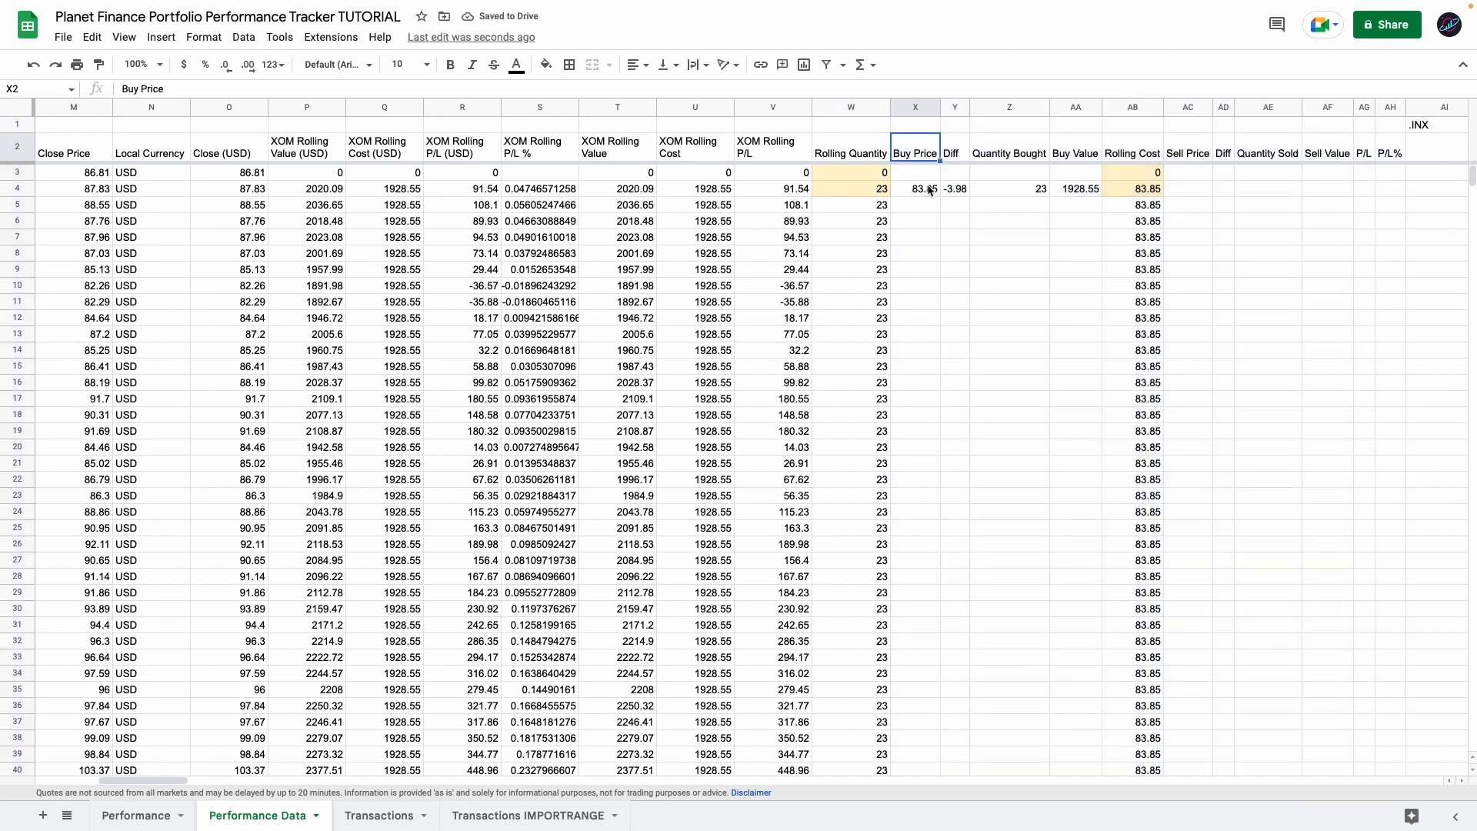
{"action": "left_click", "coordinate": [929, 190]}
{"action": "key", "text": "ctrl+shift+Left"}
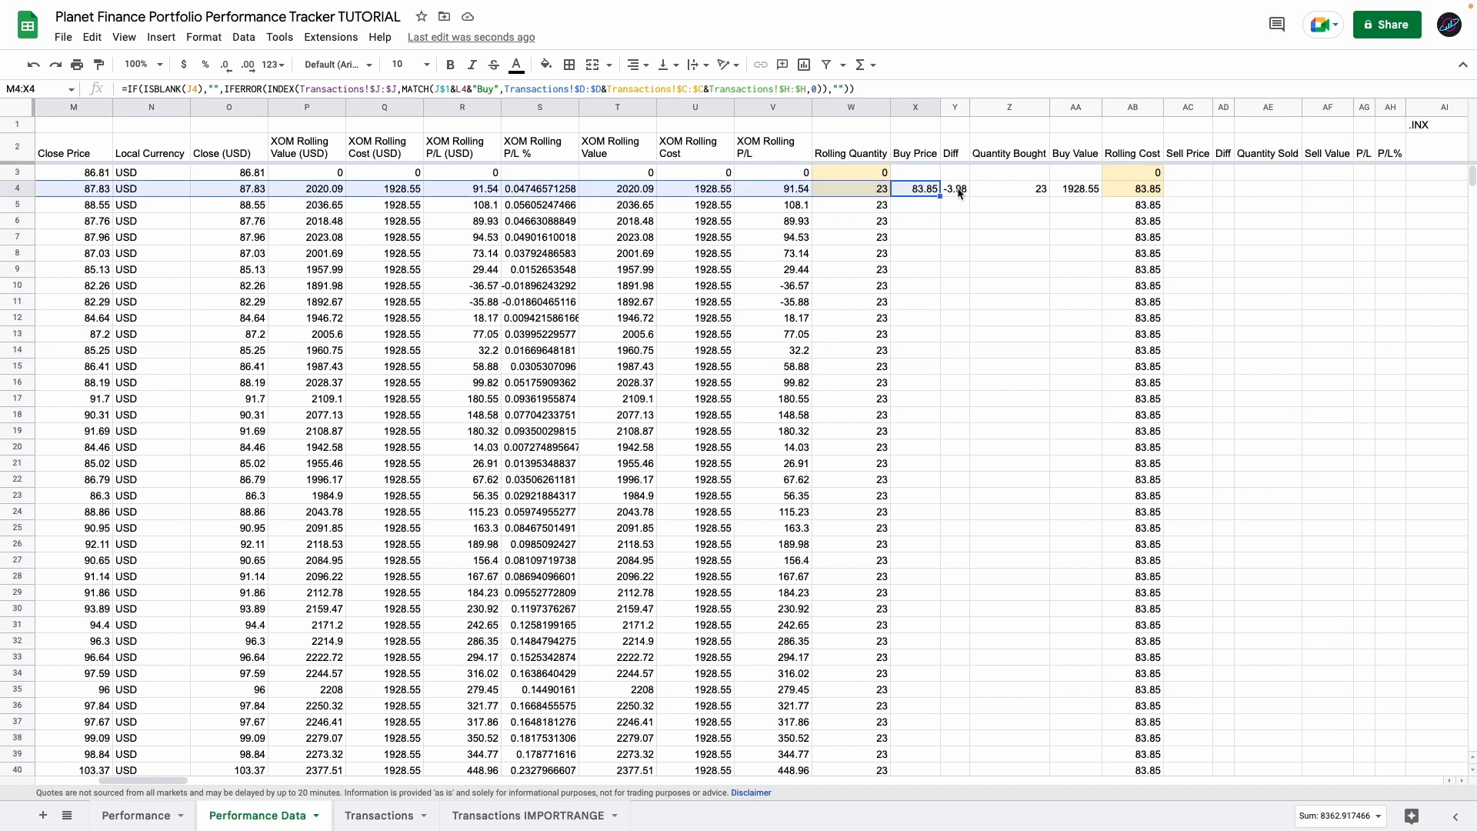
{"action": "double_click", "coordinate": [959, 193]}
{"action": "scroll", "coordinate": [852, 203], "scroll_direction": "left", "scroll_amount": 1}
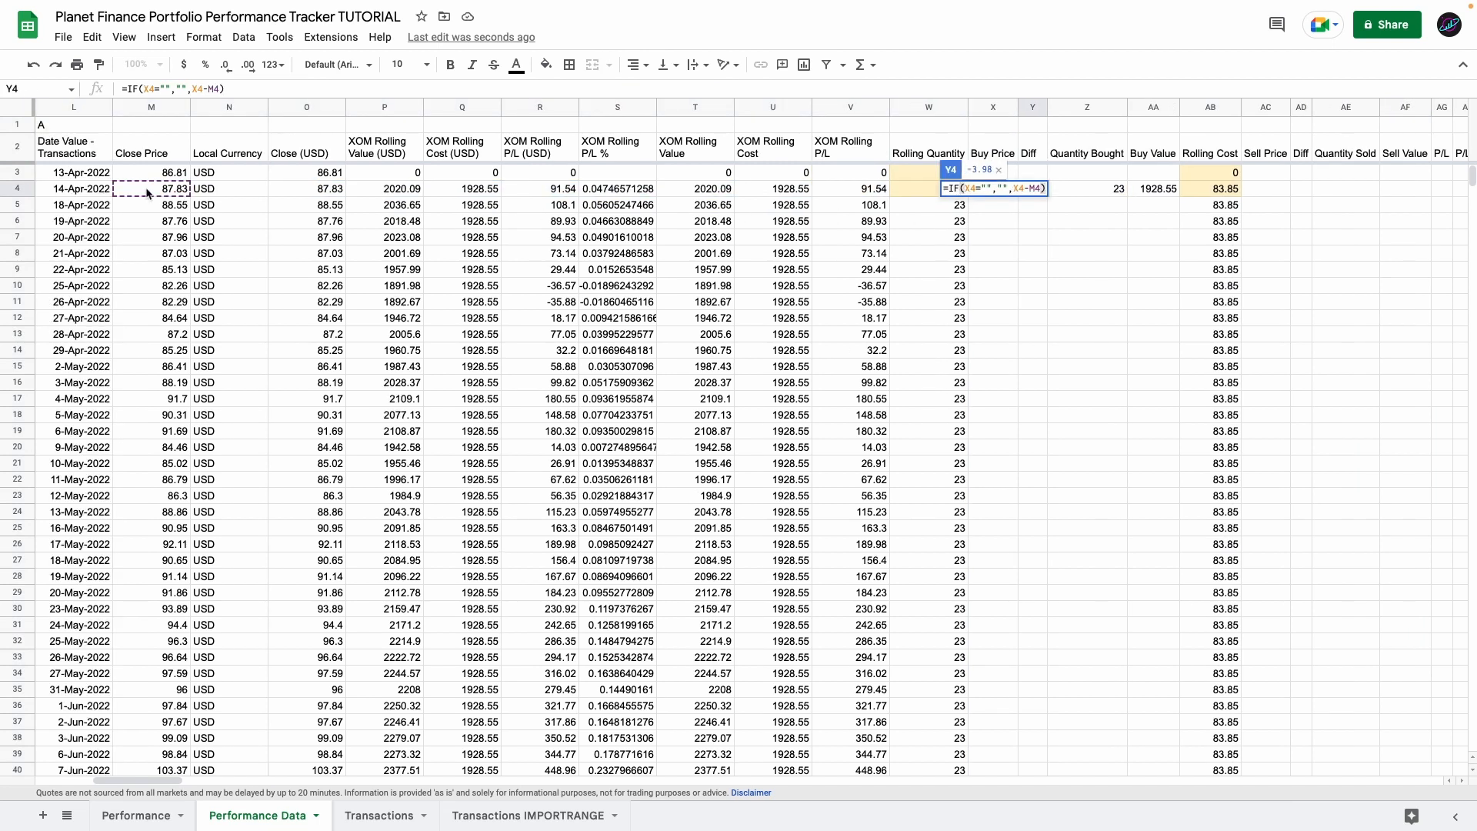
{"action": "scroll", "coordinate": [831, 207], "scroll_direction": "right", "scroll_amount": 2}
{"action": "scroll", "coordinate": [837, 196], "scroll_direction": "left", "scroll_amount": 1}
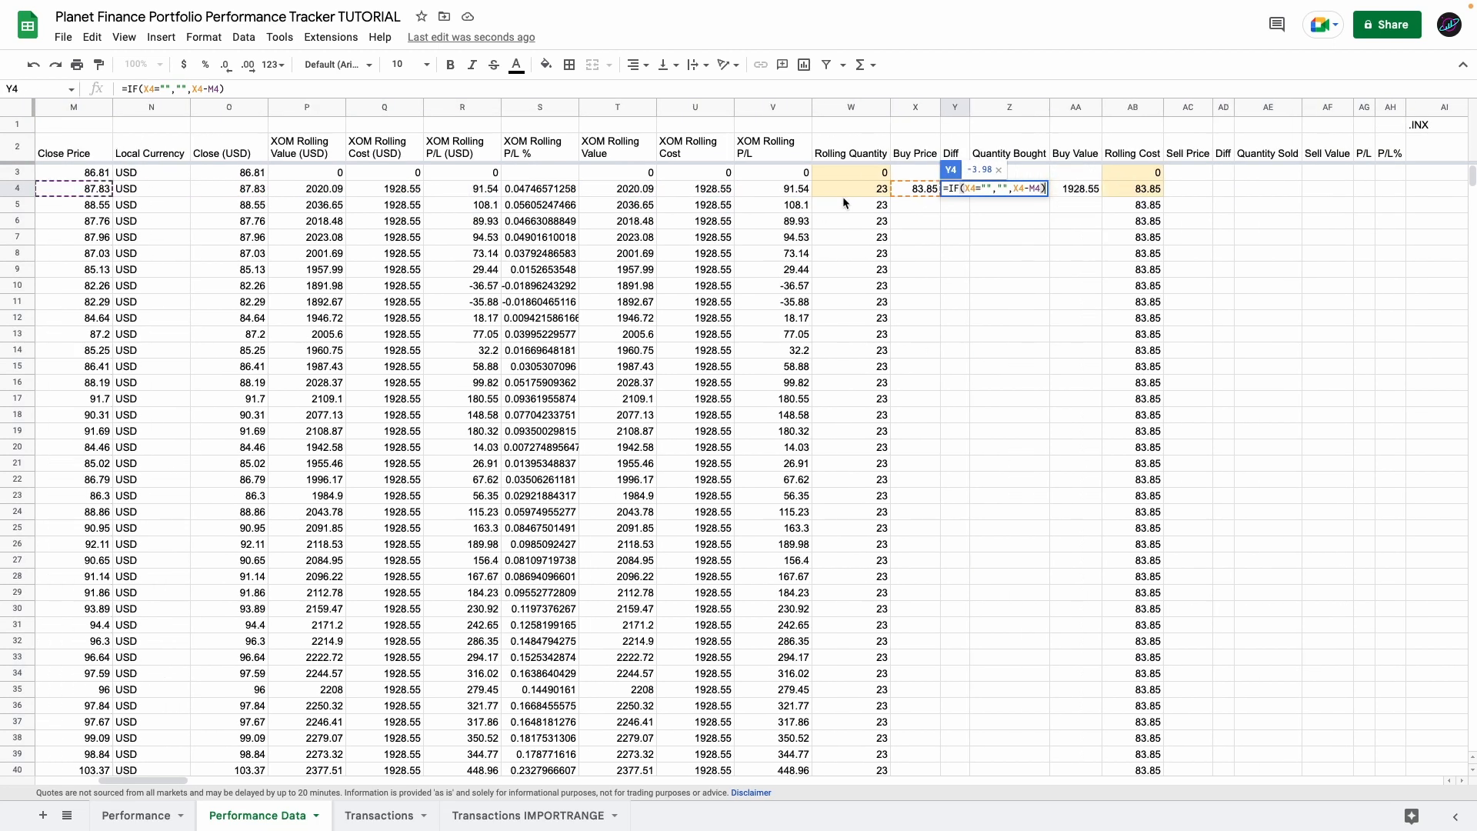
{"action": "key", "text": "Return"}
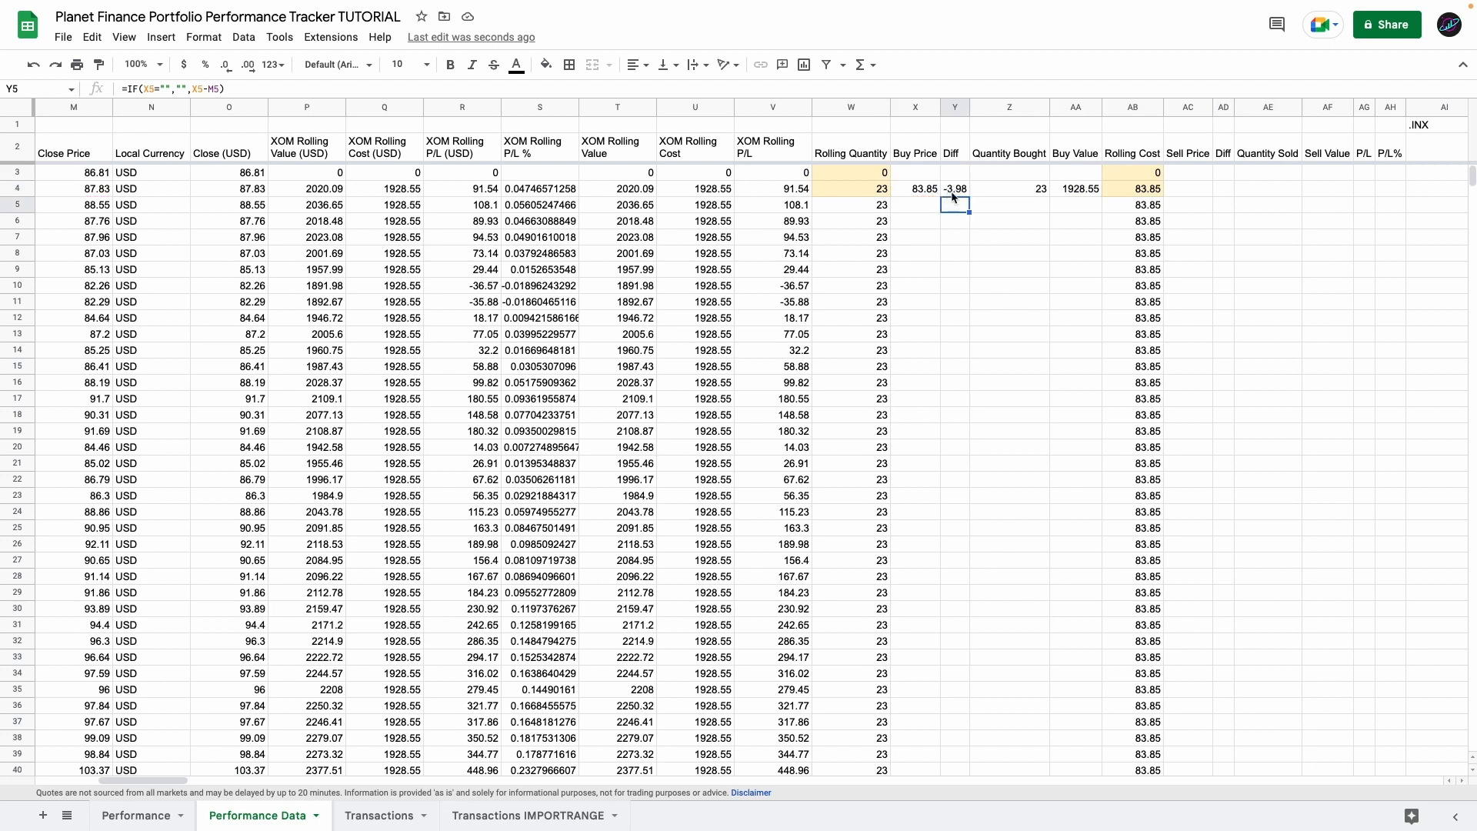
{"action": "left_click", "coordinate": [953, 193]}
{"action": "left_click", "coordinate": [926, 194]}
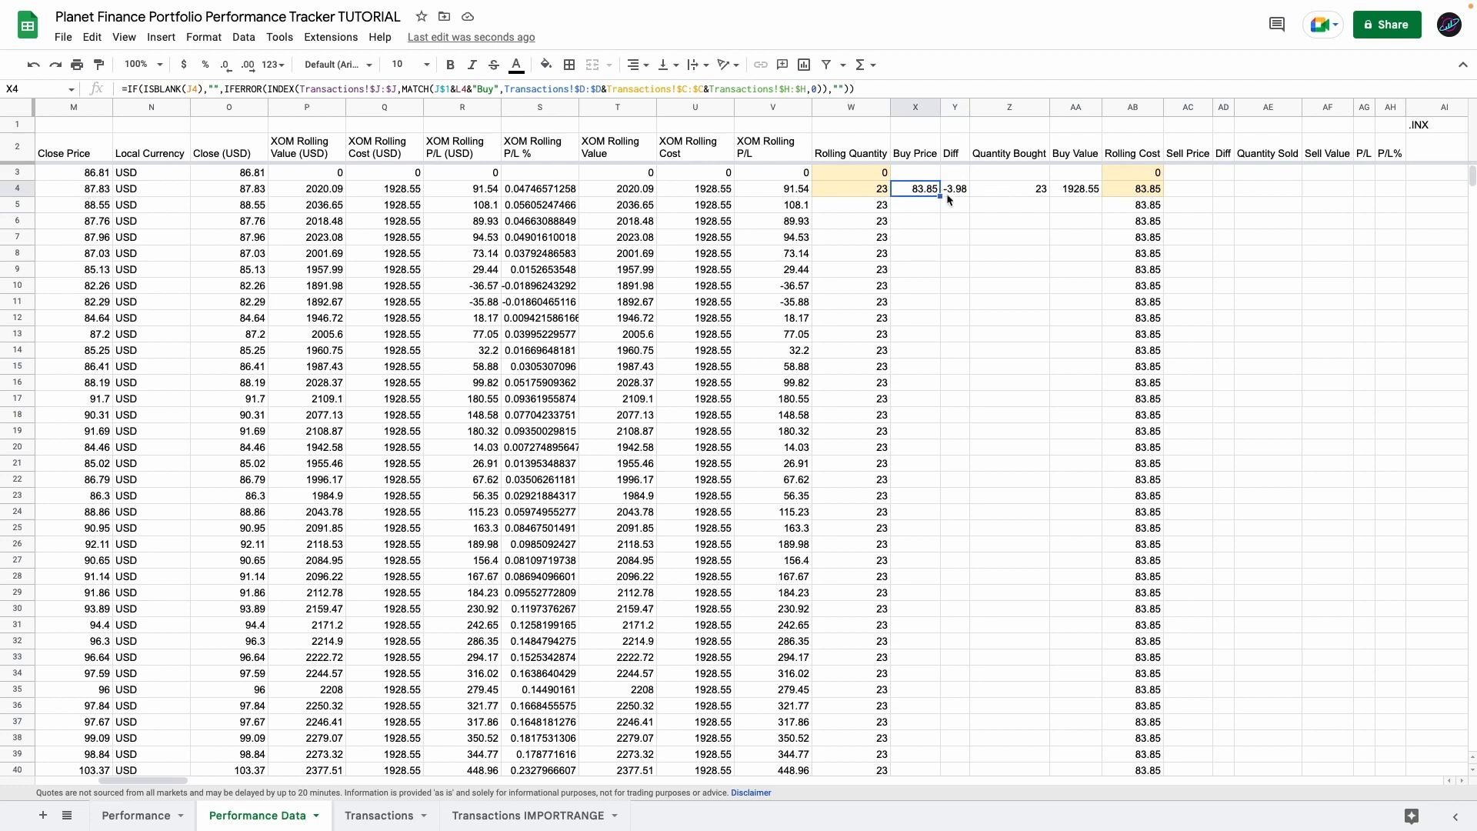
{"action": "left_click", "coordinate": [1014, 191]}
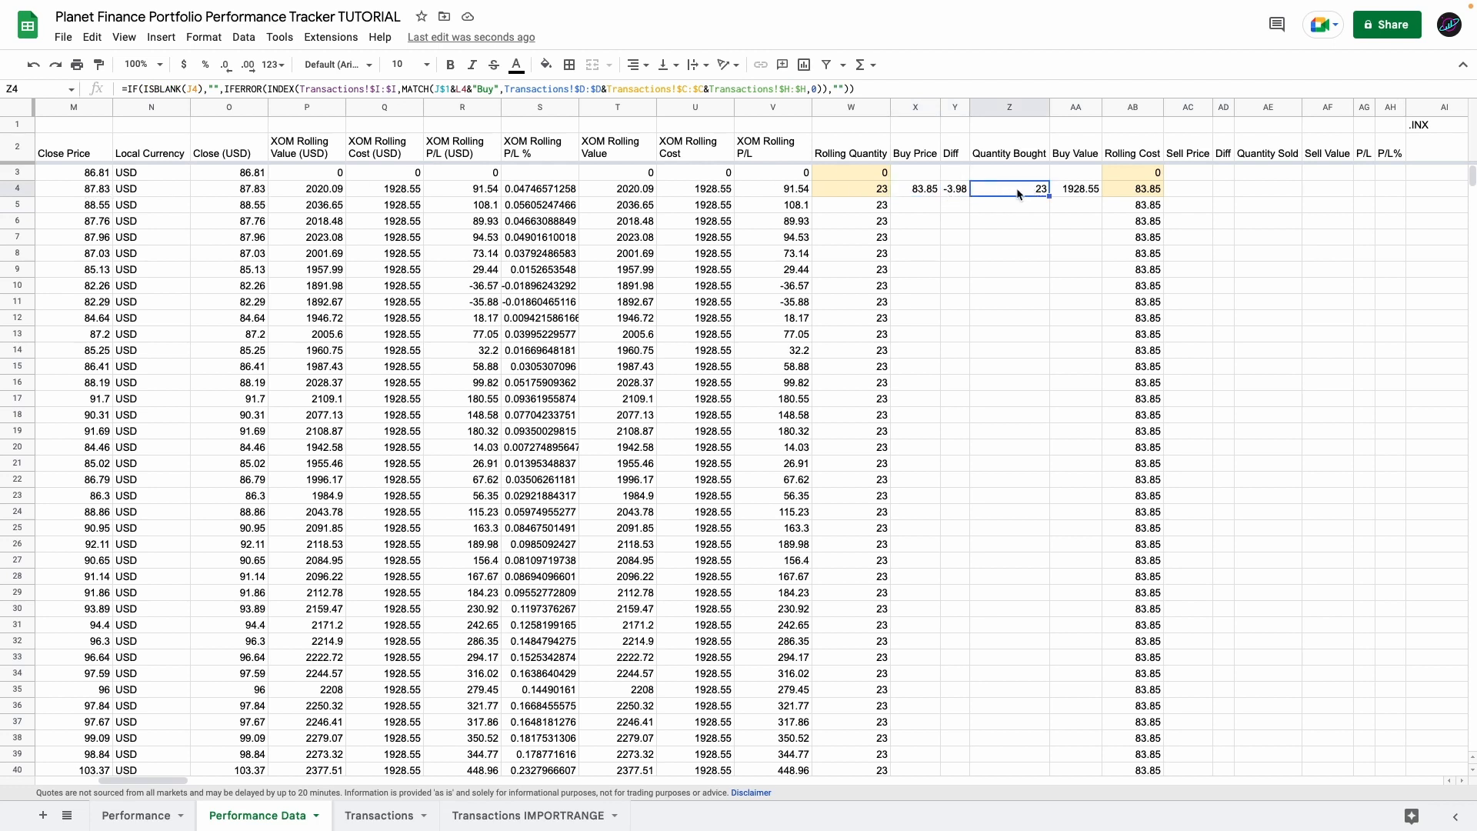
{"action": "left_click", "coordinate": [1077, 192]}
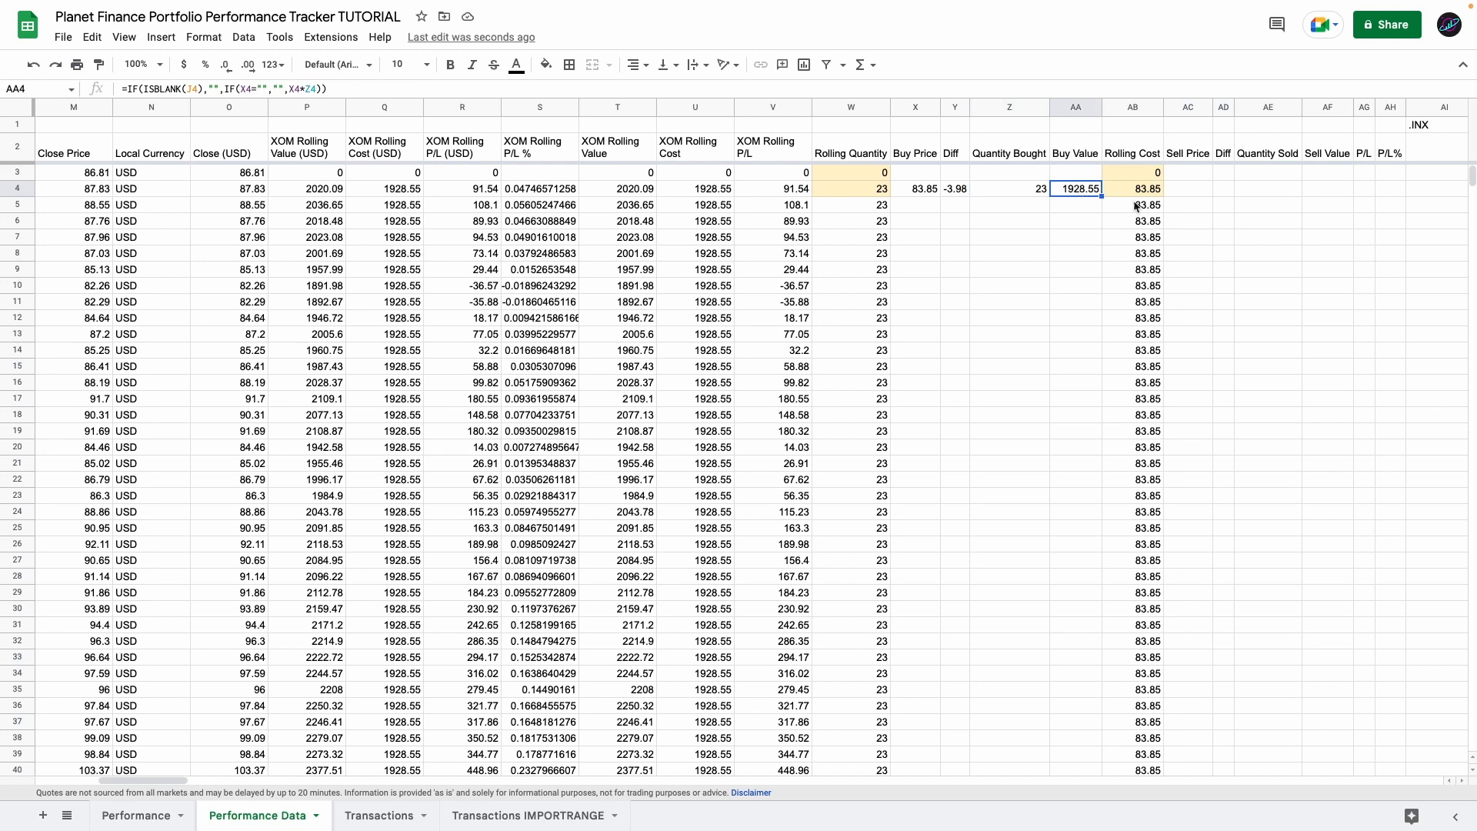
- Set the ticker in J1 to AAPL to load a stock with sell transactions
{"action": "left_click_drag", "start_coordinate": [1188, 240], "coordinate": [1389, 546]}
{"action": "left_click", "coordinate": [771, 240]}
{"action": "scroll", "coordinate": [770, 242], "scroll_direction": "left", "scroll_amount": 5}
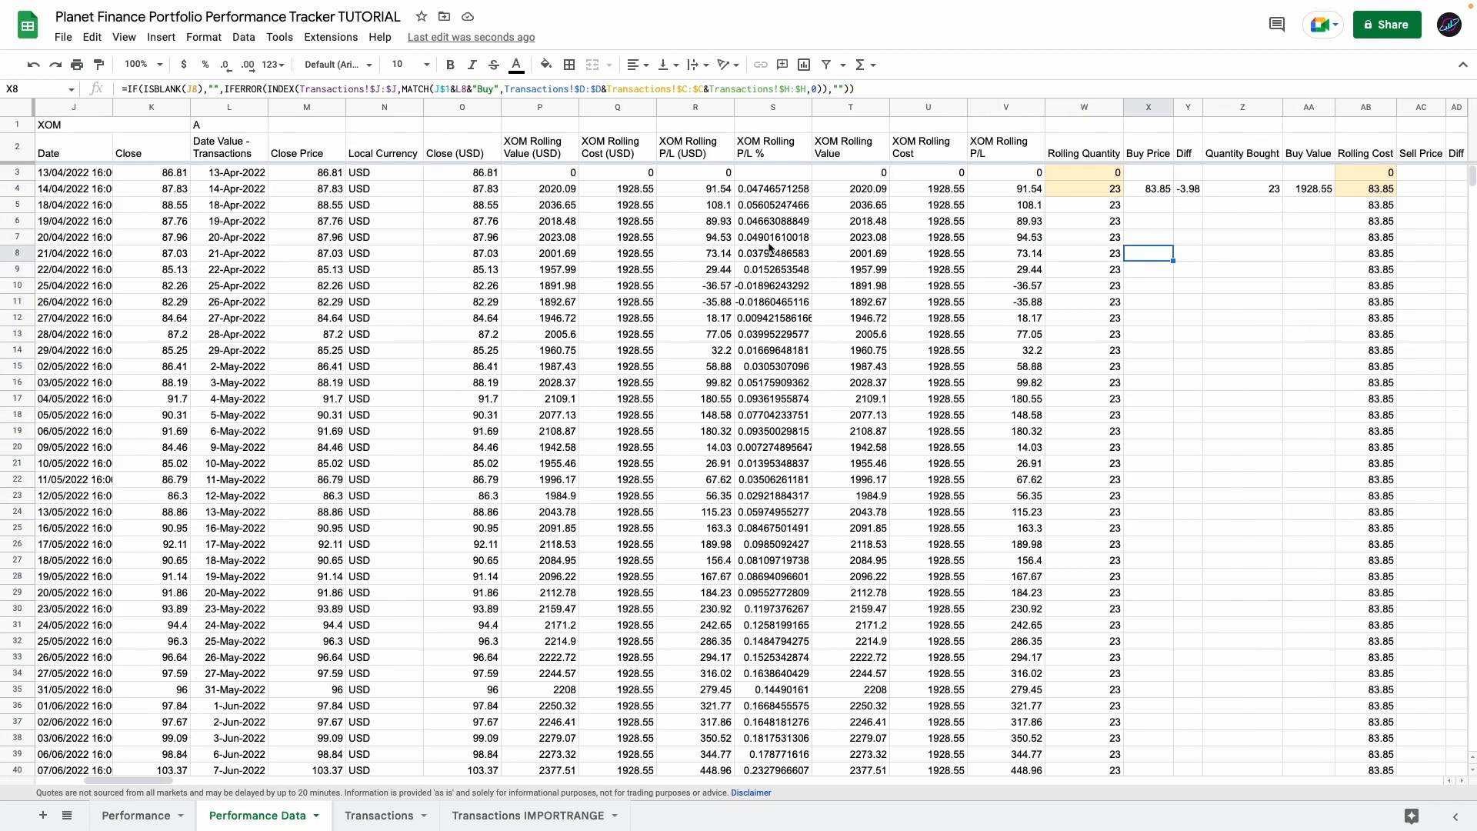
{"action": "left_click", "coordinate": [180, 135]}
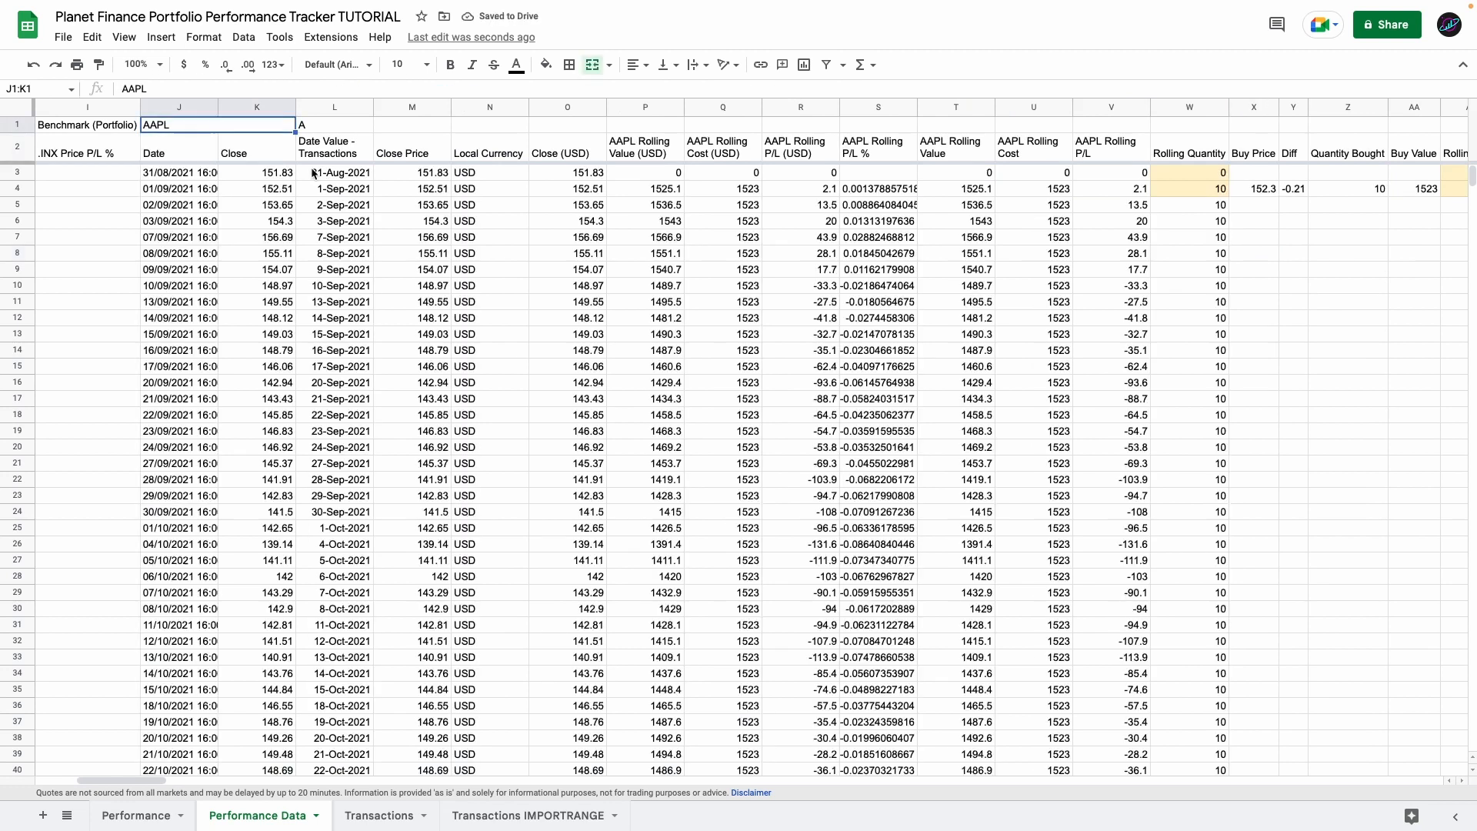
- Locate the AAPL sale in row 45 and auto-fit the widths of the sell columns AC to AH
{"action": "scroll", "coordinate": [1155, 400], "scroll_direction": "right", "scroll_amount": 5}
{"action": "scroll", "coordinate": [1155, 400], "scroll_direction": "up", "scroll_amount": 6}
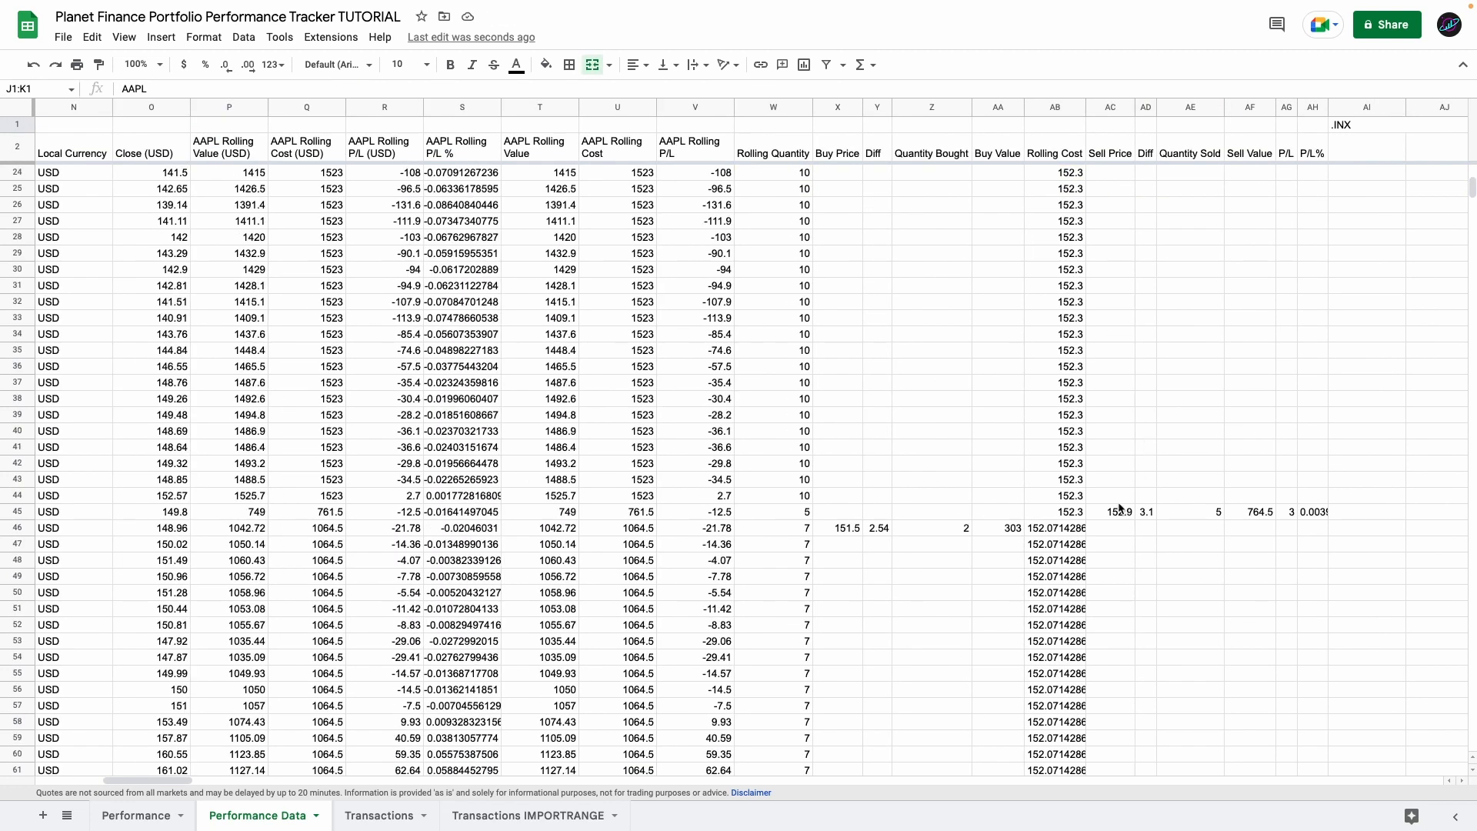
{"action": "left_click_drag", "start_coordinate": [1119, 512], "coordinate": [1315, 520]}
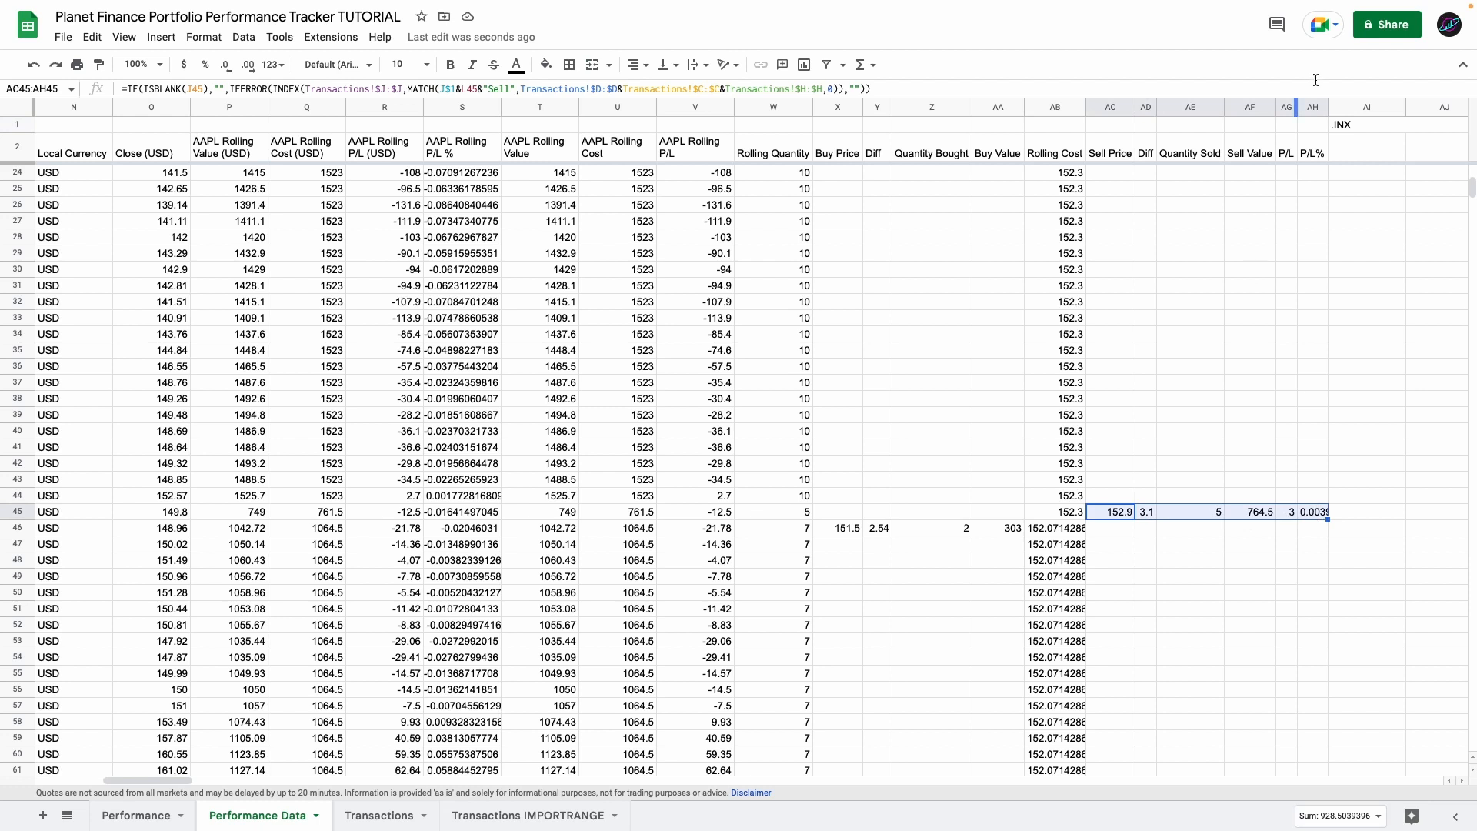
{"action": "left_click_drag", "start_coordinate": [1295, 107], "coordinate": [1123, 107]}
{"action": "double_click", "coordinate": [1134, 107]}
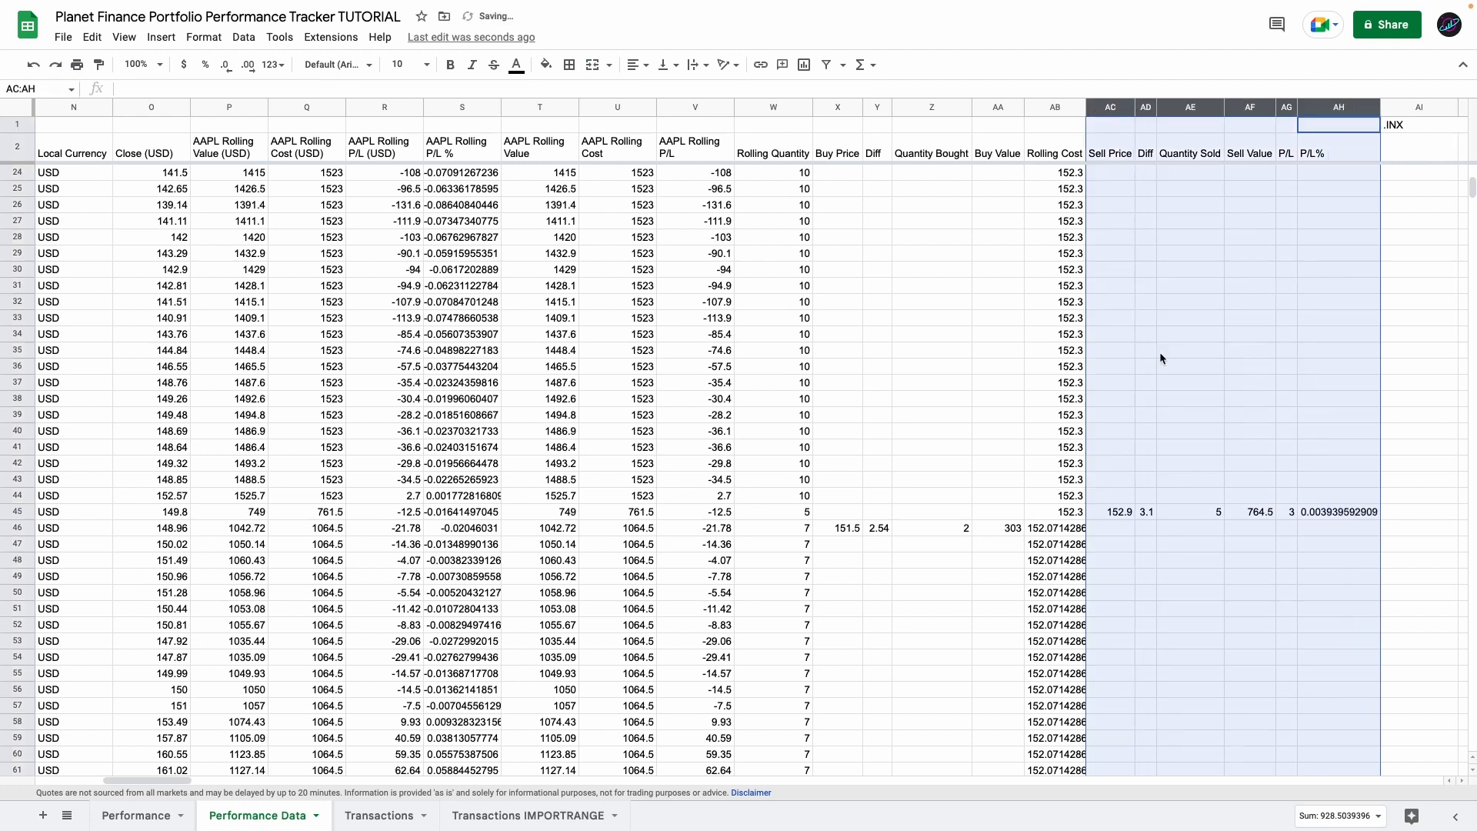
- Examine the Sell Price formula in AC45 and the Diff formula in AD45, including its Close Price reference M45
{"action": "left_click", "coordinate": [1124, 513]}
{"action": "double_click", "coordinate": [1143, 513]}
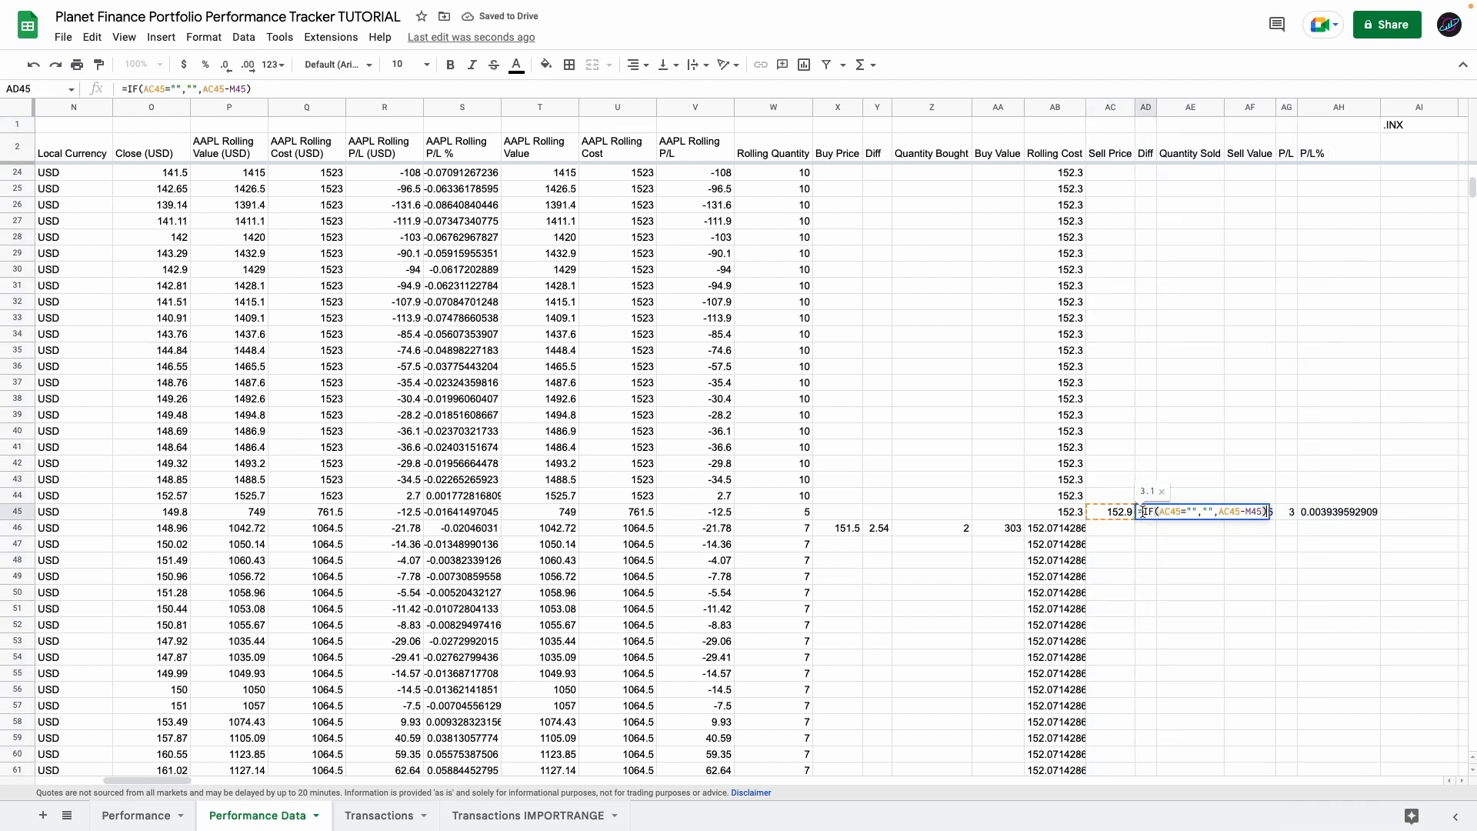
{"action": "scroll", "coordinate": [1068, 514], "scroll_direction": "left", "scroll_amount": 1}
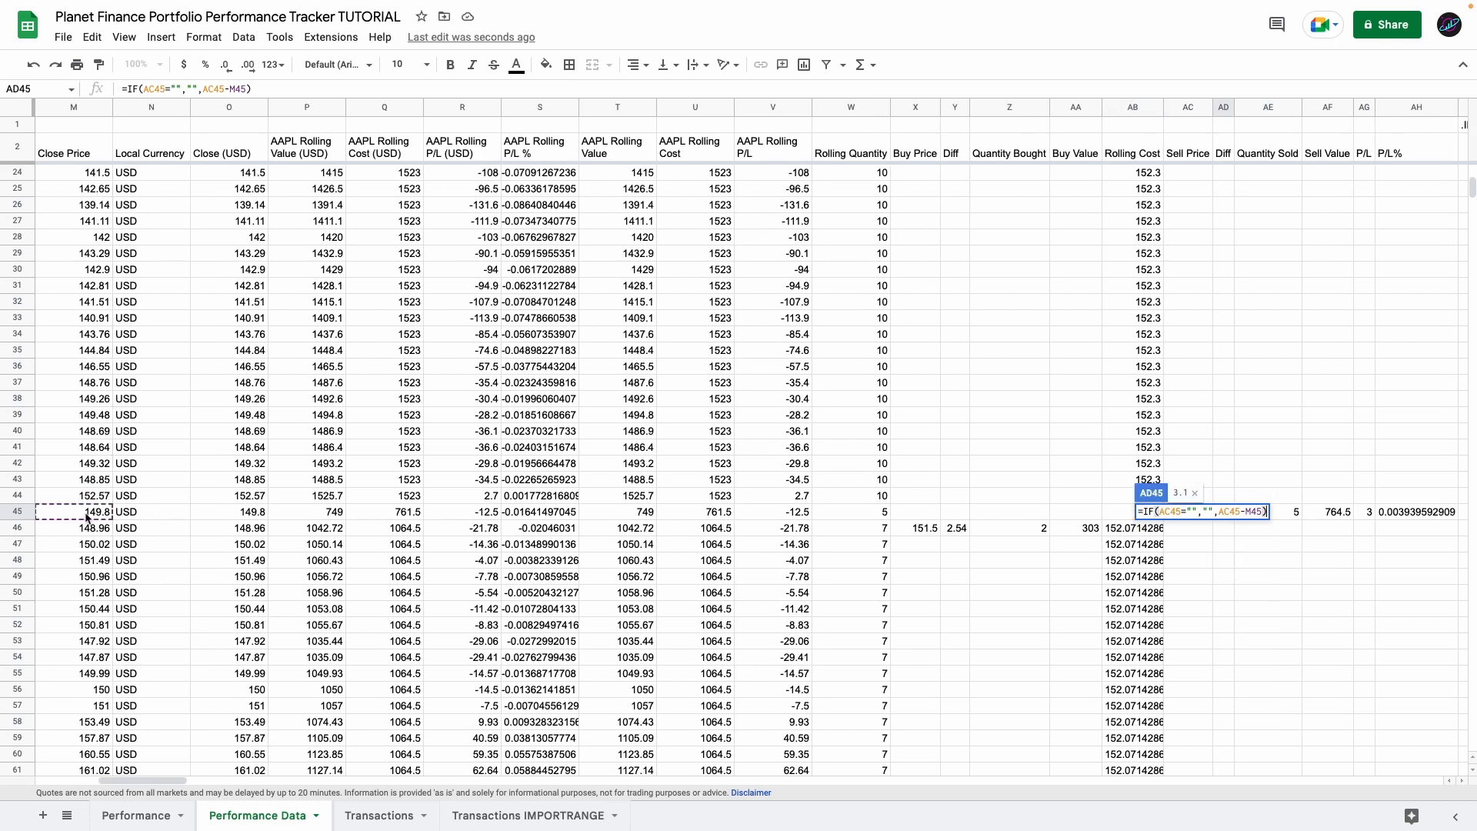
{"action": "scroll", "coordinate": [737, 574], "scroll_direction": "right", "scroll_amount": 3}
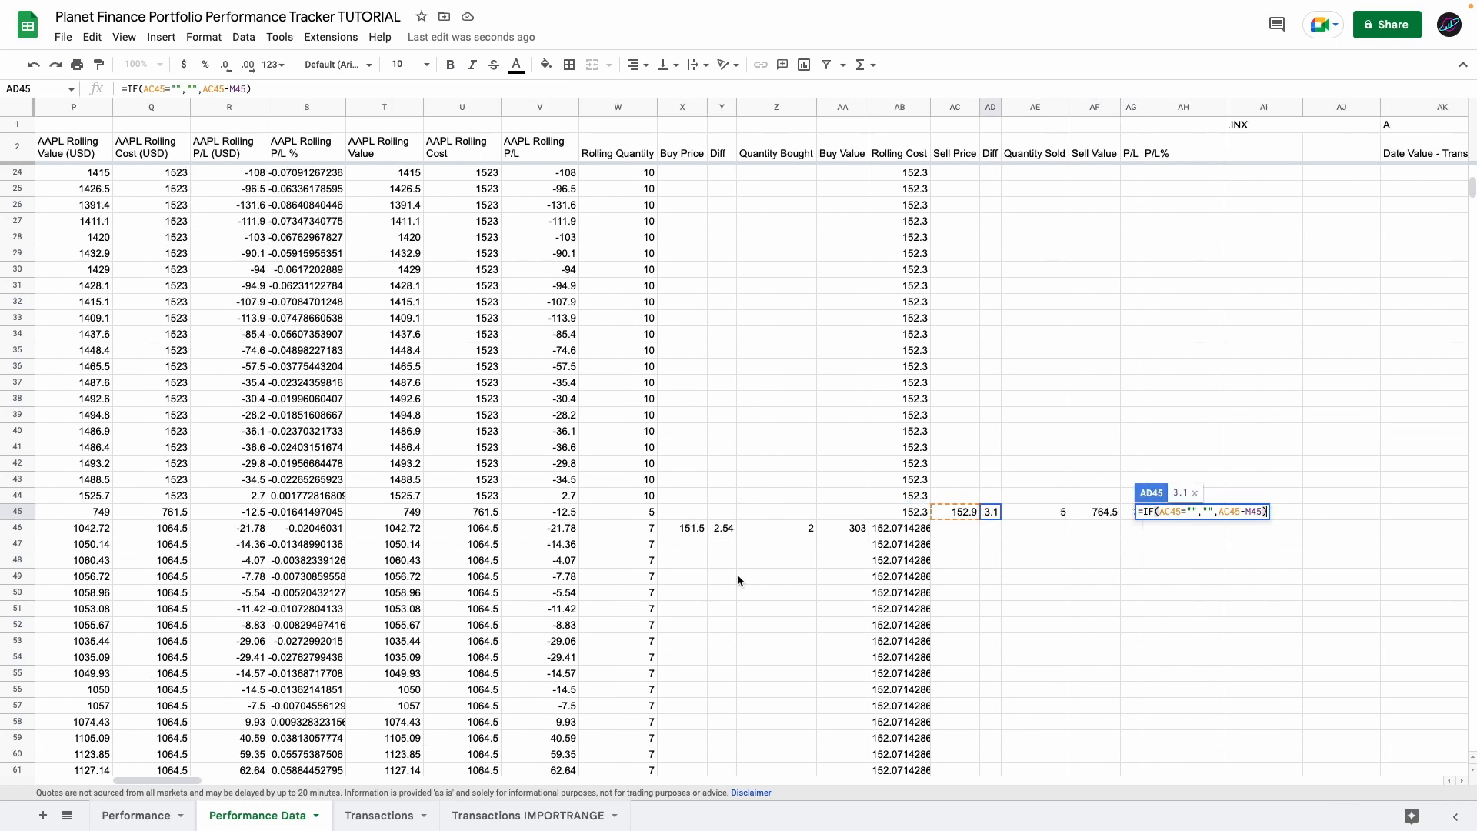
{"action": "key", "text": "Return"}
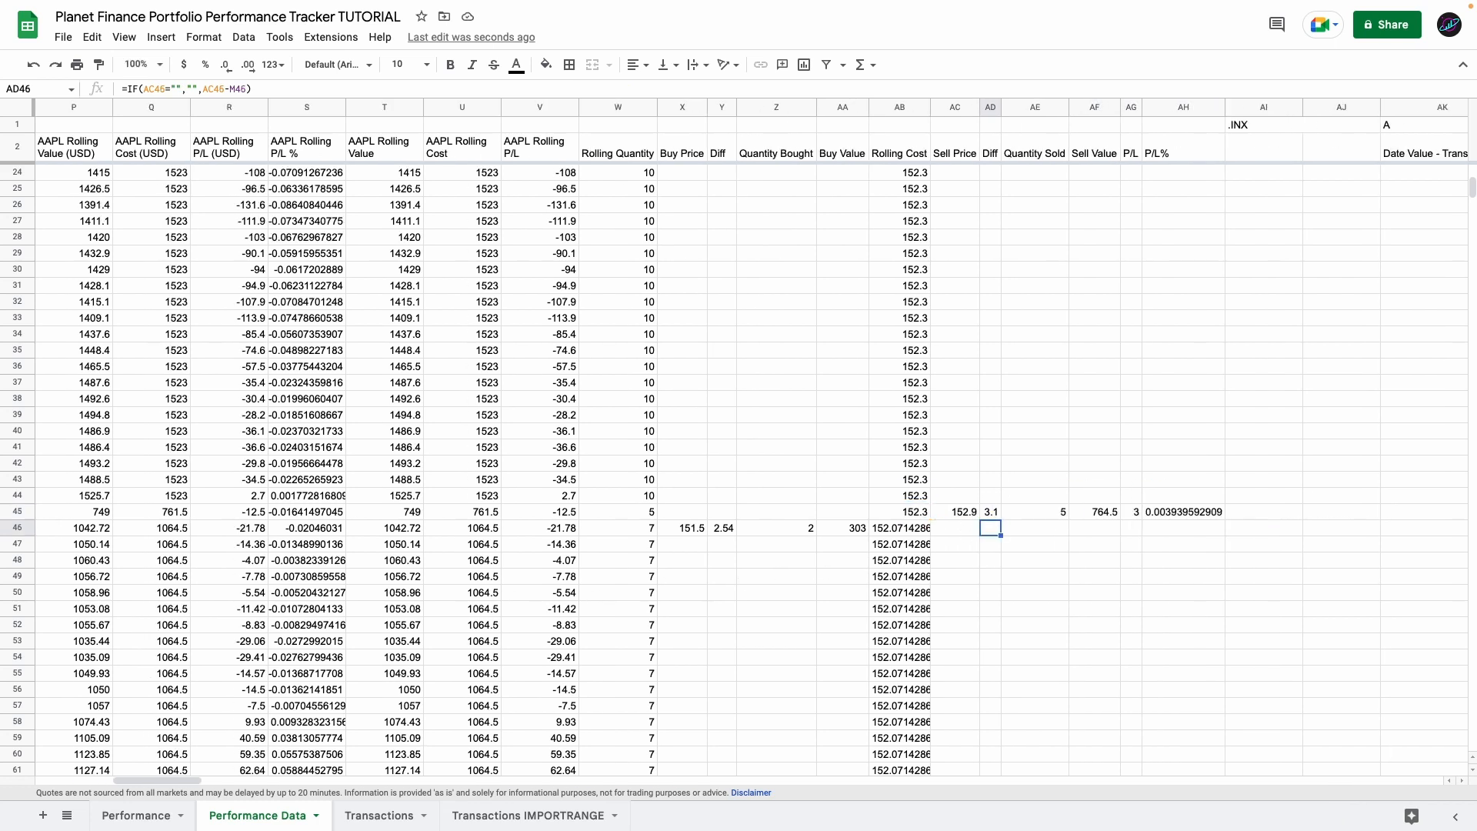
- Examine the Quantity Sold, Sell Value and P/L formulas in row 45
{"action": "left_click", "coordinate": [1042, 513]}
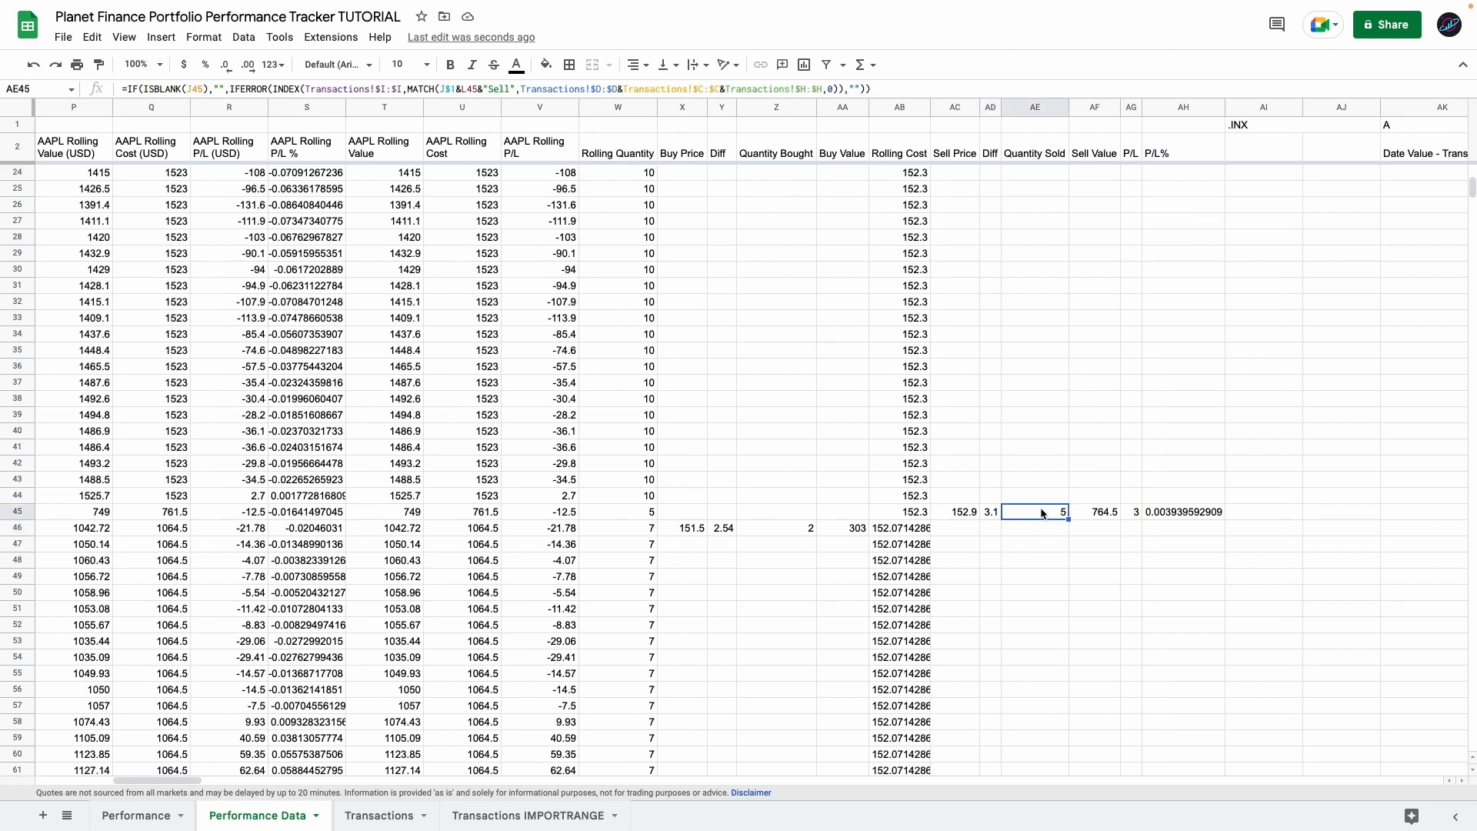
{"action": "left_click", "coordinate": [1107, 514]}
{"action": "left_click_drag", "start_coordinate": [1132, 513], "coordinate": [1172, 513]}
{"action": "left_click", "coordinate": [1129, 529]}
{"action": "left_click", "coordinate": [1132, 512]}
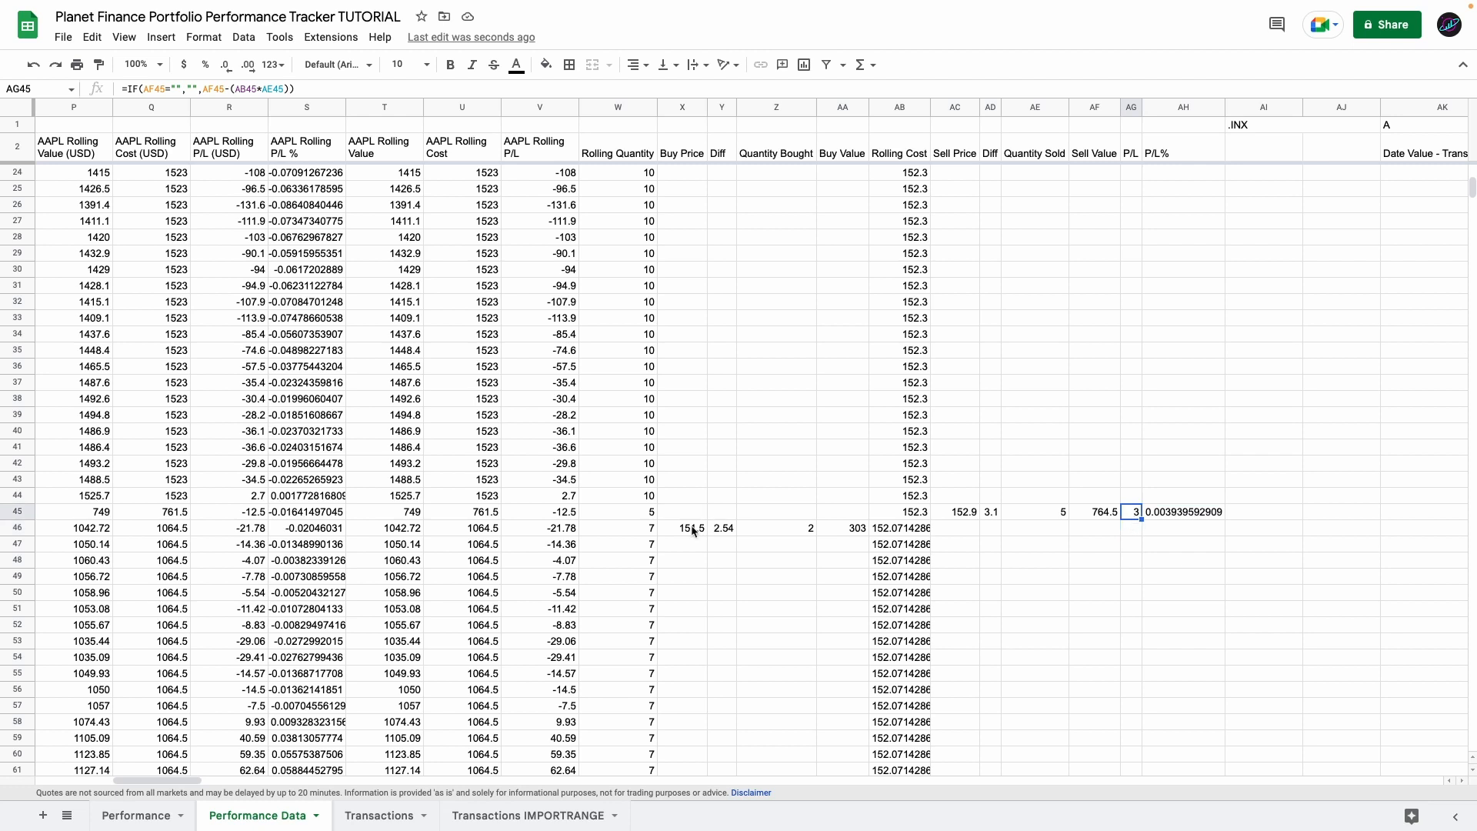
- Examine the AAPL purchase in row 46, including its Quantity Bought formula and the rolling cost after the buy
{"action": "left_click_drag", "start_coordinate": [693, 531], "coordinate": [817, 536]}
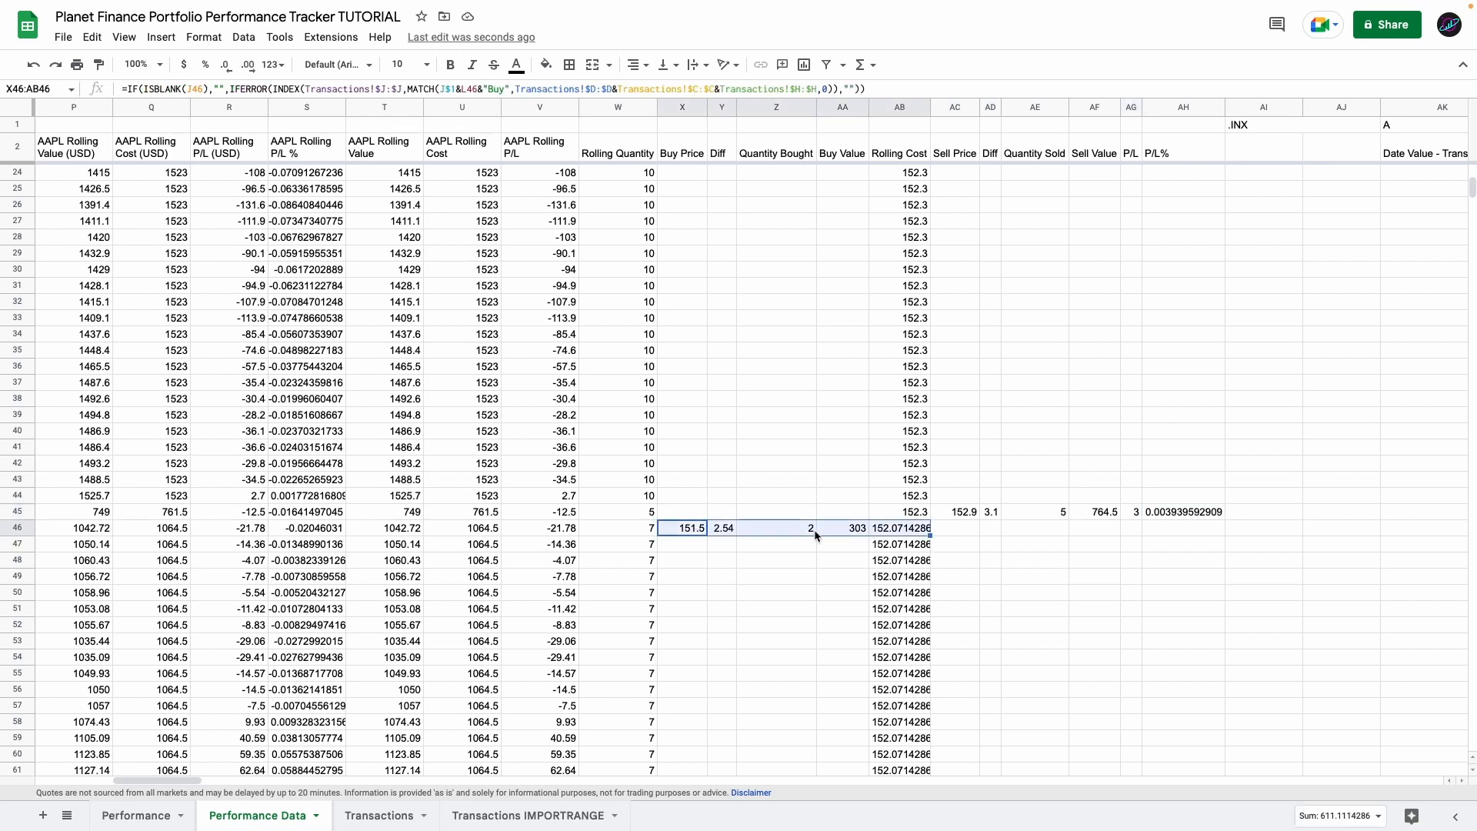
{"action": "left_click", "coordinate": [815, 536]}
{"action": "scroll", "coordinate": [909, 536], "scroll_direction": "down", "scroll_amount": 3}
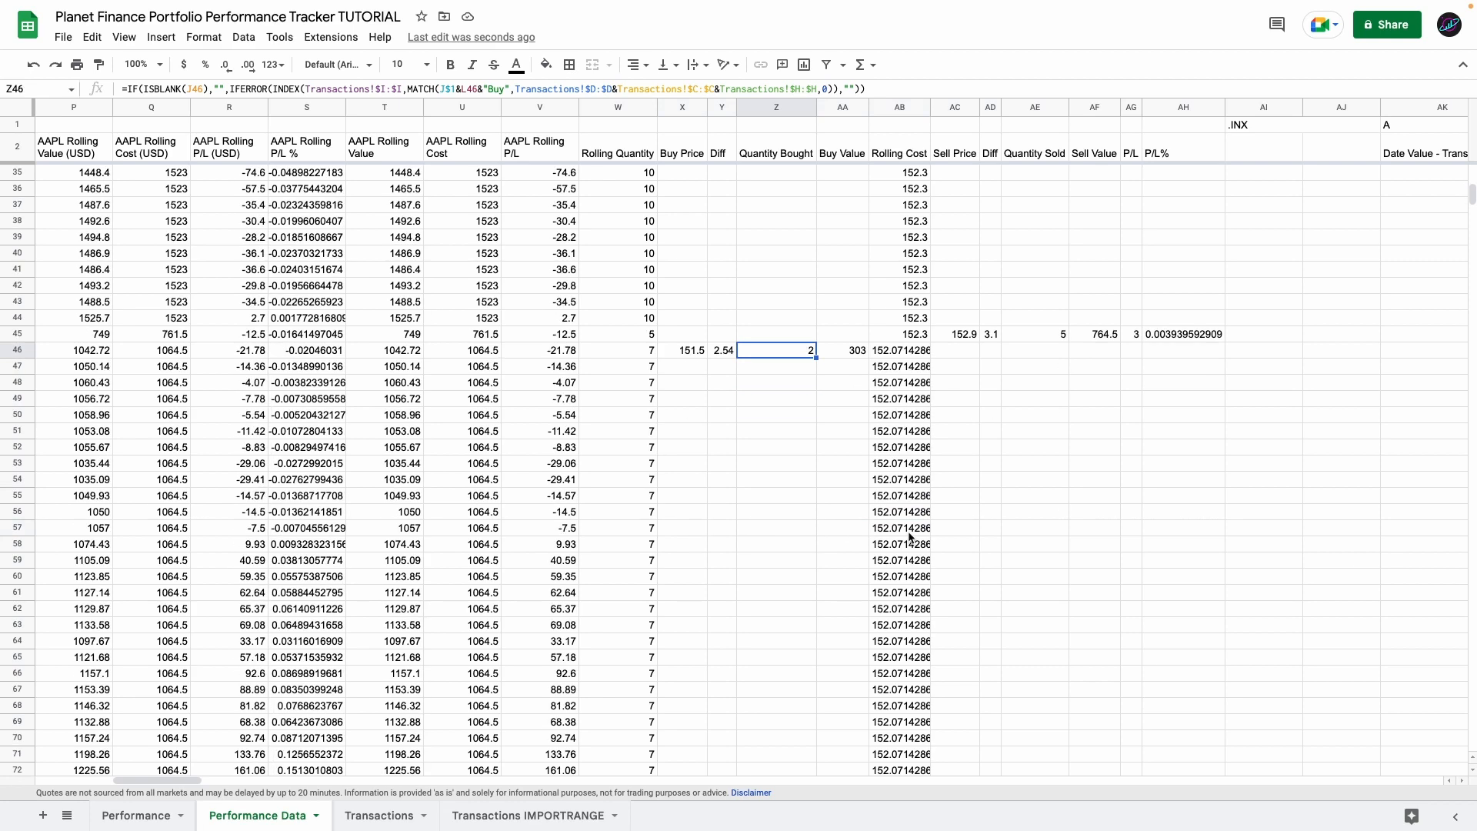
{"action": "scroll", "coordinate": [908, 536], "scroll_direction": "up", "scroll_amount": 10}
{"action": "scroll", "coordinate": [892, 469], "scroll_direction": "down", "scroll_amount": 20}
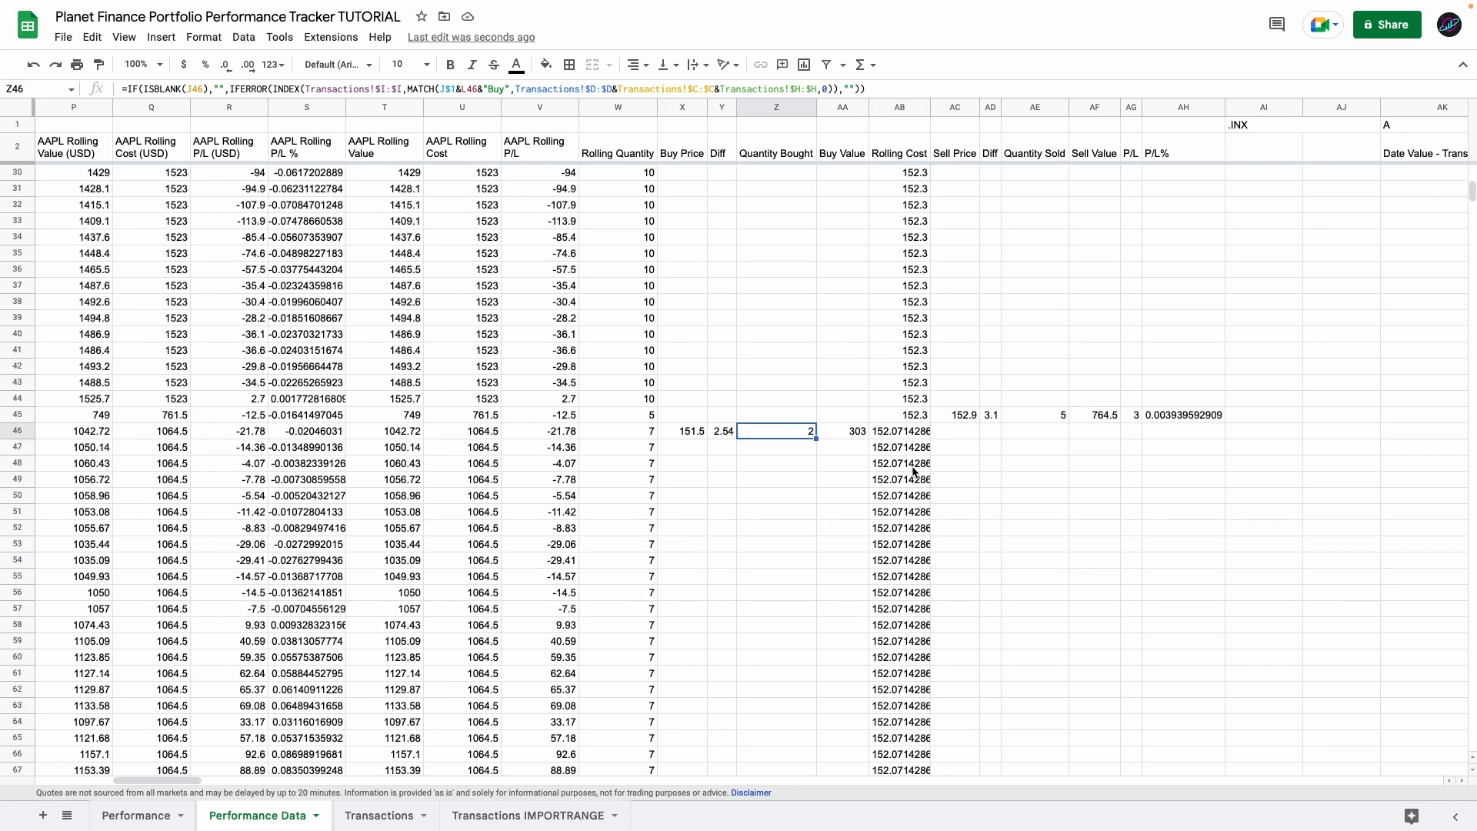
{"action": "scroll", "coordinate": [886, 460], "scroll_direction": "up", "scroll_amount": 20}
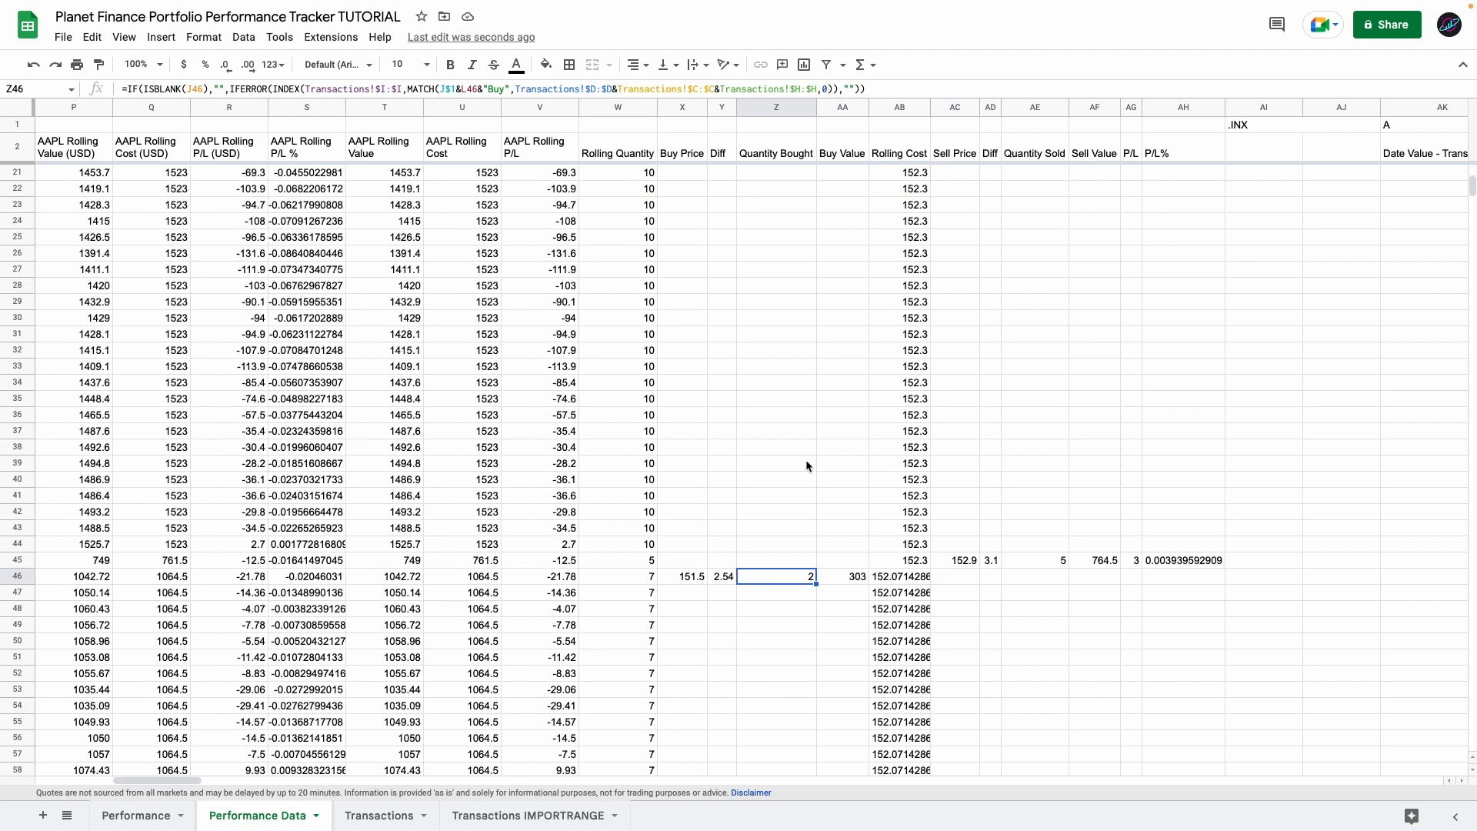
{"action": "left_click", "coordinate": [379, 815]}
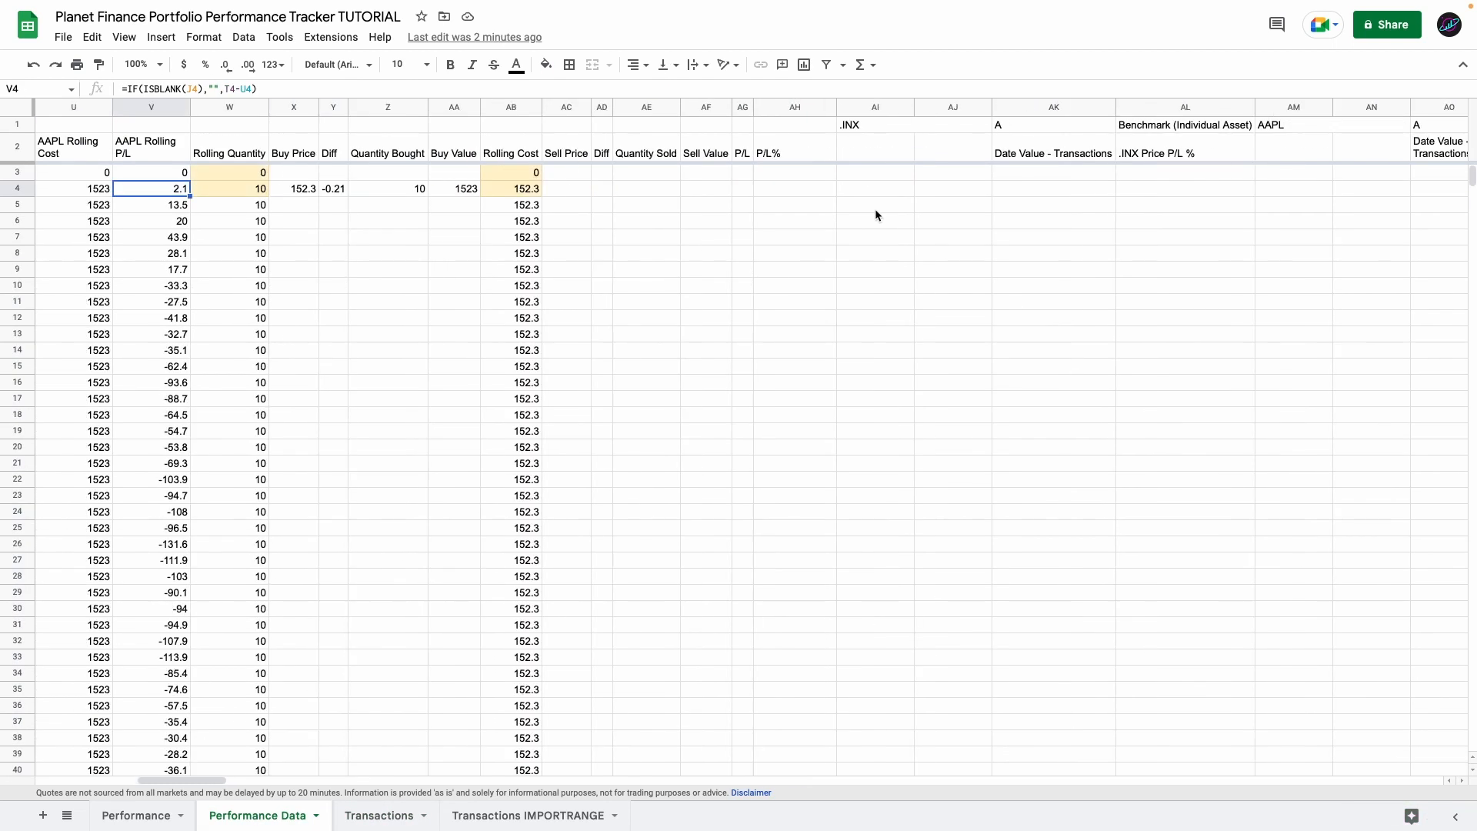
- Load the daily .INX prices in AI2 with =GOOGLEFINANCE(AI$1,"price",J3,TODAY(),"daily") and check its start date argument
{"action": "scroll", "coordinate": [875, 210], "scroll_direction": "right", "scroll_amount": 5}
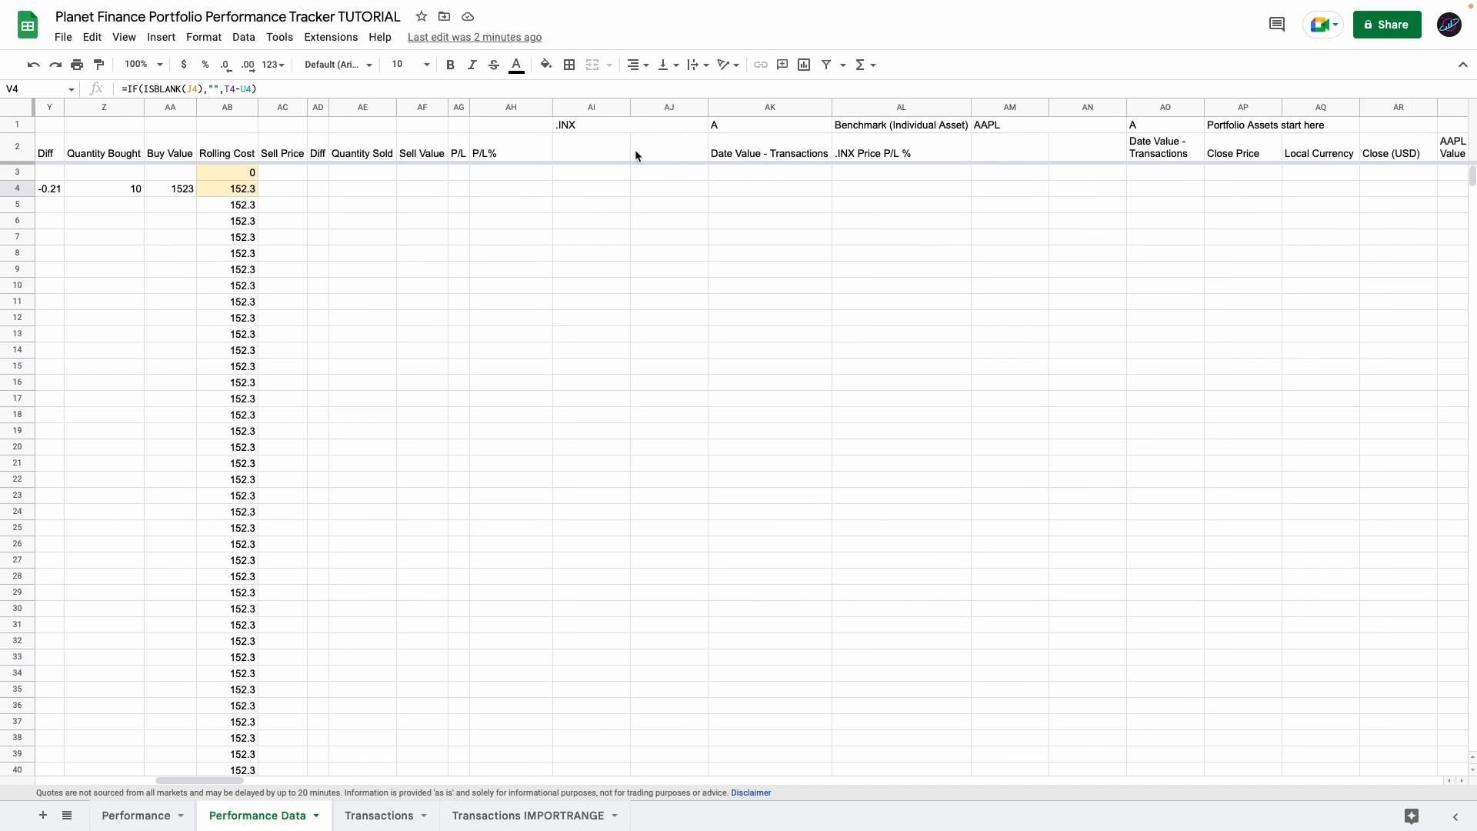
{"action": "left_click", "coordinate": [613, 130]}
{"action": "left_click", "coordinate": [620, 175]}
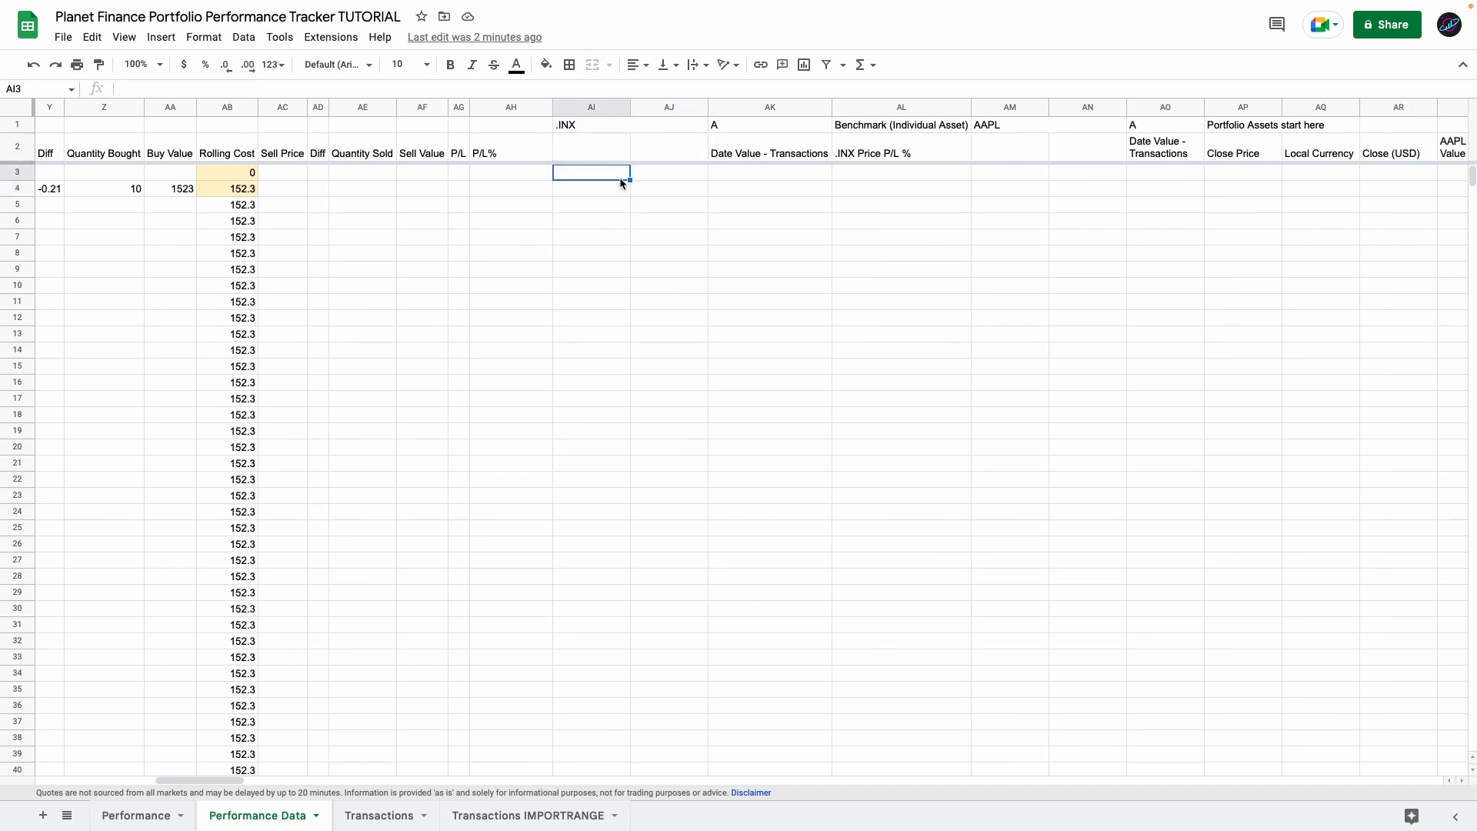
{"action": "left_click", "coordinate": [886, 127]}
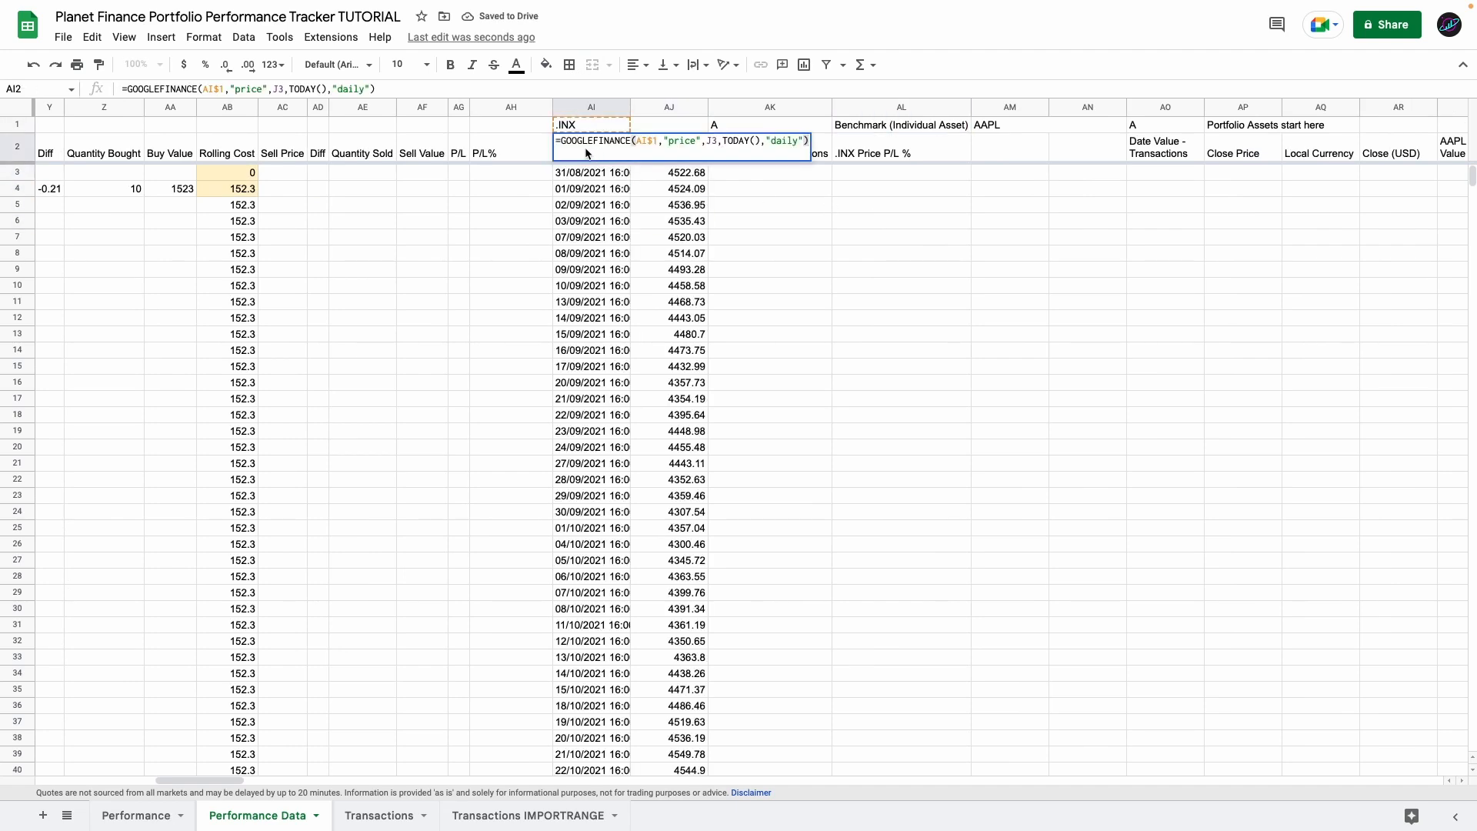
{"action": "left_click", "coordinate": [621, 142]}
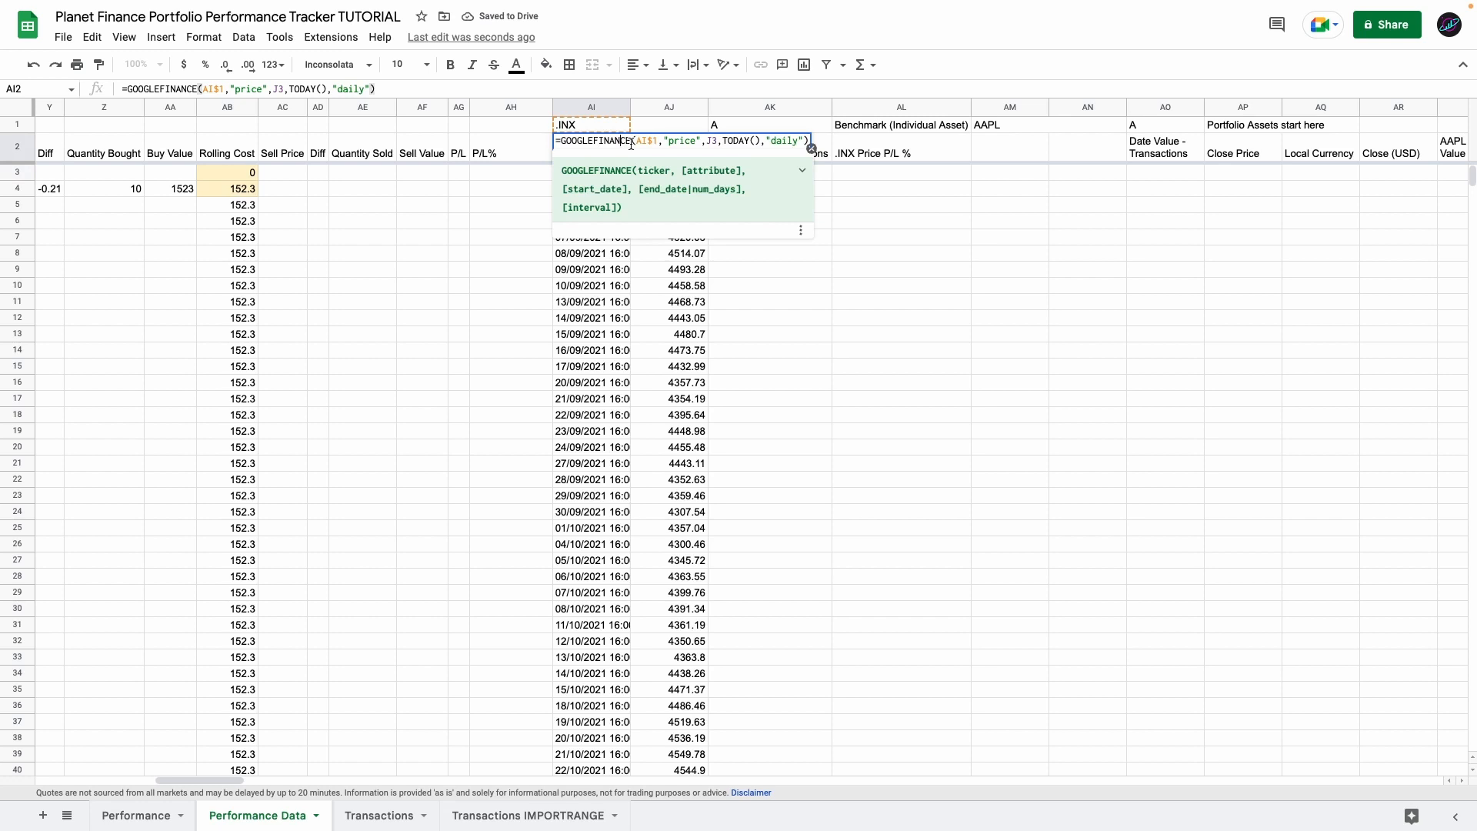
{"action": "left_click", "coordinate": [708, 140]}
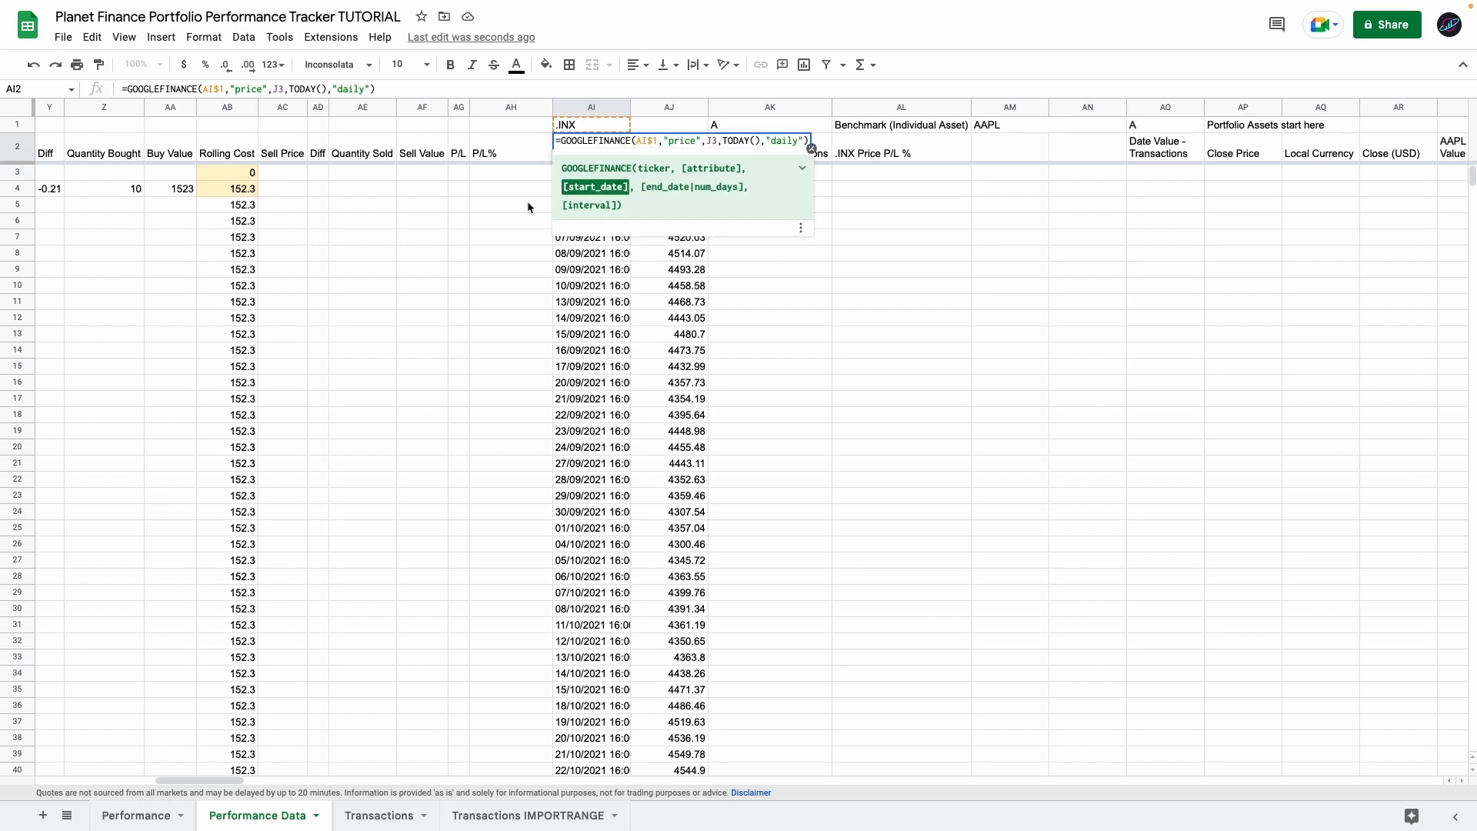
{"action": "scroll", "coordinate": [527, 201], "scroll_direction": "left", "scroll_amount": 15}
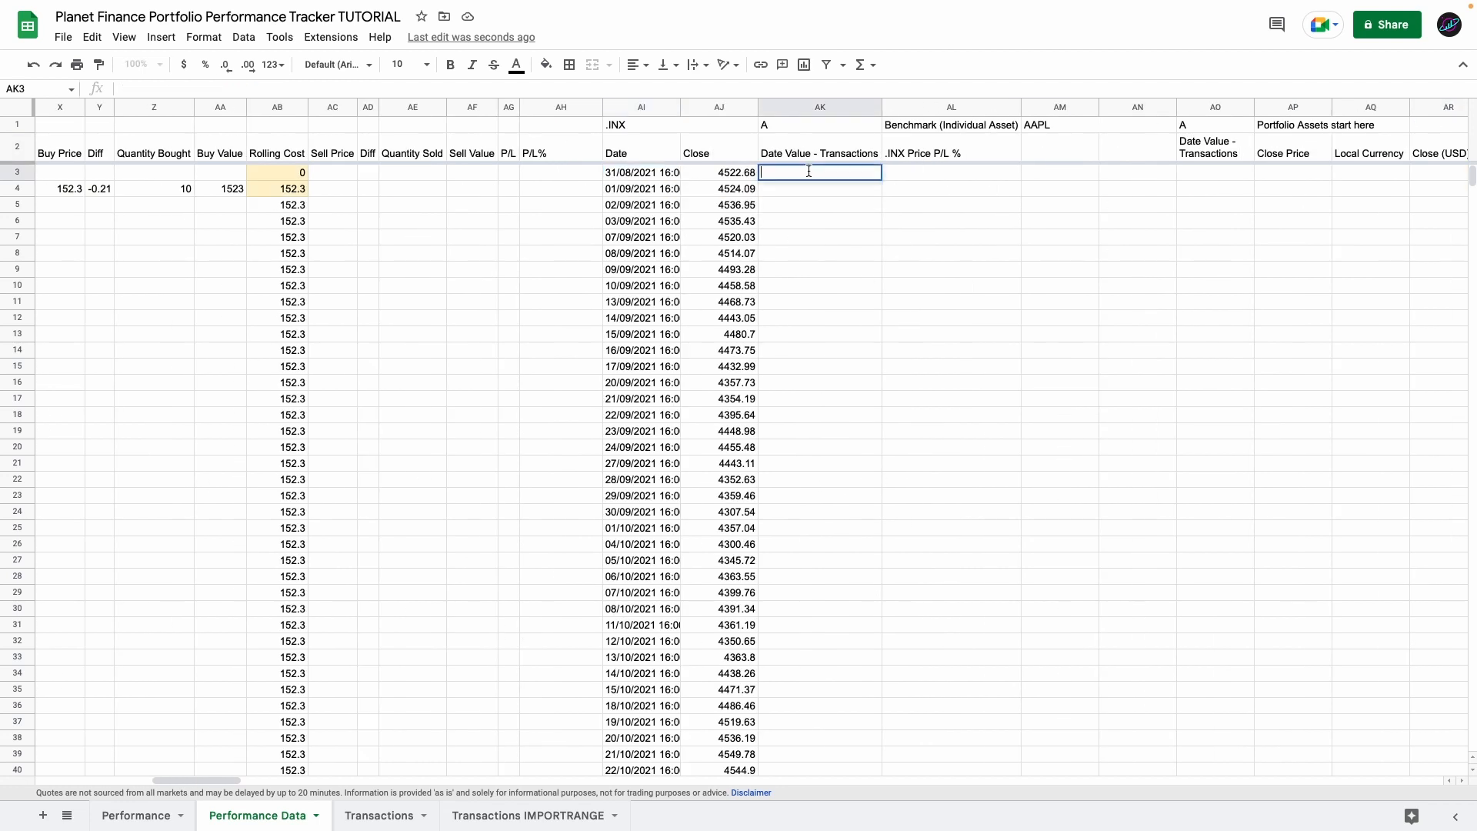
- Fill the .INX date values down column AK and =IF(ISBLANK(AI3),"",AJ3/AJ$3-1) down column AL, formatted as percentages
{"action": "key", "text": "ctrl+v"}
{"action": "double_click", "coordinate": [881, 180]}
{"action": "left_click", "coordinate": [873, 172]}
{"action": "type", "text": "=IF(ISBLANK(AI3),\"\",AJ3/AJ$3-1)"}
{"action": "double_click", "coordinate": [941, 179]}
{"action": "key", "text": "ctrl+shift+5"}
- Review the individual asset benchmark block and the empty portfolio asset columns from AM1 onward
{"action": "scroll", "coordinate": [744, 130], "scroll_direction": "right", "scroll_amount": 2}
{"action": "left_click", "coordinate": [745, 131]}
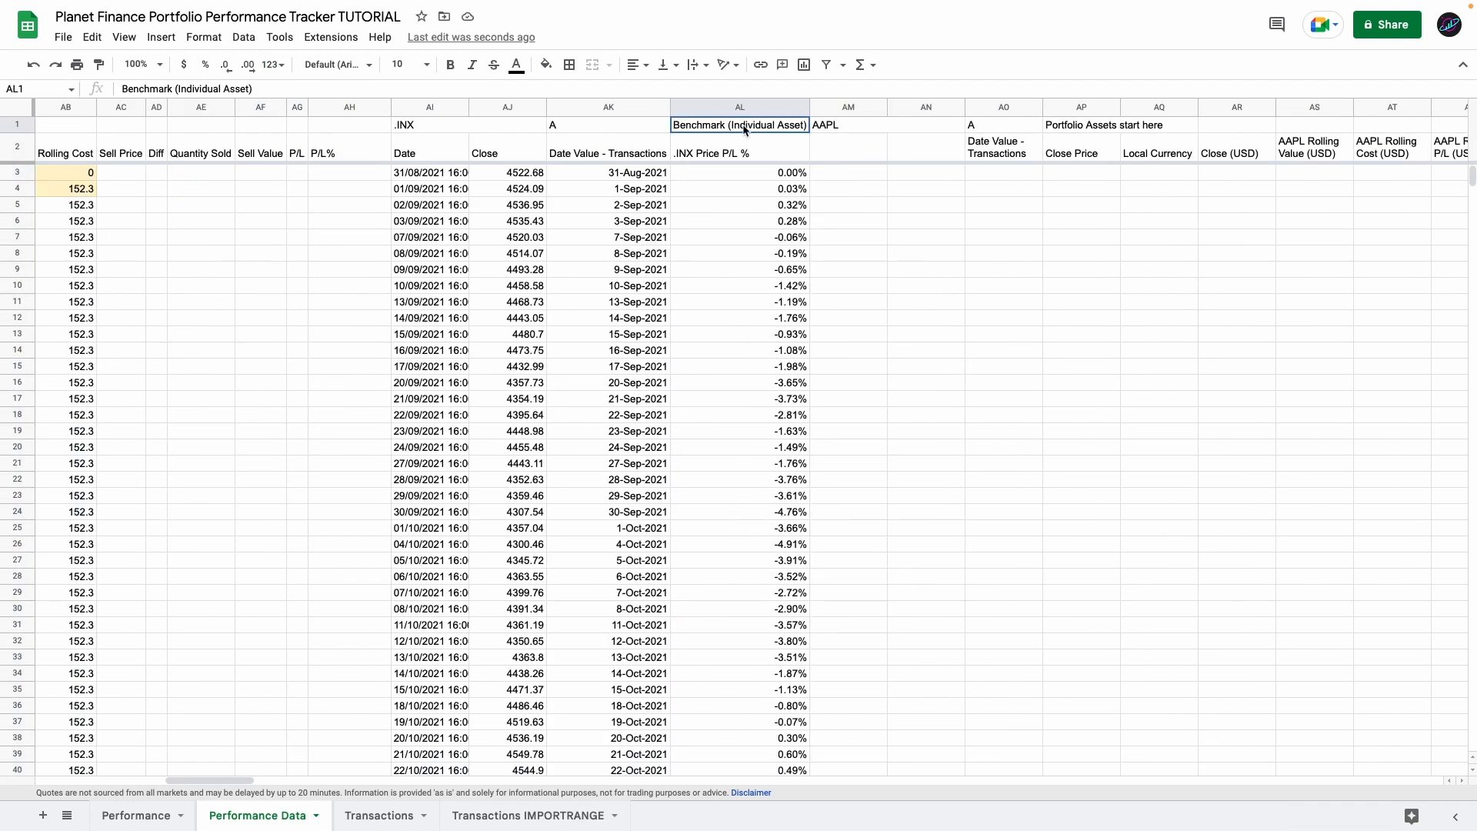
{"action": "left_click_drag", "start_coordinate": [452, 120], "coordinate": [743, 193]}
{"action": "left_click", "coordinate": [847, 126]}
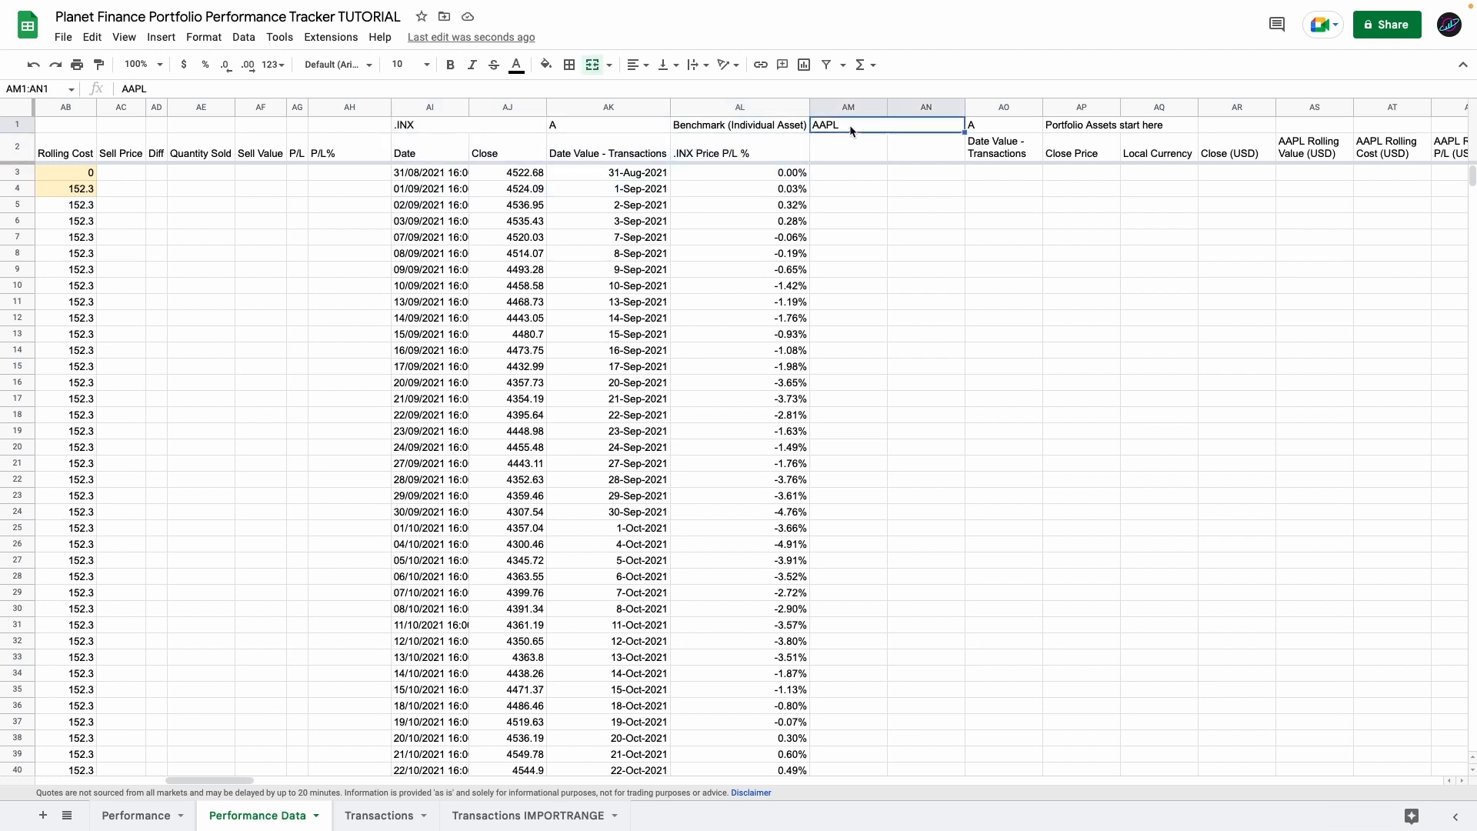
{"action": "scroll", "coordinate": [852, 129], "scroll_direction": "right", "scroll_amount": 6}
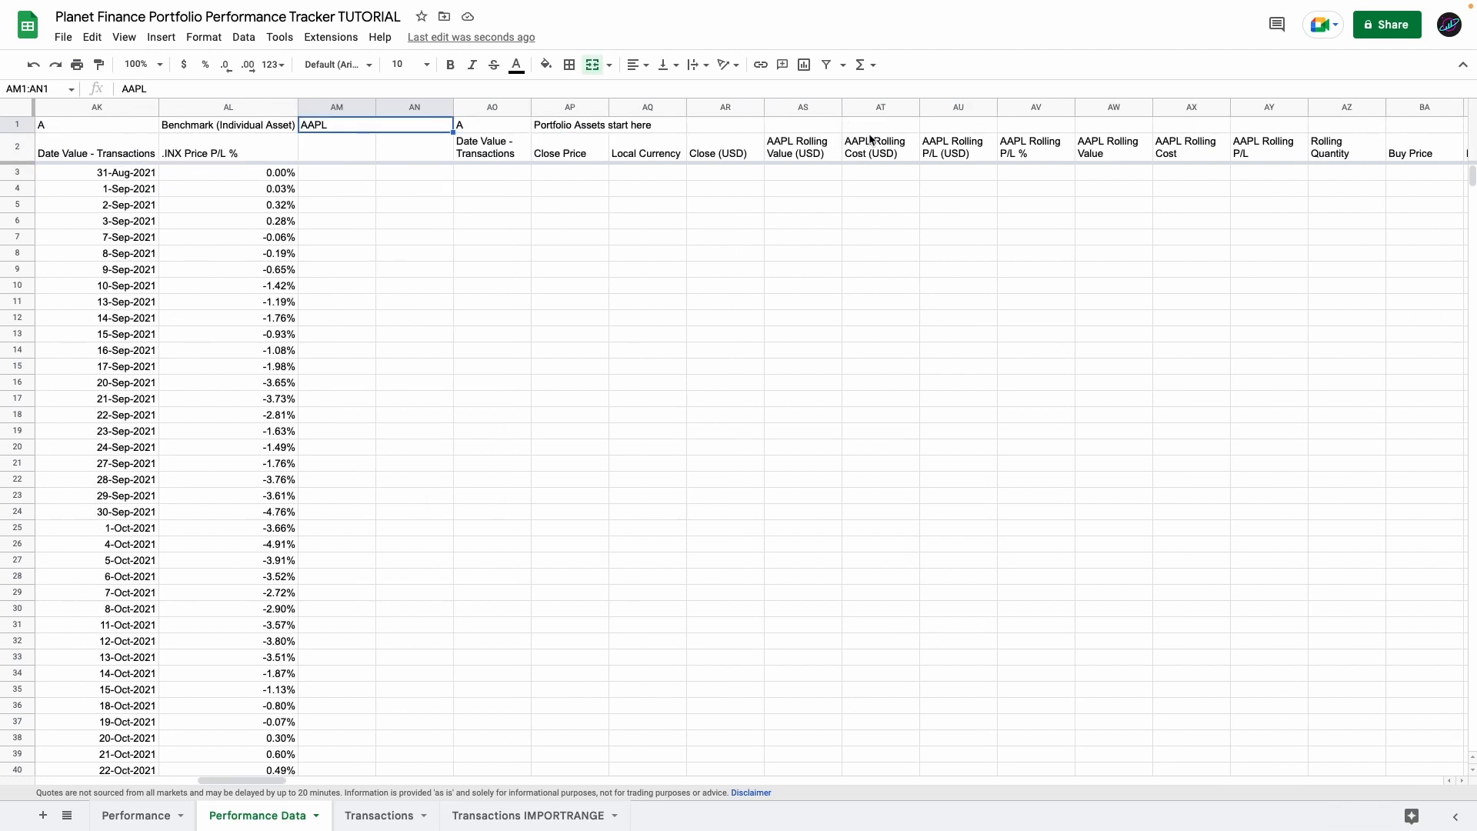
{"action": "scroll", "coordinate": [994, 146], "scroll_direction": "right", "scroll_amount": 6}
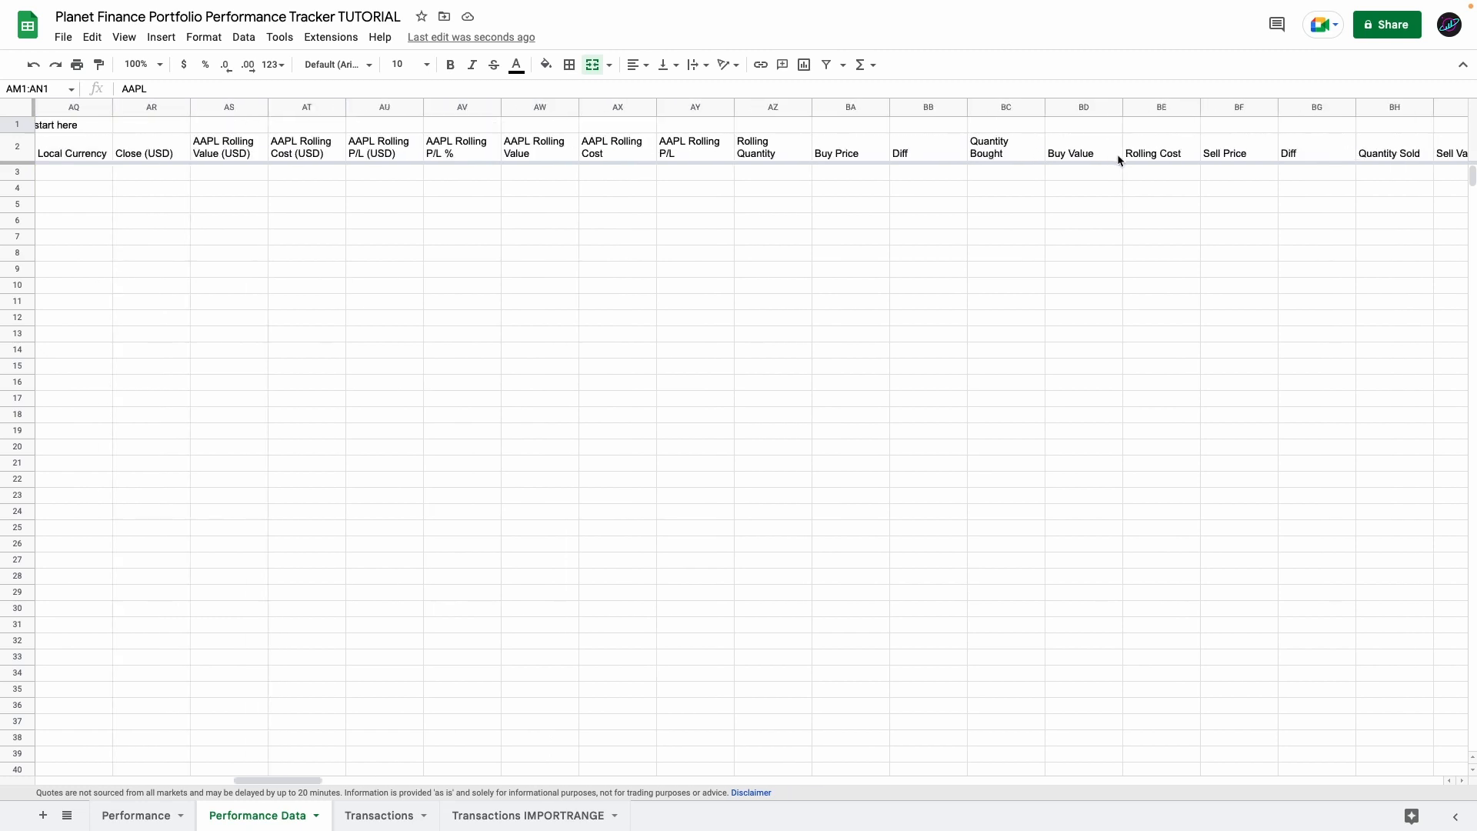
{"action": "scroll", "coordinate": [1117, 159], "scroll_direction": "left", "scroll_amount": 12}
{"action": "scroll", "coordinate": [1104, 157], "scroll_direction": "left", "scroll_amount": 20}
- Set the ticker in J1 to XOM
{"action": "left_click", "coordinate": [250, 126]}
{"action": "type", "text": "XOM"}
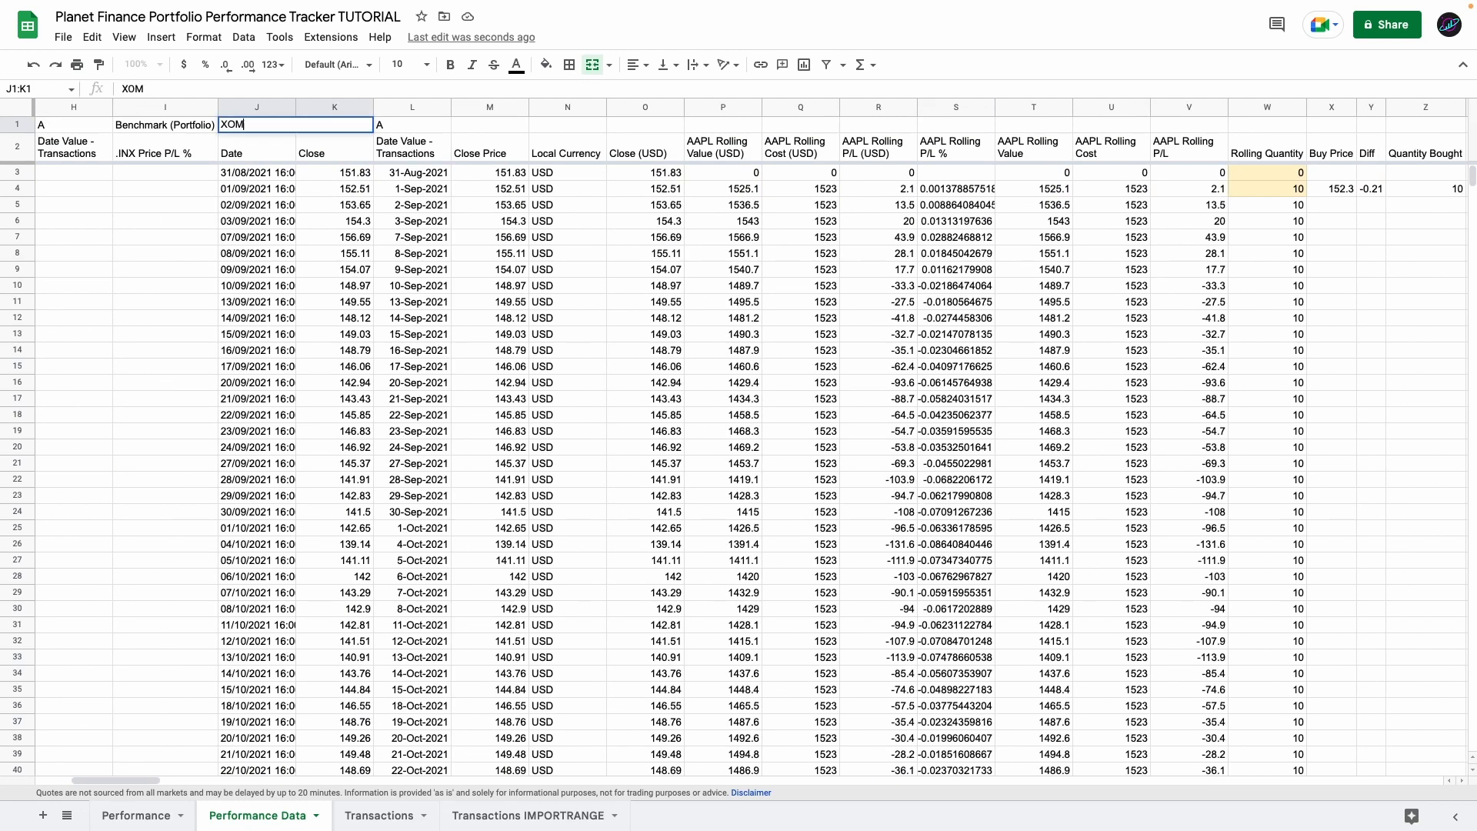
{"action": "key", "text": "Return"}
- Copy the full formula block J2:AH1000 into the AAPL portfolio asset block starting at AM2
{"action": "left_click", "coordinate": [232, 151]}
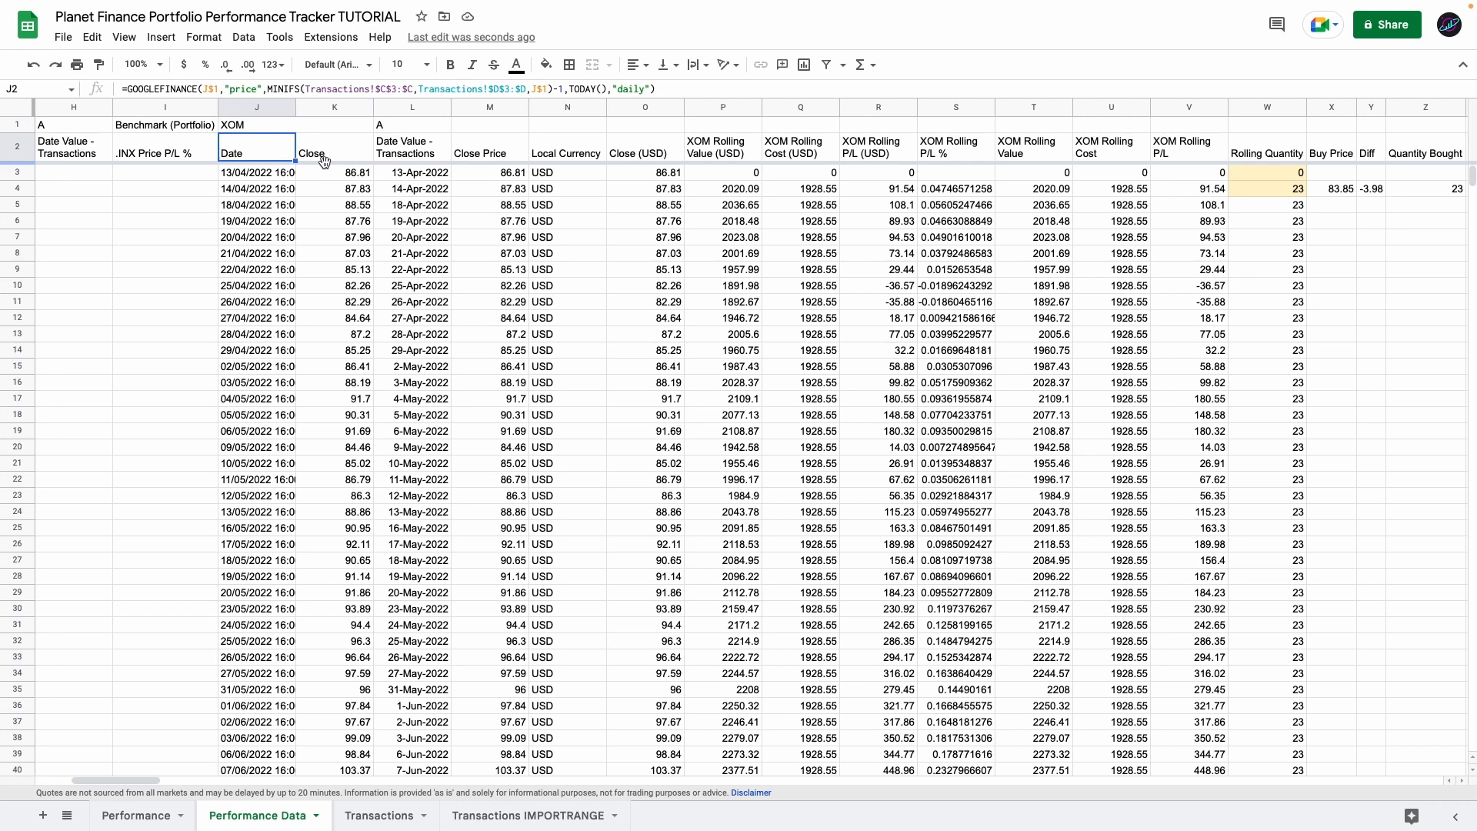
{"action": "left_click_drag", "start_coordinate": [324, 160], "coordinate": [1107, 153]}
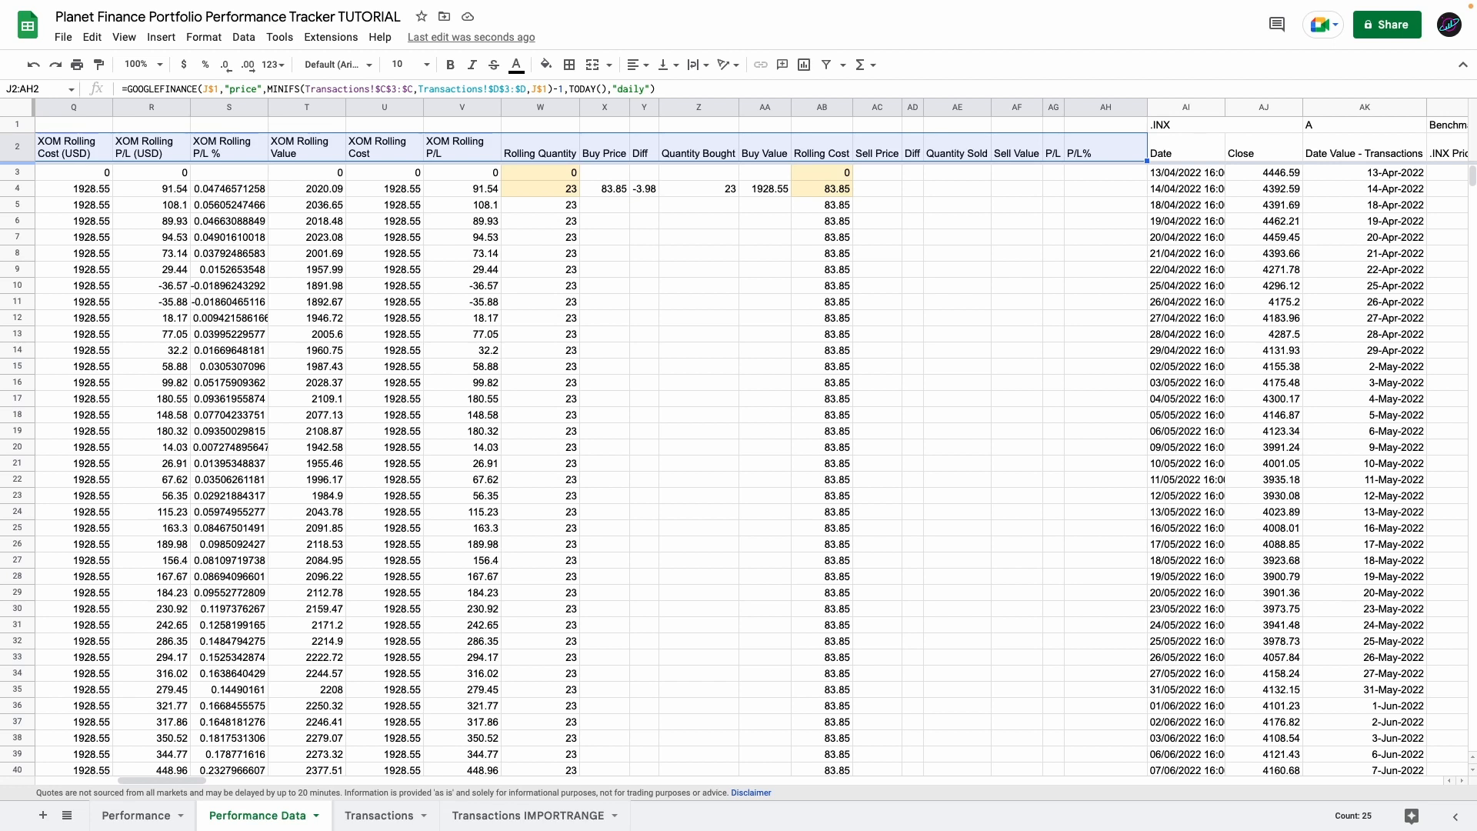
{"action": "key", "text": "ctrl+shift+Down"}
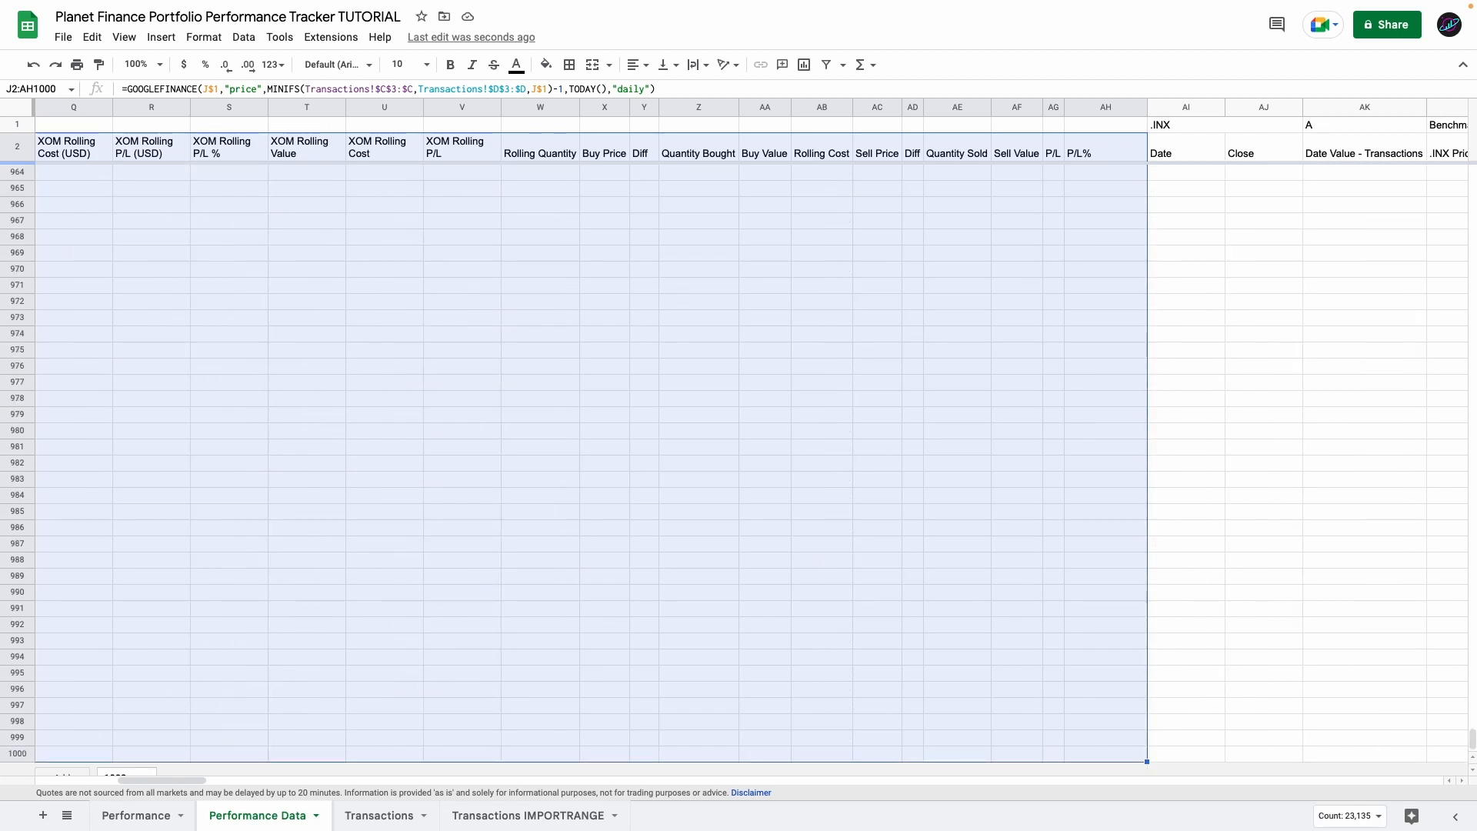
{"action": "key", "text": "ctrl+c"}
{"action": "scroll", "coordinate": [820, 288], "scroll_direction": "right", "scroll_amount": 10}
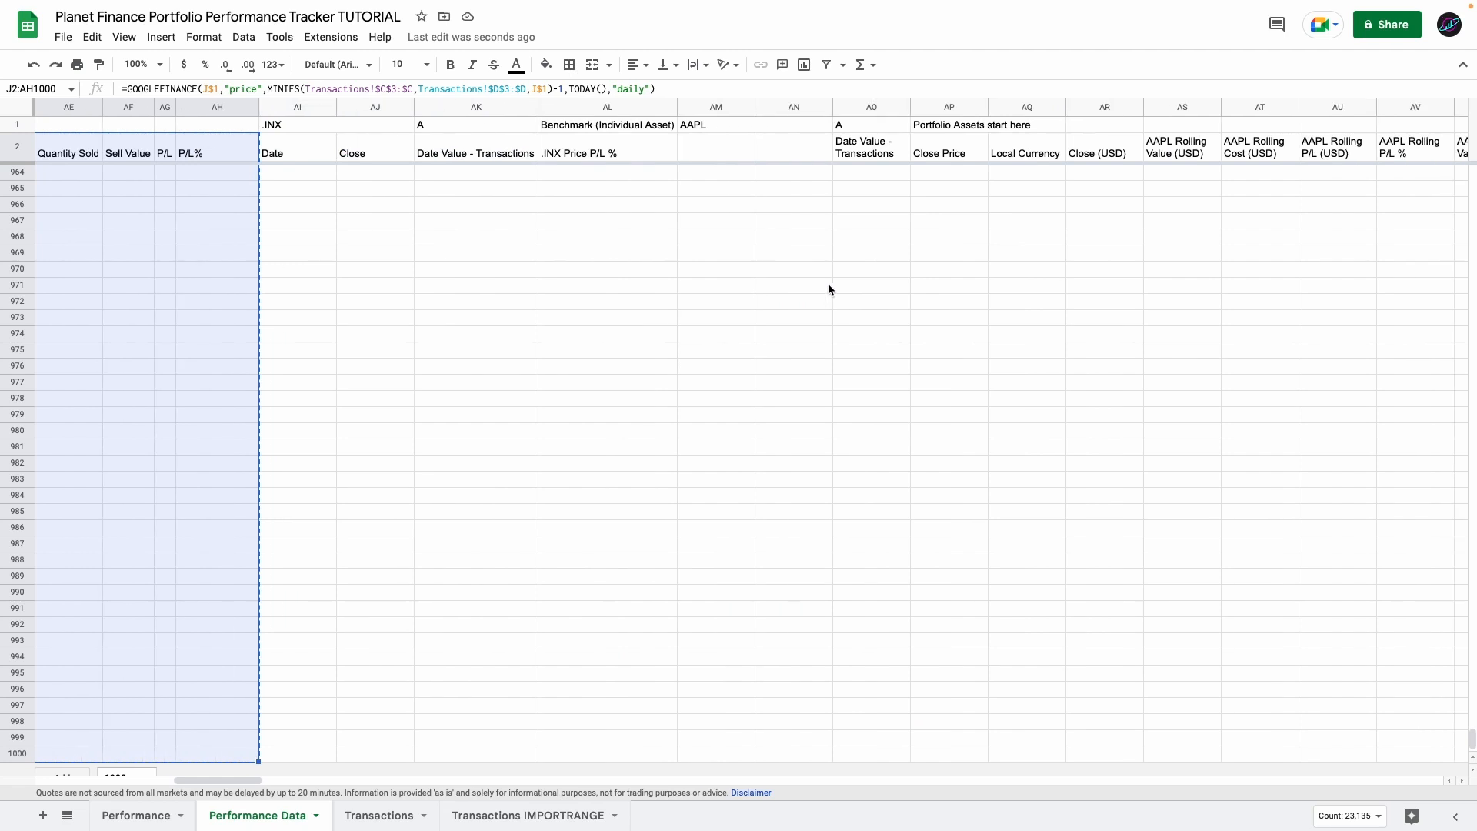
{"action": "left_click", "coordinate": [561, 153]}
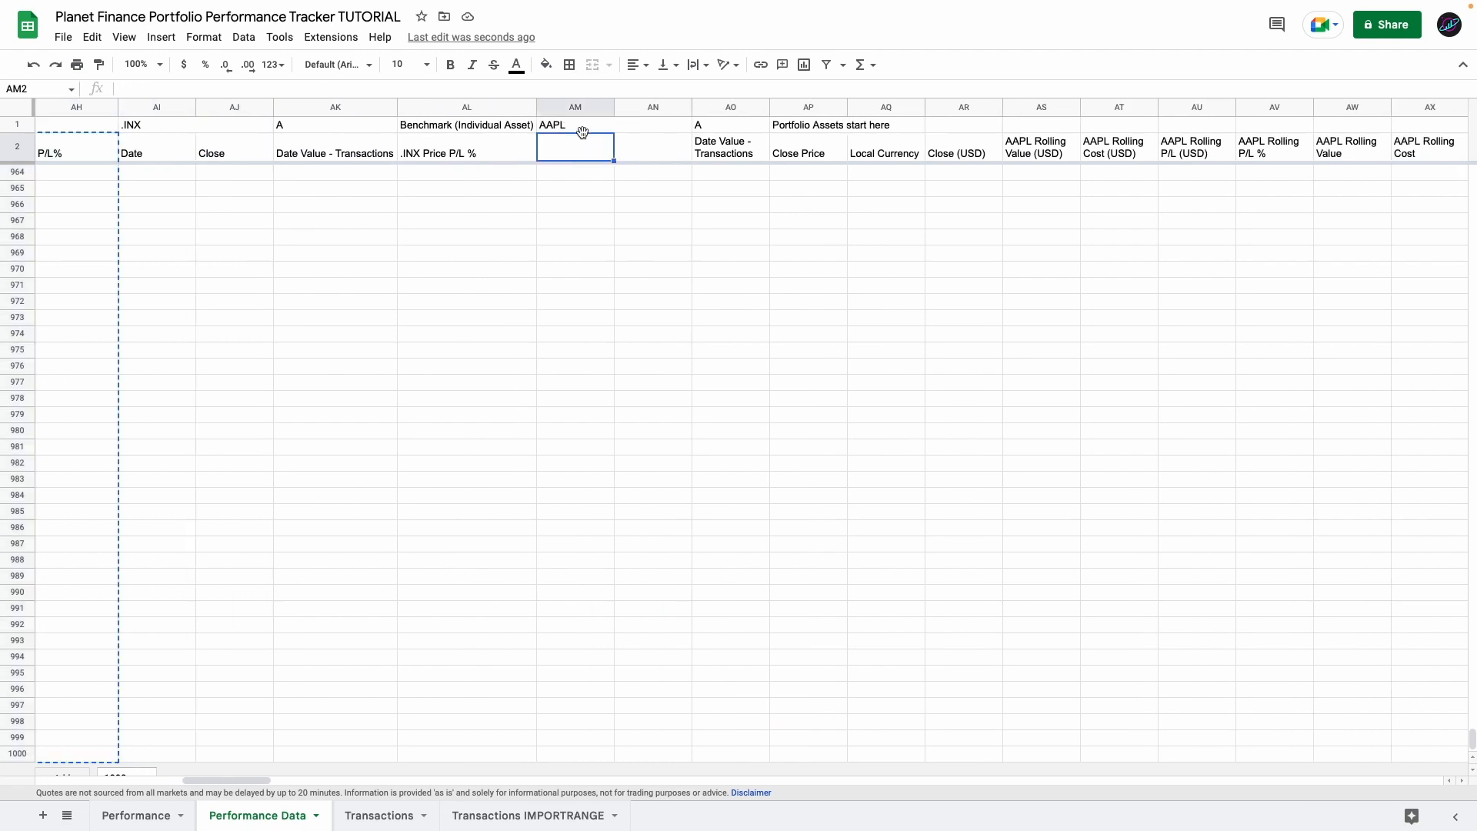
{"action": "key", "text": "ctrl+v"}
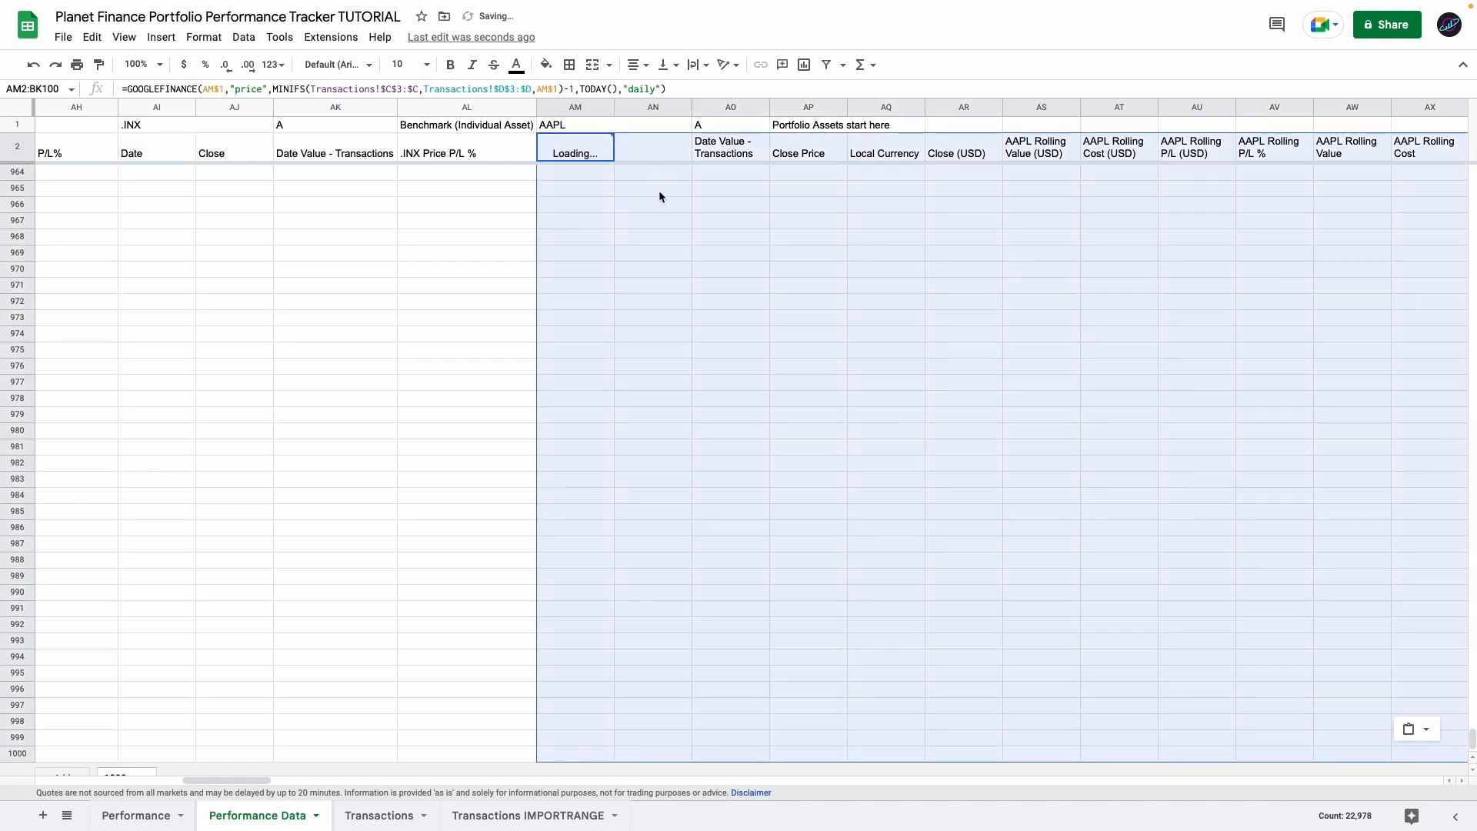
- Examine the copied AAPL block from column AM onward, including its prices, rolling values and buy and sell columns
{"action": "scroll", "coordinate": [700, 177], "scroll_direction": "right", "scroll_amount": 1}
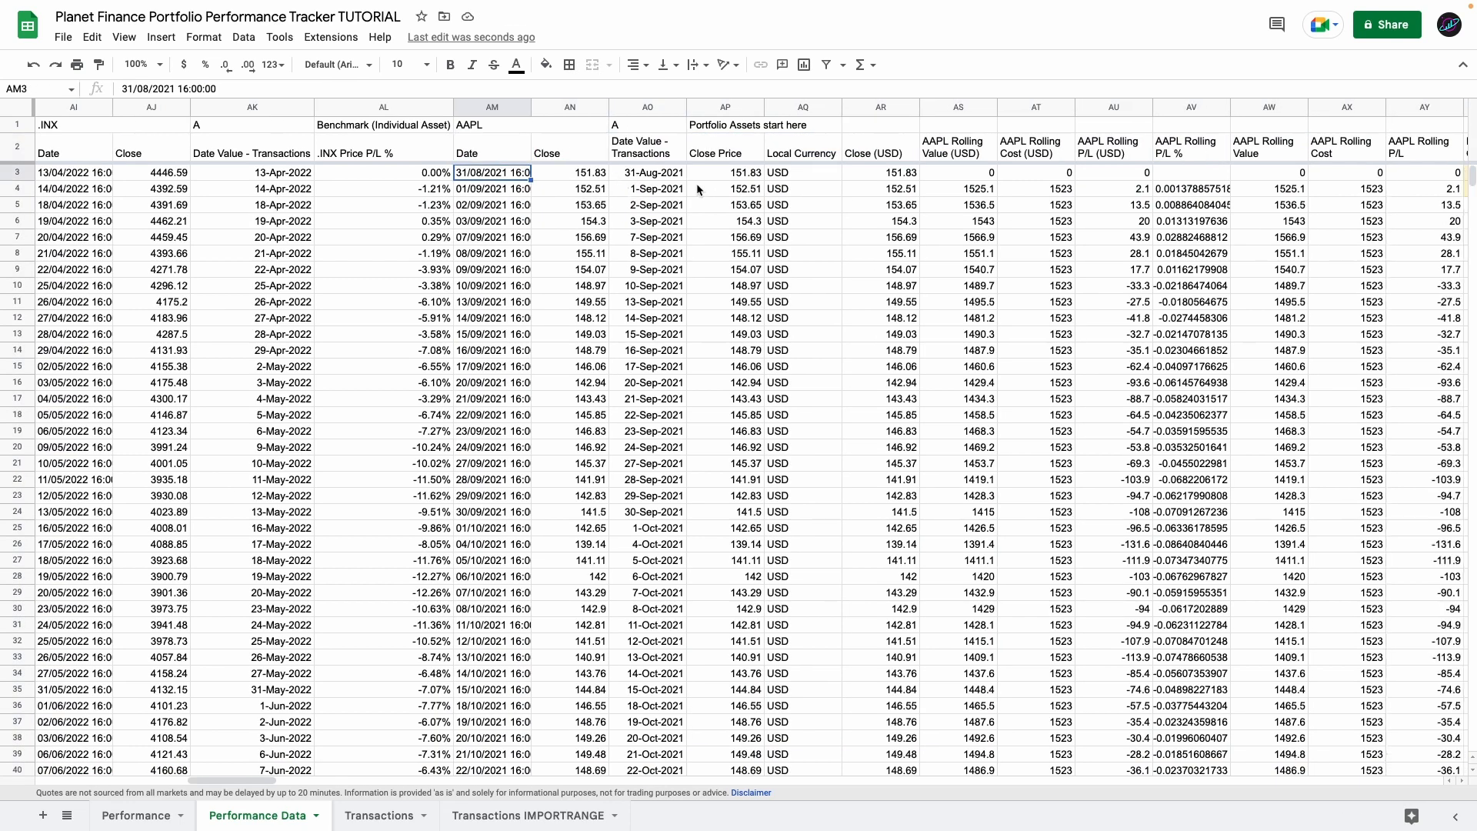
{"action": "left_click_drag", "start_coordinate": [500, 126], "coordinate": [499, 213]}
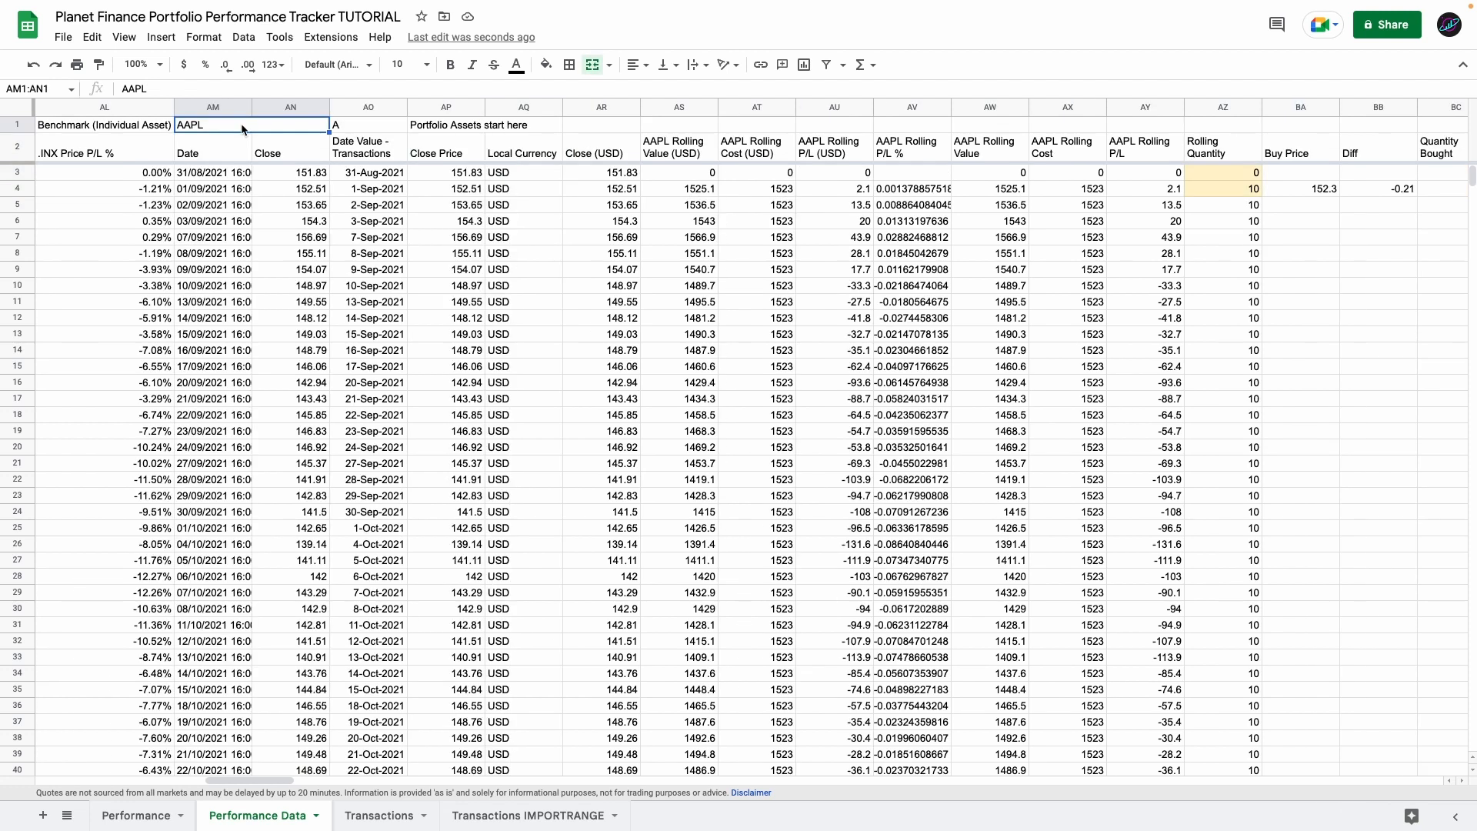
{"action": "left_click_drag", "start_coordinate": [222, 109], "coordinate": [803, 147]}
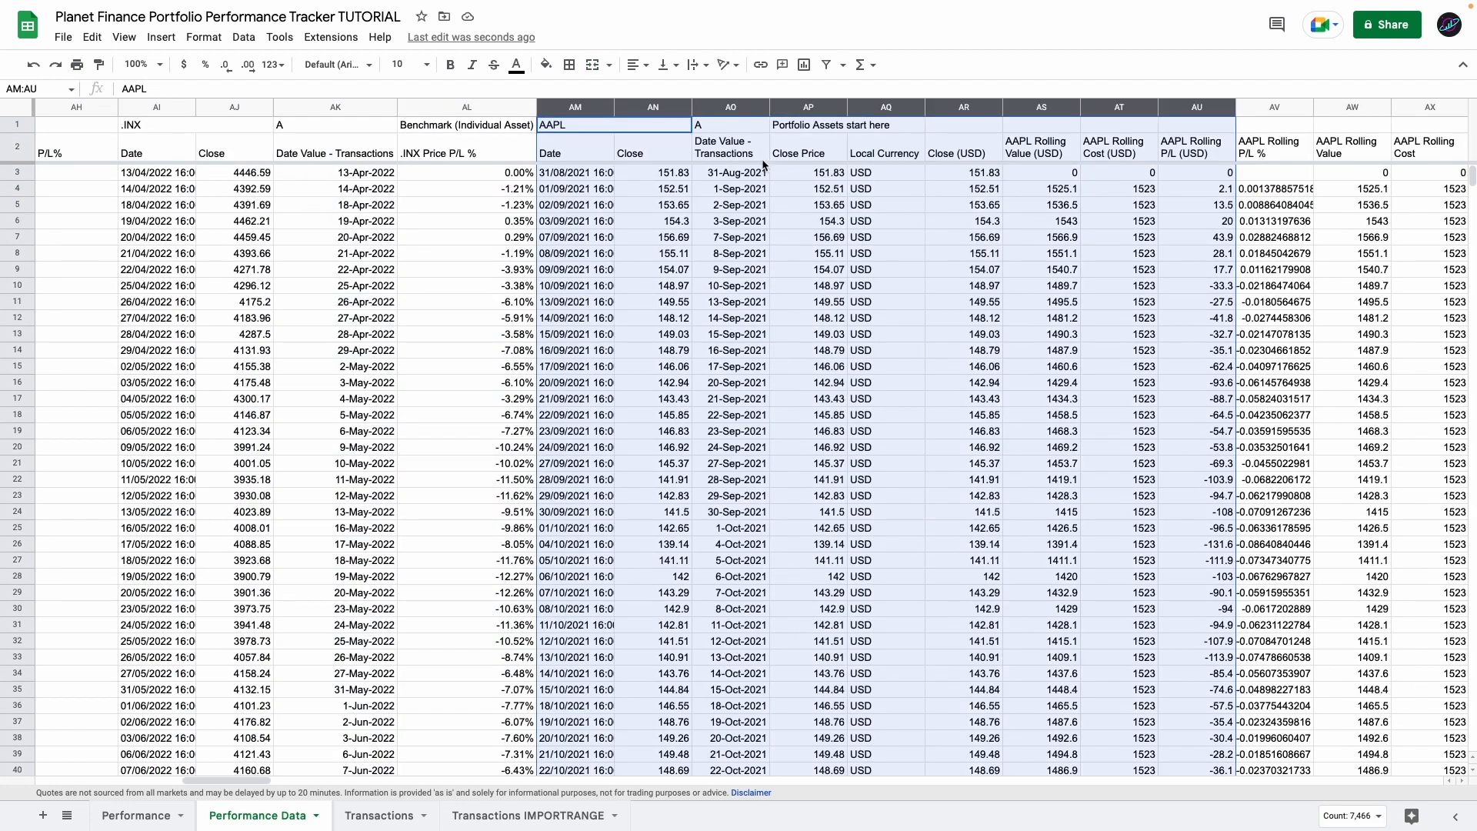
{"action": "scroll", "coordinate": [681, 163], "scroll_direction": "right", "scroll_amount": 3}
{"action": "left_click", "coordinate": [405, 130]}
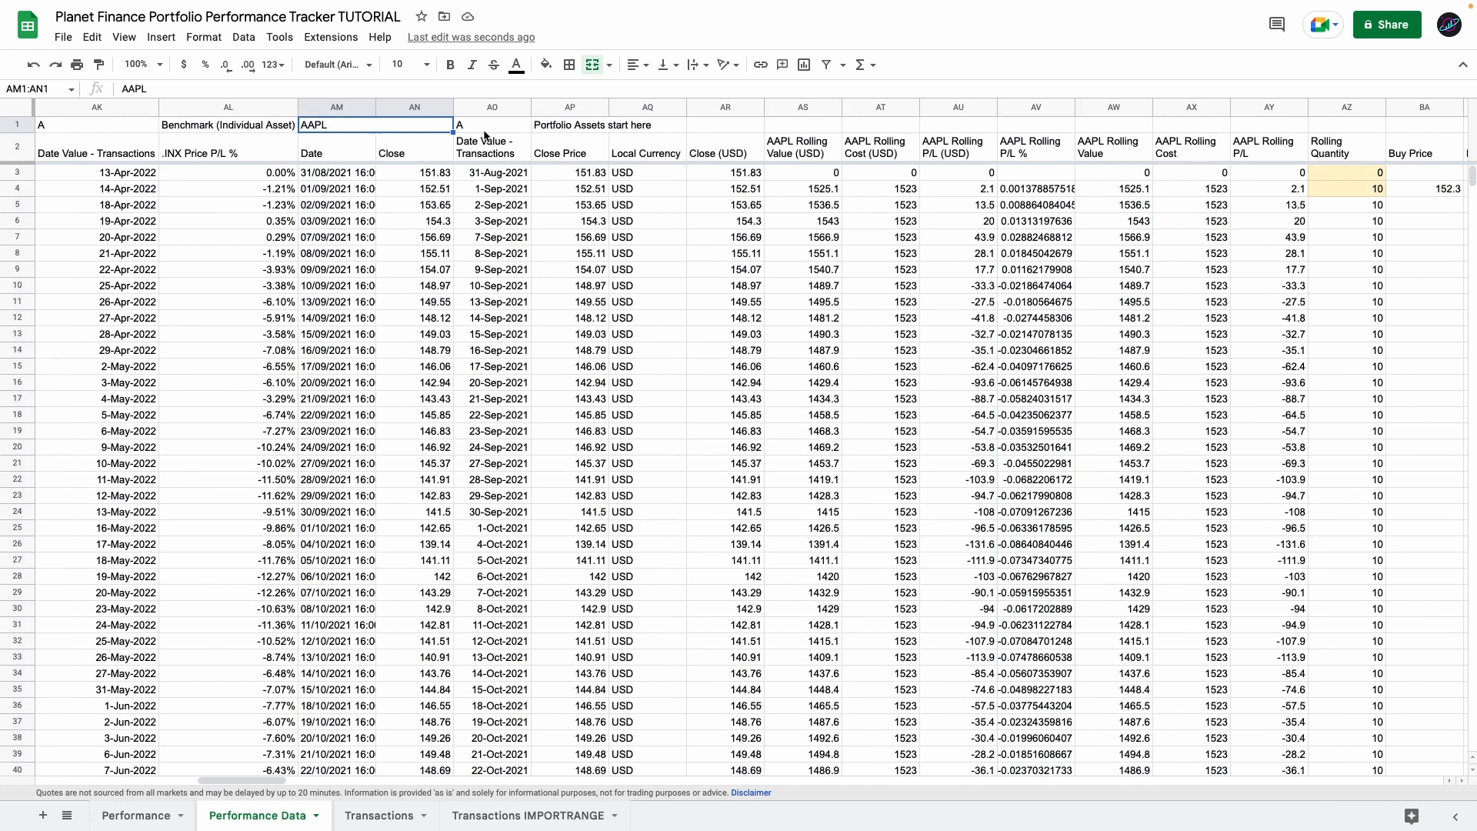
{"action": "scroll", "coordinate": [652, 174], "scroll_direction": "right", "scroll_amount": 10}
{"action": "scroll", "coordinate": [847, 170], "scroll_direction": "left", "scroll_amount": 8}
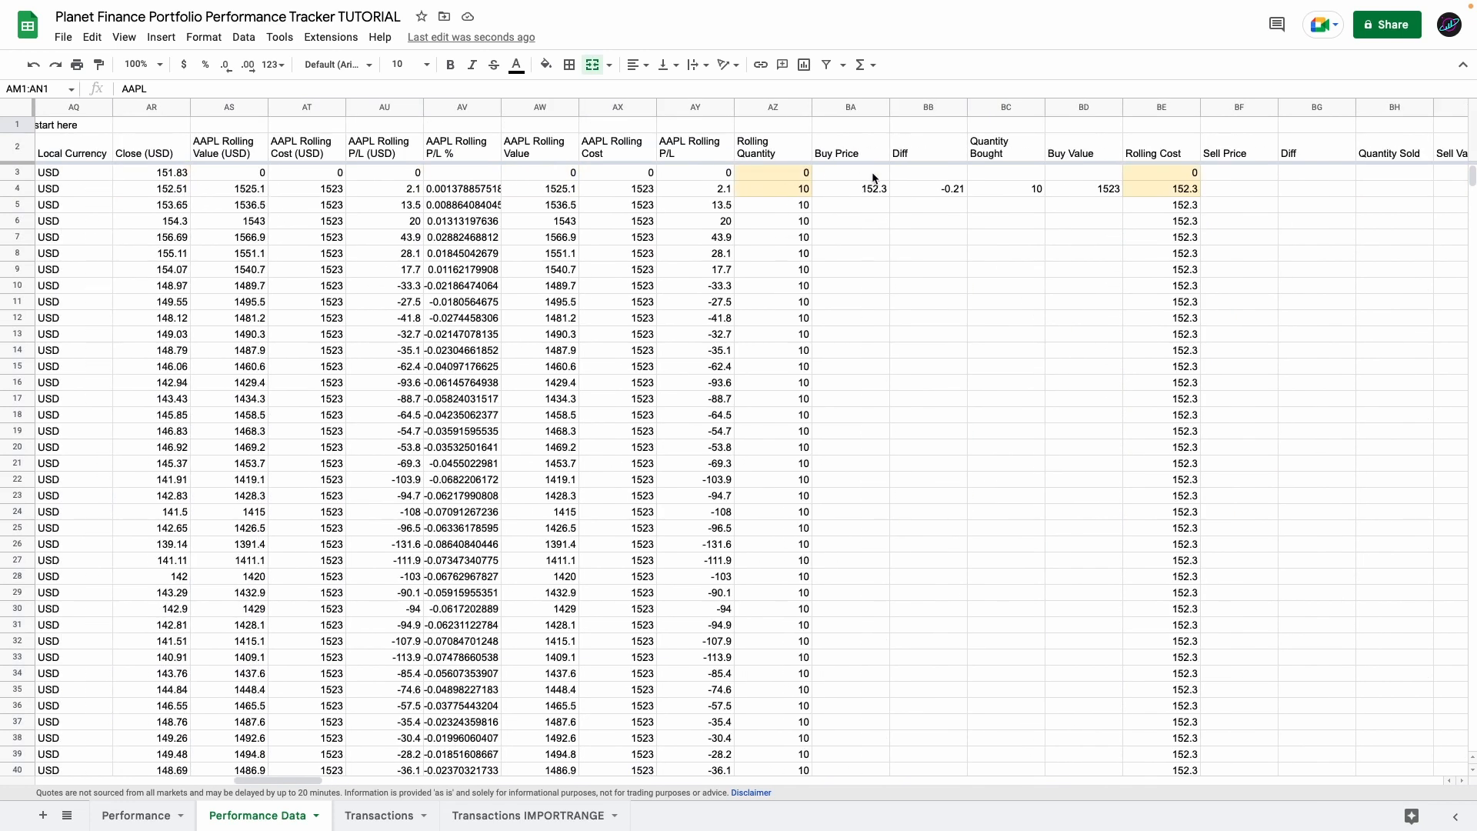
{"action": "scroll", "coordinate": [598, 130], "scroll_direction": "left", "scroll_amount": 5}
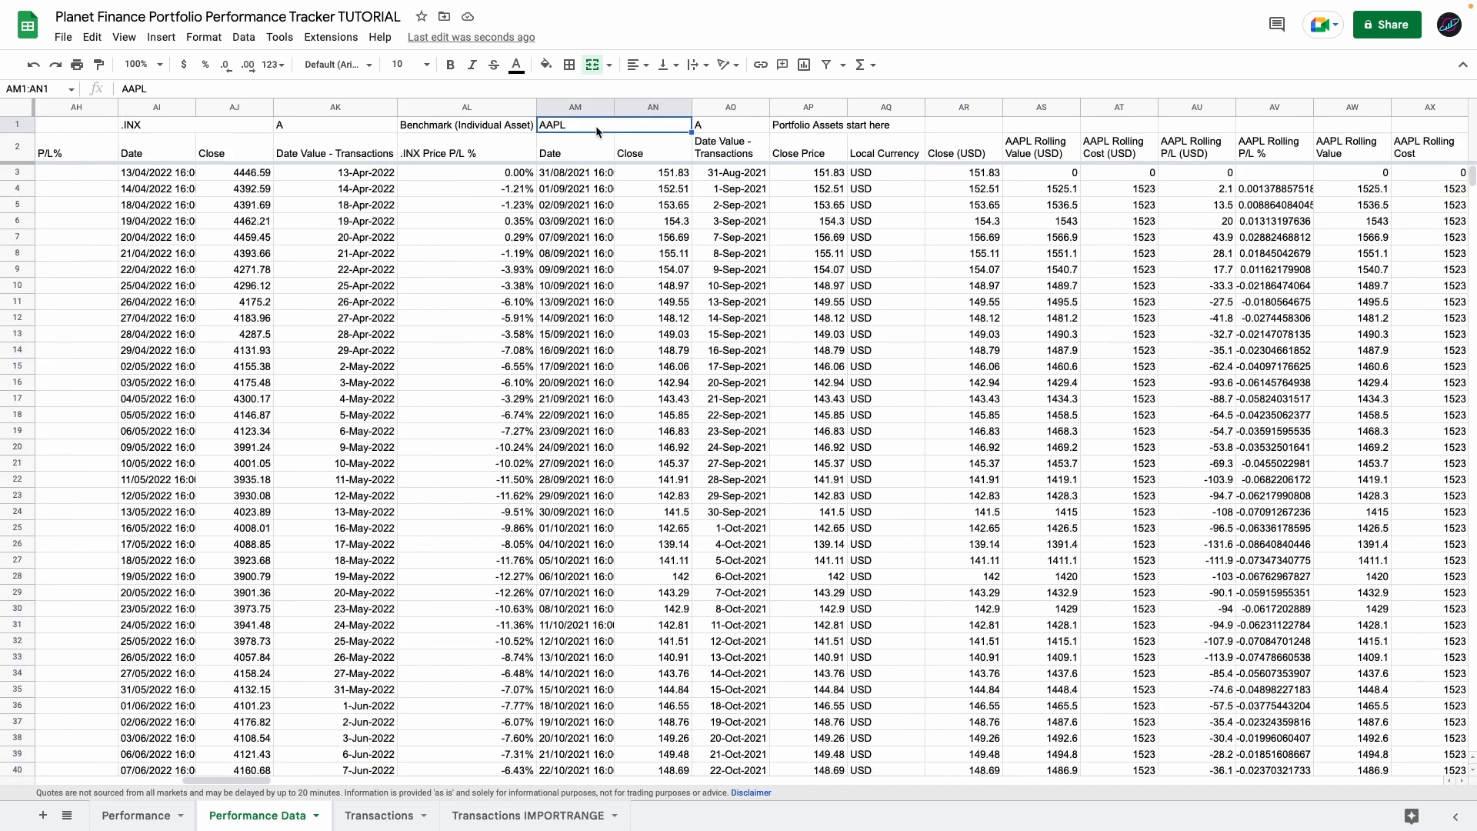
- Add list-from-a-range data validation with an in-cell drop-down list to the AAPL ticker cell AM1:AN1
{"action": "left_click", "coordinate": [252, 41]}
{"action": "left_click", "coordinate": [317, 326]}
{"action": "left_click", "coordinate": [754, 370]}
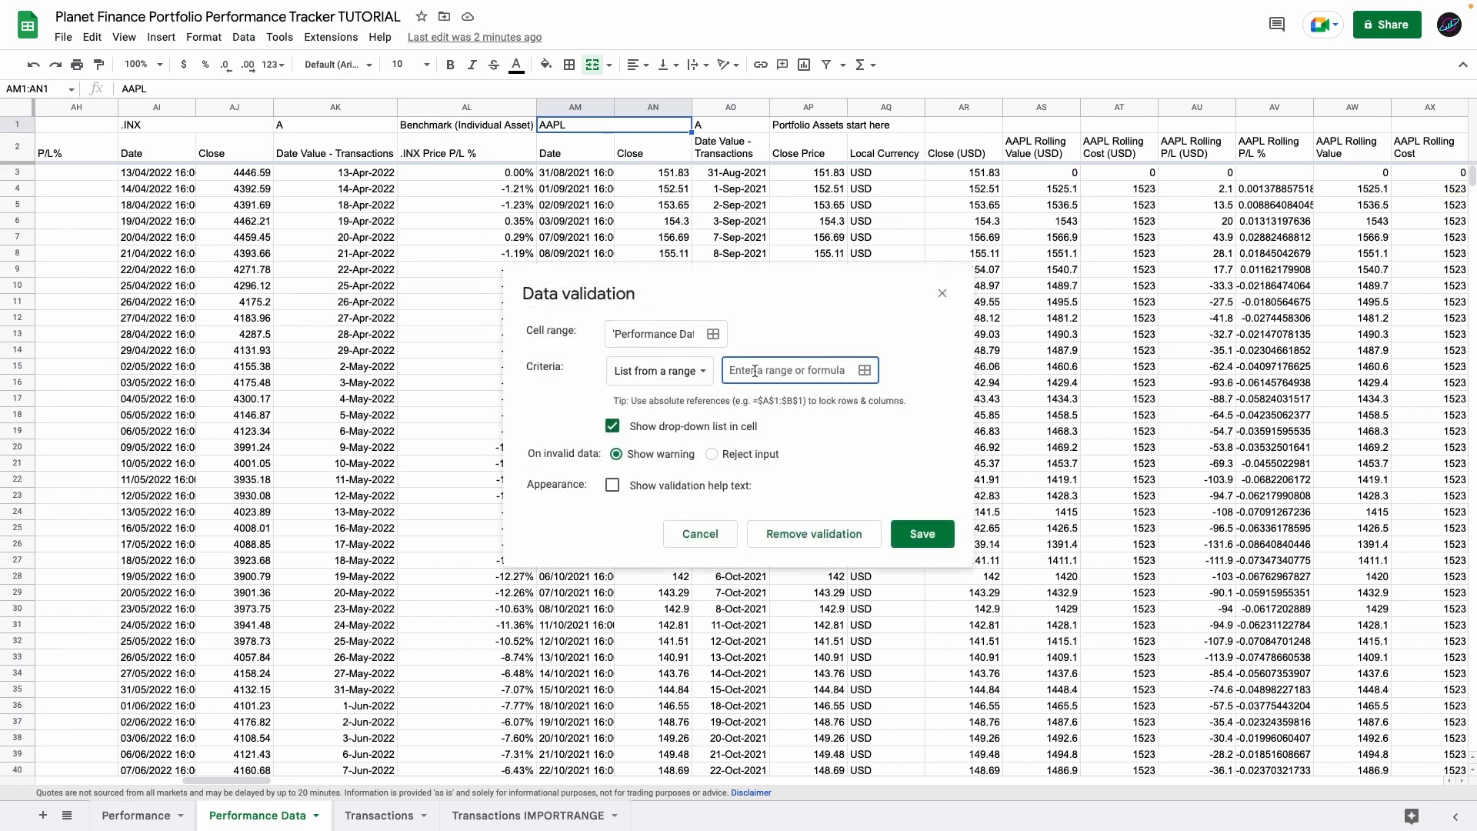
{"action": "key", "text": "ctrl+v"}
{"action": "left_click_drag", "start_coordinate": [730, 371], "coordinate": [846, 371]}
{"action": "left_click", "coordinate": [846, 371]}
{"action": "left_click", "coordinate": [918, 534]}
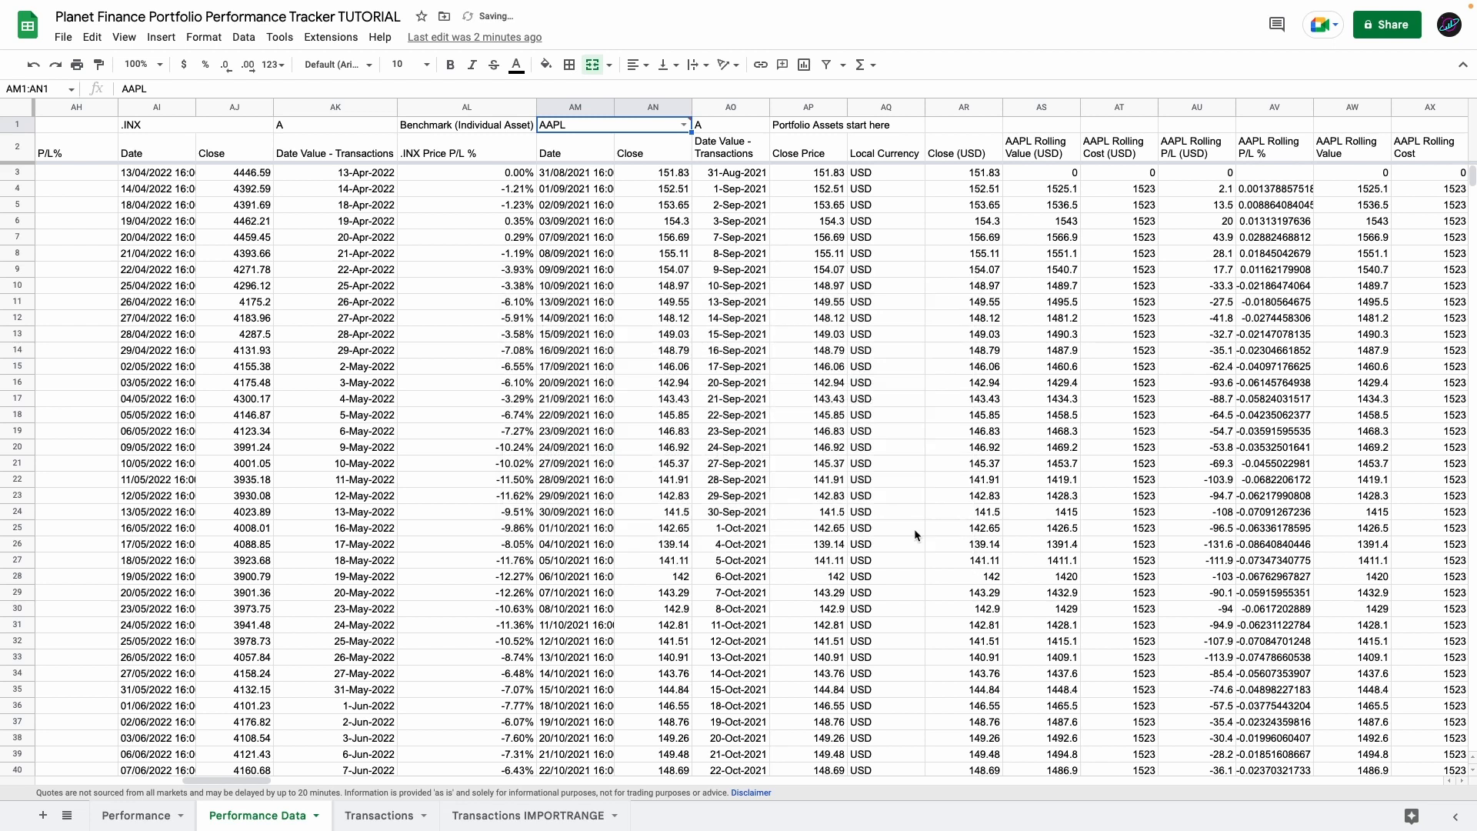
- Add an "Asset List" heading in cell S3 of the Performance sheet
{"action": "left_click", "coordinate": [141, 817]}
{"action": "left_click", "coordinate": [1019, 227]}
{"action": "scroll", "coordinate": [1018, 228], "scroll_direction": "right", "scroll_amount": 2}
{"action": "left_click", "coordinate": [1332, 175]}
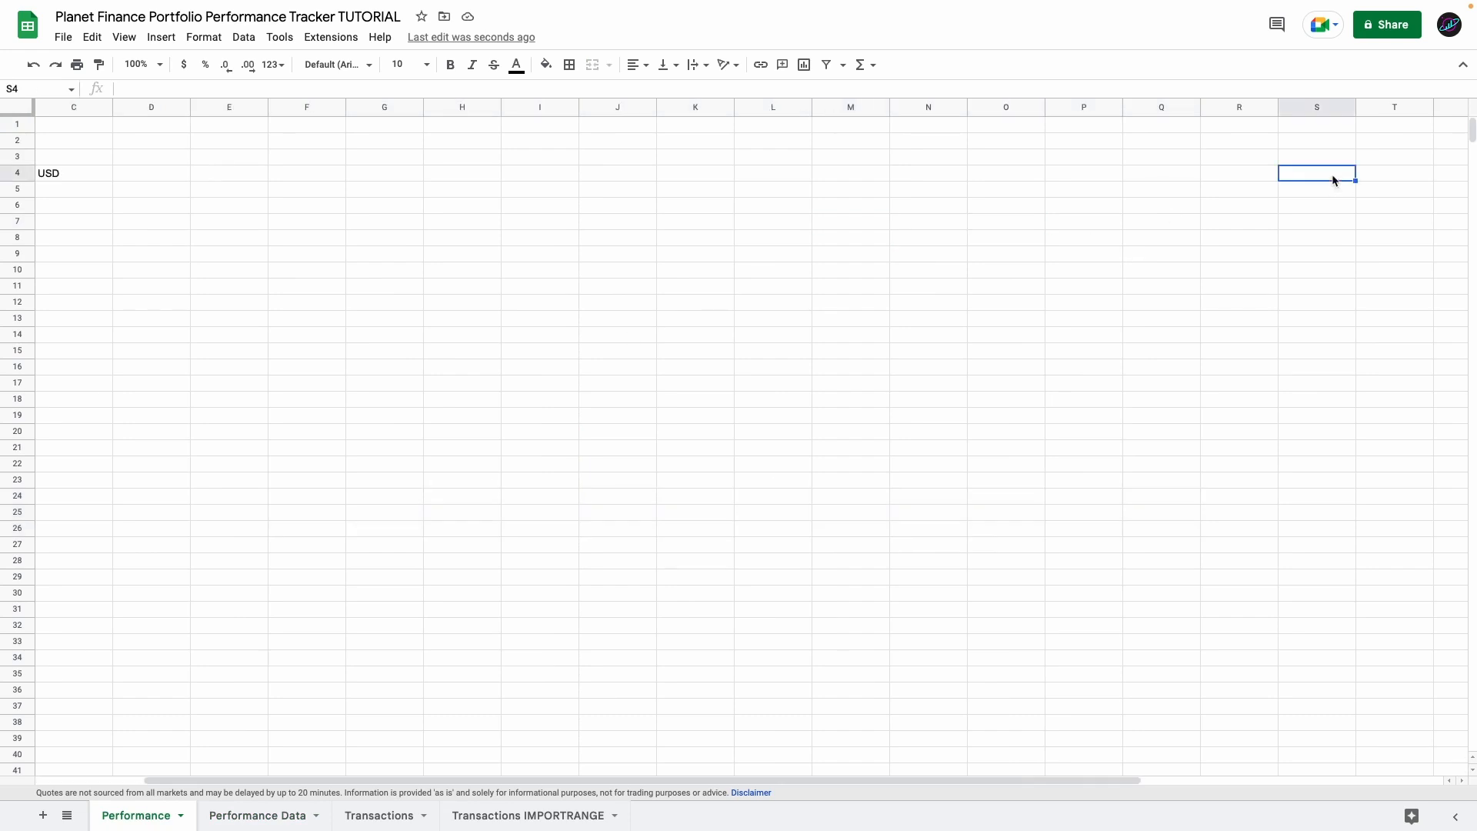
{"action": "left_click", "coordinate": [1334, 160]}
{"action": "type", "text": "Asset List"}
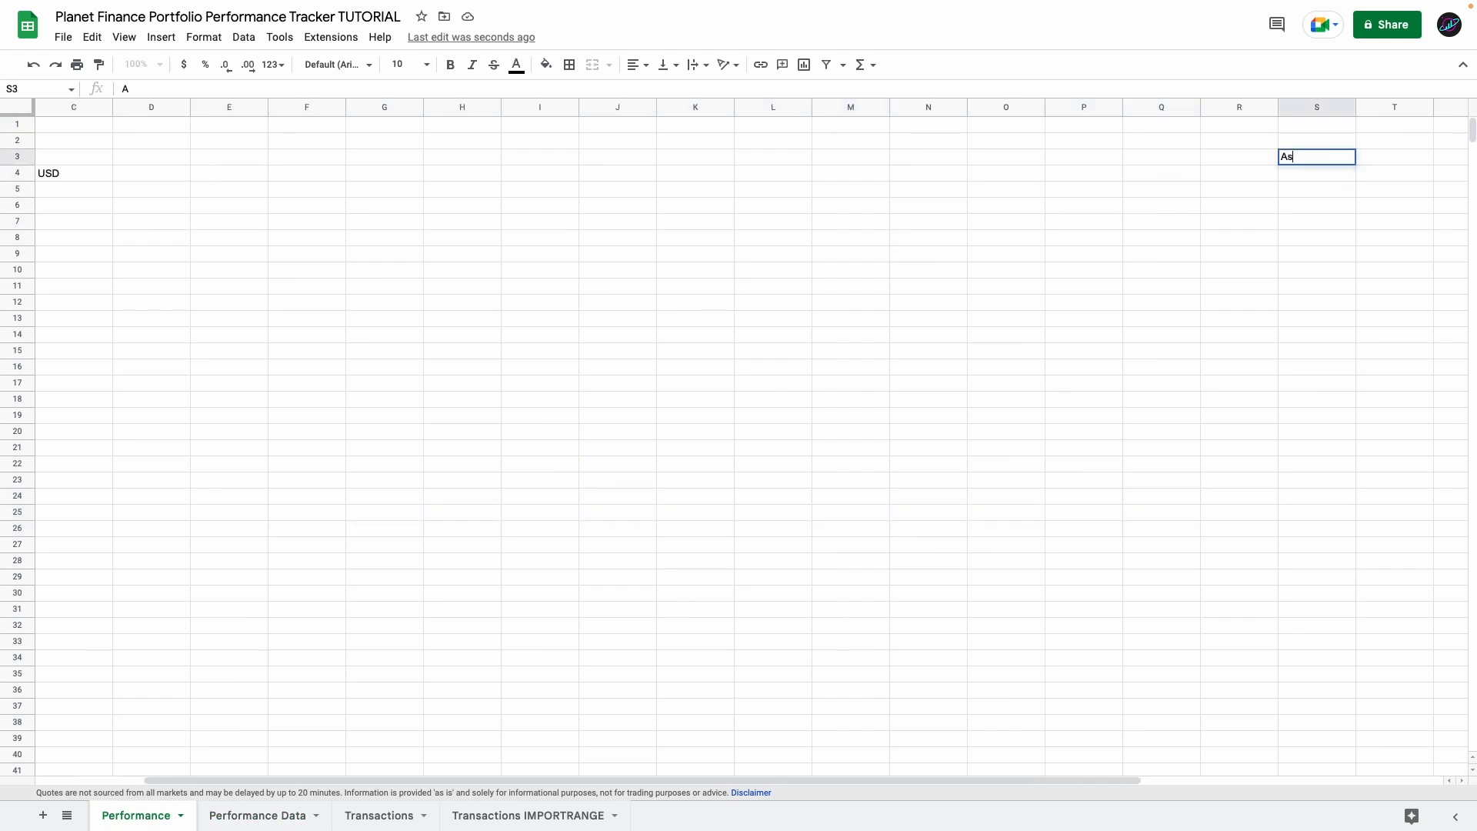
{"action": "key", "text": "Return"}
- Fill S4 with the unique non-cash assets using =UNIQUE(FILTER(Transactions!D3:D,Transactions!D3:D<>"Cash"))
{"action": "double_click", "coordinate": [1289, 174]}
{"action": "key", "text": "ctrl+v"}
{"action": "left_click", "coordinate": [1314, 174]}
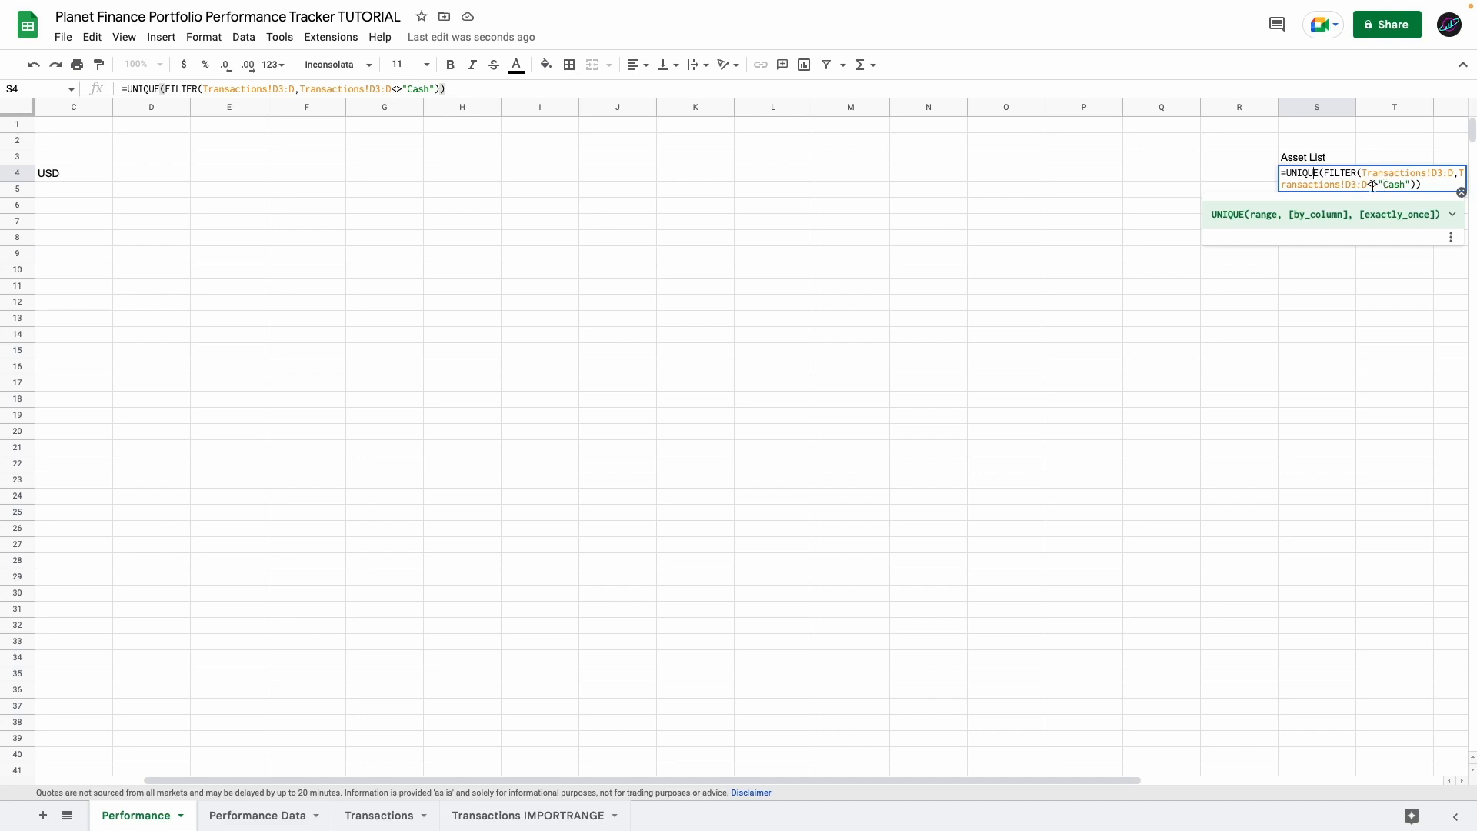
{"action": "key", "text": "Return"}
{"action": "left_click", "coordinate": [1323, 179]}
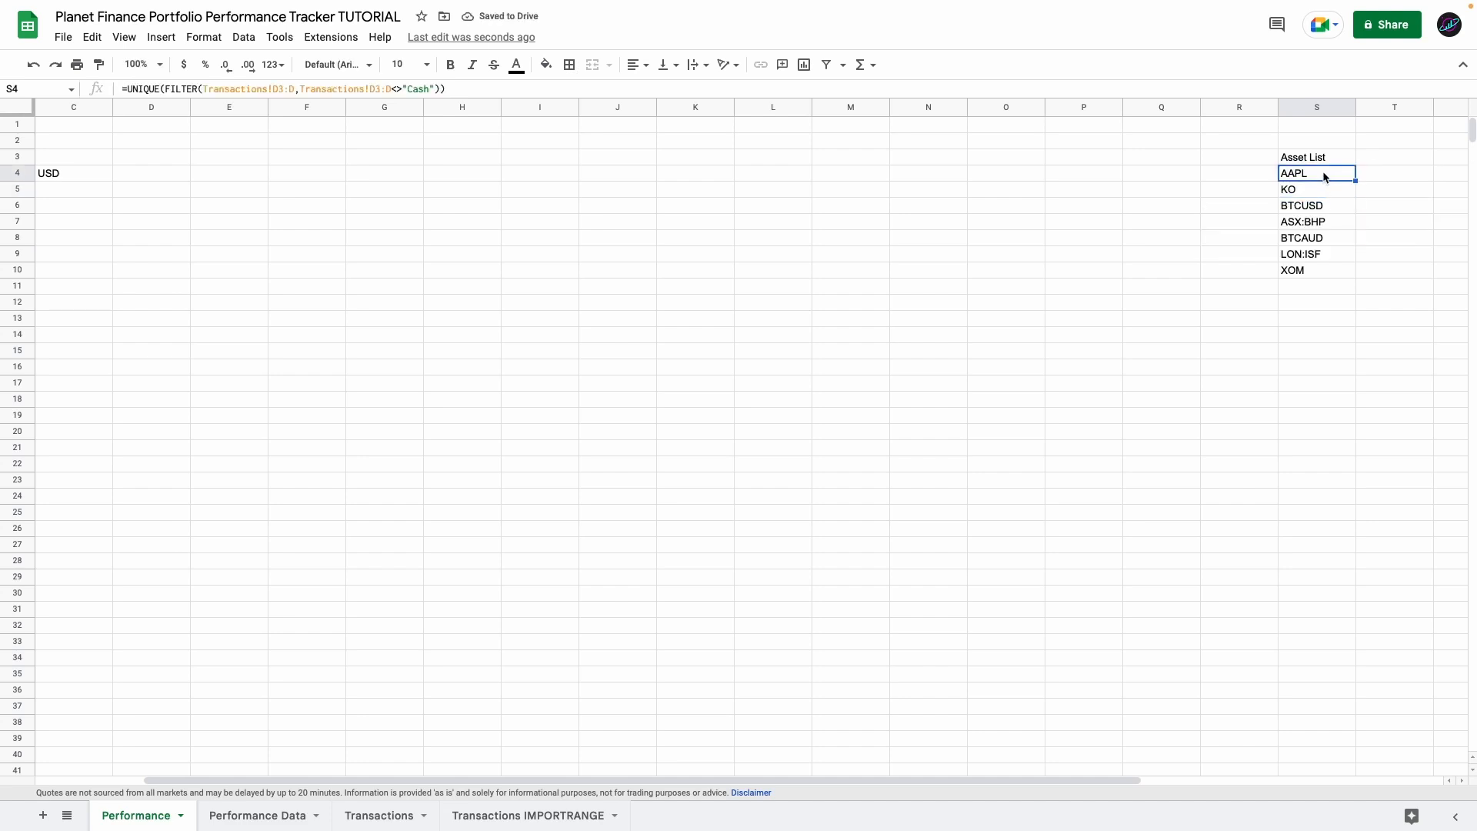
{"action": "left_click_drag", "start_coordinate": [1324, 177], "coordinate": [1315, 265]}
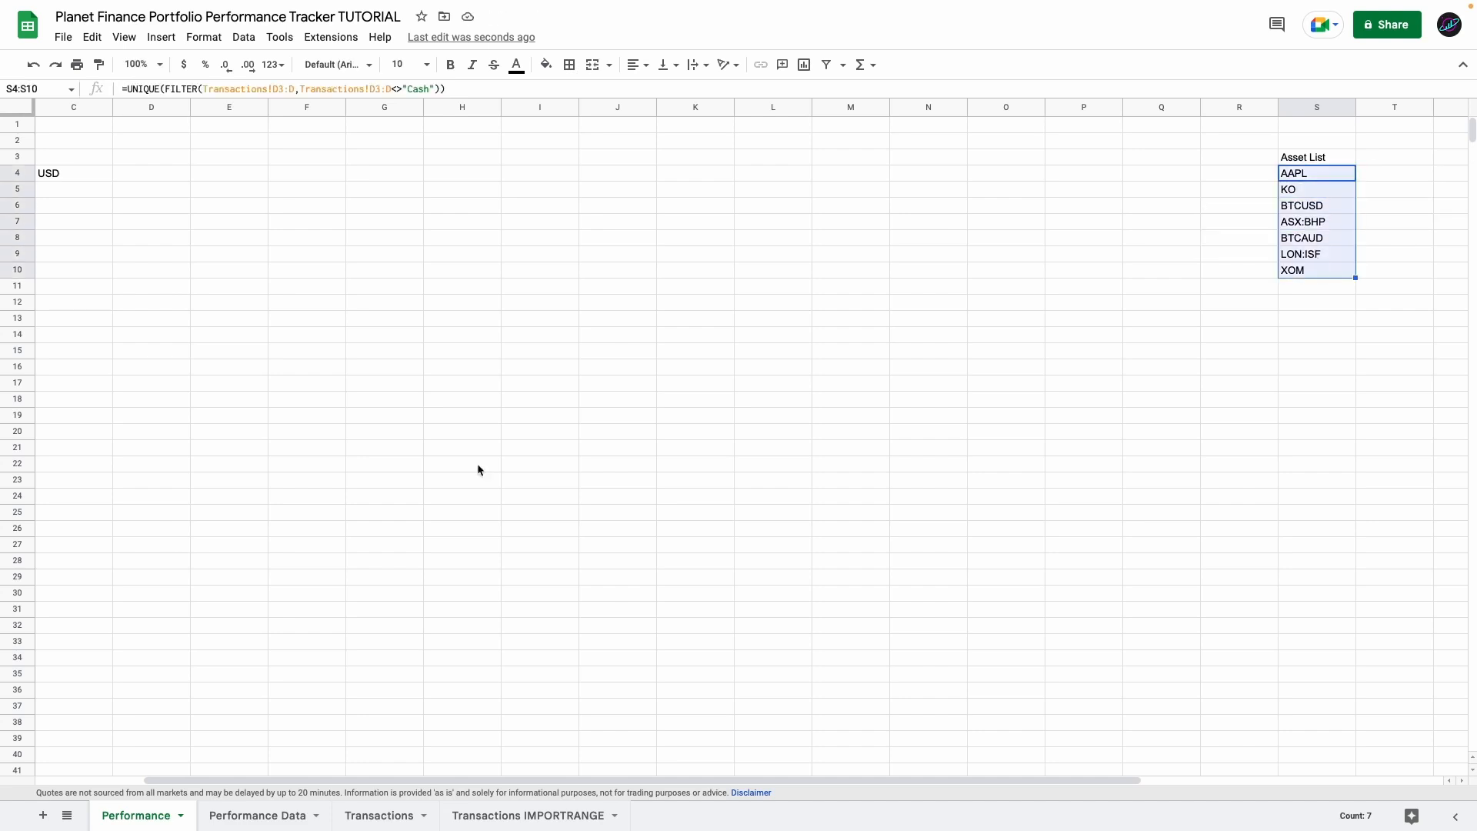
- On the Performance Data sheet, duplicate the whole AAPL block AM1:BK1000 into the empty columns starting at BL1
{"action": "left_click", "coordinate": [271, 815]}
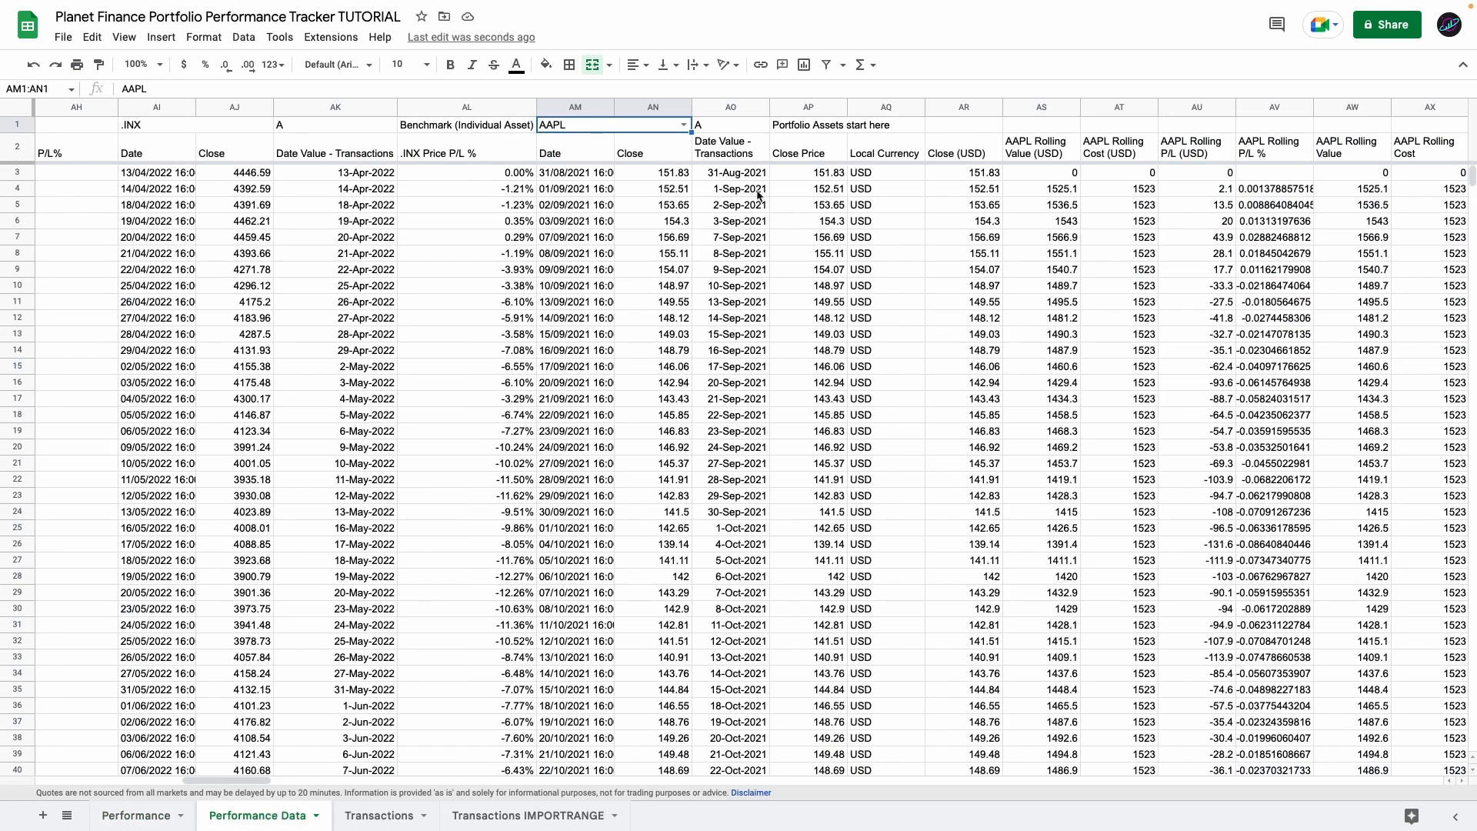
{"action": "left_click", "coordinate": [682, 126]}
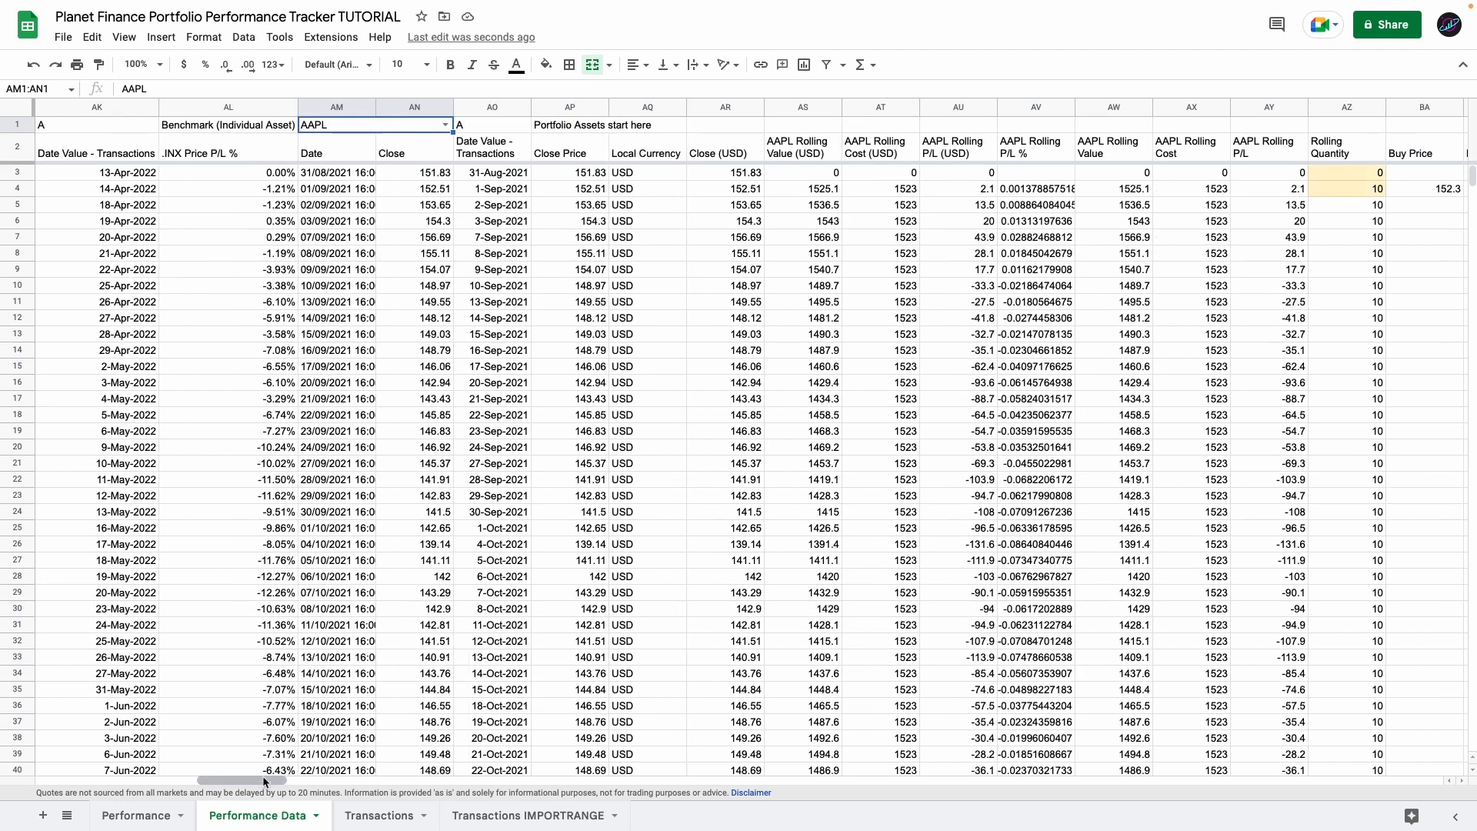
{"action": "scroll", "coordinate": [738, 408], "scroll_direction": "right", "scroll_amount": 7}
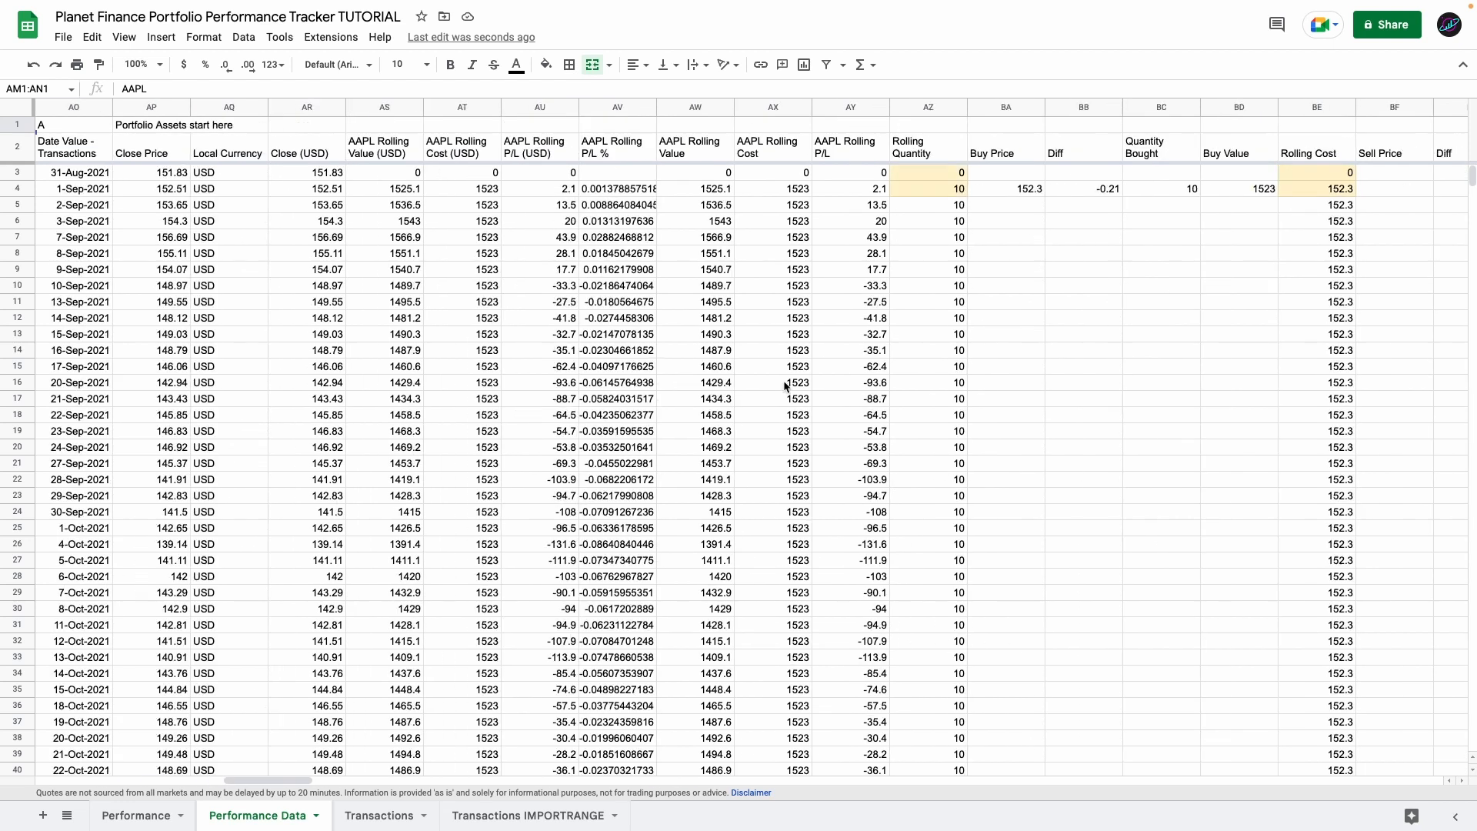
{"action": "scroll", "coordinate": [850, 367], "scroll_direction": "right", "scroll_amount": 7}
{"action": "scroll", "coordinate": [426, 329], "scroll_direction": "left", "scroll_amount": 11}
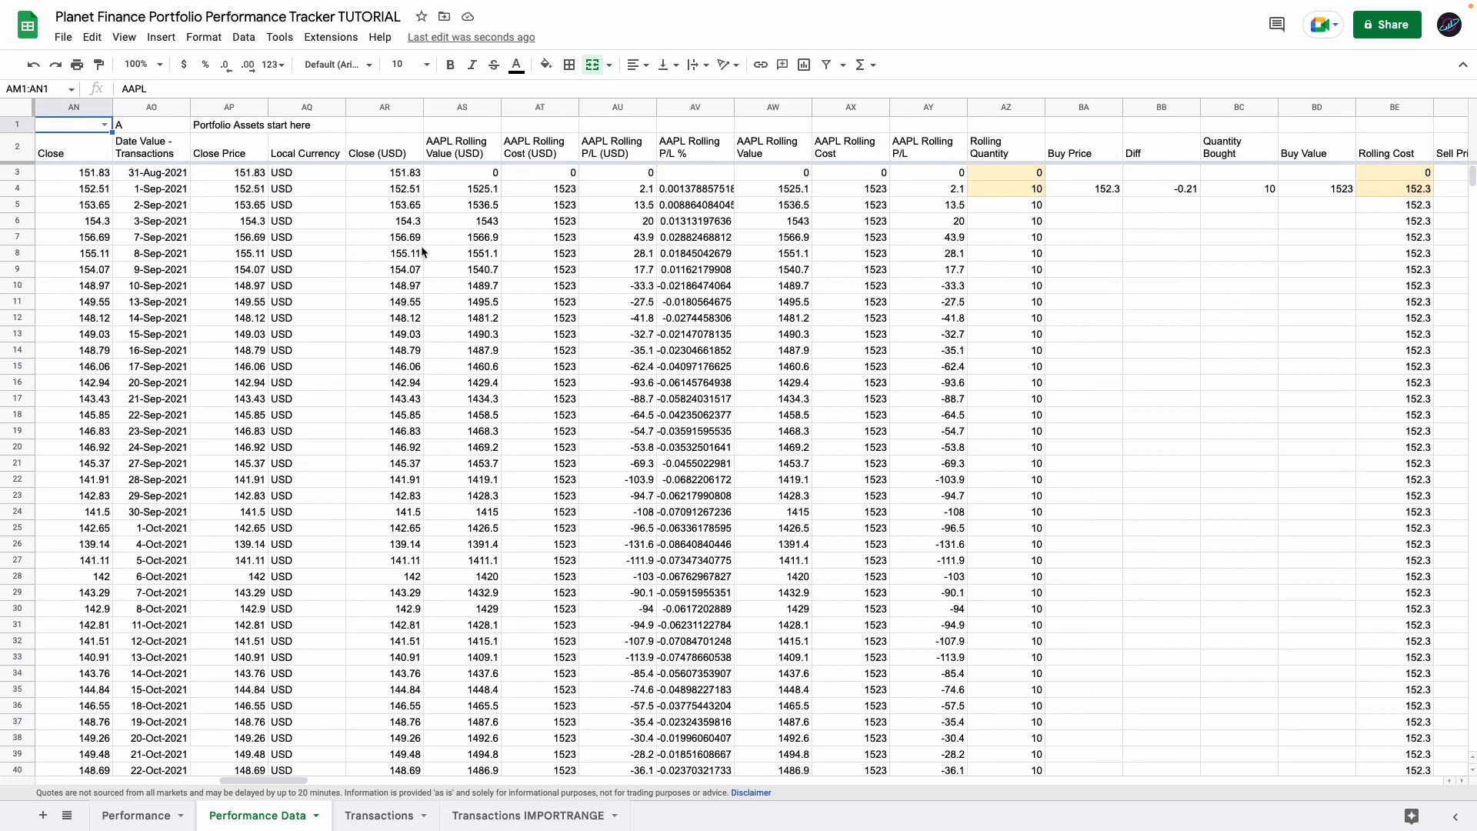
{"action": "scroll", "coordinate": [422, 252], "scroll_direction": "left", "scroll_amount": 3}
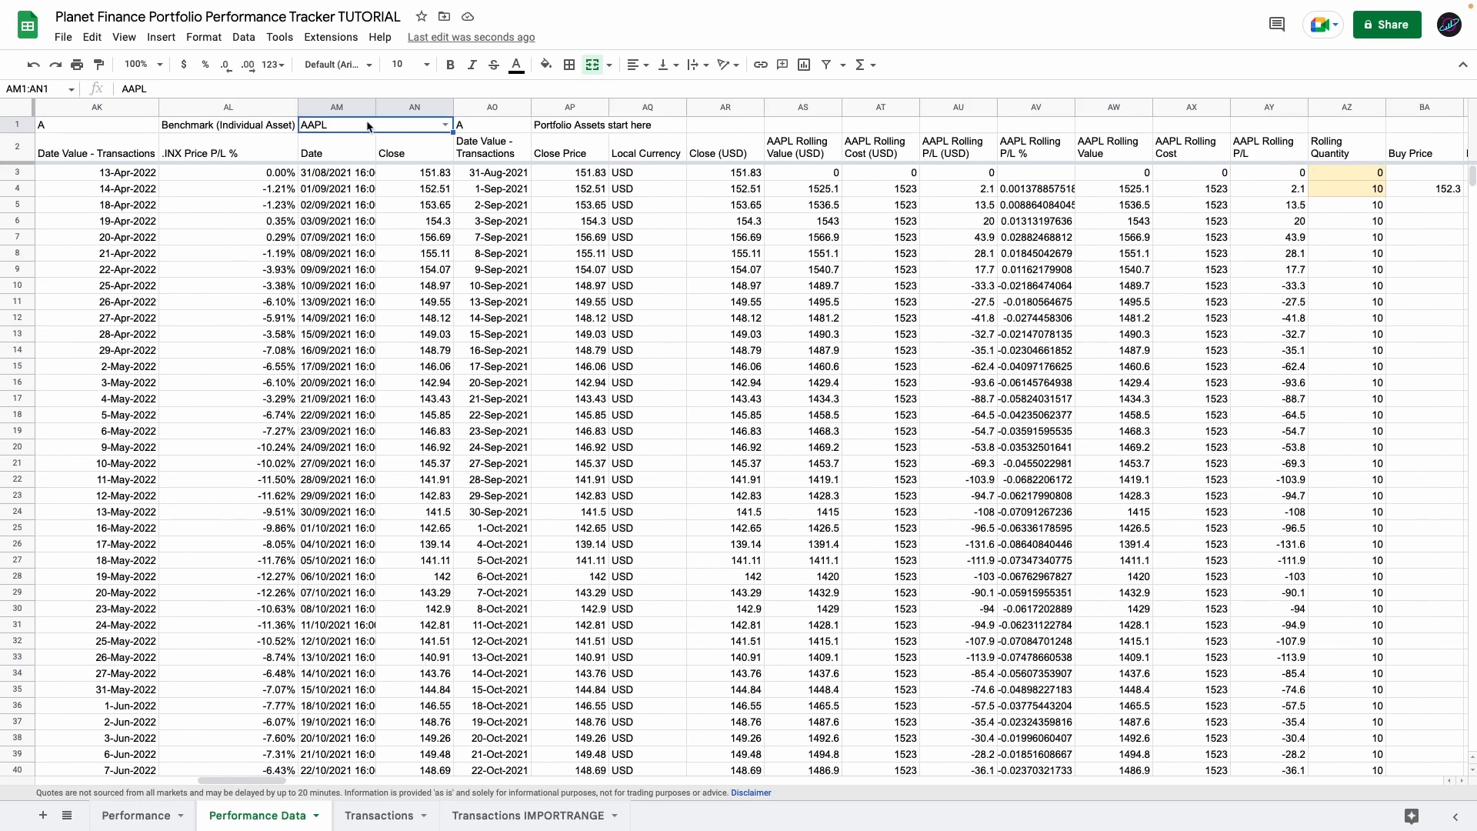
{"action": "key", "text": "shift+Right"}
{"action": "key", "text": "shift+Right"}
{"action": "key", "text": "shift+Right"}
{"action": "key", "text": "shift+Right"}
{"action": "key", "text": "shift+Right"}
{"action": "key", "text": "shift+Right"}
{"action": "key", "text": "shift+Right"}
{"action": "key", "text": "shift+Right"}
{"action": "key", "text": "shift+Right"}
{"action": "key", "text": "shift+Right"}
{"action": "key", "text": "shift+Right"}
{"action": "key", "text": "shift+Right"}
{"action": "key", "text": "shift+Right"}
{"action": "key", "text": "shift+Right"}
{"action": "key", "text": "shift+Right"}
{"action": "key", "text": "shift+Right"}
{"action": "key", "text": "shift+Right"}
{"action": "key", "text": "shift+Right"}
{"action": "key", "text": "shift+Right"}
{"action": "key", "text": "shift+Right"}
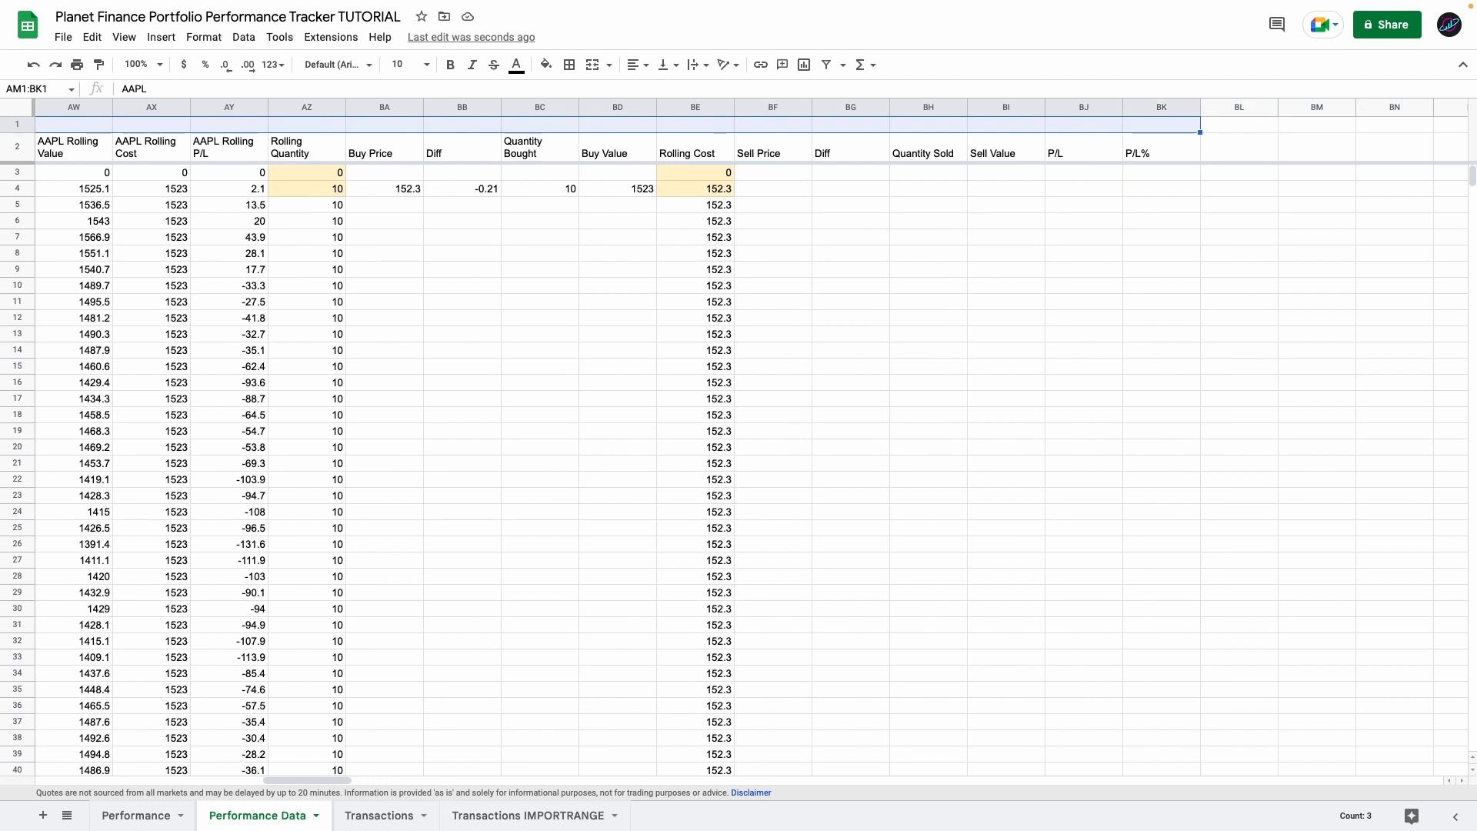
{"action": "key", "text": "ctrl+shift+Down"}
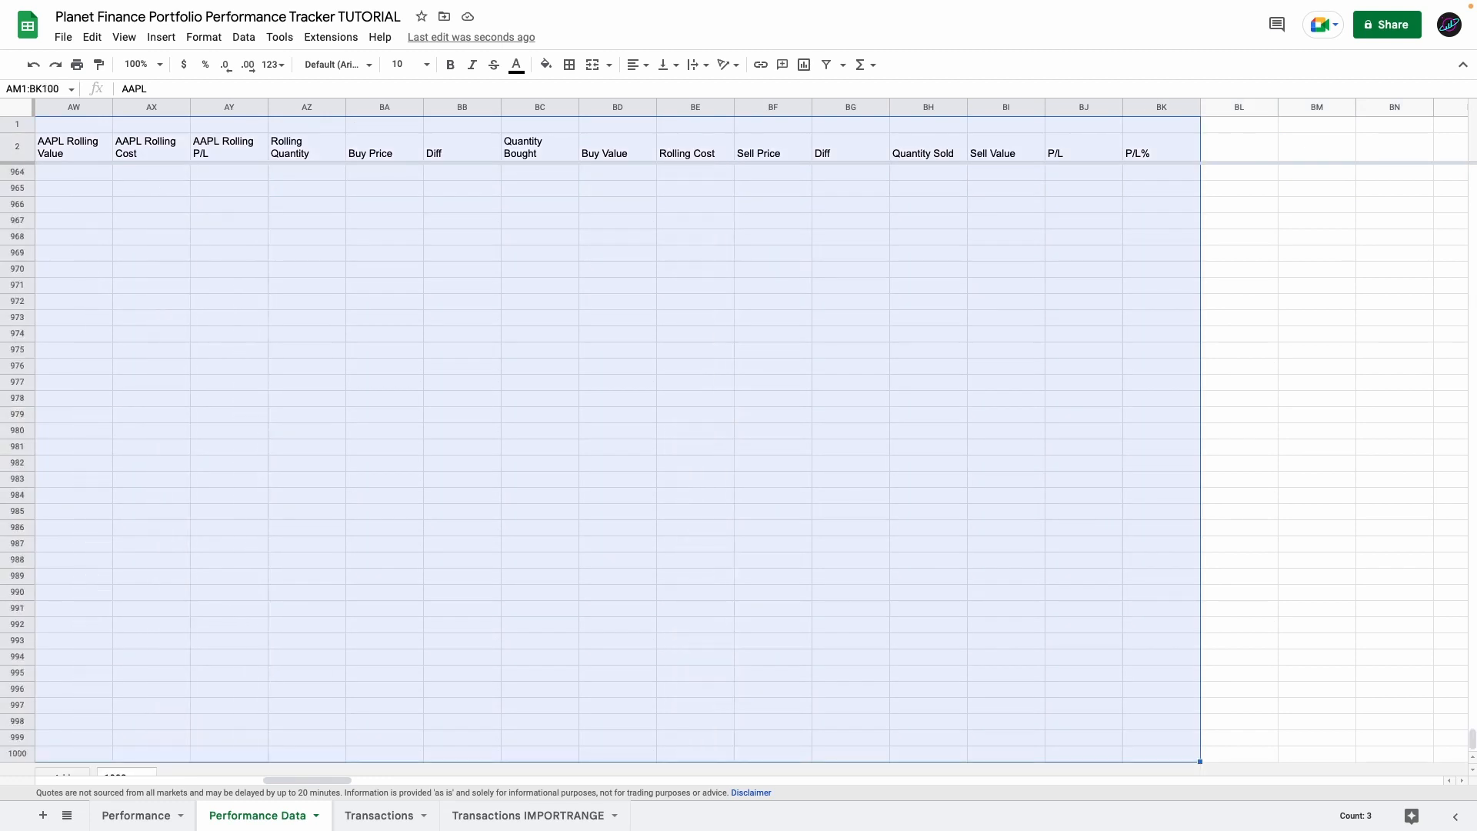
{"action": "key", "text": "ctrl+c"}
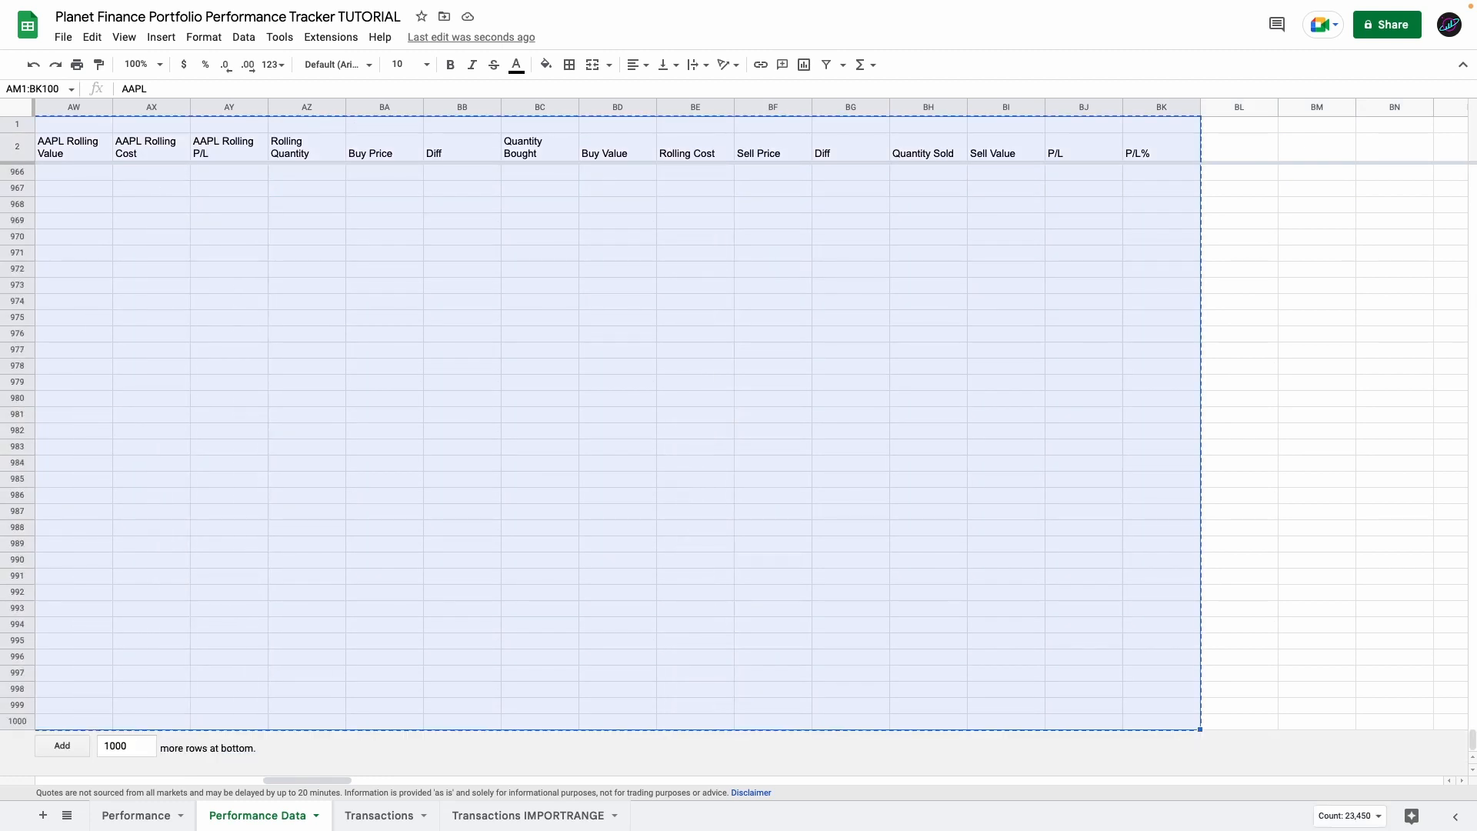
{"action": "left_click", "coordinate": [1224, 131]}
{"action": "key", "text": "ctrl+v"}
{"action": "scroll", "coordinate": [1149, 201], "scroll_direction": "right", "scroll_amount": 3}
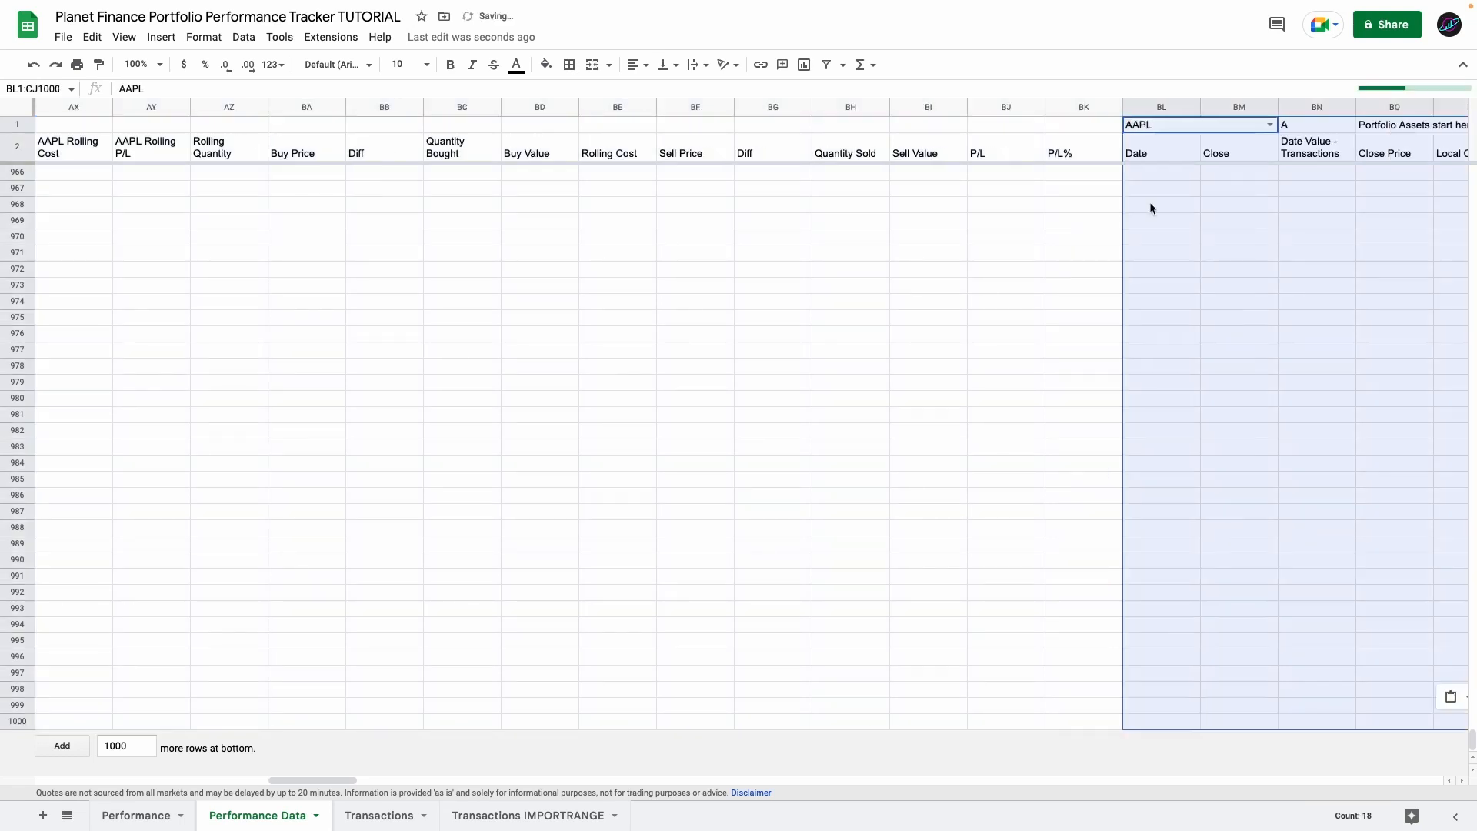
{"action": "left_click", "coordinate": [1031, 157]}
{"action": "key", "text": "Down"}
{"action": "key", "text": "Up"}
{"action": "scroll", "coordinate": [1009, 176], "scroll_direction": "right", "scroll_amount": 4}
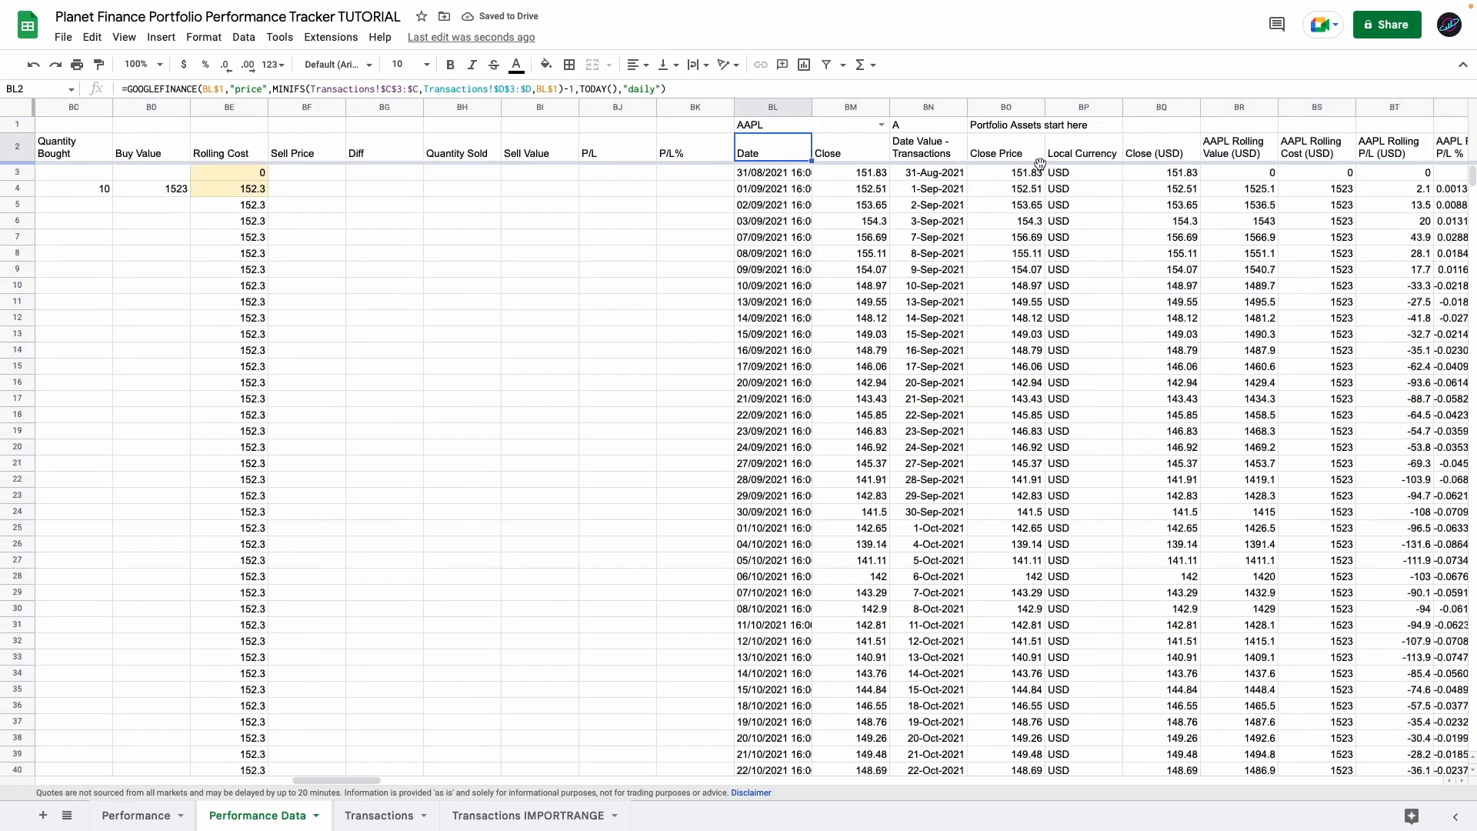
- Set the asset in BL1 to KO and clear the "Portfolio Assets start here" label in BO1
{"action": "left_click", "coordinate": [702, 131]}
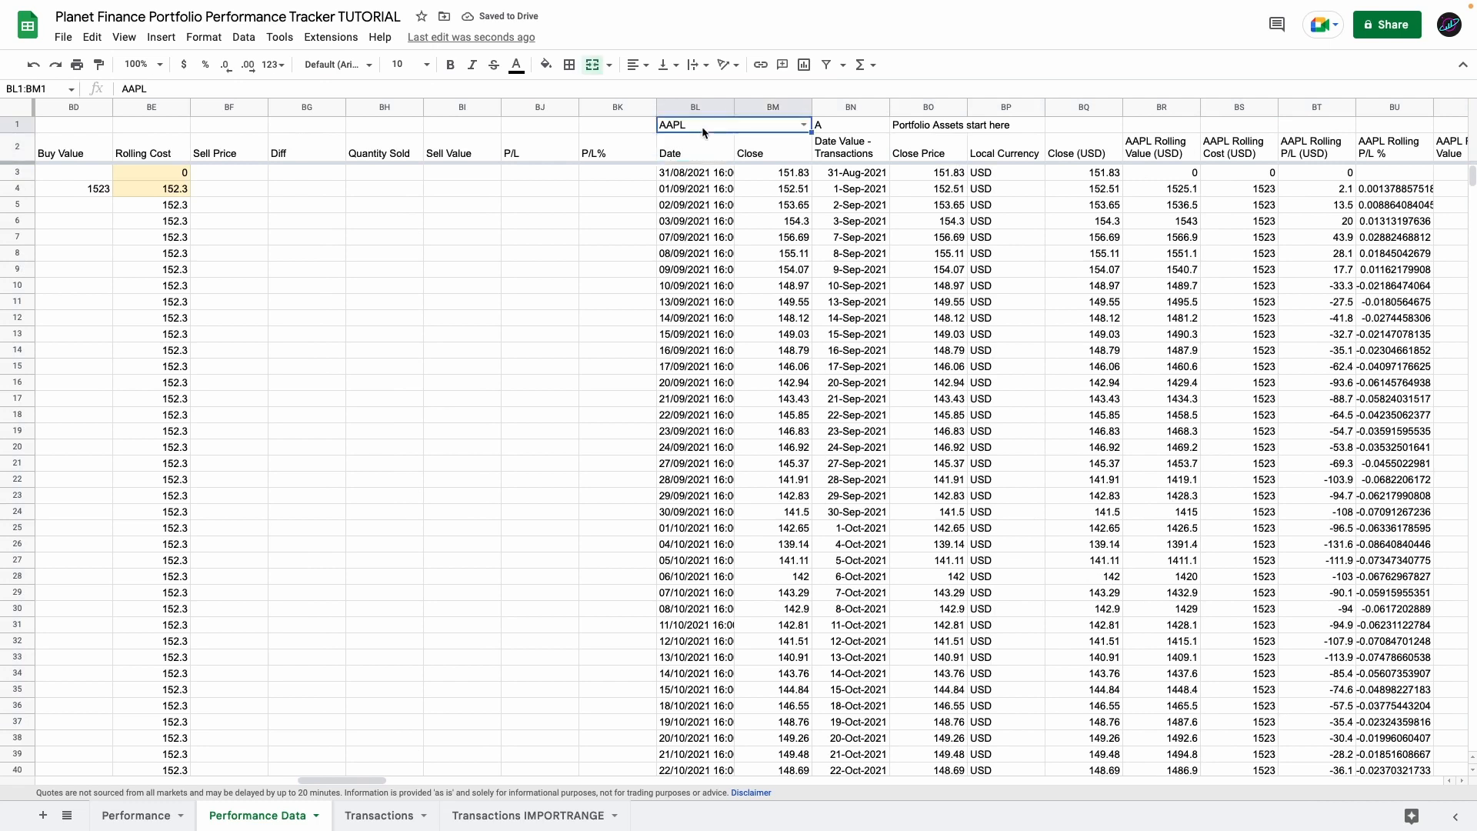
{"action": "left_click", "coordinate": [803, 125]}
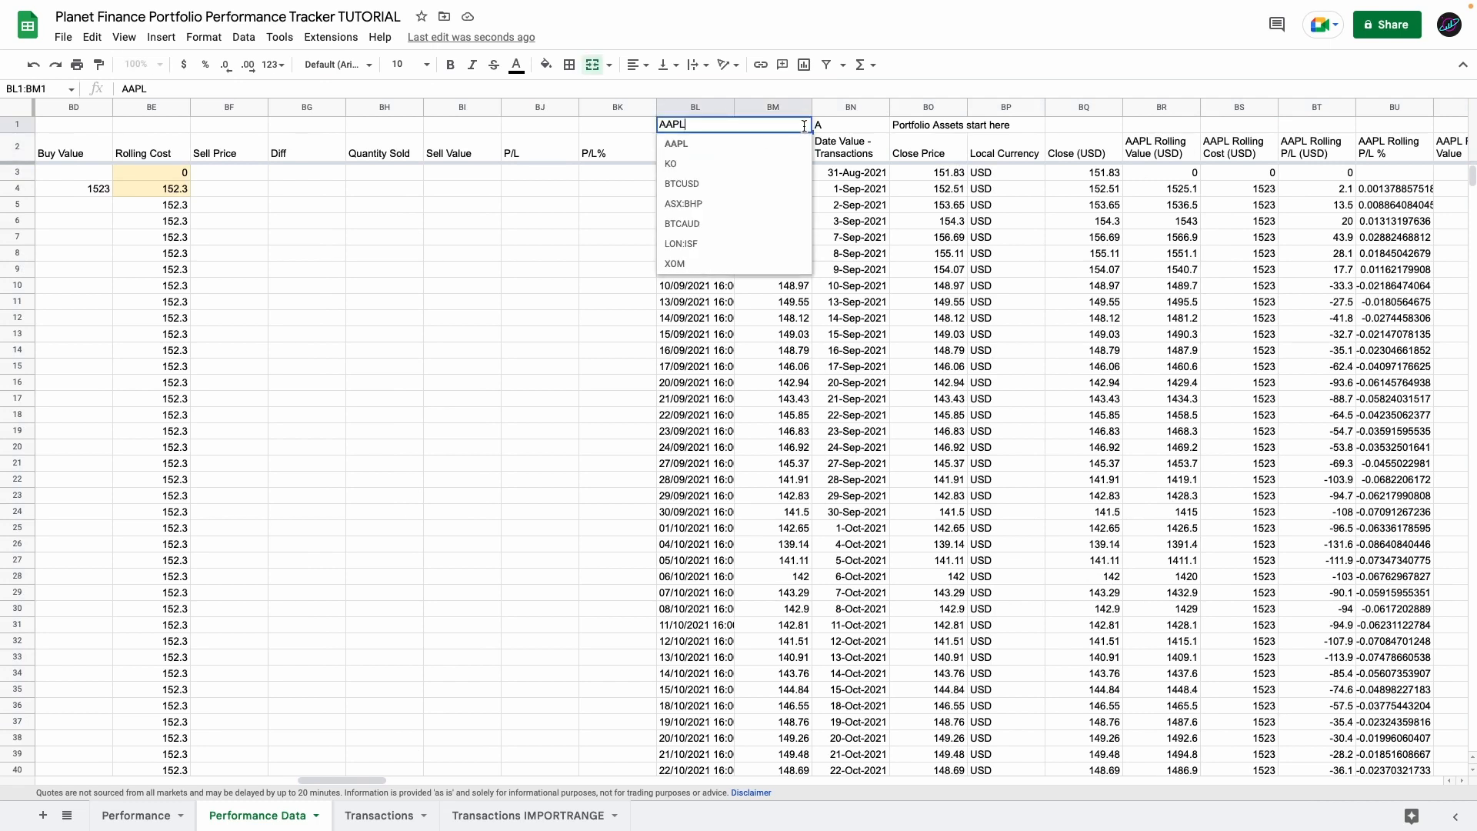
{"action": "left_click", "coordinate": [721, 165]}
{"action": "left_click", "coordinate": [911, 131]}
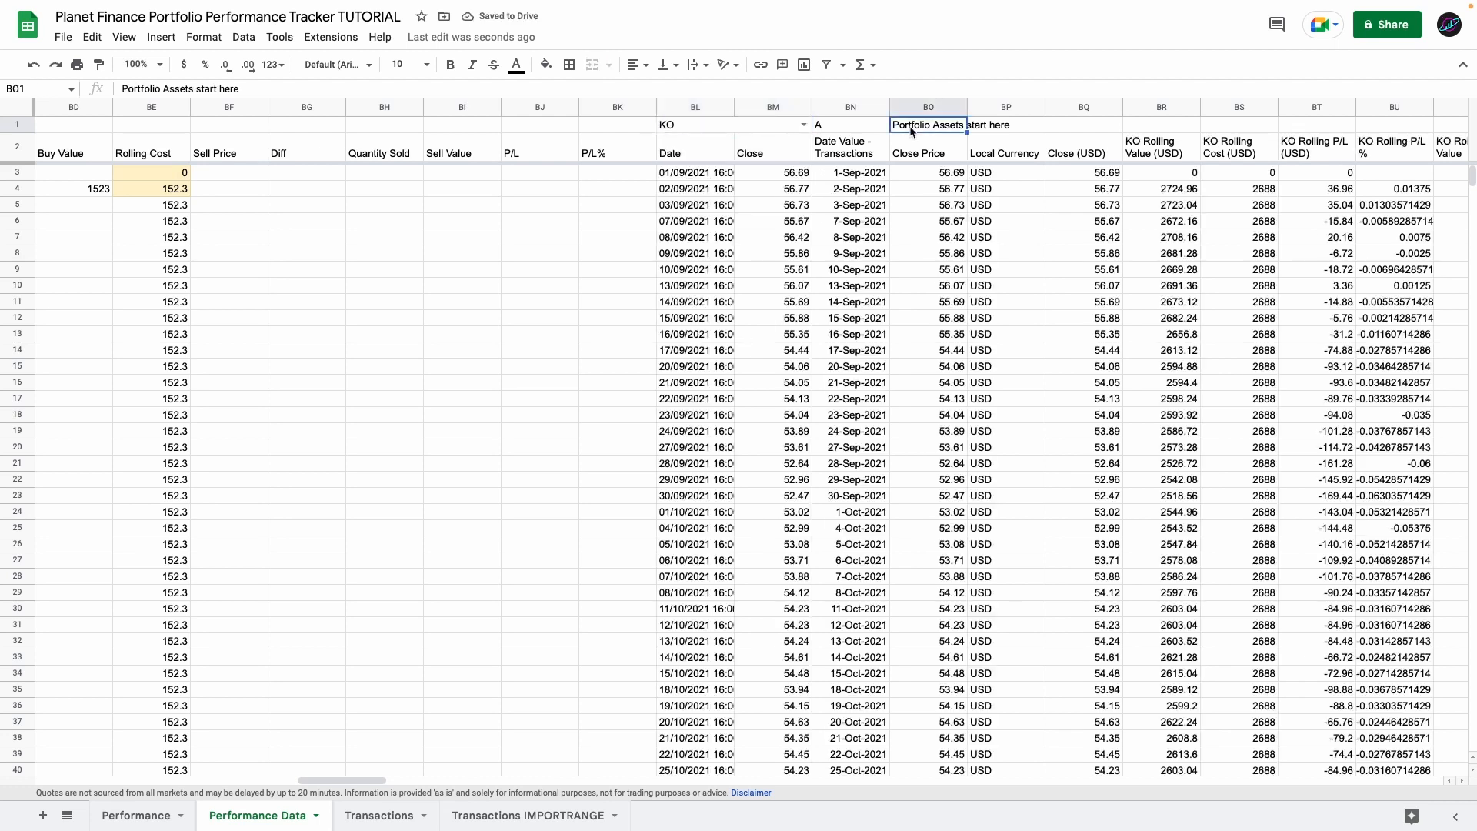
{"action": "key", "text": "Delete"}
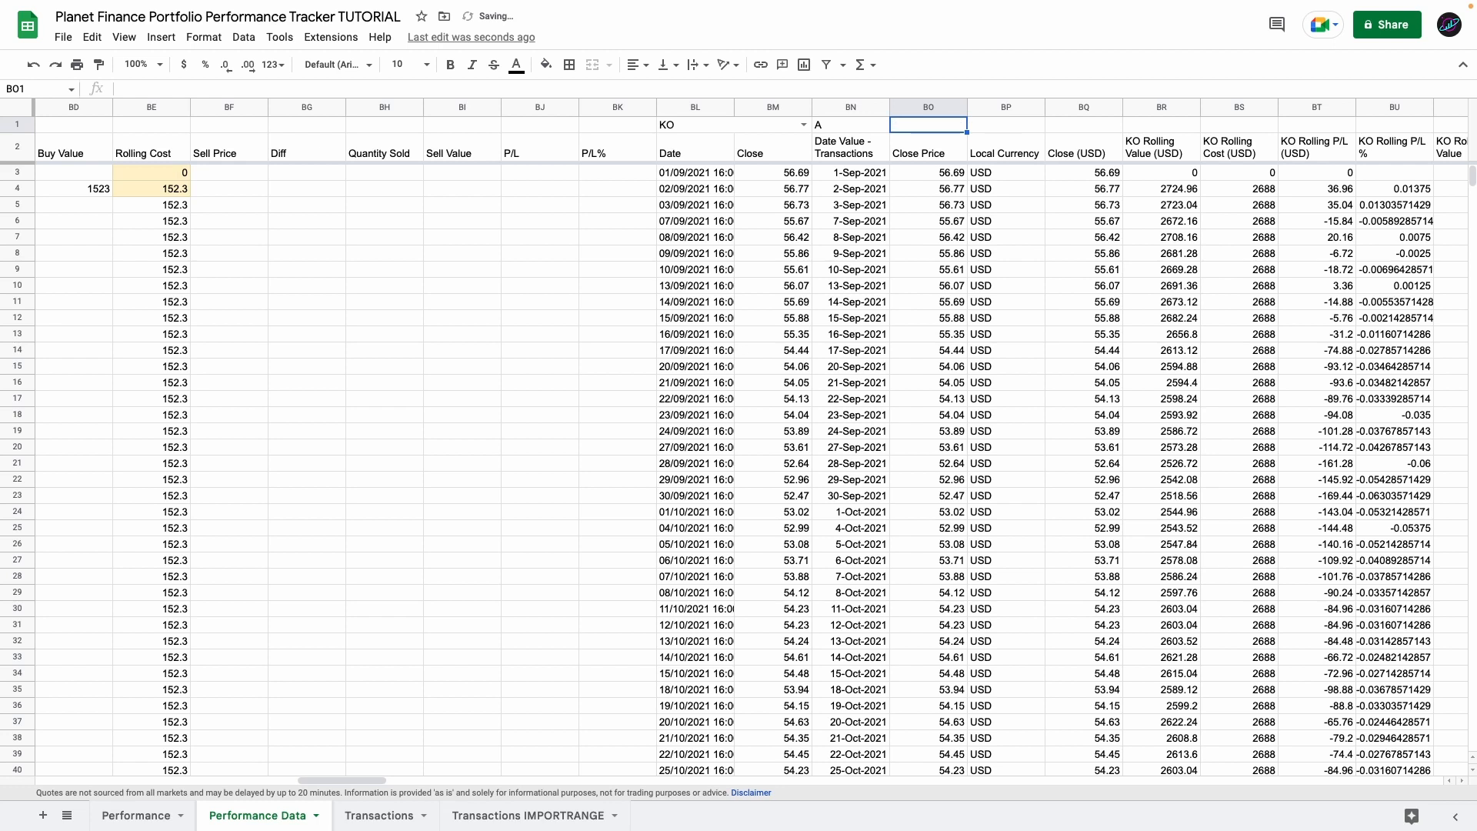
- Duplicate the KO block BL1:CJ1000 into the columns starting at CK1 and set the copy's asset to XOM
{"action": "key", "text": "Left"}
{"action": "key", "text": "Left"}
{"action": "key", "text": "shift+Right"}
{"action": "key", "text": "shift+Right"}
{"action": "key", "text": "shift+Right"}
{"action": "key", "text": "shift+Right"}
{"action": "key", "text": "shift+Right"}
{"action": "key", "text": "shift+Right"}
{"action": "key", "text": "shift+Right"}
{"action": "key", "text": "shift+Right"}
{"action": "key", "text": "shift+Right"}
{"action": "key", "text": "shift+Right"}
{"action": "key", "text": "shift+Right"}
{"action": "key", "text": "shift+Right"}
{"action": "key", "text": "shift+Right"}
{"action": "key", "text": "shift+Right"}
{"action": "key", "text": "shift+Right"}
{"action": "key", "text": "shift+Right"}
{"action": "key", "text": "shift+Right"}
{"action": "key", "text": "shift+Right"}
{"action": "key", "text": "shift+Right"}
{"action": "key", "text": "shift+Right"}
{"action": "key", "text": "shift+Right"}
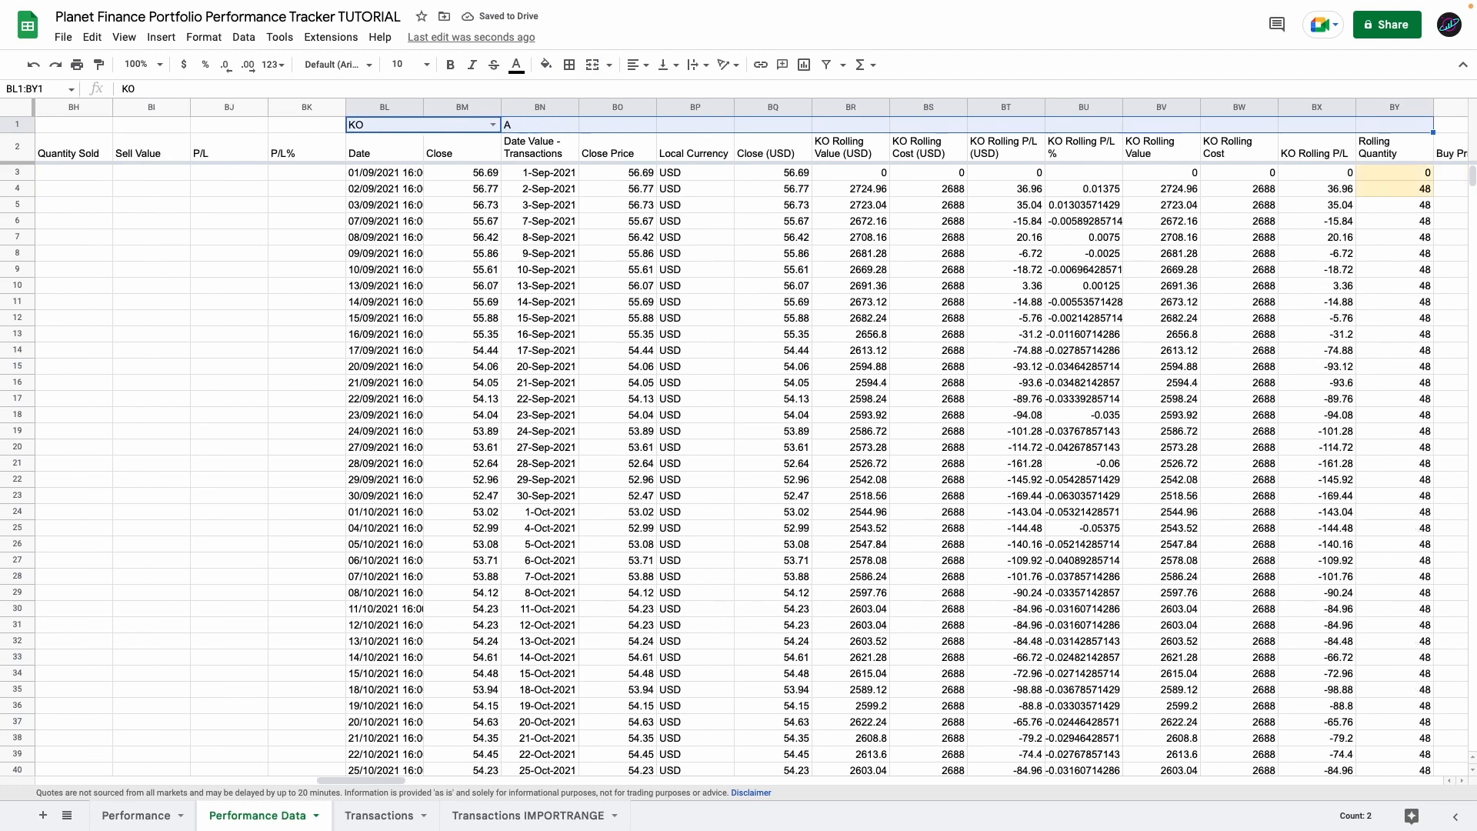
{"action": "key", "text": "shift+super+Down"}
{"action": "key", "text": "shift+super+Down"}
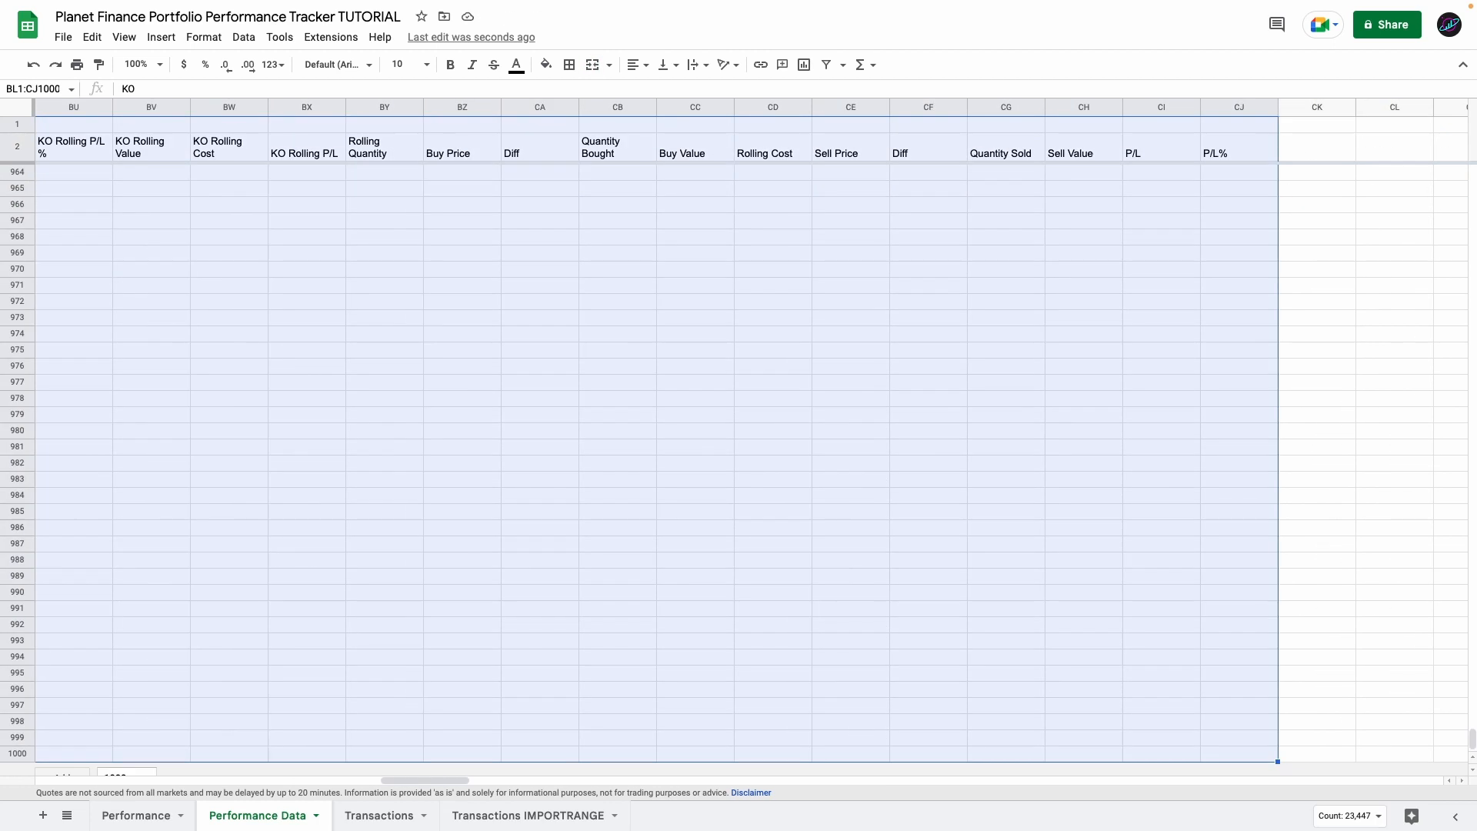
{"action": "key", "text": "super+c"}
{"action": "key", "text": "Down"}
{"action": "key", "text": "Down"}
{"action": "scroll", "coordinate": [760, 127], "scroll_direction": "right", "scroll_amount": 10}
{"action": "left_click", "coordinate": [766, 131]}
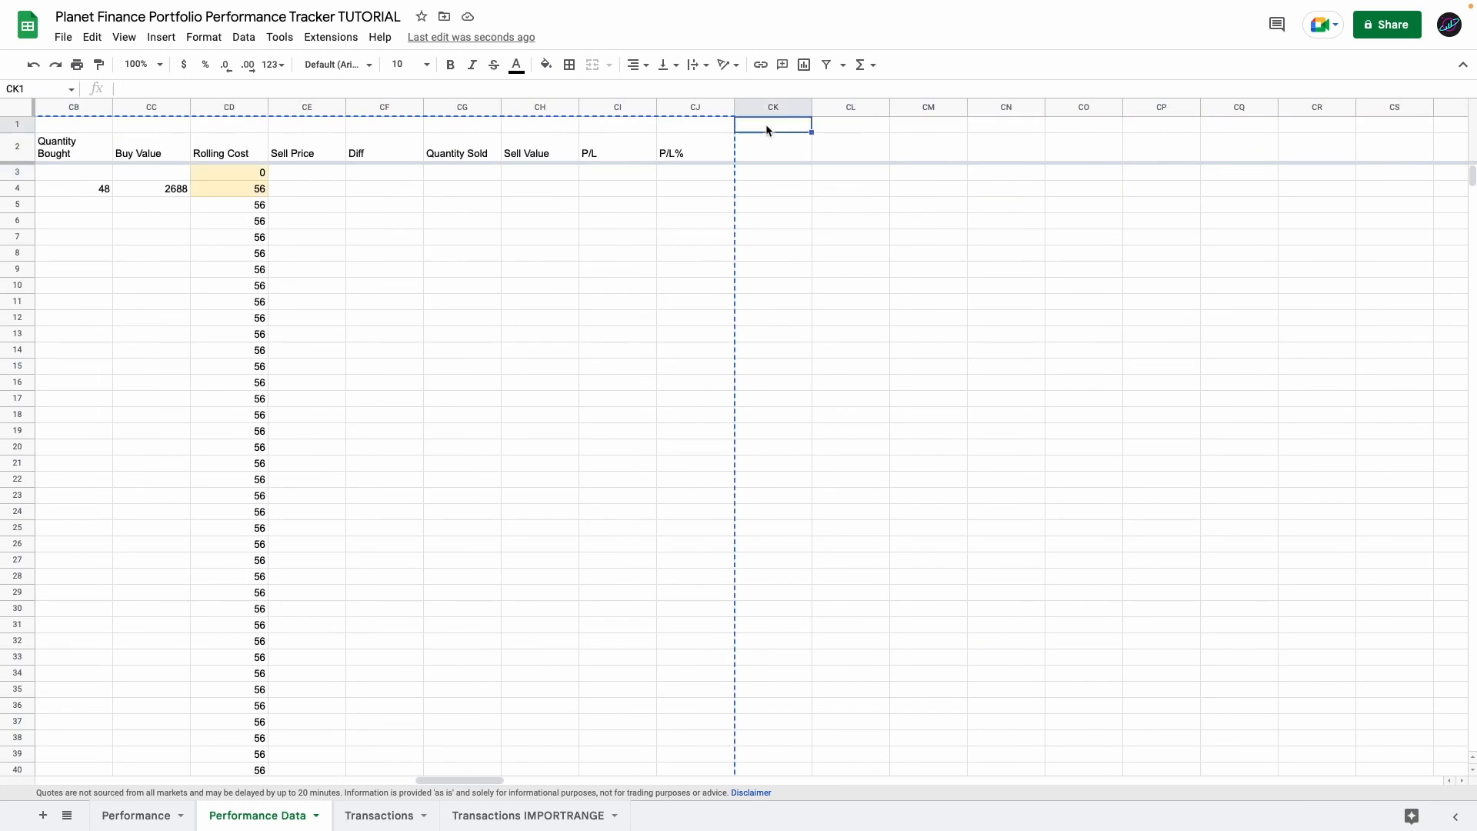
{"action": "key", "text": "super+v"}
{"action": "left_click", "coordinate": [885, 127]}
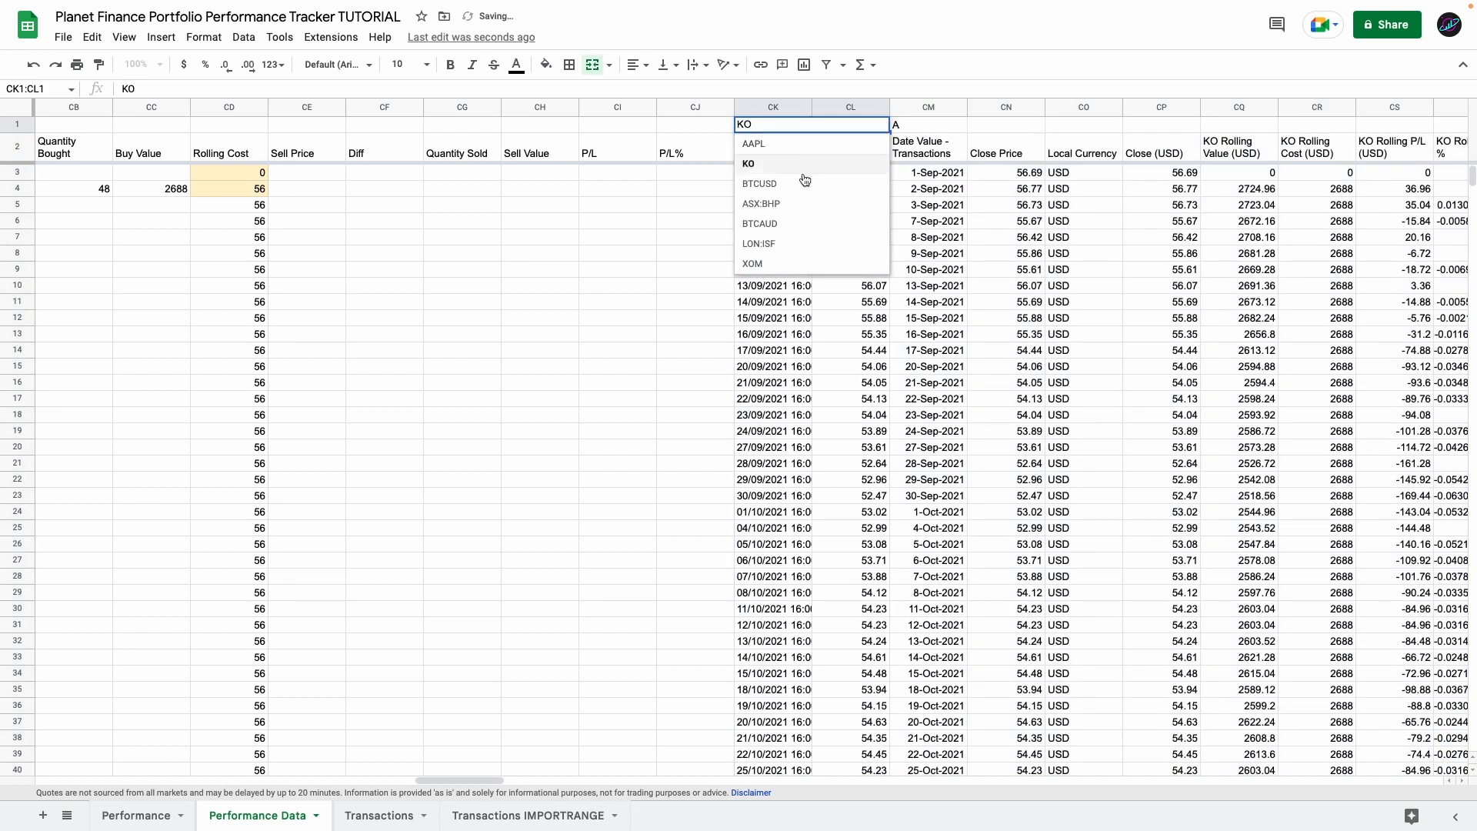
{"action": "left_click", "coordinate": [776, 267]}
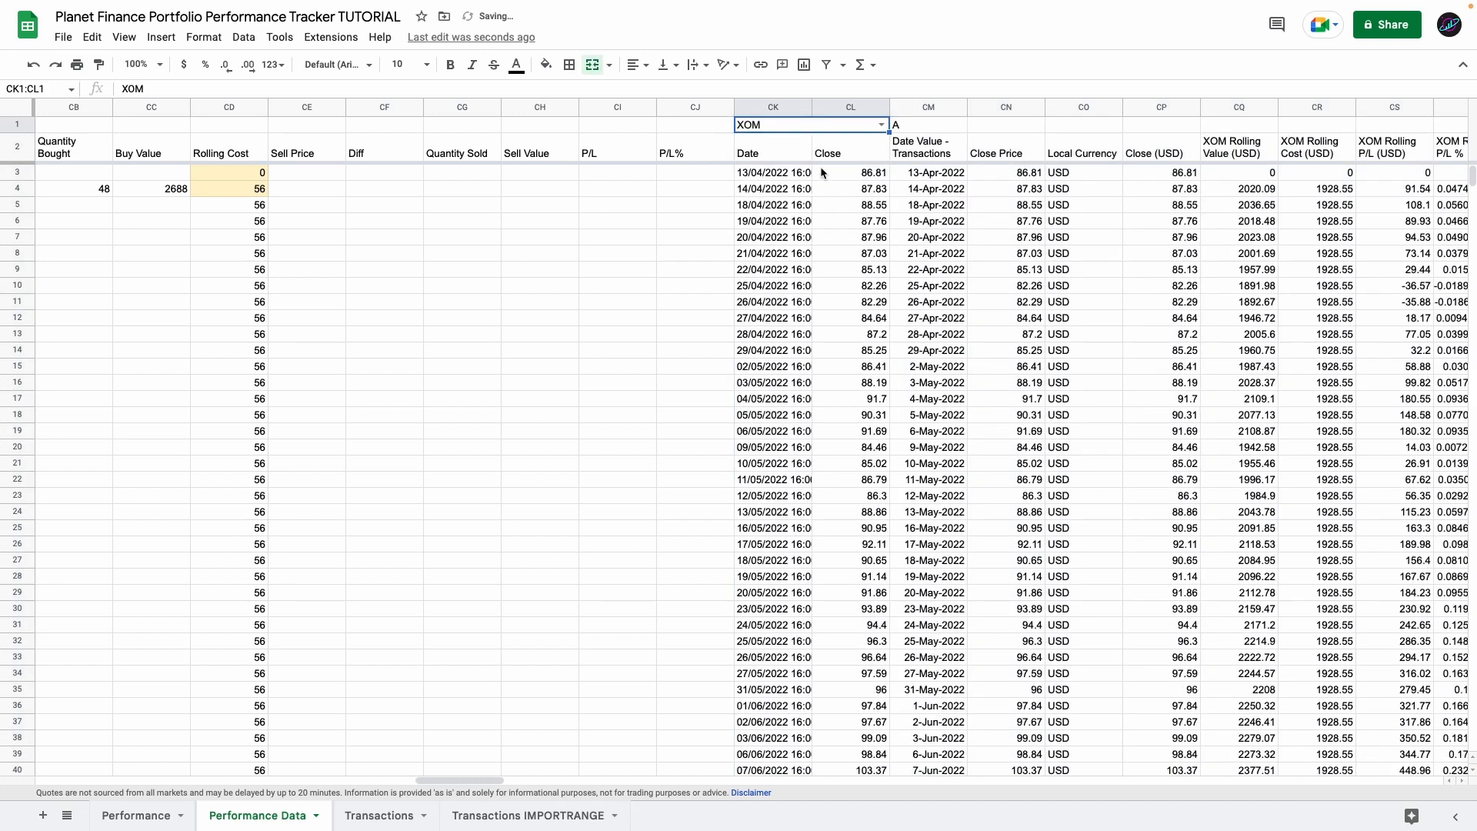
- Paste another copy of the KO block at DJ1 and clear its asset to leave a blank block
{"action": "scroll", "coordinate": [813, 159], "scroll_direction": "right", "scroll_amount": 4}
{"action": "scroll", "coordinate": [813, 159], "scroll_direction": "right", "scroll_amount": 6}
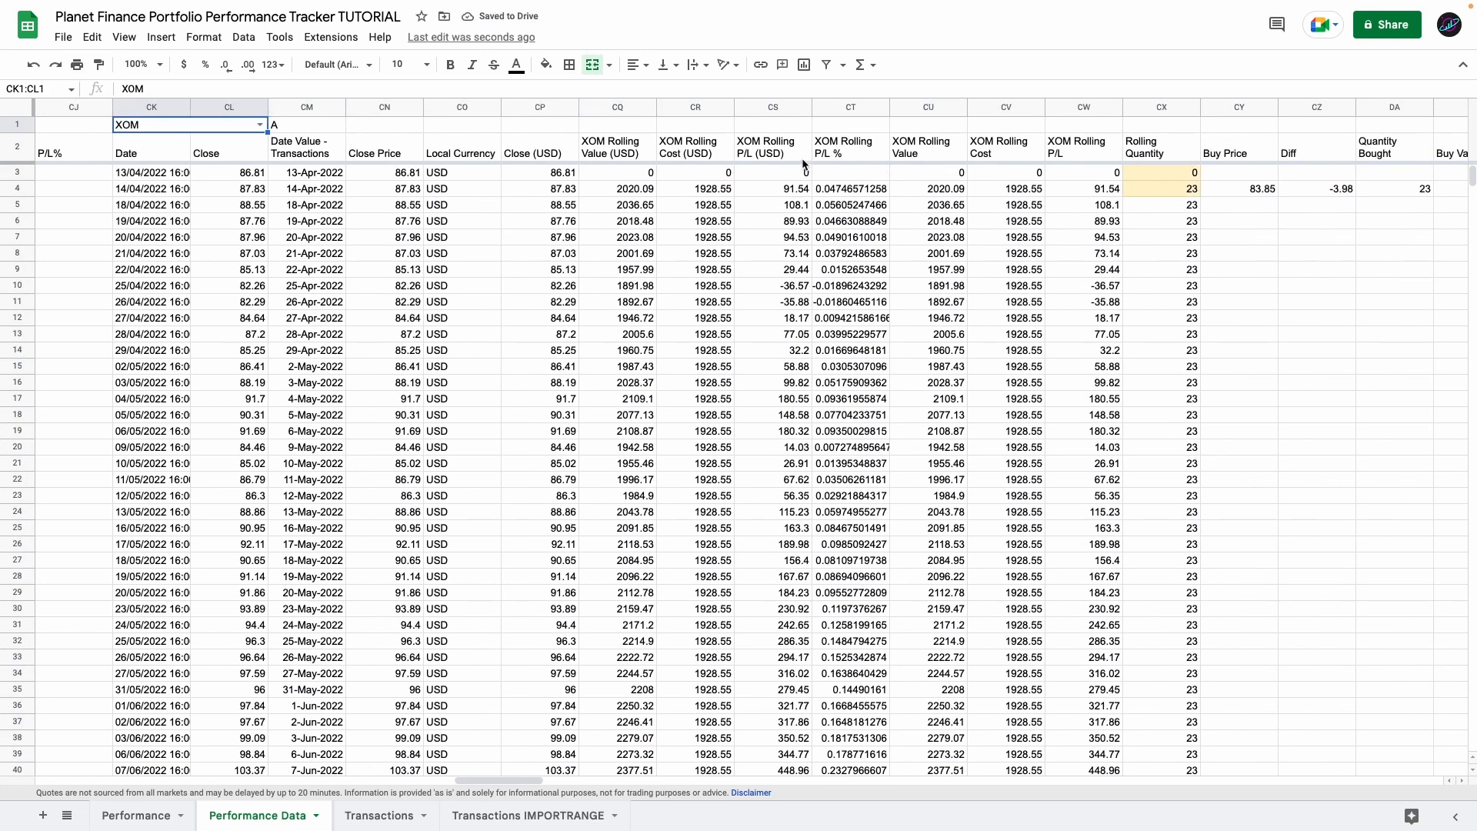
{"action": "scroll", "coordinate": [805, 158], "scroll_direction": "right", "scroll_amount": 14}
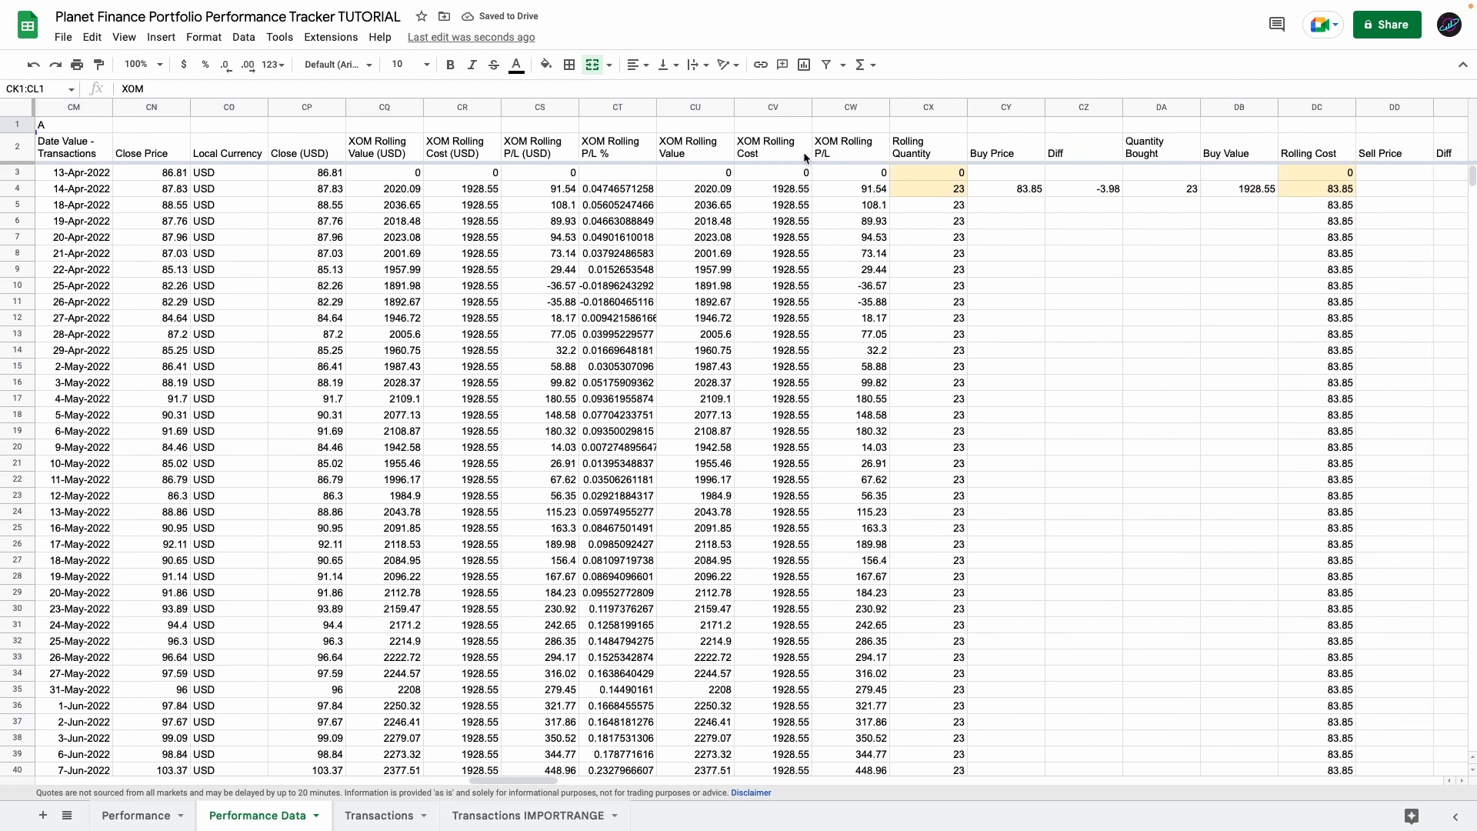
{"action": "scroll", "coordinate": [803, 157], "scroll_direction": "right", "scroll_amount": 1}
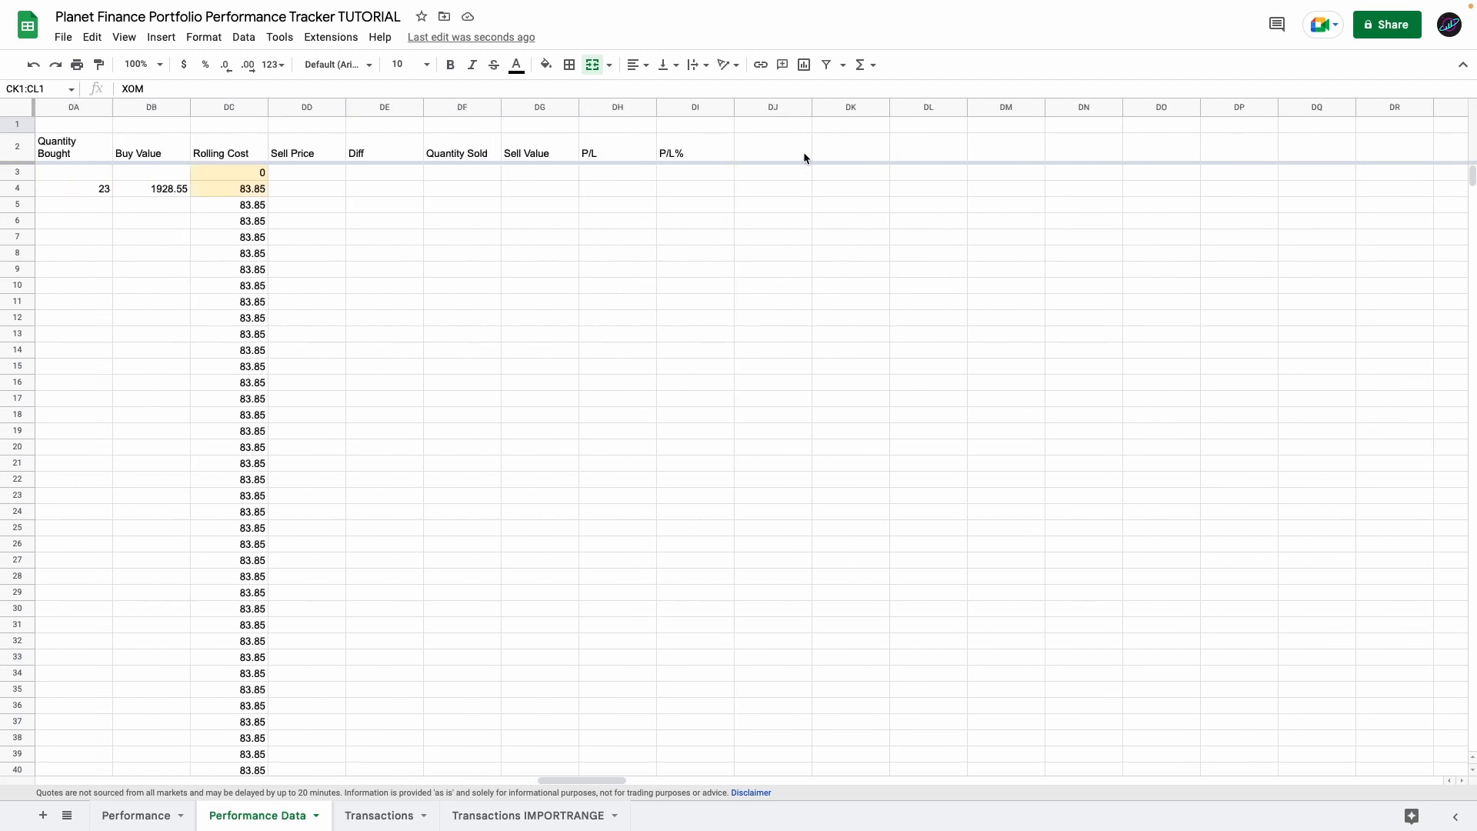
{"action": "left_click", "coordinate": [783, 127]}
{"action": "key", "text": "super+v"}
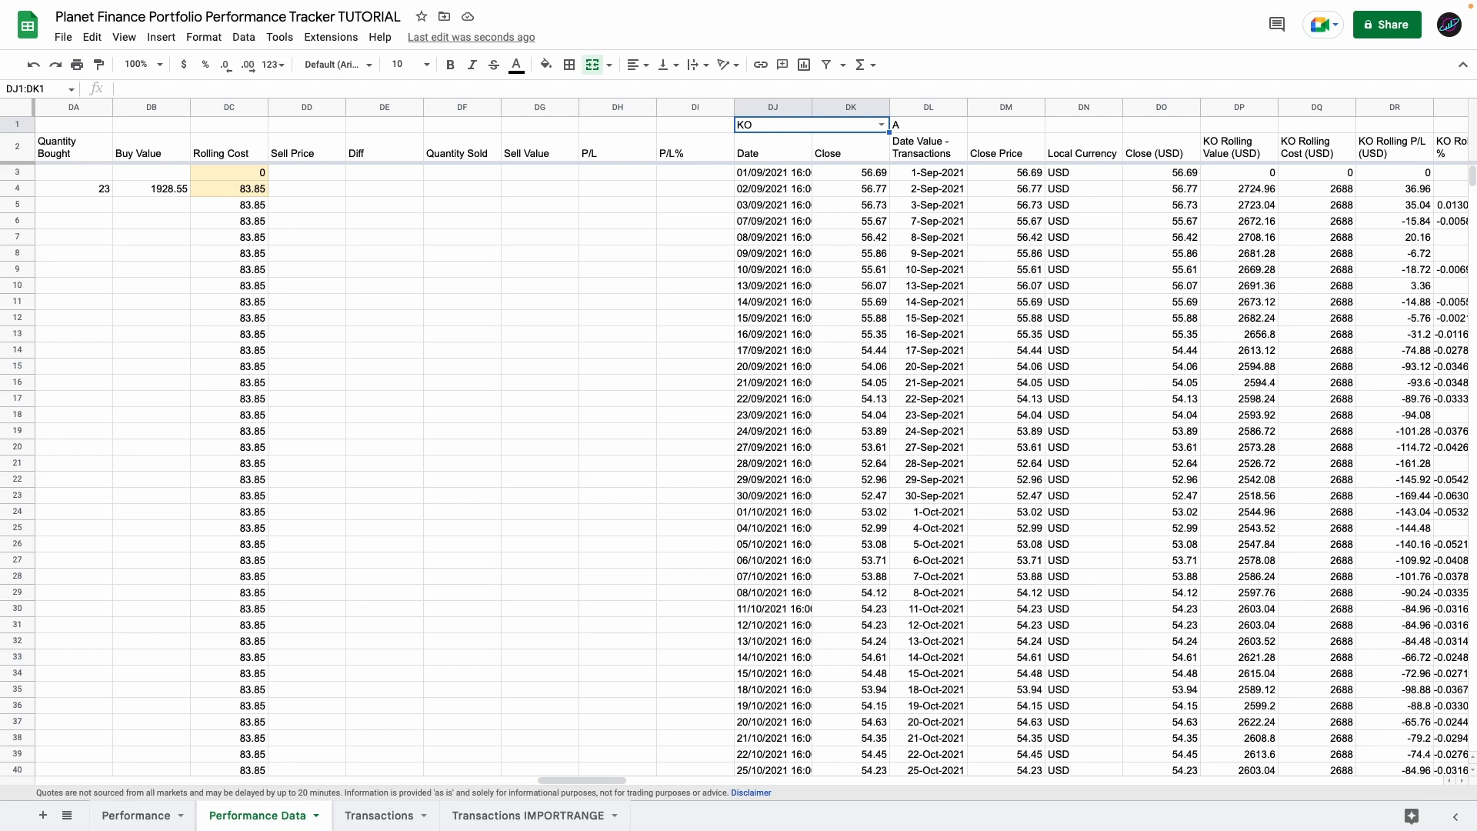
{"action": "key", "text": "Delete"}
- Duplicate the blank asset block, from DJ1 through column EH down to row 1000, into the columns starting at EI1
{"action": "scroll", "coordinate": [745, 153], "scroll_direction": "right", "scroll_amount": 2}
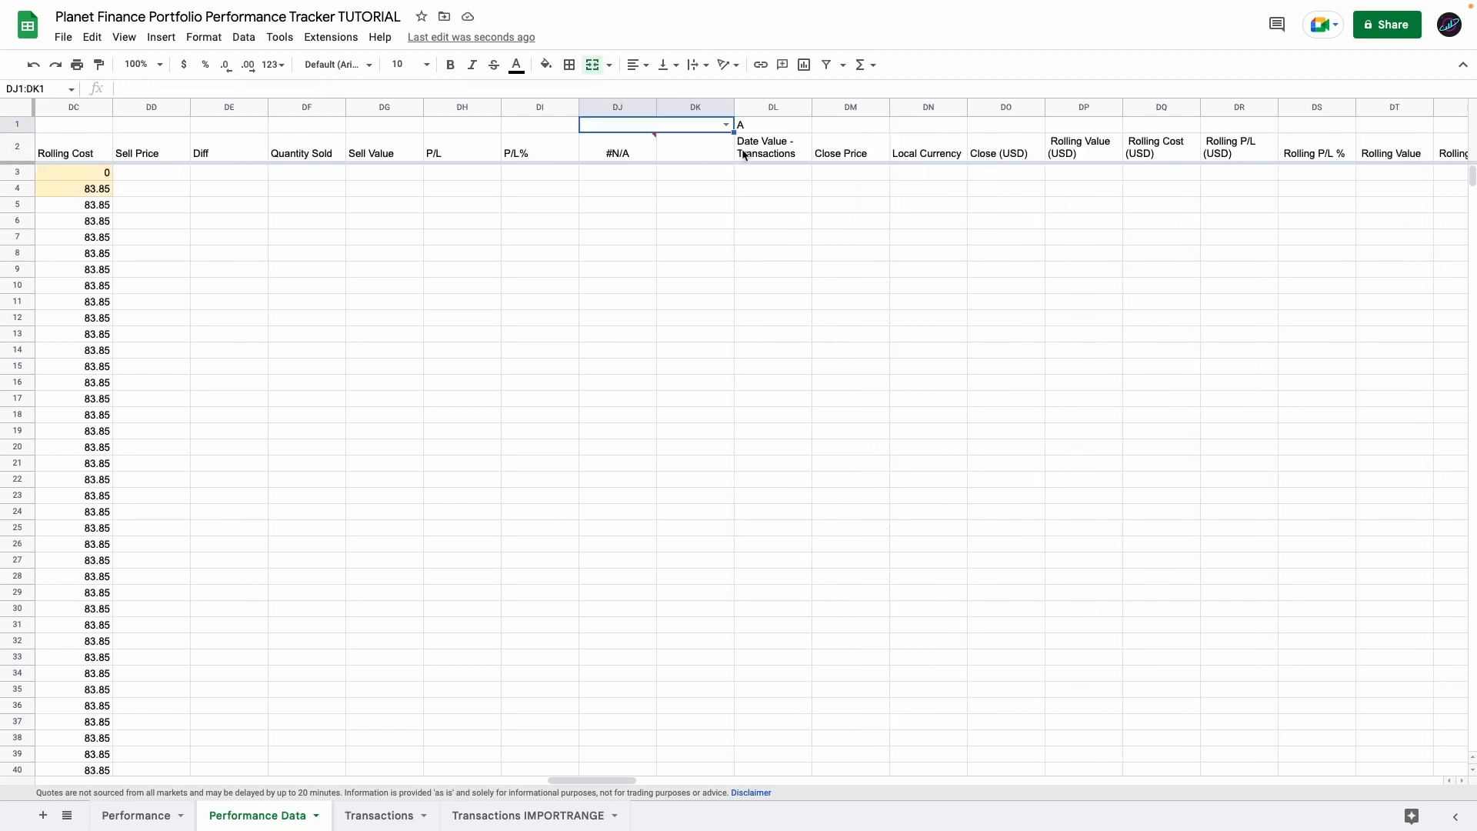
{"action": "key", "text": "shift+Right"}
{"action": "key", "text": "shift+Right"}
{"action": "key", "text": "shift+Right"}
{"action": "key", "text": "shift+Right"}
{"action": "key", "text": "shift+Right"}
{"action": "key", "text": "shift+Right"}
{"action": "key", "text": "shift+Right"}
{"action": "key", "text": "shift+Right"}
{"action": "key", "text": "shift+Right"}
{"action": "key", "text": "shift+Right"}
{"action": "key", "text": "shift+Right"}
{"action": "key", "text": "shift+Right"}
{"action": "key", "text": "shift+Right"}
{"action": "key", "text": "shift+Right"}
{"action": "key", "text": "shift+Right"}
{"action": "key", "text": "shift+Right"}
{"action": "key", "text": "shift+Right"}
{"action": "key", "text": "shift+Right"}
{"action": "key", "text": "shift+Right"}
{"action": "key", "text": "shift+Right"}
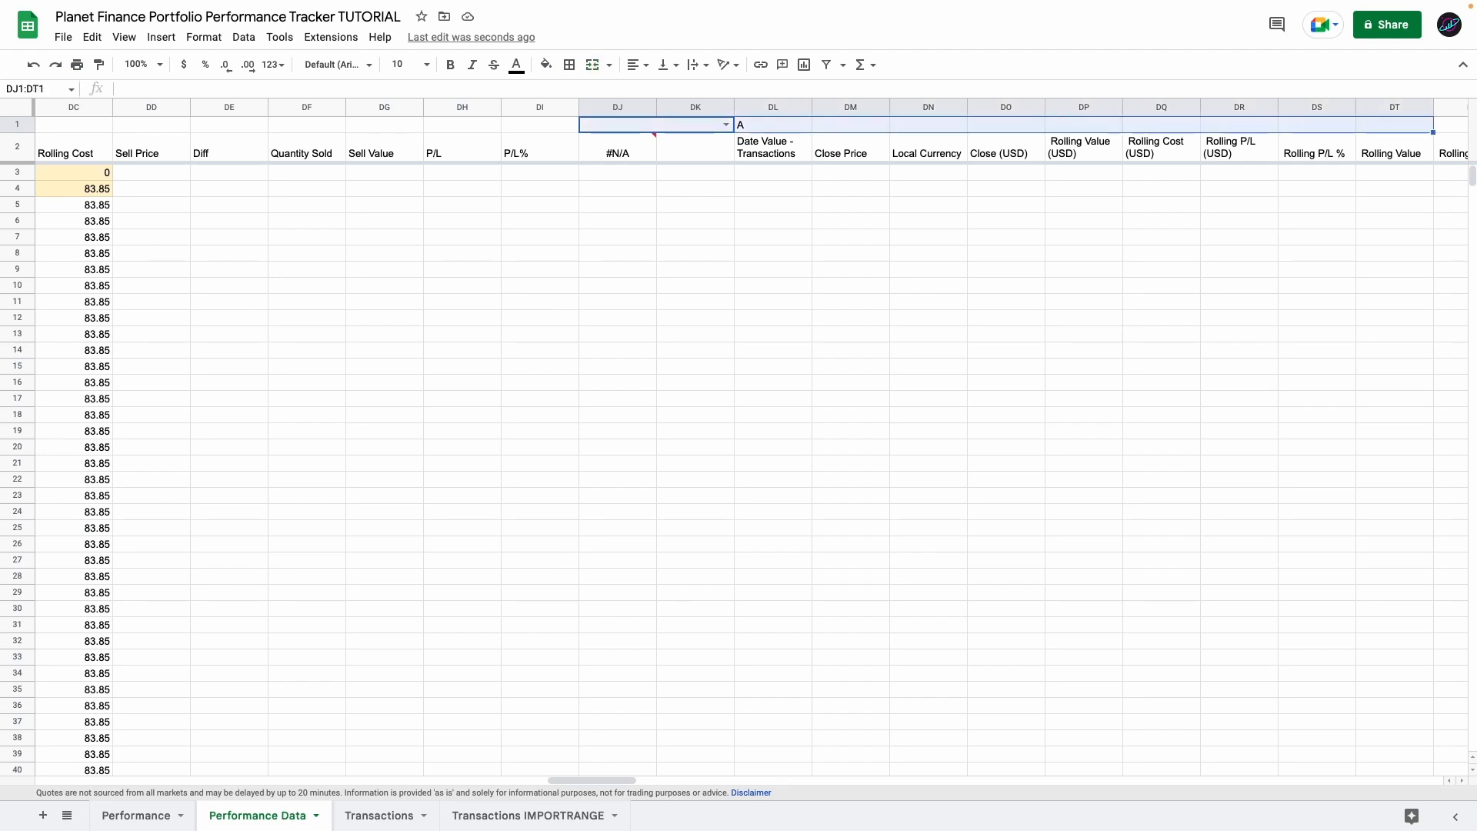
{"action": "key", "text": "ctrl+shift+Down"}
{"action": "key", "text": "ctrl+c"}
{"action": "left_click", "coordinate": [1088, 127]}
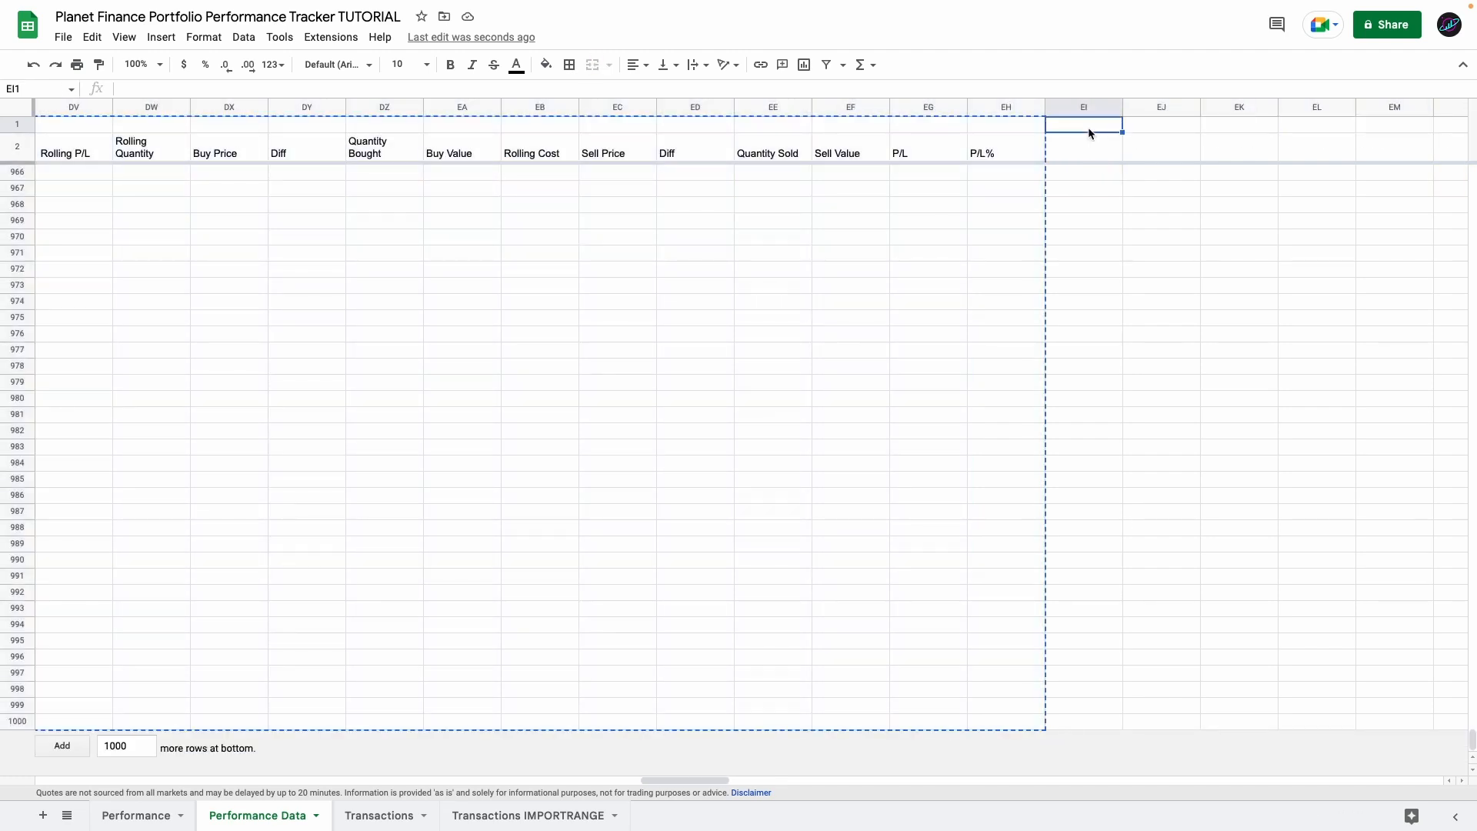
{"action": "key", "text": "ctrl+v"}
{"action": "scroll", "coordinate": [989, 192], "scroll_direction": "right", "scroll_amount": 8}
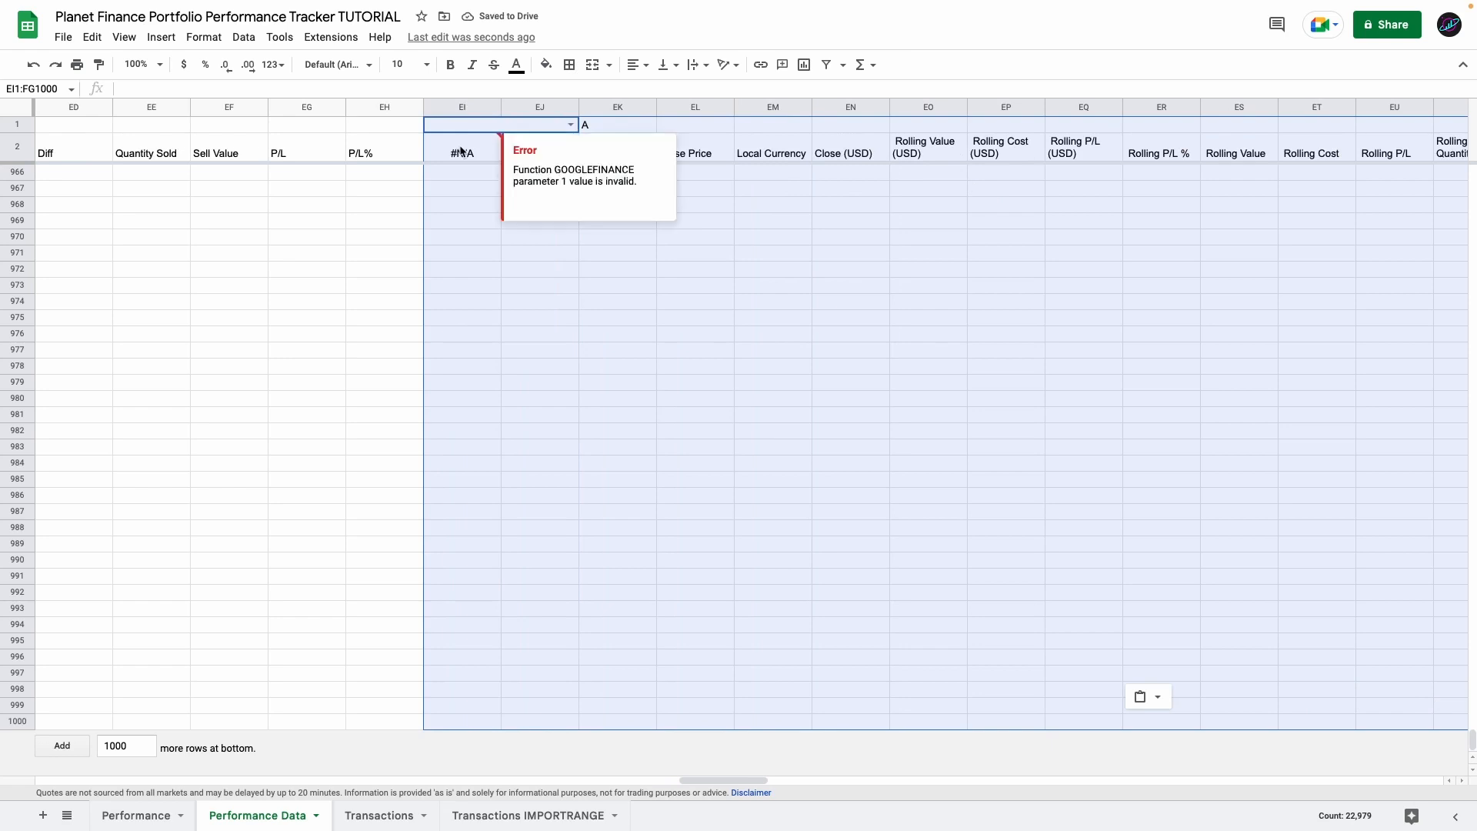
{"action": "left_click_drag", "start_coordinate": [461, 147], "coordinate": [459, 206]}
{"action": "left_click", "coordinate": [490, 125]}
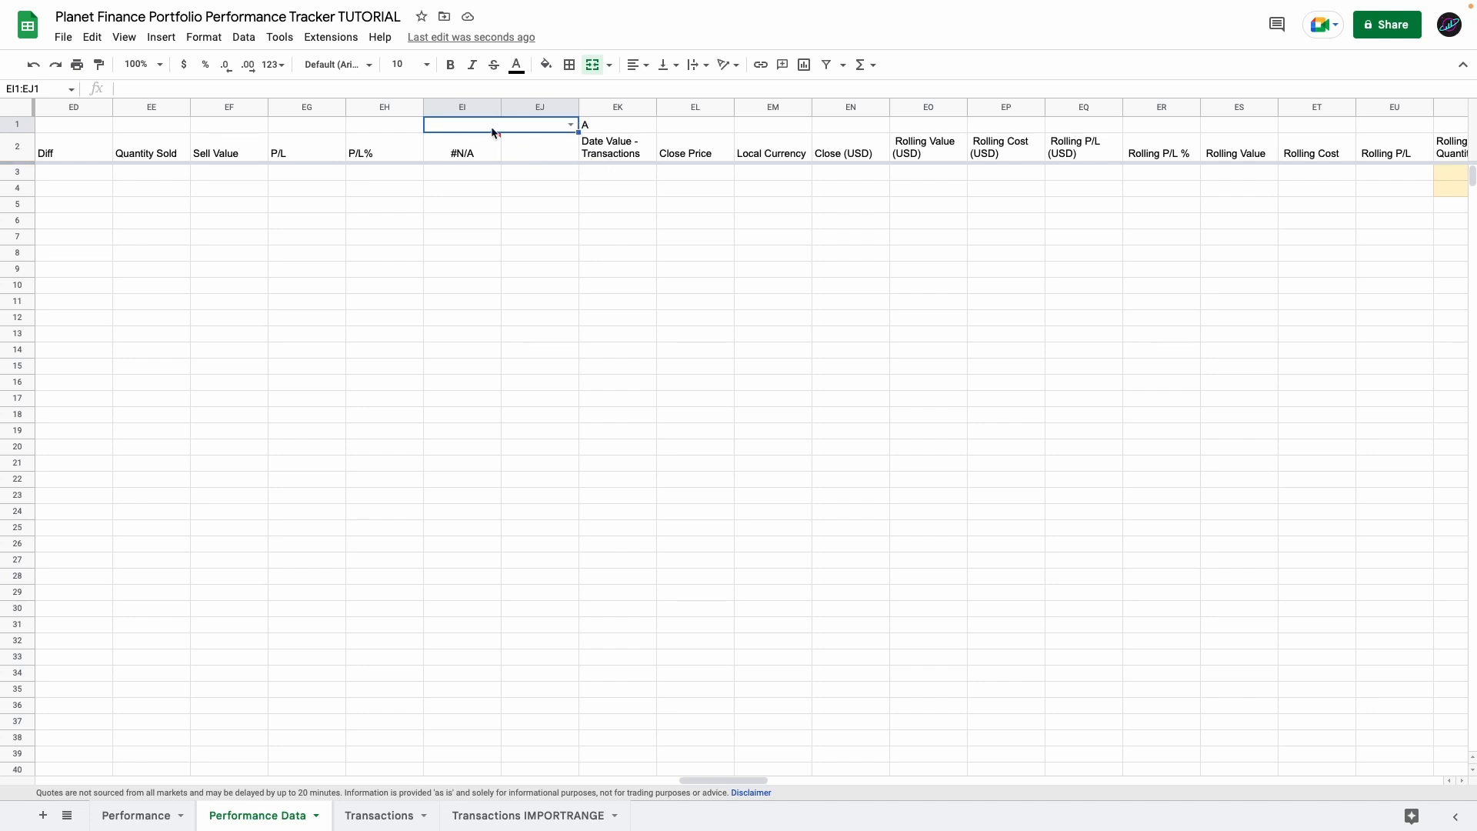
{"action": "left_click", "coordinate": [570, 125]}
{"action": "left_click", "coordinate": [570, 125]}
- Paste more copies of the blank asset block side by side, from FH1 through column KB
{"action": "scroll", "coordinate": [647, 148], "scroll_direction": "right", "scroll_amount": 5}
{"action": "scroll", "coordinate": [648, 146], "scroll_direction": "right", "scroll_amount": 16}
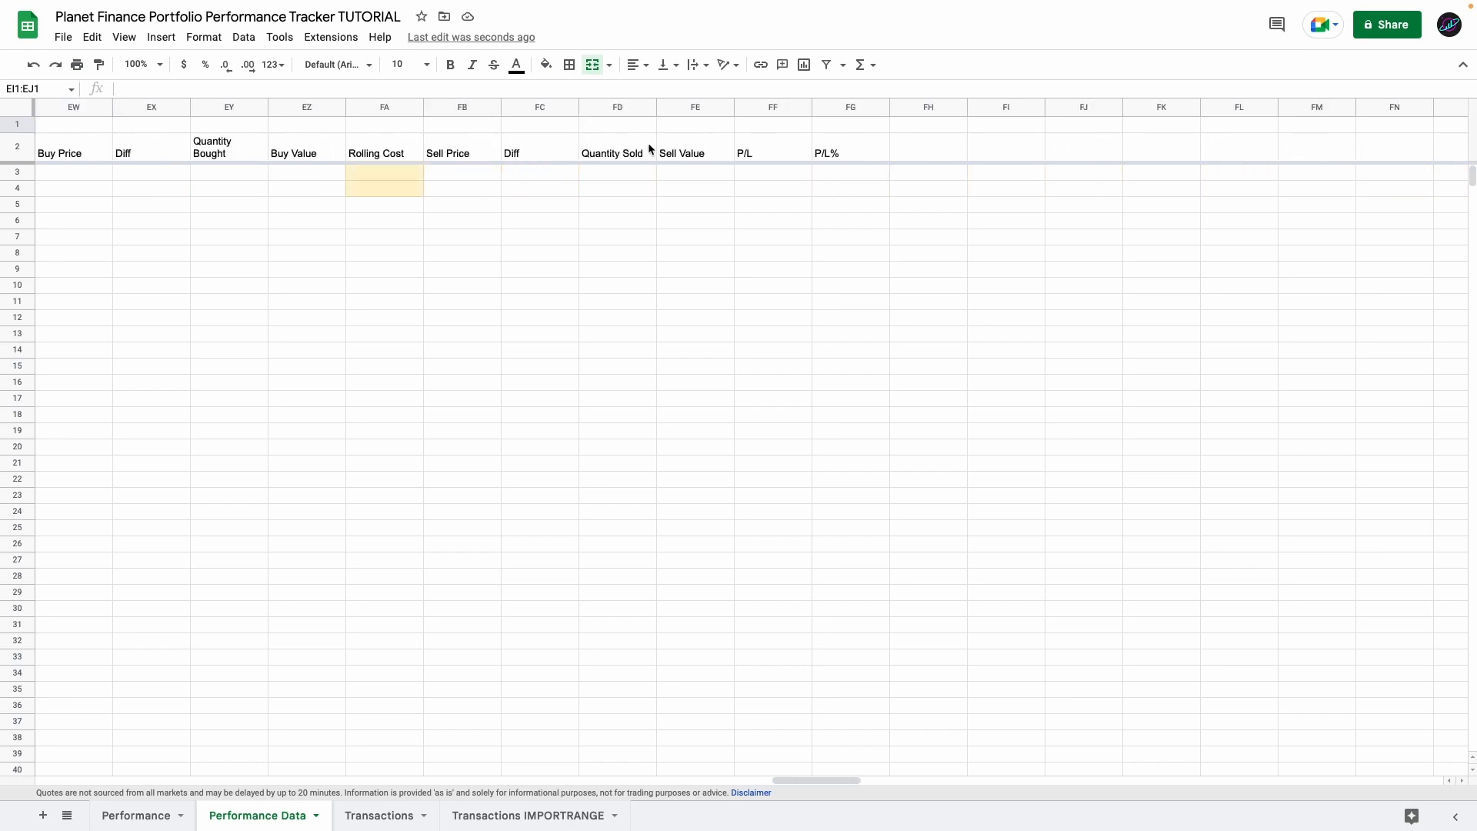
{"action": "left_click", "coordinate": [765, 126]}
{"action": "key", "text": "ctrl+v"}
{"action": "scroll", "coordinate": [765, 139], "scroll_direction": "right", "scroll_amount": 20}
{"action": "left_click", "coordinate": [906, 134]}
{"action": "key", "text": "ctrl+v"}
{"action": "scroll", "coordinate": [898, 145], "scroll_direction": "right", "scroll_amount": 8}
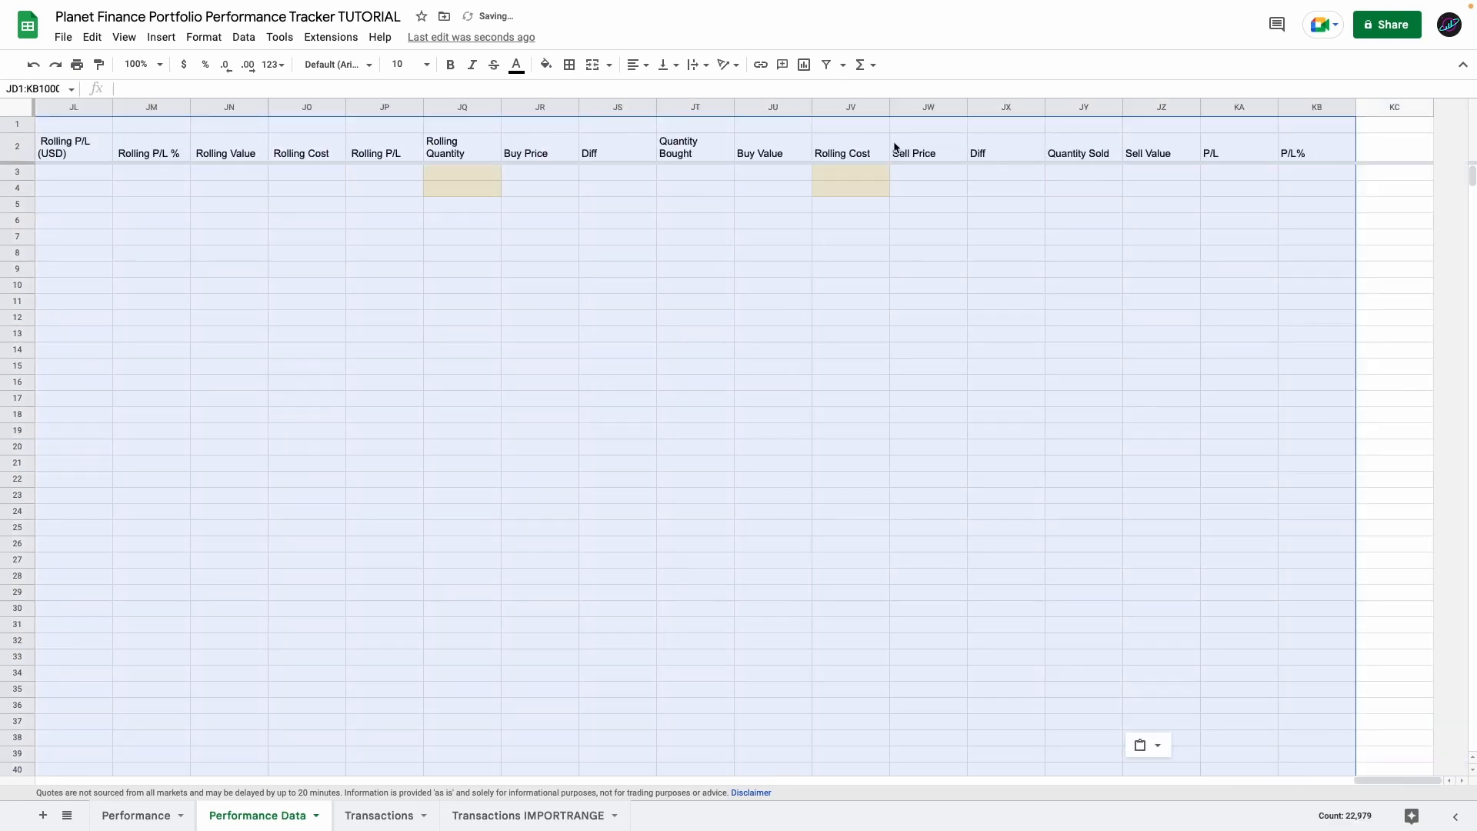
{"action": "left_click", "coordinate": [1399, 113]}
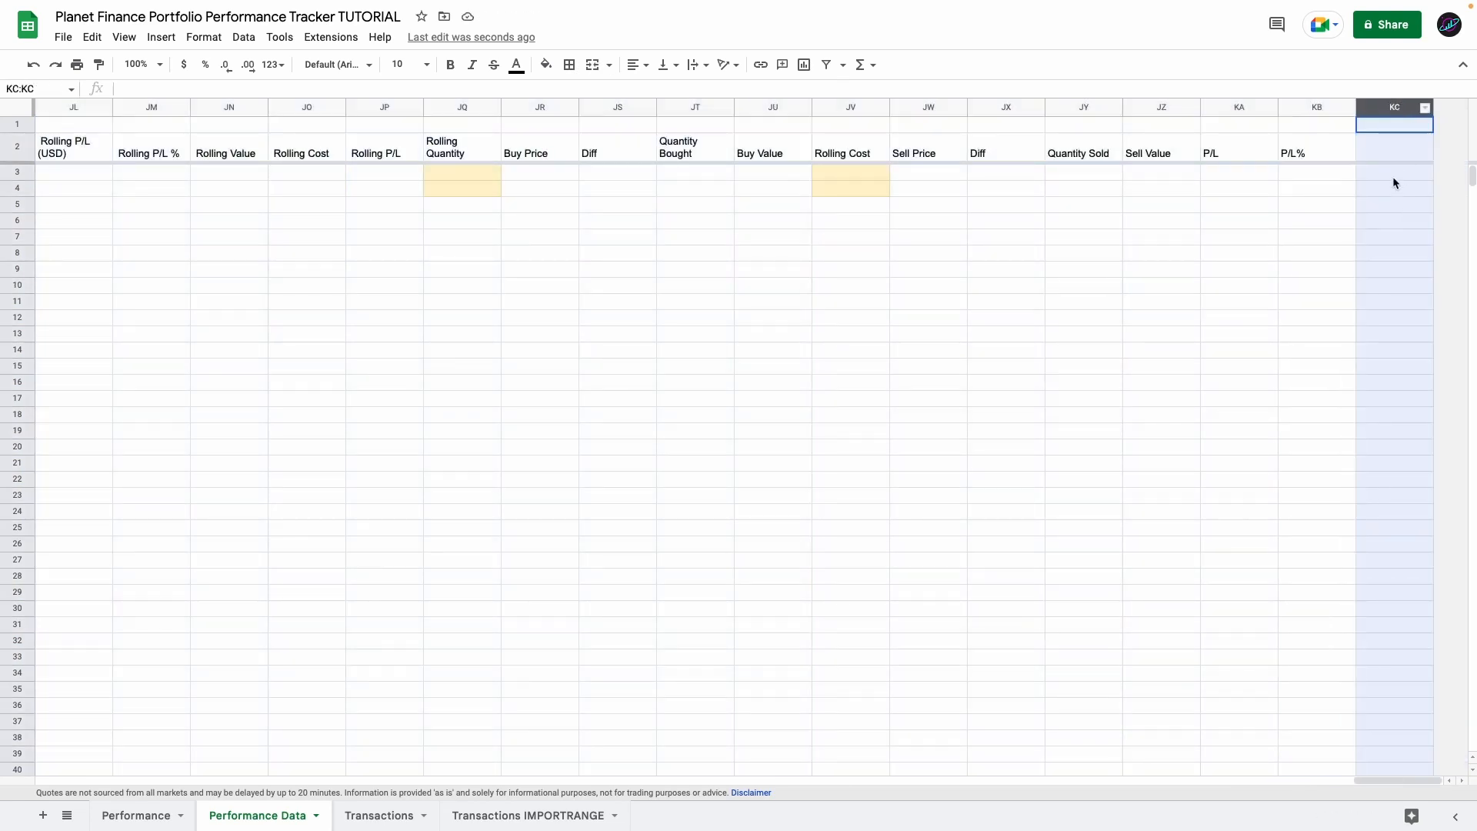
{"action": "left_click", "coordinate": [1329, 151]}
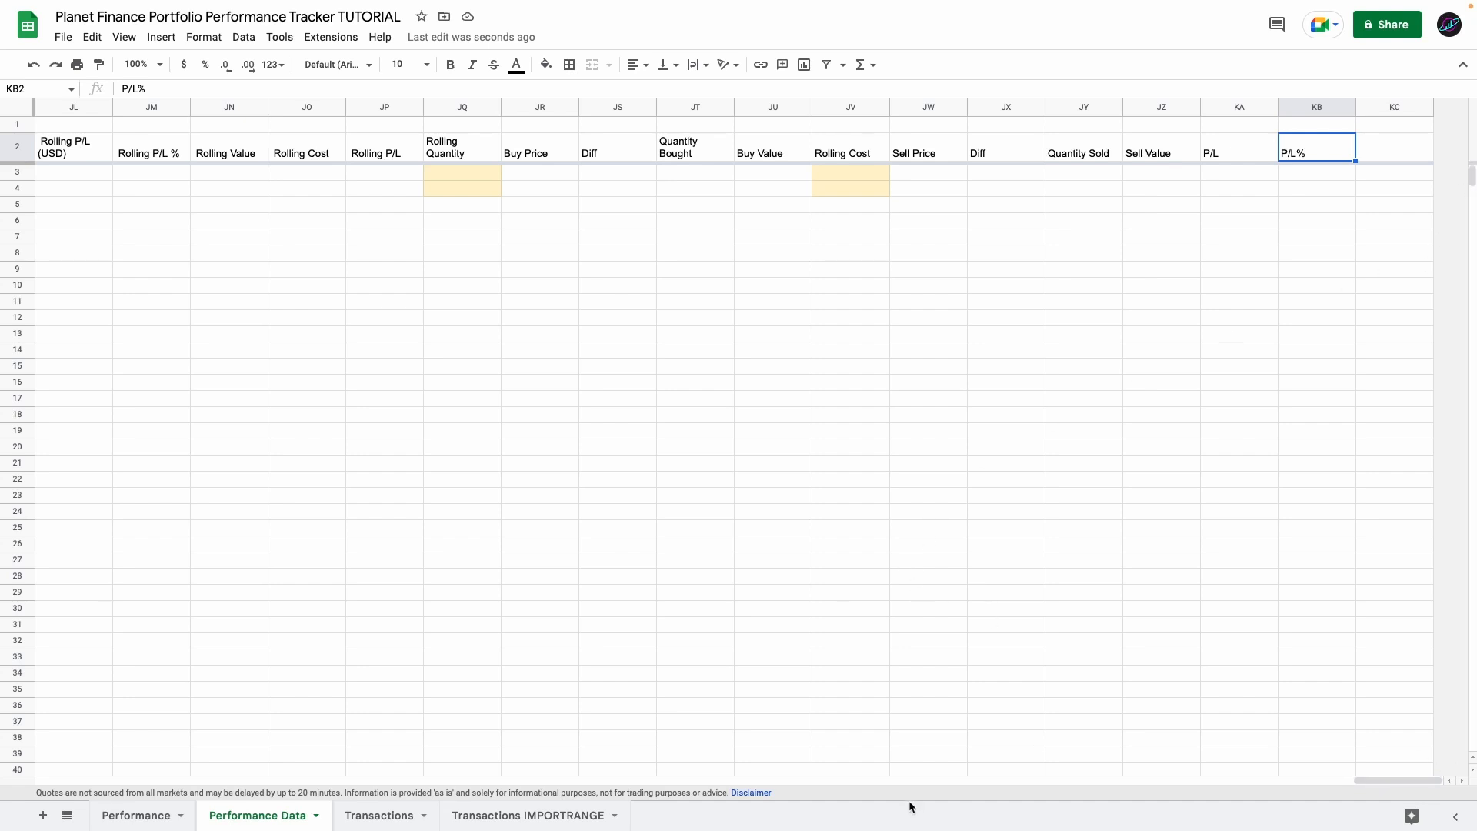
{"action": "left_click", "coordinate": [1378, 107]}
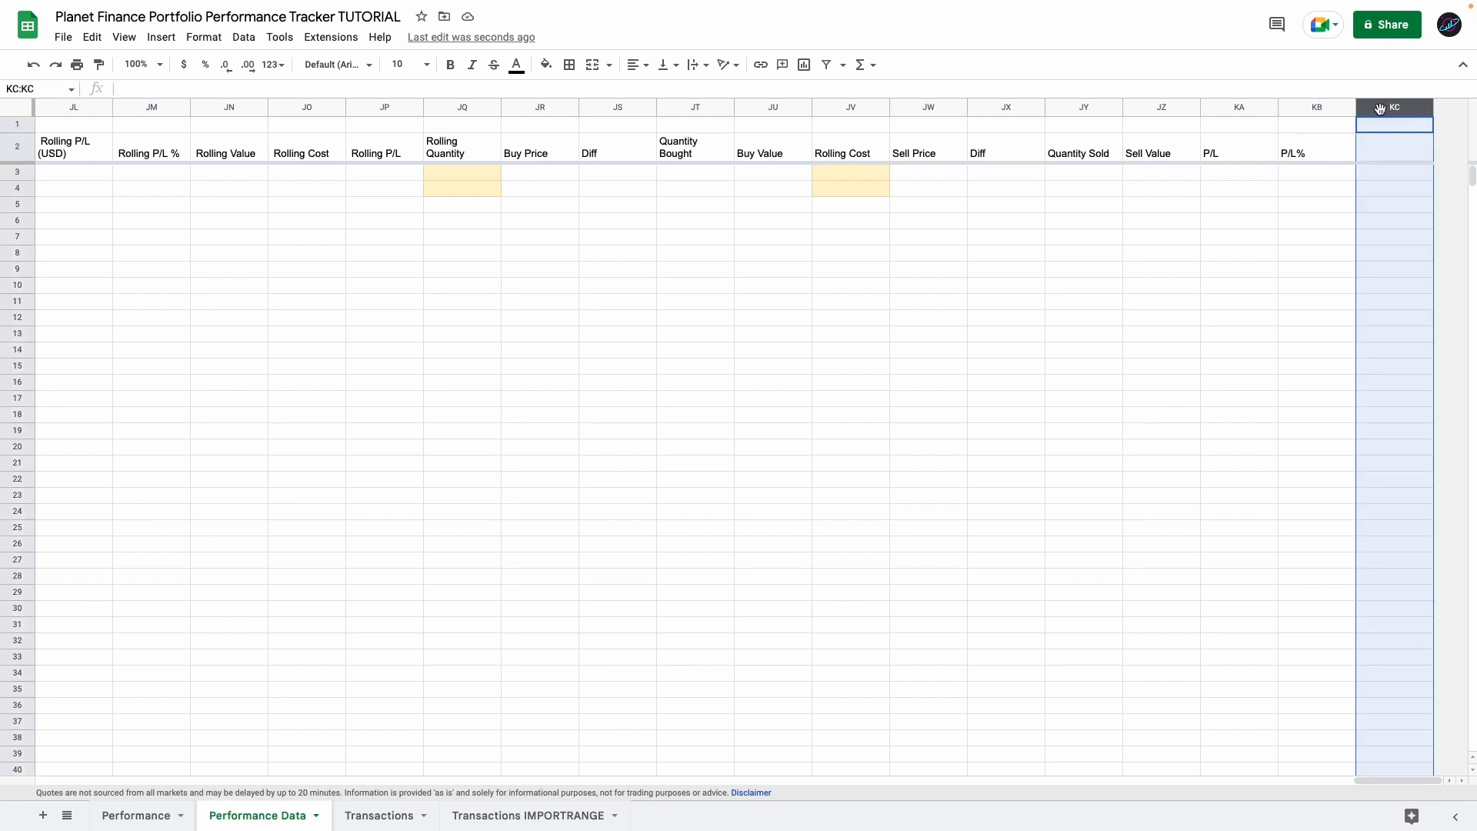
{"action": "left_click", "coordinate": [1319, 145]}
- Review the layout of the portfolio asset blocks and benchmark columns across the sheet, including the XOM, AAPL and blank blocks
{"action": "left_click_drag", "start_coordinate": [1396, 780], "coordinate": [73, 792]}
{"action": "scroll", "coordinate": [669, 154], "scroll_direction": "right", "scroll_amount": 1}
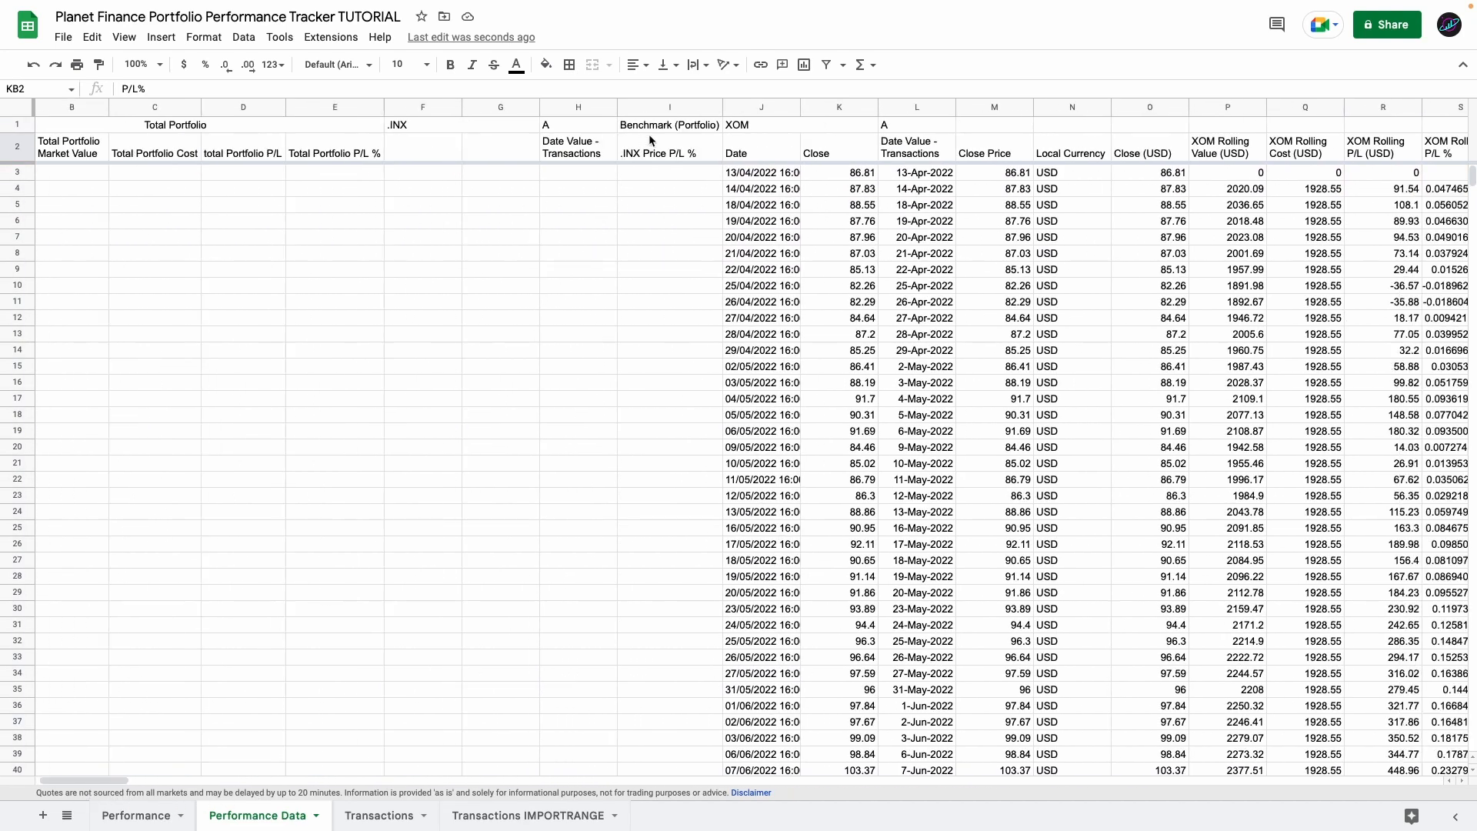
{"action": "scroll", "coordinate": [711, 127], "scroll_direction": "right", "scroll_amount": 3}
{"action": "left_click_drag", "start_coordinate": [608, 126], "coordinate": [954, 204]}
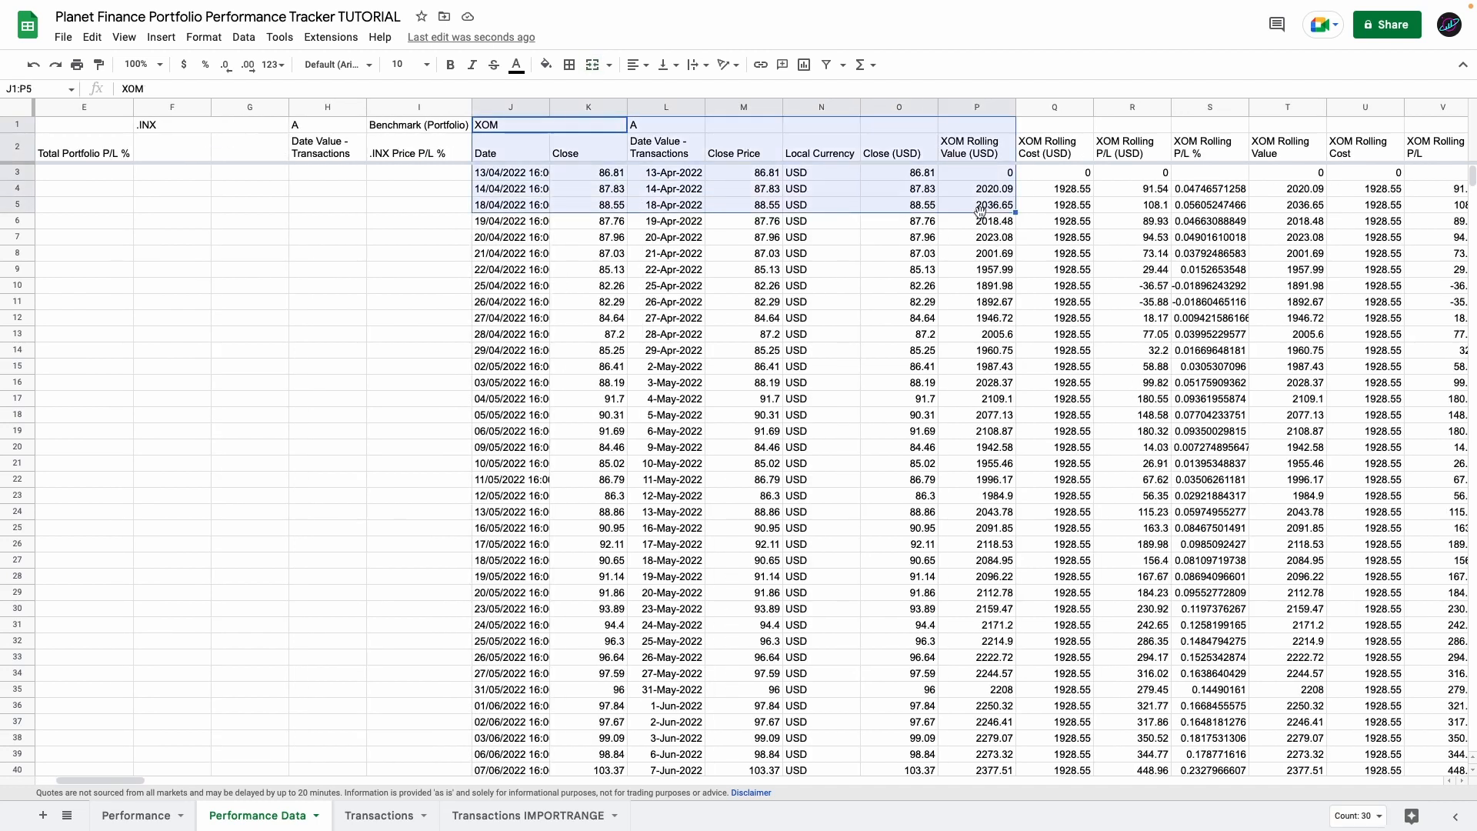
{"action": "scroll", "coordinate": [930, 196], "scroll_direction": "right", "scroll_amount": 4}
{"action": "scroll", "coordinate": [930, 196], "scroll_direction": "right", "scroll_amount": 15}
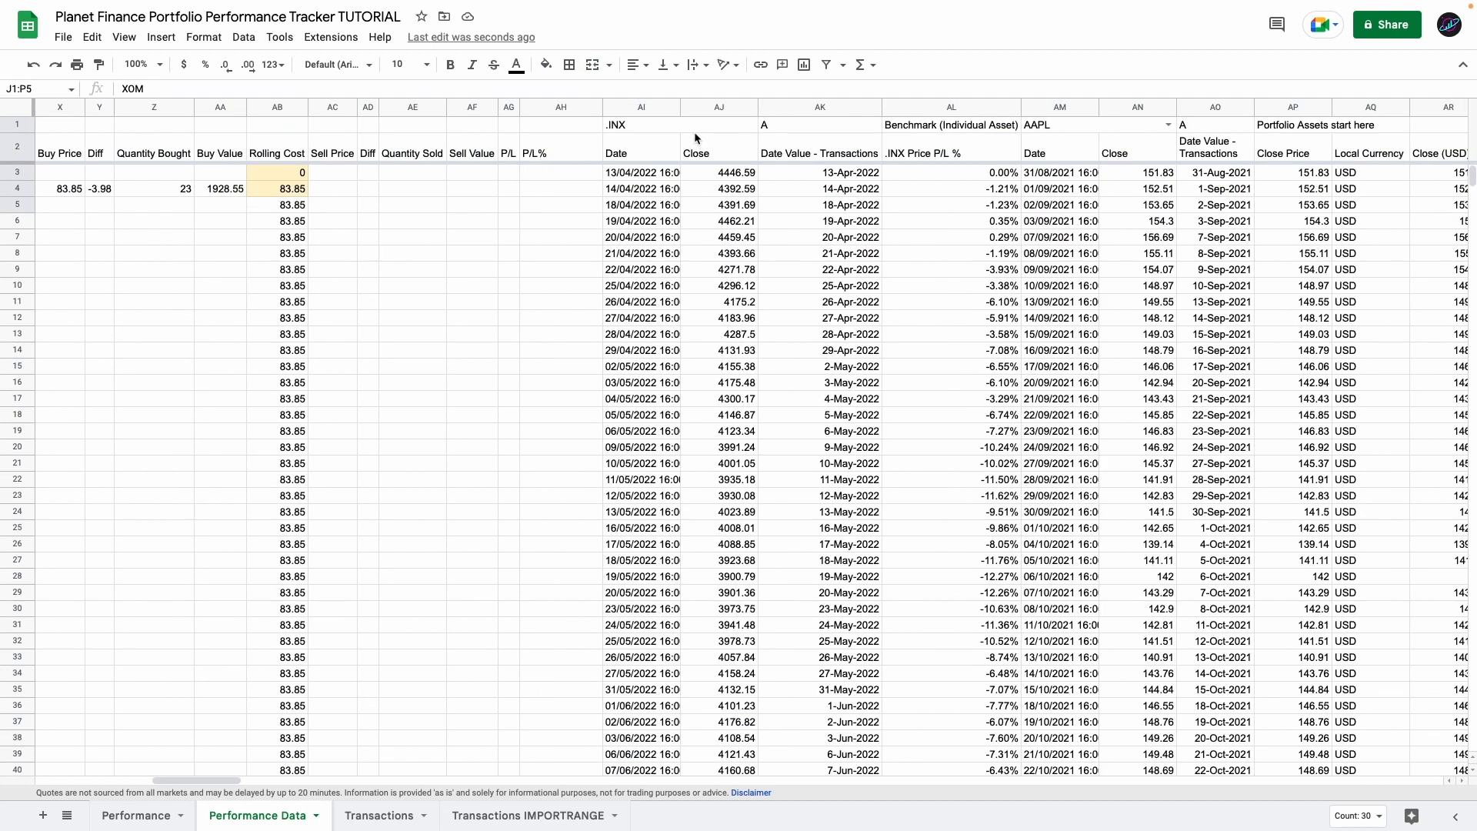
{"action": "left_click_drag", "start_coordinate": [694, 132], "coordinate": [1130, 254]}
{"action": "scroll", "coordinate": [948, 187], "scroll_direction": "right", "scroll_amount": 4}
{"action": "left_click", "coordinate": [722, 126]}
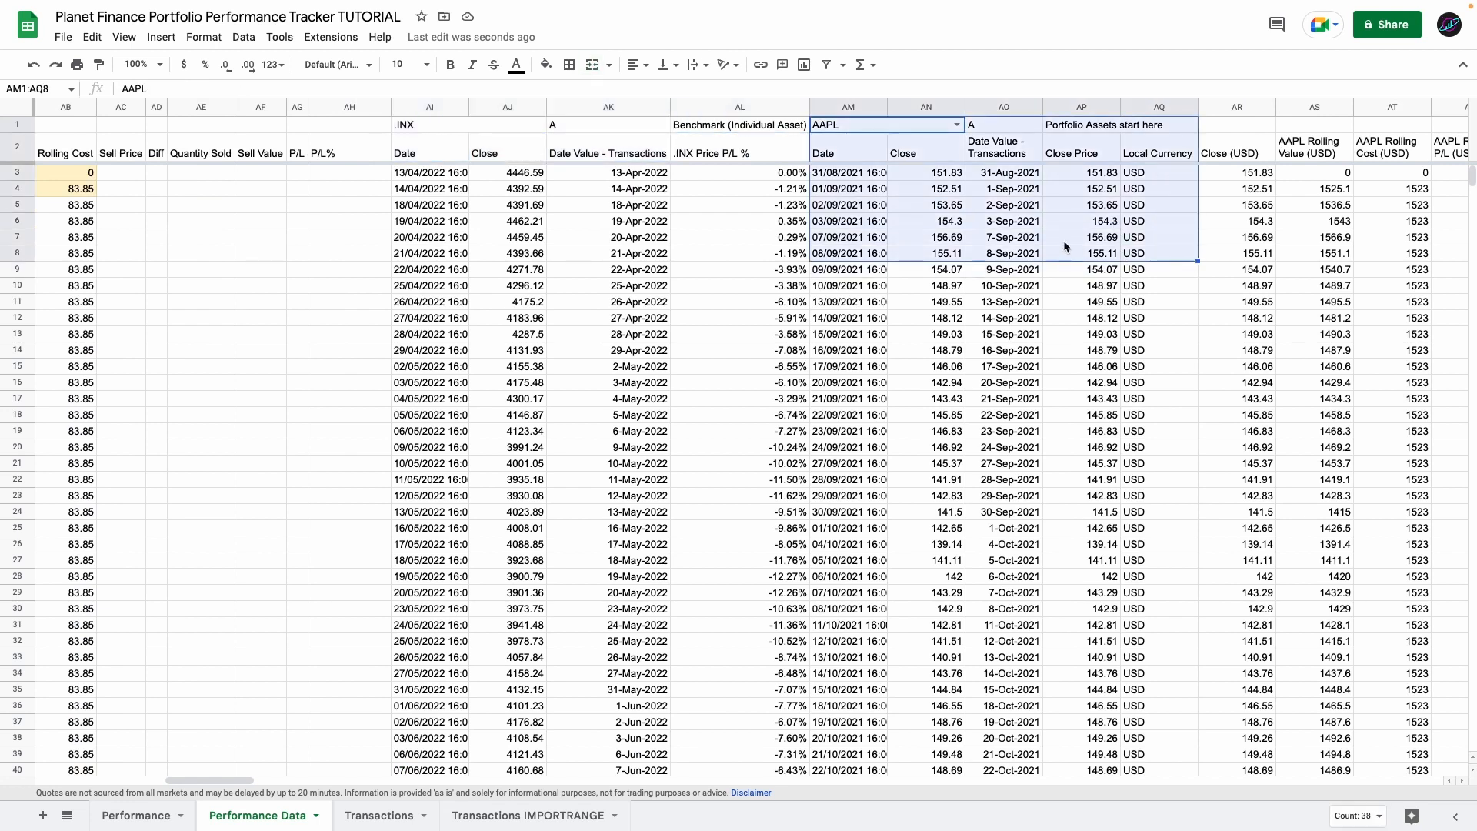
{"action": "scroll", "coordinate": [1063, 240], "scroll_direction": "right", "scroll_amount": 2}
{"action": "scroll", "coordinate": [870, 149], "scroll_direction": "right", "scroll_amount": 2}
{"action": "scroll", "coordinate": [870, 148], "scroll_direction": "right", "scroll_amount": 3}
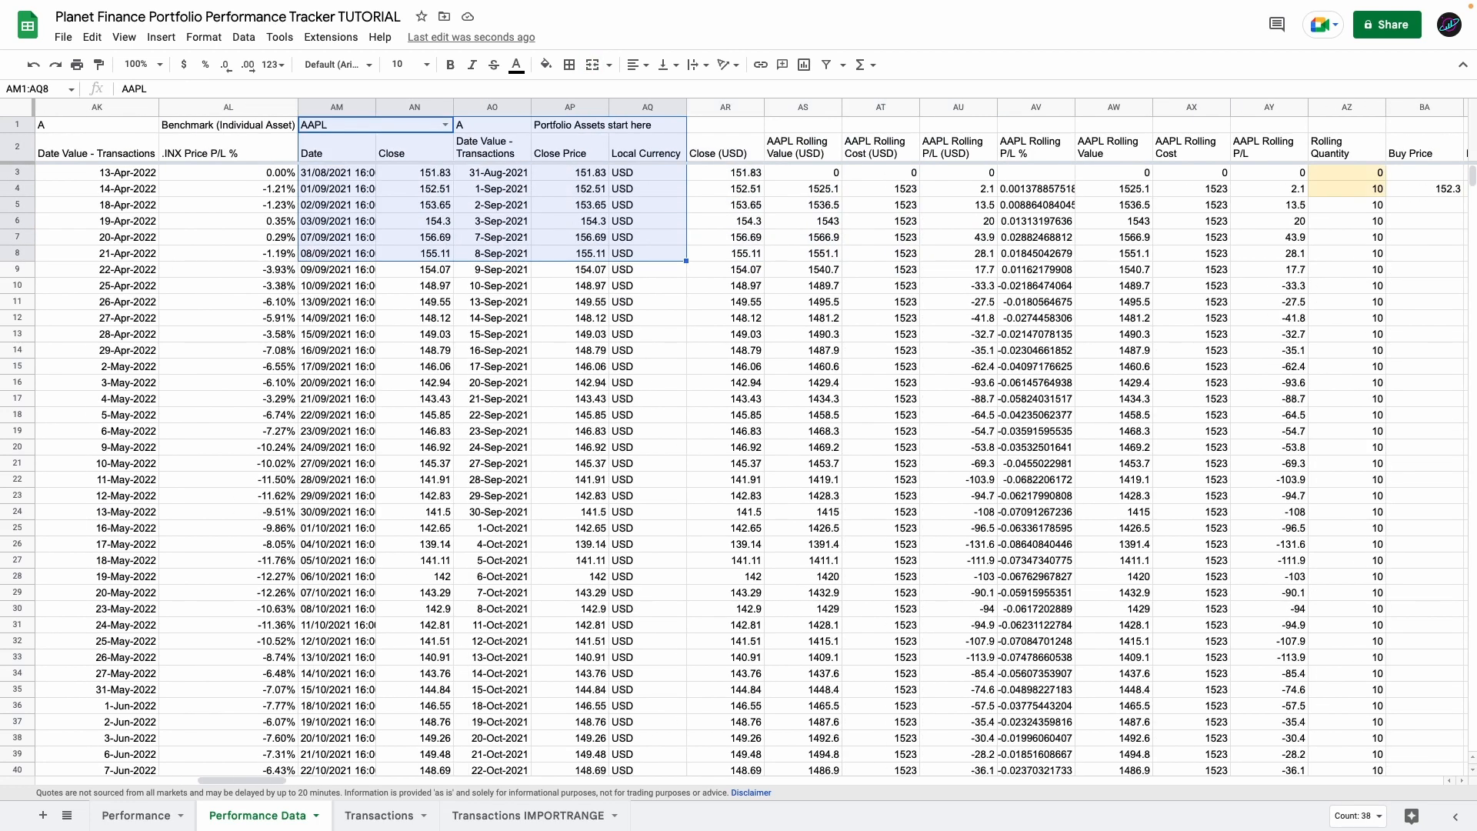
{"action": "left_click", "coordinate": [387, 132]}
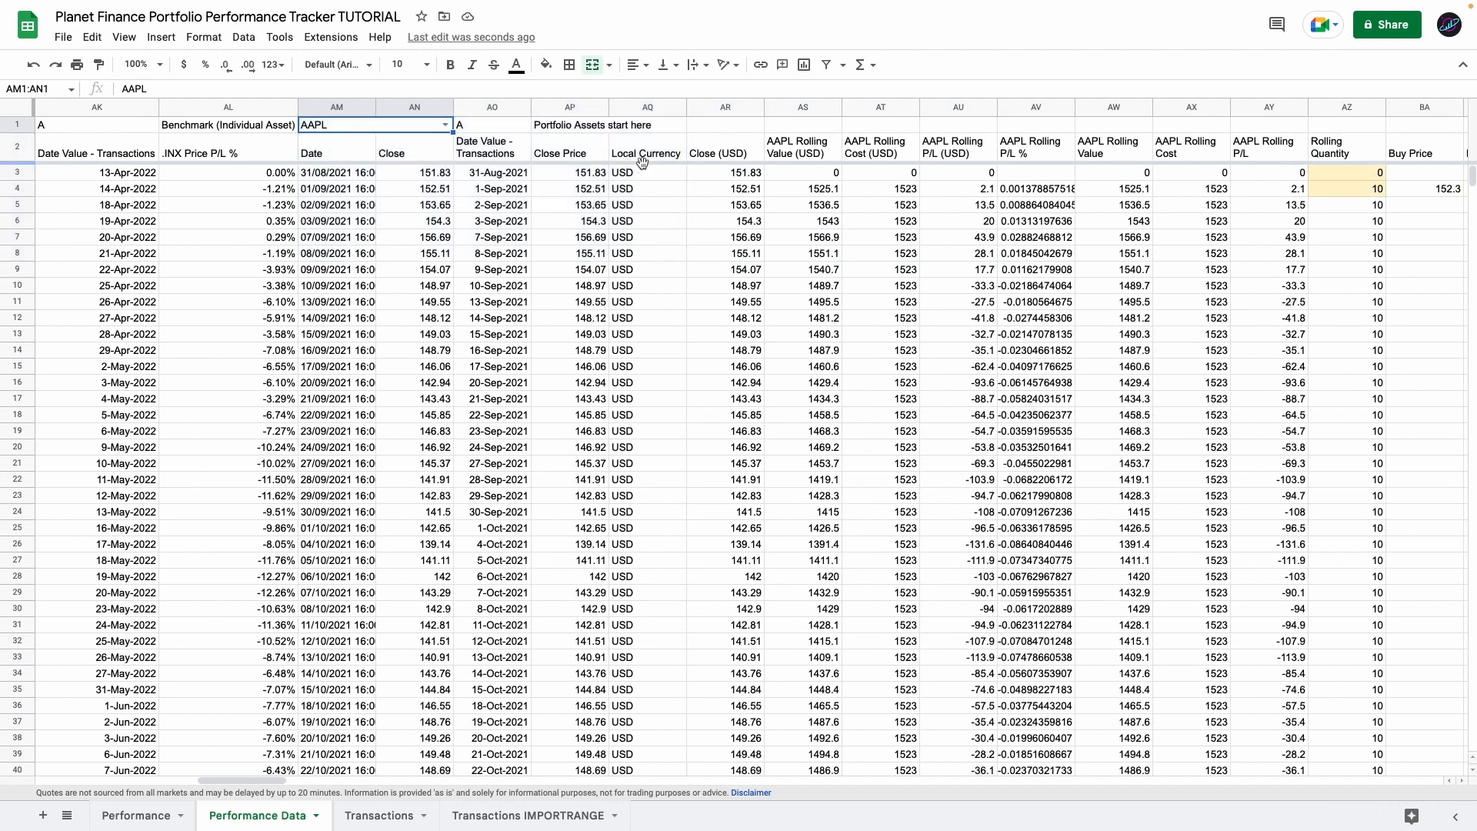
{"action": "scroll", "coordinate": [691, 173], "scroll_direction": "right", "scroll_amount": 15}
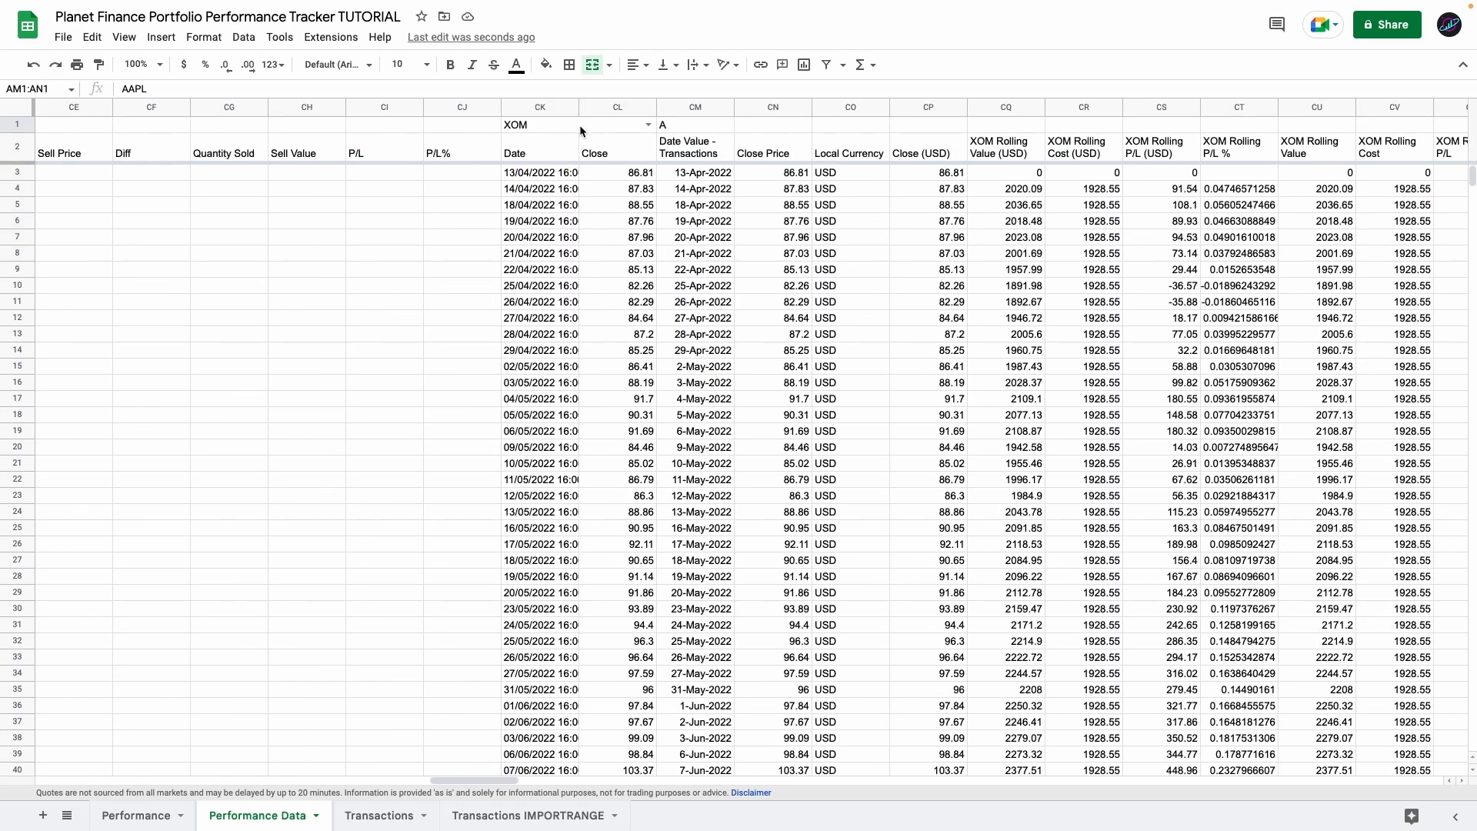
{"action": "scroll", "coordinate": [1052, 223], "scroll_direction": "right", "scroll_amount": 15}
{"action": "scroll", "coordinate": [1052, 229], "scroll_direction": "right", "scroll_amount": 4}
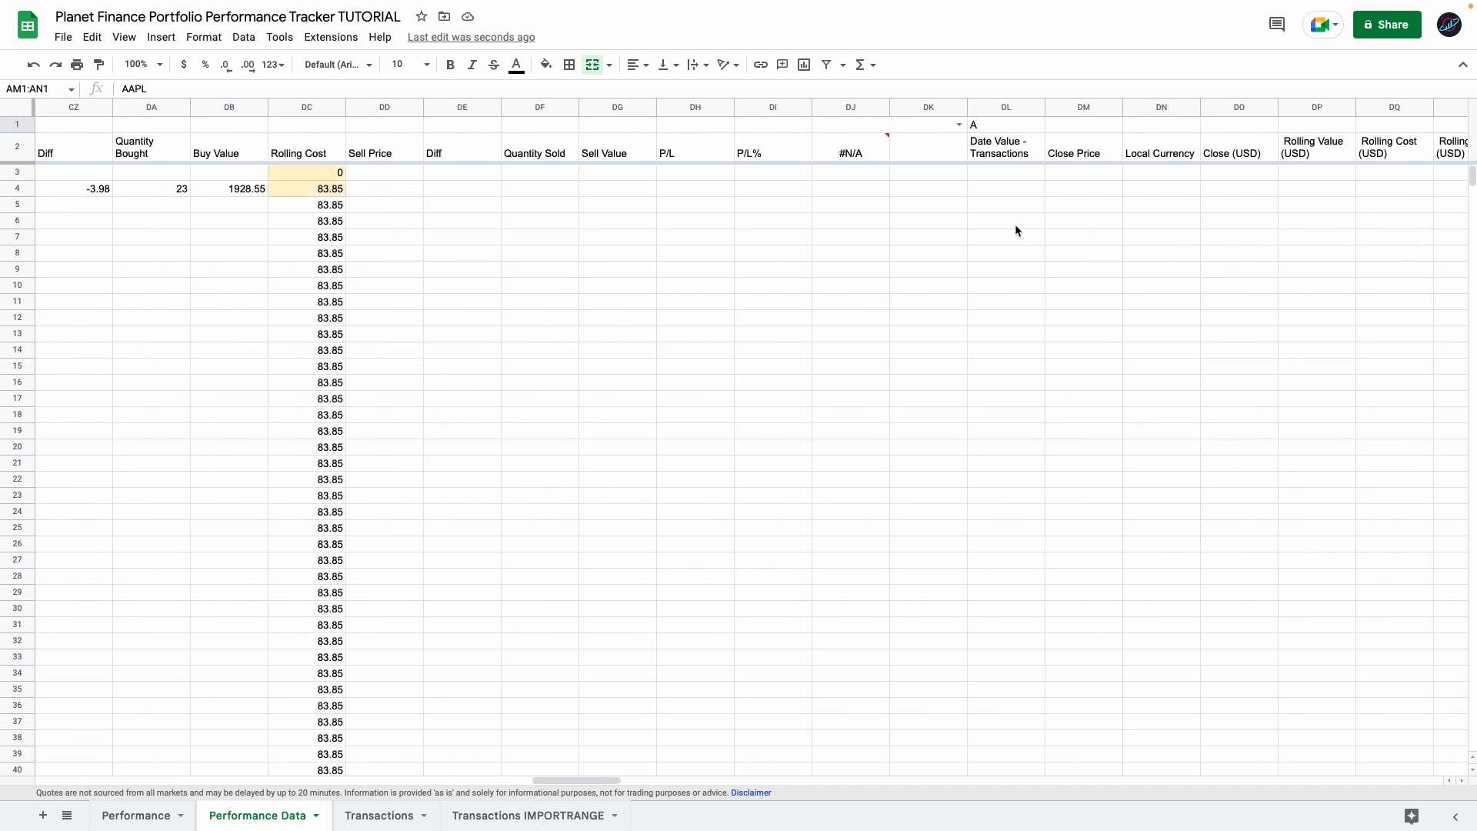
{"action": "left_click_drag", "start_coordinate": [615, 780], "coordinate": [118, 776]}
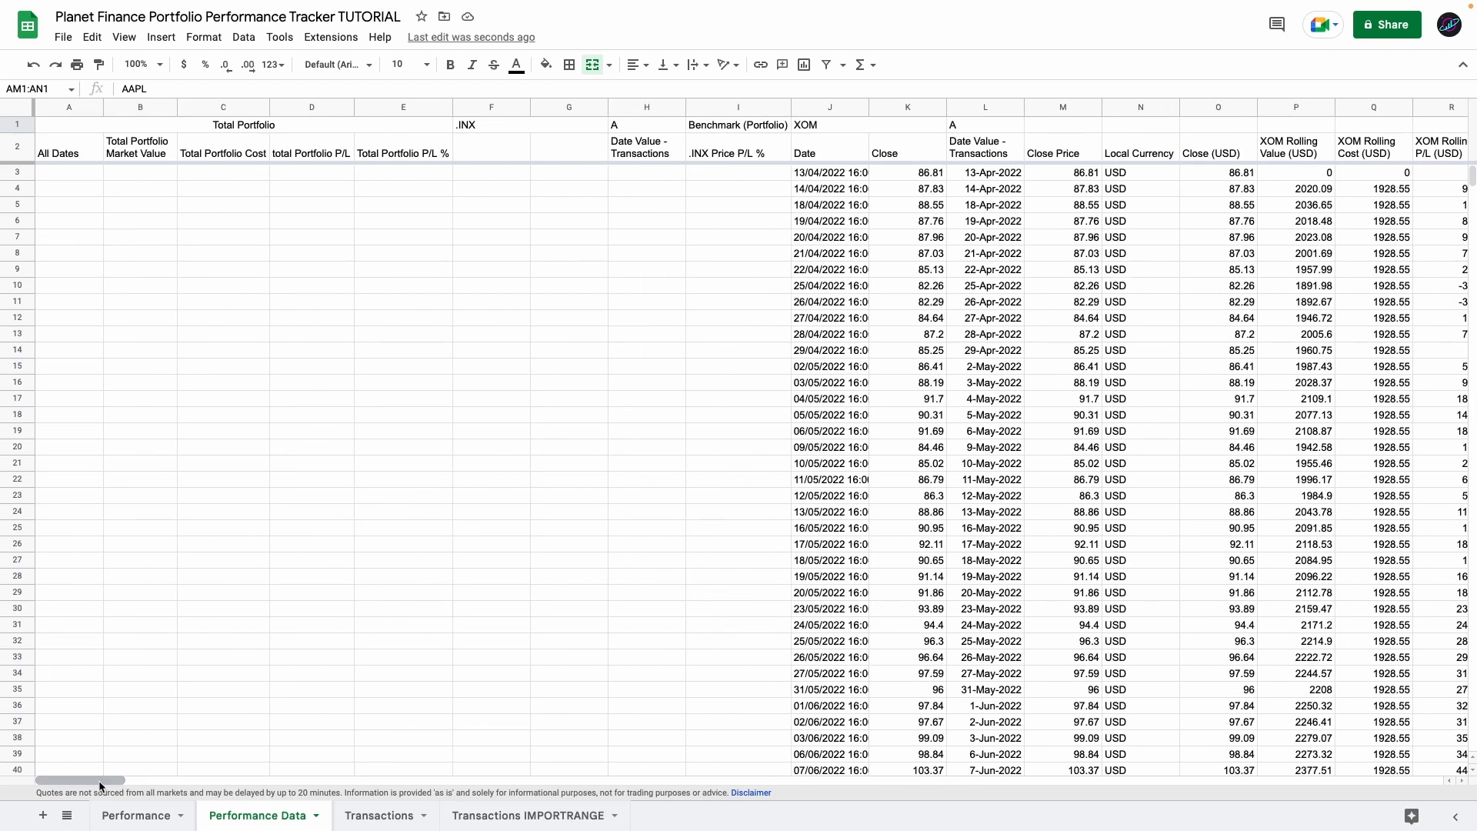
- Fill the All Dates column from A3 with =ArrayFormula(WORKDAY.INTL(MINIFS(AM3:3,AM1:1,"A")-1,SEQUENCE(NETWORKDAYS(MINIFS(AM3:3,AM1:1,"A"),TODAY()))))
{"action": "left_click_drag", "start_coordinate": [151, 121], "coordinate": [157, 254]}
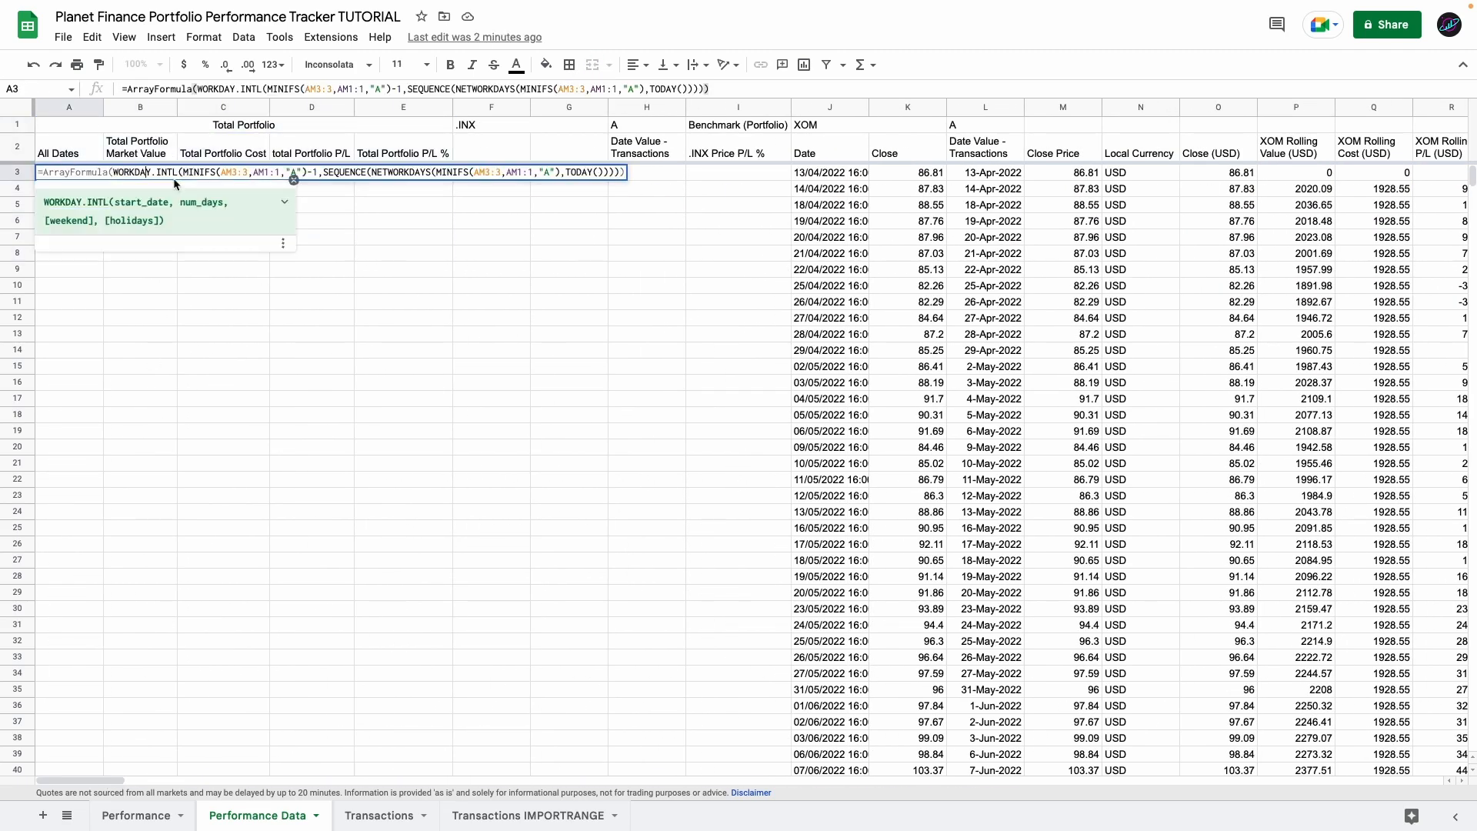
{"action": "left_click", "coordinate": [232, 172]}
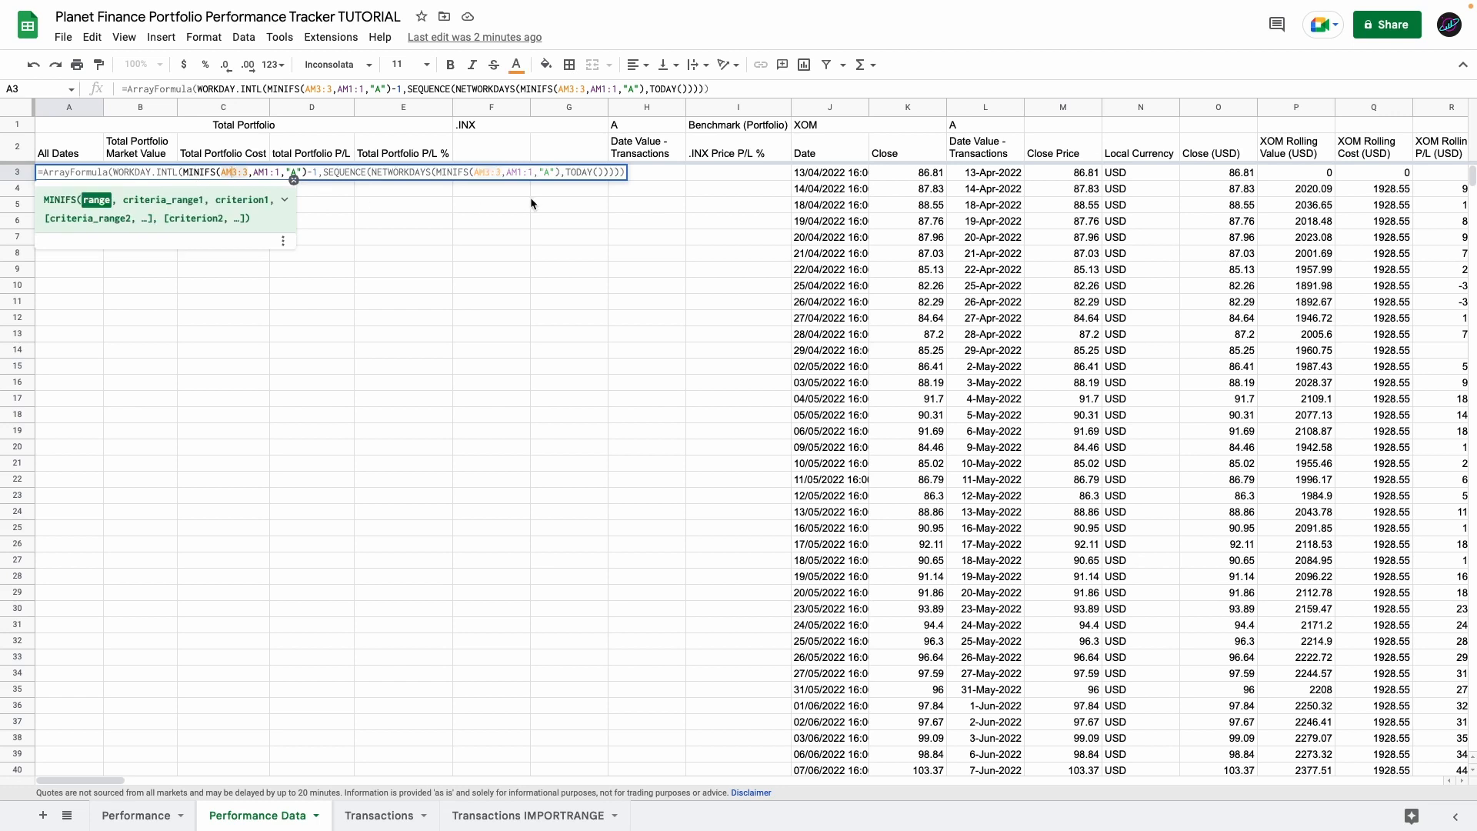
{"action": "scroll", "coordinate": [440, 210], "scroll_direction": "right", "scroll_amount": 10}
{"action": "scroll", "coordinate": [441, 219], "scroll_direction": "right", "scroll_amount": 15}
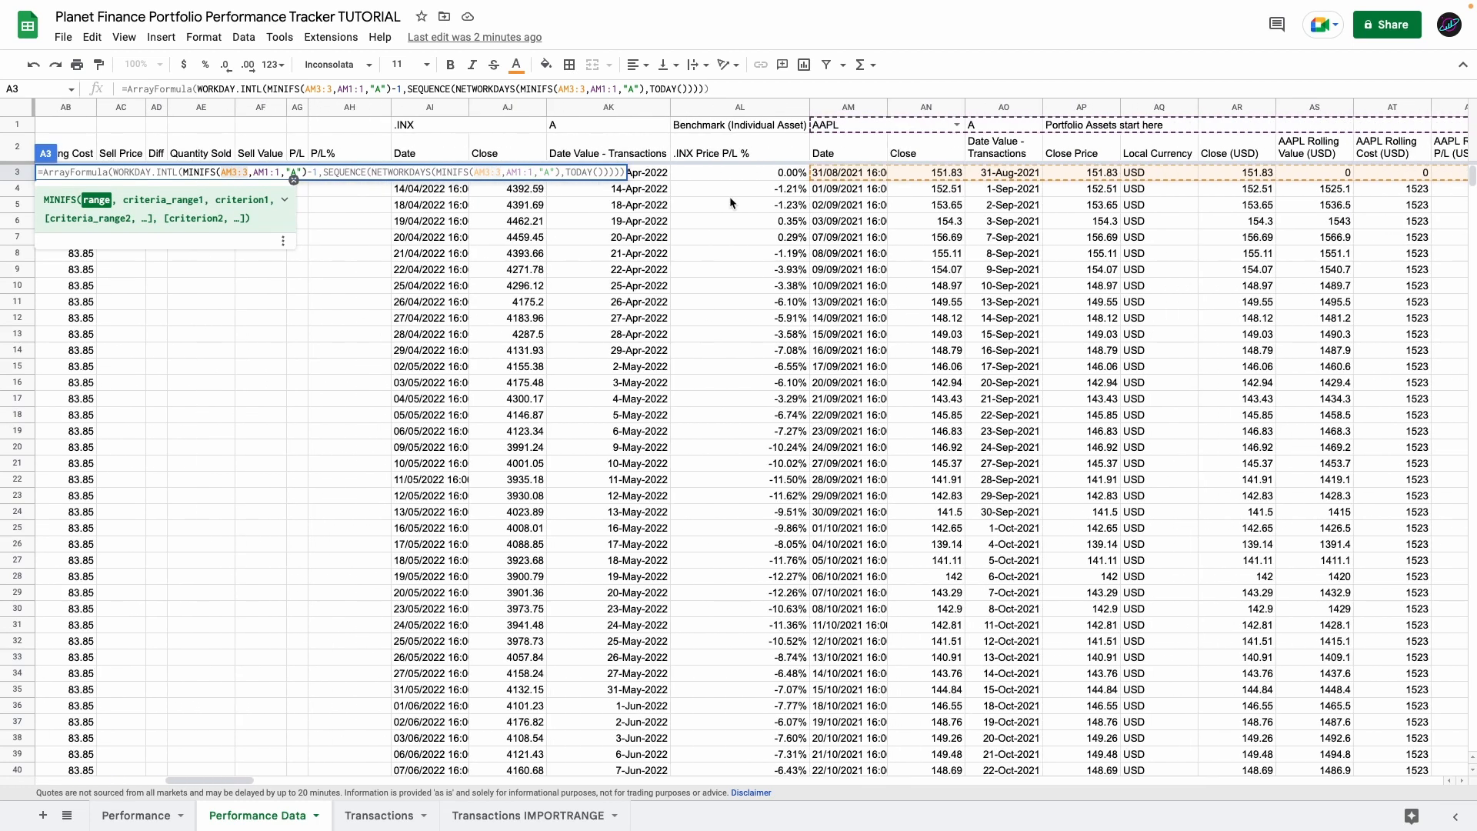
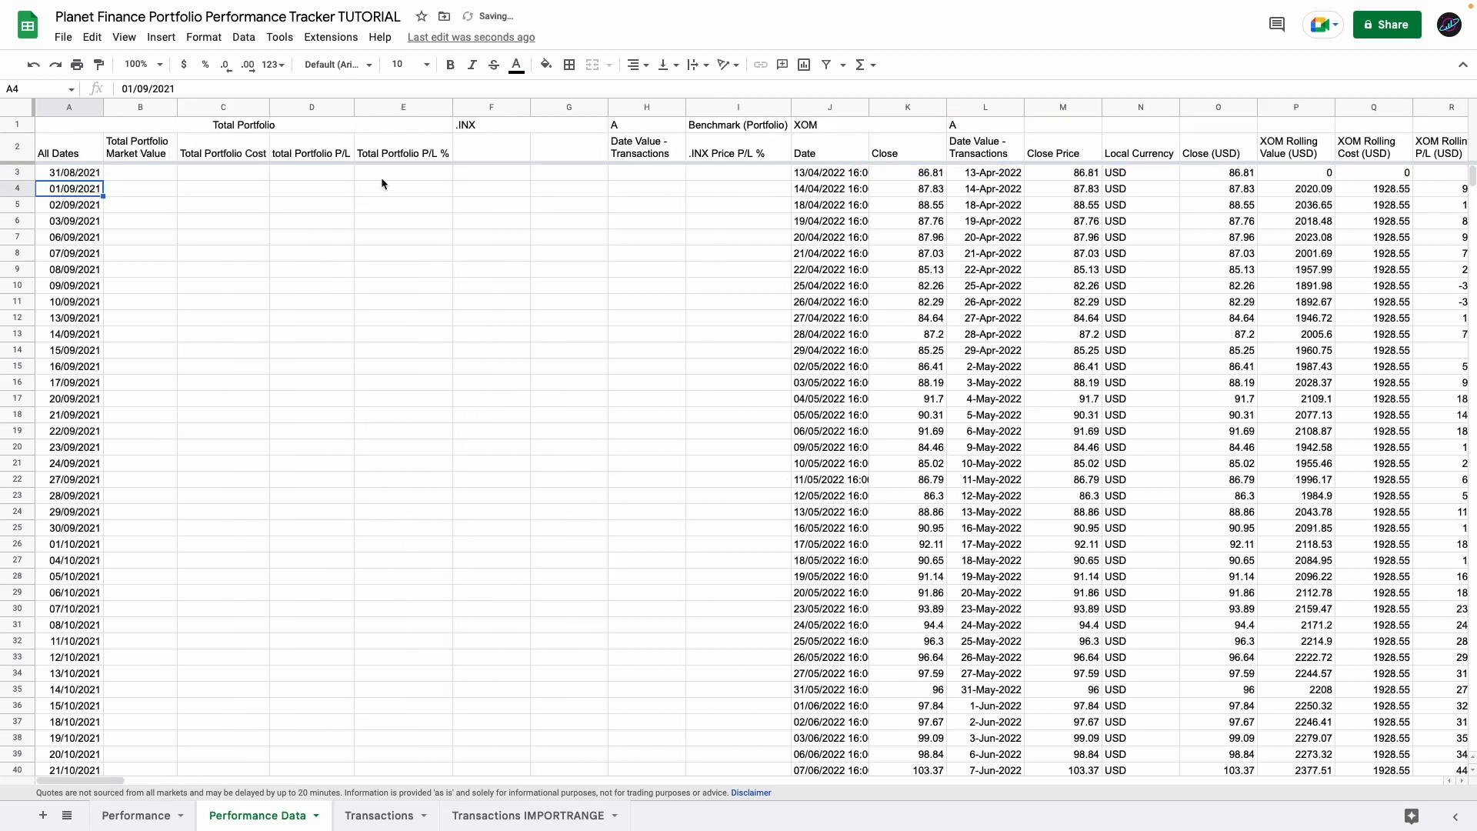
- Format the All Dates cells A3:A1000 with the 26-Sep-2008 date format
{"action": "key", "text": "Up"}
{"action": "key", "text": "ctrl+shift+Down"}
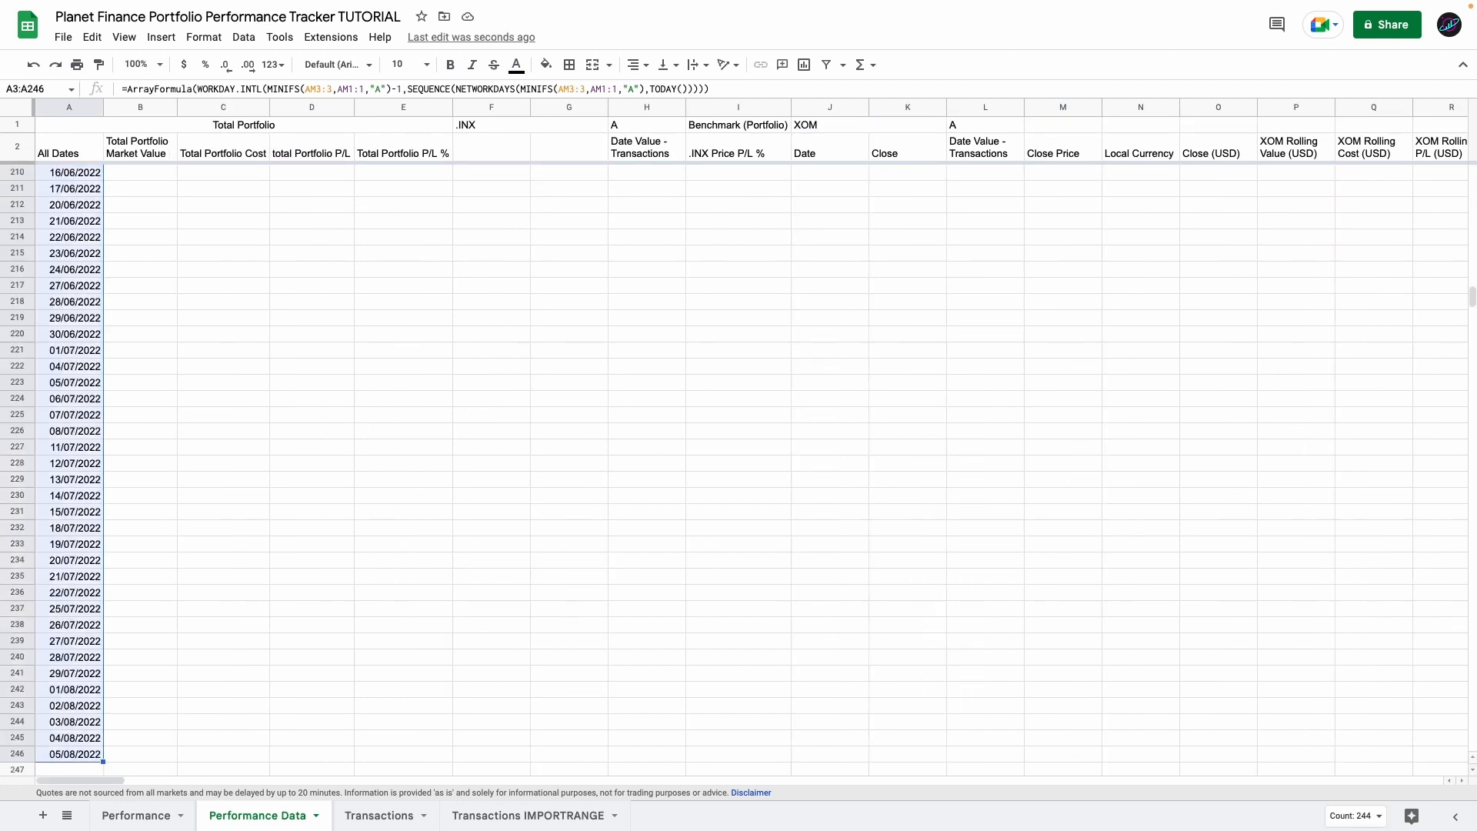
{"action": "key", "text": "ctrl+shift+Down"}
{"action": "left_click", "coordinate": [272, 65]}
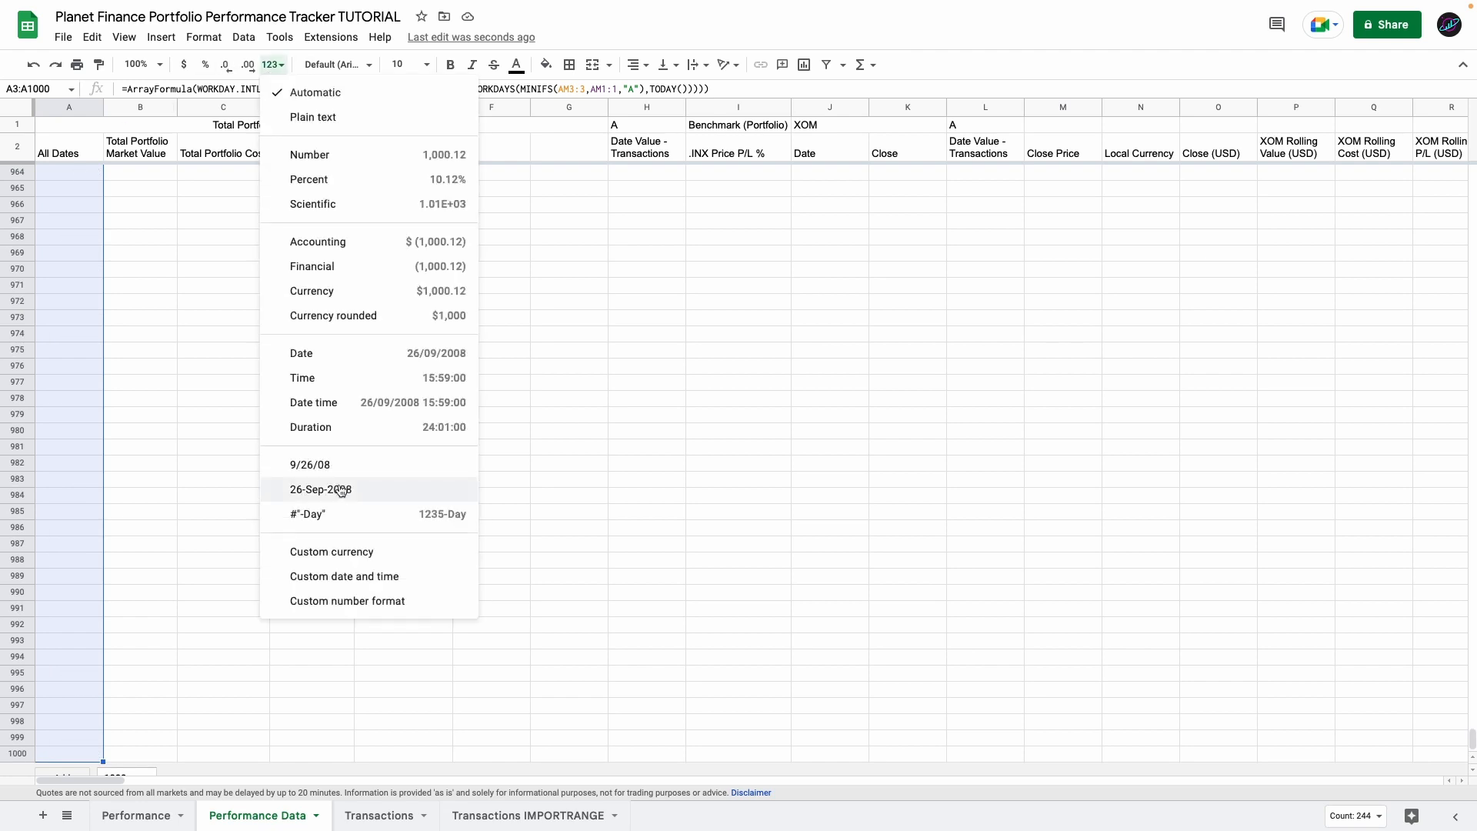
{"action": "left_click", "coordinate": [340, 491]}
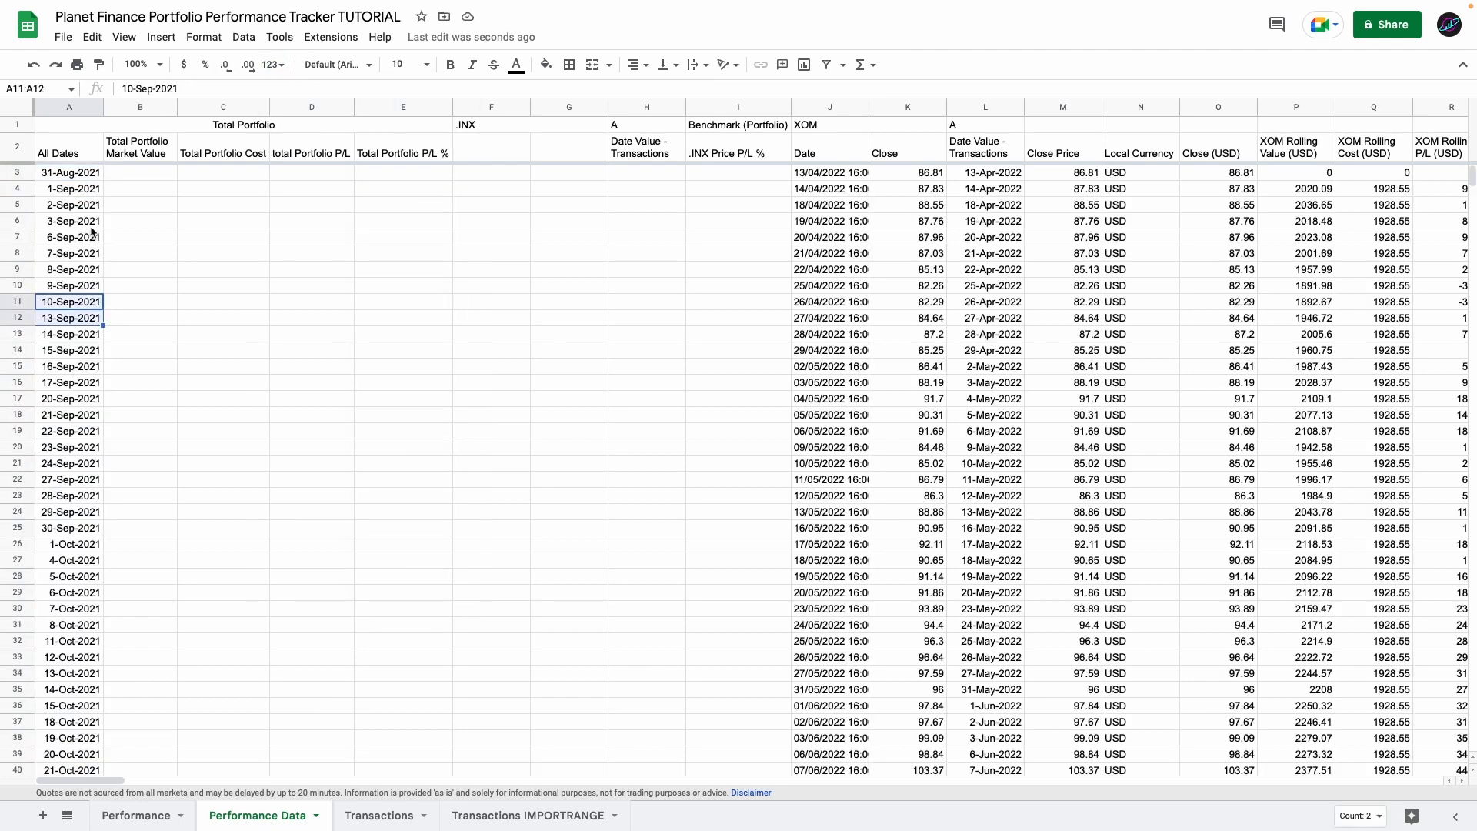
{"action": "left_click", "coordinate": [89, 176]}
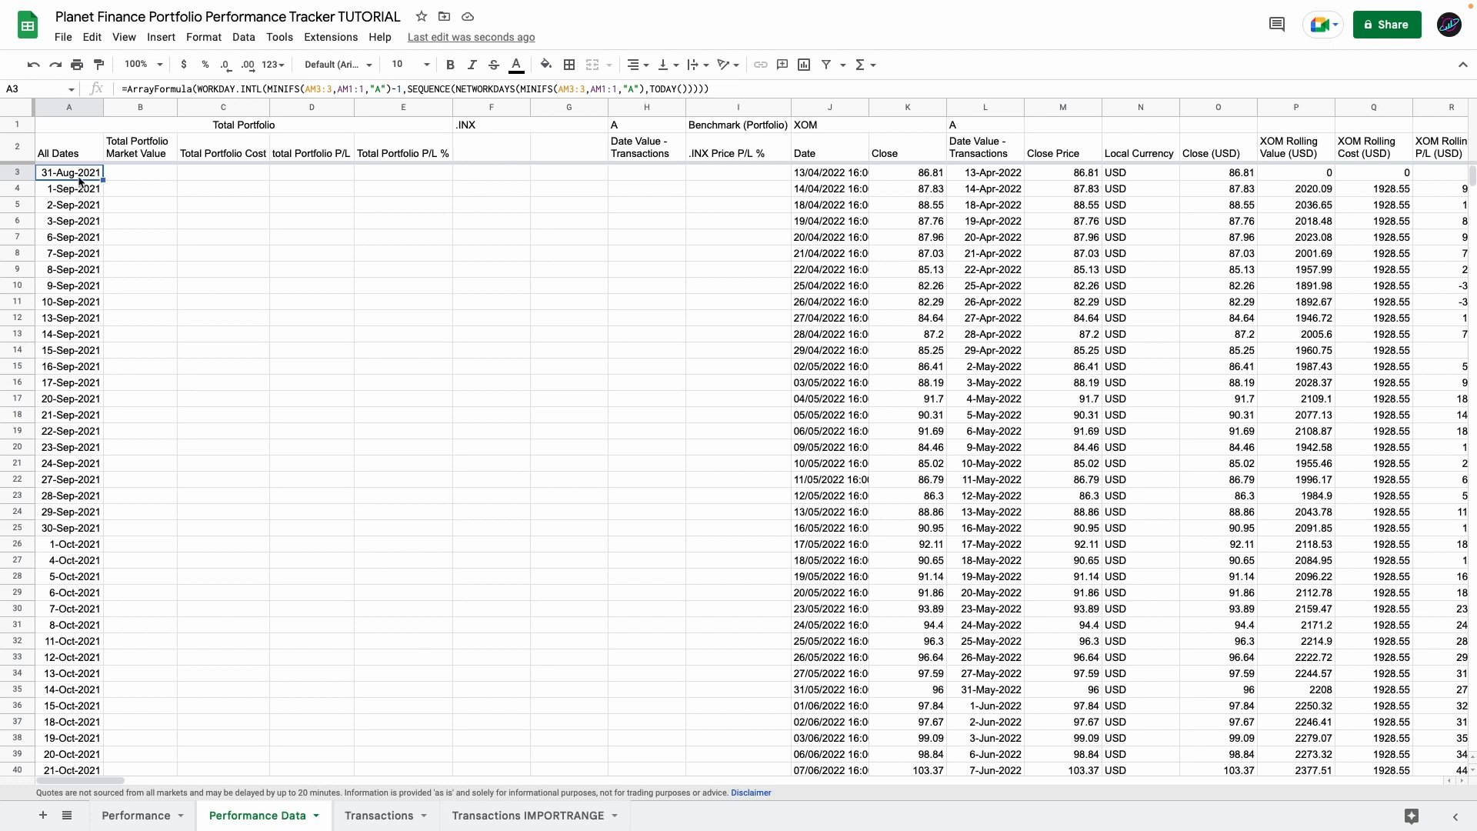
{"action": "double_click", "coordinate": [81, 180]}
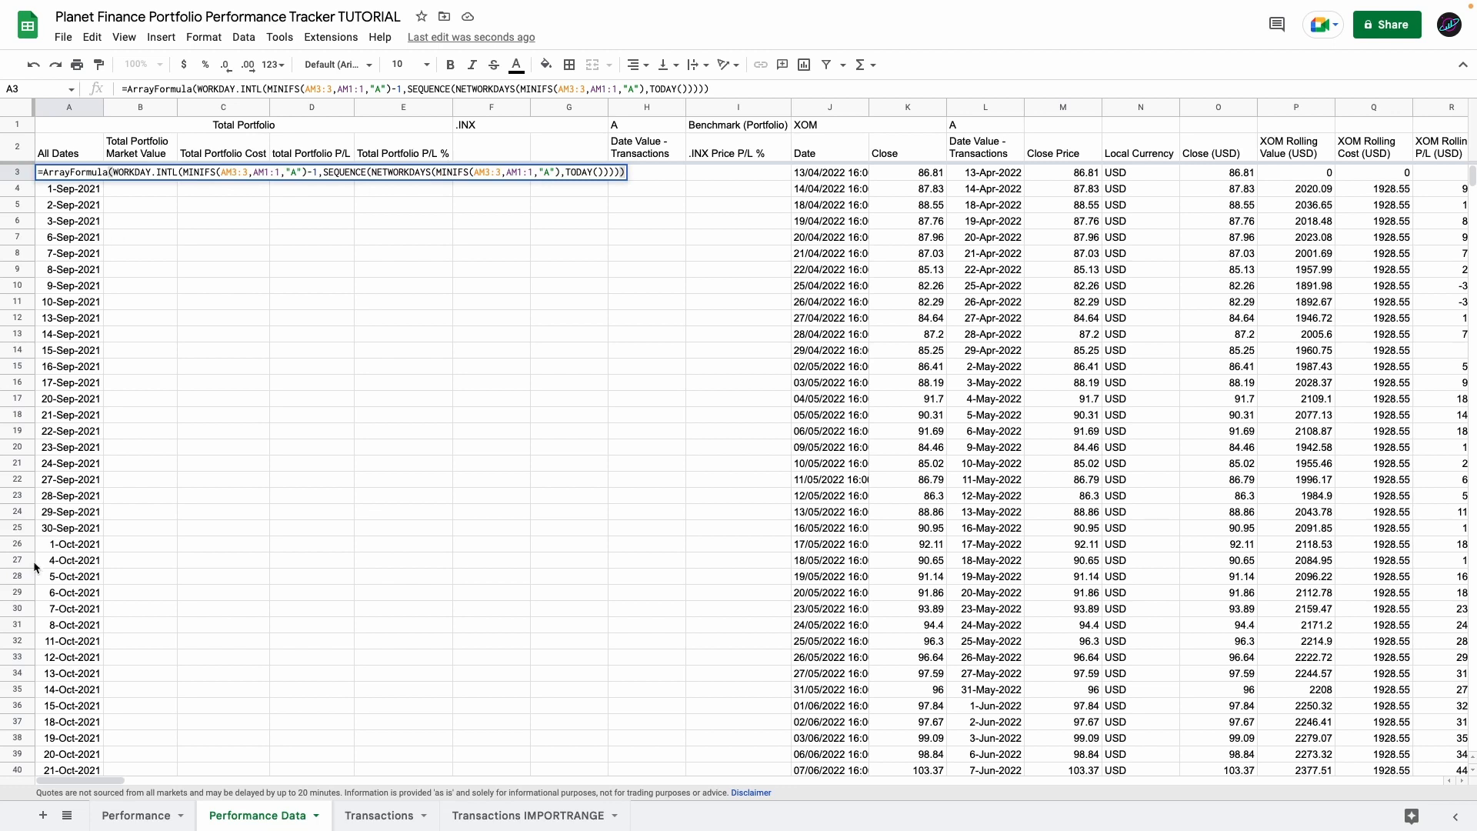
{"action": "key", "text": "Return"}
- Enter in B3 a formula blank for empty A3, returning 0 for a zero sum, otherwise adding SUMIFS(AS:AS,AO:AO,A3) through SUMIFS(JJ:JJ,JF:JF,A3)
{"action": "double_click", "coordinate": [135, 177]}
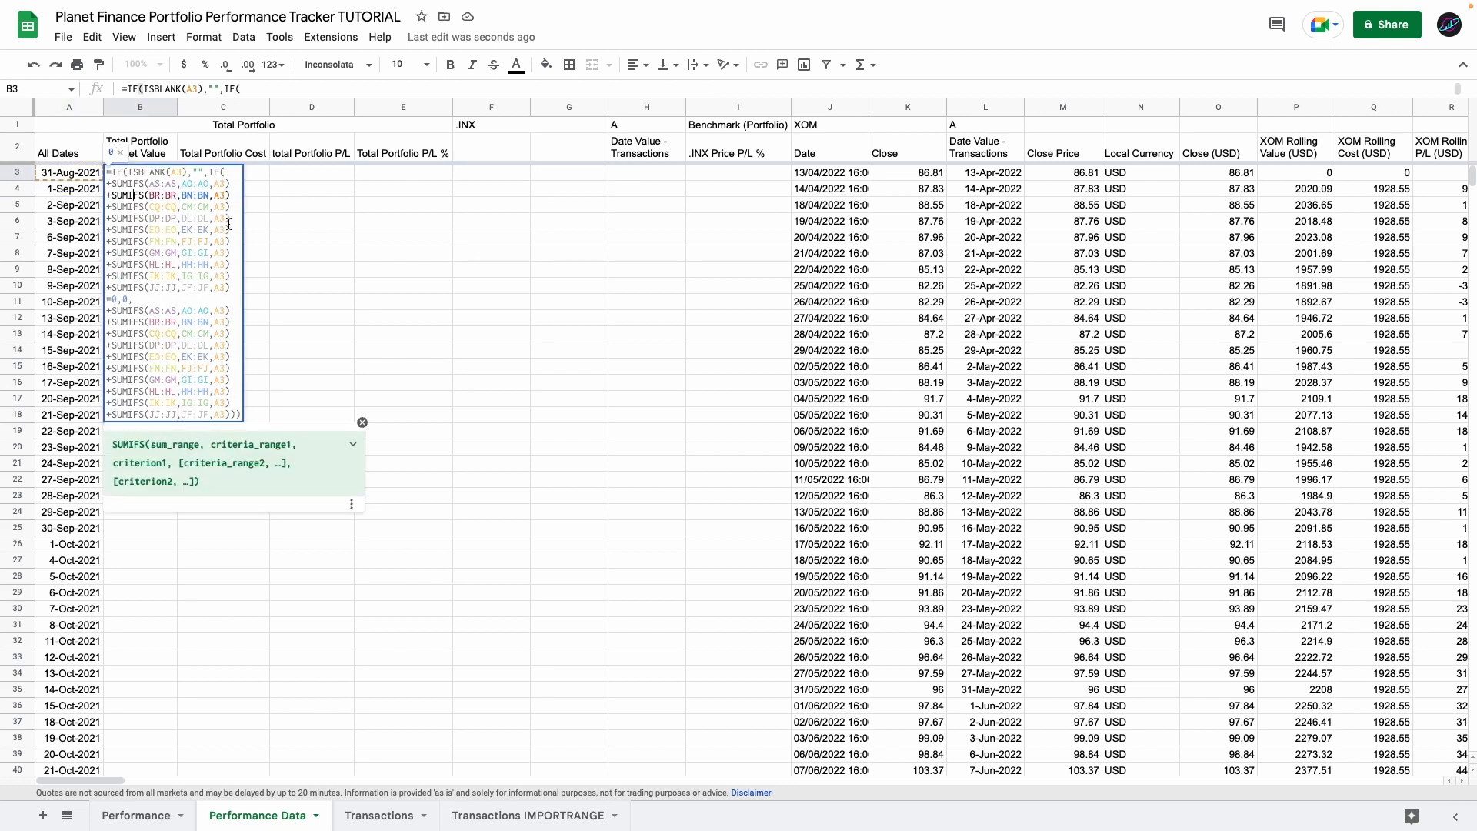
{"action": "left_click", "coordinate": [159, 301]}
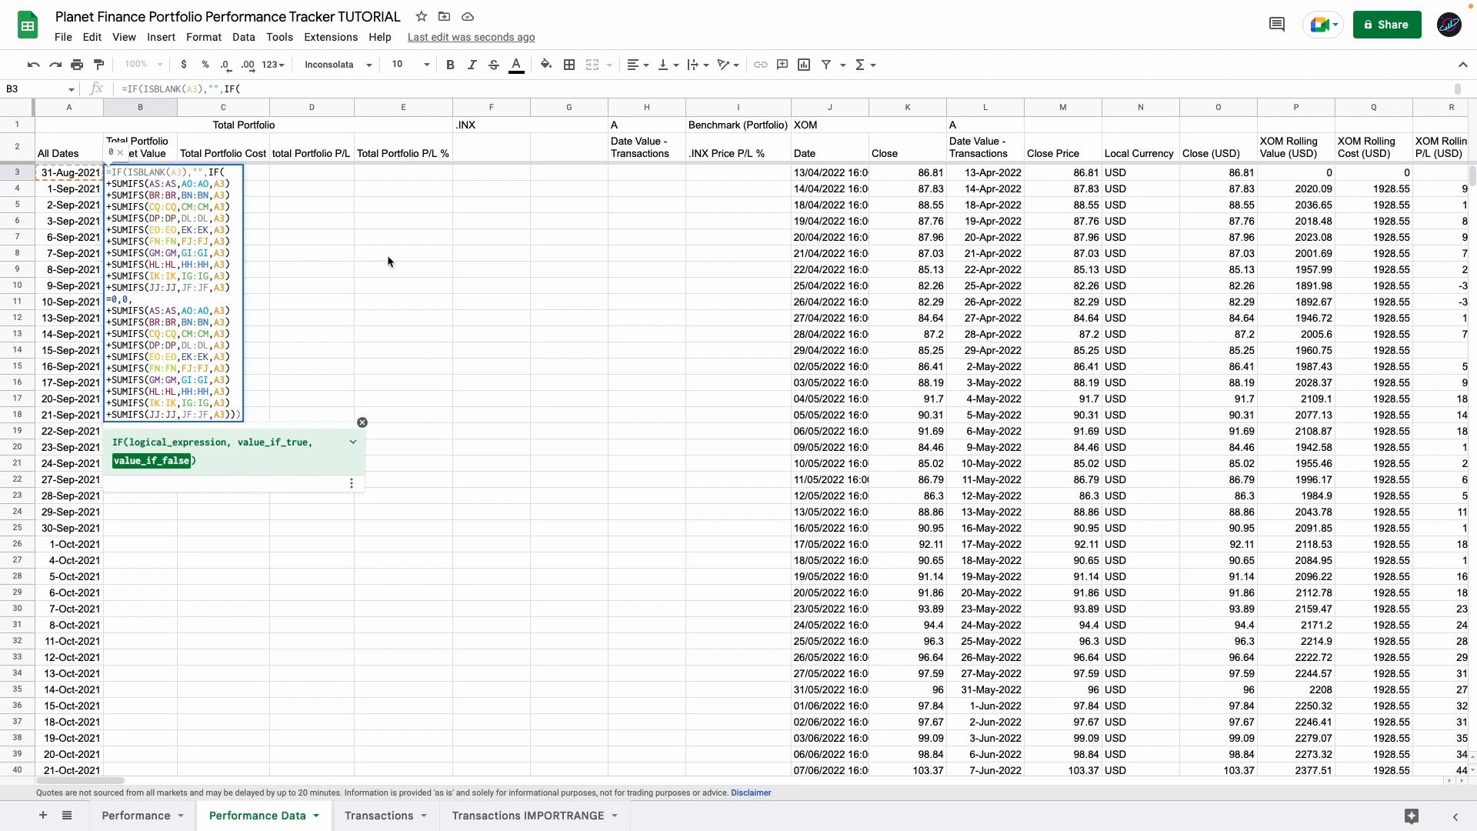
- Compare the SUMIFS ranges in the B3 formula with the rolling value and date value columns of the AAPL and KO blocks
{"action": "scroll", "coordinate": [560, 264], "scroll_direction": "right", "scroll_amount": 10}
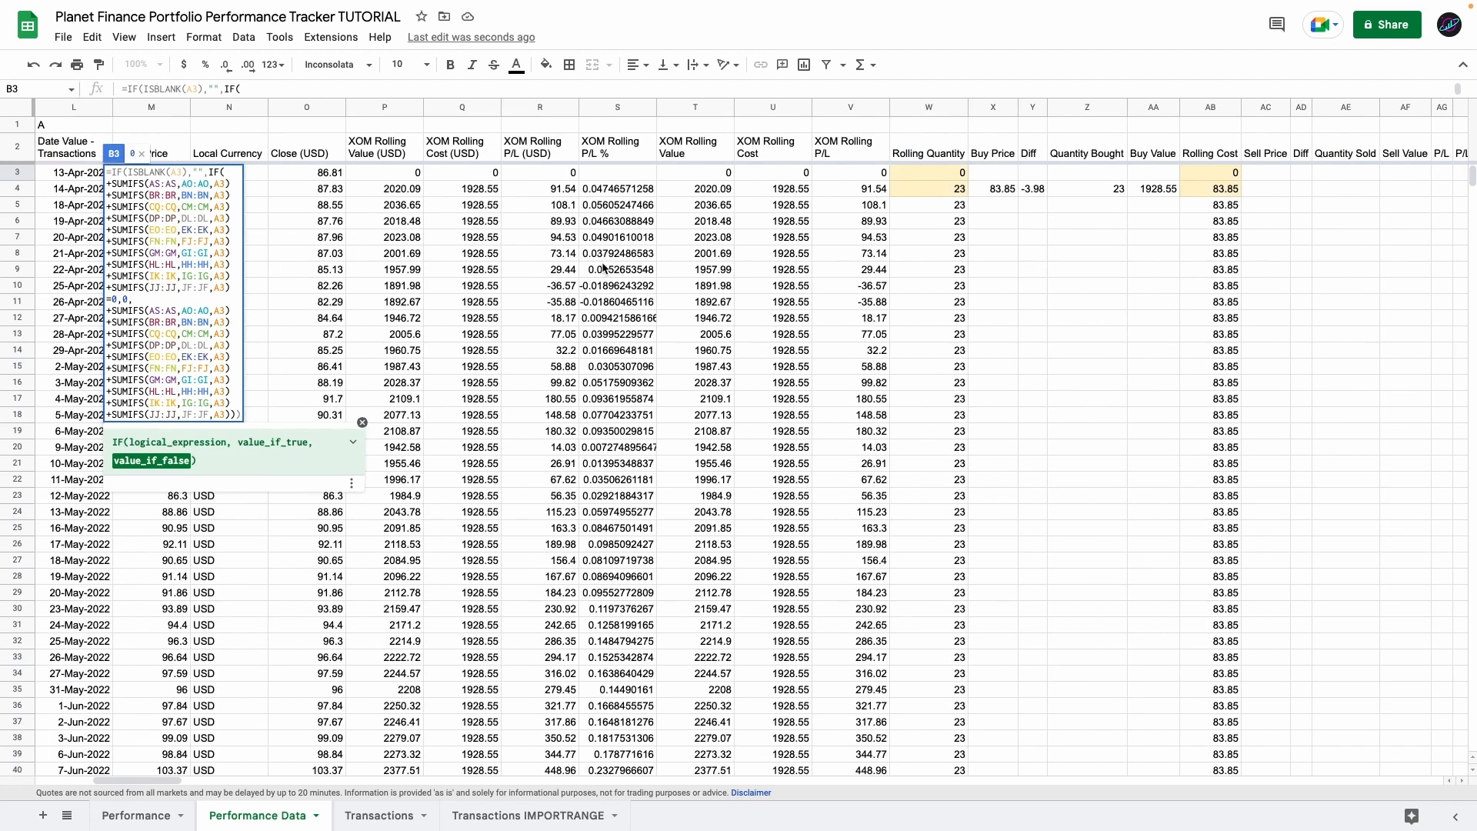
{"action": "scroll", "coordinate": [601, 267], "scroll_direction": "right", "scroll_amount": 10}
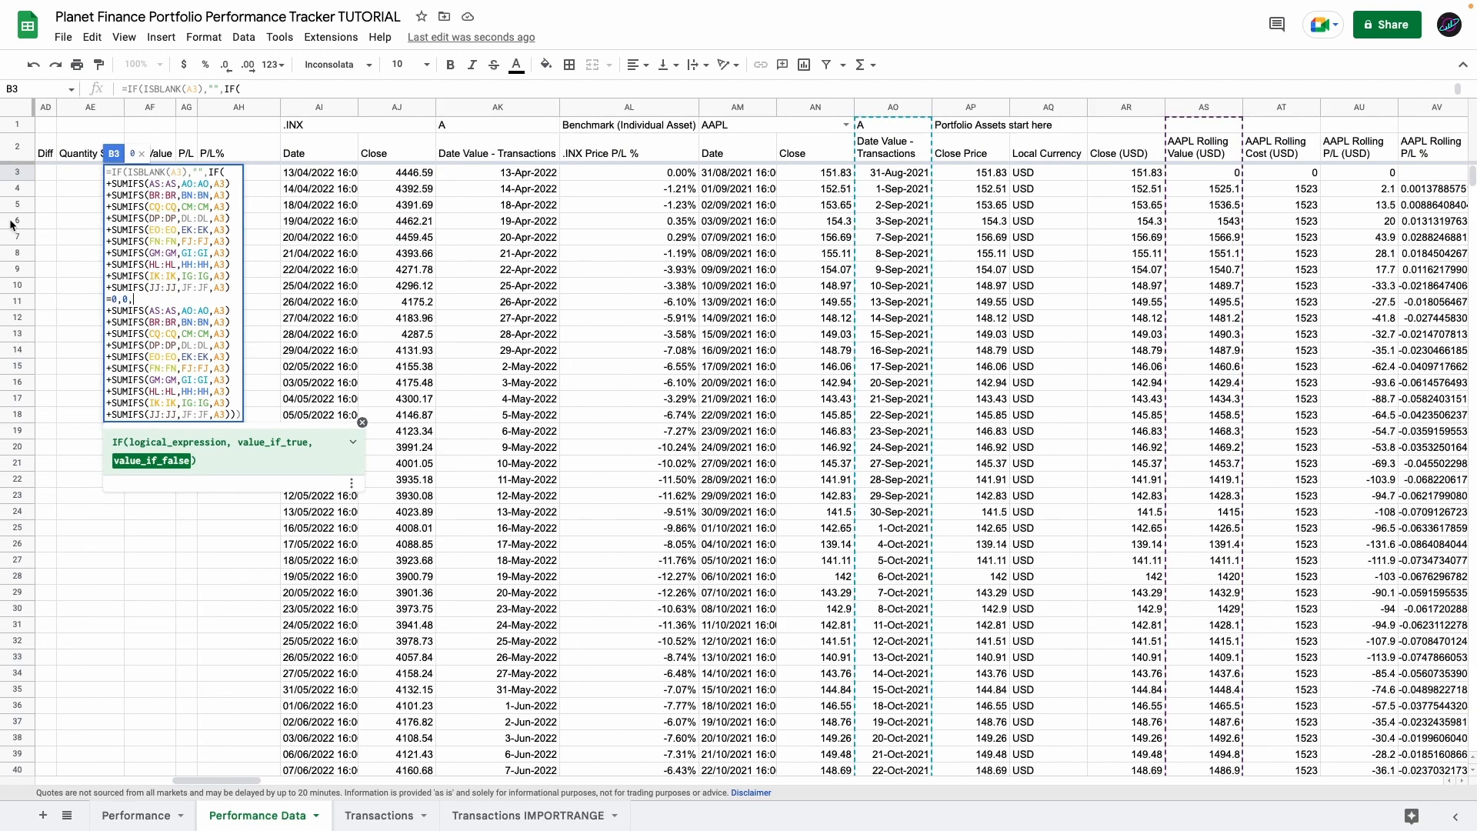
{"action": "left_click", "coordinate": [137, 184]}
{"action": "scroll", "coordinate": [902, 338], "scroll_direction": "right", "scroll_amount": 1}
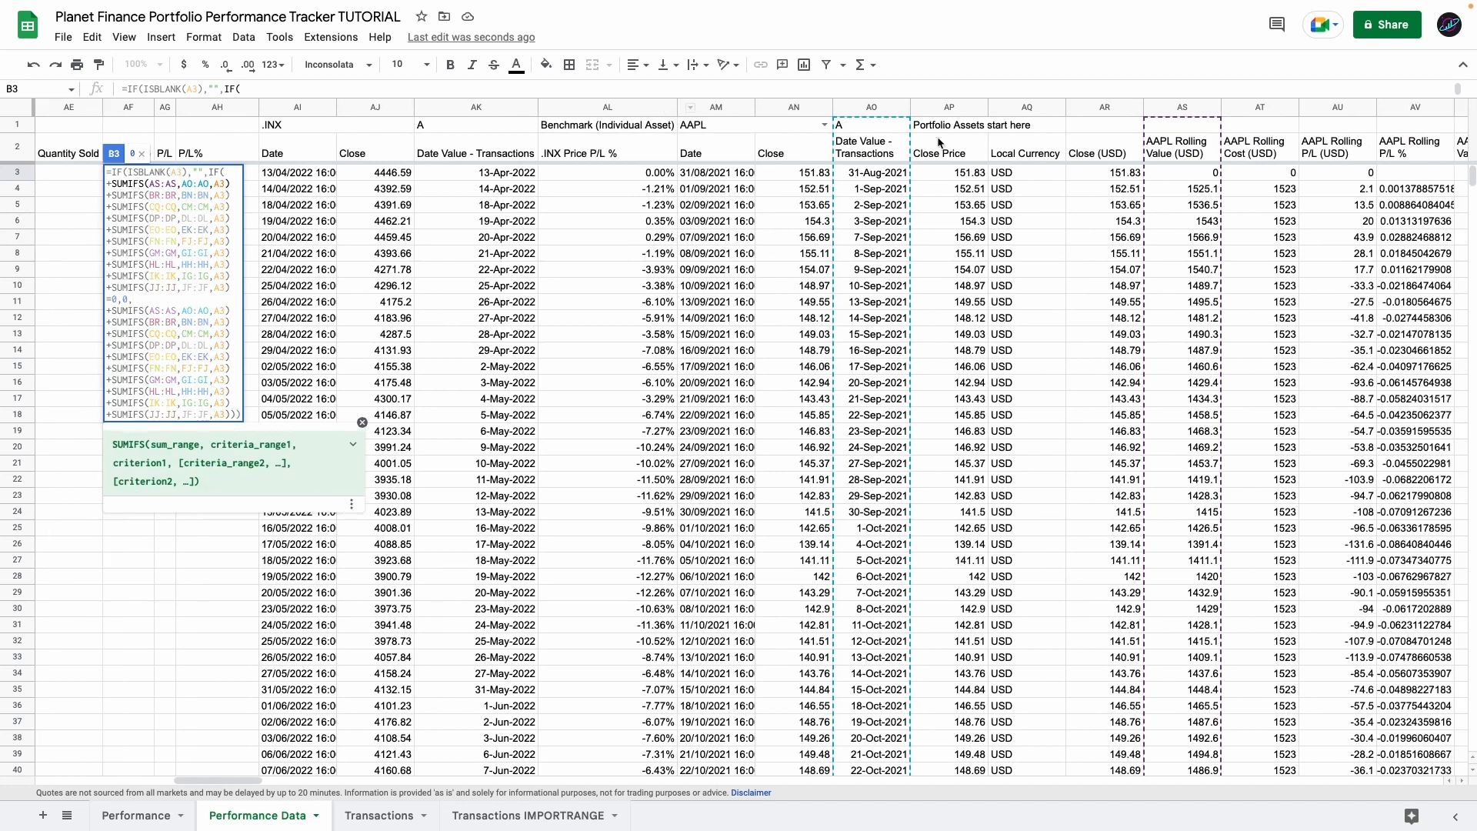
{"action": "scroll", "coordinate": [1194, 277], "scroll_direction": "right", "scroll_amount": 3}
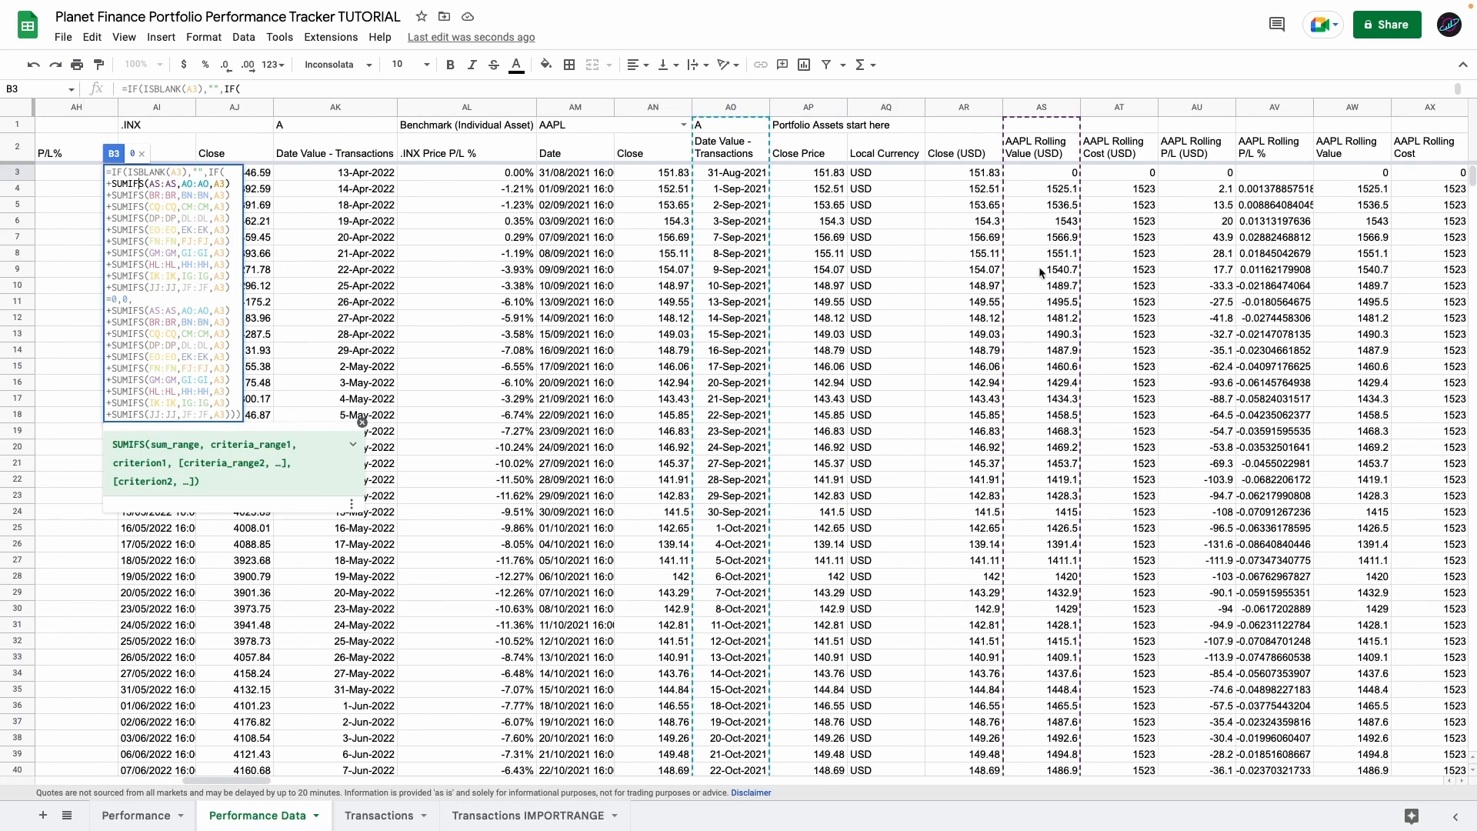
{"action": "scroll", "coordinate": [379, 181], "scroll_direction": "right", "scroll_amount": 5}
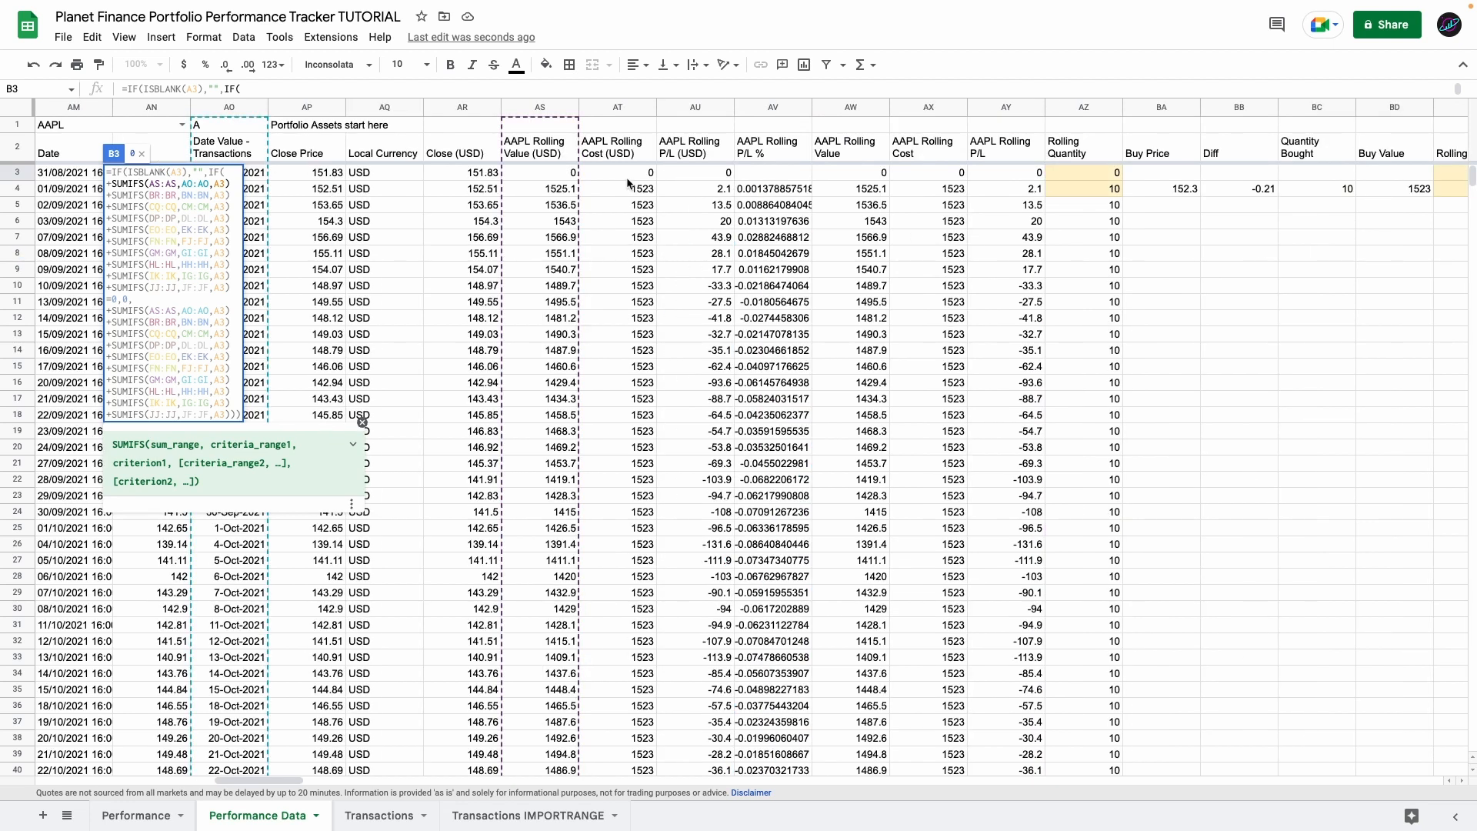
{"action": "scroll", "coordinate": [642, 196], "scroll_direction": "right", "scroll_amount": 2}
{"action": "scroll", "coordinate": [661, 204], "scroll_direction": "right", "scroll_amount": 10}
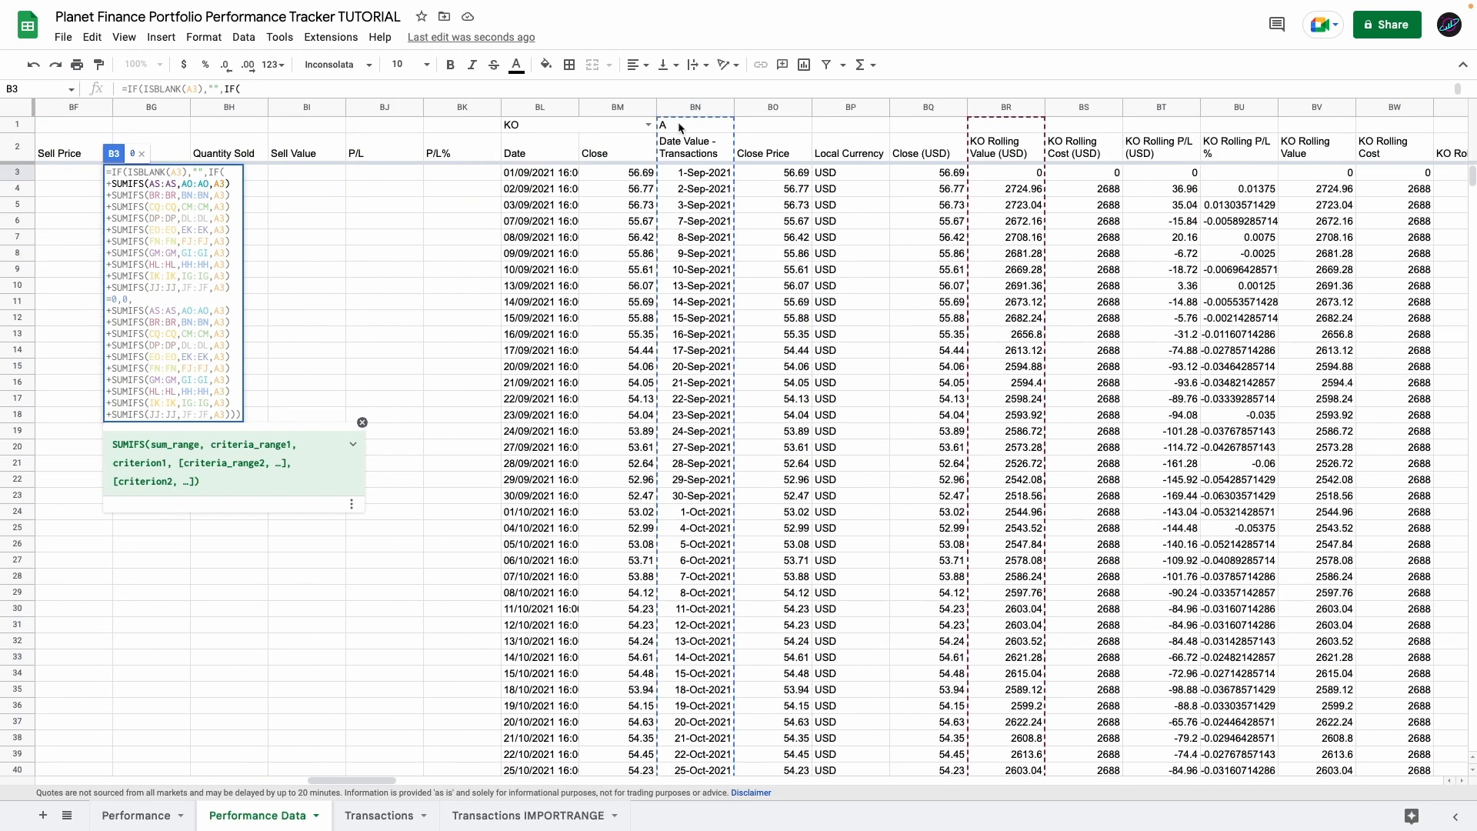
{"action": "left_click", "coordinate": [184, 196]}
{"action": "left_click", "coordinate": [168, 206]}
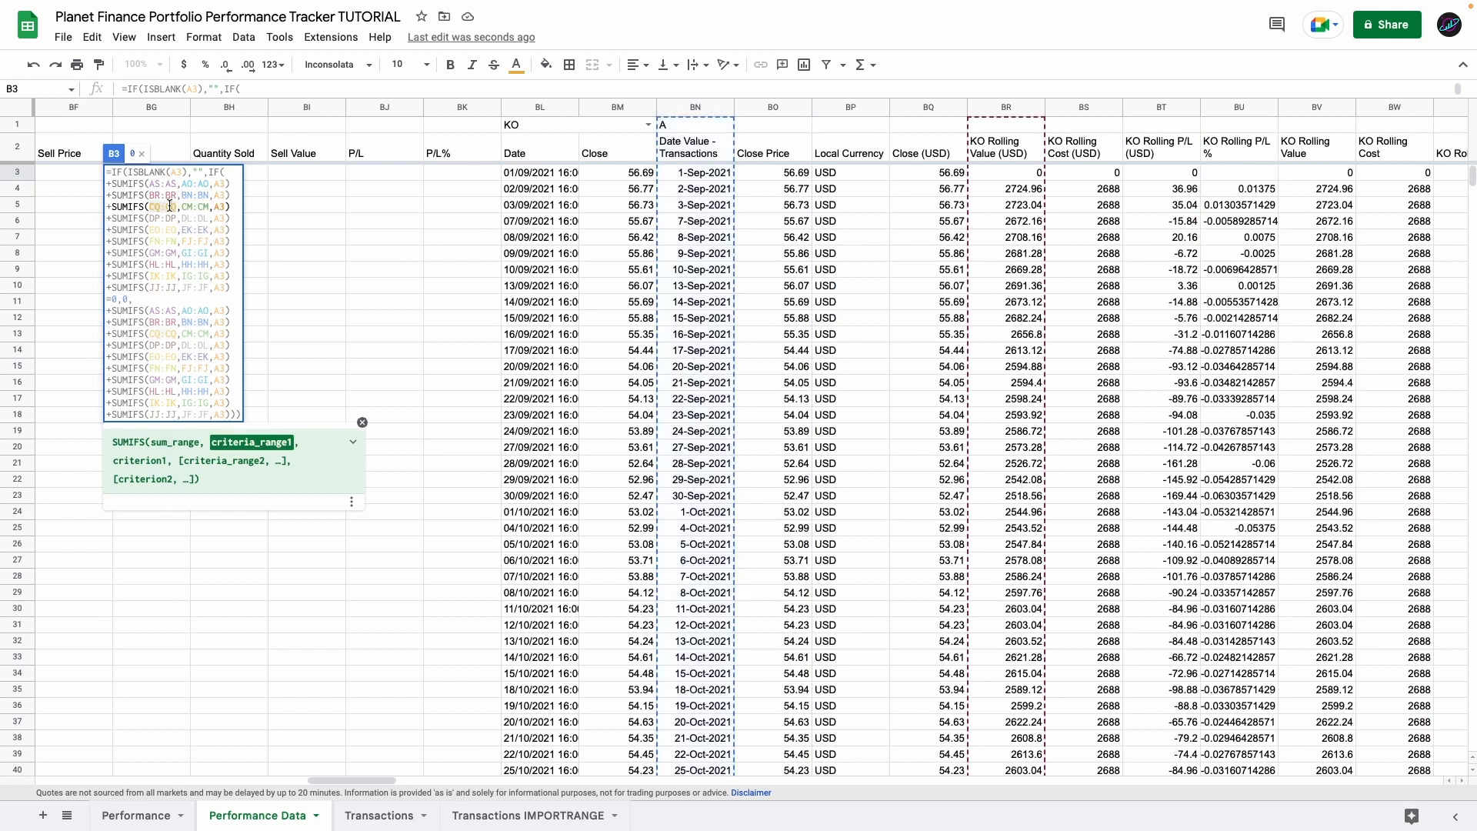
{"action": "left_click", "coordinate": [156, 219]}
{"action": "left_click", "coordinate": [157, 229]}
{"action": "left_click", "coordinate": [146, 286]}
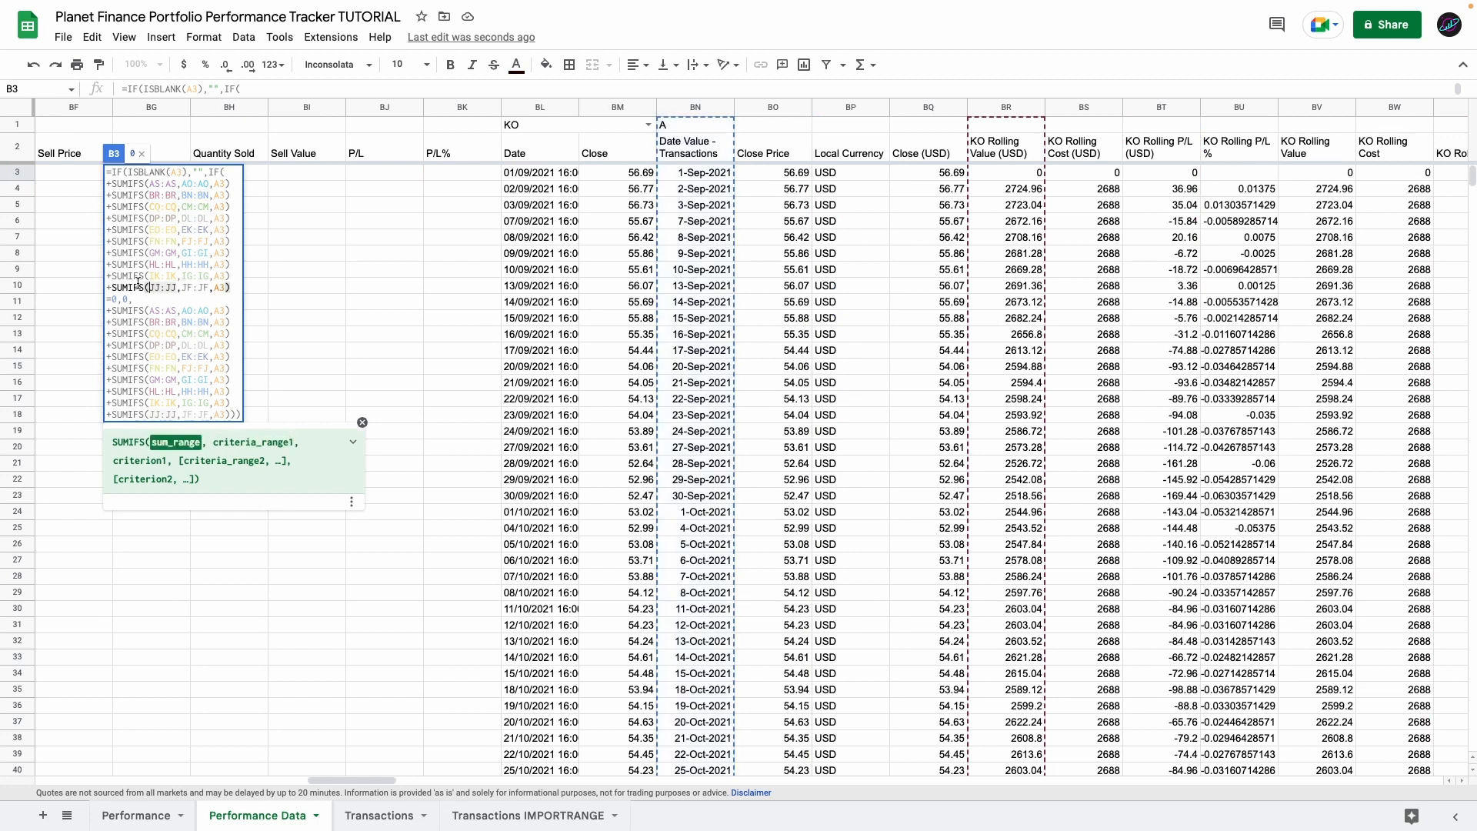
{"action": "left_click", "coordinate": [154, 287]}
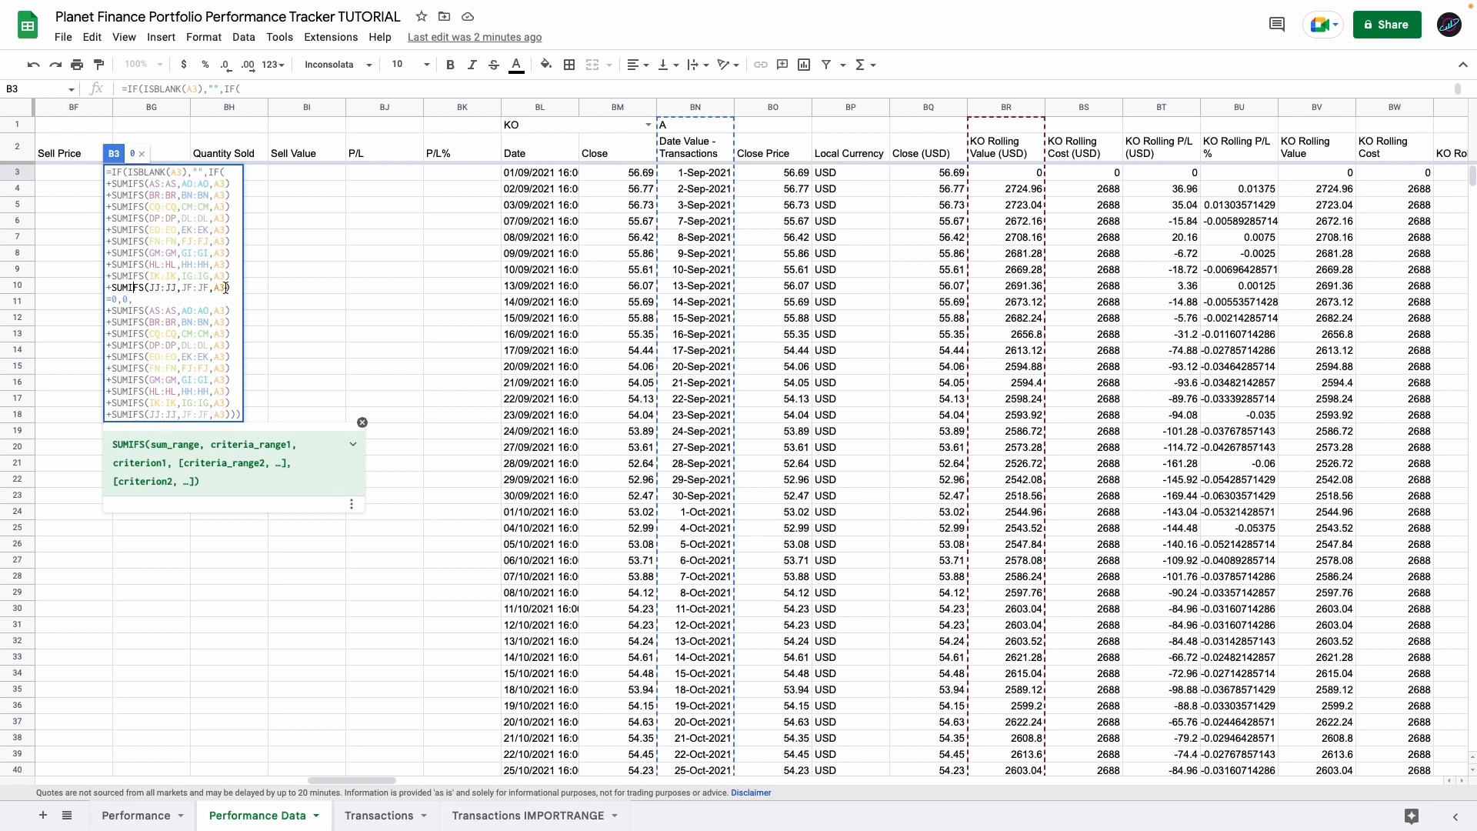
{"action": "left_click", "coordinate": [151, 287]}
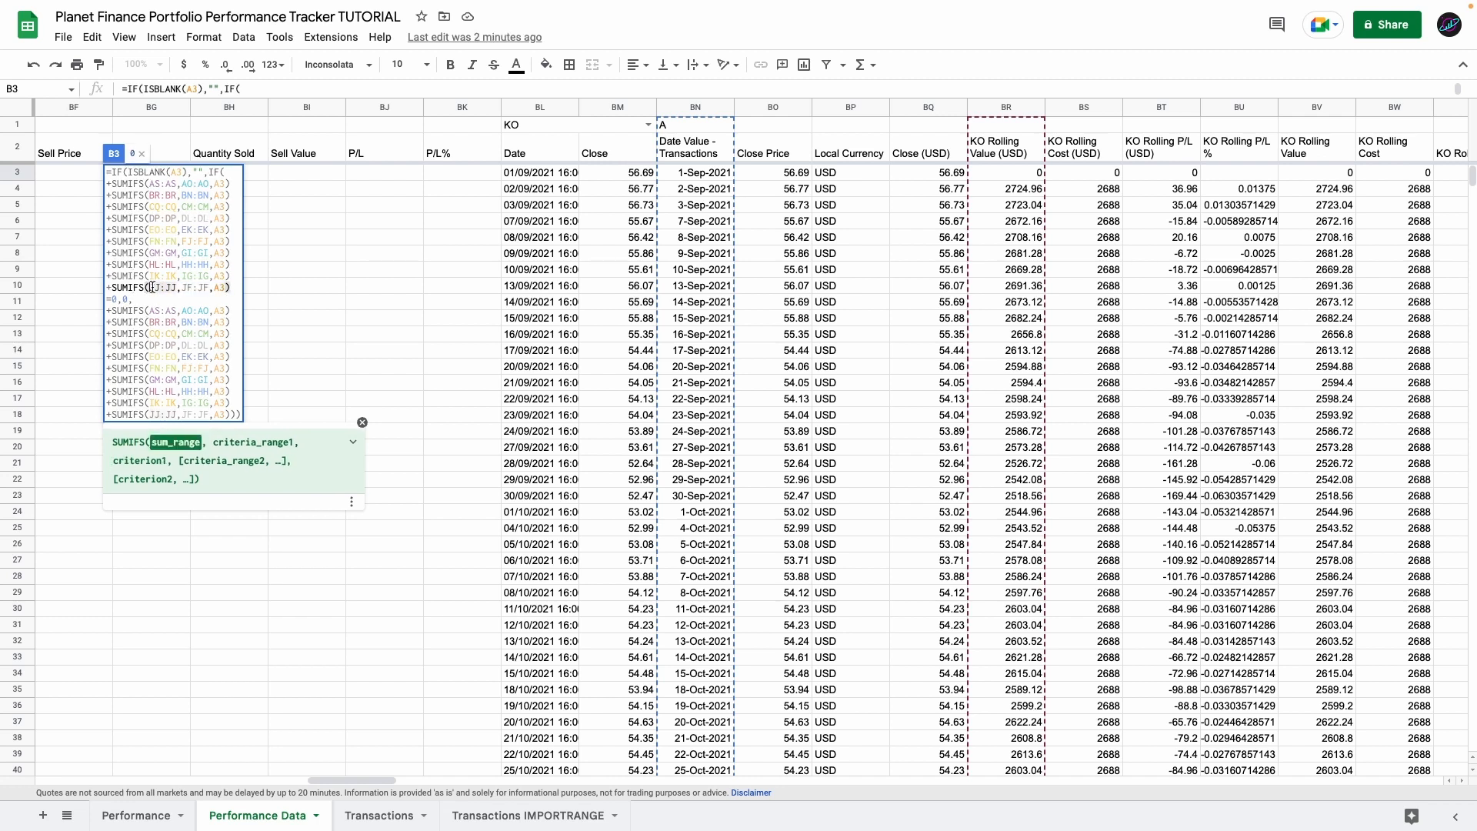
{"action": "left_click", "coordinate": [232, 287]}
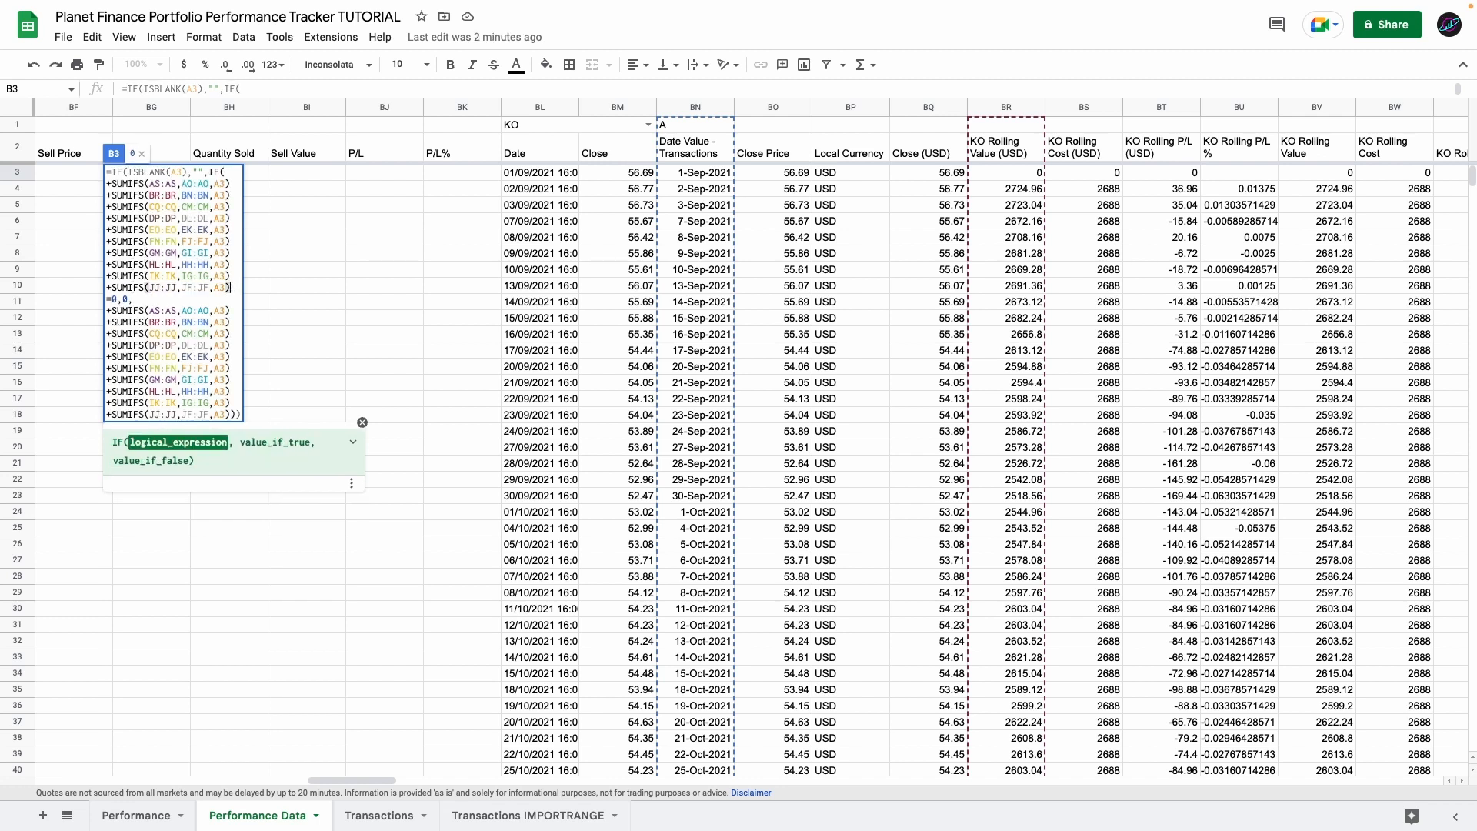
{"action": "key", "text": "alt+Return"}
{"action": "key", "text": "alt+Return"}
{"action": "key", "text": "alt+Return"}
{"action": "key", "text": "alt+Return"}
{"action": "key", "text": "alt+Return"}
{"action": "key", "text": "ctrl+z"}
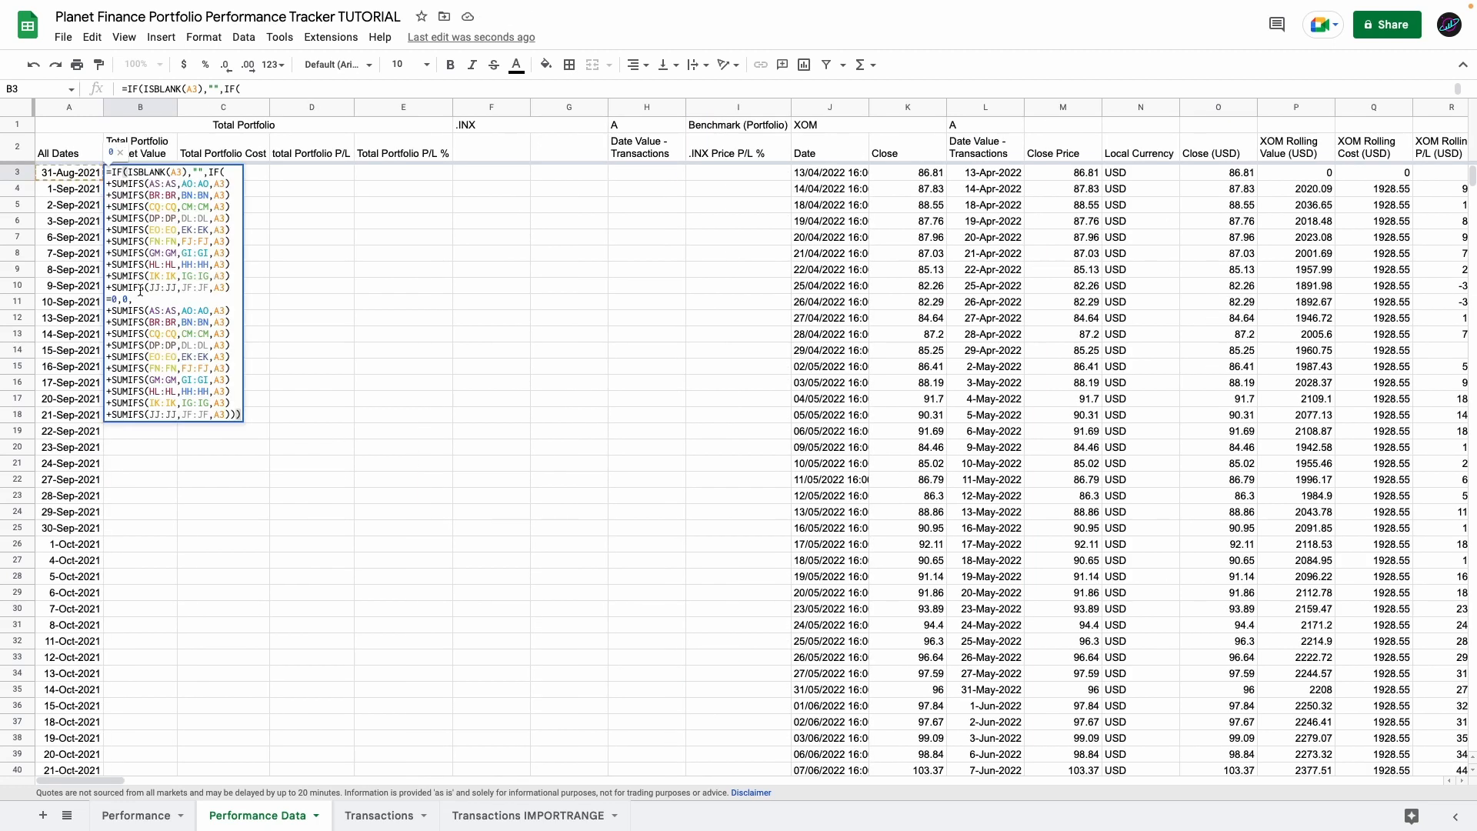
- Enter in B4 the same market value formula for A4, falling back to B3 for a zero sum, and fill it down to B1000
{"action": "left_click", "coordinate": [132, 299]}
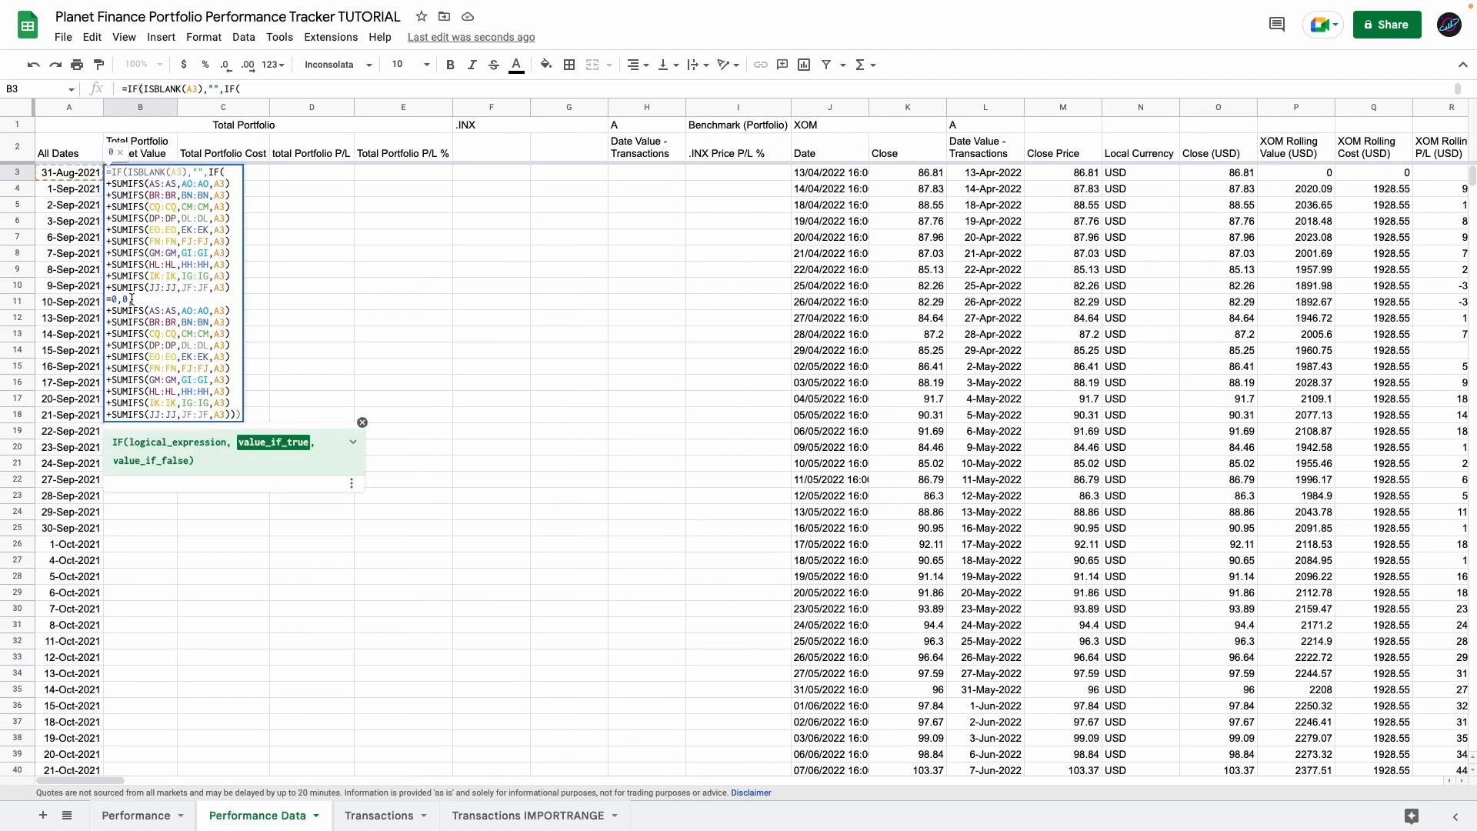
{"action": "key", "text": "Return"}
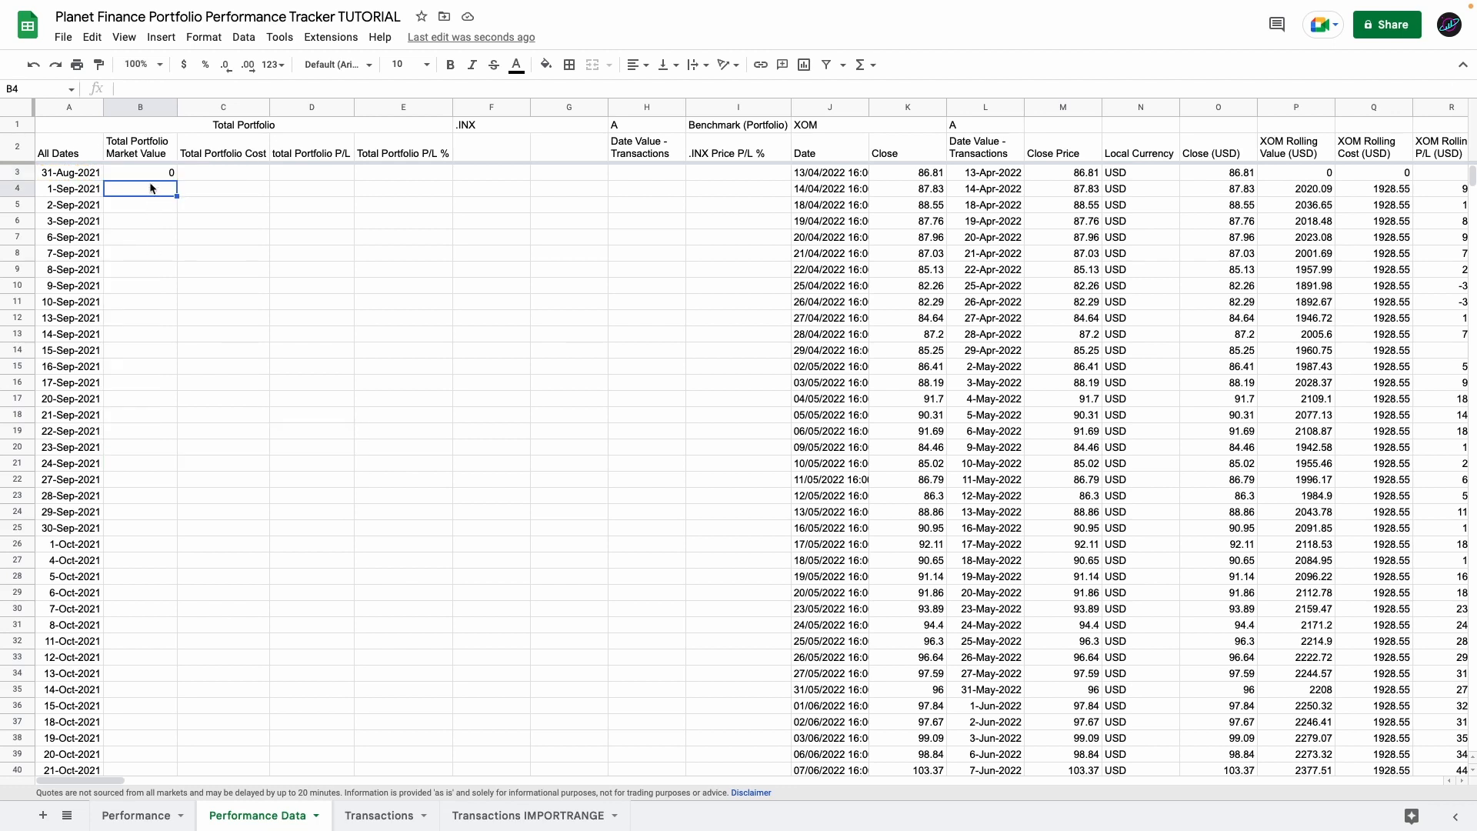
{"action": "left_click_drag", "start_coordinate": [156, 175], "coordinate": [154, 190]}
{"action": "key", "text": "ctrl+d"}
{"action": "double_click", "coordinate": [140, 189]}
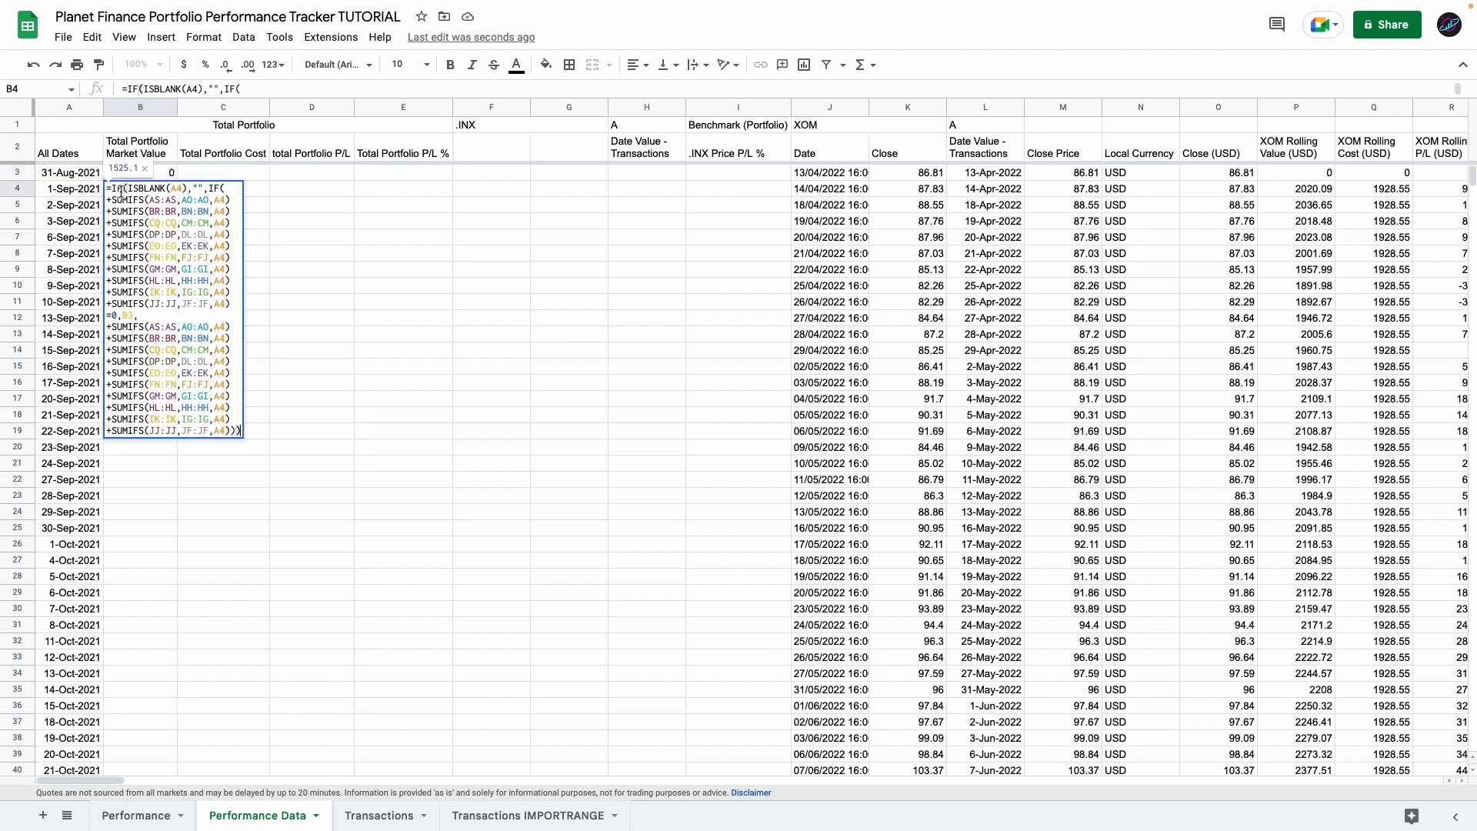
{"action": "key", "text": "Escape"}
{"action": "key", "text": "ctrl+Down"}
{"action": "key", "text": "ctrl+shift+Up"}
{"action": "key", "text": "ctrl+d"}
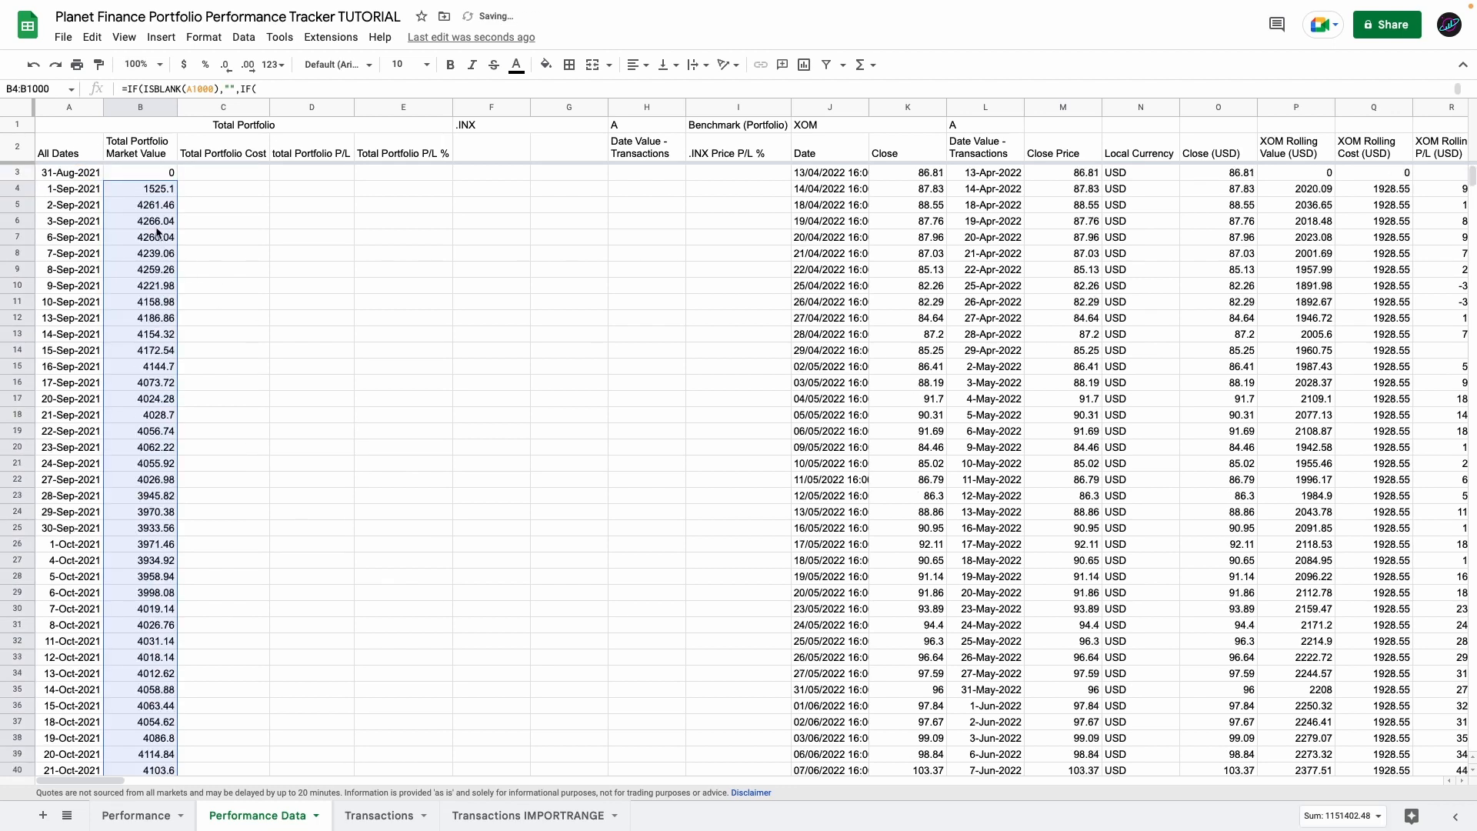
- Fill the Total Portfolio Cost, P/L and P/L % columns, using =IF(ISBLANK(A3),"",IFERROR(B3/C3-1,"")) in E3
{"action": "left_click", "coordinate": [157, 191]}
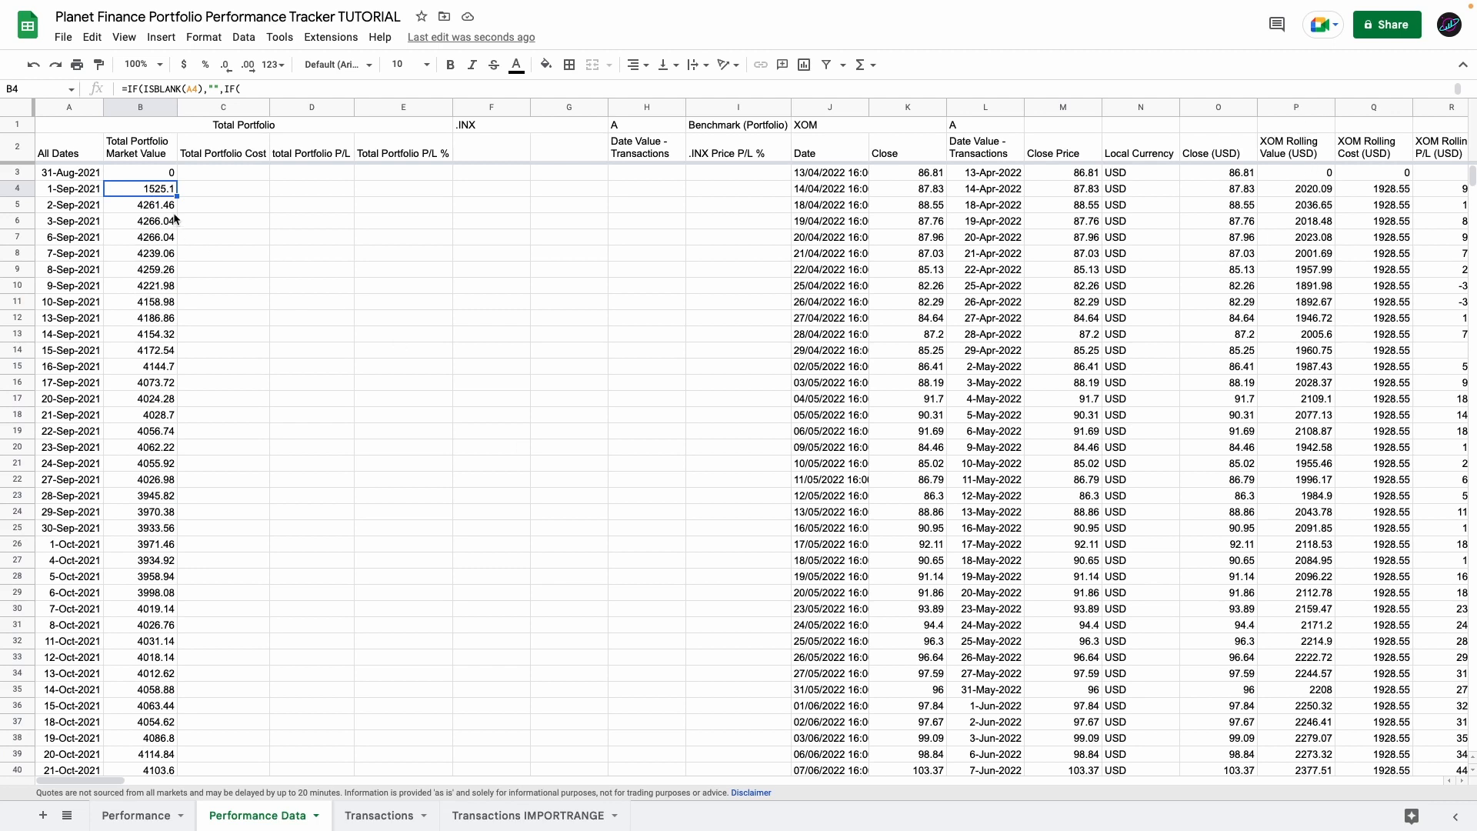
{"action": "left_click", "coordinate": [144, 254]}
{"action": "left_click", "coordinate": [128, 390]}
{"action": "scroll", "coordinate": [130, 430], "scroll_direction": "down", "scroll_amount": 2}
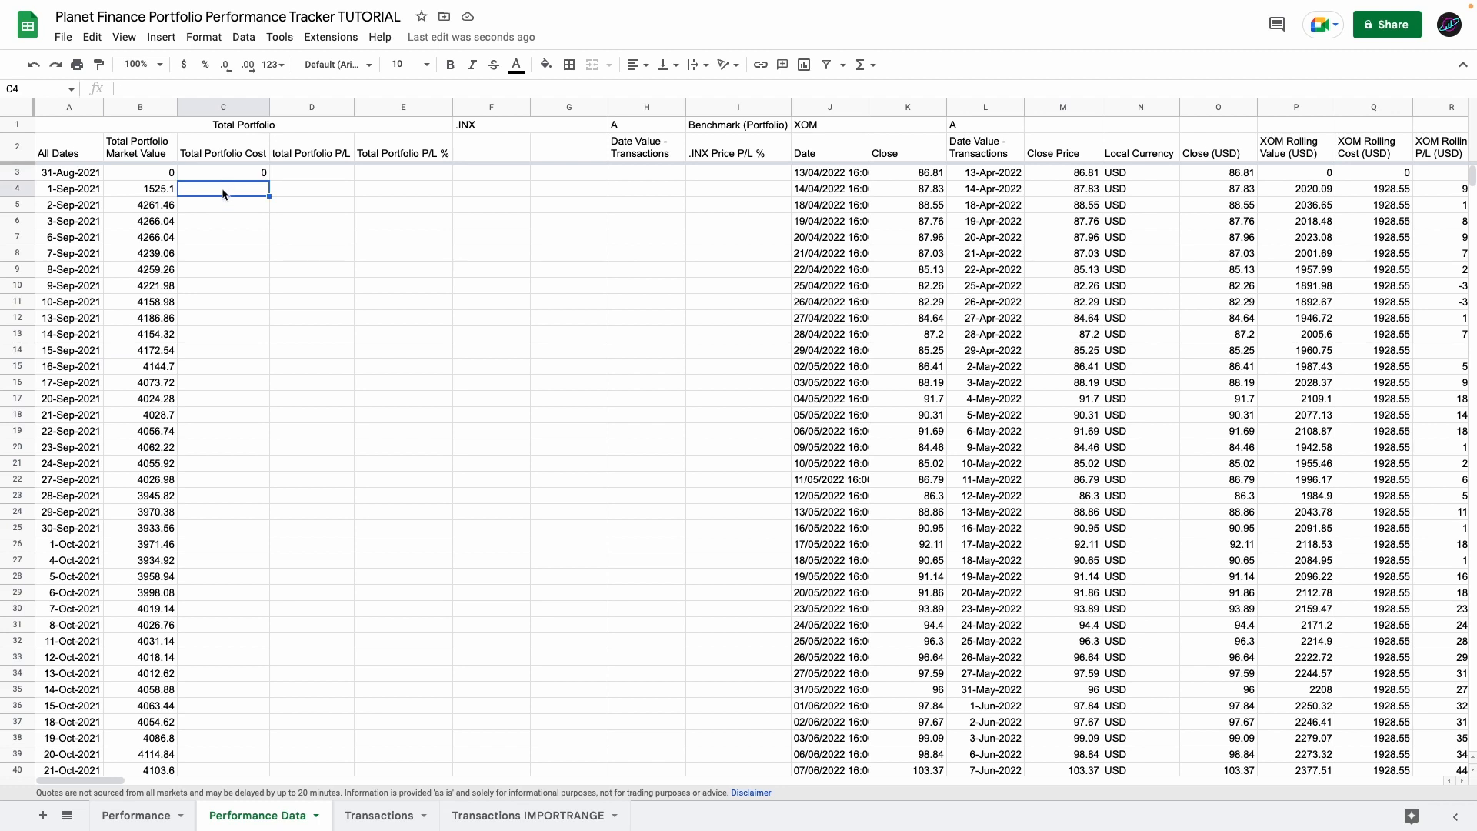
{"action": "left_click", "coordinate": [206, 193]}
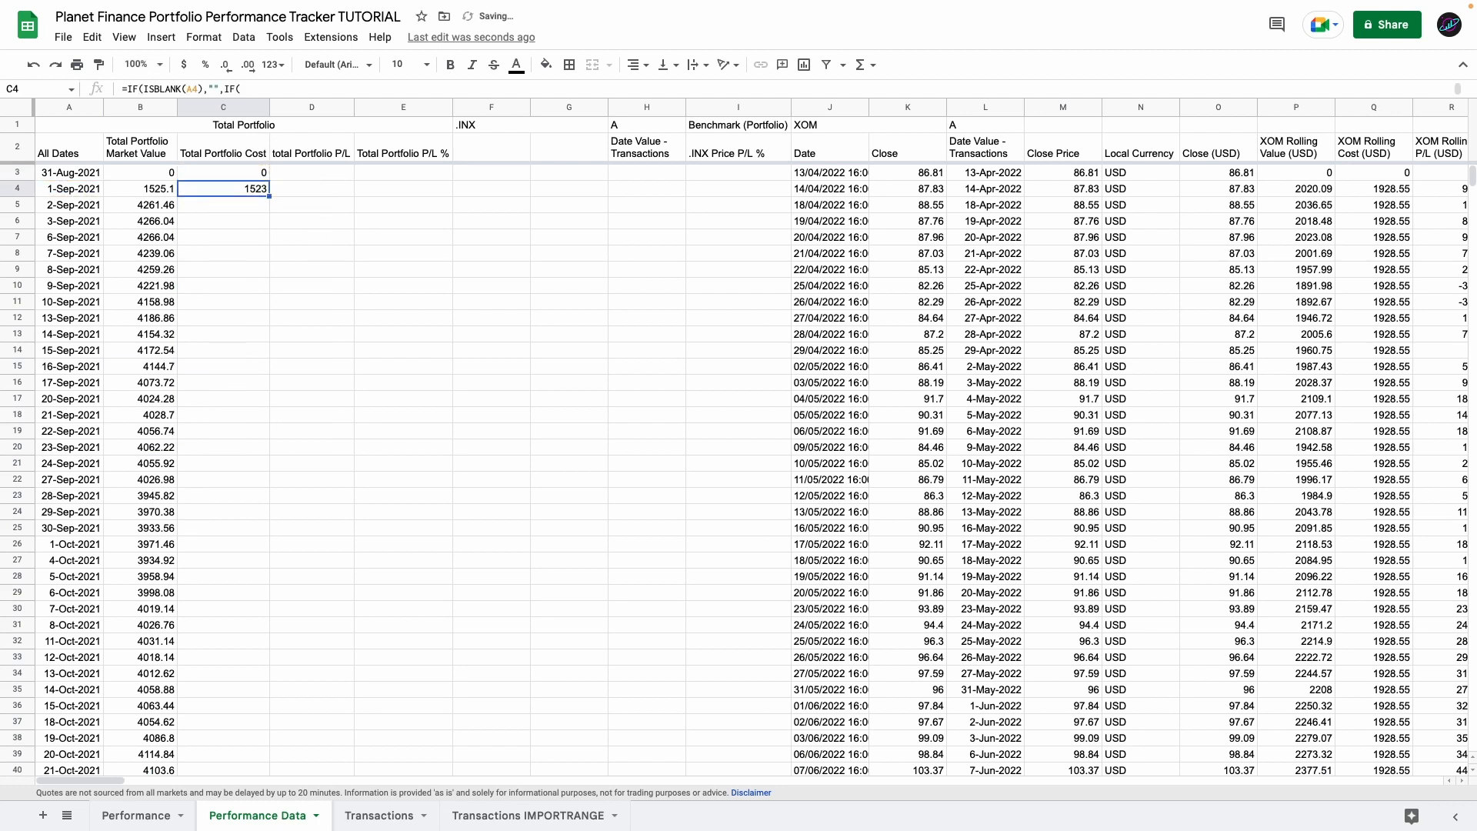
{"action": "key", "text": "super+c"}
{"action": "key", "text": "super+Down"}
{"action": "left_click", "coordinate": [292, 180]}
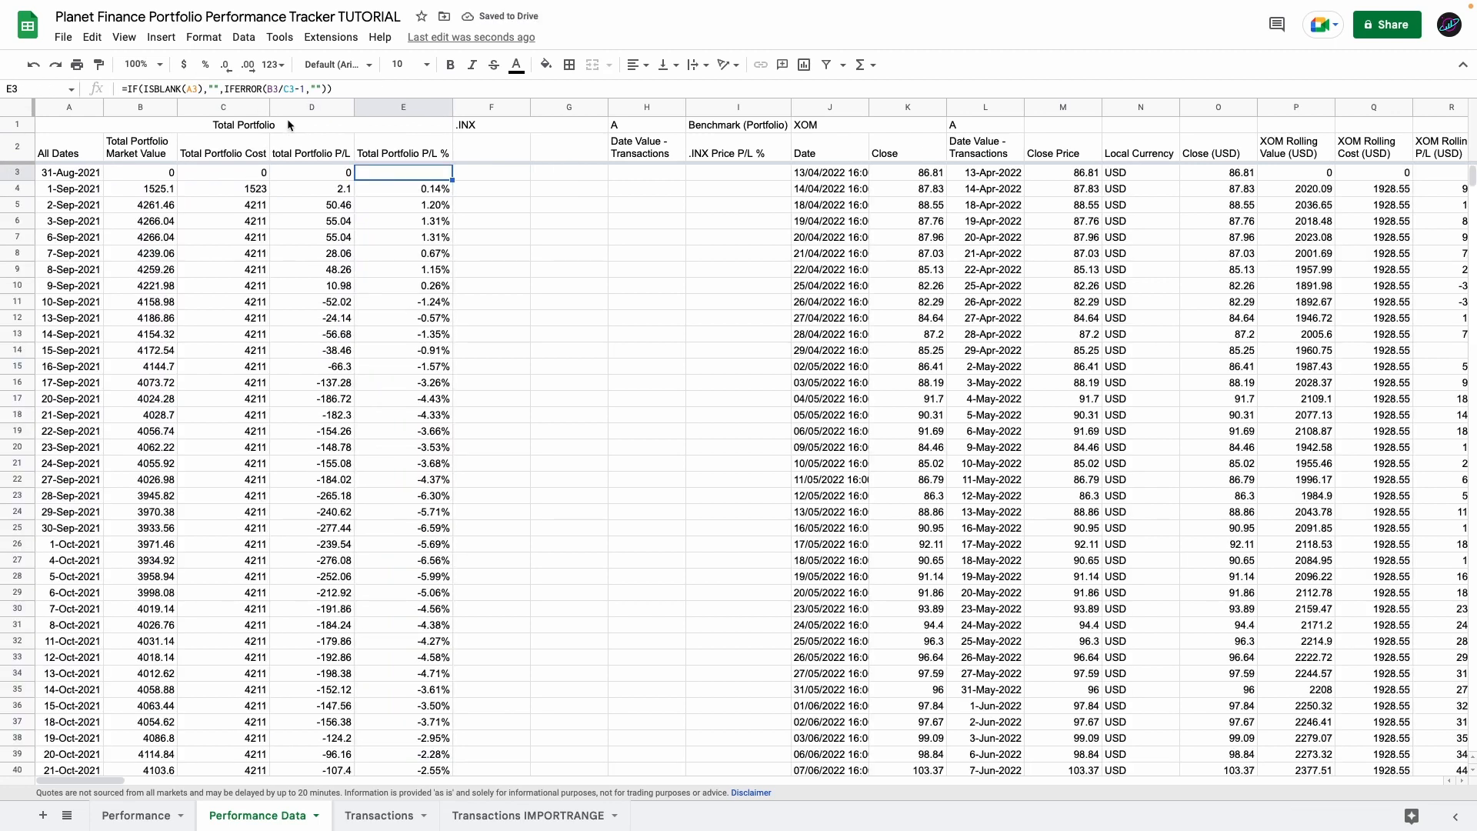
- Review the Total Portfolio market value, cost, P/L and P/L % columns, and the neighbouring .INX benchmark block
{"action": "left_click_drag", "start_coordinate": [298, 130], "coordinate": [318, 273]}
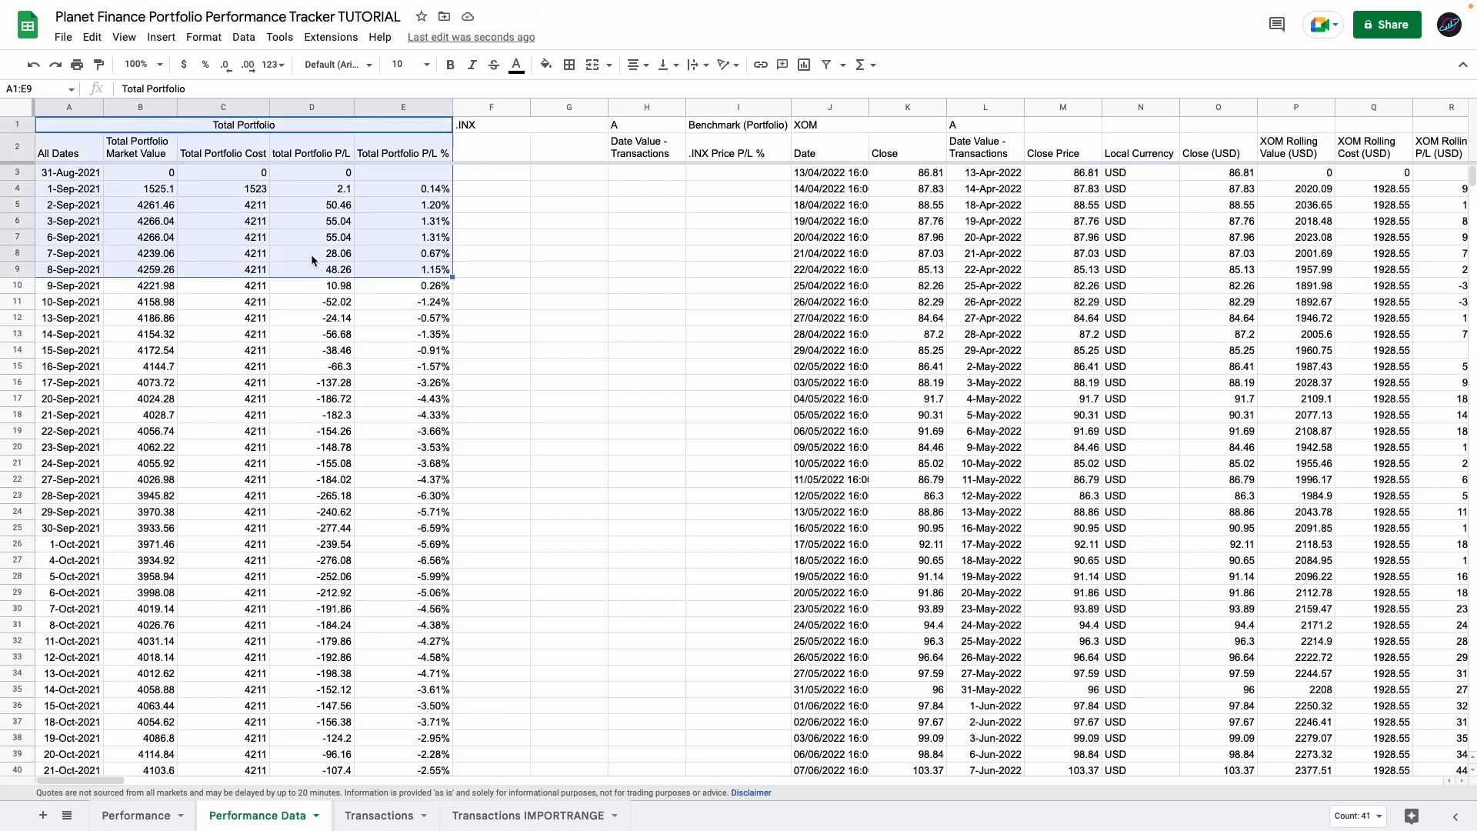
{"action": "left_click_drag", "start_coordinate": [162, 157], "coordinate": [153, 228]}
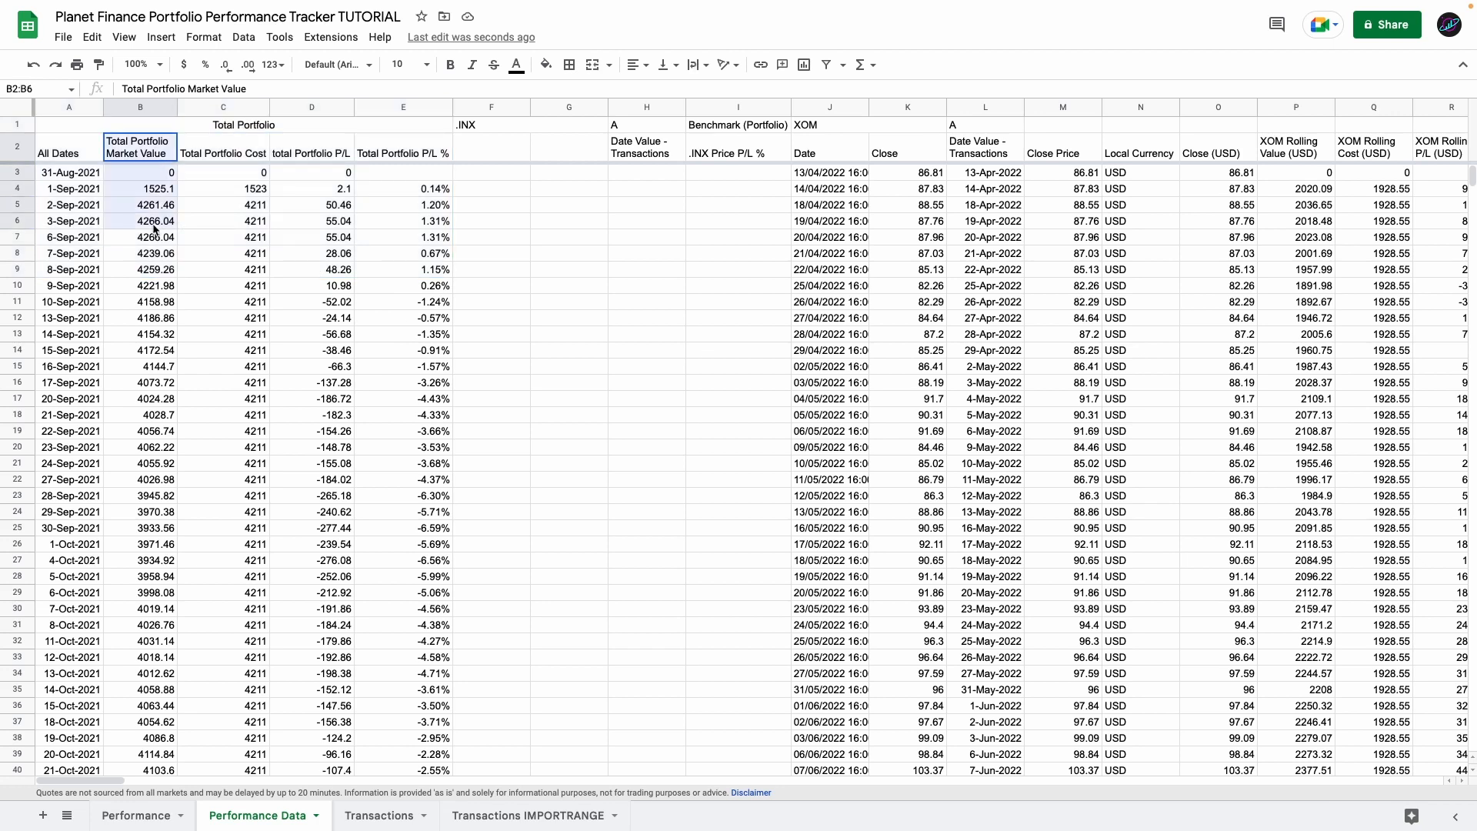
{"action": "left_click_drag", "start_coordinate": [223, 149], "coordinate": [218, 256]}
{"action": "left_click", "coordinate": [314, 152]}
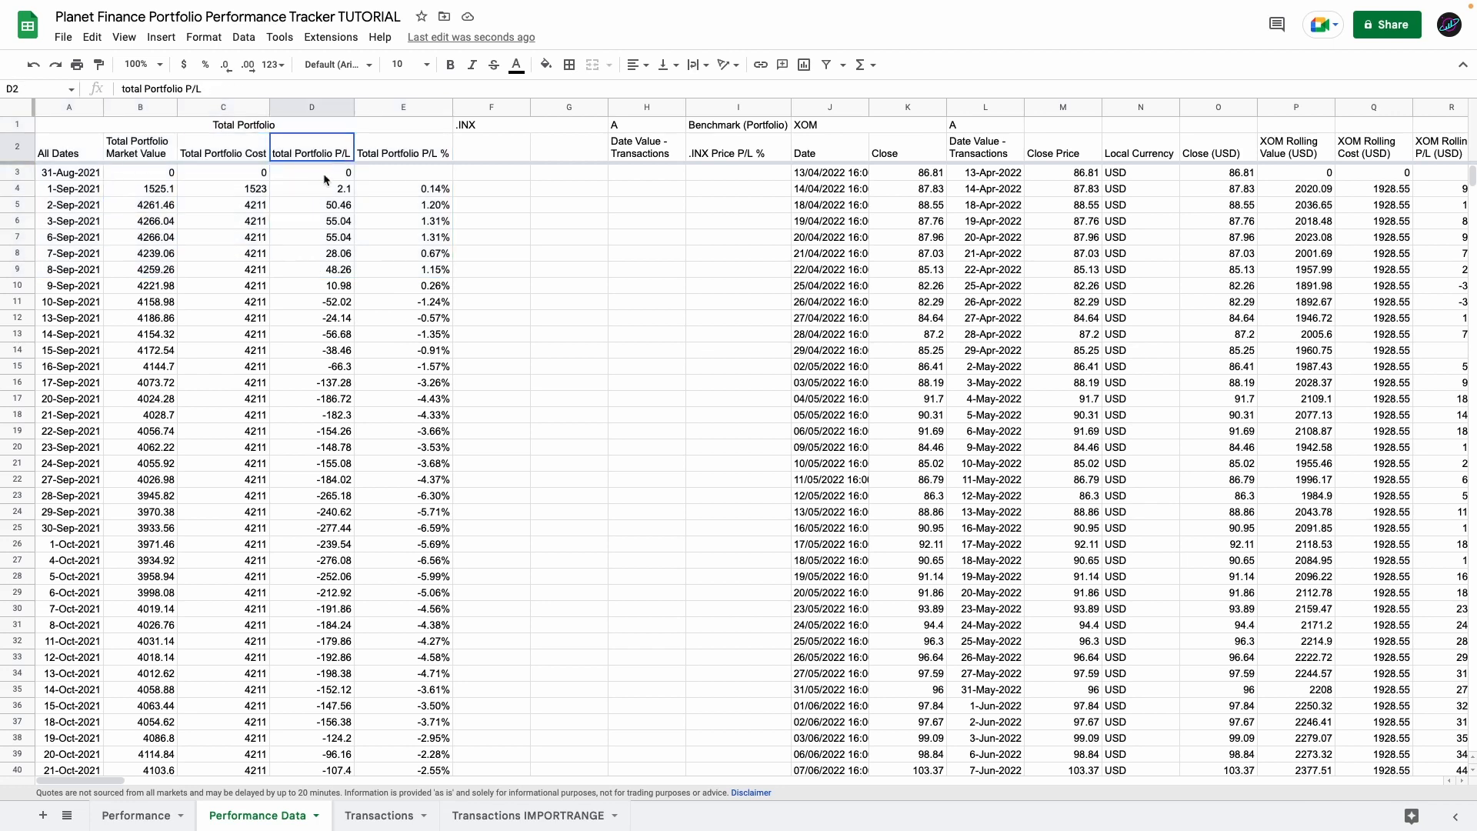
{"action": "left_click_drag", "start_coordinate": [324, 180], "coordinate": [338, 222]}
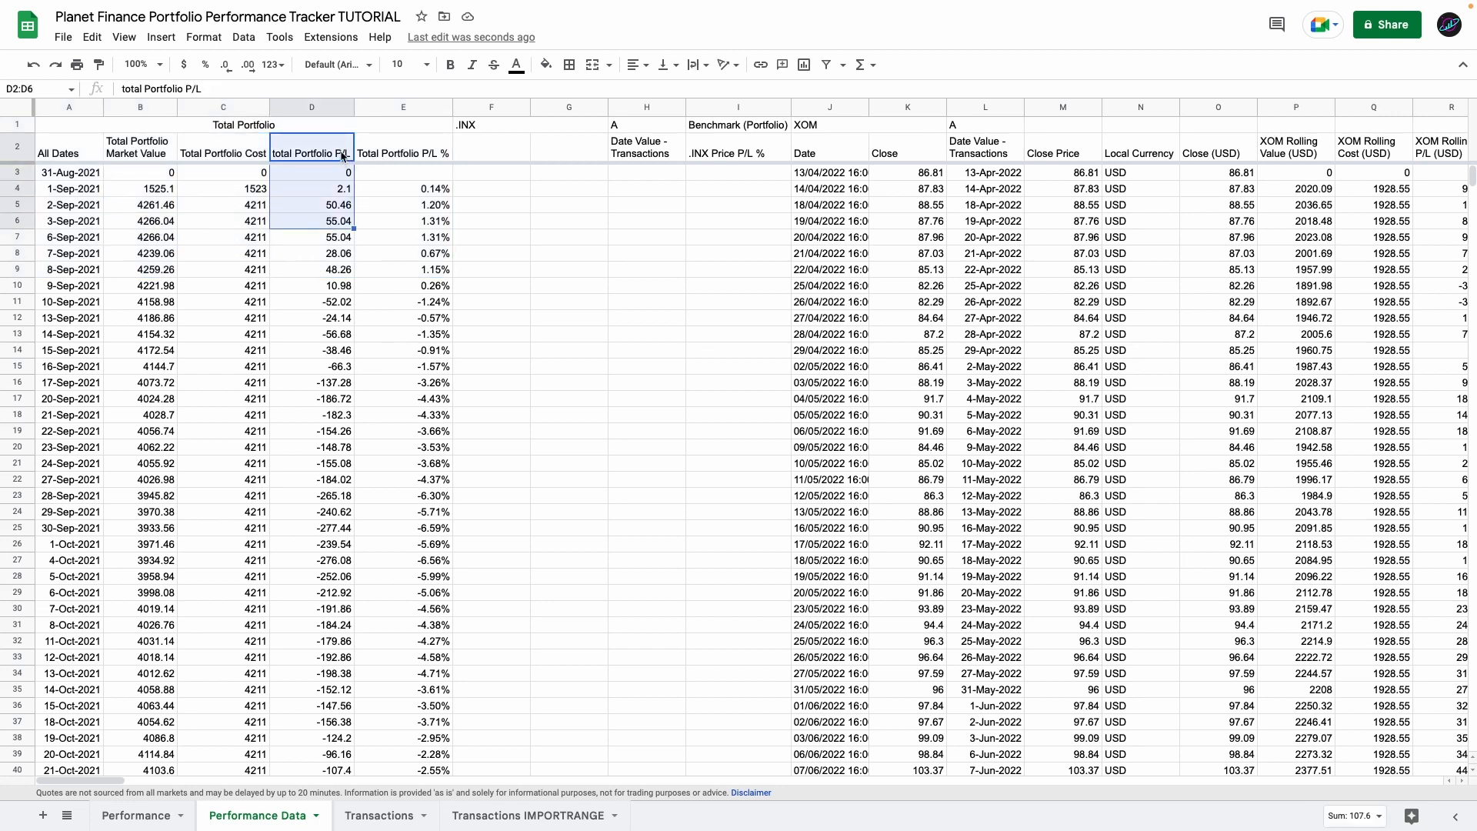
{"action": "left_click_drag", "start_coordinate": [441, 156], "coordinate": [426, 237]}
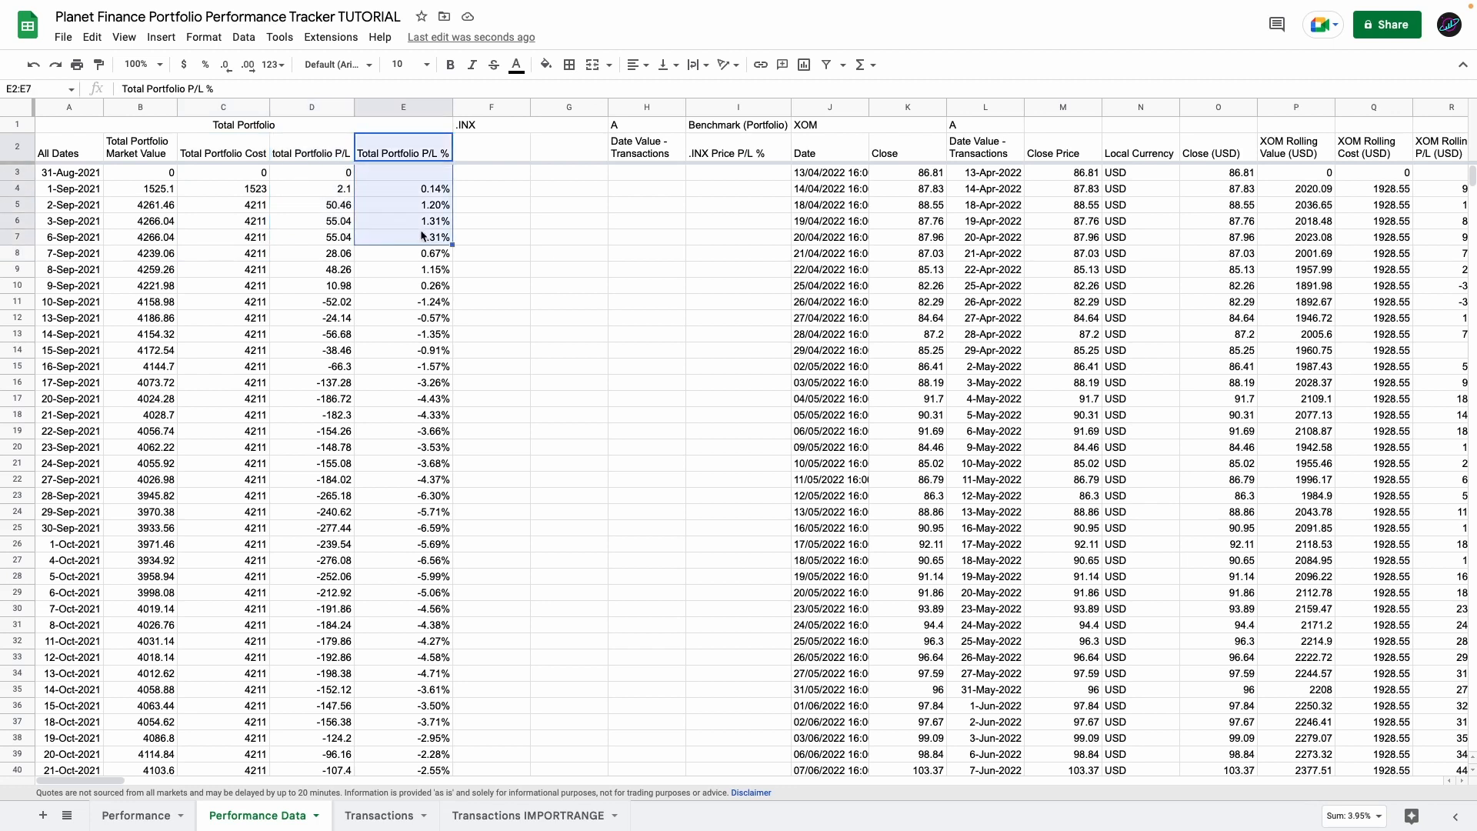
{"action": "left_click", "coordinate": [300, 126]}
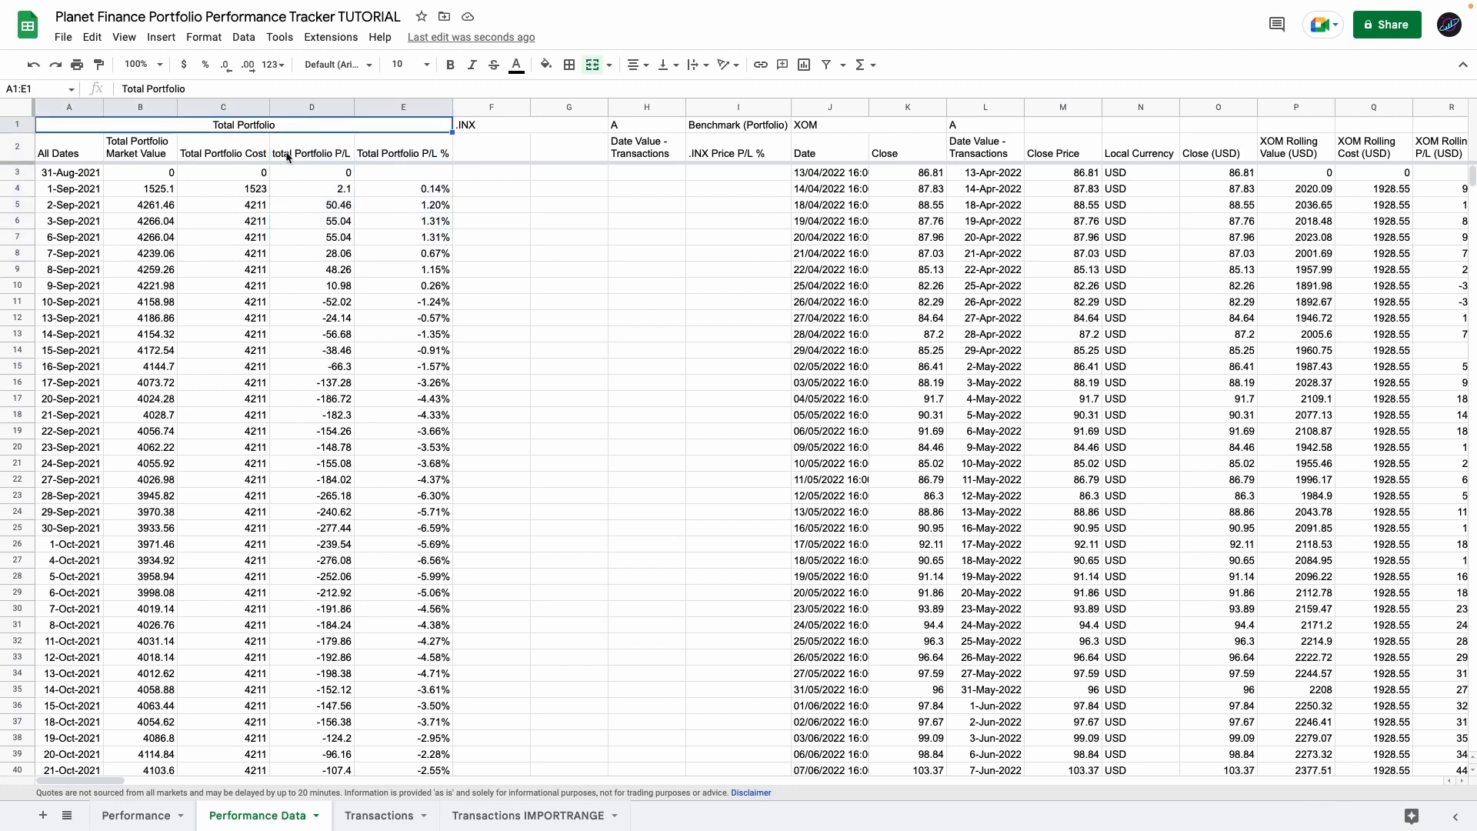
{"action": "scroll", "coordinate": [219, 363], "scroll_direction": "down", "scroll_amount": 3}
{"action": "scroll", "coordinate": [270, 361], "scroll_direction": "up", "scroll_amount": 3}
{"action": "left_click_drag", "start_coordinate": [500, 122], "coordinate": [727, 182]}
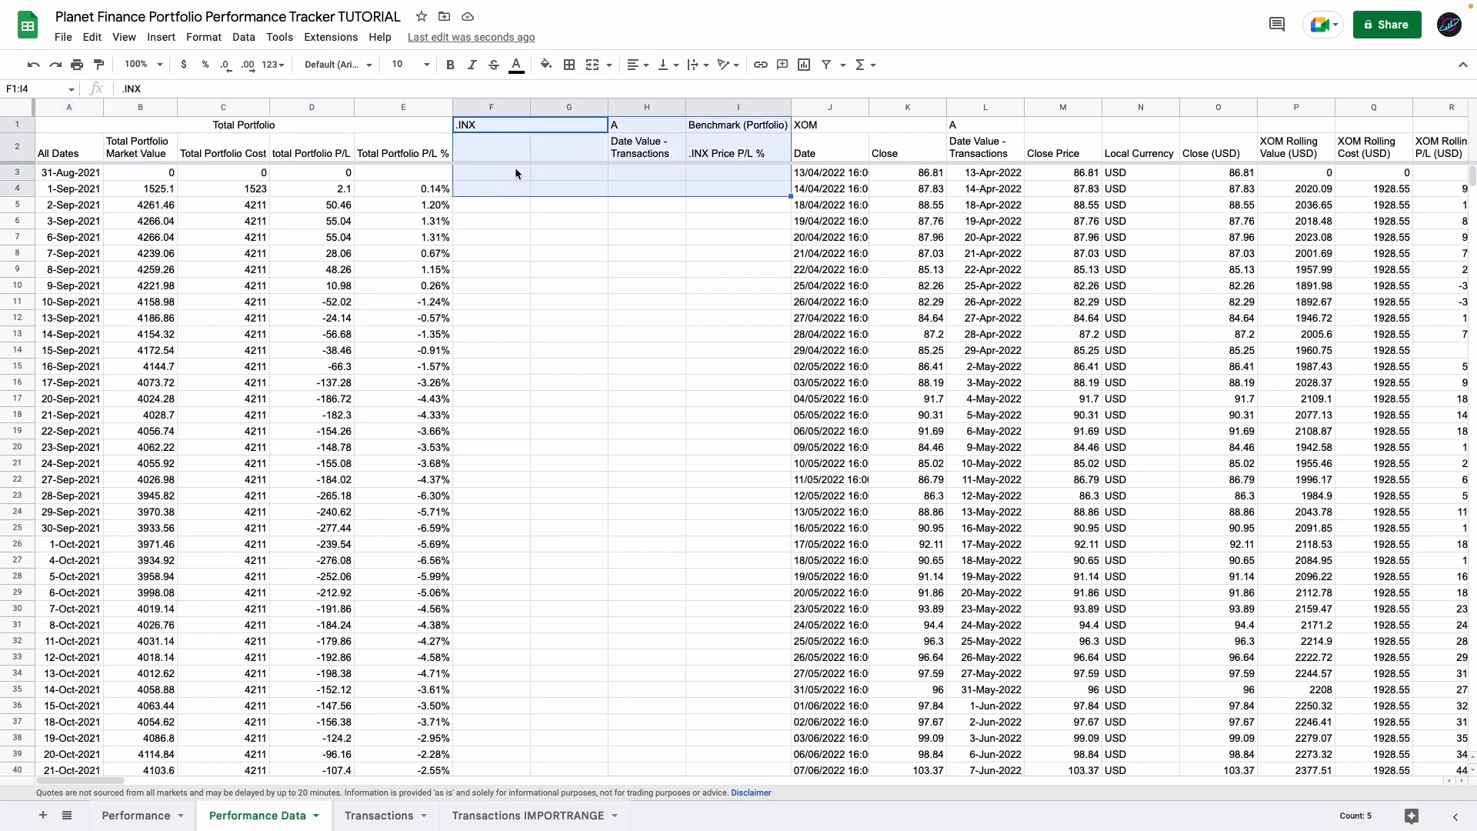
{"action": "left_click_drag", "start_coordinate": [217, 123], "coordinate": [247, 240]}
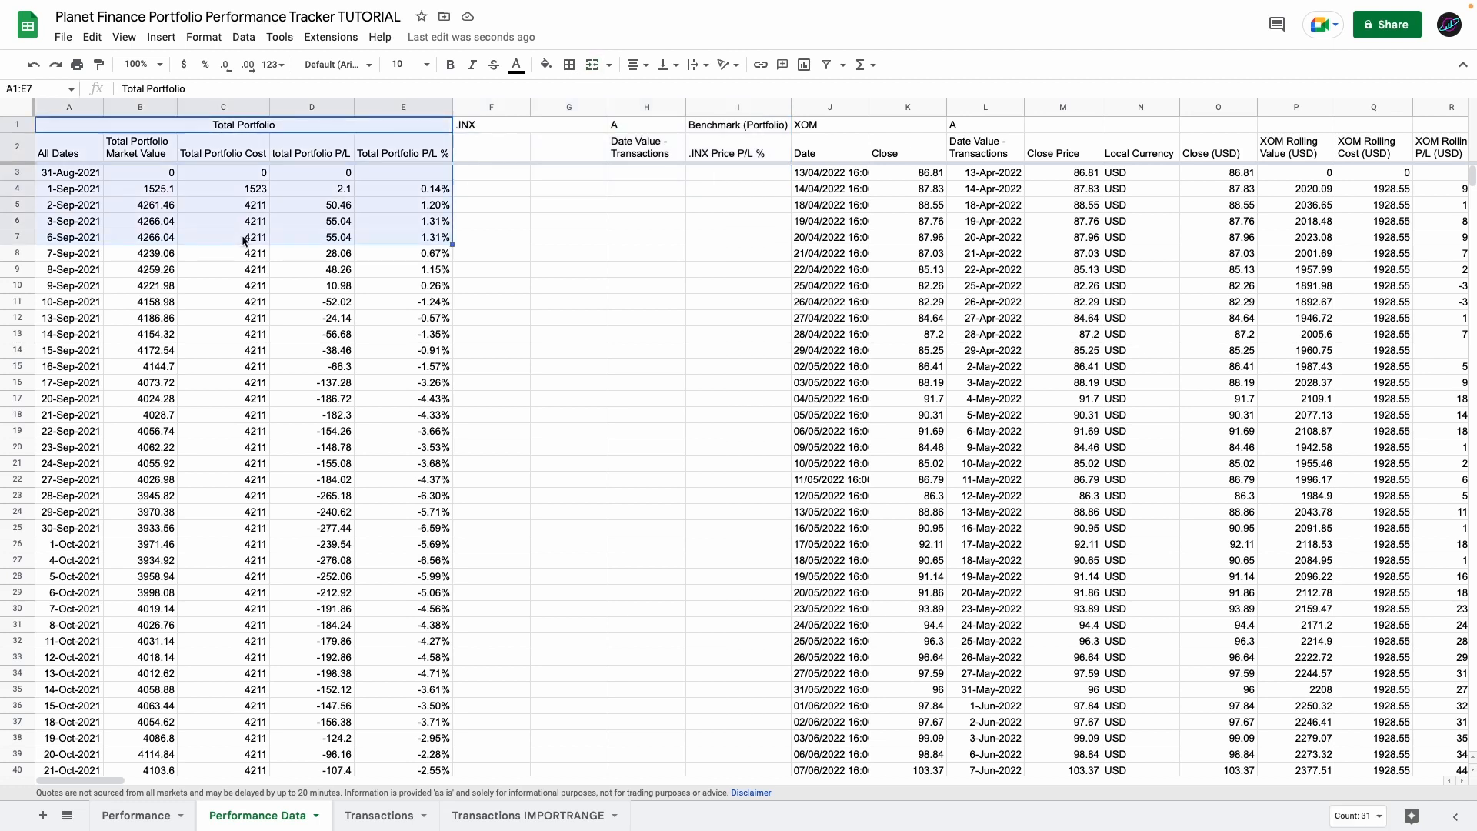
- Enter =GOOGLEFINANCE(F$1,"price",A3,TODAY(),"daily") in F2 and fill the benchmark's date value and .INX Price P/L % columns
{"action": "double_click", "coordinate": [523, 141]}
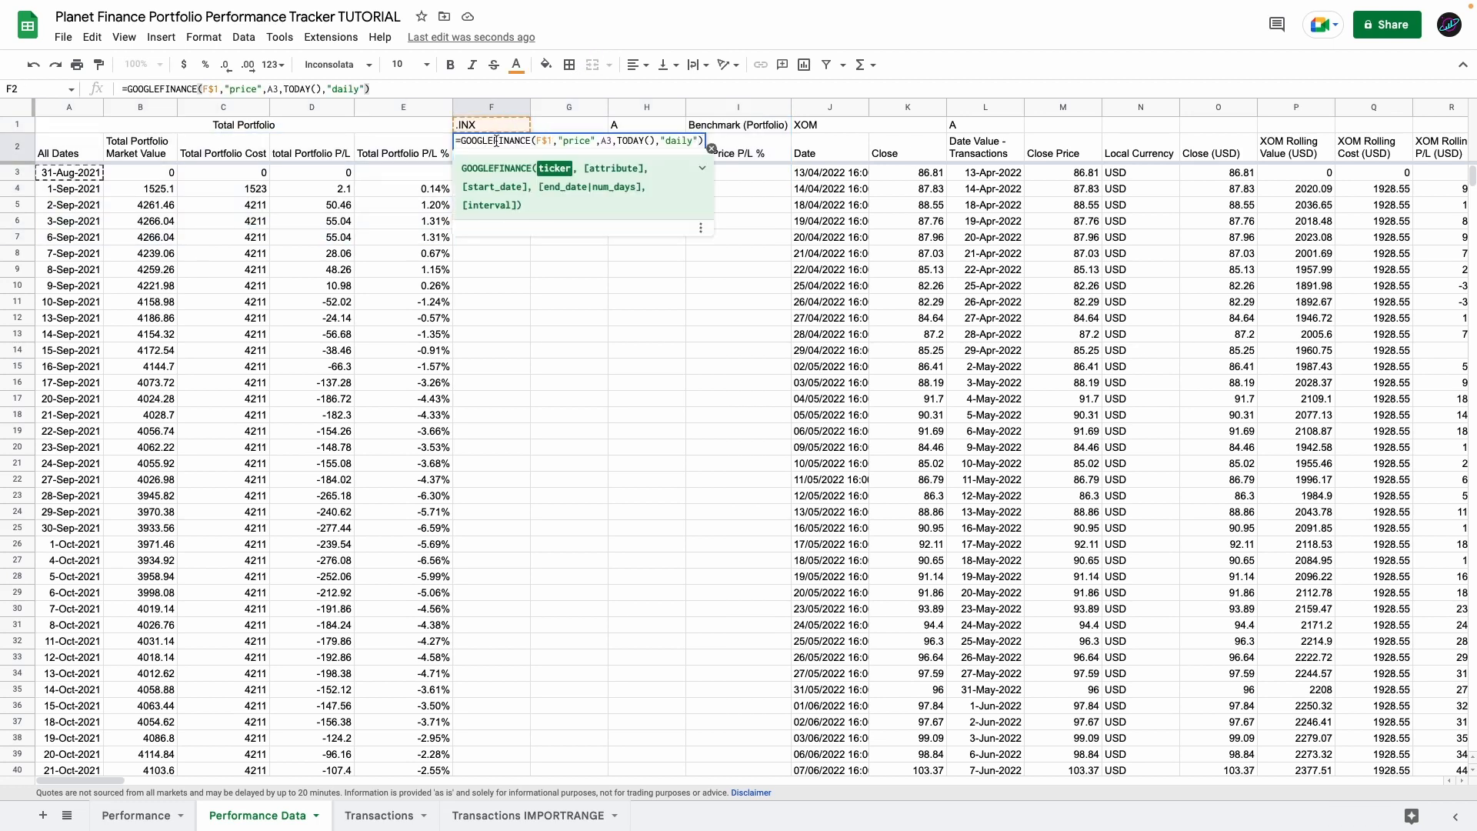
{"action": "left_click", "coordinate": [611, 141]}
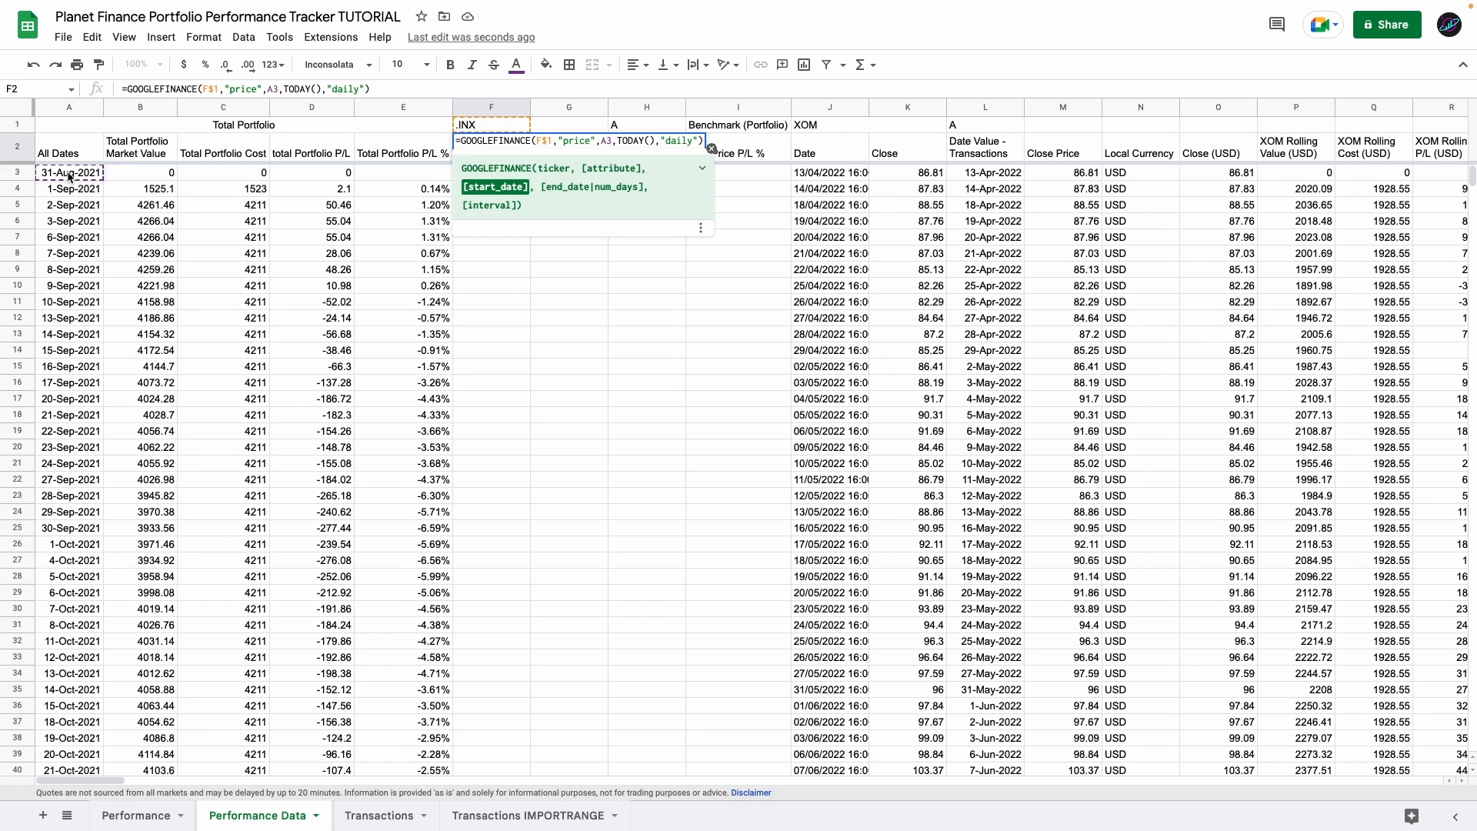
{"action": "key", "text": "Return"}
{"action": "left_click", "coordinate": [702, 175]}
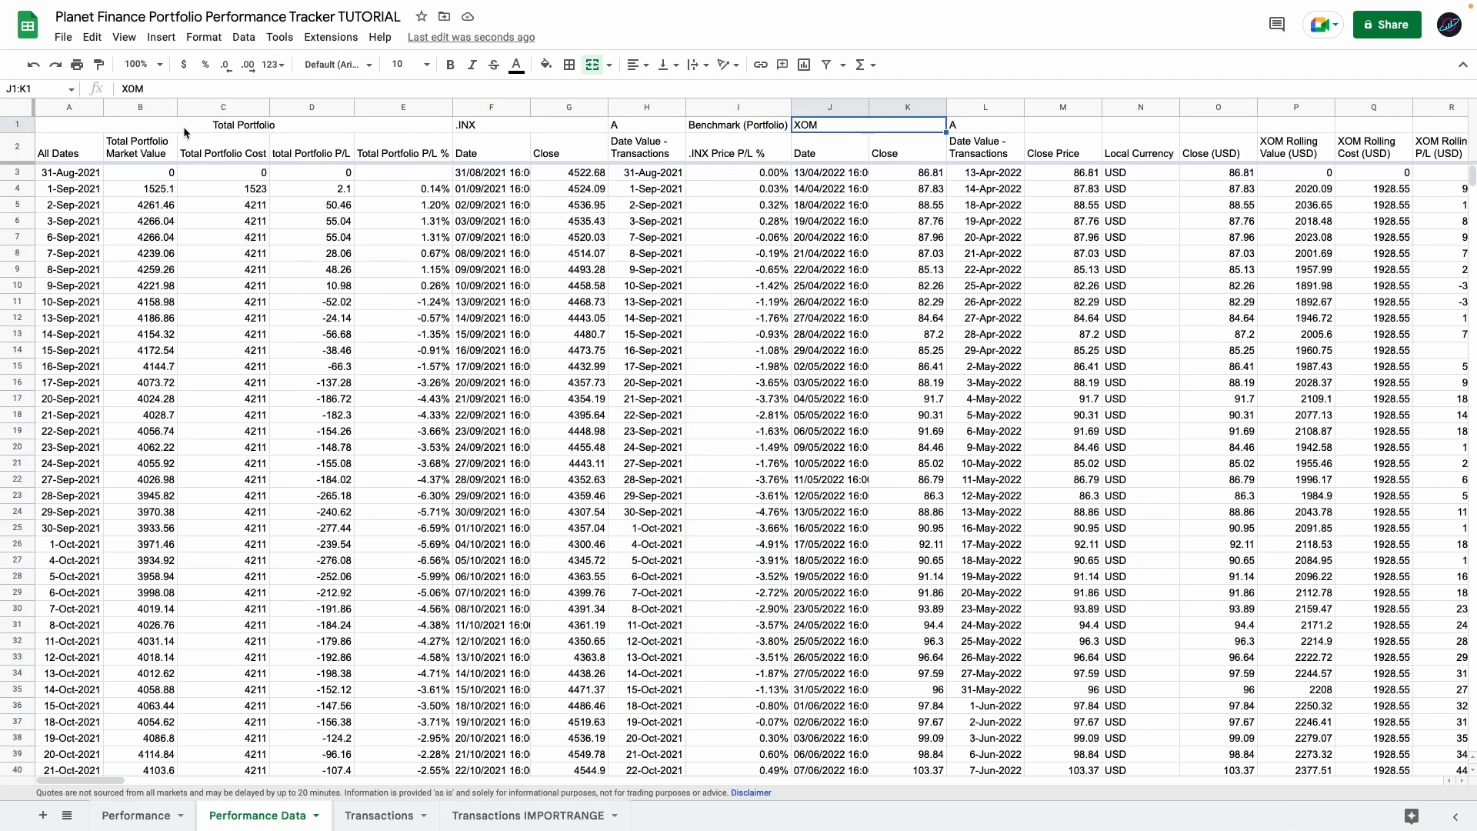
{"action": "left_click", "coordinate": [246, 131]}
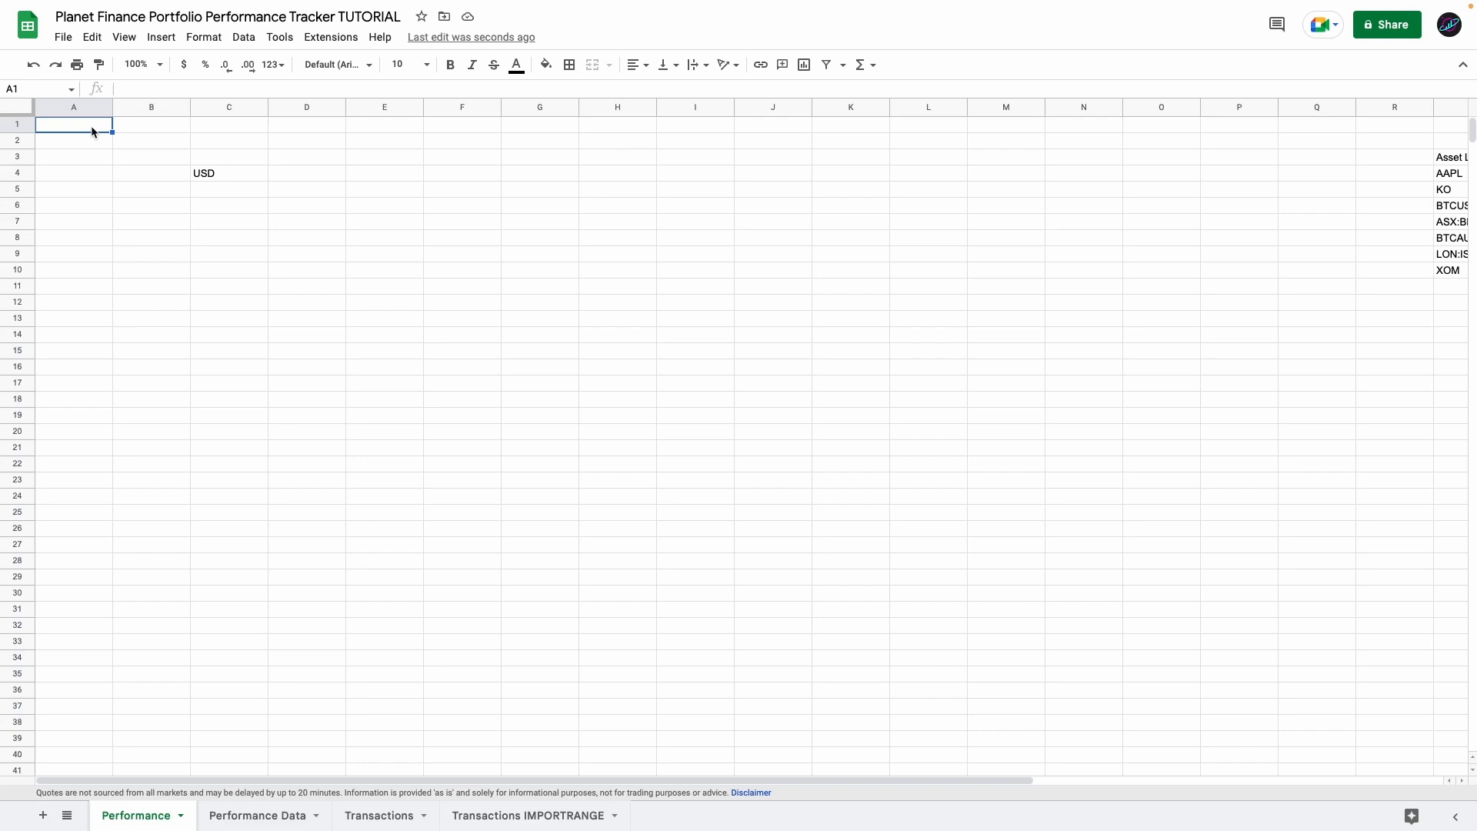
- Title the Performance sheet "Total Portfolio Performance (Light Theme)" in large bold text and merge B3:F3 under a bold "Portfolio Performance" heading
{"action": "type", "text": "Total Portfolio Performance (Light Theme)"}
{"action": "left_click", "coordinate": [410, 64]}
{"action": "left_click", "coordinate": [399, 336]}
{"action": "left_click_drag", "start_coordinate": [98, 173], "coordinate": [408, 173]}
{"action": "left_click", "coordinate": [592, 64]}
{"action": "left_click", "coordinate": [450, 64]}
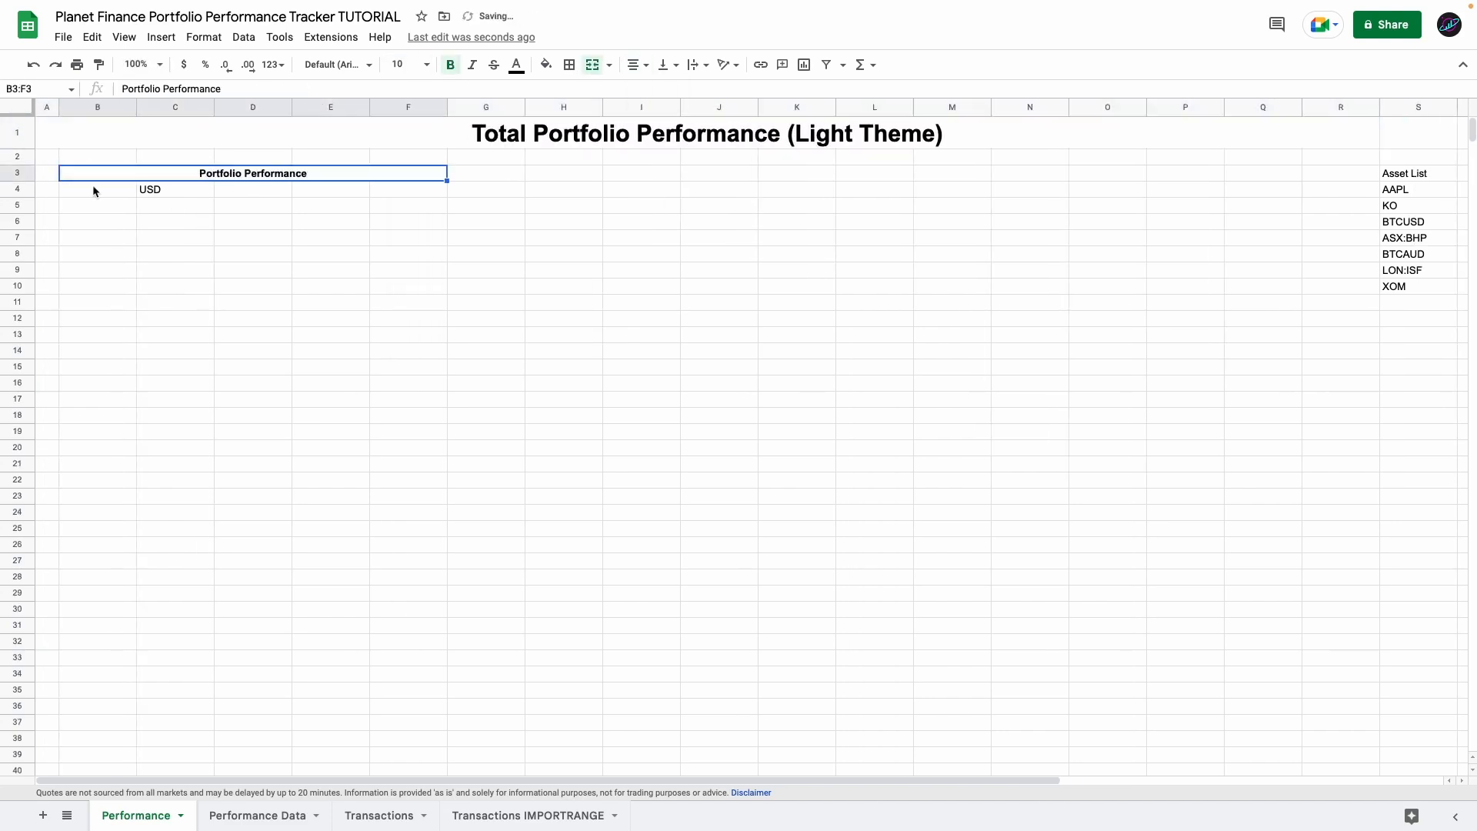
- Label B4:B10 Currency, Dates, Portfolio Market Value, Portfolio Cost, Portfolio P/L and Portfolio P/L %, centring Dates in merged B5:B6 and widening column B
{"action": "left_click", "coordinate": [94, 191]}
{"action": "type", "text": "Currency Dates  Portfolio Market Value Portfolio Cost Portfolio P/L Portfolio P/L %"}
{"action": "left_click_drag", "start_coordinate": [97, 204], "coordinate": [98, 221]}
{"action": "left_click", "coordinate": [592, 64]}
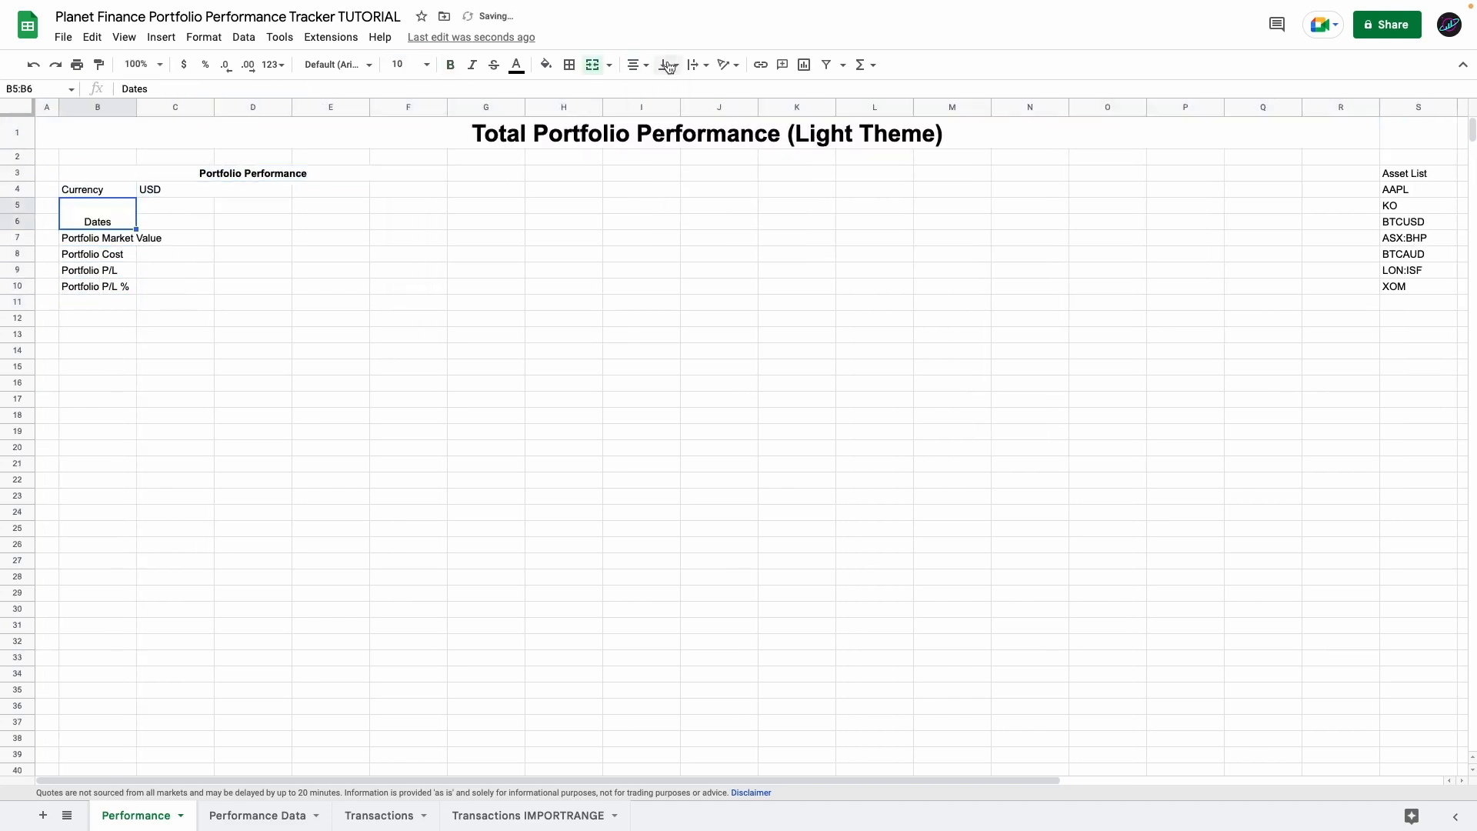
{"action": "left_click", "coordinate": [669, 64]}
{"action": "left_click_drag", "start_coordinate": [136, 107], "coordinate": [171, 107]}
- Add the change headings Δ in E4 and % Δ in F4
{"action": "left_click", "coordinate": [364, 189]}
{"action": "type", "text": "Δ"}
{"action": "key", "text": "Return"}
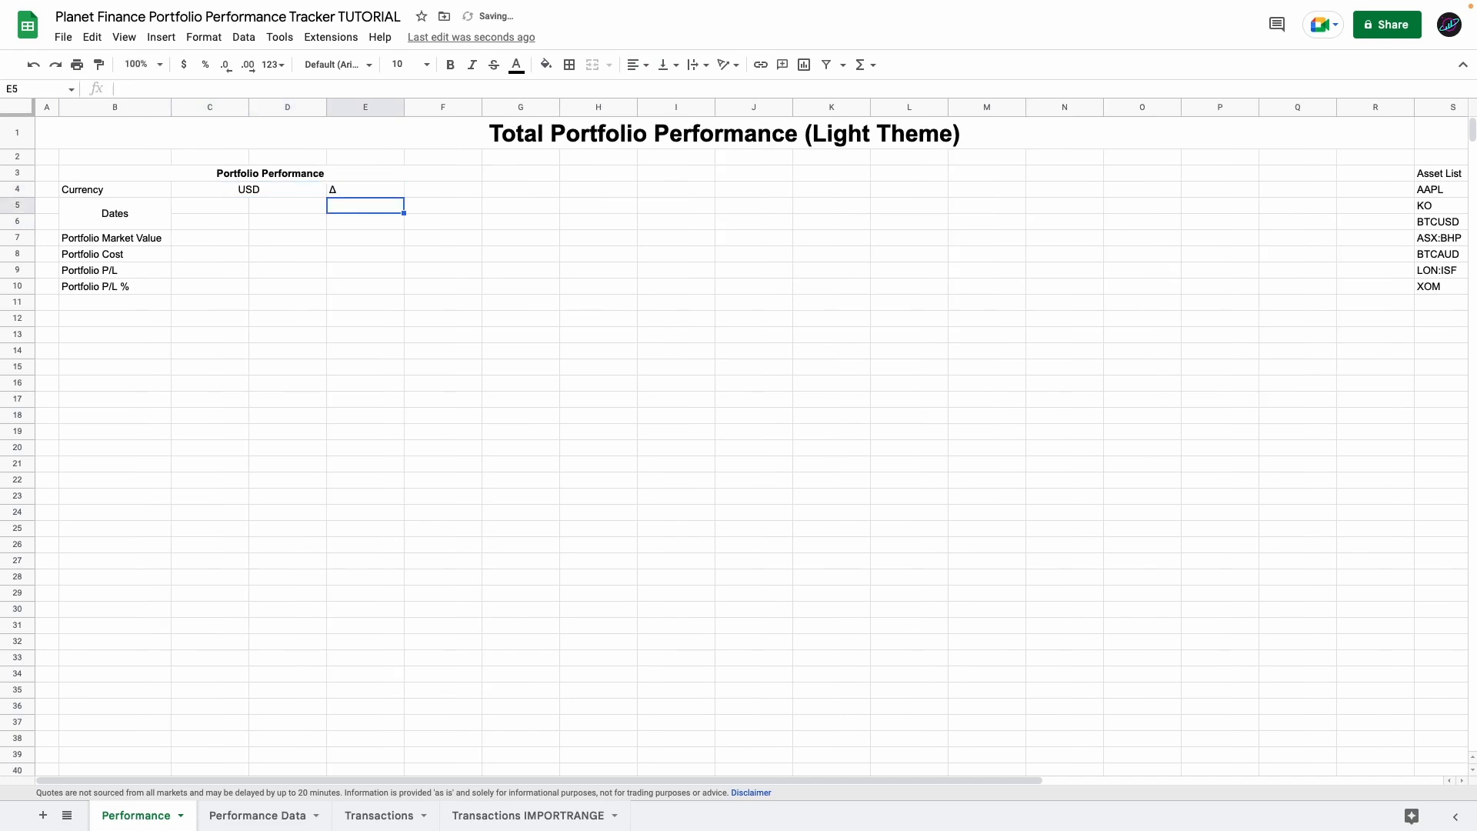
{"action": "left_click", "coordinate": [366, 192]}
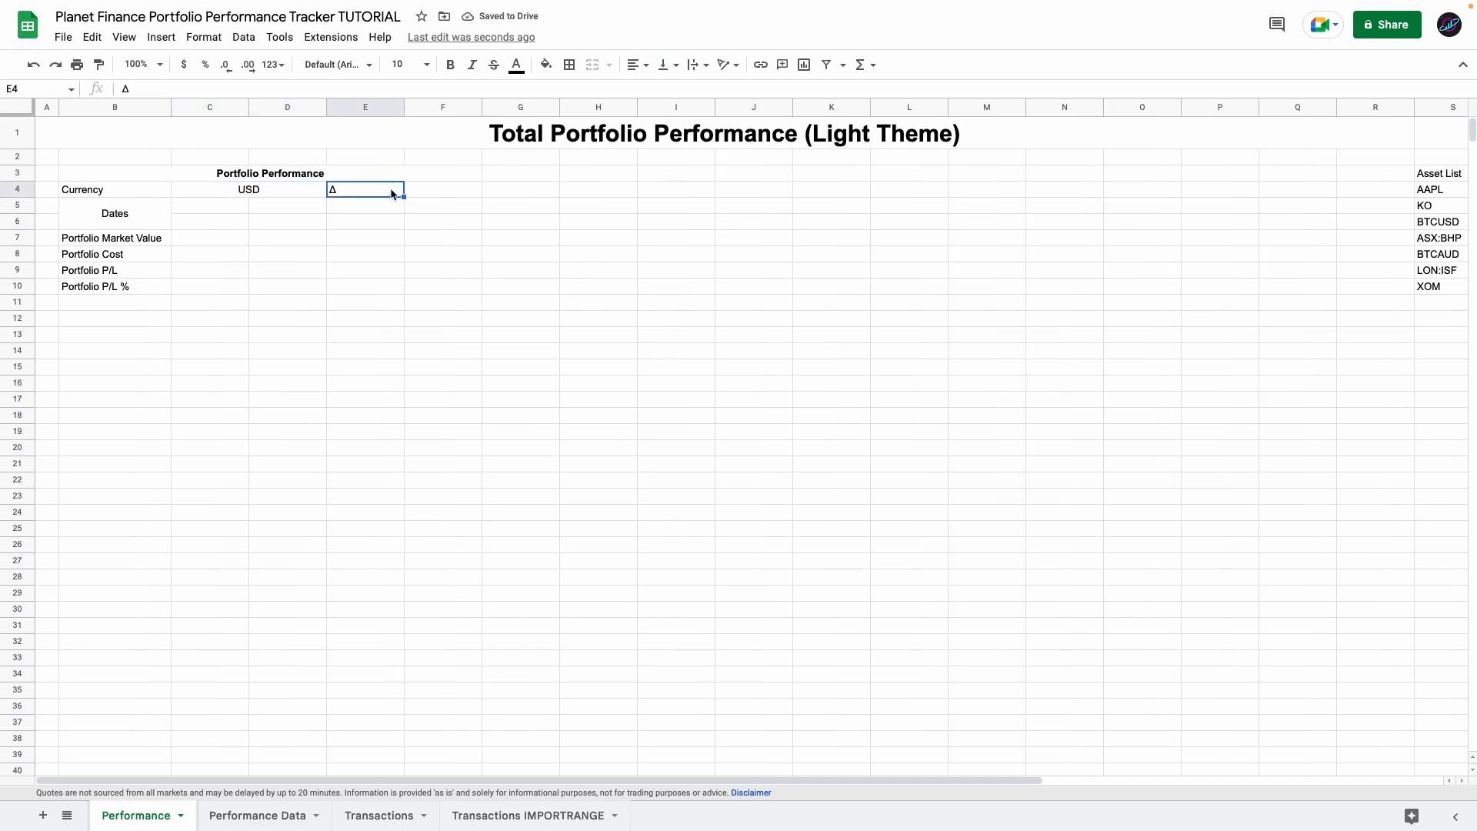
{"action": "key", "text": "Tab"}
{"action": "type", "text": "% Δ"}
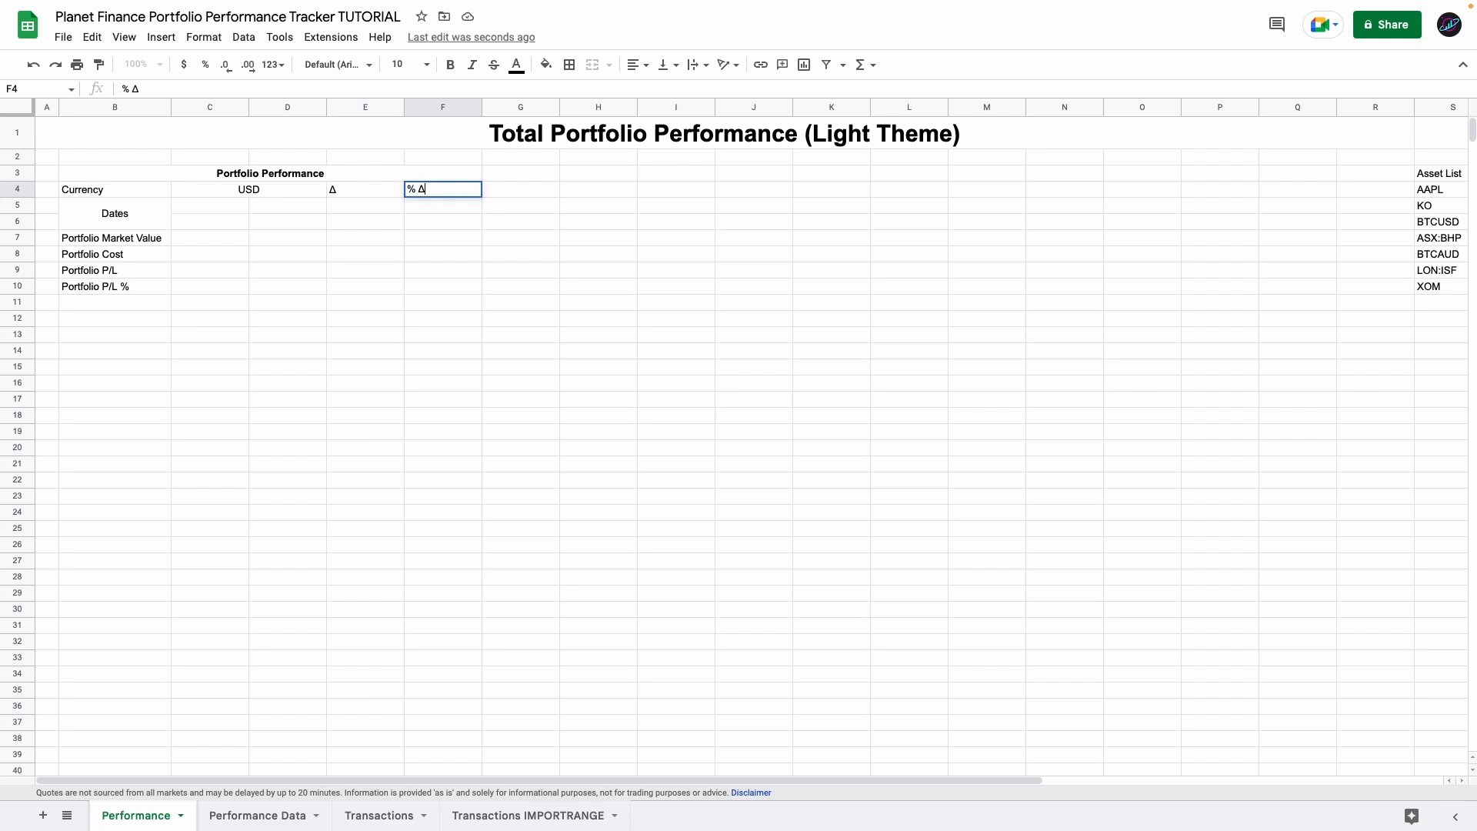
{"action": "key", "text": "Return"}
- Label the two date columns "Custom:" in C5 and "Latest:" in D5
{"action": "left_click", "coordinate": [209, 205]}
{"action": "type", "text": "Custom:"}
{"action": "key", "text": "Tab"}
{"action": "type", "text": "Latest:"}
{"action": "key", "text": "Return"}
- Add data validation to C6 with the criteria Date is a valid date, showing a warning on invalid data
{"action": "left_click", "coordinate": [192, 223]}
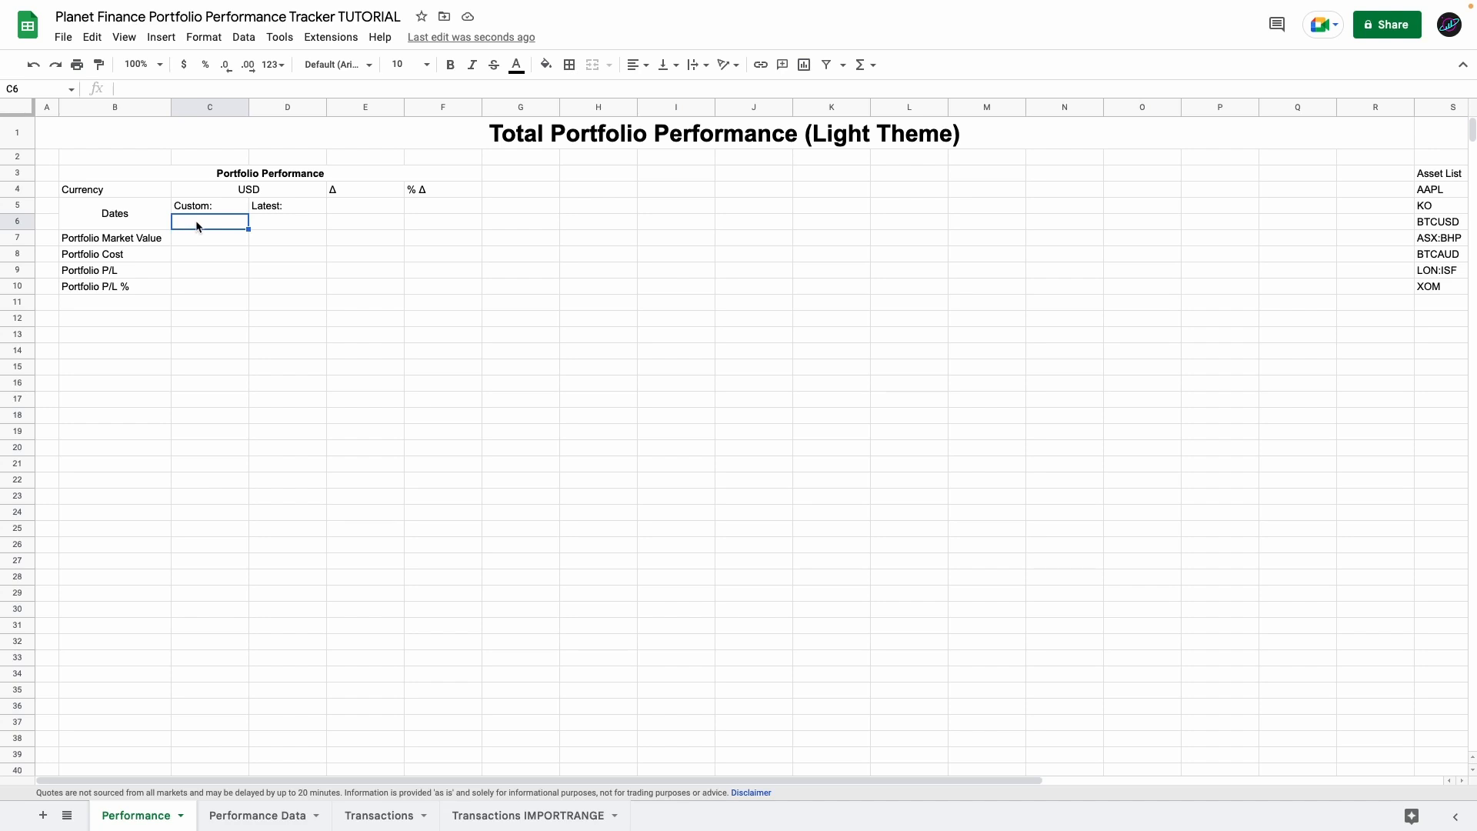
{"action": "left_click", "coordinate": [245, 289]}
{"action": "left_click", "coordinate": [213, 225]}
{"action": "left_click", "coordinate": [243, 38]}
{"action": "left_click", "coordinate": [321, 328]}
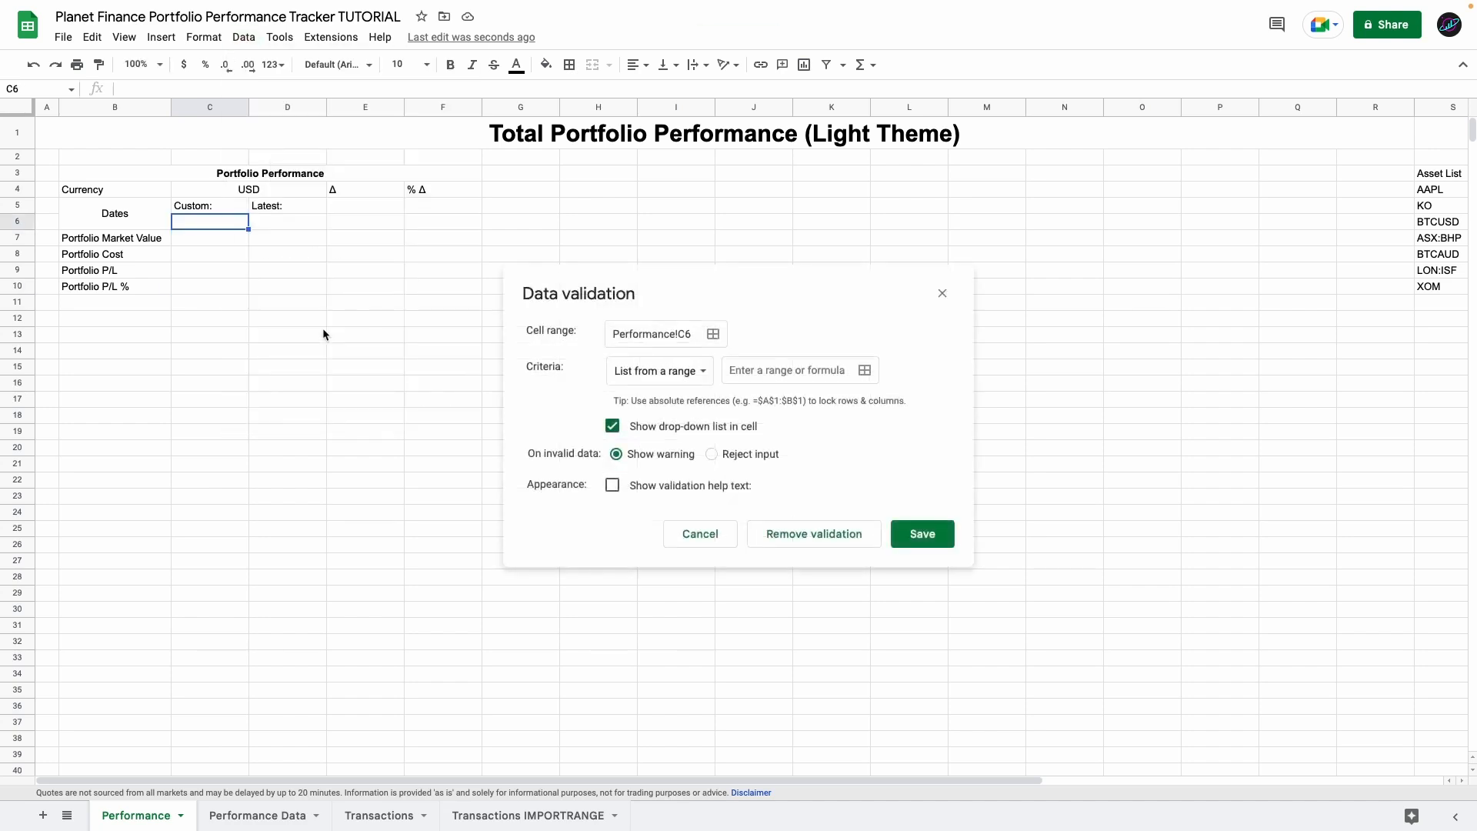
{"action": "left_click", "coordinate": [688, 379]}
{"action": "left_click", "coordinate": [667, 468]}
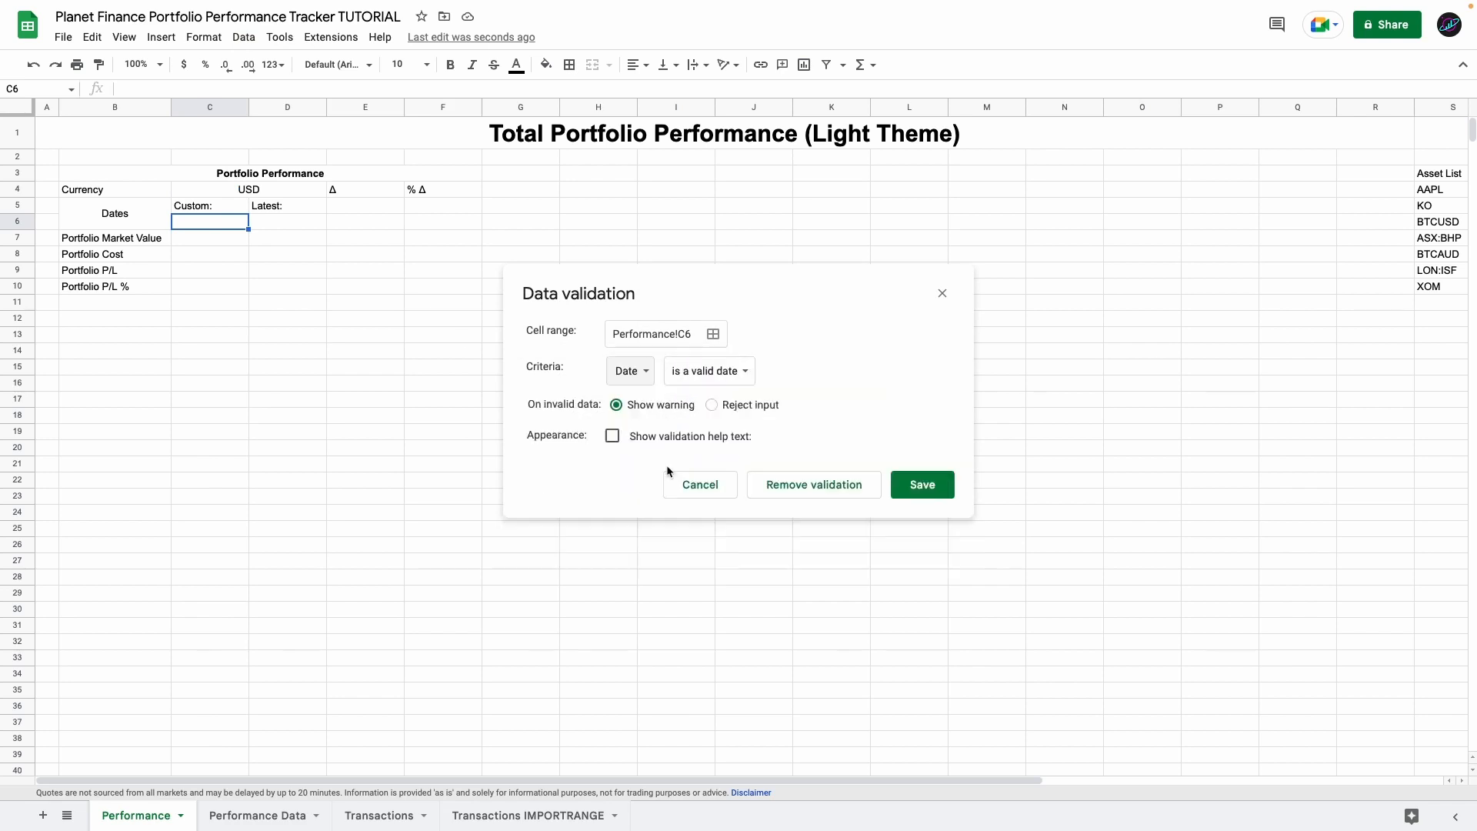
{"action": "left_click", "coordinate": [922, 485]}
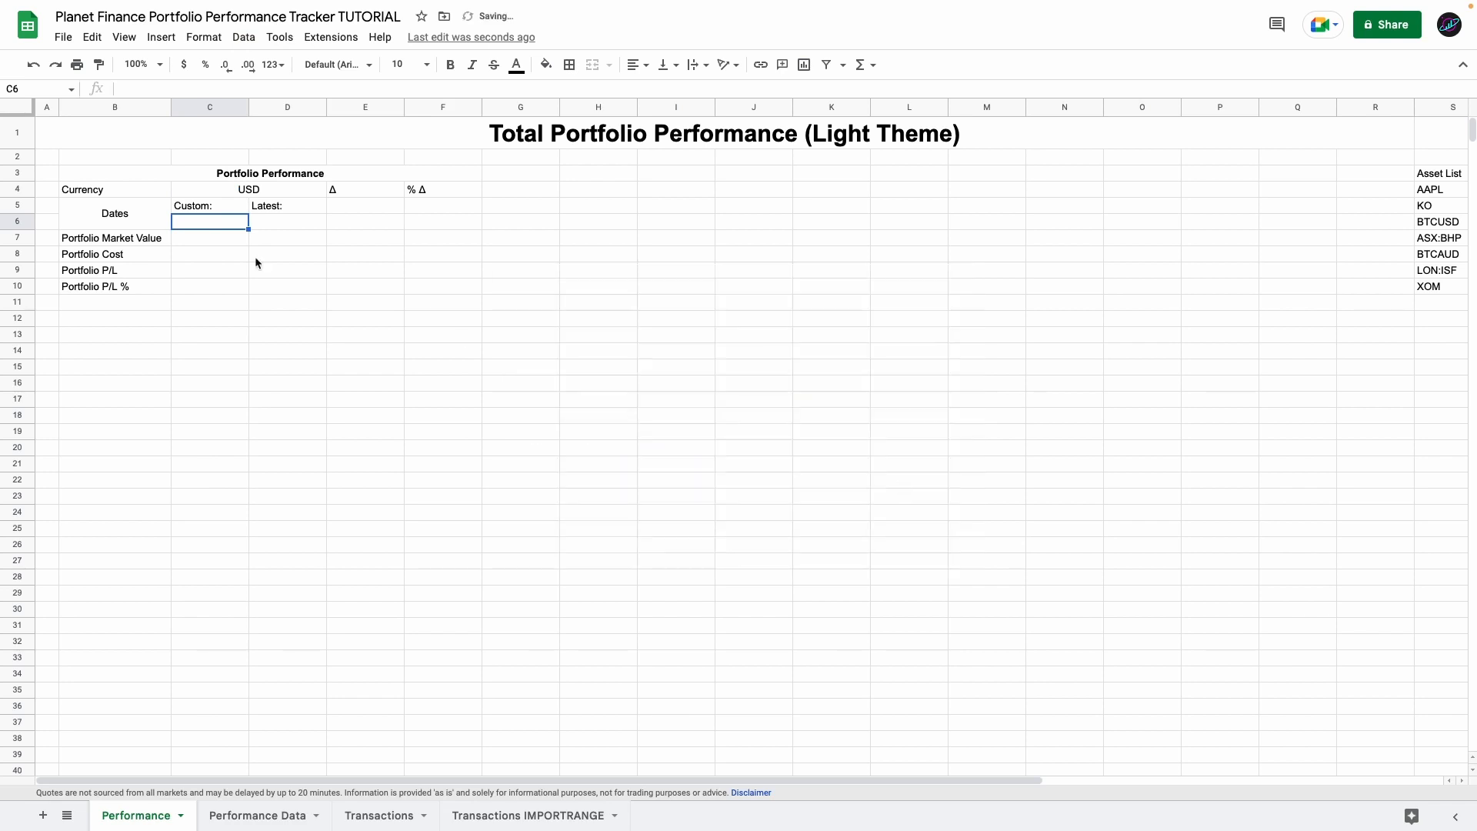
- Choose 2 June 2022 as the custom date in C6
{"action": "double_click", "coordinate": [204, 224]}
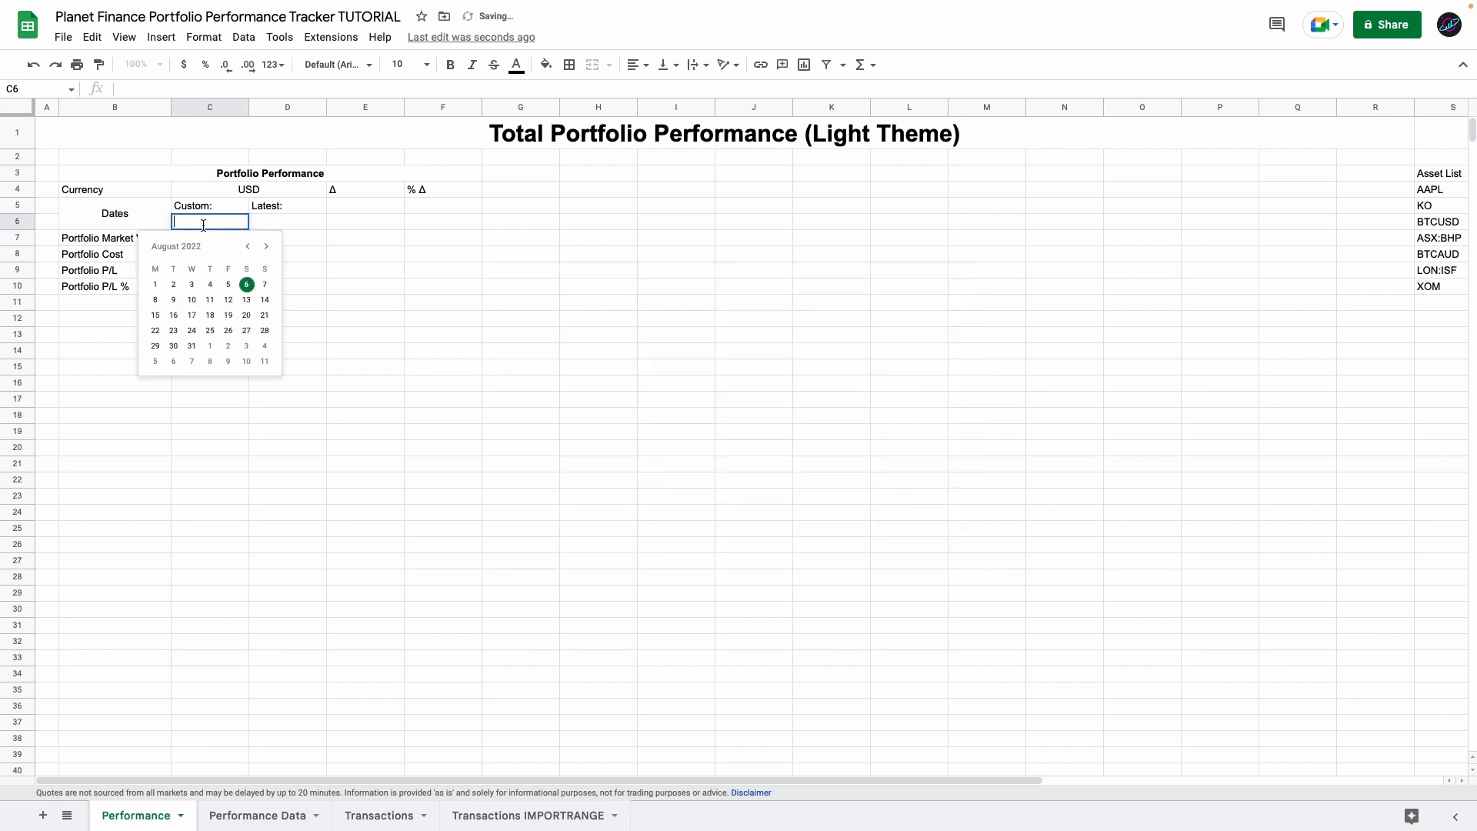
{"action": "left_click", "coordinate": [247, 246]}
{"action": "left_click", "coordinate": [248, 246]}
{"action": "left_click", "coordinate": [210, 285]}
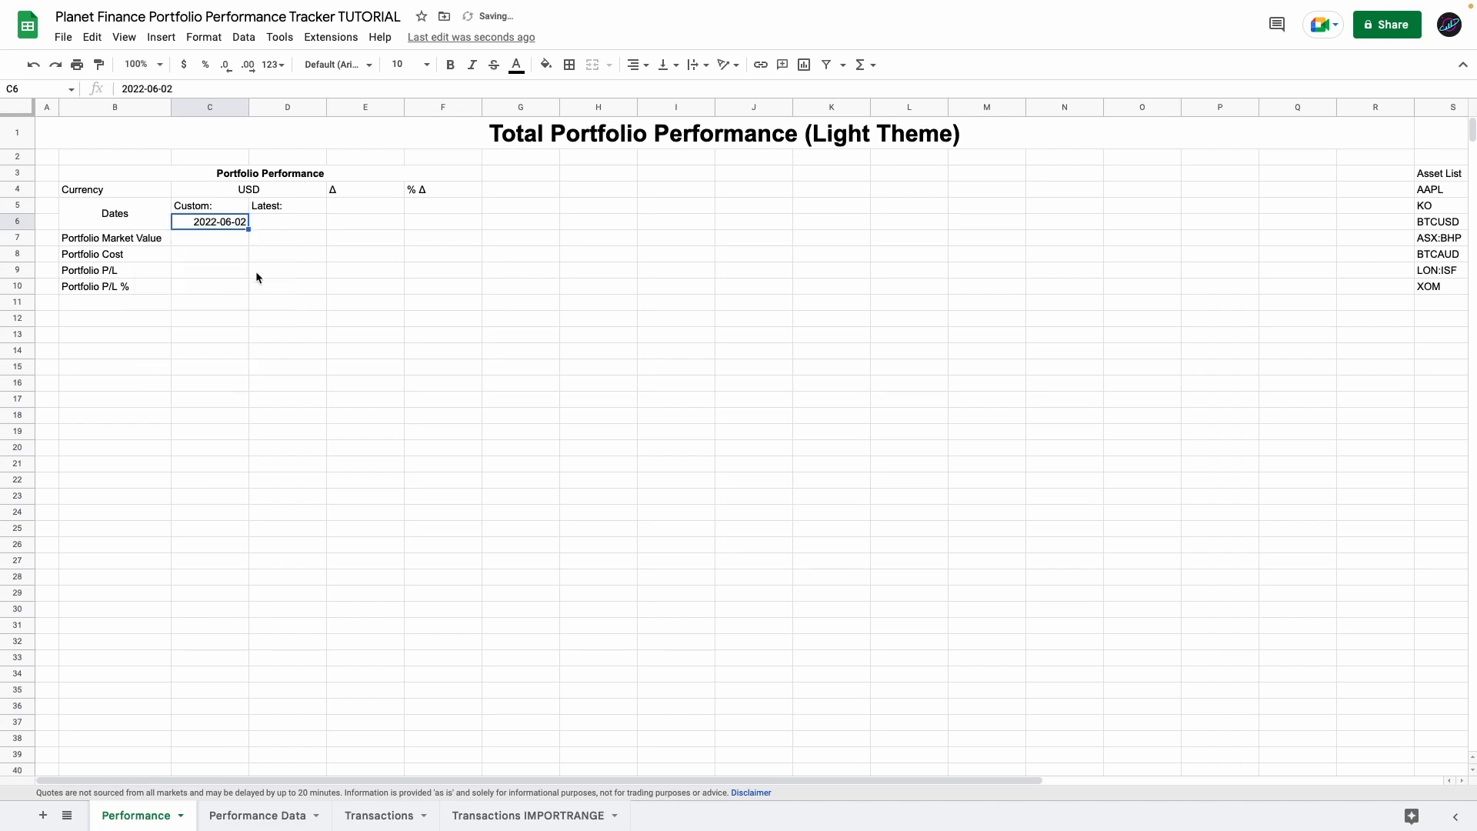
- Enter =INDEX('Performance Data'!A:A,COUNTA('Performance Data'!A:A)) in D6 for the latest date
{"action": "left_click", "coordinate": [264, 220]}
{"action": "double_click", "coordinate": [269, 225]}
{"action": "key", "text": "Escape"}
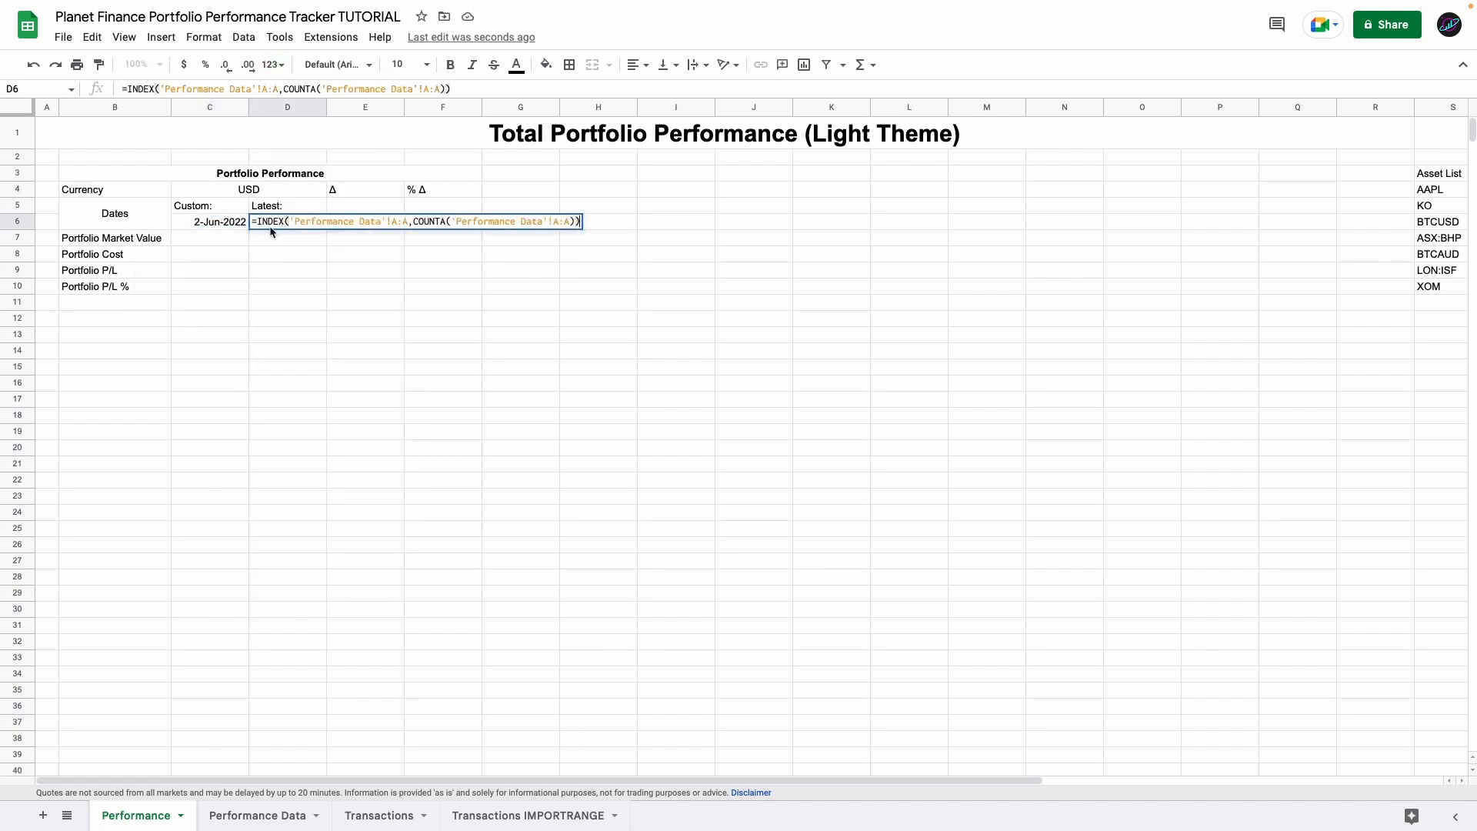
{"action": "key", "text": "Left"}
{"action": "key", "text": "Left"}
{"action": "key", "text": "Left"}
{"action": "key", "text": "Left"}
{"action": "key", "text": "Left"}
{"action": "key", "text": "Left"}
{"action": "key", "text": "Left"}
{"action": "key", "text": "Left"}
{"action": "key", "text": "Left"}
{"action": "key", "text": "Left"}
{"action": "key", "text": "Left"}
{"action": "key", "text": "Left"}
{"action": "key", "text": "Left"}
{"action": "key", "text": "Left"}
{"action": "key", "text": "Left"}
{"action": "key", "text": "Left"}
{"action": "key", "text": "Left"}
{"action": "key", "text": "Left"}
{"action": "key", "text": "Left"}
{"action": "key", "text": "Left"}
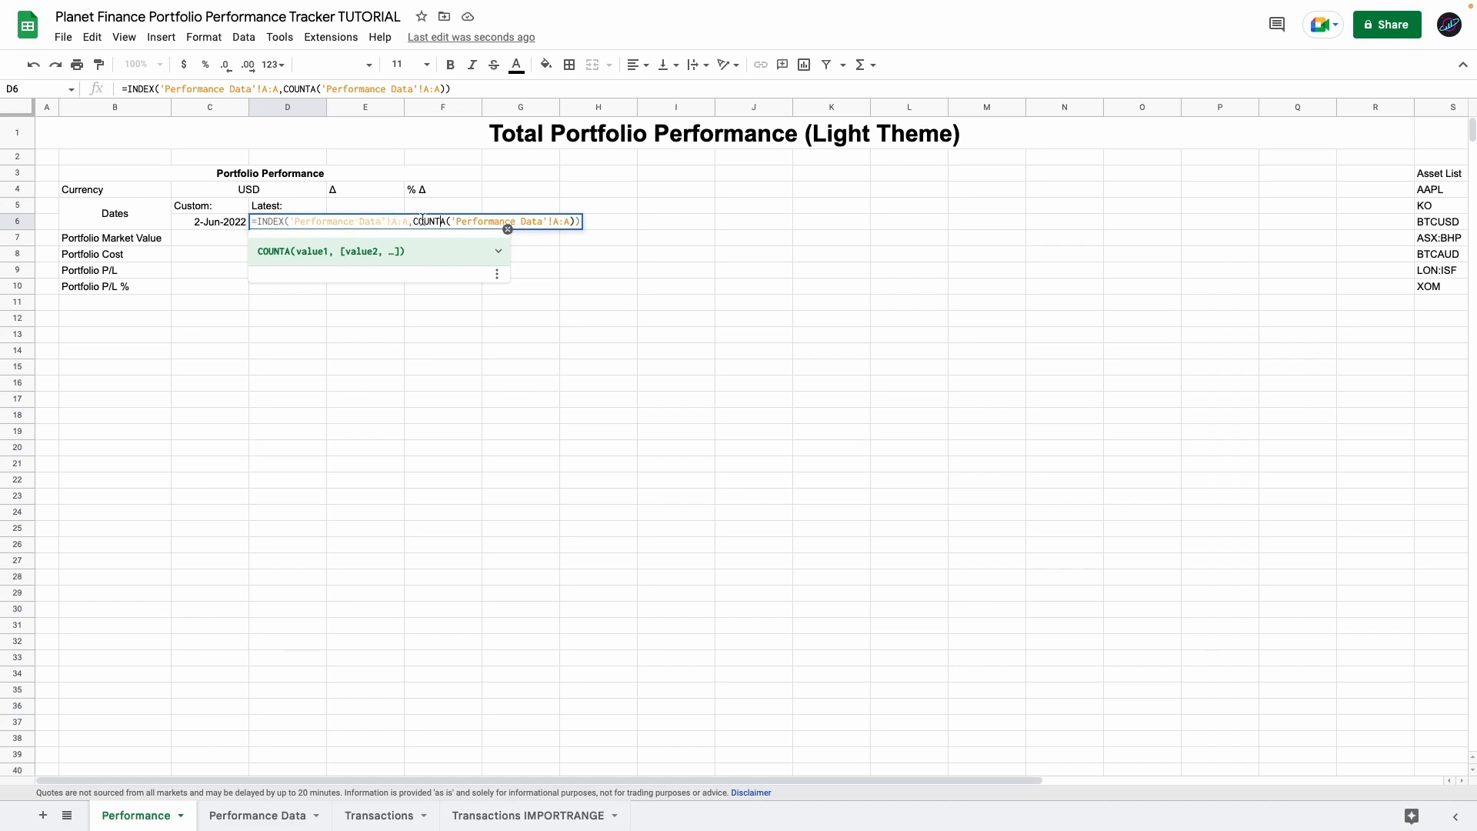
{"action": "key", "text": "Return"}
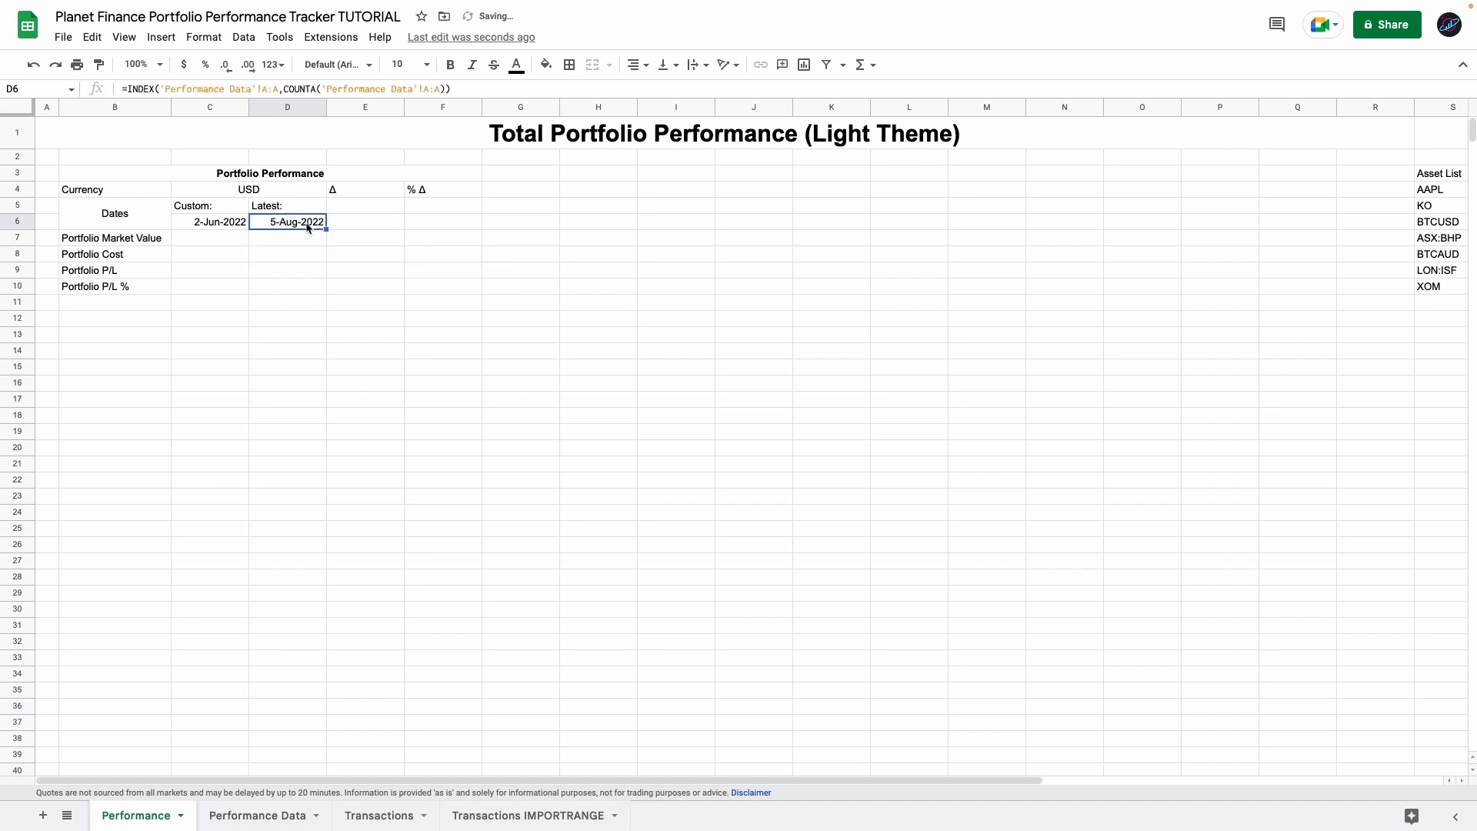
- Enter =INDEX('Performance Data'!B:B,MATCH(C6,'Performance Data'!A:A,0)) in C7 for the custom date's portfolio market value
{"action": "left_click", "coordinate": [227, 244]}
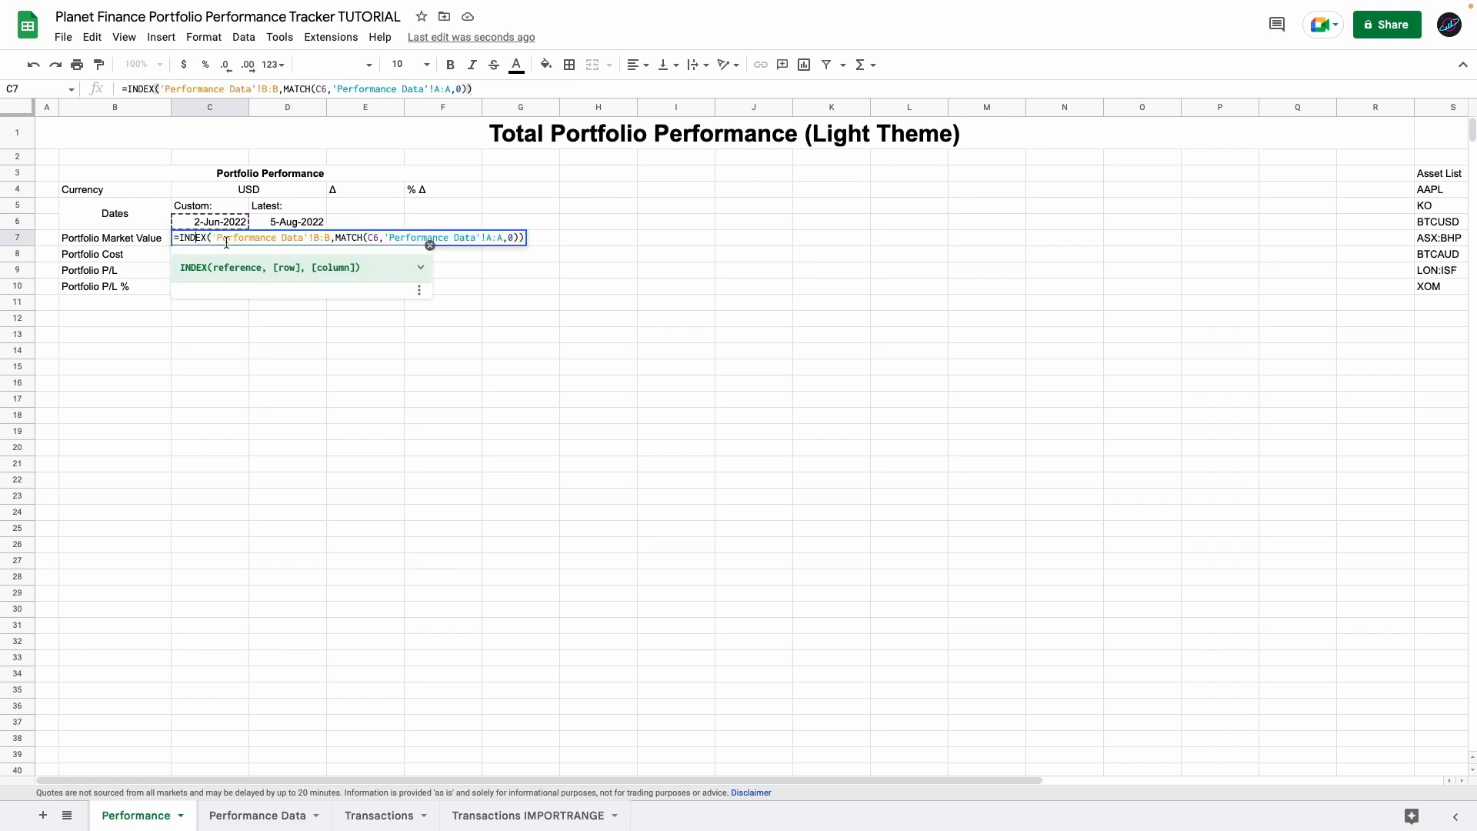
{"action": "left_click", "coordinate": [319, 238]}
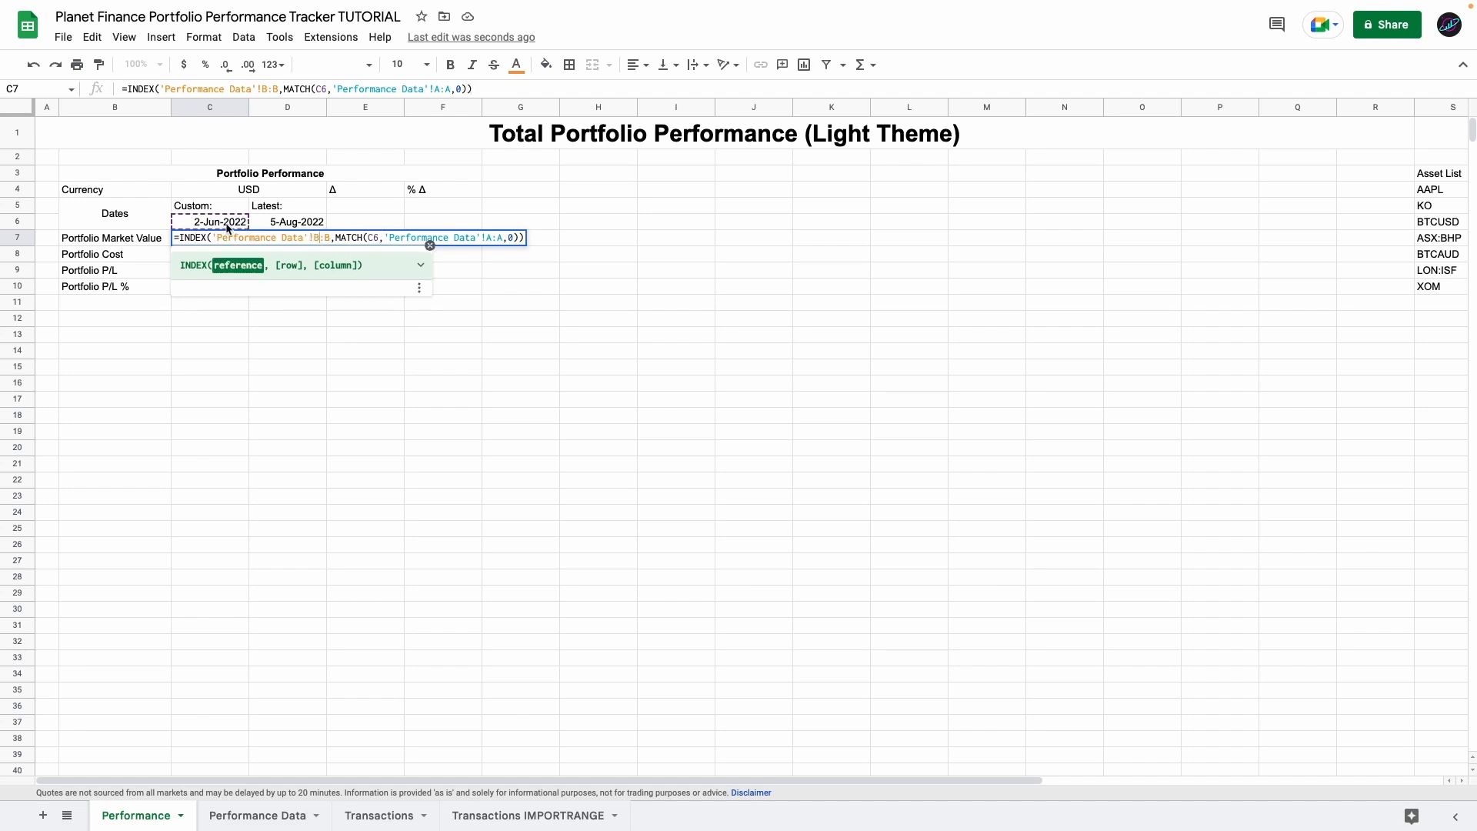
{"action": "key", "text": "Return"}
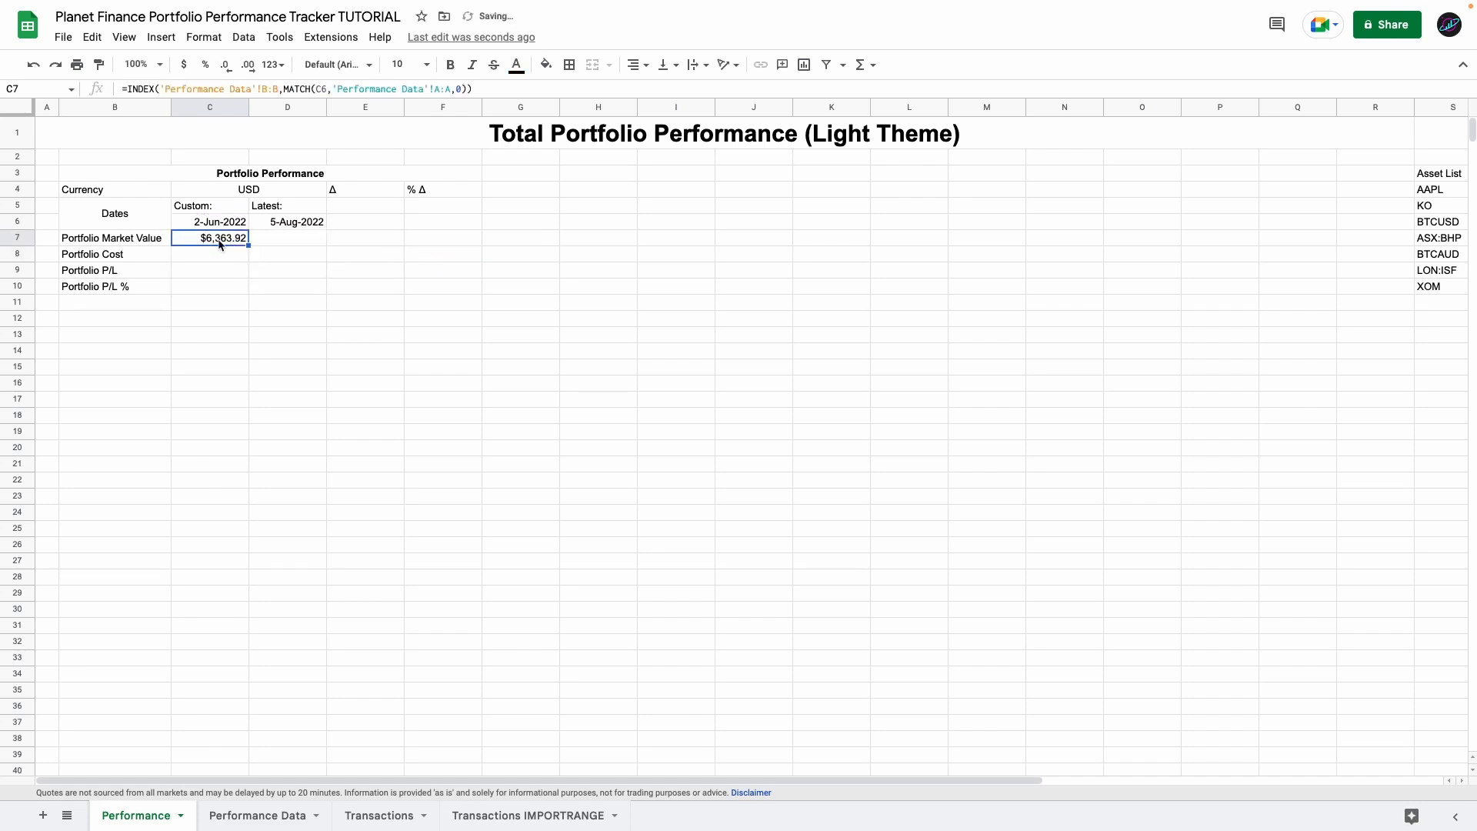
- Check the C7 market value against the 2 June 2022 row in the Performance Data sheet
{"action": "left_click", "coordinate": [212, 223]}
{"action": "left_click", "coordinate": [207, 241]}
{"action": "left_click", "coordinate": [247, 816]}
{"action": "scroll", "coordinate": [96, 484], "scroll_direction": "down", "scroll_amount": 20}
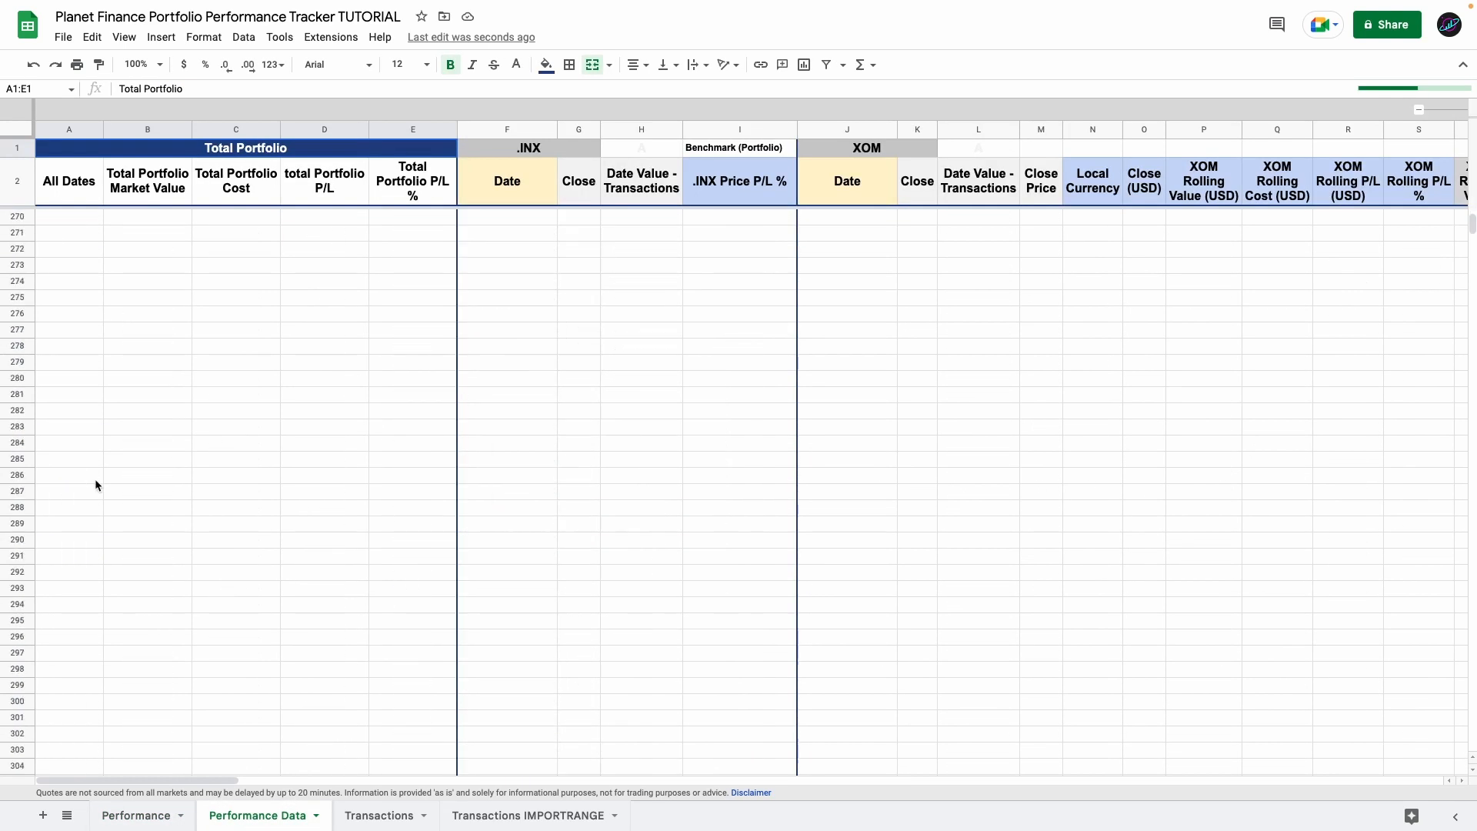
{"action": "scroll", "coordinate": [107, 459], "scroll_direction": "up", "scroll_amount": 20}
{"action": "left_click", "coordinate": [69, 347]}
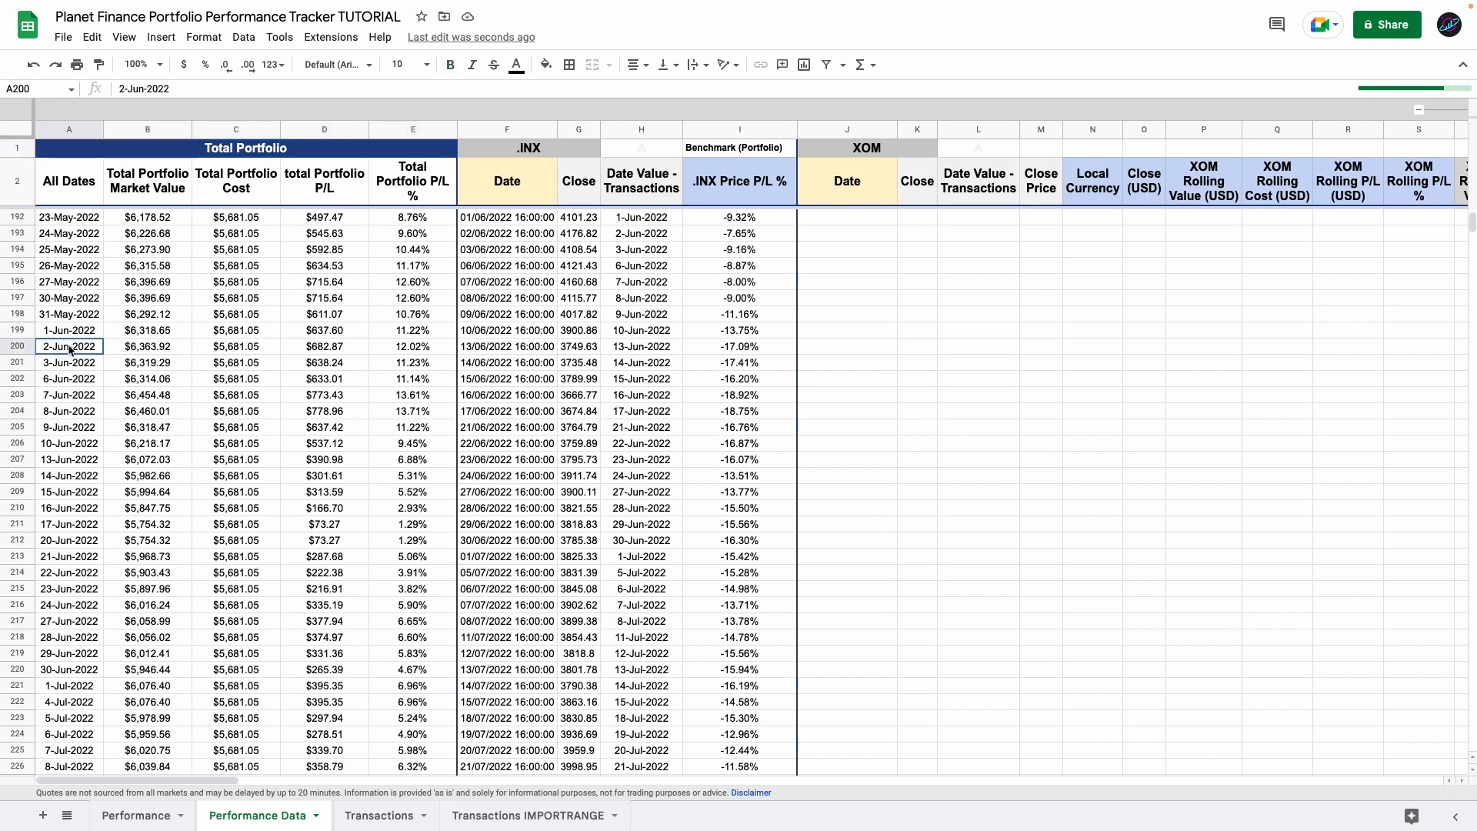
{"action": "left_click", "coordinate": [152, 351]}
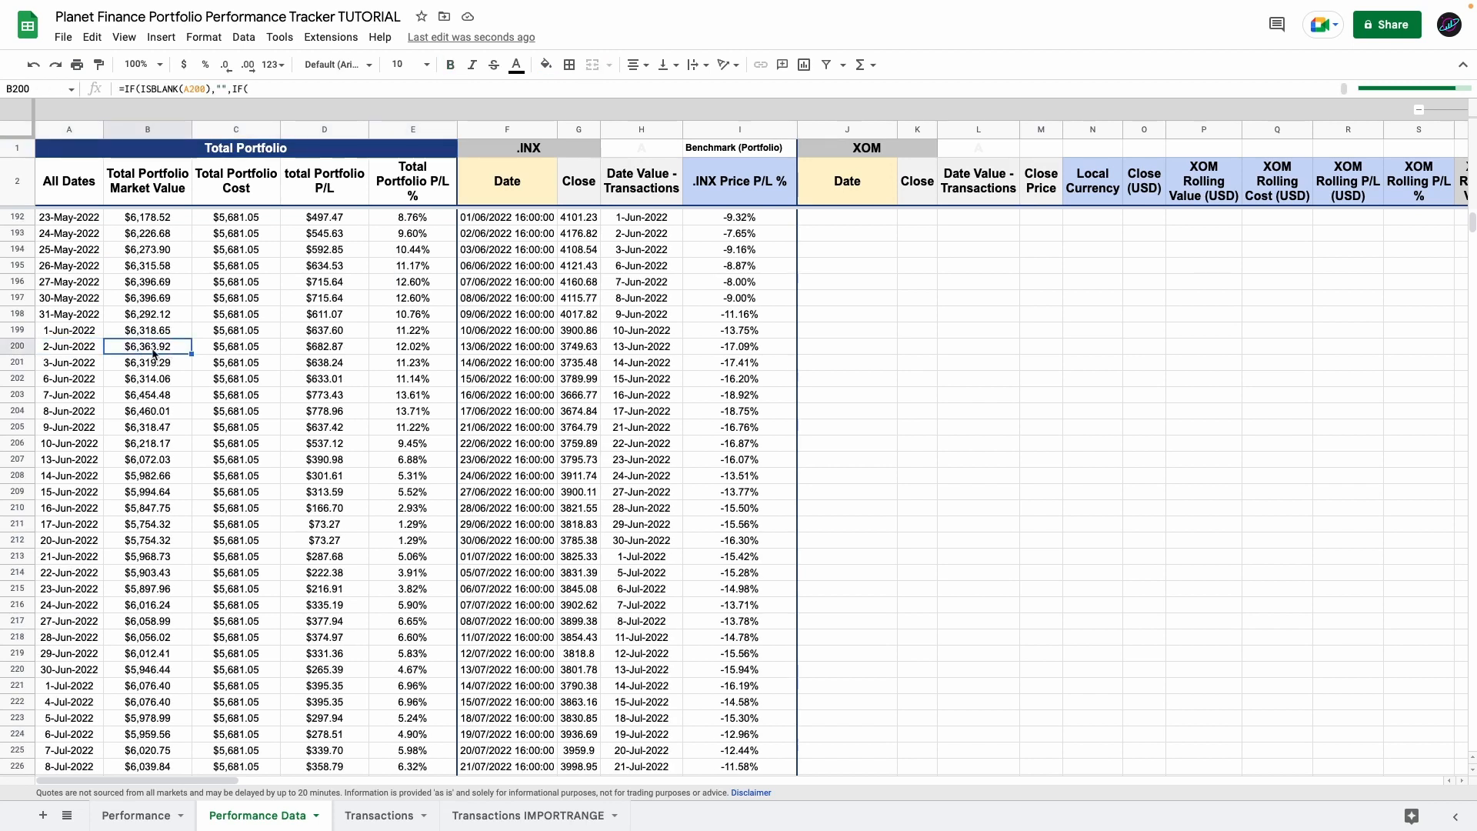
{"action": "left_click", "coordinate": [169, 803]}
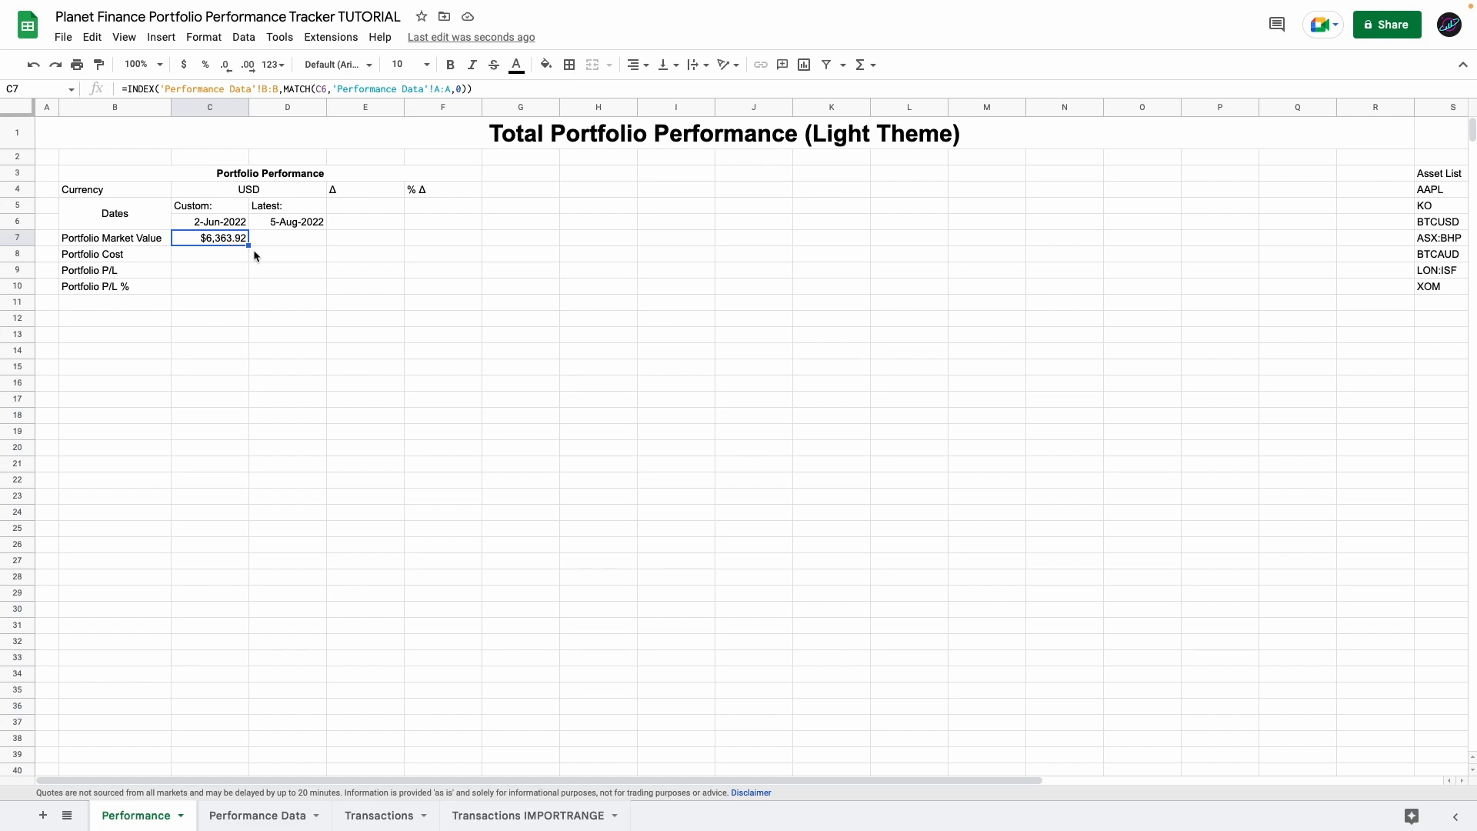
- Extend the market value lookup to D7, and fill in portfolio cost, P/L and P/L % for both dates through row 10
{"action": "left_click_drag", "start_coordinate": [249, 245], "coordinate": [265, 245]}
{"action": "double_click", "coordinate": [283, 240]}
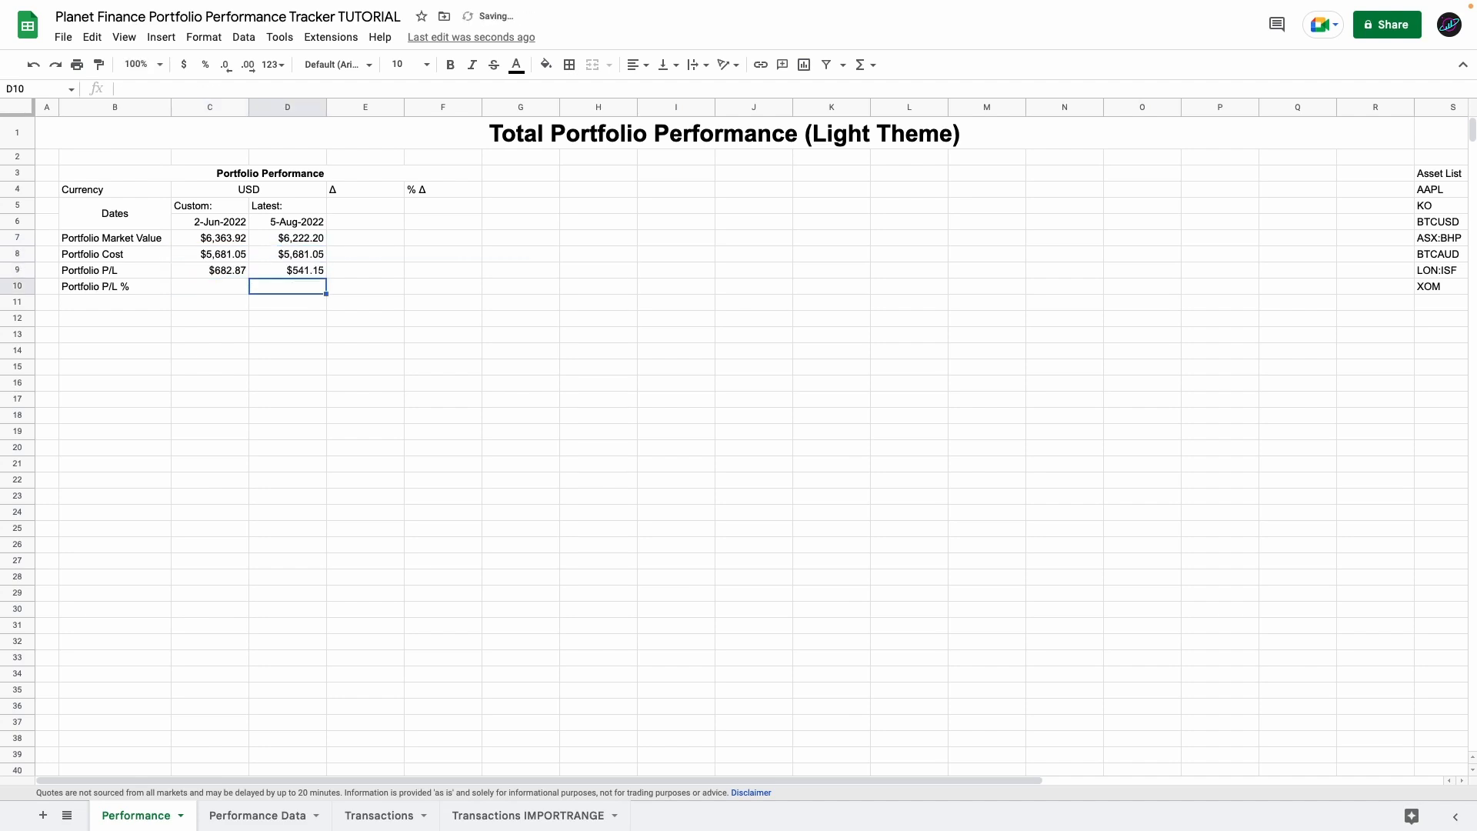
{"action": "key", "text": "Return"}
{"action": "key", "text": "Return"}
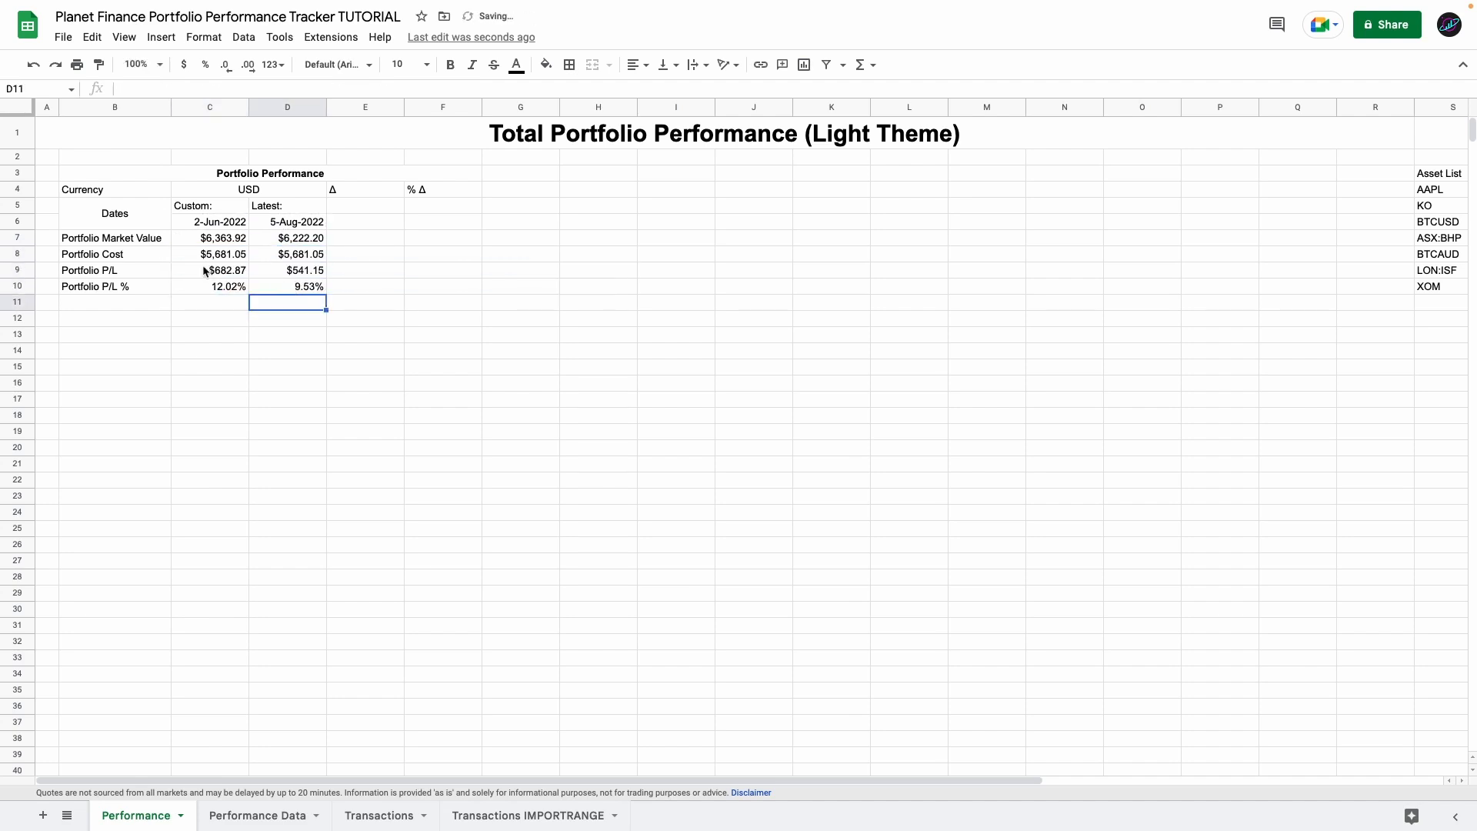
- Review the four portfolio metrics for both dates alongside the Δ and % Δ column headers
{"action": "left_click_drag", "start_coordinate": [127, 241], "coordinate": [125, 289]}
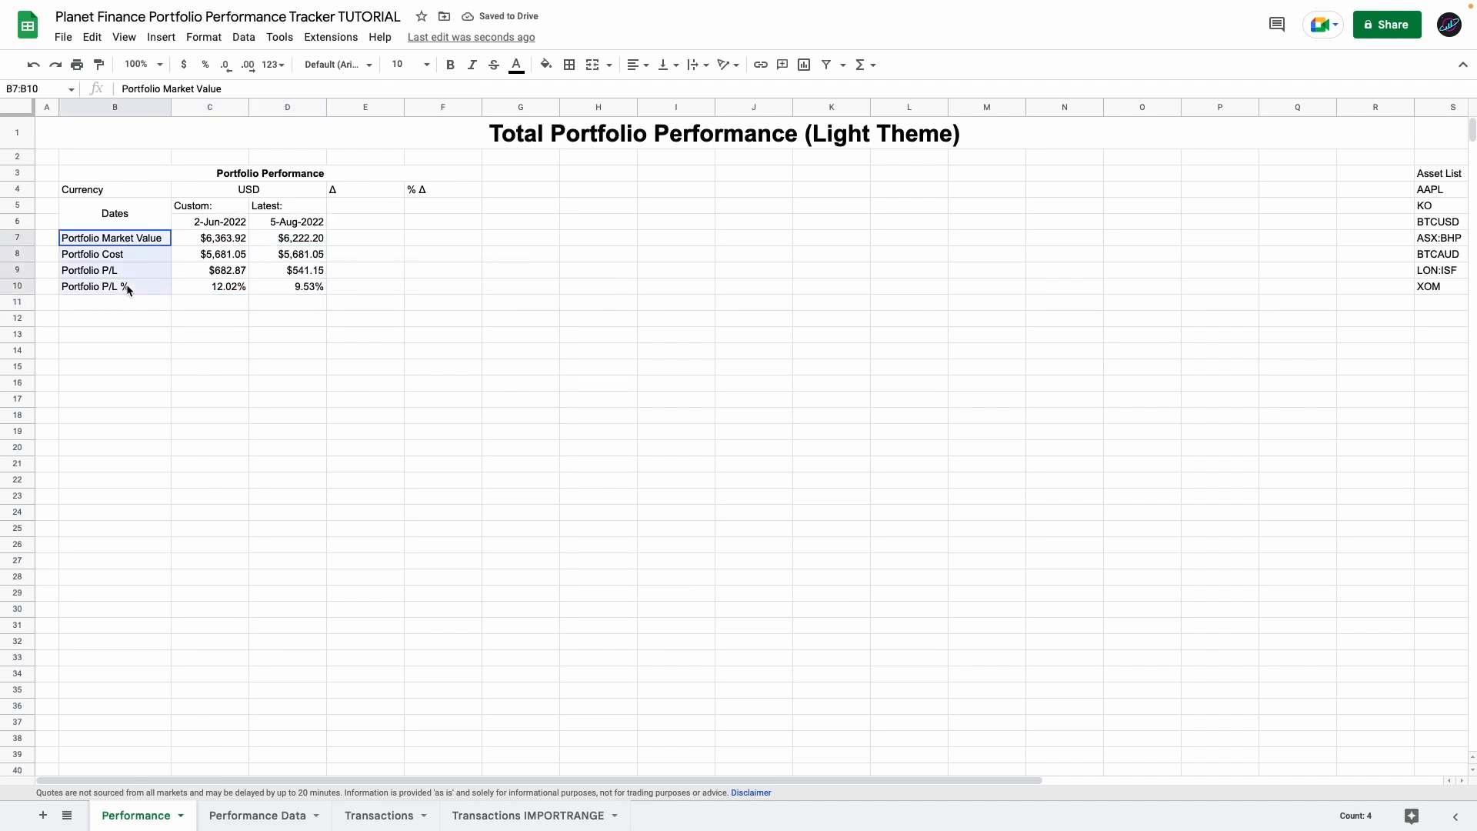
{"action": "left_click", "coordinate": [448, 239]}
{"action": "left_click", "coordinate": [366, 192]}
{"action": "left_click", "coordinate": [443, 190]}
{"action": "left_click", "coordinate": [366, 191]}
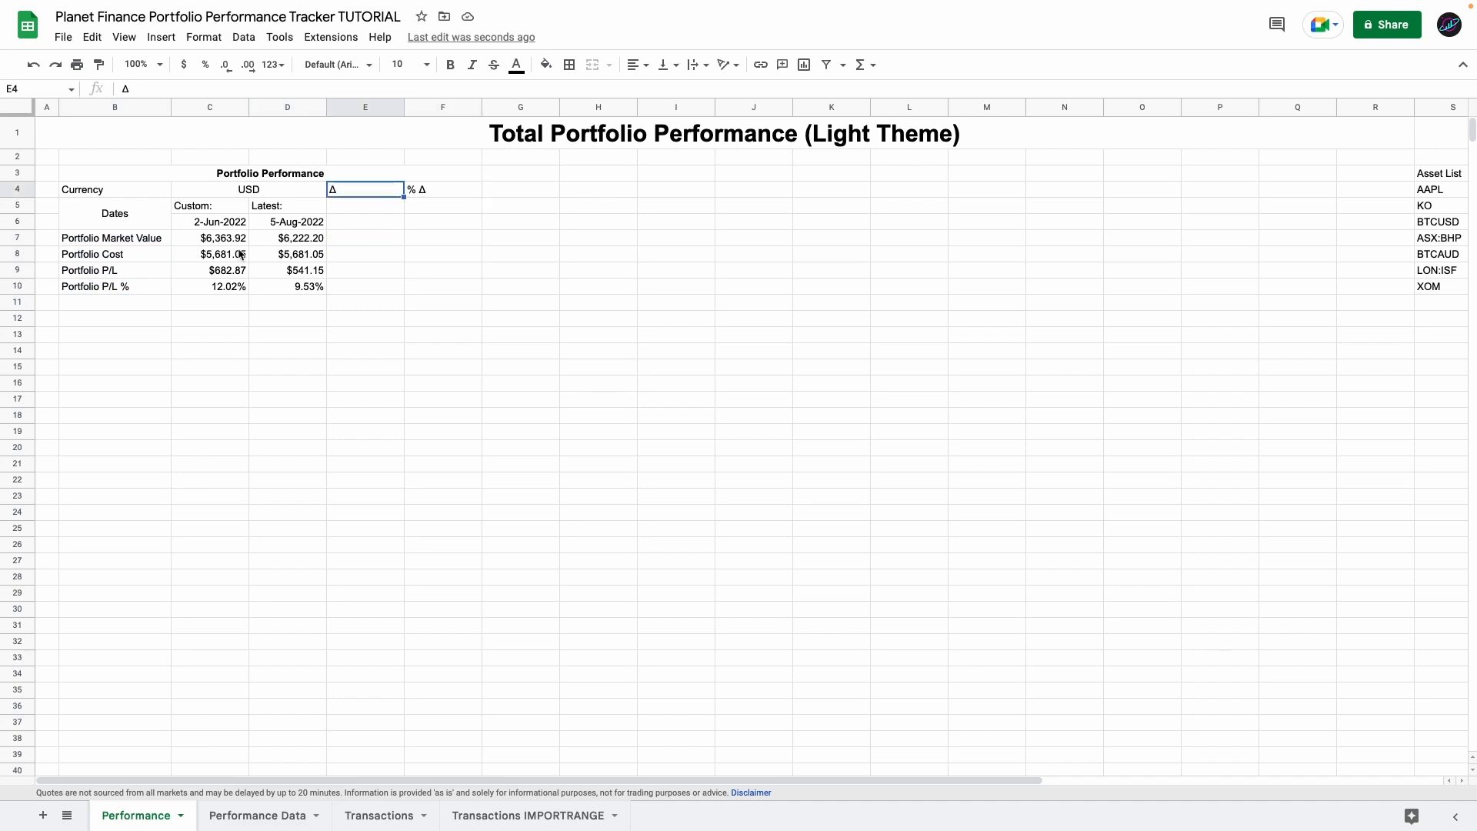
{"action": "left_click", "coordinate": [232, 240]}
{"action": "left_click", "coordinate": [286, 240]}
{"action": "left_click", "coordinate": [244, 271]}
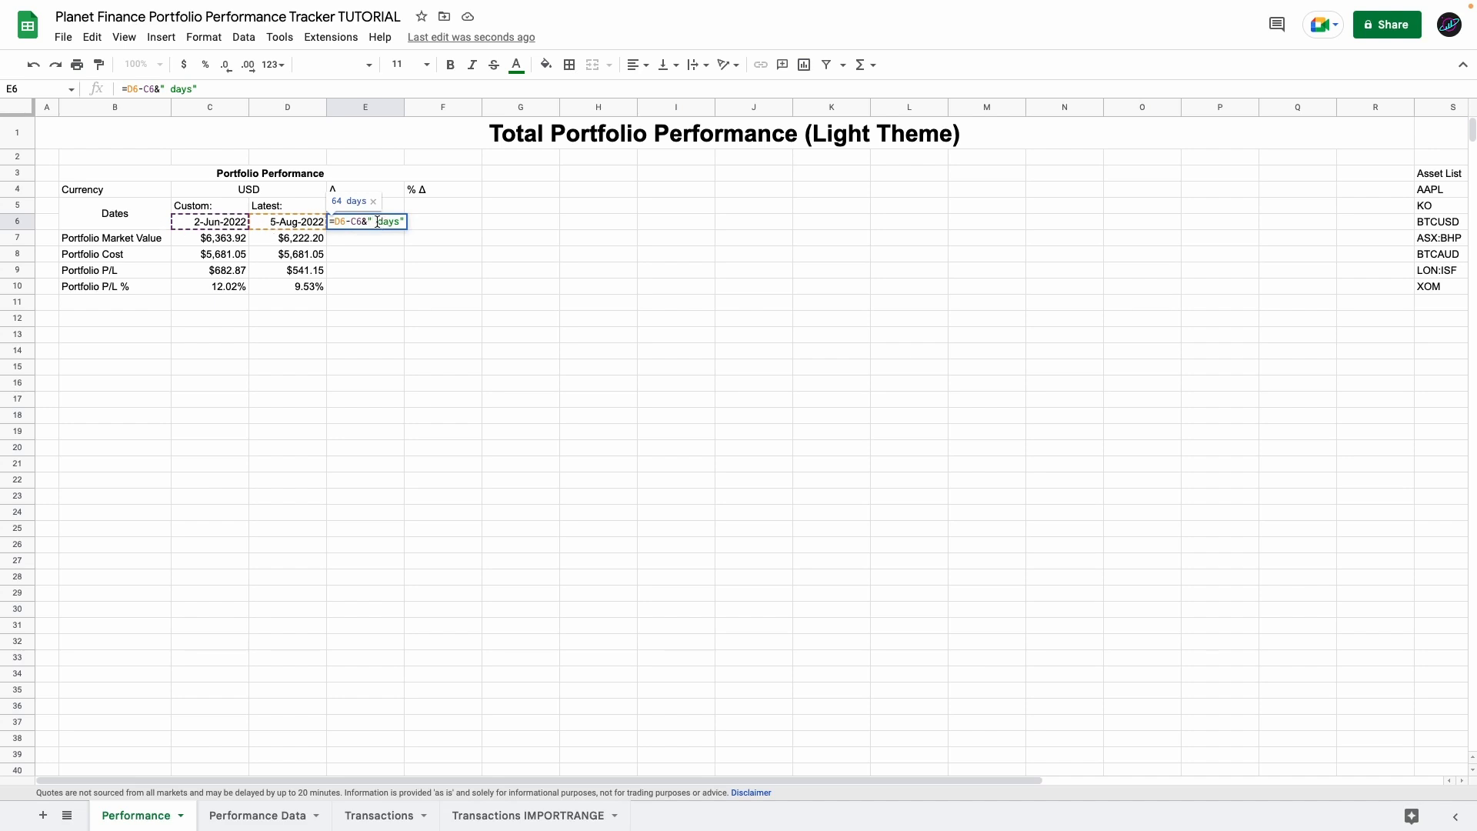
- Enter =D6-C6&" days" in E6 and =D7-C7 in E7, extending the difference formula through E10
{"action": "key", "text": "Return"}
{"action": "type", "text": "=D7-C7"}
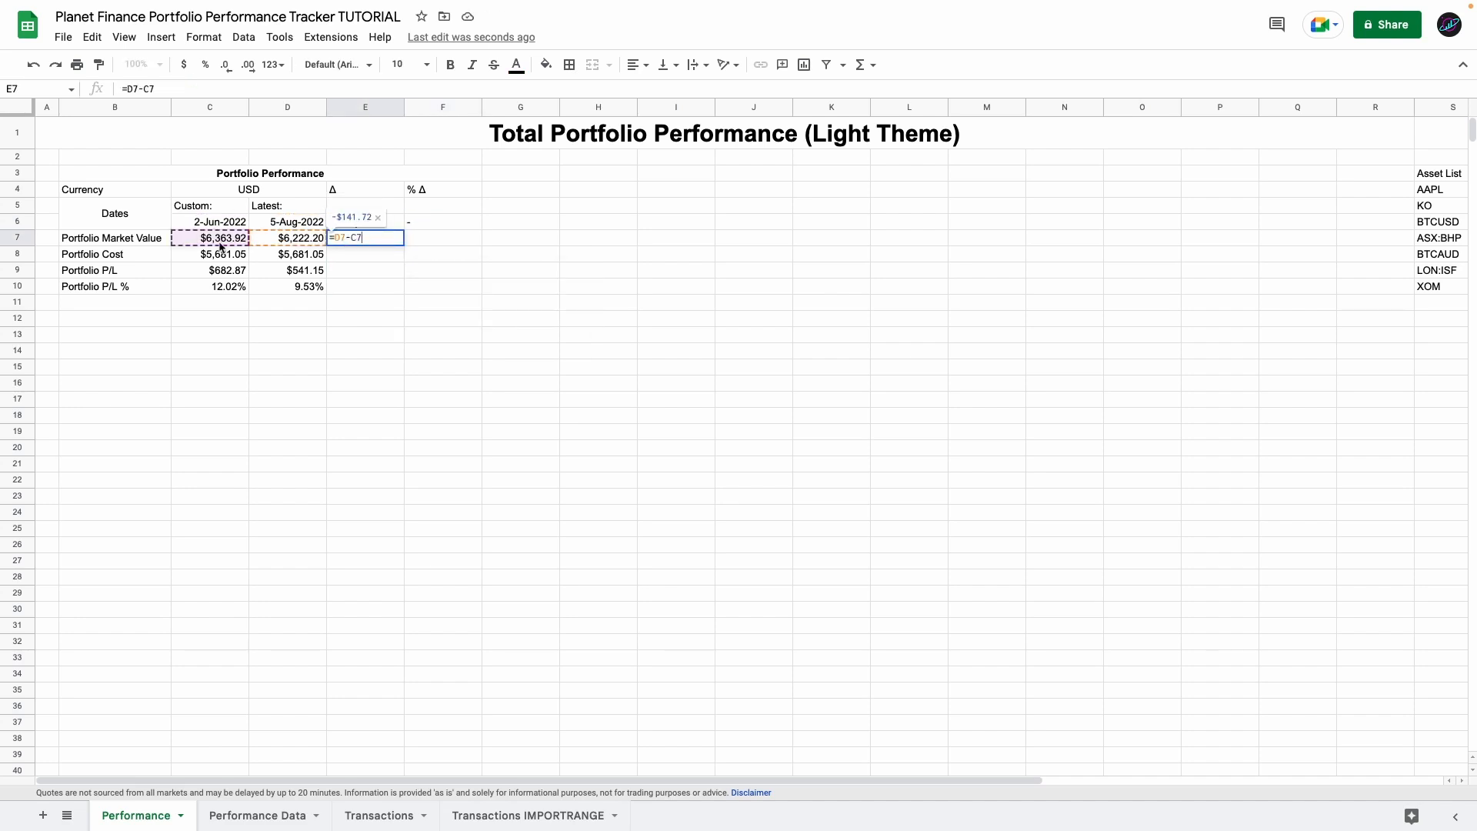
{"action": "key", "text": "Return"}
{"action": "key", "text": "ctrl+Return"}
- Enter =D7/C7-1 in F7 for the percentage change and extend it to F8
{"action": "left_click", "coordinate": [438, 238]}
{"action": "type", "text": "=D7/C7-1"}
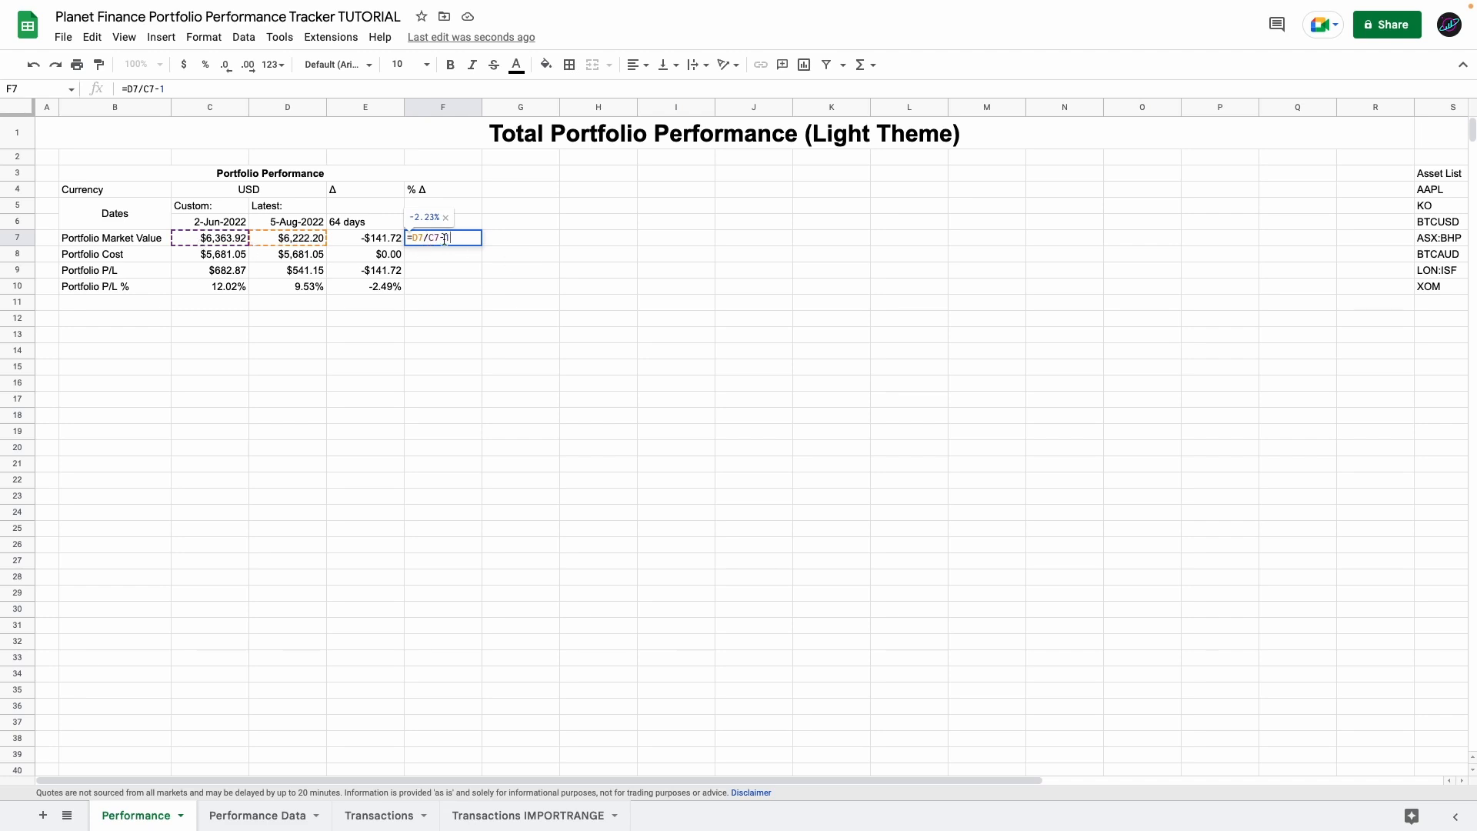
{"action": "key", "text": "Return"}
{"action": "key", "text": "ctrl+Return"}
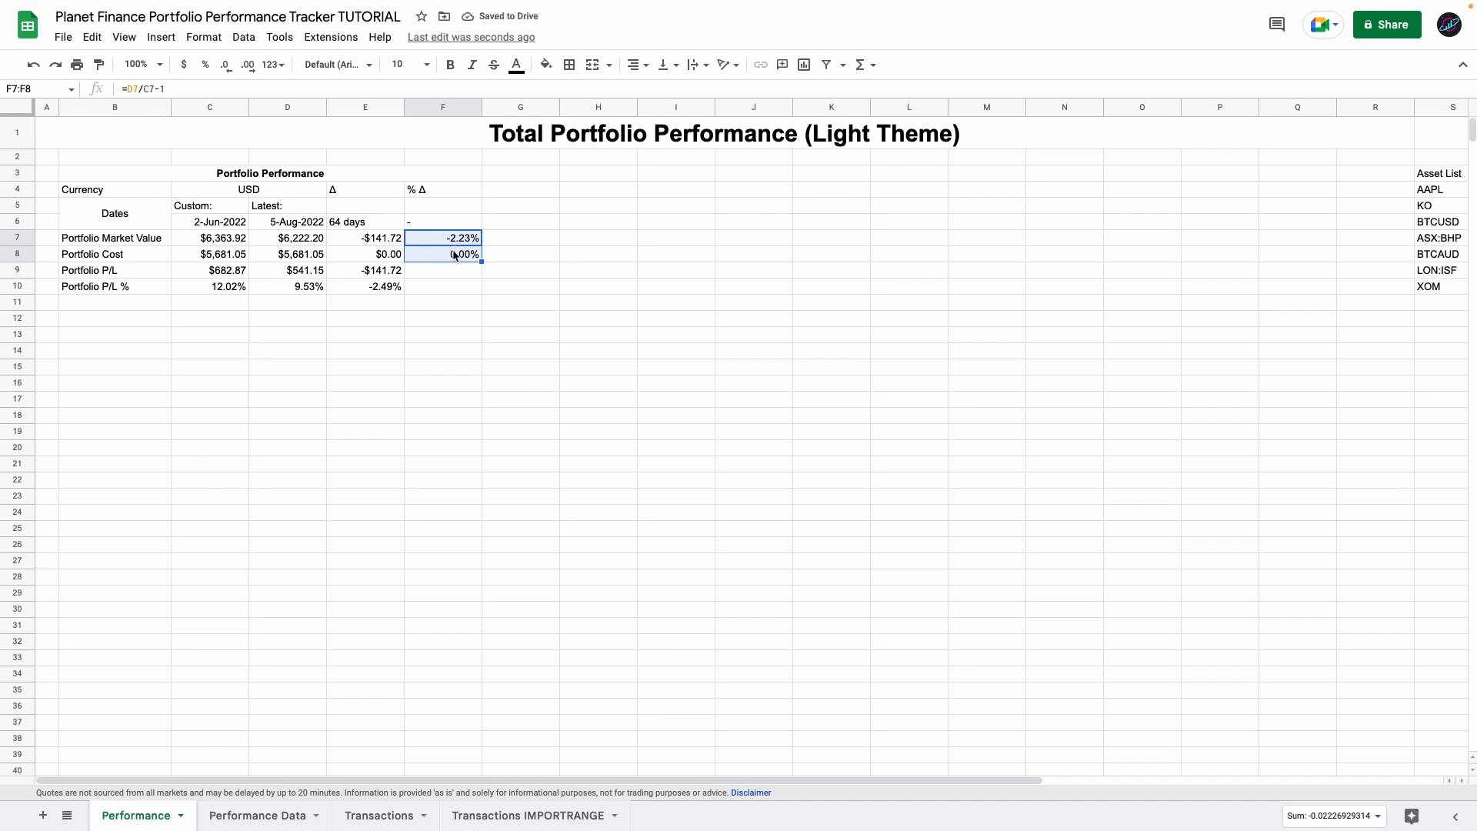
{"action": "left_click", "coordinate": [460, 254]}
- Enter =IF(C9<0,"",D9/C9-1) in F9 and extend it to F10
{"action": "left_click", "coordinate": [440, 274]}
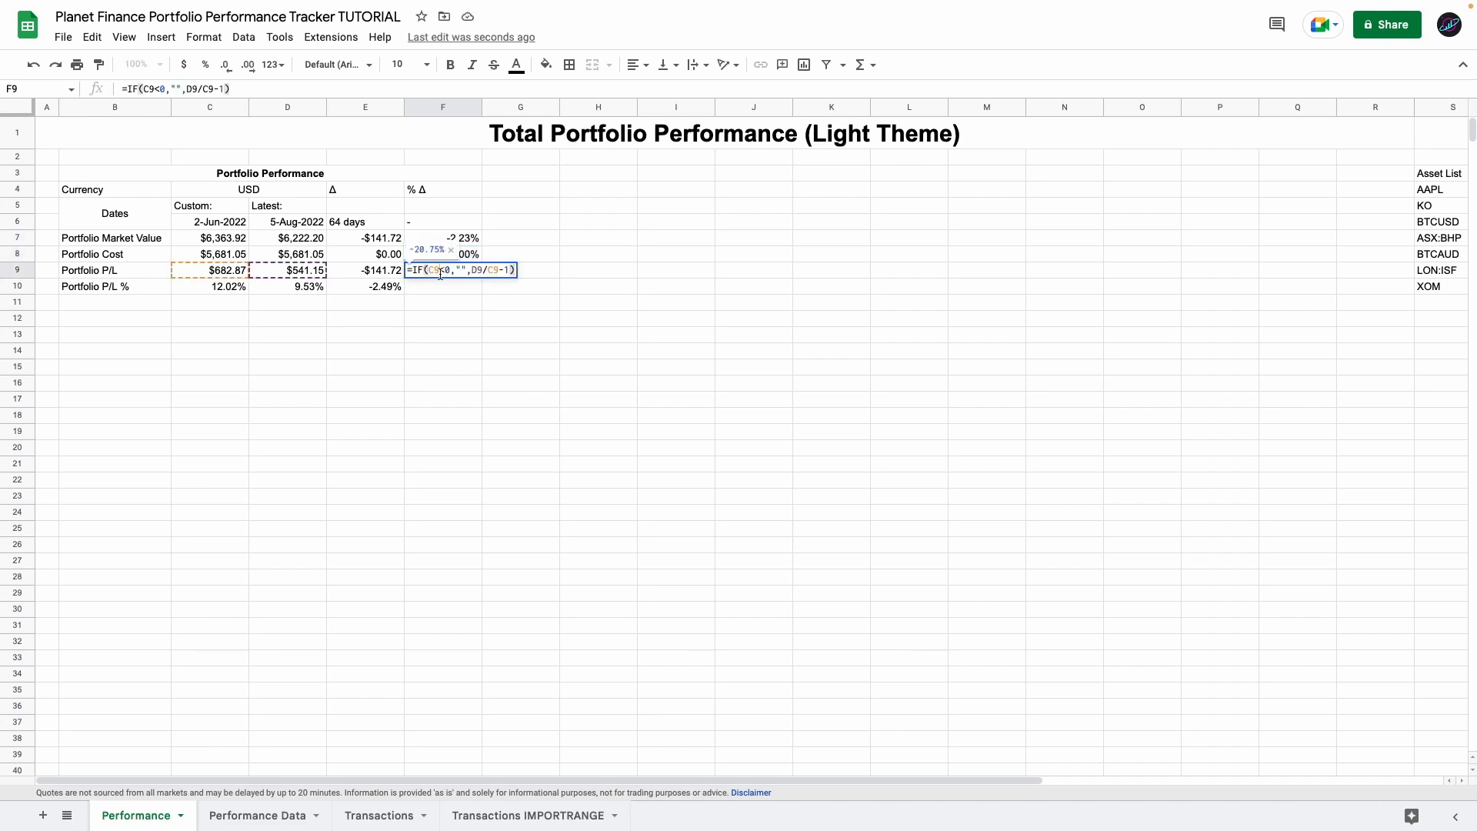
{"action": "left_click", "coordinate": [441, 271]}
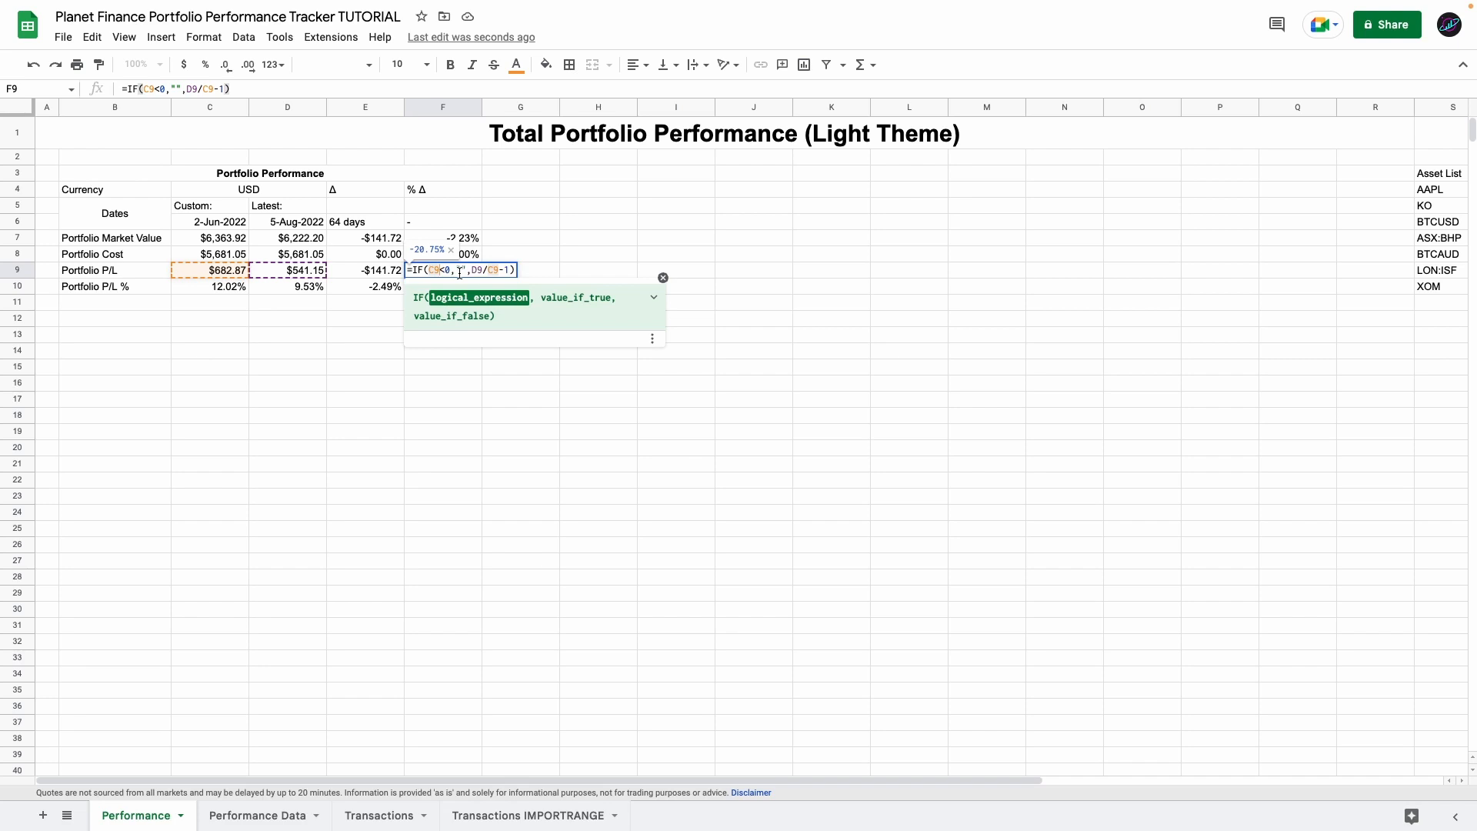
{"action": "key", "text": "Return"}
- Enter the section title "Benchmark Comparison" in B15
{"action": "left_click", "coordinate": [107, 399]}
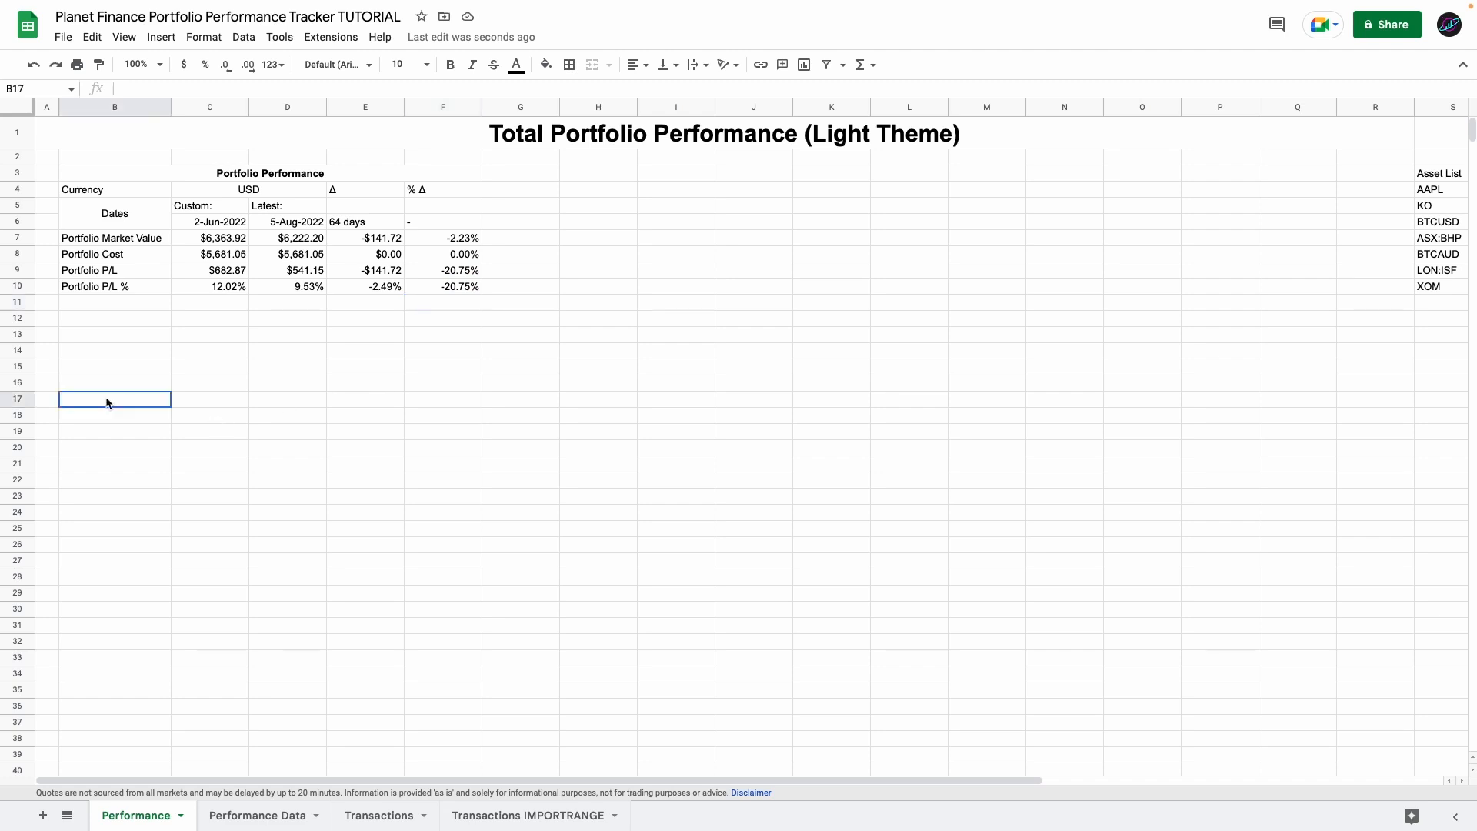
{"action": "left_click", "coordinate": [117, 376]}
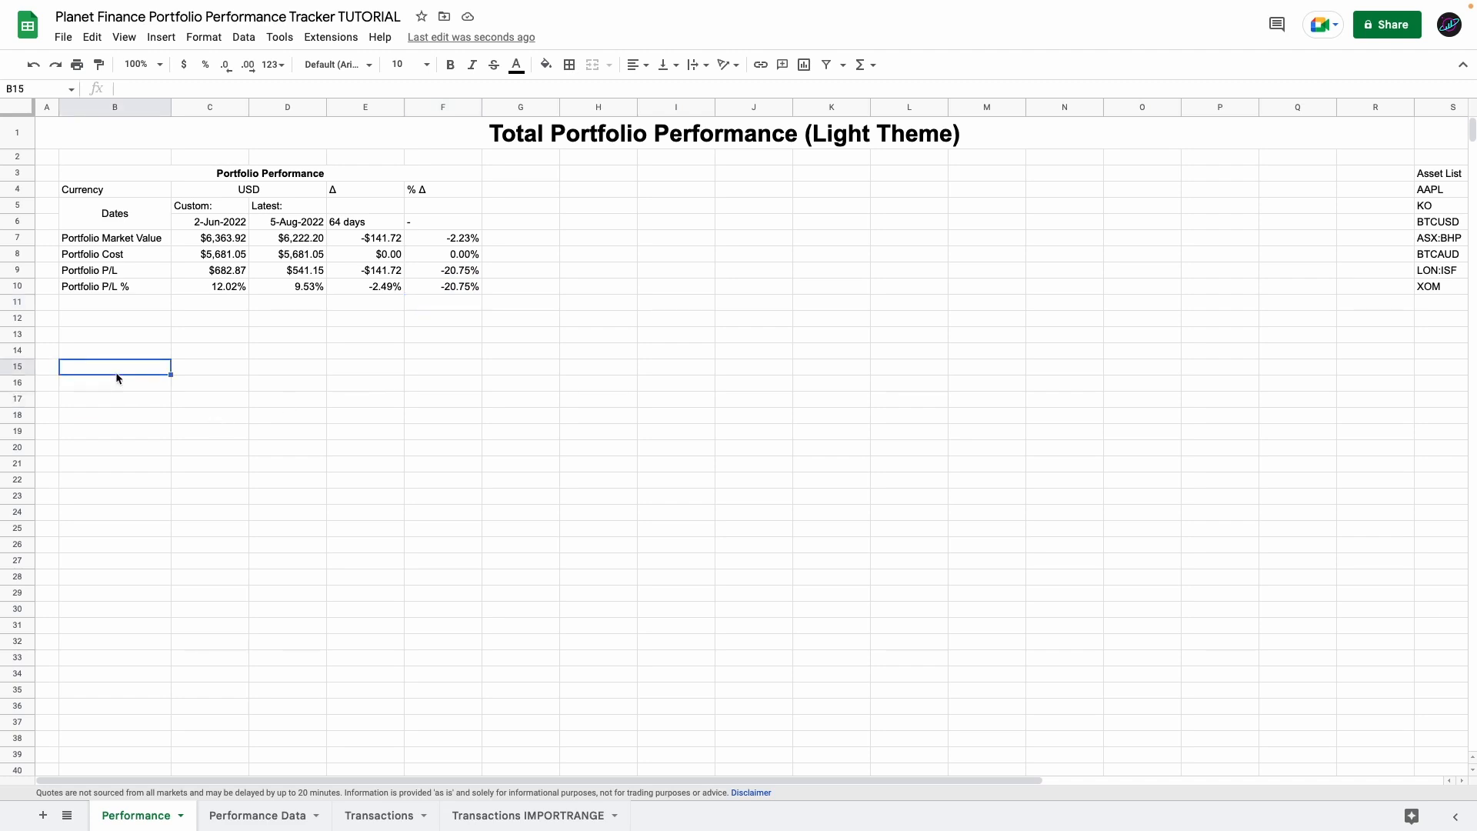
{"action": "type", "text": "Benchmark Comparison"}
{"action": "key", "text": "Return"}
- Set up the first comparison with Asset and Benchmark headers in B17 and D17 and Total Portfolio, vs and .INX in B18:D18
{"action": "key", "text": "Down"}
{"action": "type", "text": "Asset"}
{"action": "key", "text": "Right"}
{"action": "key", "text": "Right"}
{"action": "type", "text": "Benchmark"}
{"action": "key", "text": "Return"}
{"action": "key", "text": "Left"}
{"action": "key", "text": "Left"}
{"action": "type", "text": "Total Portfolio"}
{"action": "key", "text": "Right"}
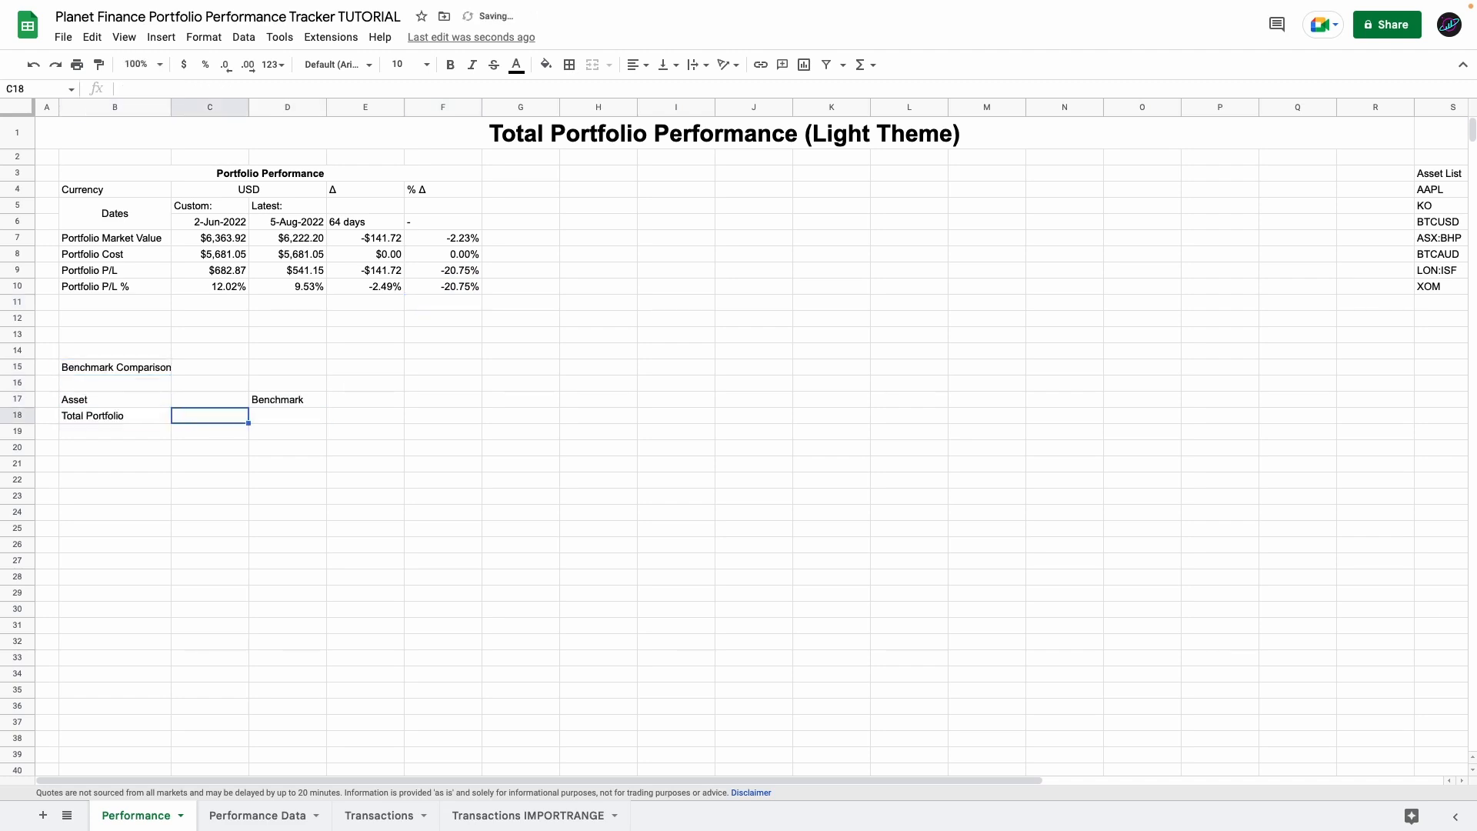
{"action": "type", "text": "vs"}
{"action": "key", "text": "Right"}
{"action": "type", "text": ".INX"}
- Set up a second comparison with Asset in J17, Benchmark in L17 and vs in K18
{"action": "key", "text": "Right"}
{"action": "key", "text": "Right"}
{"action": "key", "text": "Right"}
{"action": "key", "text": "Right"}
{"action": "key", "text": "Right"}
{"action": "key", "text": "Right"}
{"action": "key", "text": "Up"}
{"action": "type", "text": "Asset"}
{"action": "key", "text": "Right"}
{"action": "key", "text": "Right"}
{"action": "type", "text": "Benchmark"}
{"action": "key", "text": "Return"}
{"action": "key", "text": "Left"}
{"action": "key", "text": "Left"}
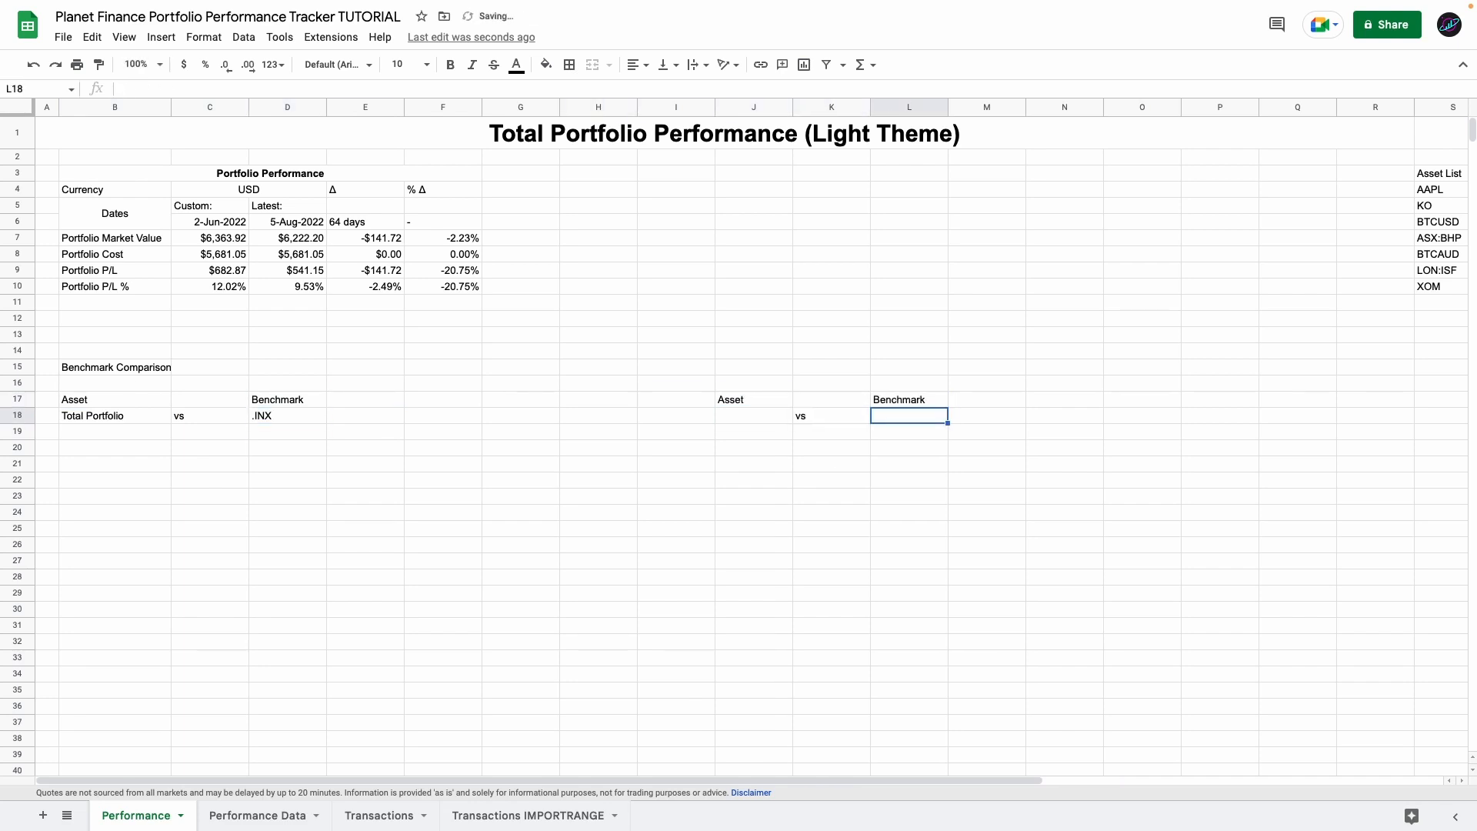
- Link the second comparison's benchmark in L18 to the first one with =D18
{"action": "left_click", "coordinate": [275, 416]}
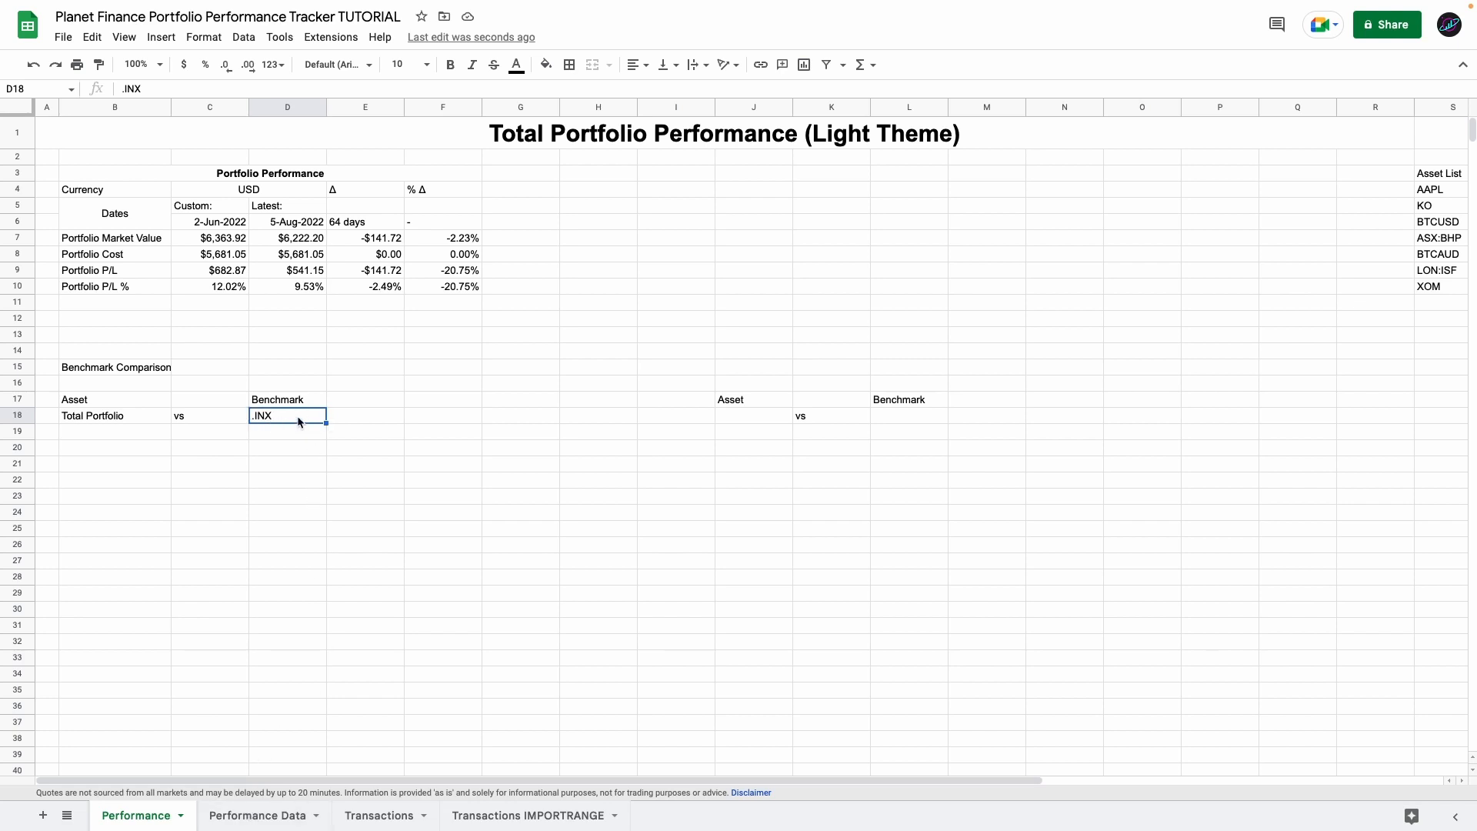
{"action": "left_click", "coordinate": [905, 425]}
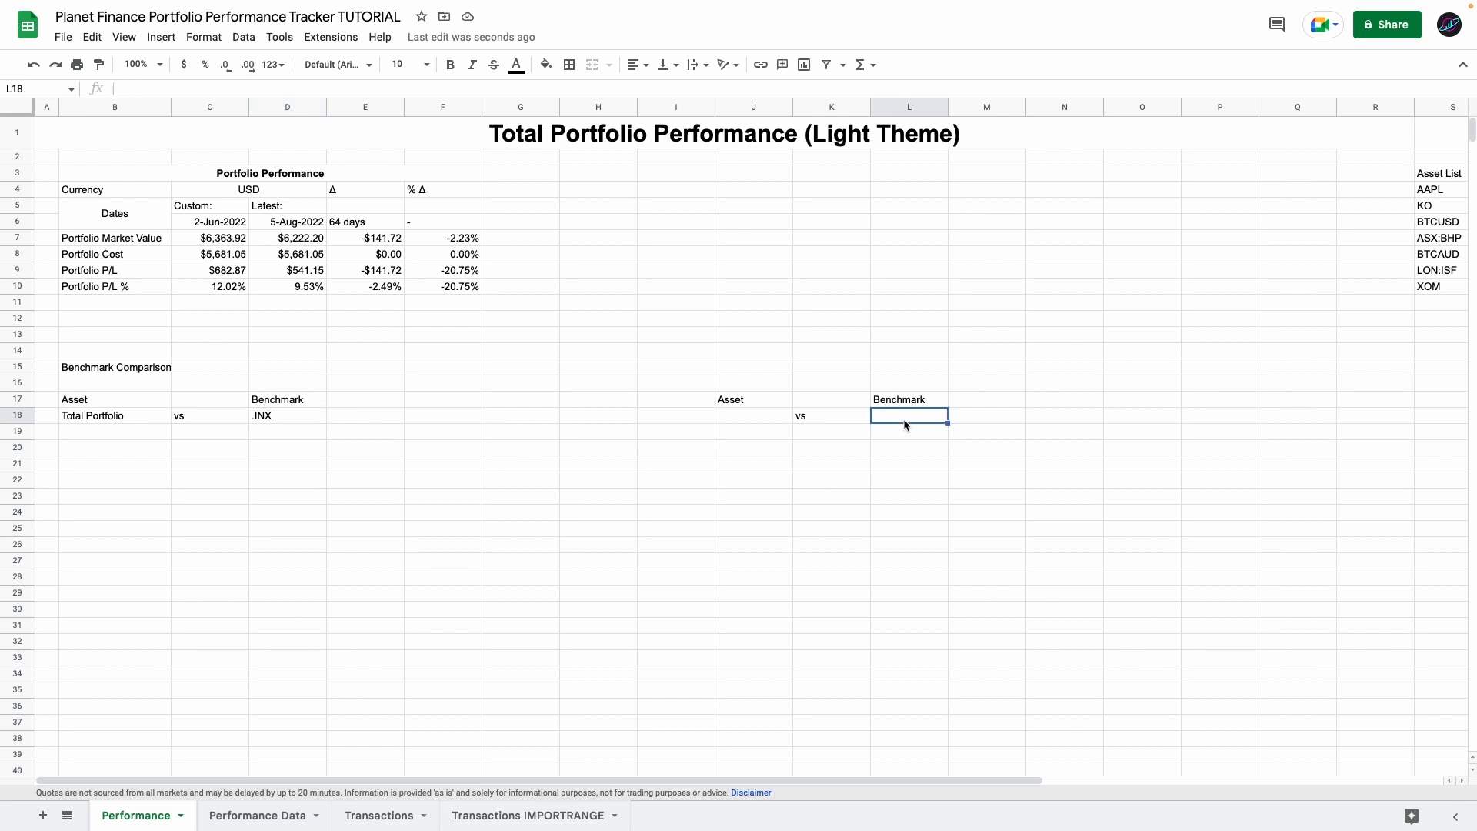
{"action": "type", "text": "="}
{"action": "left_click", "coordinate": [308, 417]}
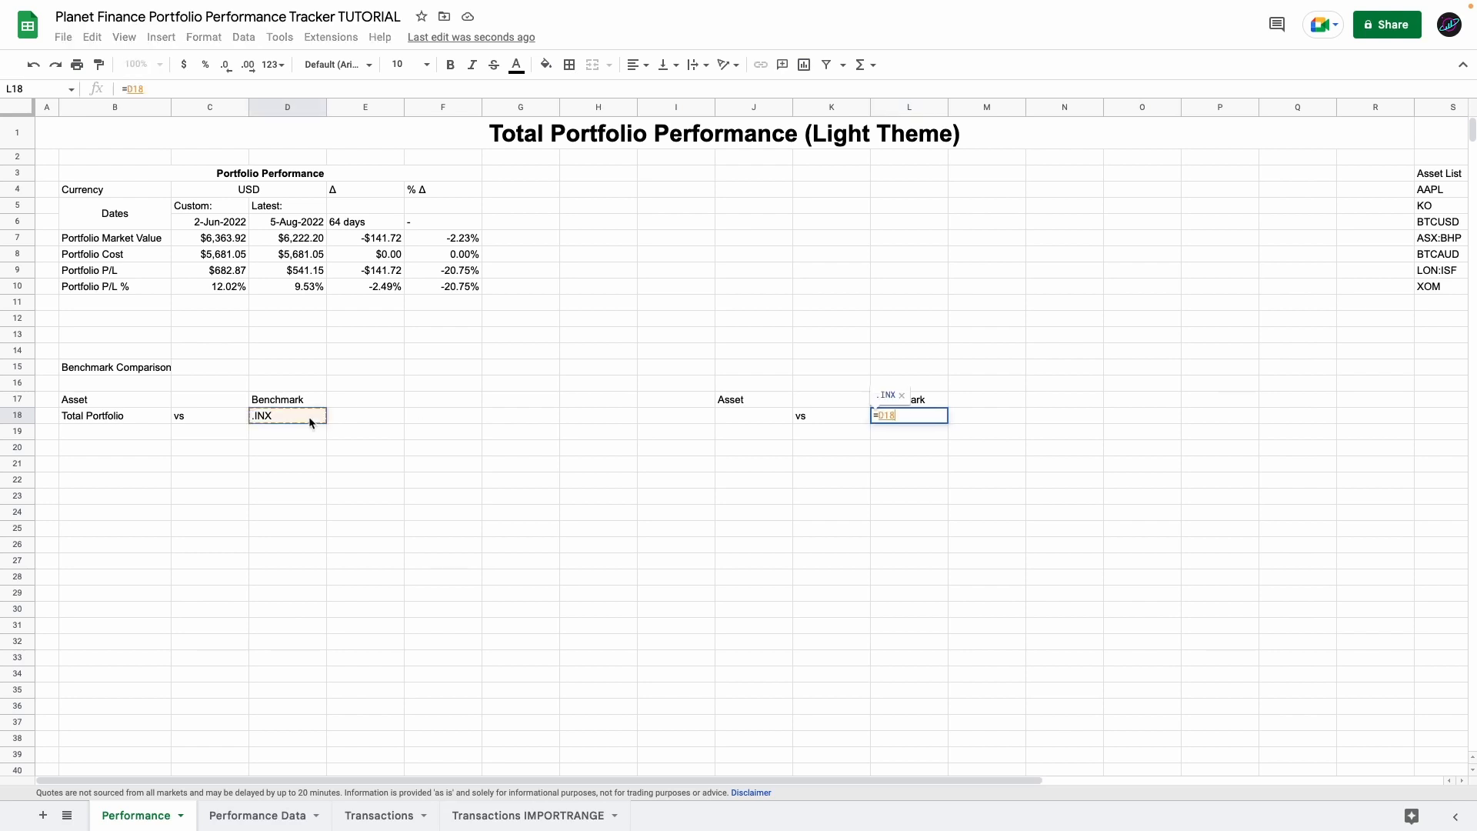
{"action": "key", "text": "Return"}
- Add a dropdown to J18 sourced from the asset list range S4:S and choose AAPL
{"action": "left_click", "coordinate": [729, 422]}
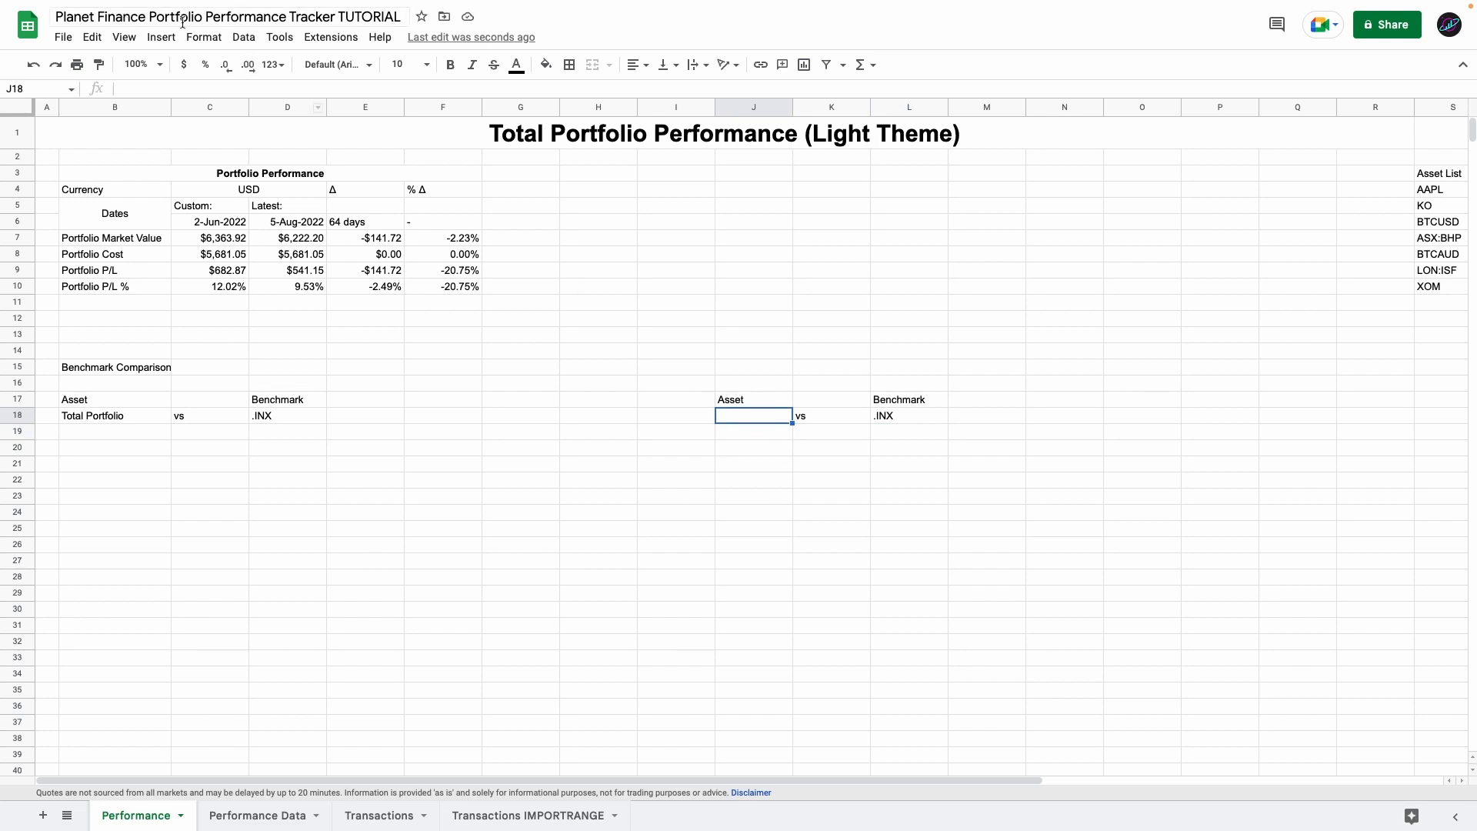
{"action": "left_click", "coordinate": [243, 37]}
{"action": "left_click", "coordinate": [280, 325]}
{"action": "left_click", "coordinate": [864, 370]}
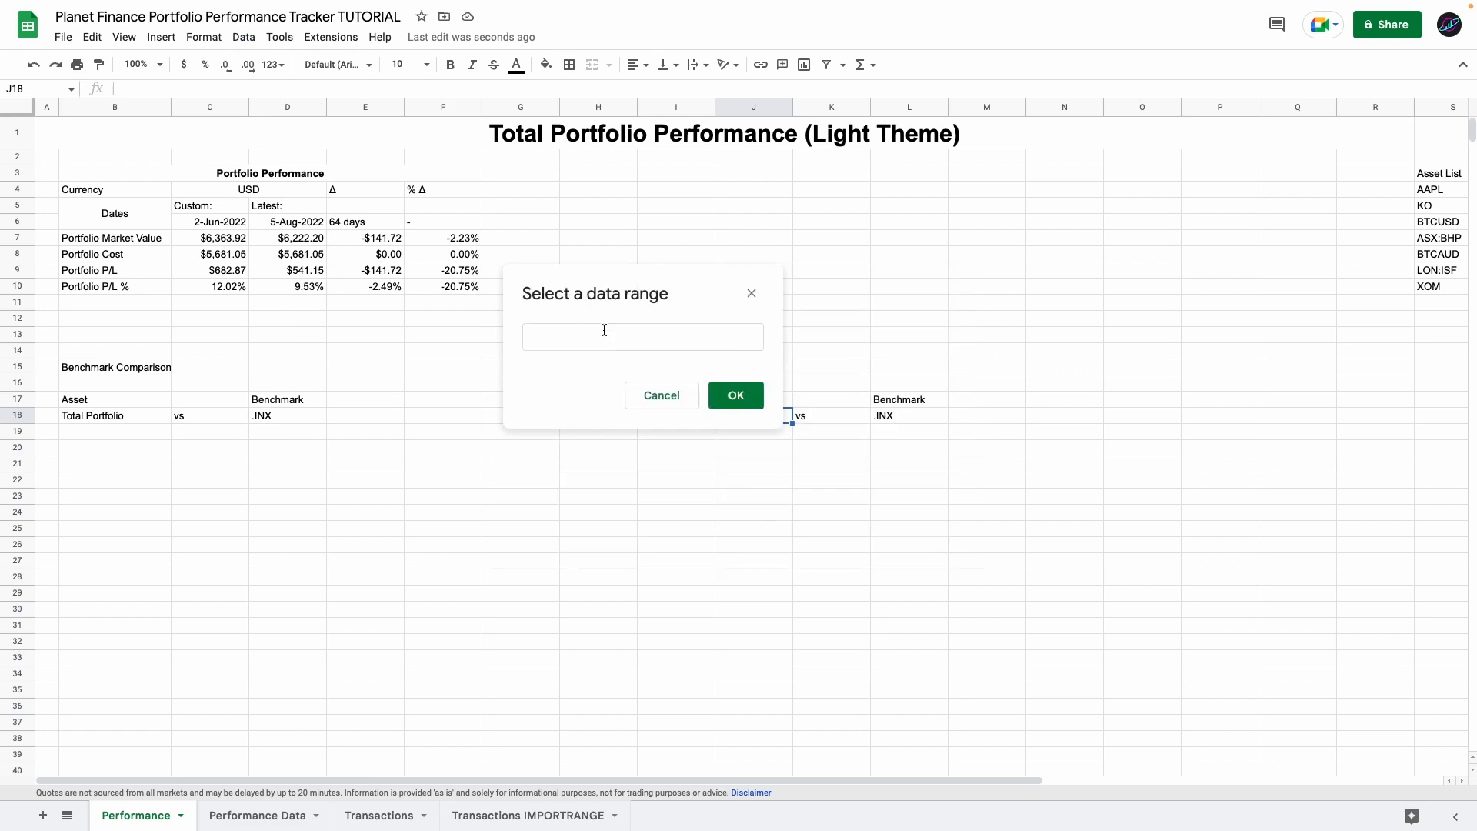
{"action": "scroll", "coordinate": [1396, 254], "scroll_direction": "right", "scroll_amount": 2}
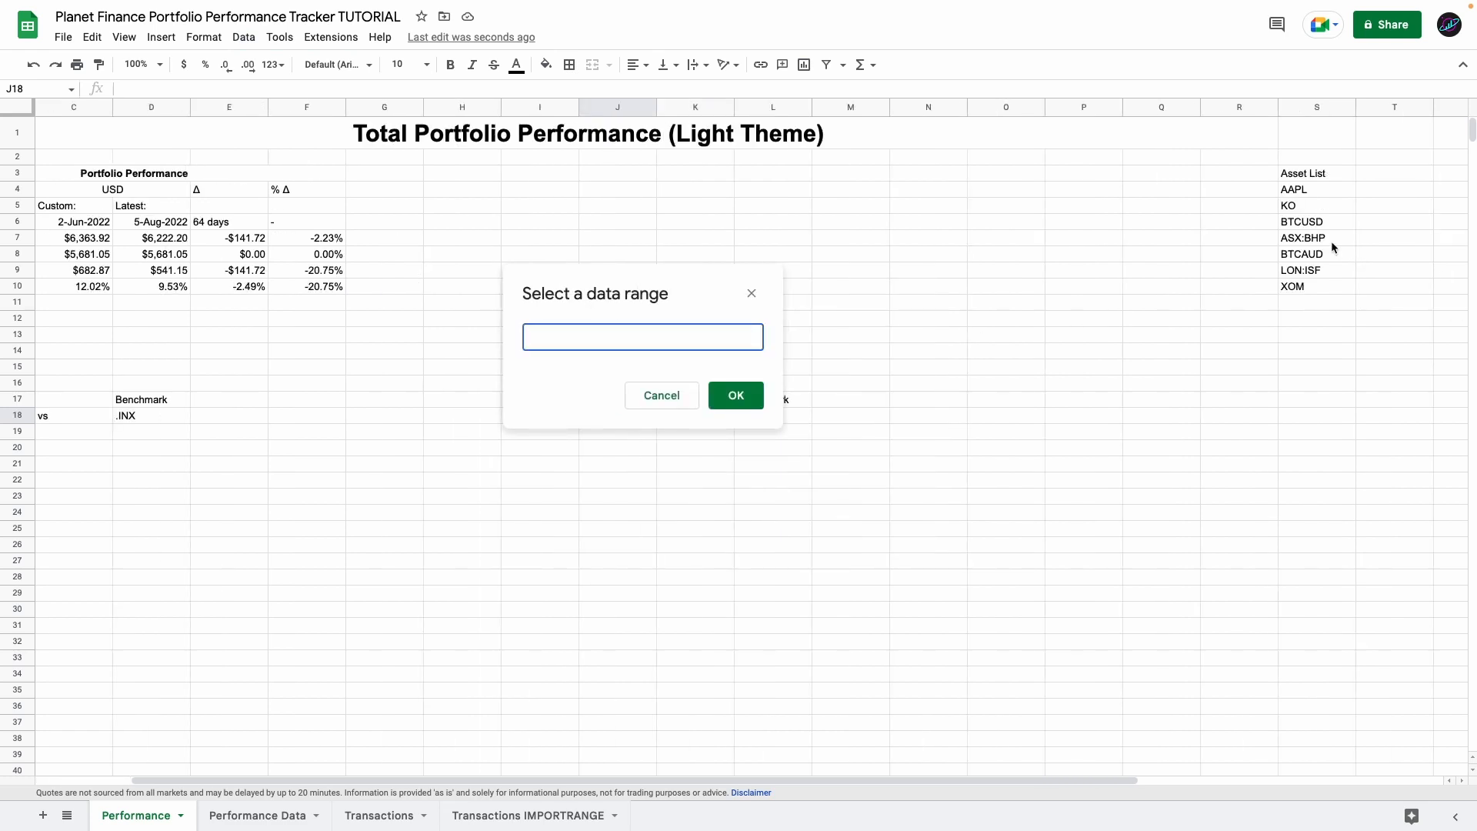
{"action": "left_click_drag", "start_coordinate": [1302, 189], "coordinate": [1307, 286]}
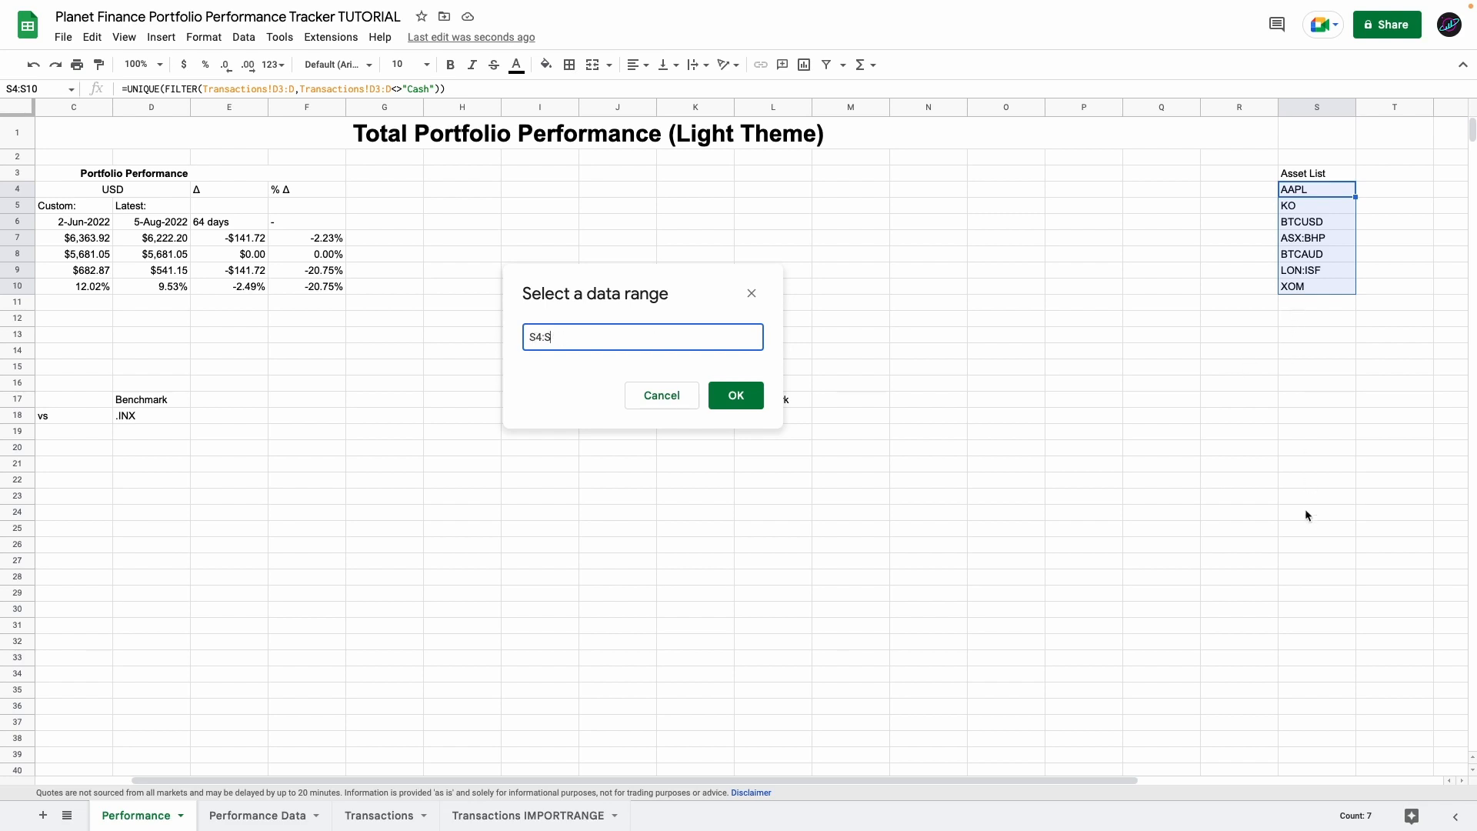
{"action": "left_click", "coordinate": [731, 397]}
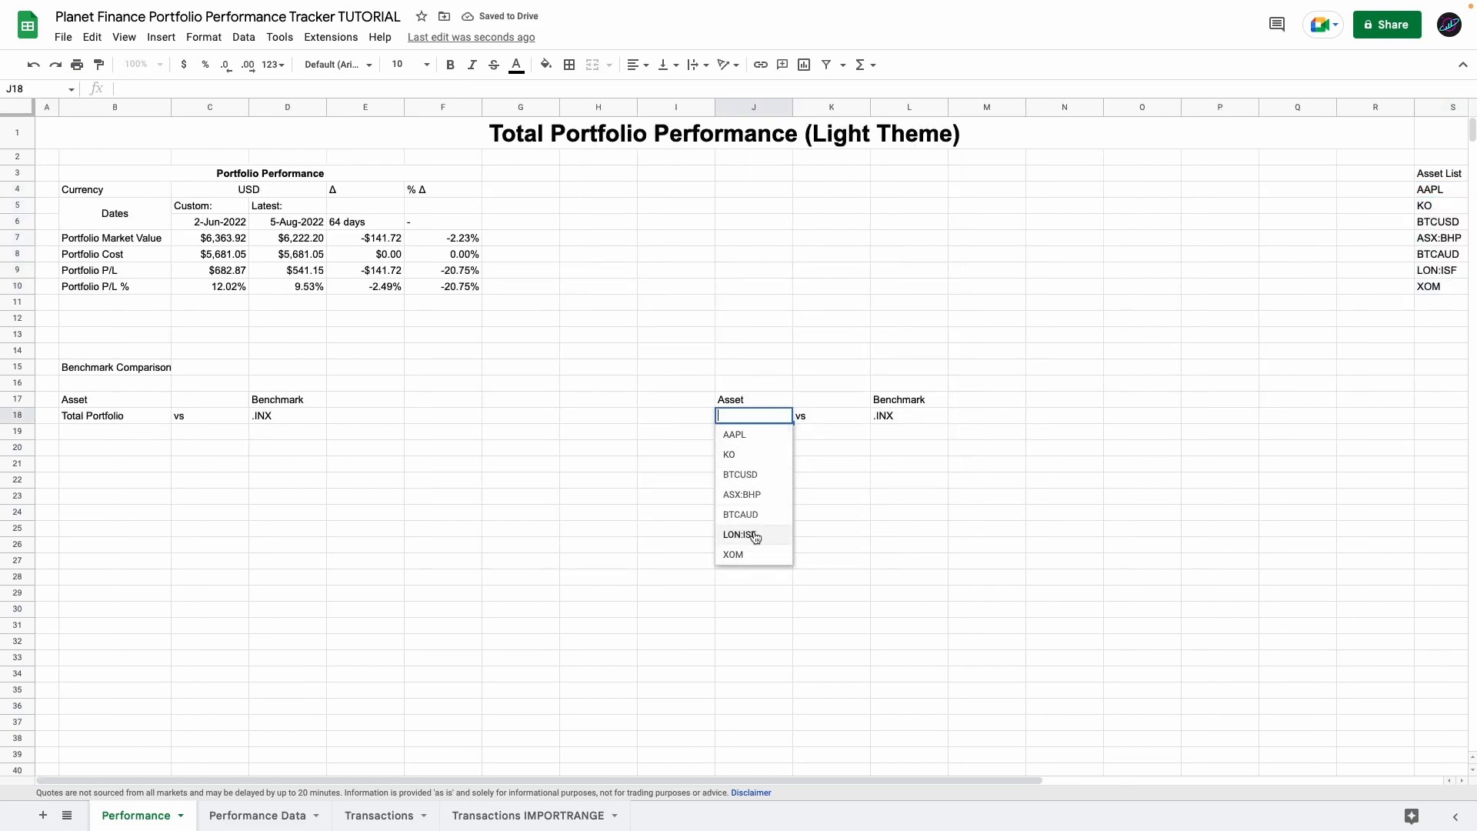
{"action": "left_click", "coordinate": [761, 435]}
{"action": "left_click", "coordinate": [192, 450]}
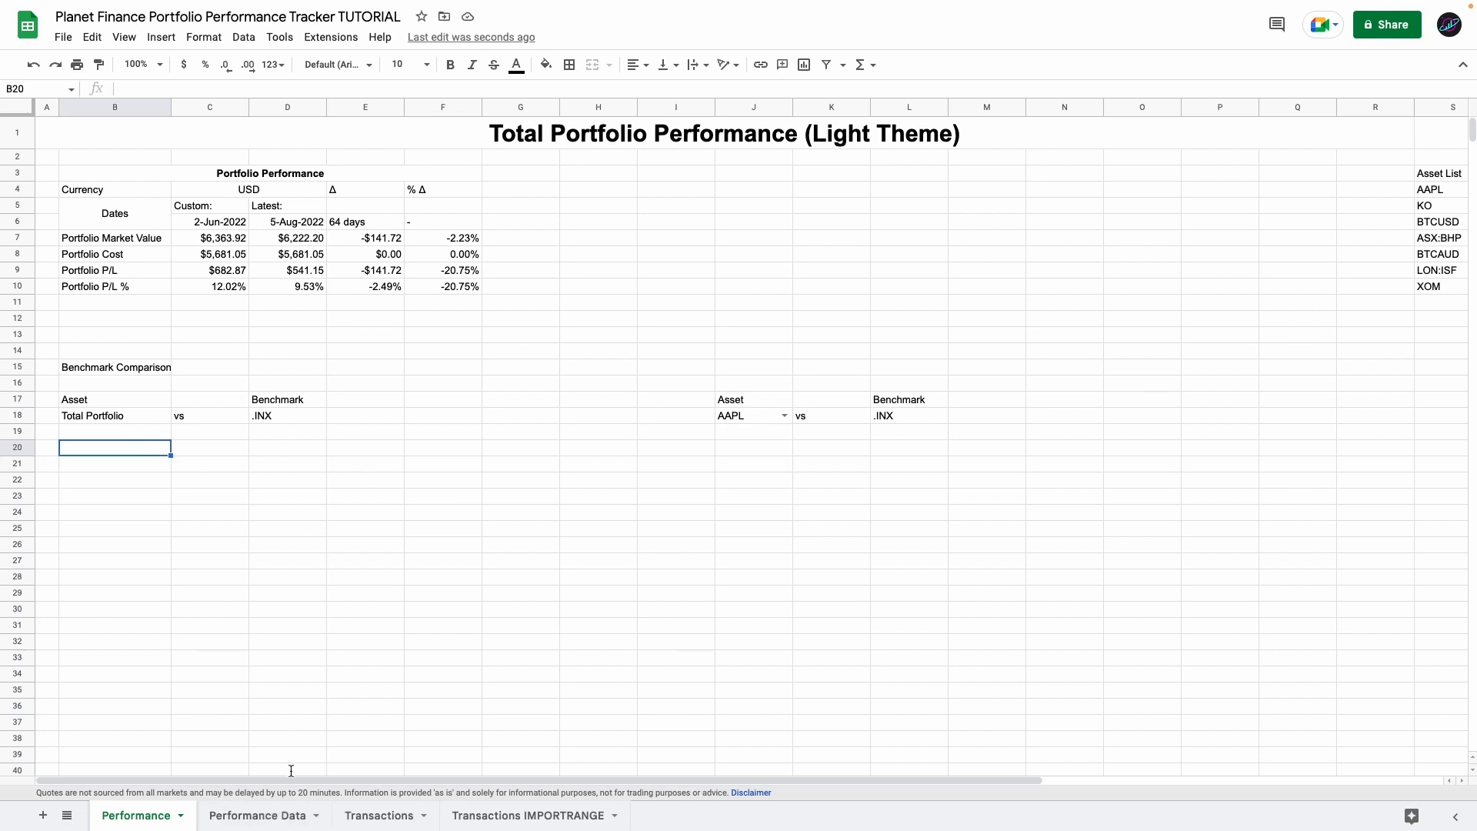
- Link the benchmark ticker in F1 of the Performance Data sheet to D18 on the Performance sheet
{"action": "left_click", "coordinate": [288, 420]}
{"action": "left_click", "coordinate": [784, 417]}
{"action": "left_click", "coordinate": [258, 815]}
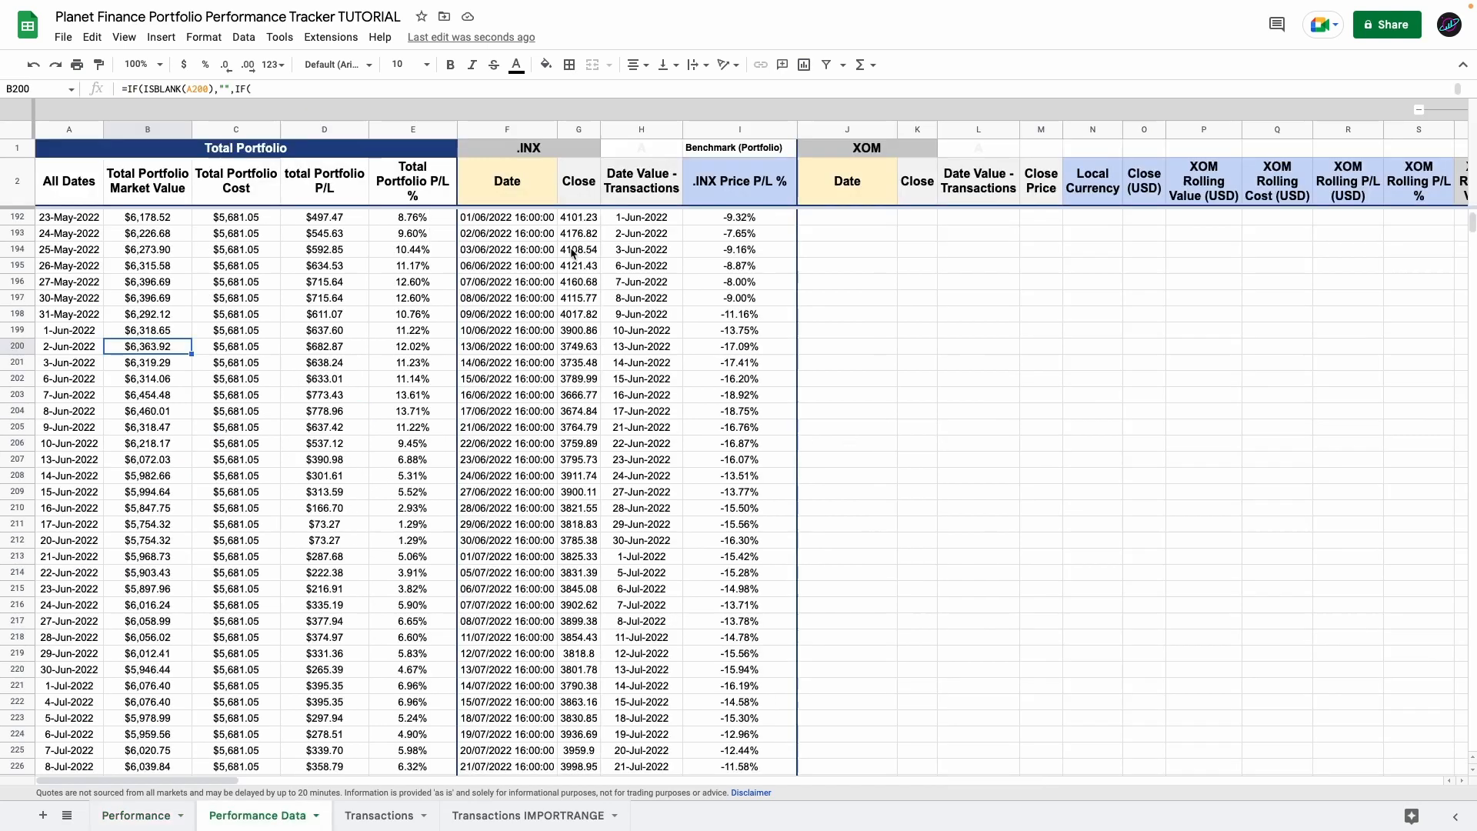
{"action": "scroll", "coordinate": [567, 247], "scroll_direction": "up", "scroll_amount": 3}
{"action": "left_click", "coordinate": [557, 152]}
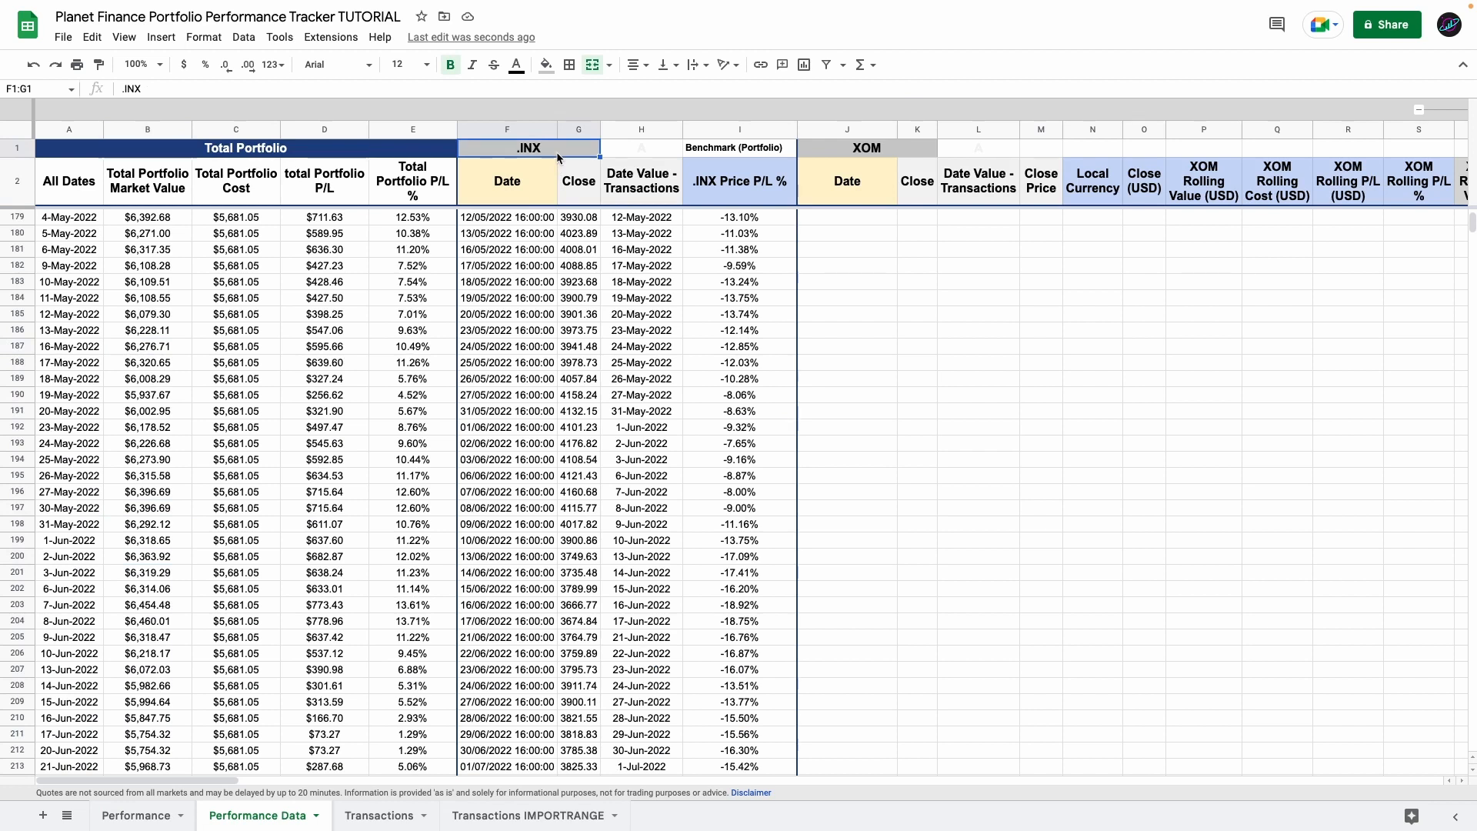
{"action": "type", "text": "="}
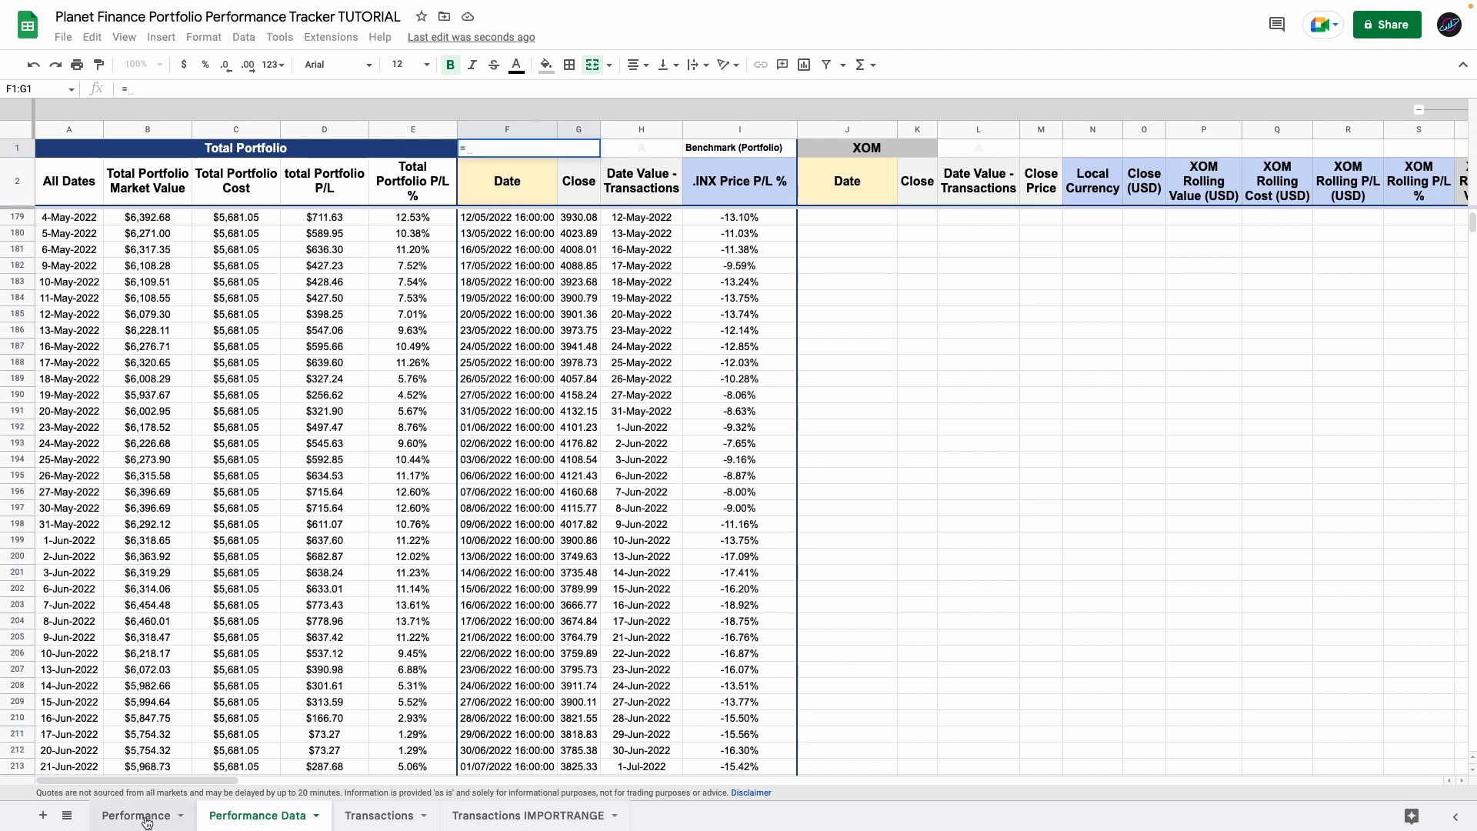
{"action": "left_click", "coordinate": [146, 817]}
{"action": "left_click", "coordinate": [286, 415]}
{"action": "key", "text": "Return"}
- Link the asset ticker in J1 of the Performance Data sheet to J18 on the Performance sheet
{"action": "left_click", "coordinate": [848, 149]}
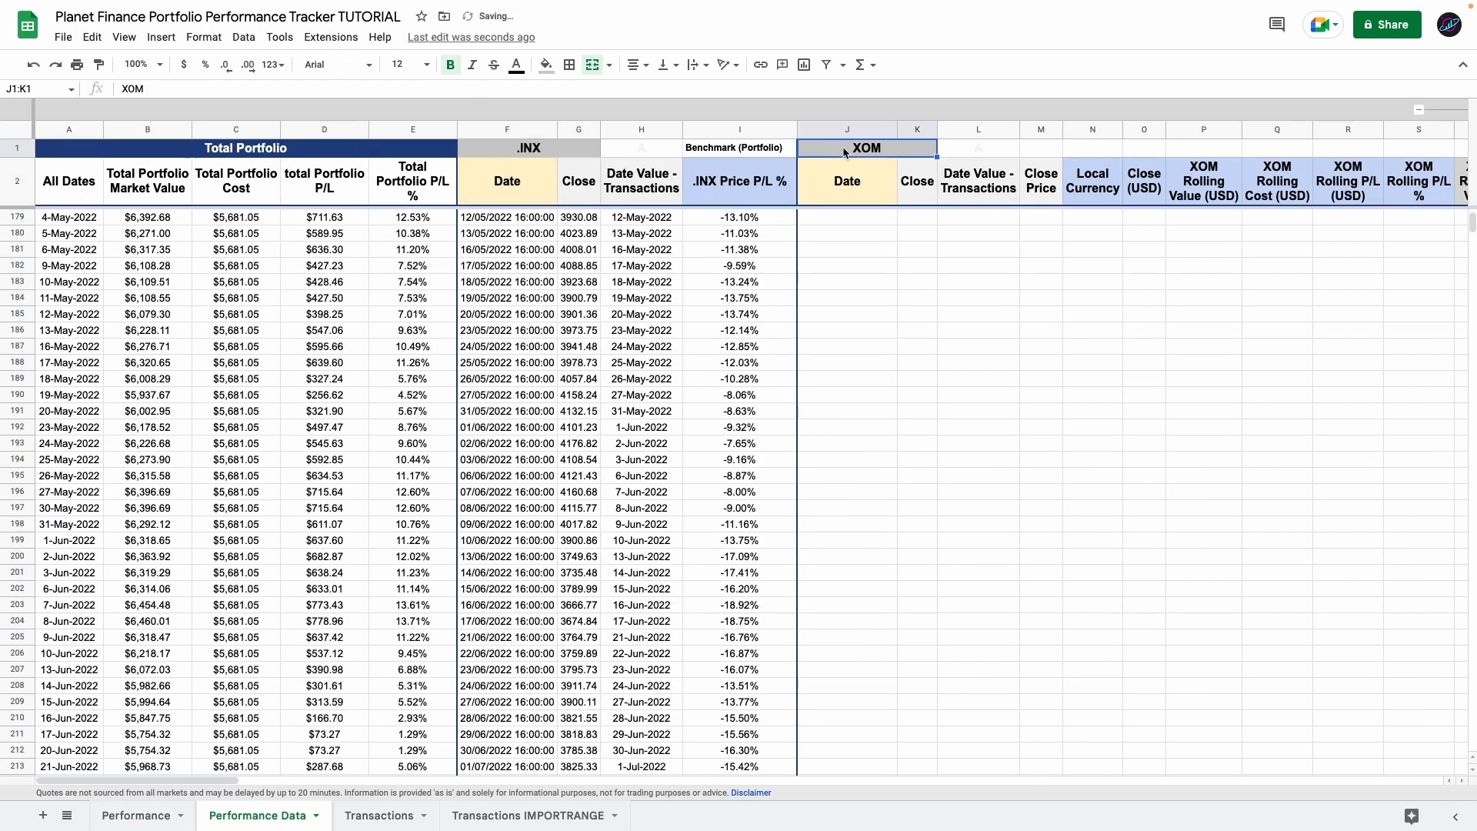
{"action": "type", "text": "="}
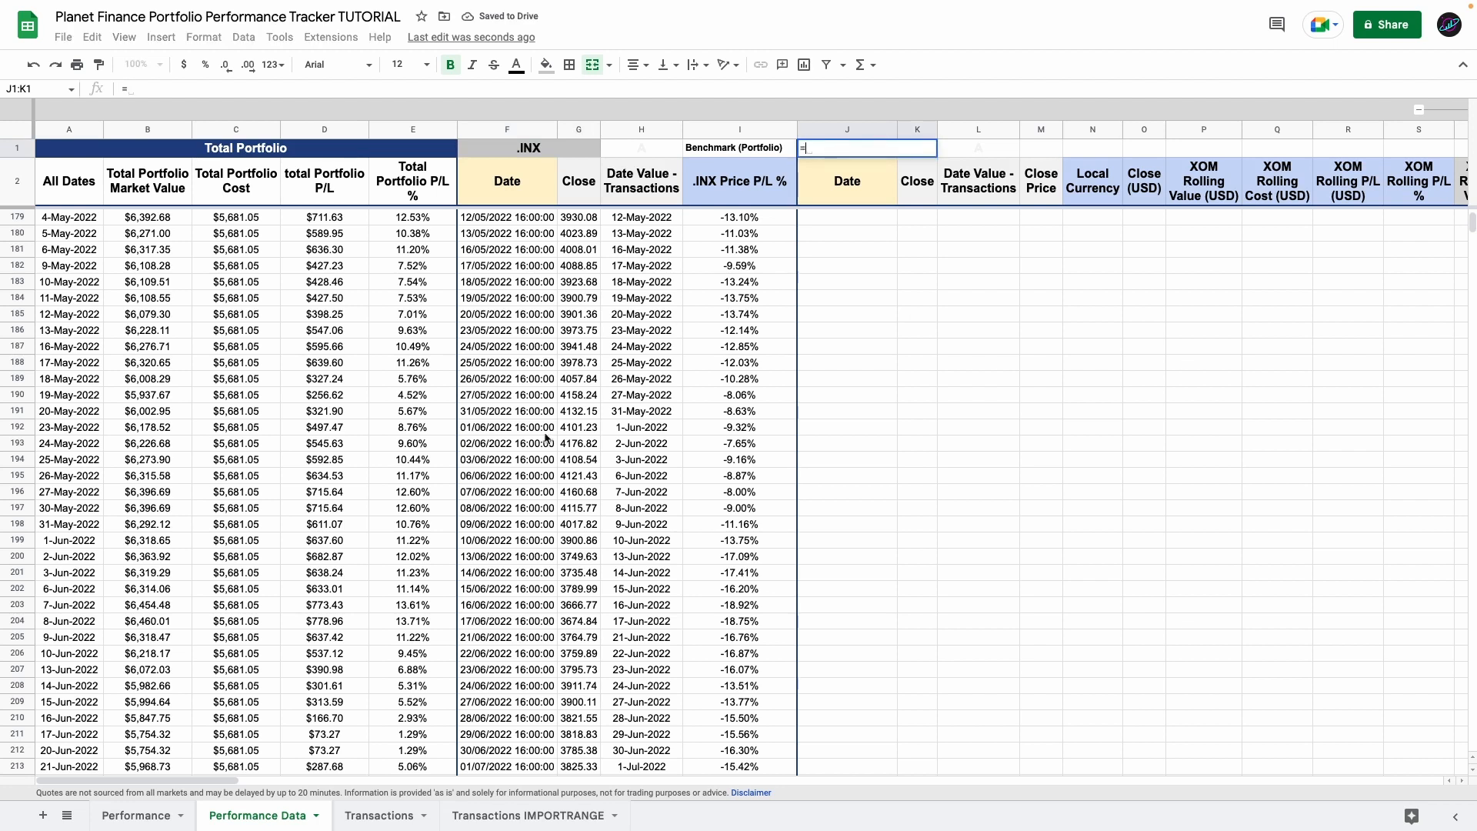
{"action": "left_click", "coordinate": [136, 815]}
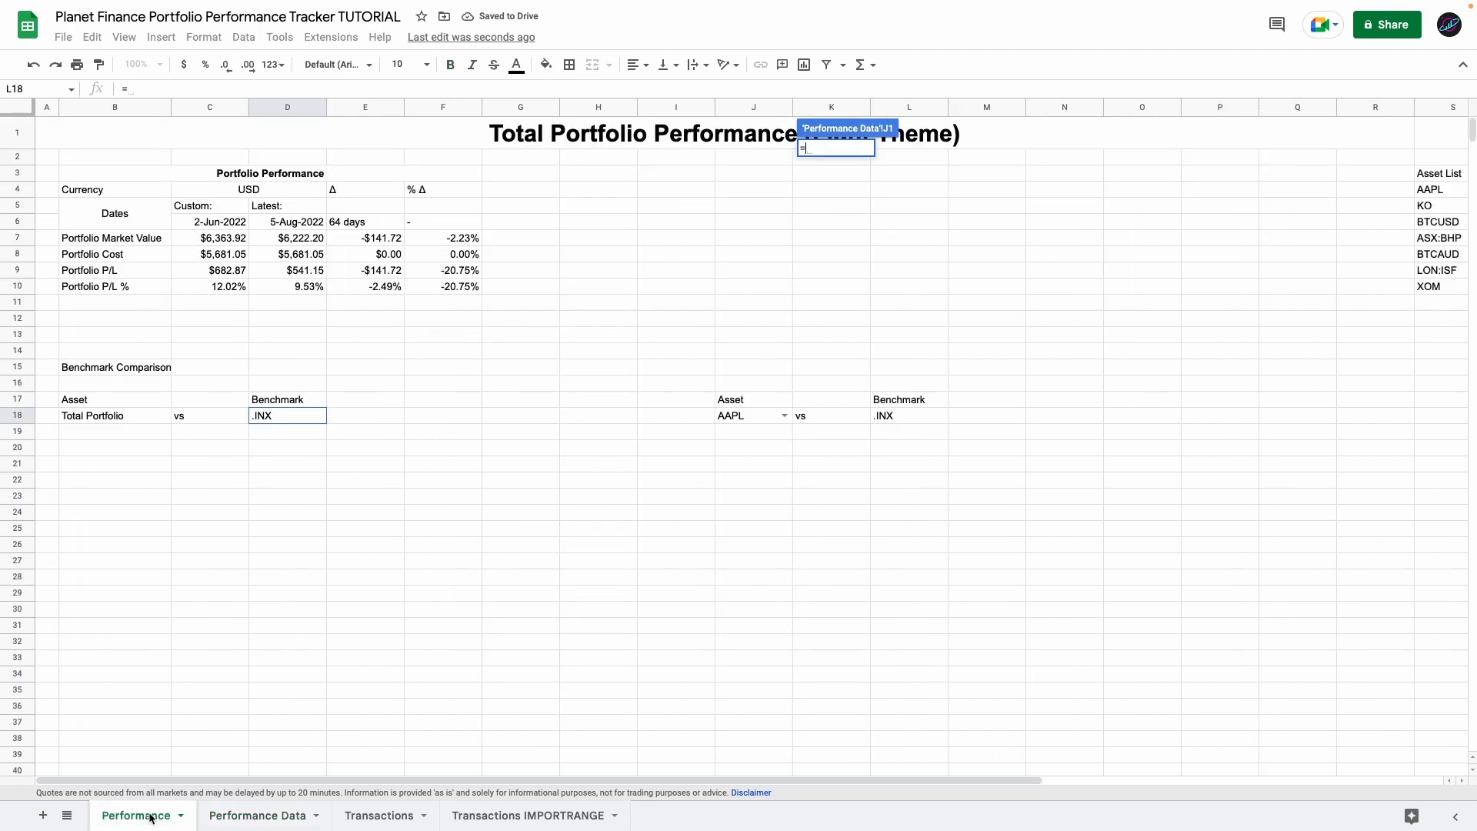
{"action": "left_click", "coordinate": [745, 414]}
{"action": "key", "text": "Return"}
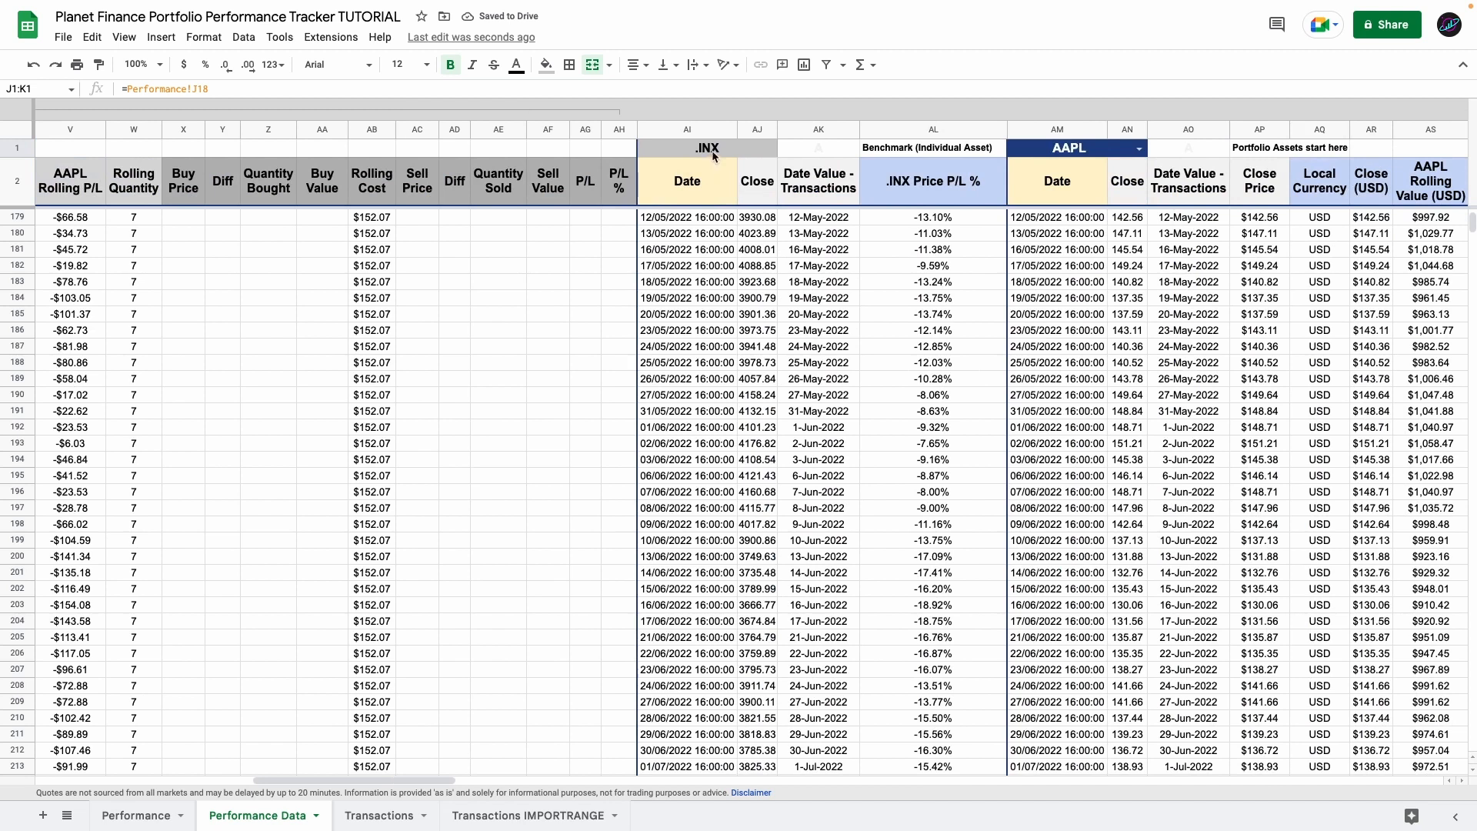
- Link the individual-asset benchmark ticker in AI1 of the Performance Data sheet to L18 on the Performance sheet
{"action": "left_click", "coordinate": [712, 154]}
{"action": "type", "text": "="}
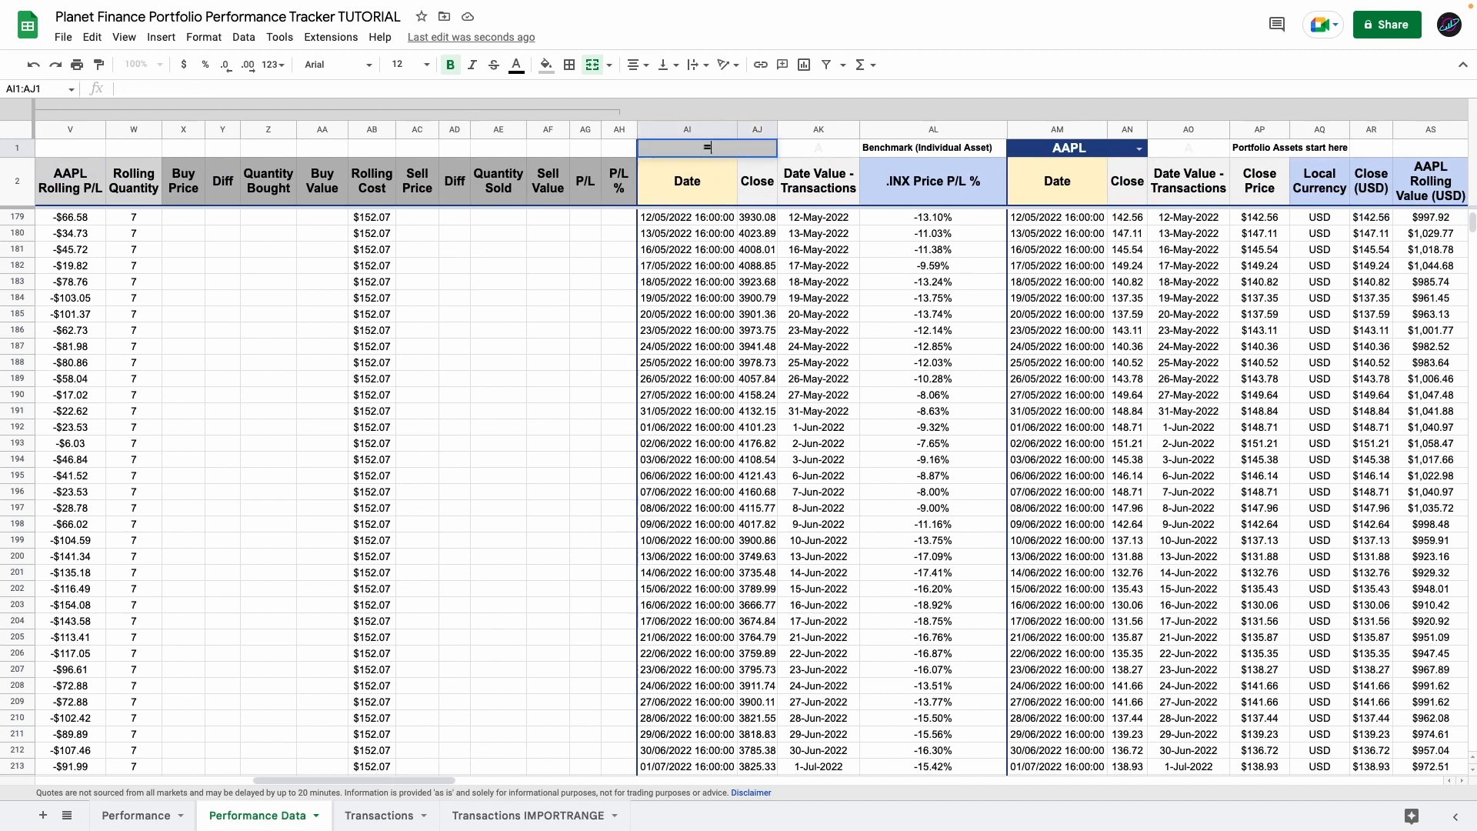
{"action": "left_click", "coordinate": [131, 815]}
{"action": "left_click", "coordinate": [889, 420]}
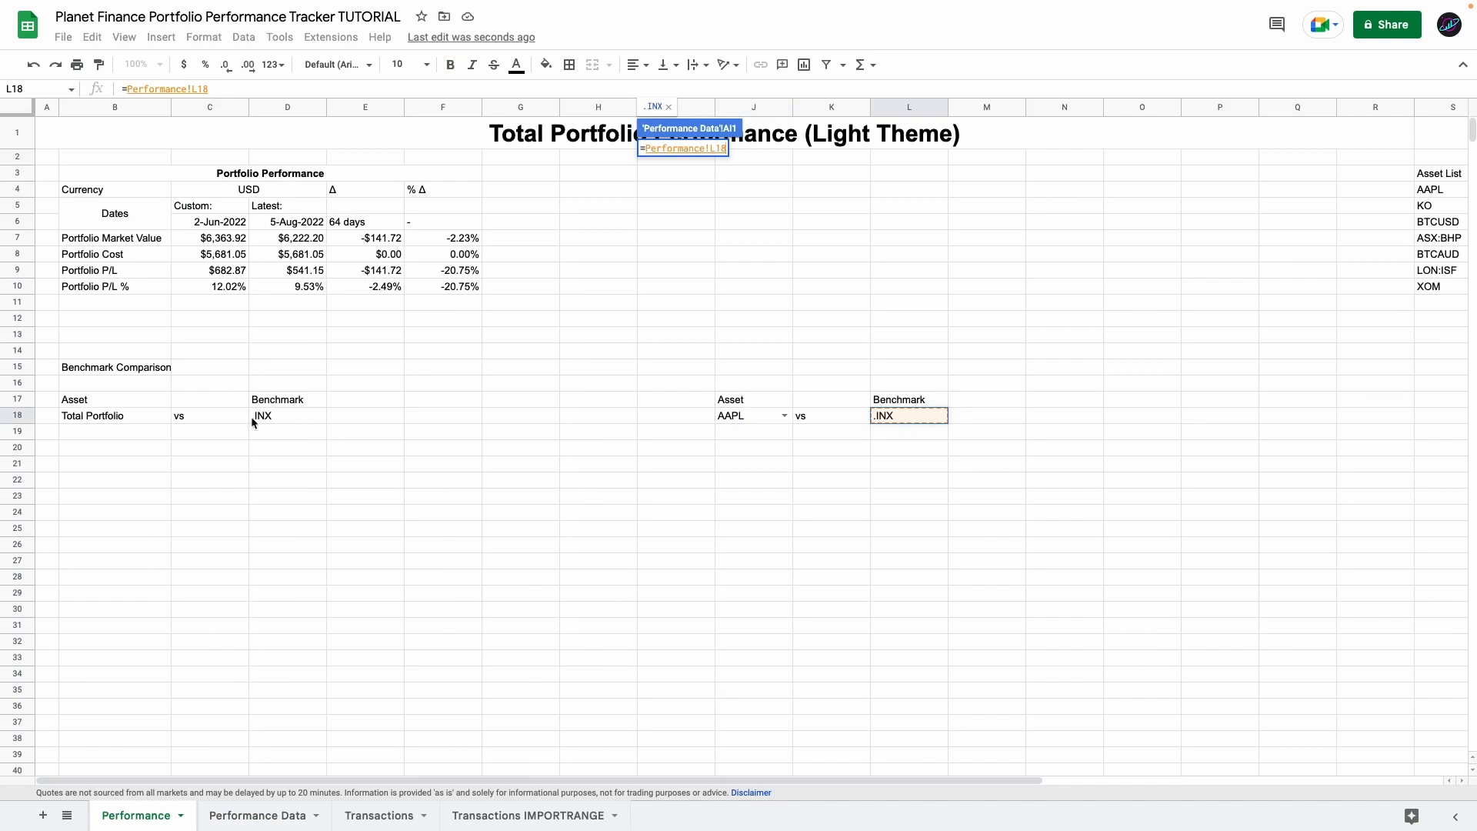
{"action": "key", "text": "Return"}
{"action": "scroll", "coordinate": [1112, 210], "scroll_direction": "left", "scroll_amount": 20}
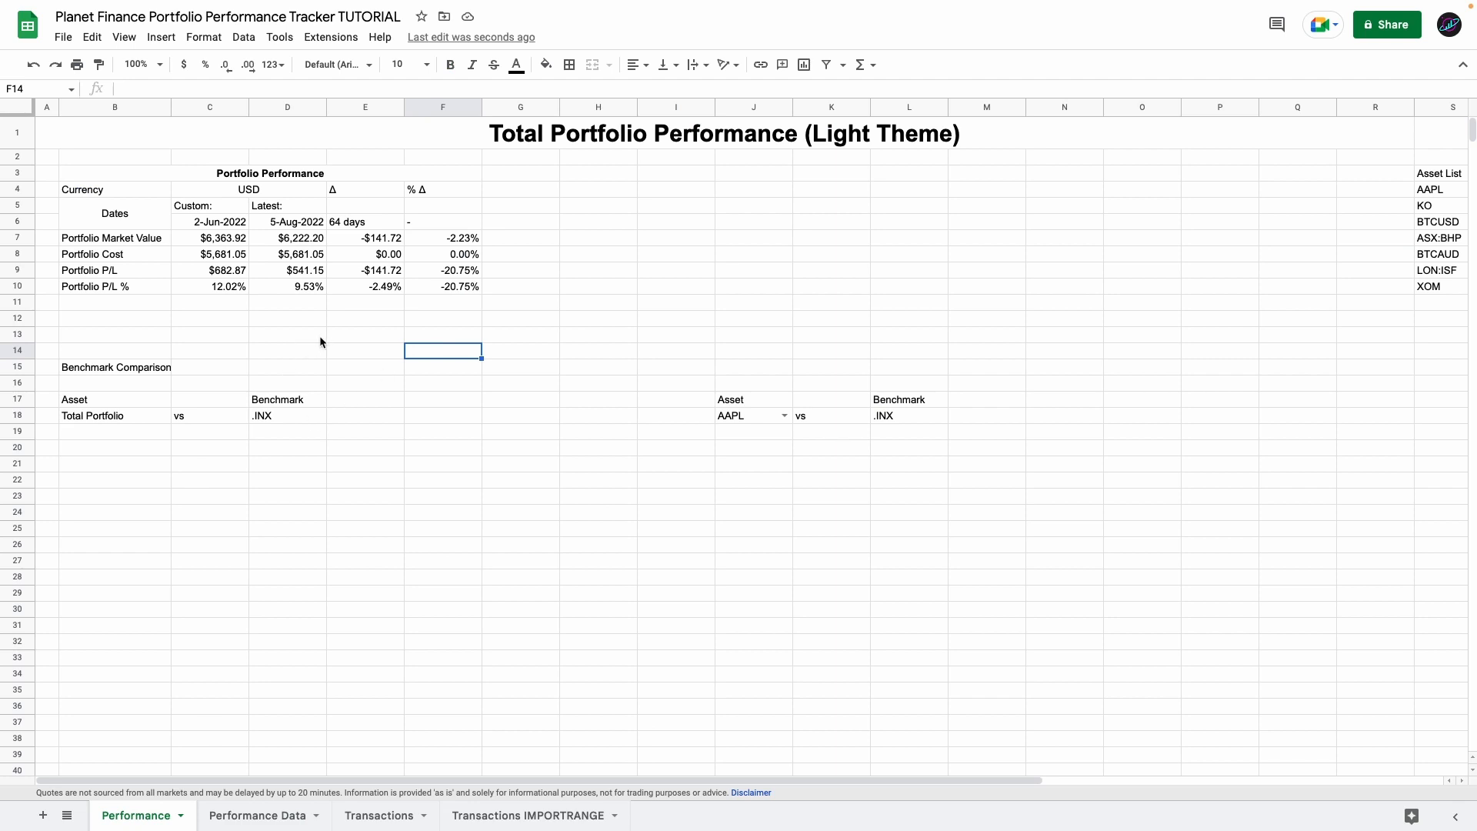
{"action": "left_click", "coordinate": [505, 339]}
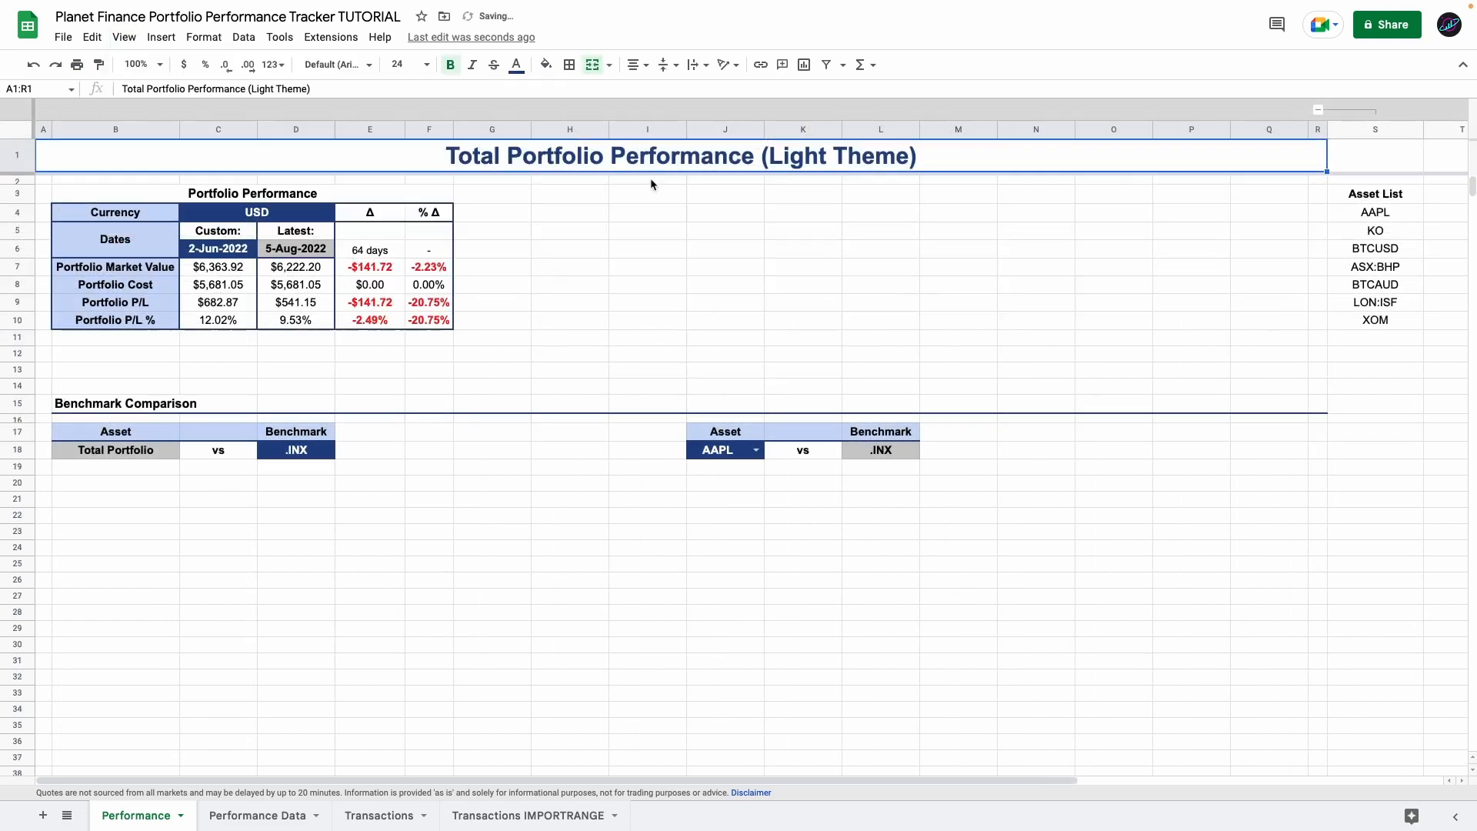
- Check the grouping of the Asset List column by collapsing and expanding it
{"action": "scroll", "coordinate": [661, 274], "scroll_direction": "right", "scroll_amount": 6}
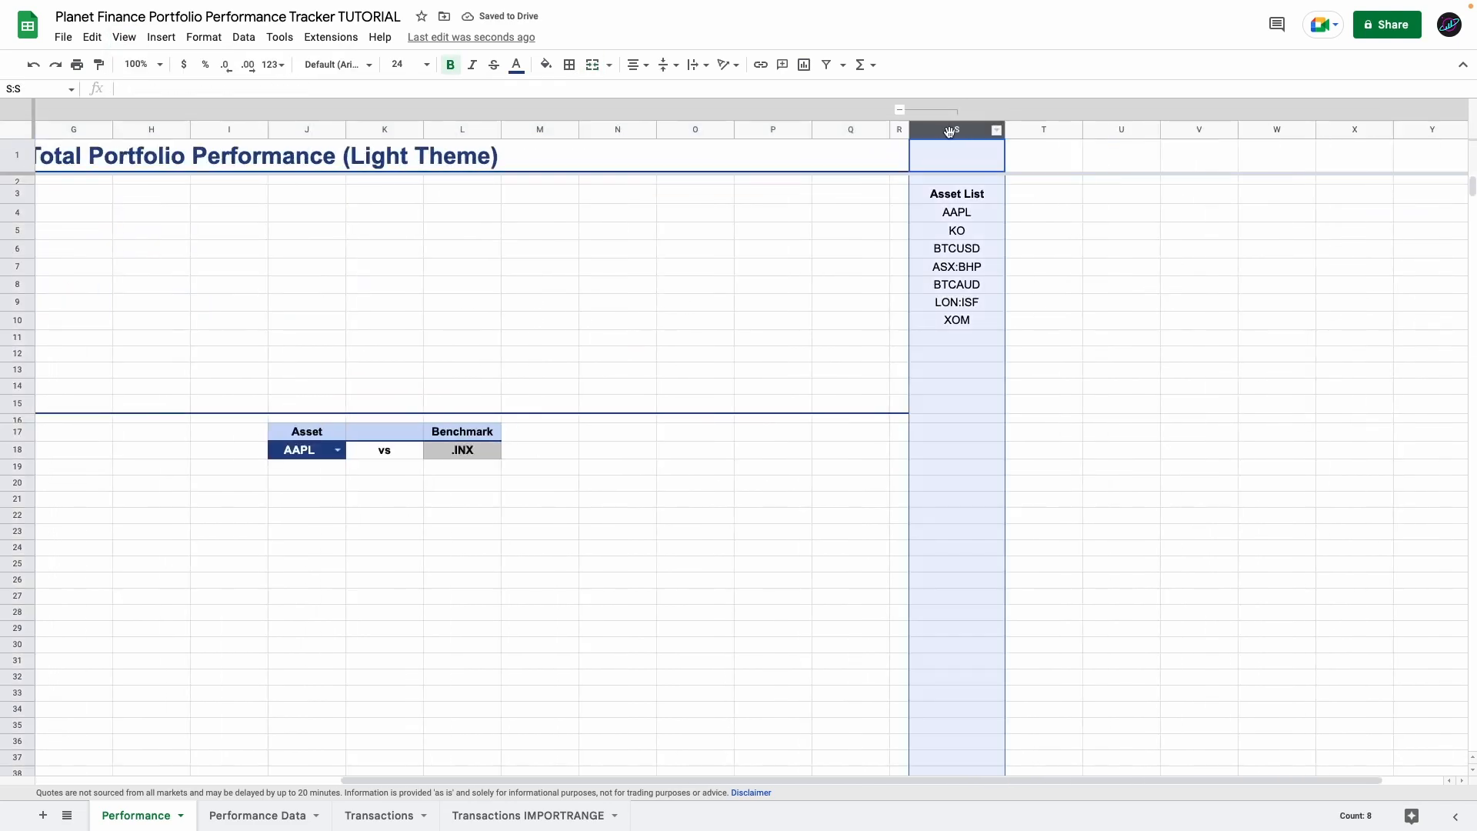
{"action": "left_click", "coordinate": [899, 109]}
{"action": "left_click", "coordinate": [899, 109]}
- Delete the unused columns T through Z from the Performance sheet
{"action": "left_click", "coordinate": [1043, 136]}
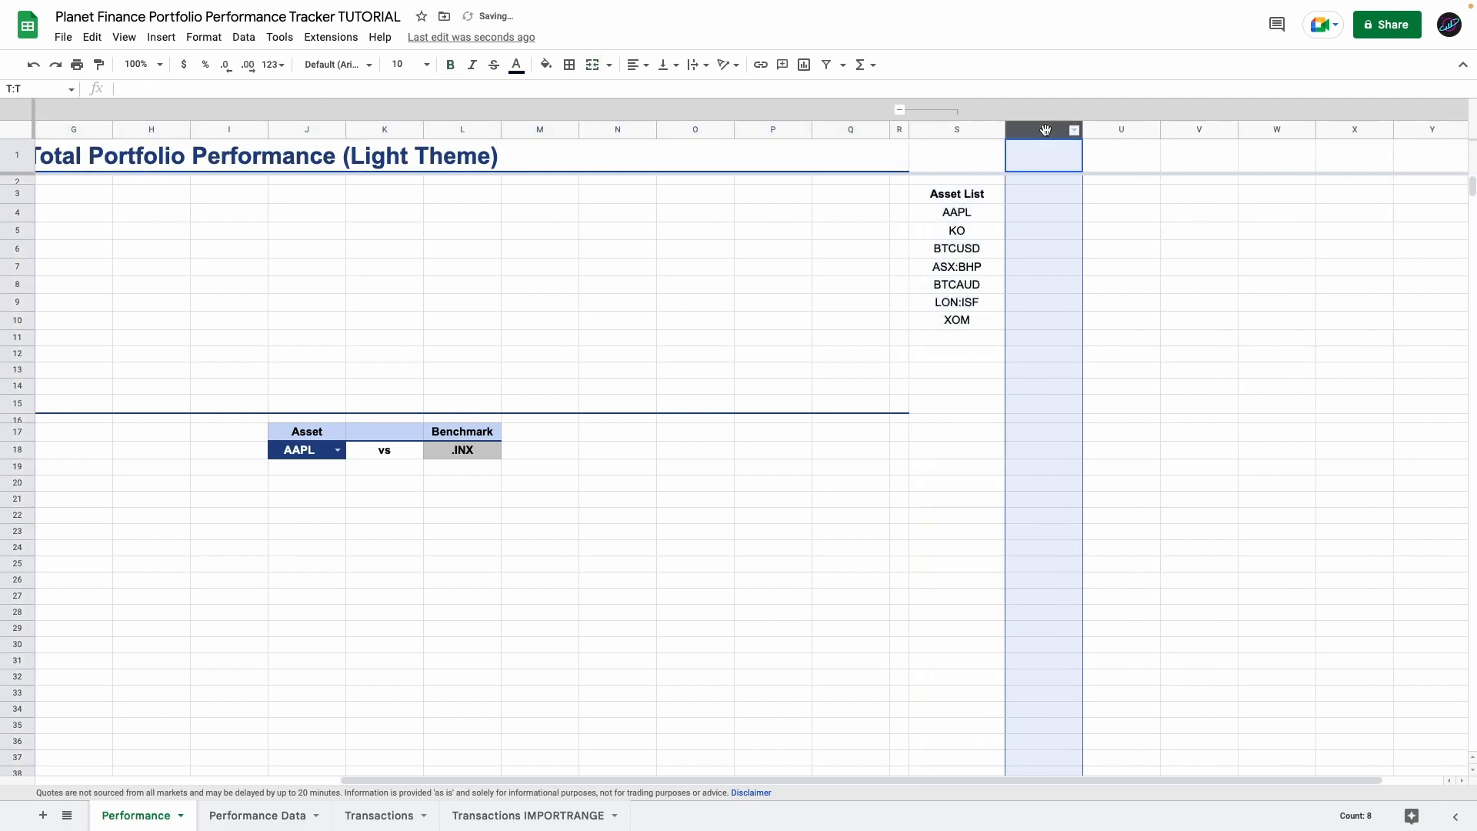
{"action": "key", "text": "super+shift+Right"}
{"action": "right_click", "coordinate": [1053, 150]}
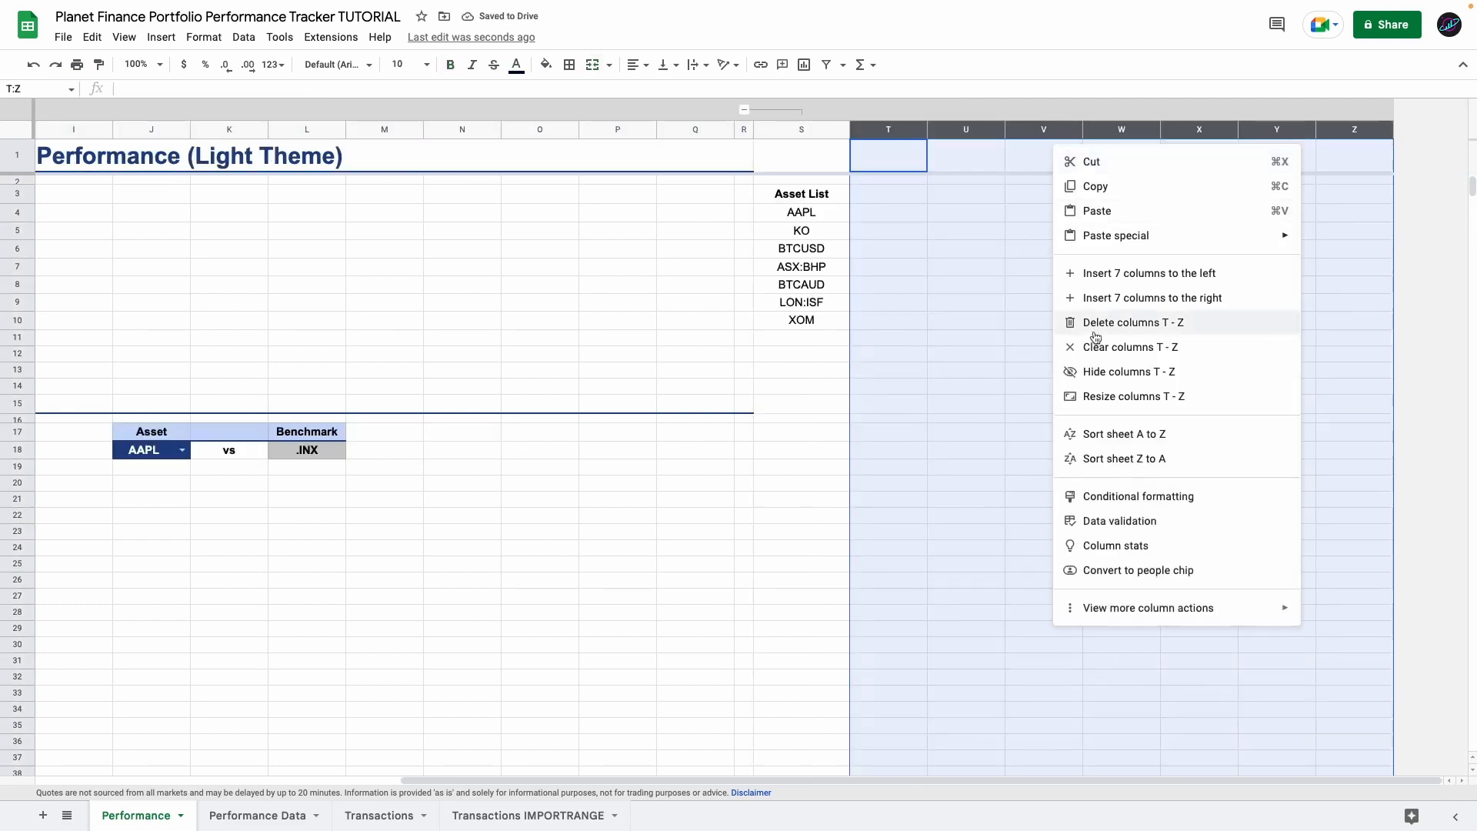
{"action": "left_click", "coordinate": [1112, 330]}
- Delete the unused rows 41 to 1000 from the Performance sheet
{"action": "scroll", "coordinate": [111, 478], "scroll_direction": "down", "scroll_amount": 5}
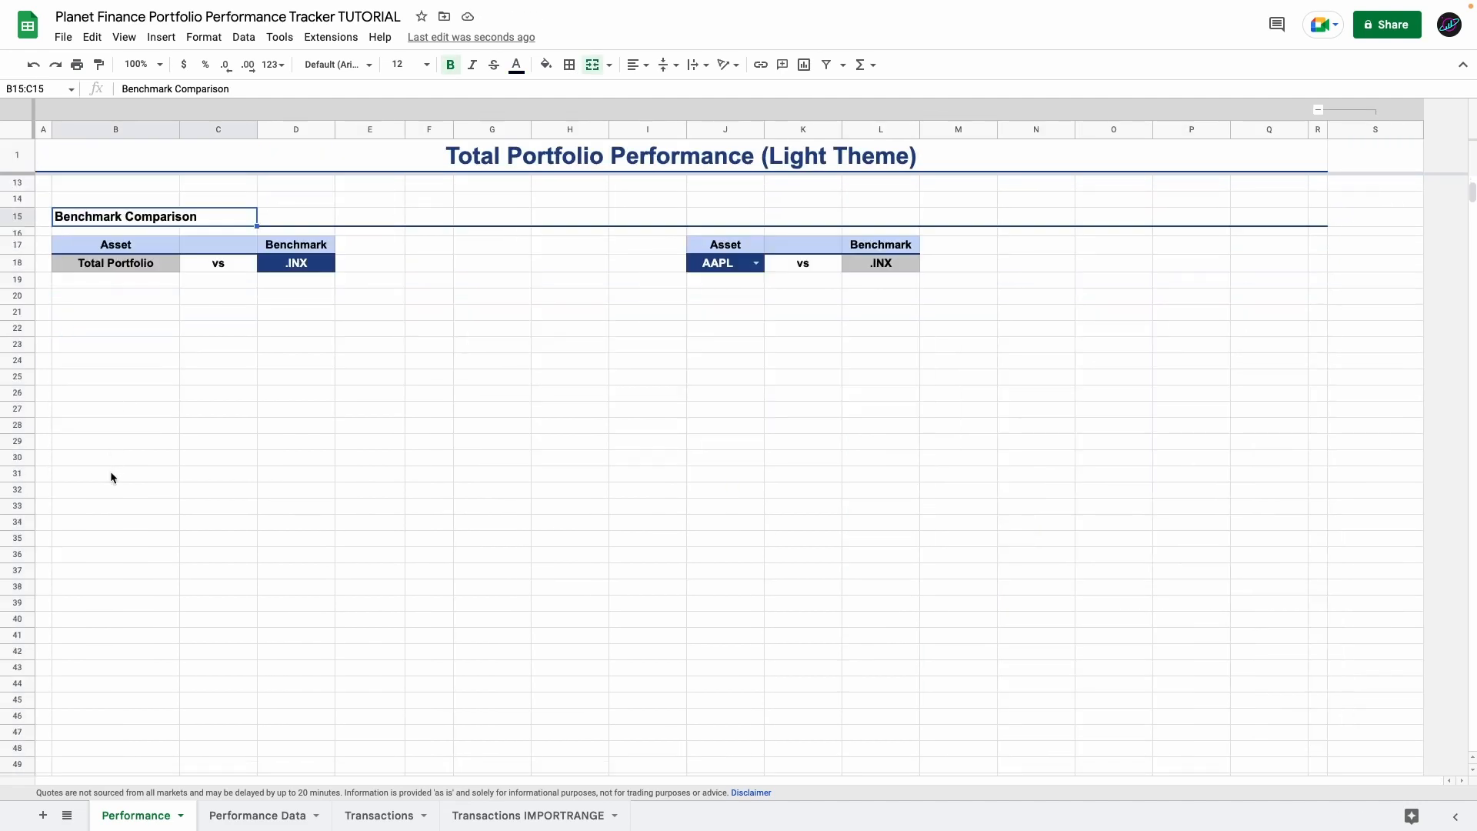
{"action": "left_click", "coordinate": [25, 528]}
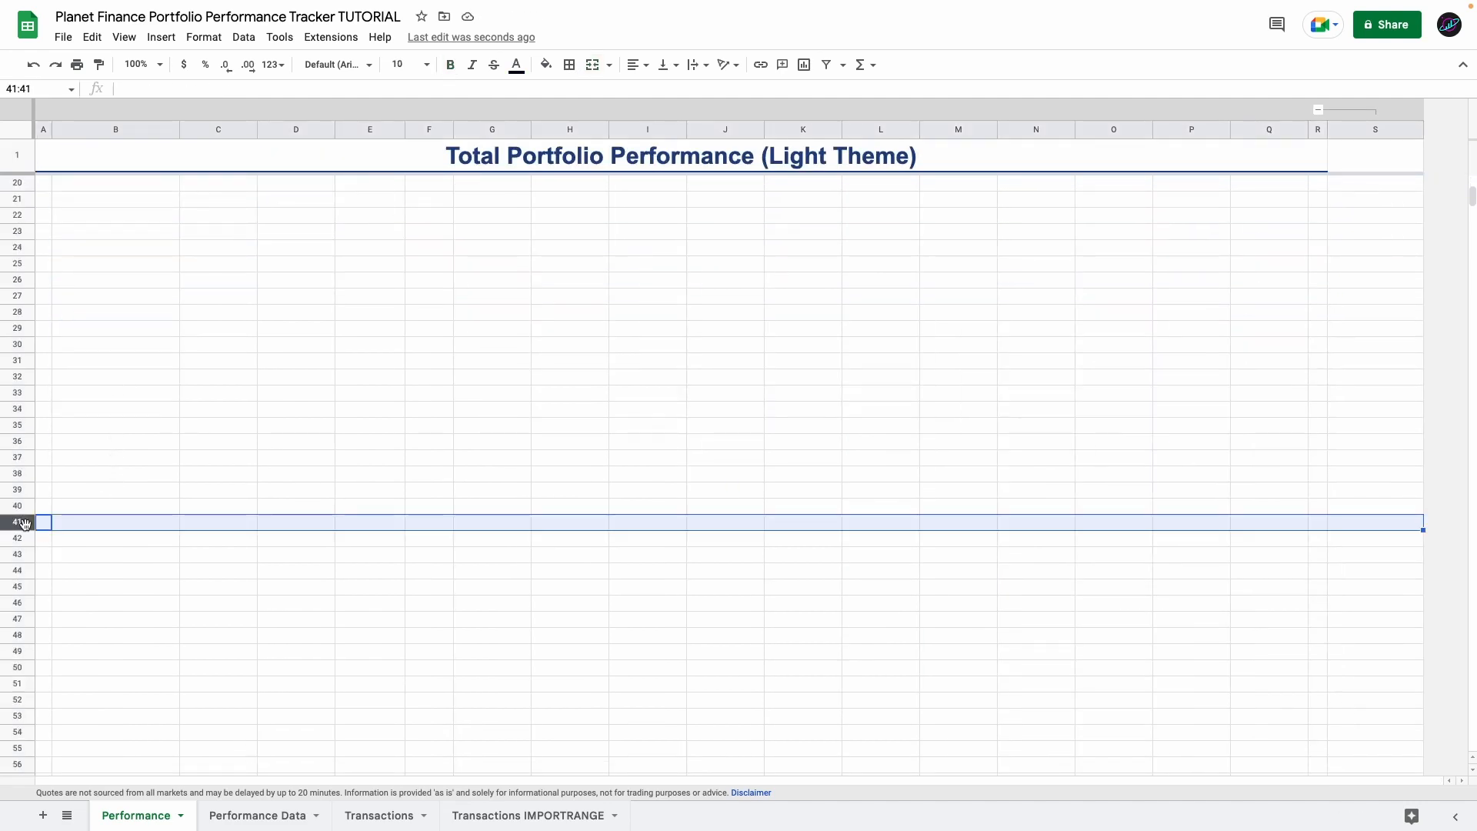
{"action": "key", "text": "super+shift+Down"}
{"action": "right_click", "coordinate": [42, 531]}
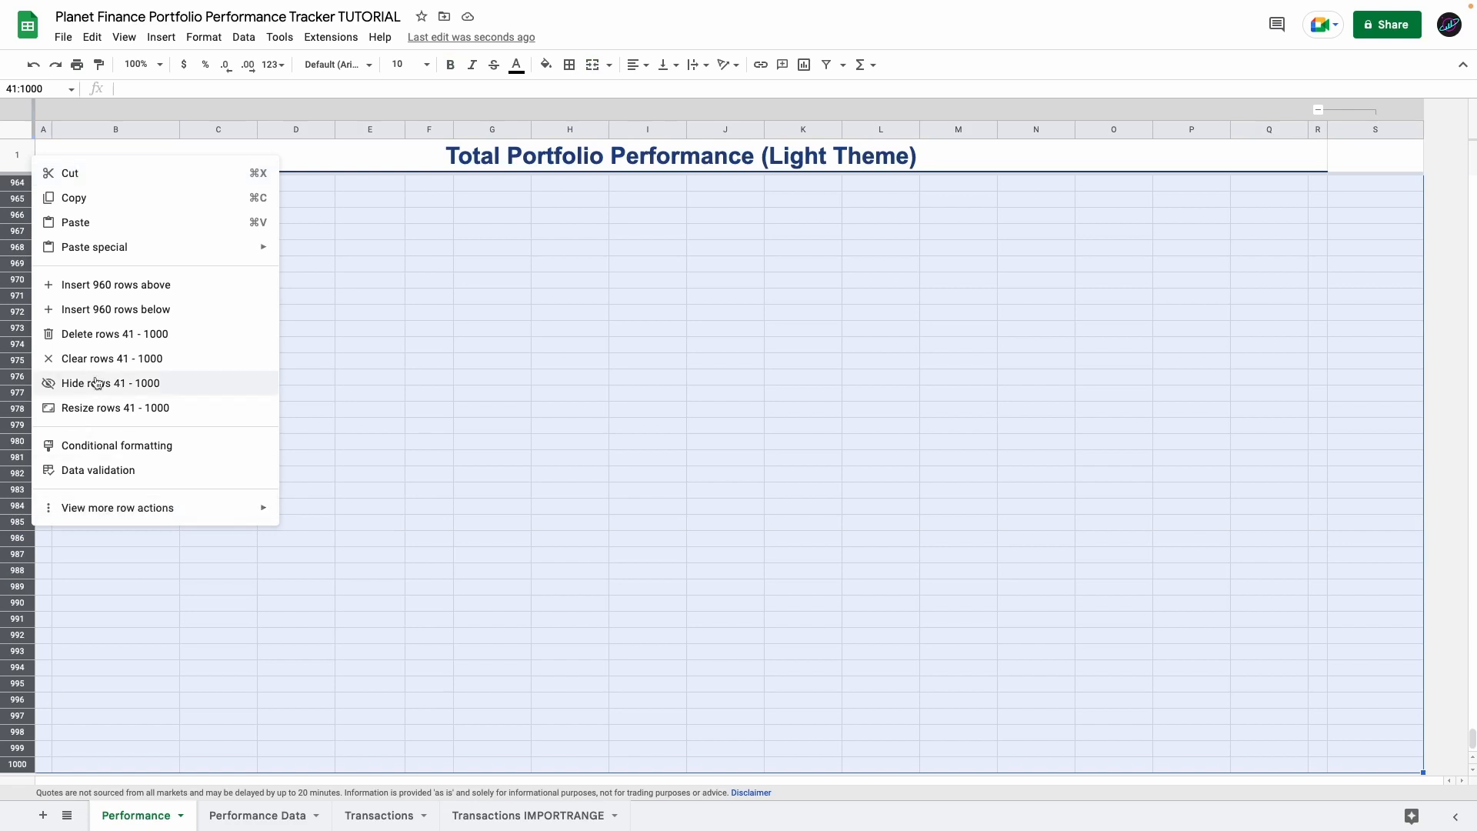
{"action": "left_click", "coordinate": [109, 336]}
{"action": "key", "text": "super+Home"}
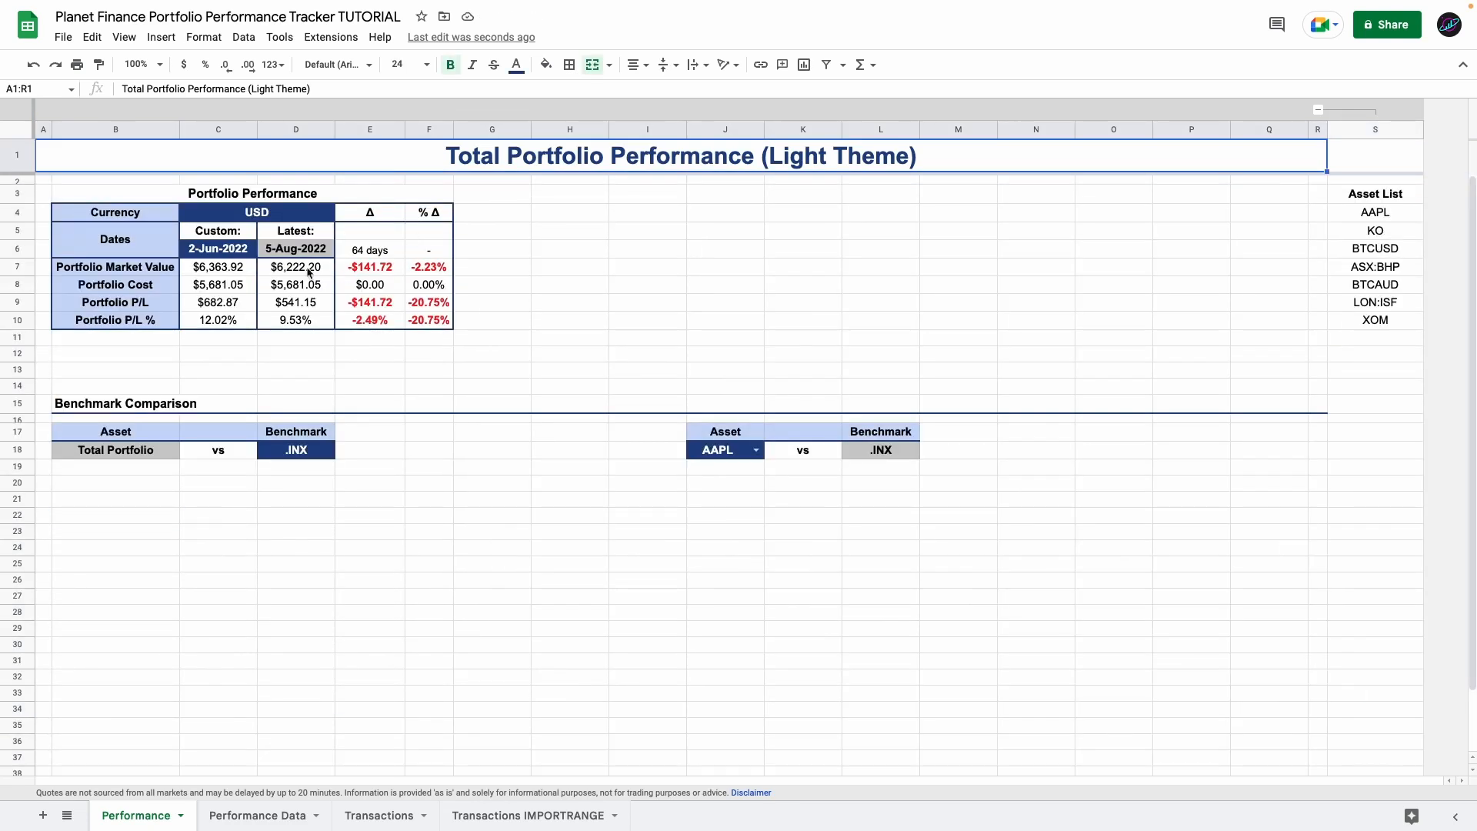
- Examine the conditional format rules applied to the change values in the Portfolio Performance table
{"action": "left_click", "coordinate": [137, 250]}
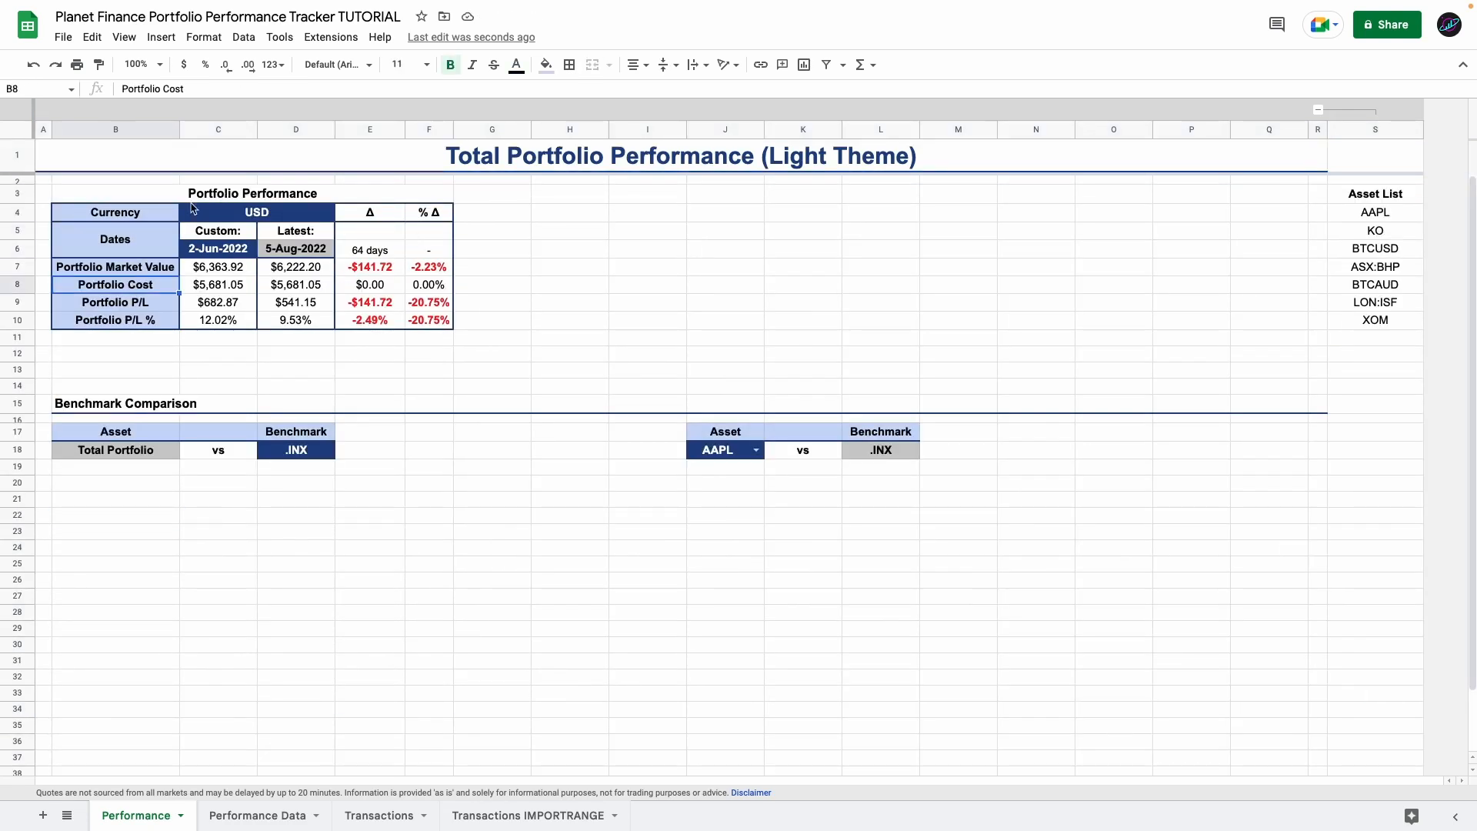
{"action": "left_click_drag", "start_coordinate": [146, 217], "coordinate": [492, 322]}
{"action": "left_click", "coordinate": [375, 271]}
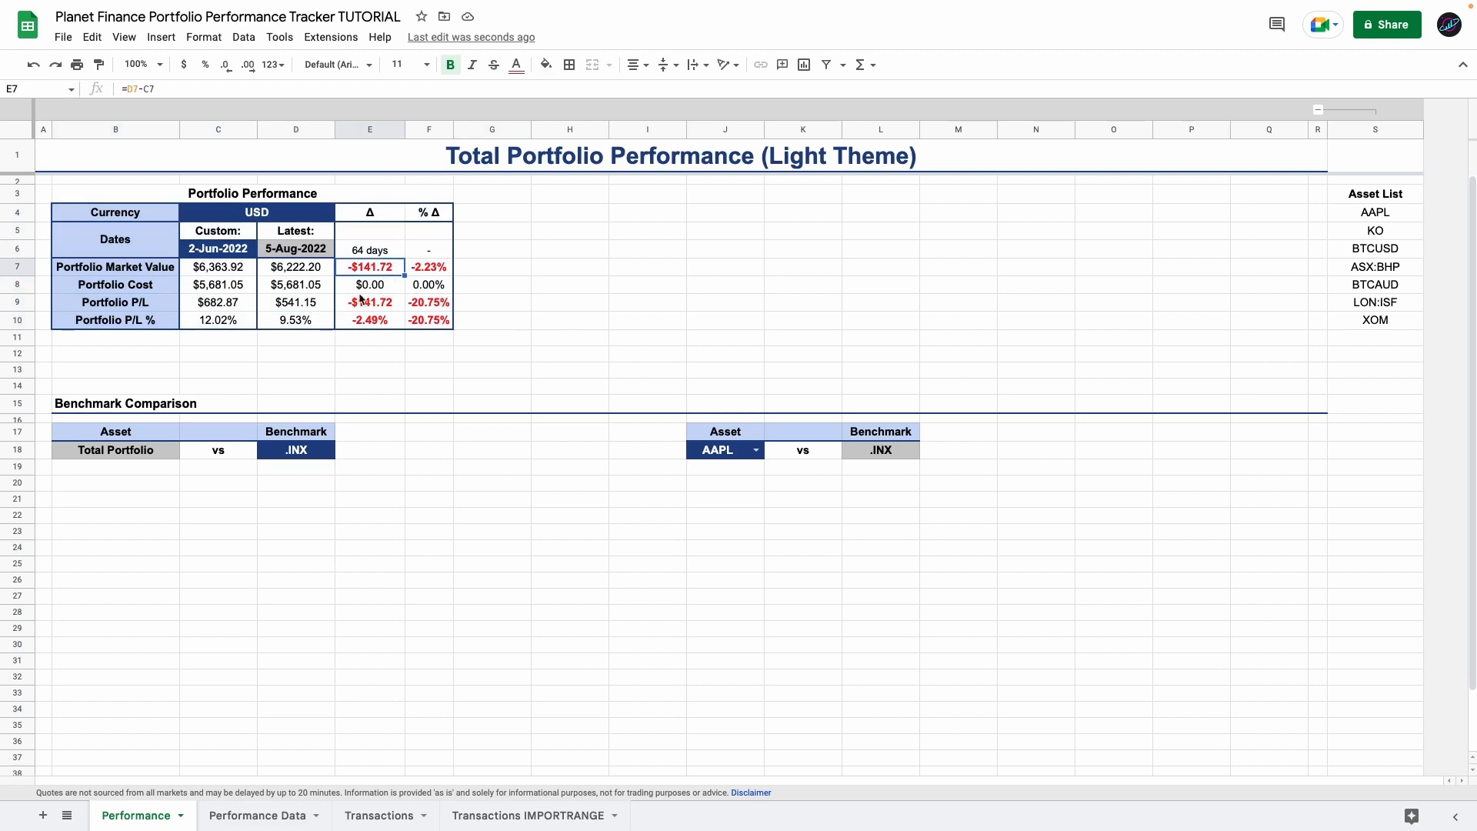
{"action": "left_click", "coordinate": [205, 38]}
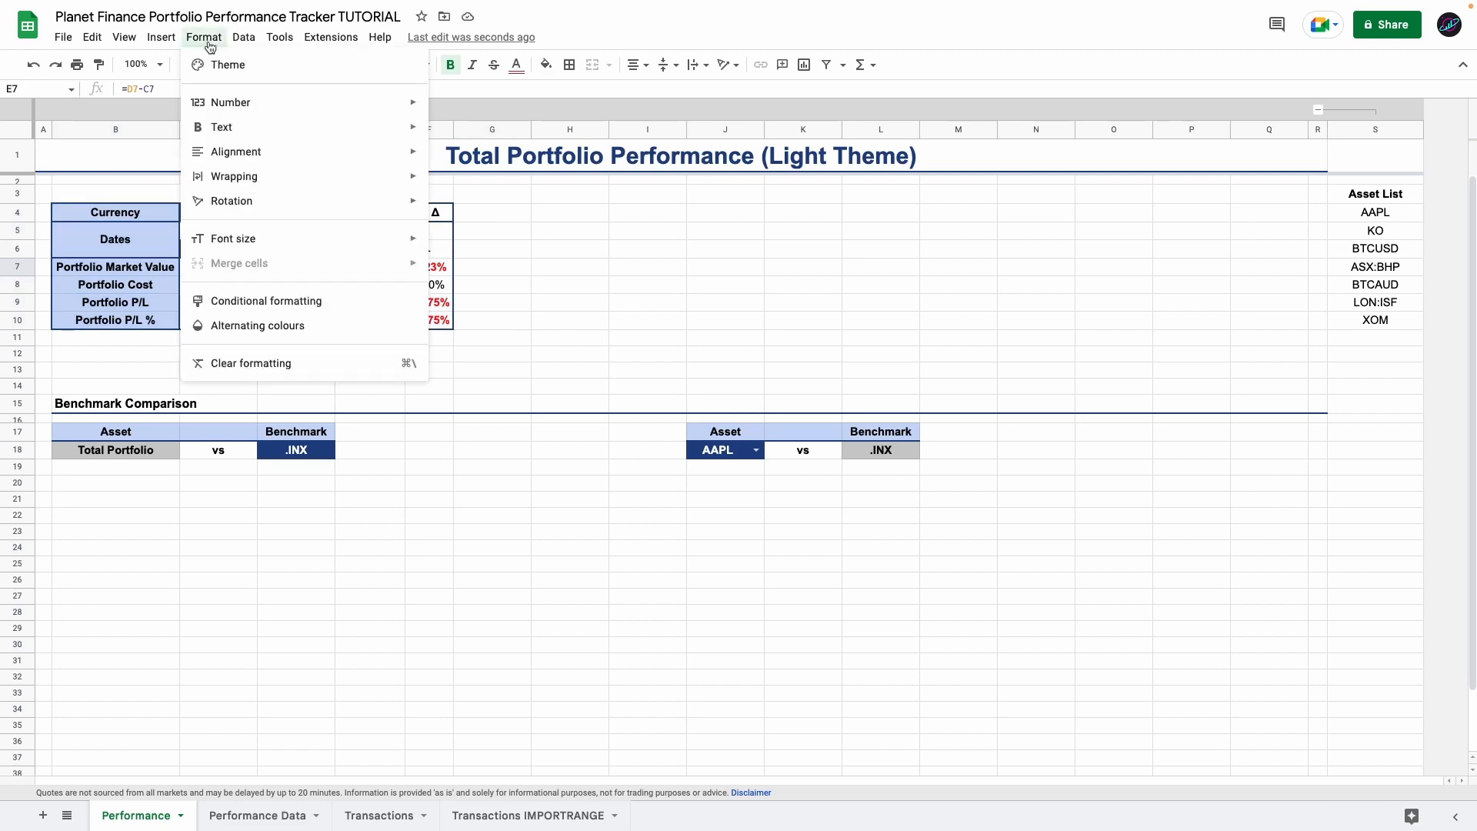
{"action": "left_click", "coordinate": [280, 301]}
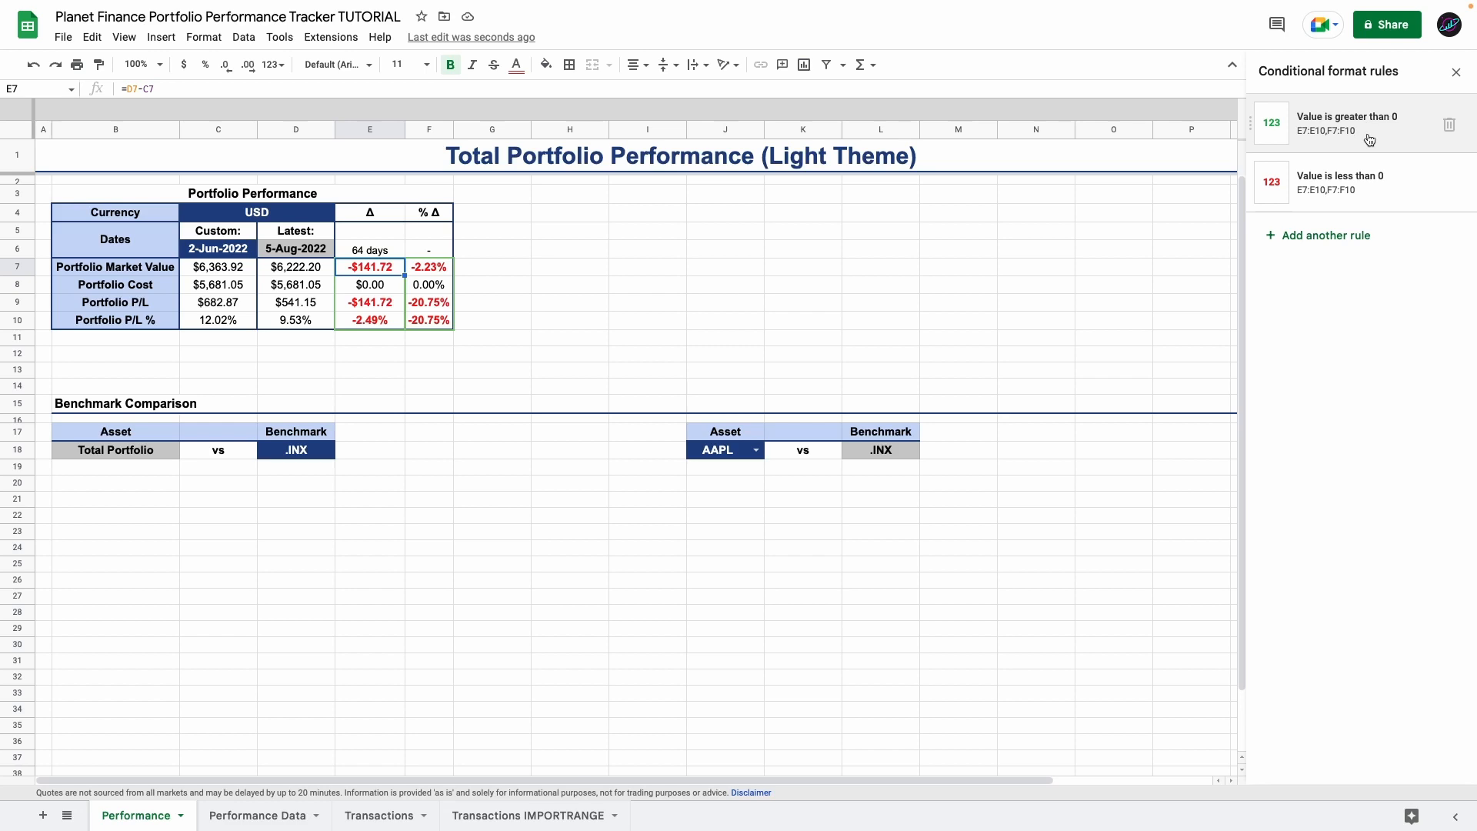
{"action": "left_click", "coordinate": [1455, 72]}
- Insert a line chart beside the Portfolio Performance table, starting from cell H3
{"action": "left_click", "coordinate": [542, 201]}
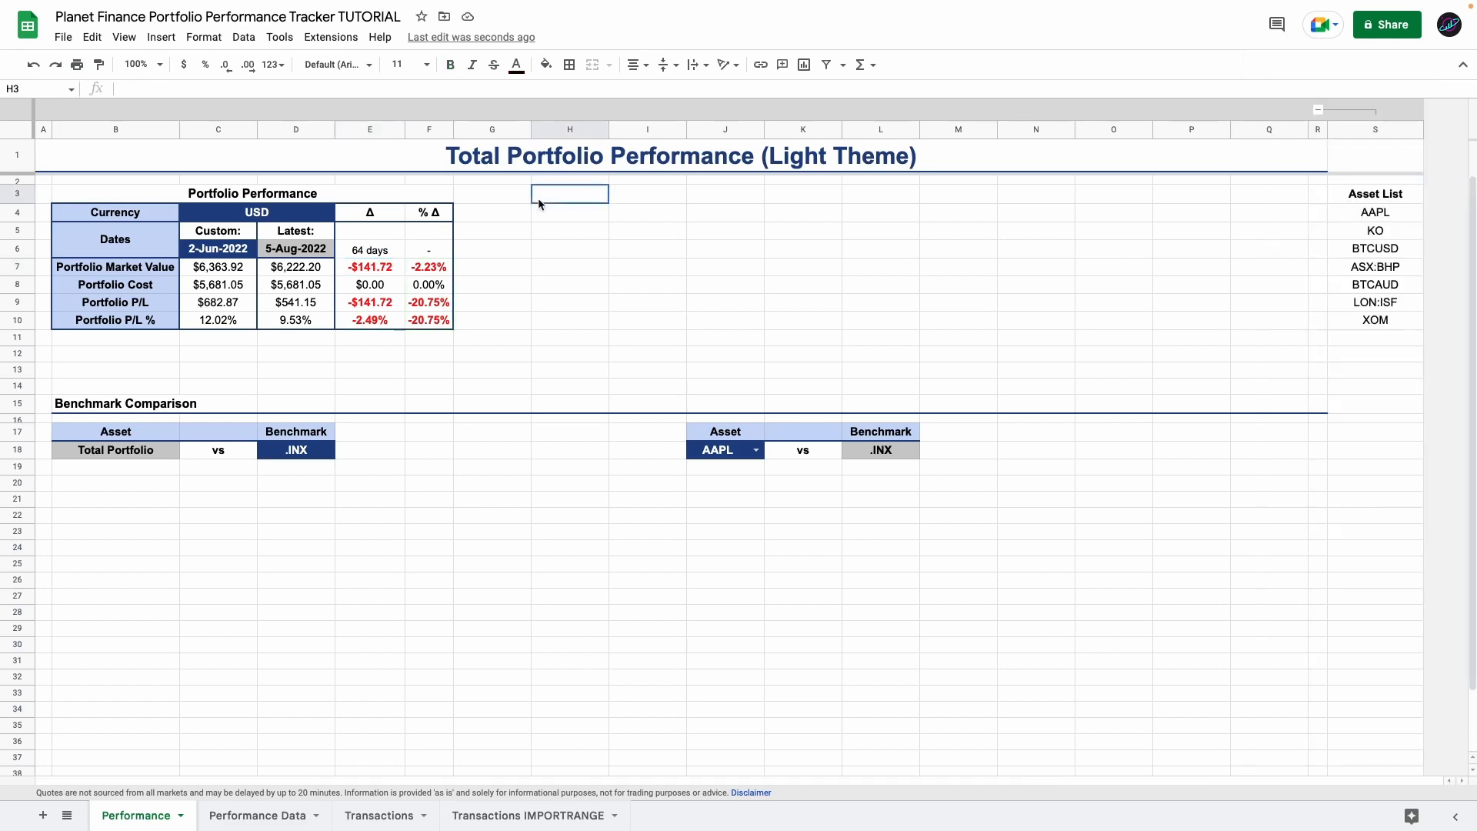
{"action": "left_click", "coordinate": [161, 37]}
{"action": "left_click", "coordinate": [200, 186]}
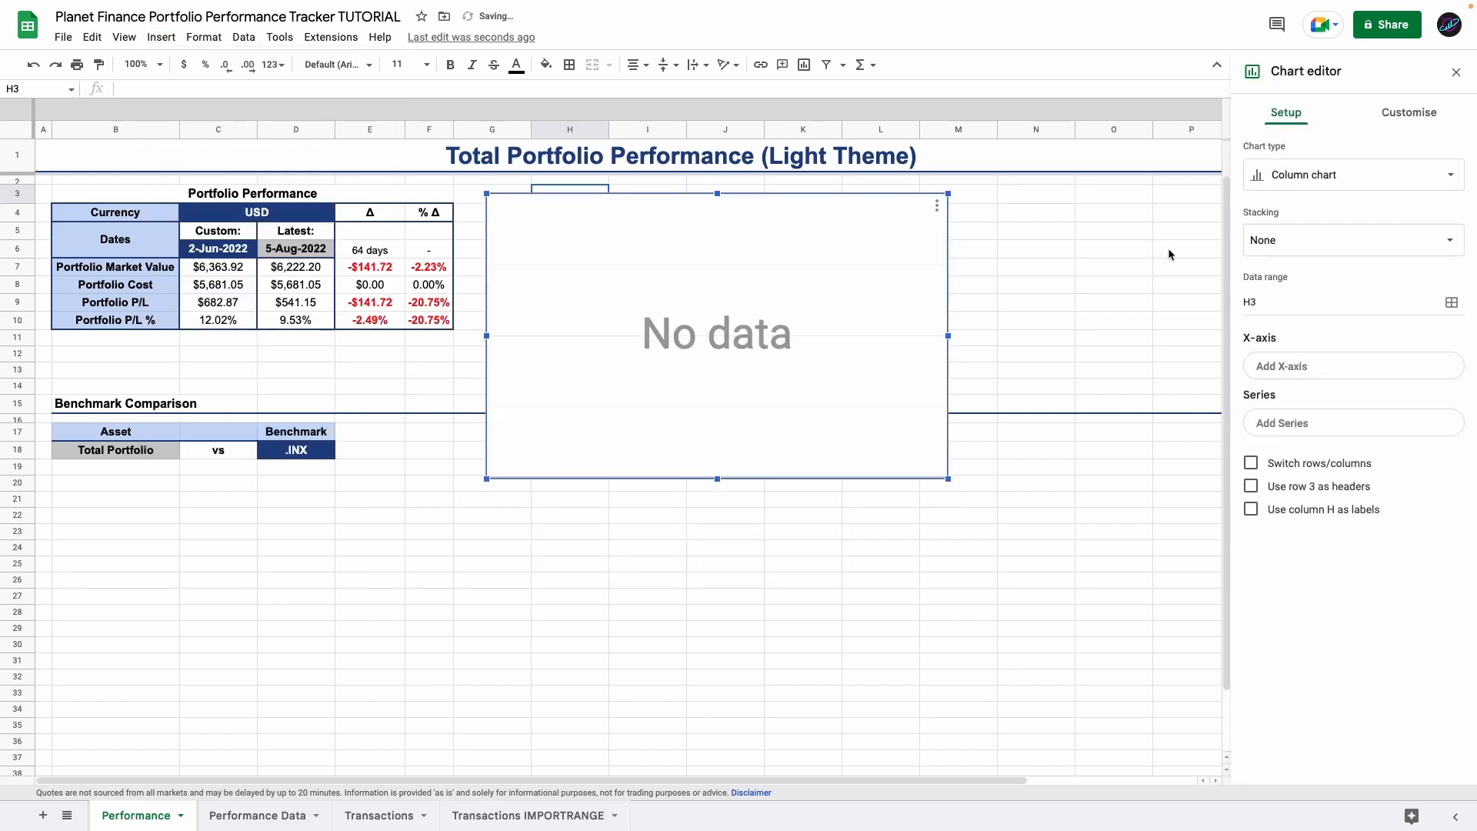
{"action": "left_click", "coordinate": [1333, 175]}
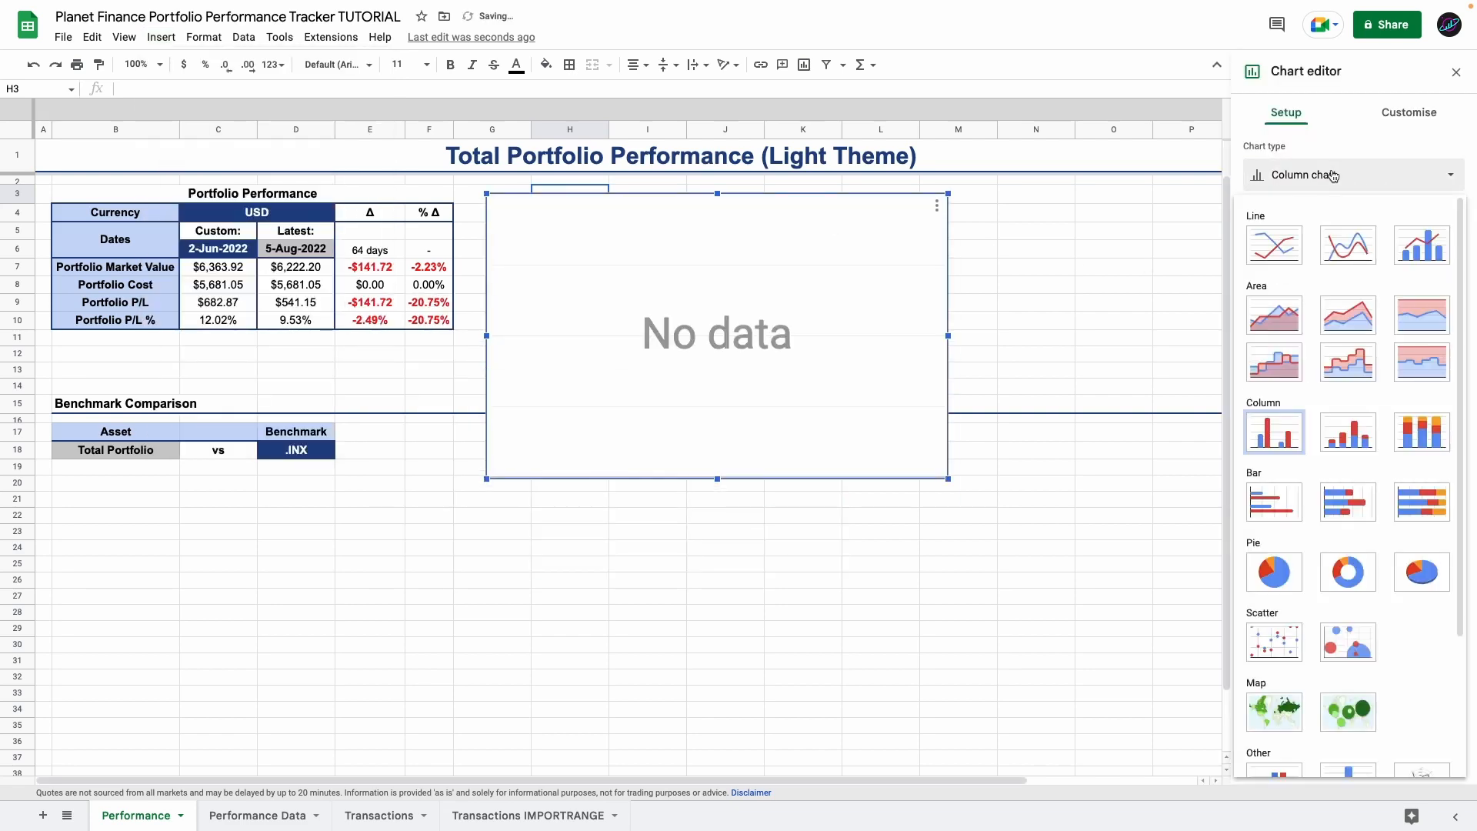
{"action": "left_click", "coordinate": [1275, 246]}
- Set the chart's data range to 'Performance Data'!A2:E32487, covering the Total Portfolio columns including their headers
{"action": "left_click", "coordinate": [1451, 237]}
{"action": "left_click_drag", "start_coordinate": [680, 331], "coordinate": [590, 337]}
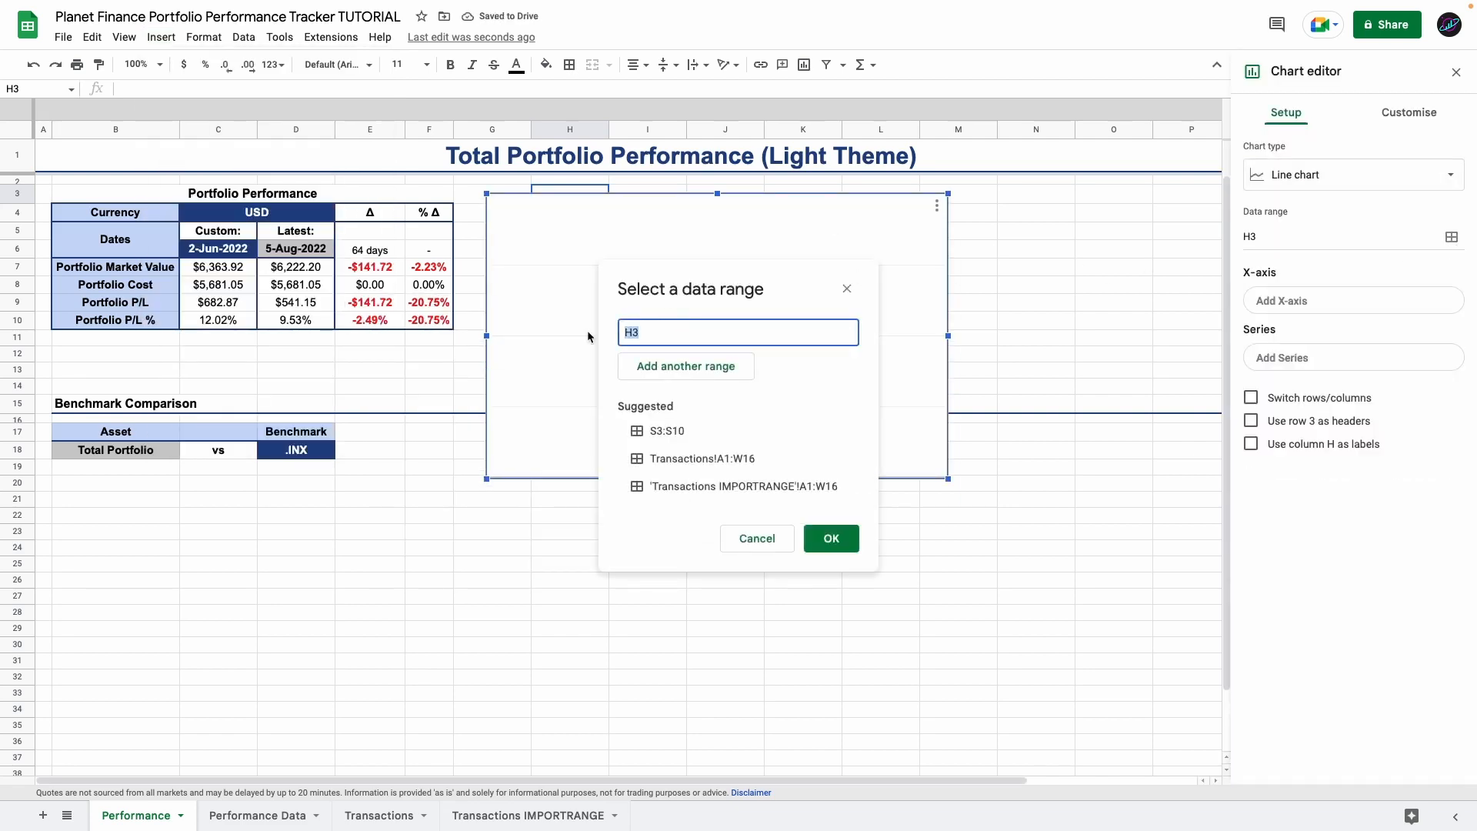
{"action": "key", "text": "BackSpace"}
{"action": "left_click", "coordinate": [254, 815]}
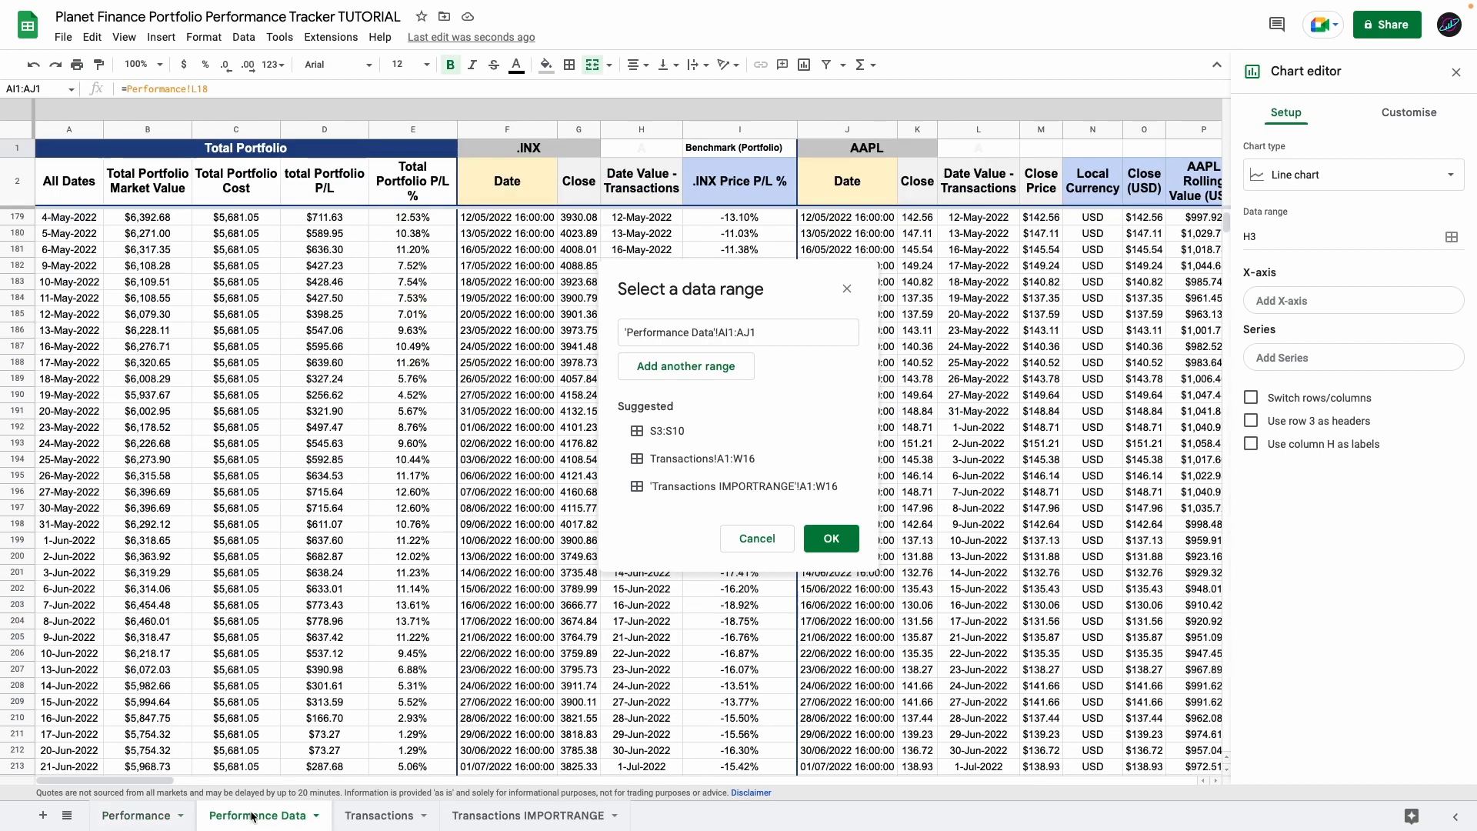
{"action": "left_click", "coordinate": [65, 185]}
{"action": "left_click_drag", "start_coordinate": [65, 192], "coordinate": [412, 189]}
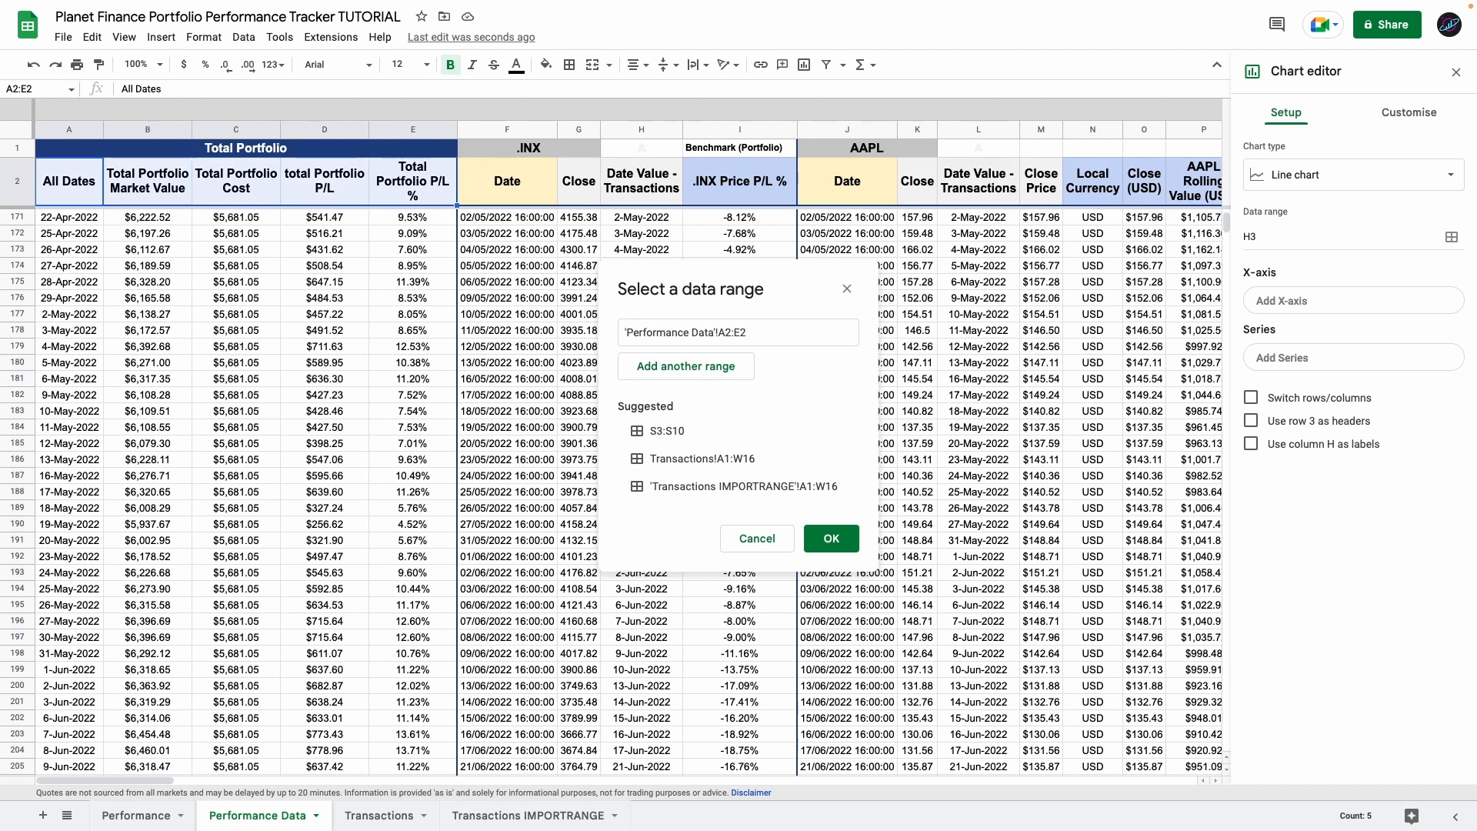
{"action": "key", "text": "ctrl+shift+Down"}
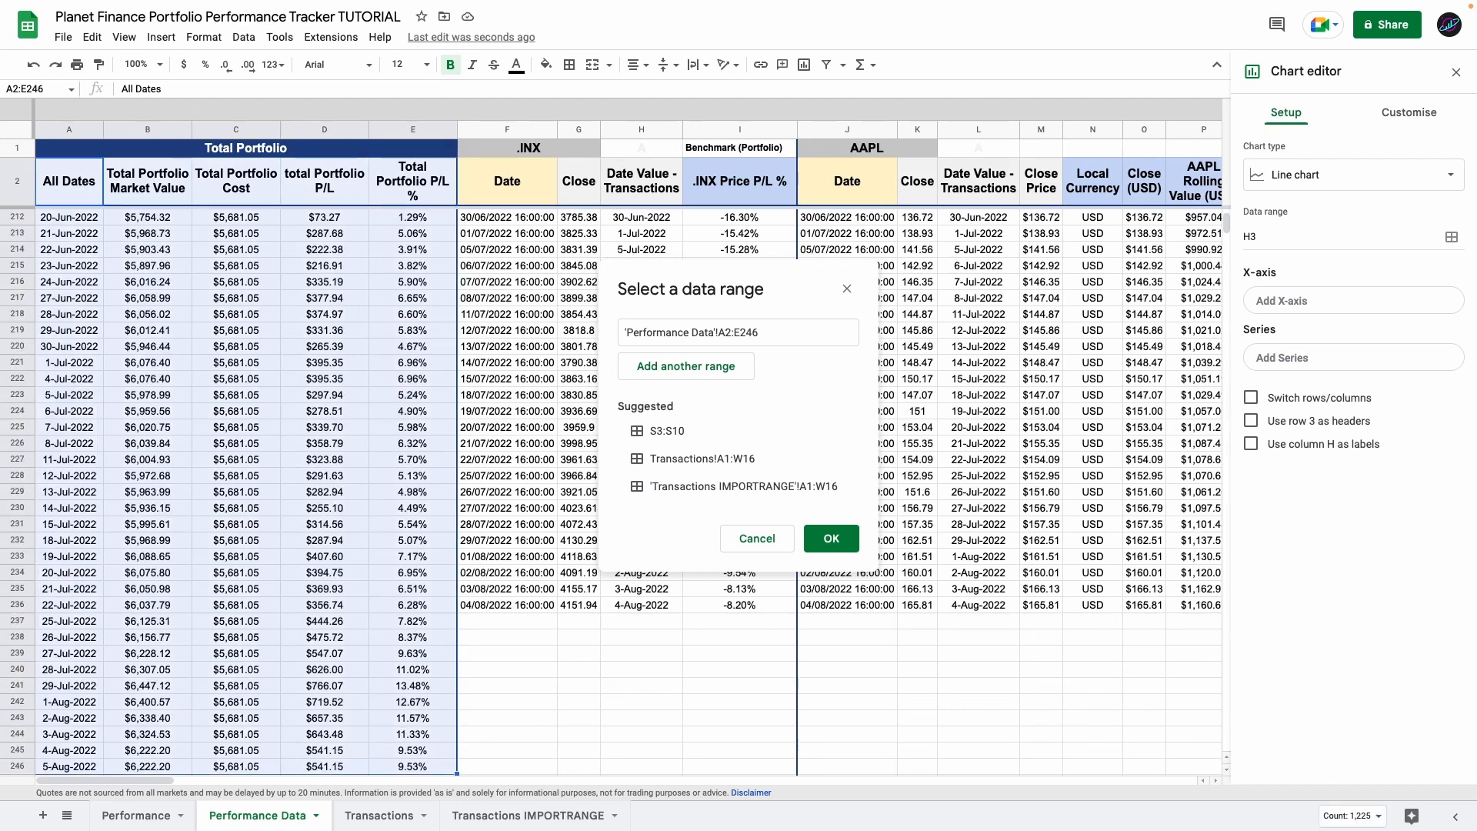
{"action": "left_click", "coordinate": [831, 539]}
- Remove all series from the chart and set All Dates as its X-axis
{"action": "left_click", "coordinate": [1446, 357]}
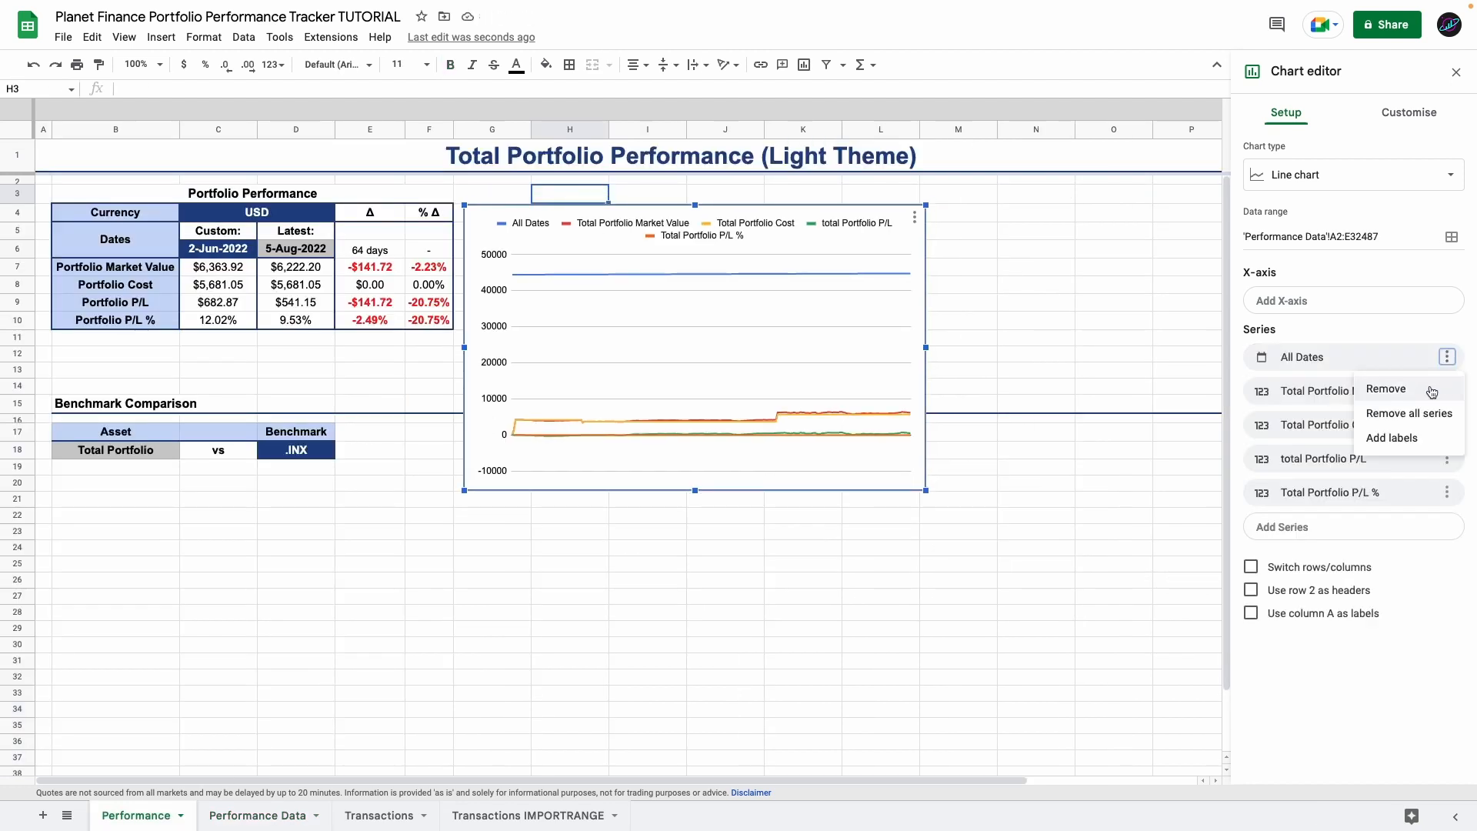
{"action": "left_click", "coordinate": [1422, 415]}
{"action": "left_click", "coordinate": [1323, 302]}
{"action": "left_click", "coordinate": [1323, 302]}
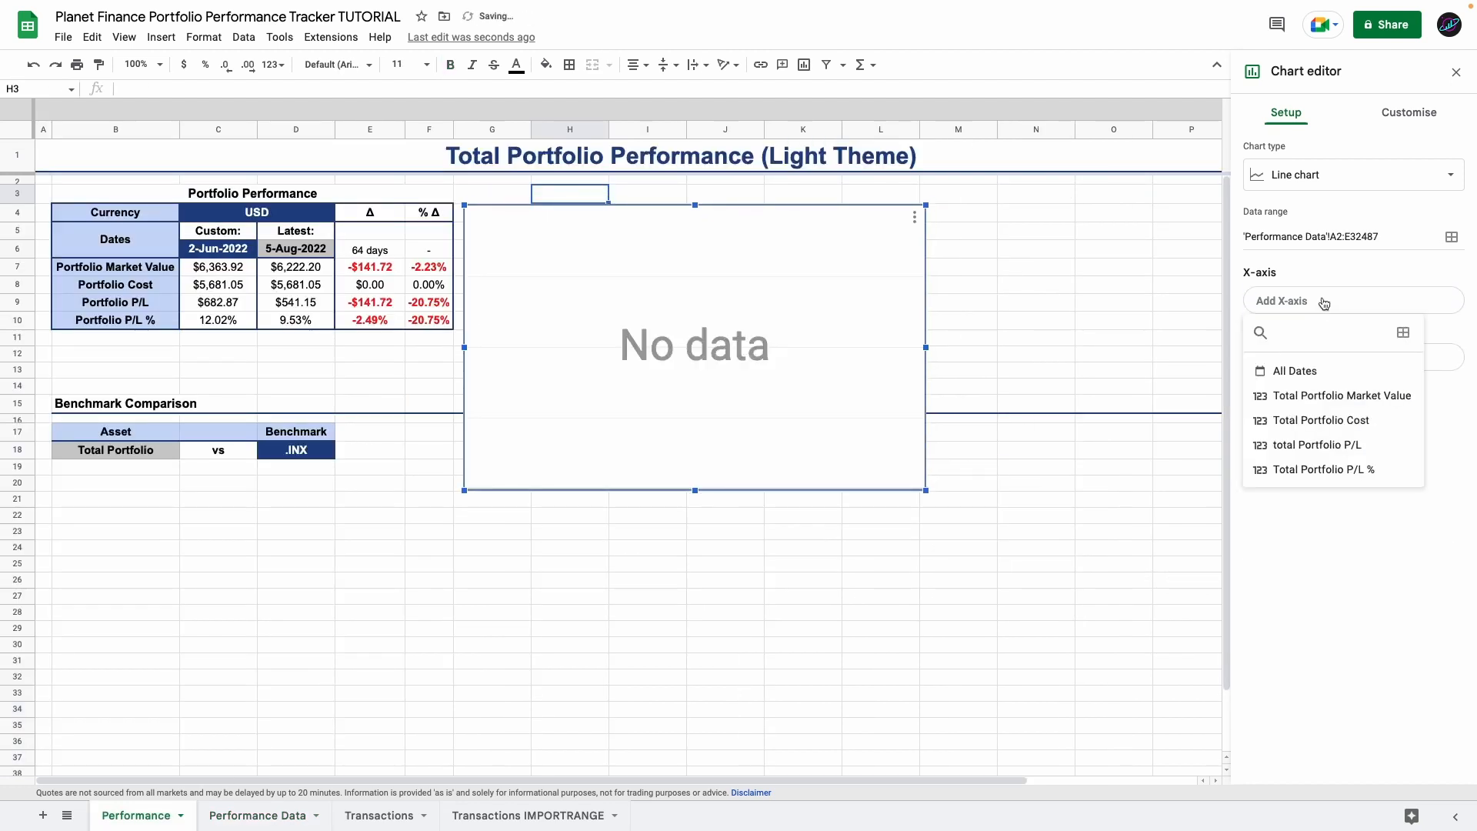
{"action": "left_click", "coordinate": [1305, 373]}
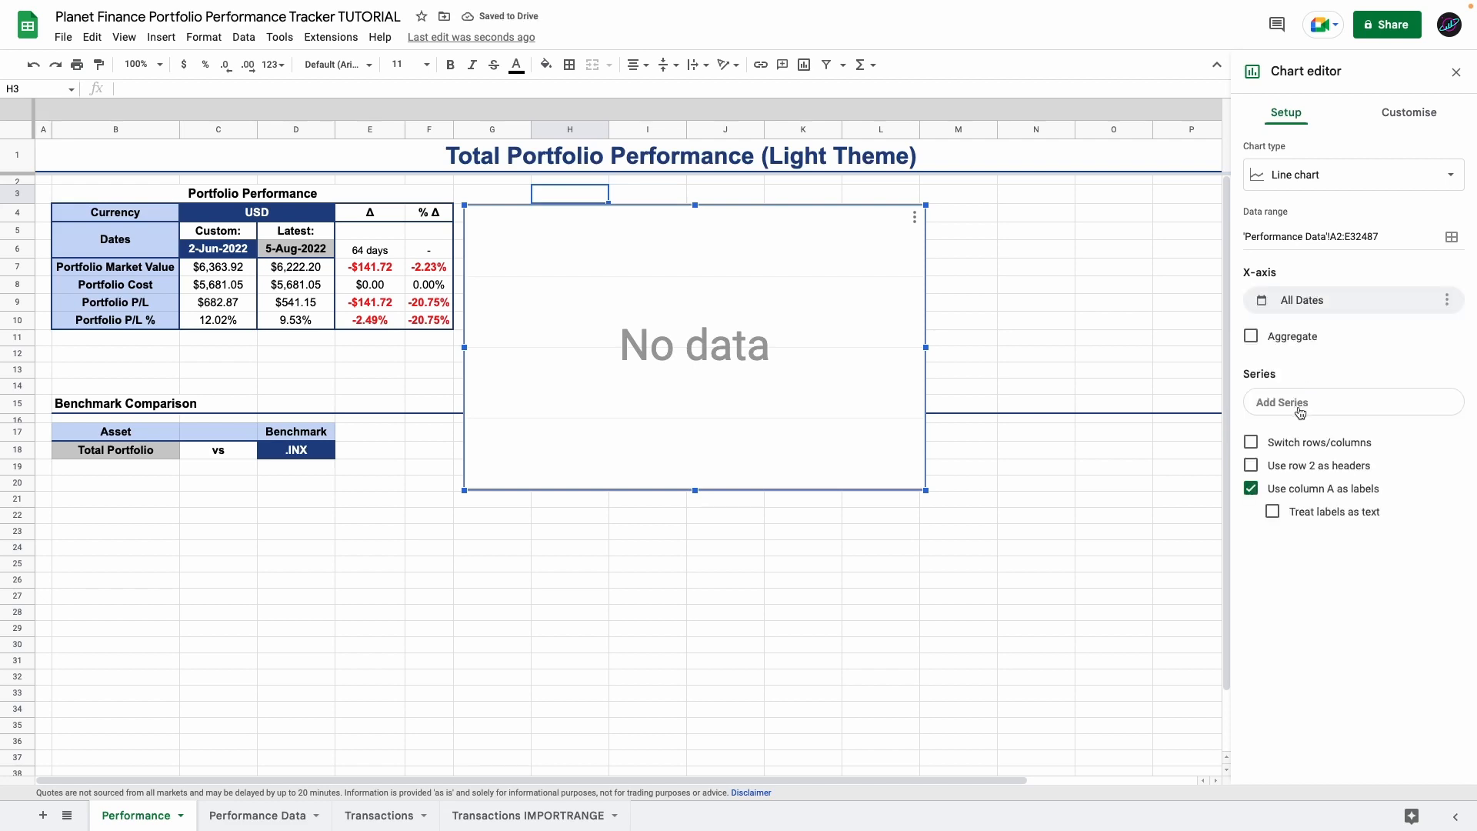
- Add Total Portfolio Market Value, Total Portfolio Cost and total Portfolio P/L as the chart's series
{"action": "left_click", "coordinate": [1292, 416]}
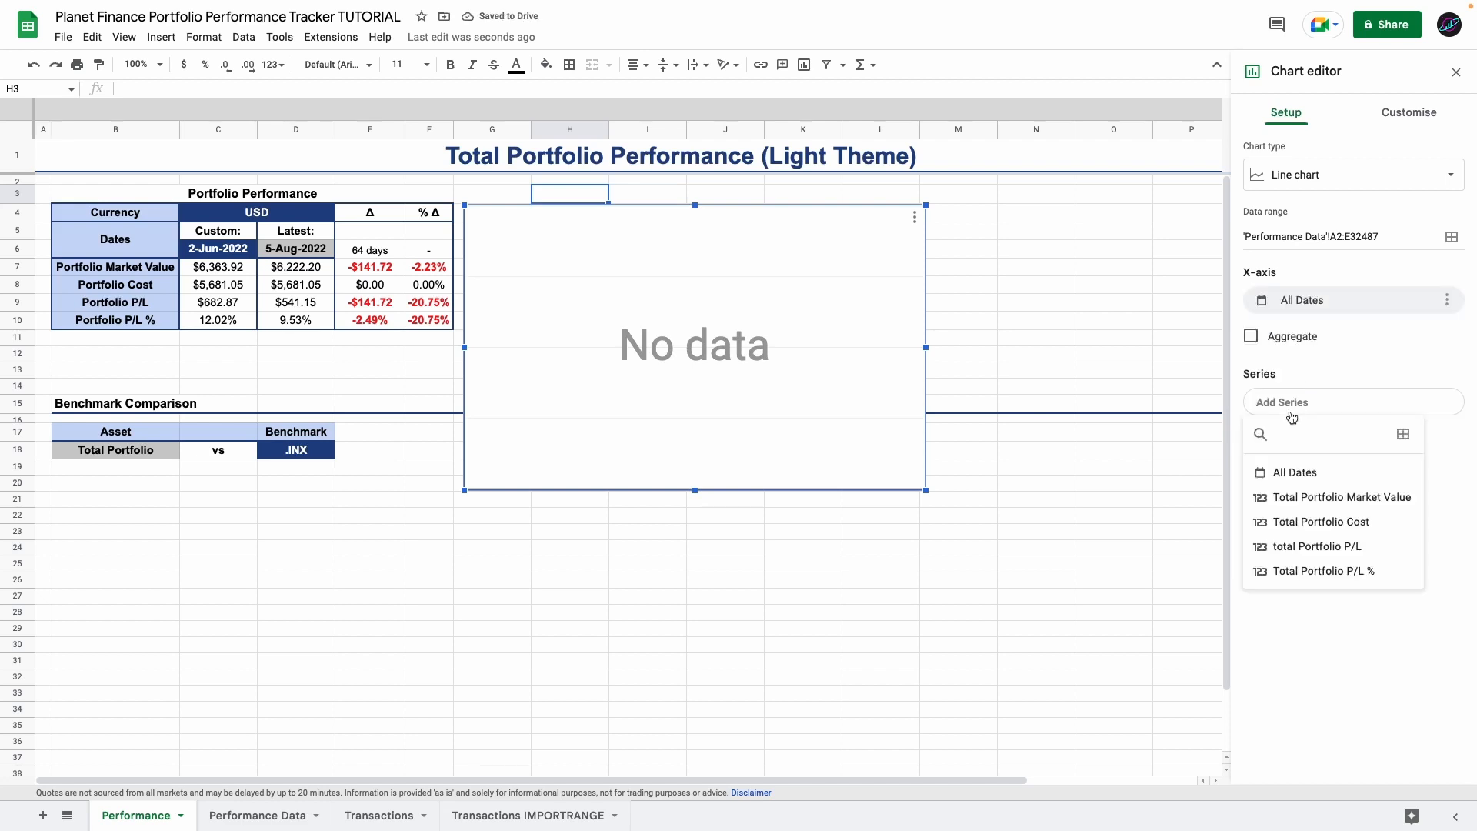
{"action": "left_click", "coordinate": [1303, 500]}
{"action": "left_click", "coordinate": [1298, 446]}
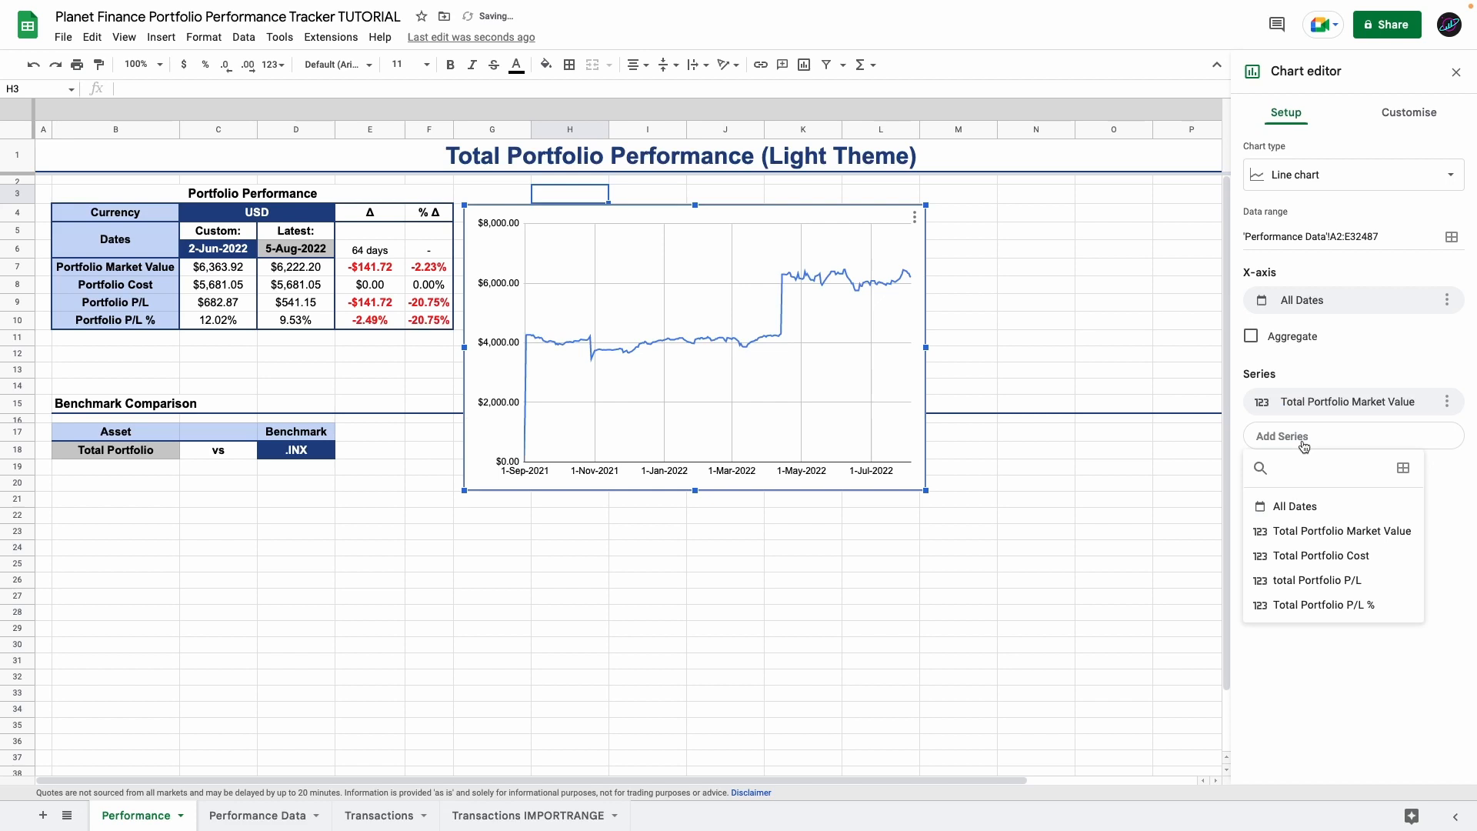
{"action": "left_click", "coordinate": [1318, 555]}
{"action": "left_click", "coordinate": [1312, 471]}
{"action": "left_click", "coordinate": [1320, 616]}
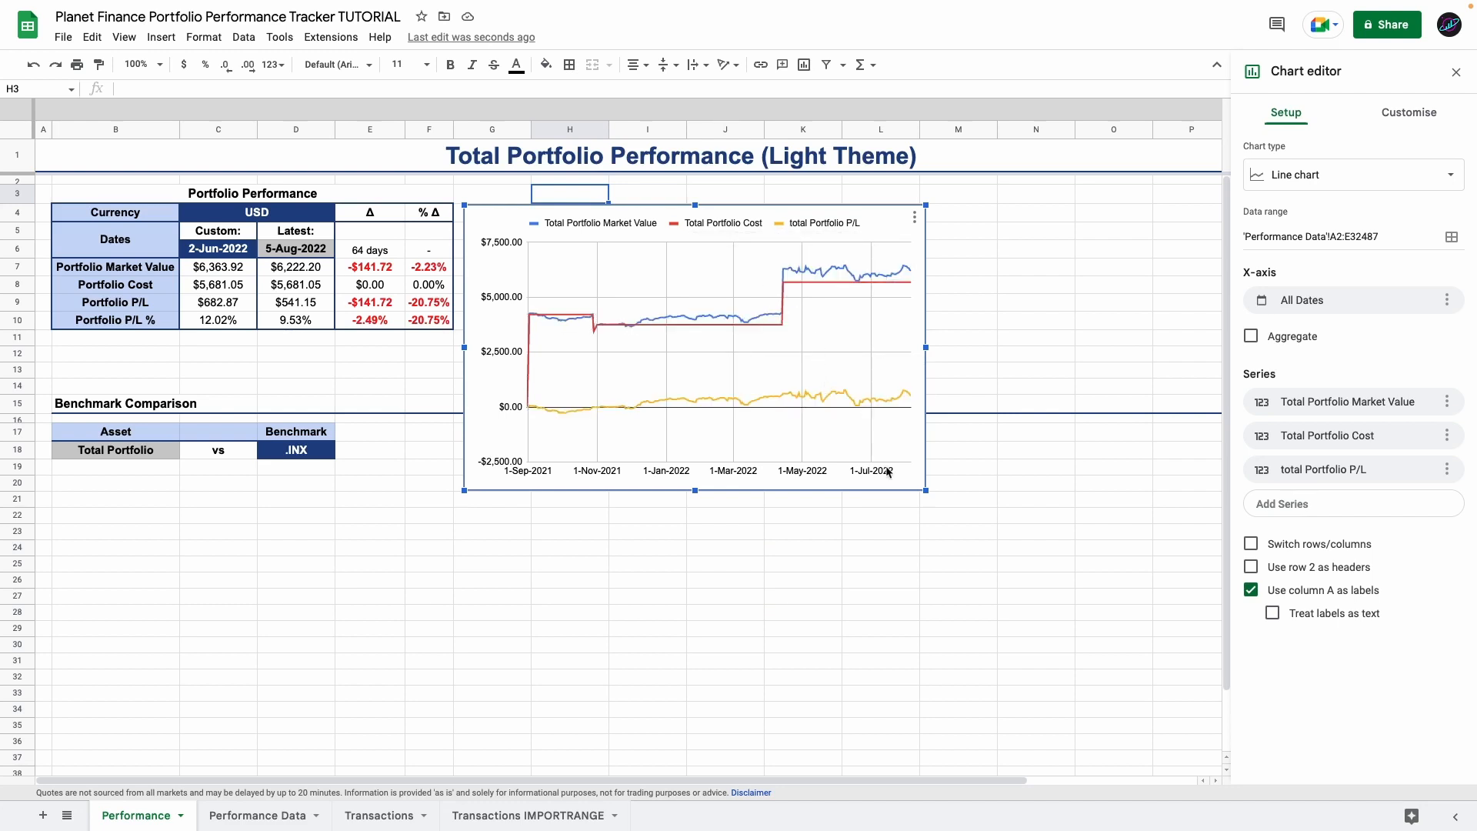
- Plot the total Portfolio P/L series on the chart's right axis
{"action": "left_click", "coordinate": [1394, 120]}
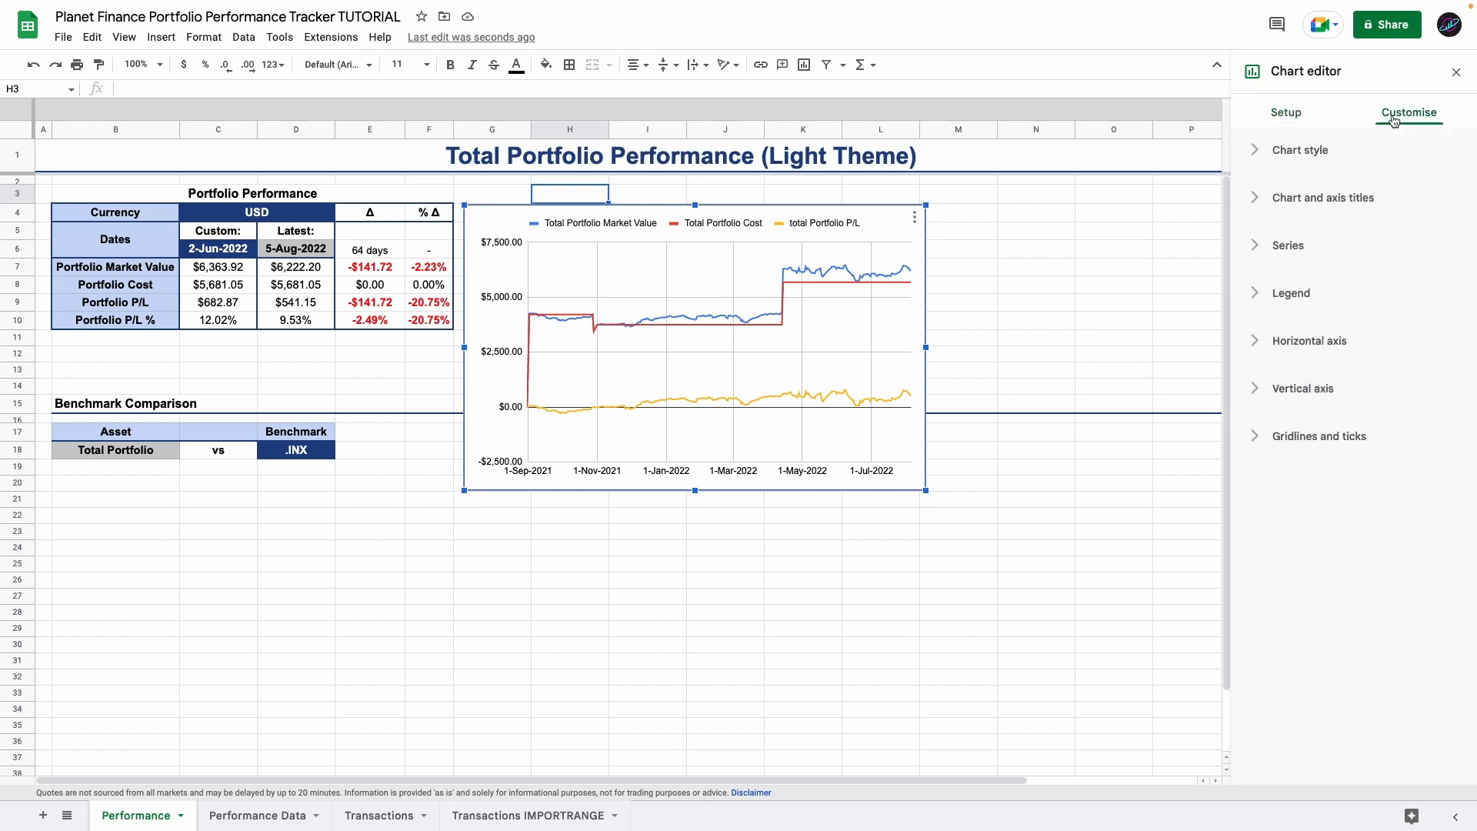
{"action": "left_click", "coordinate": [1281, 248]}
{"action": "left_click", "coordinate": [1305, 281]}
{"action": "left_click", "coordinate": [1326, 360]}
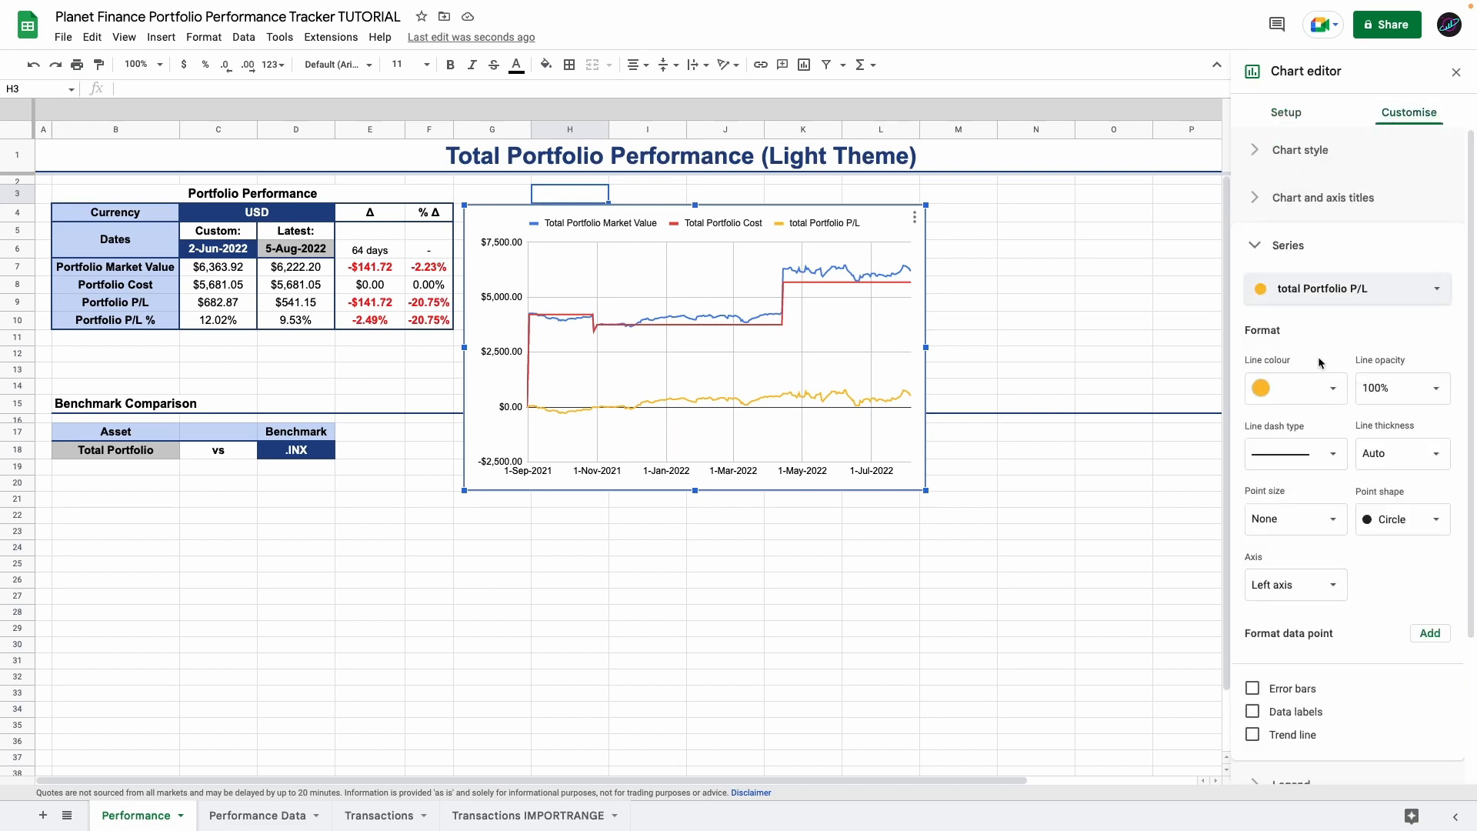
{"action": "left_click", "coordinate": [1342, 585]}
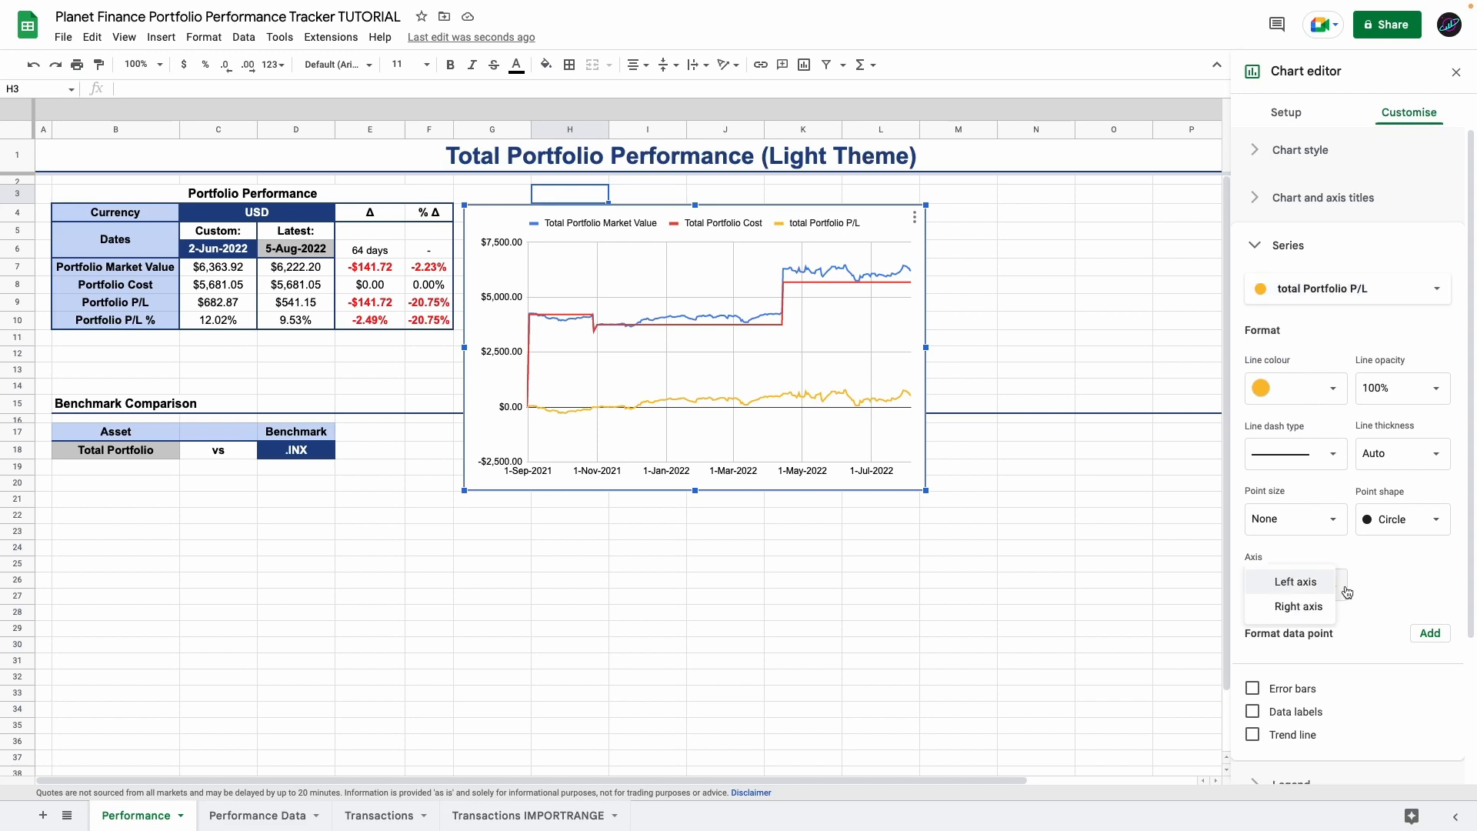
{"action": "left_click", "coordinate": [1298, 606]}
- Set the Total Portfolio Market Value line thickness to 4px and colour the total Portfolio P/L line green
{"action": "left_click", "coordinate": [1346, 288]}
{"action": "left_click", "coordinate": [1323, 240]}
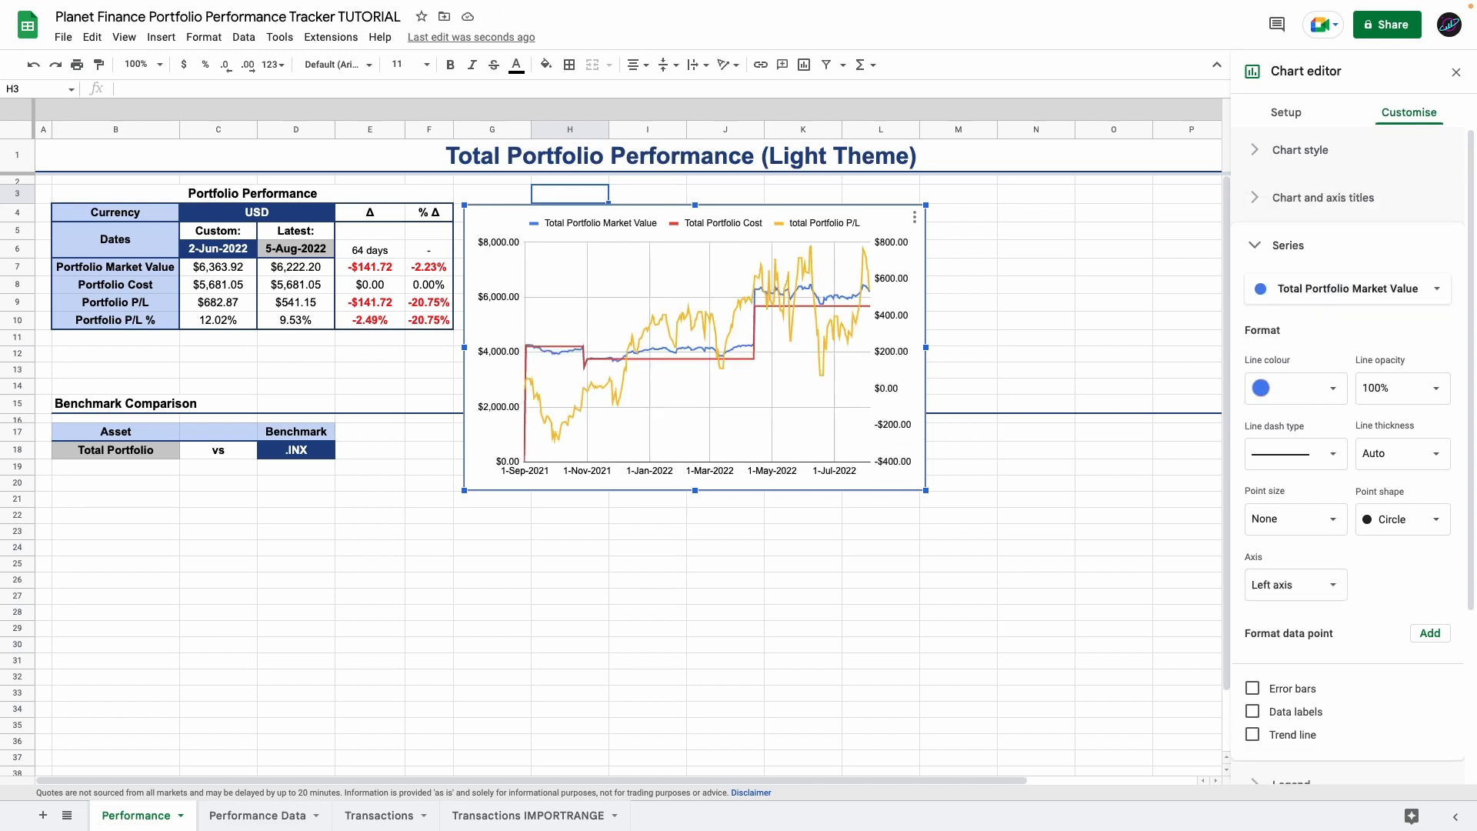
{"action": "left_click", "coordinate": [1396, 453]}
{"action": "left_click", "coordinate": [1396, 562]}
{"action": "left_click", "coordinate": [1346, 289]}
{"action": "left_click", "coordinate": [1323, 323]}
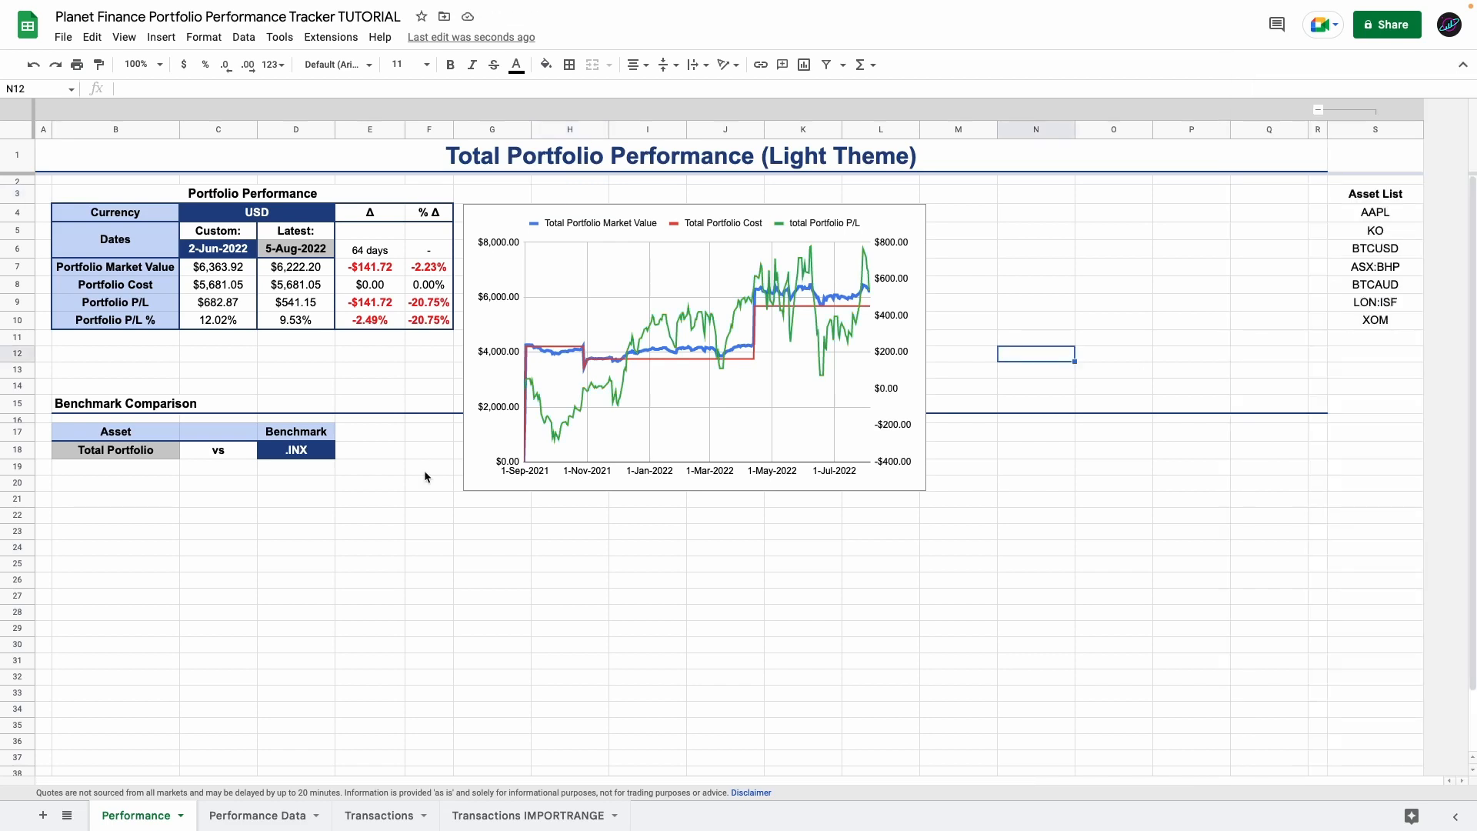
- Position the chart beside the Portfolio Performance table and resize it to span columns G to M above the Benchmark Comparison line
{"action": "left_click_drag", "start_coordinate": [466, 431], "coordinate": [459, 405]}
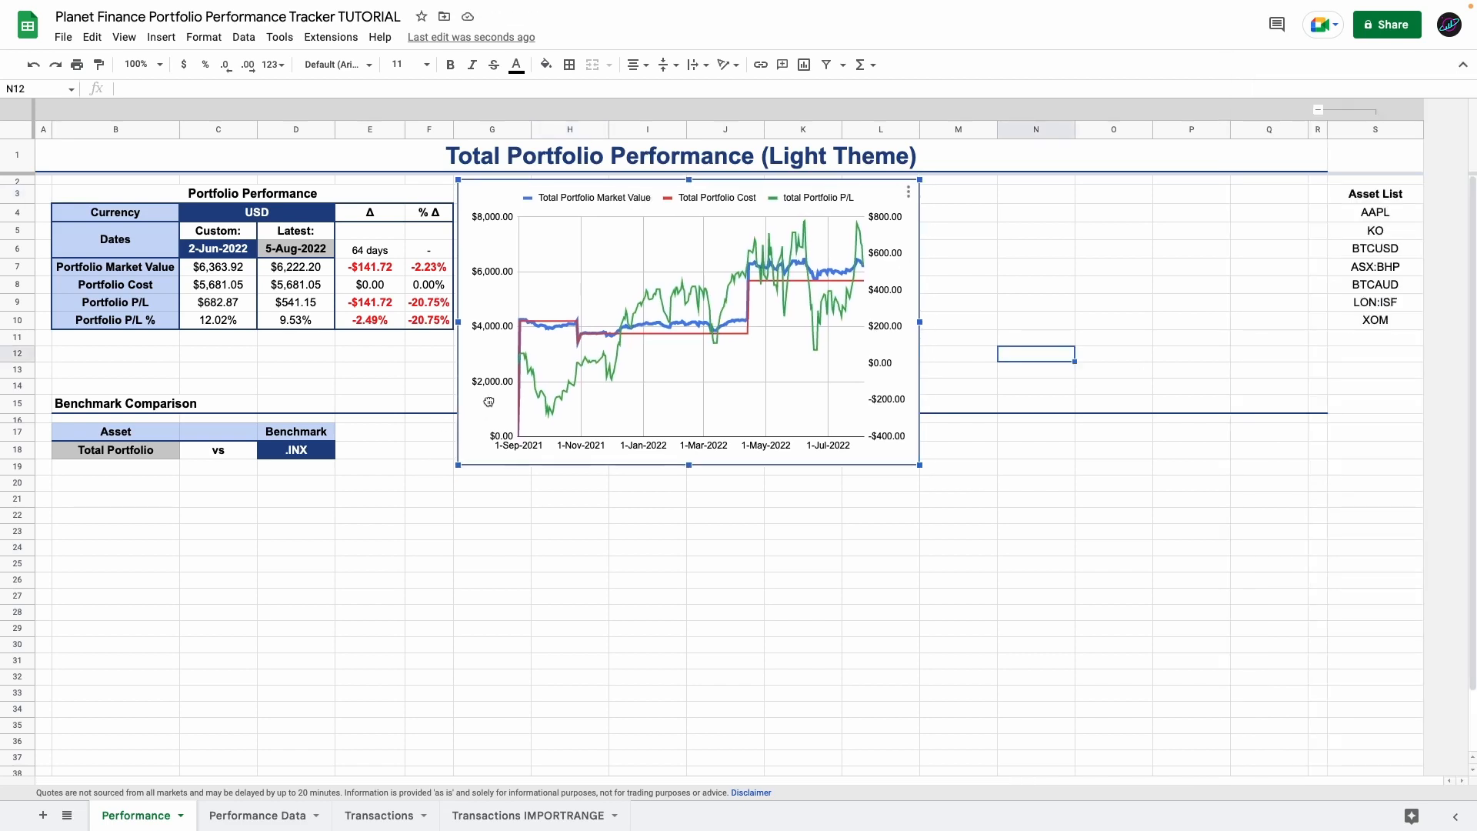
{"action": "left_click_drag", "start_coordinate": [688, 471], "coordinate": [689, 411]}
{"action": "left_click_drag", "start_coordinate": [923, 295], "coordinate": [969, 294]}
- Copy the total portfolio chart and paste the duplicate starting from cell N3
{"action": "mouse_move", "coordinate": [531, 341]}
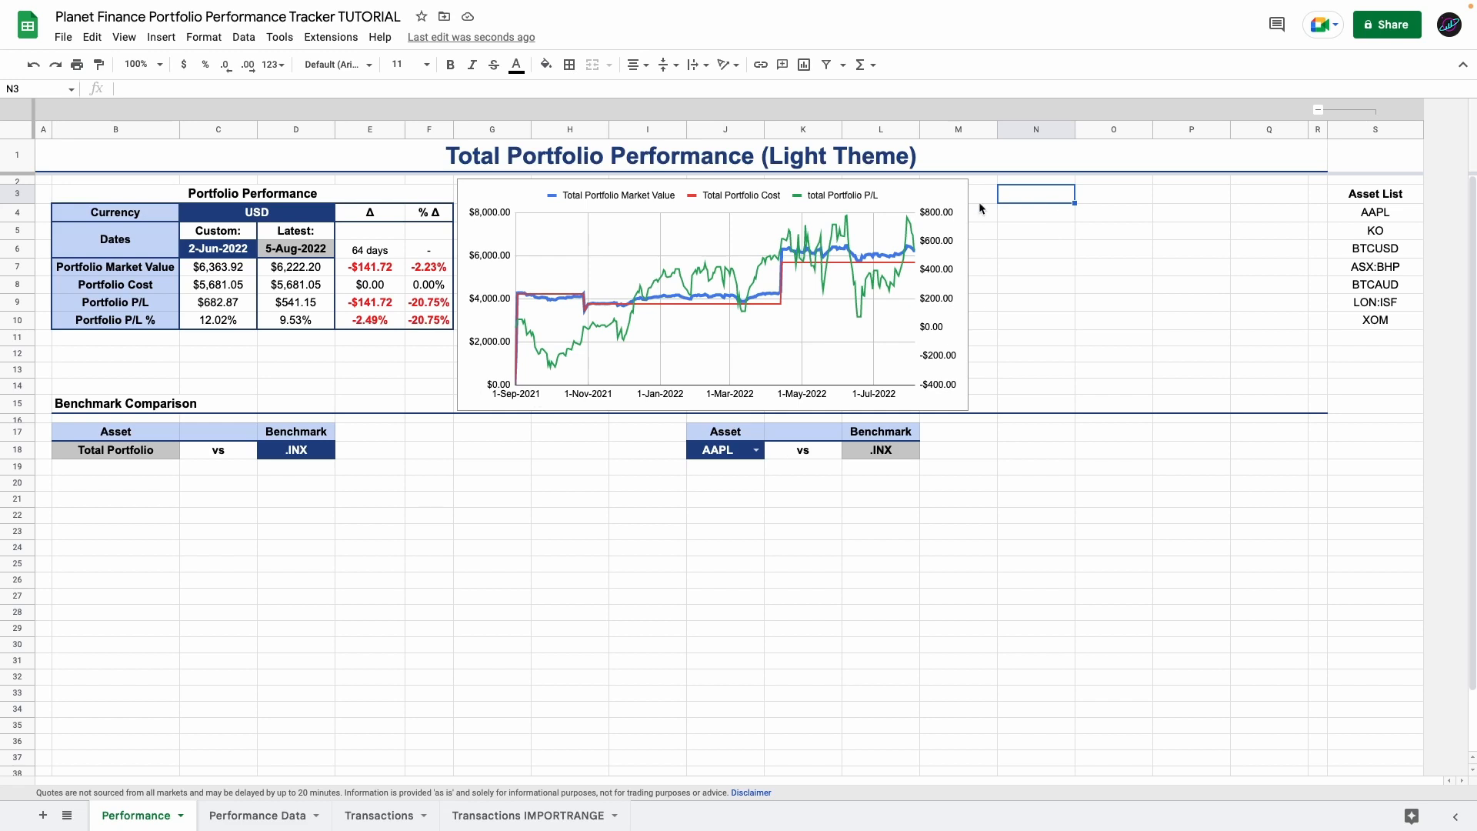
{"action": "left_click", "coordinate": [470, 385]}
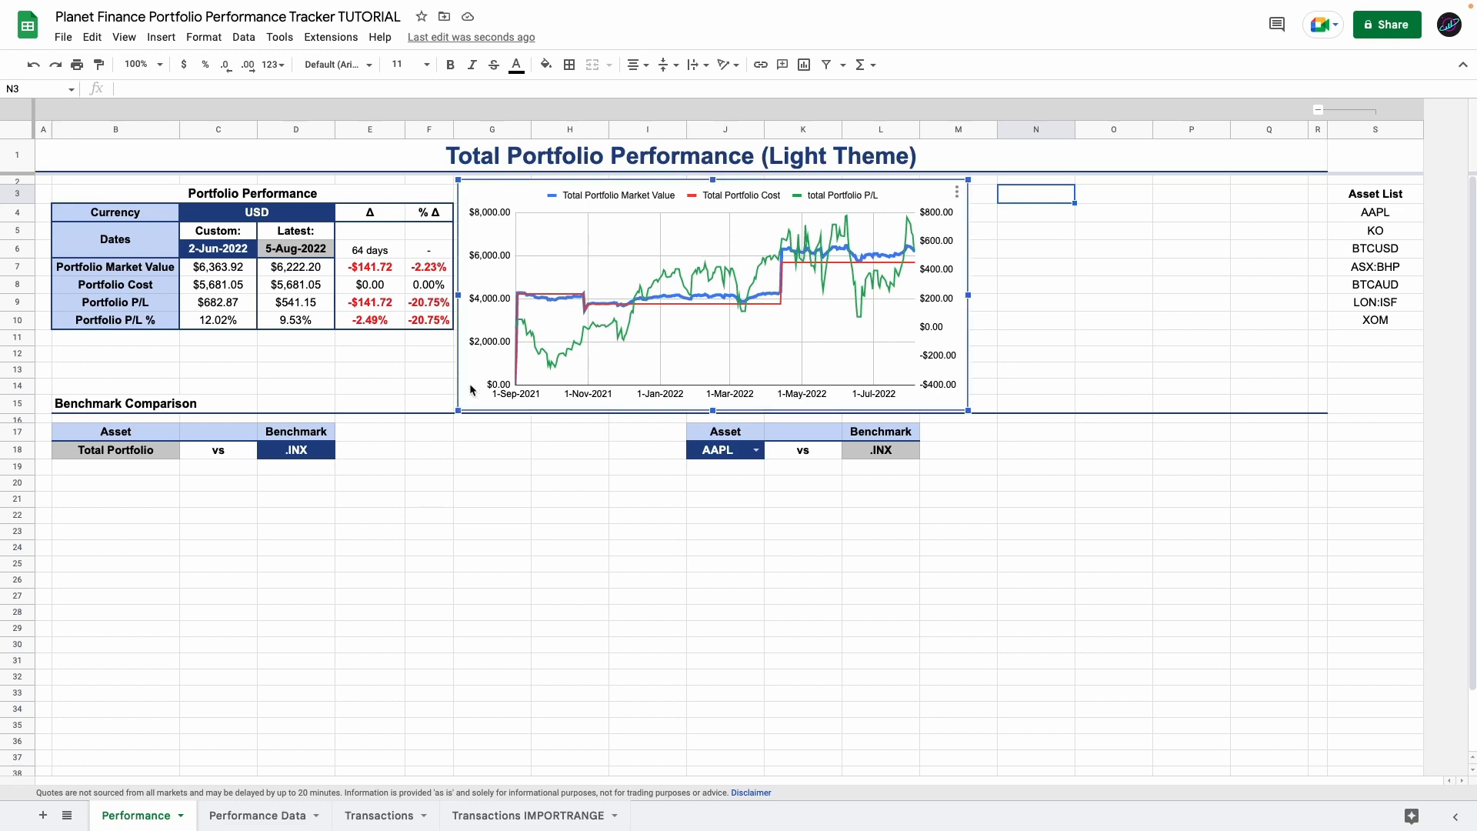
{"action": "key", "text": "super+c"}
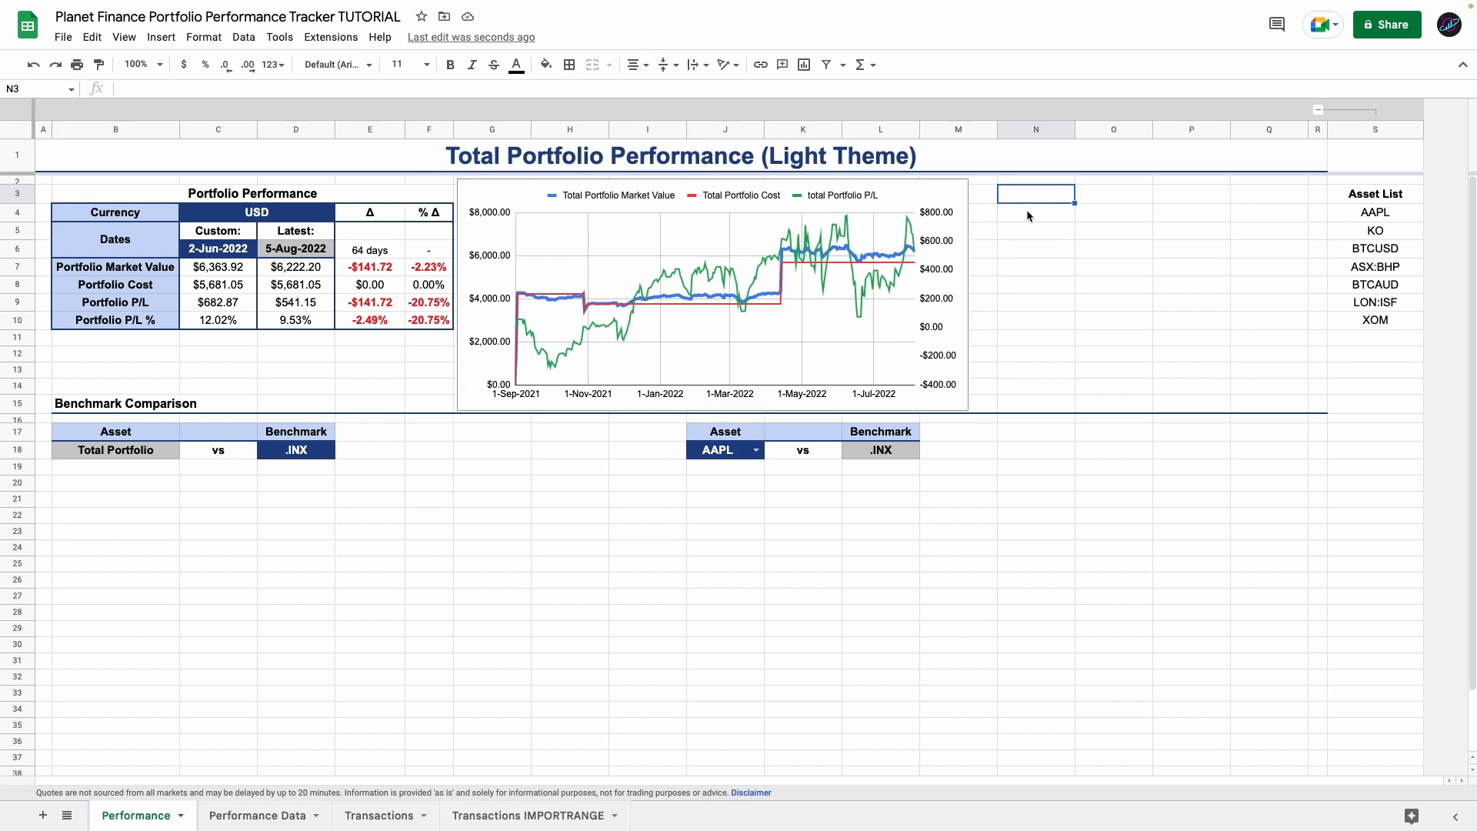
{"action": "key", "text": "super+v"}
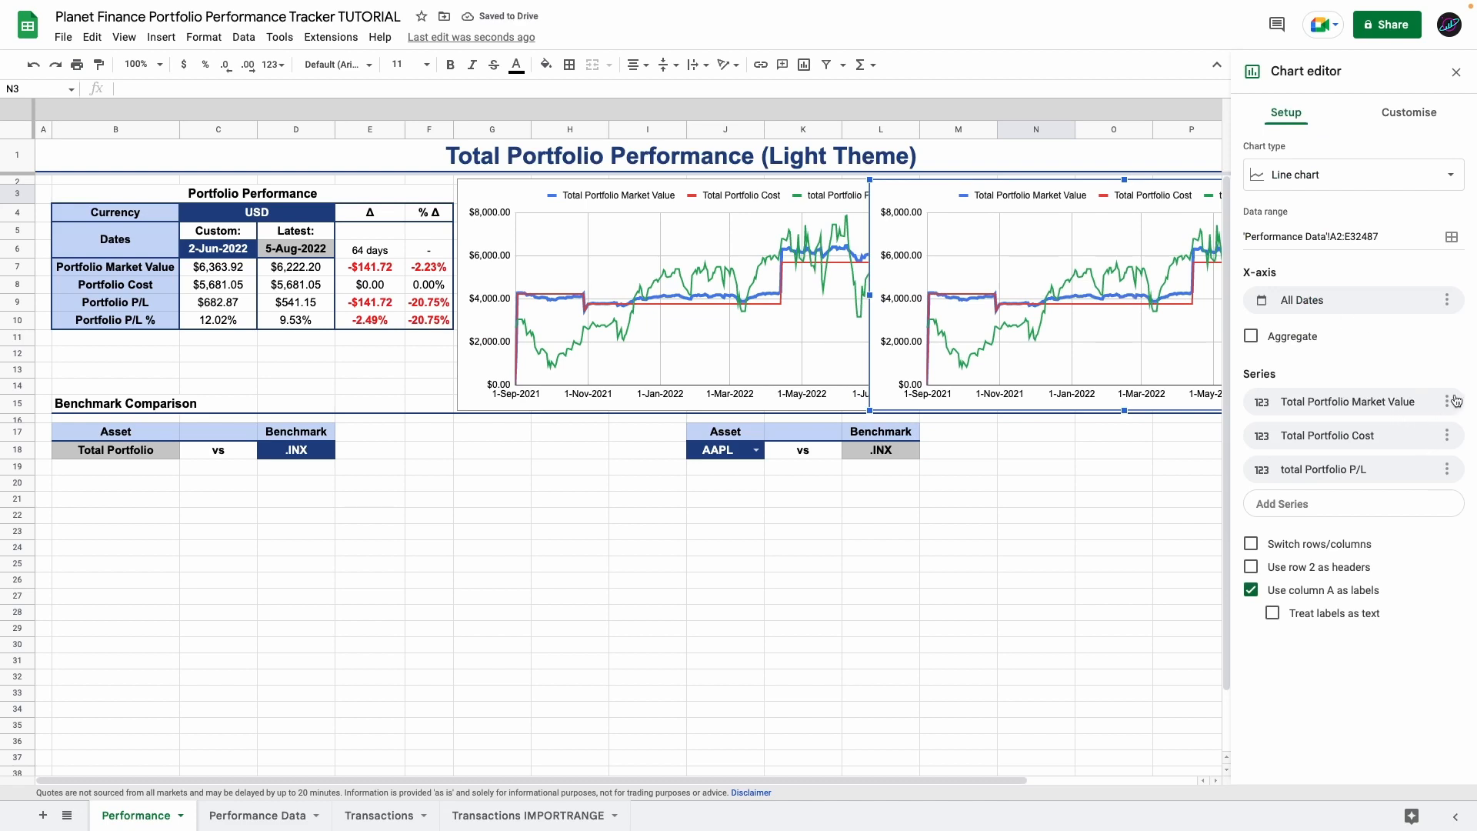
- Remove all series from the duplicated chart and add Total Portfolio P/L % as its only series
{"action": "left_click", "coordinate": [1445, 402]}
{"action": "left_click", "coordinate": [1421, 458]}
{"action": "left_click", "coordinate": [1307, 404]}
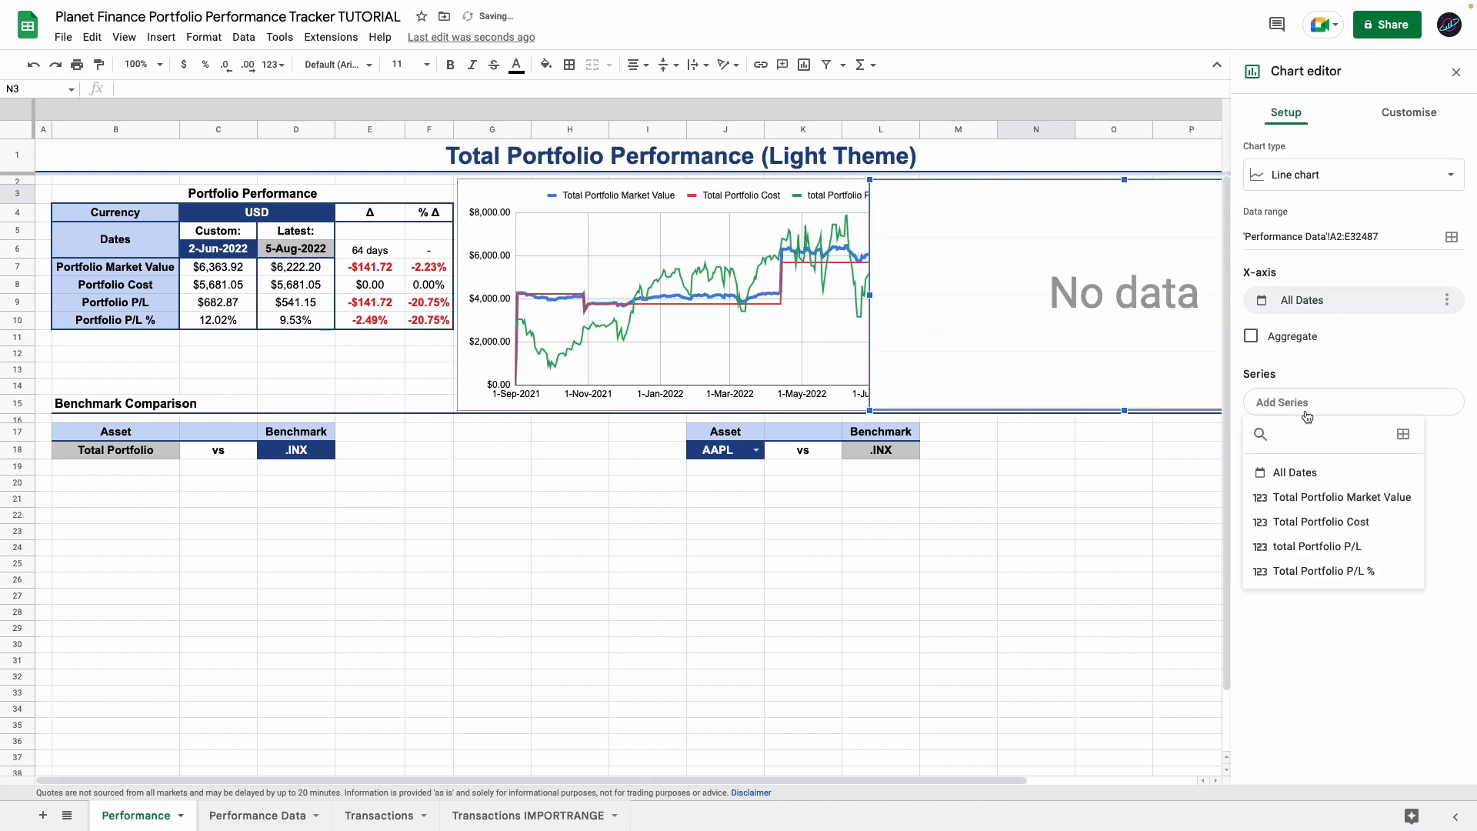
{"action": "left_click", "coordinate": [1337, 574]}
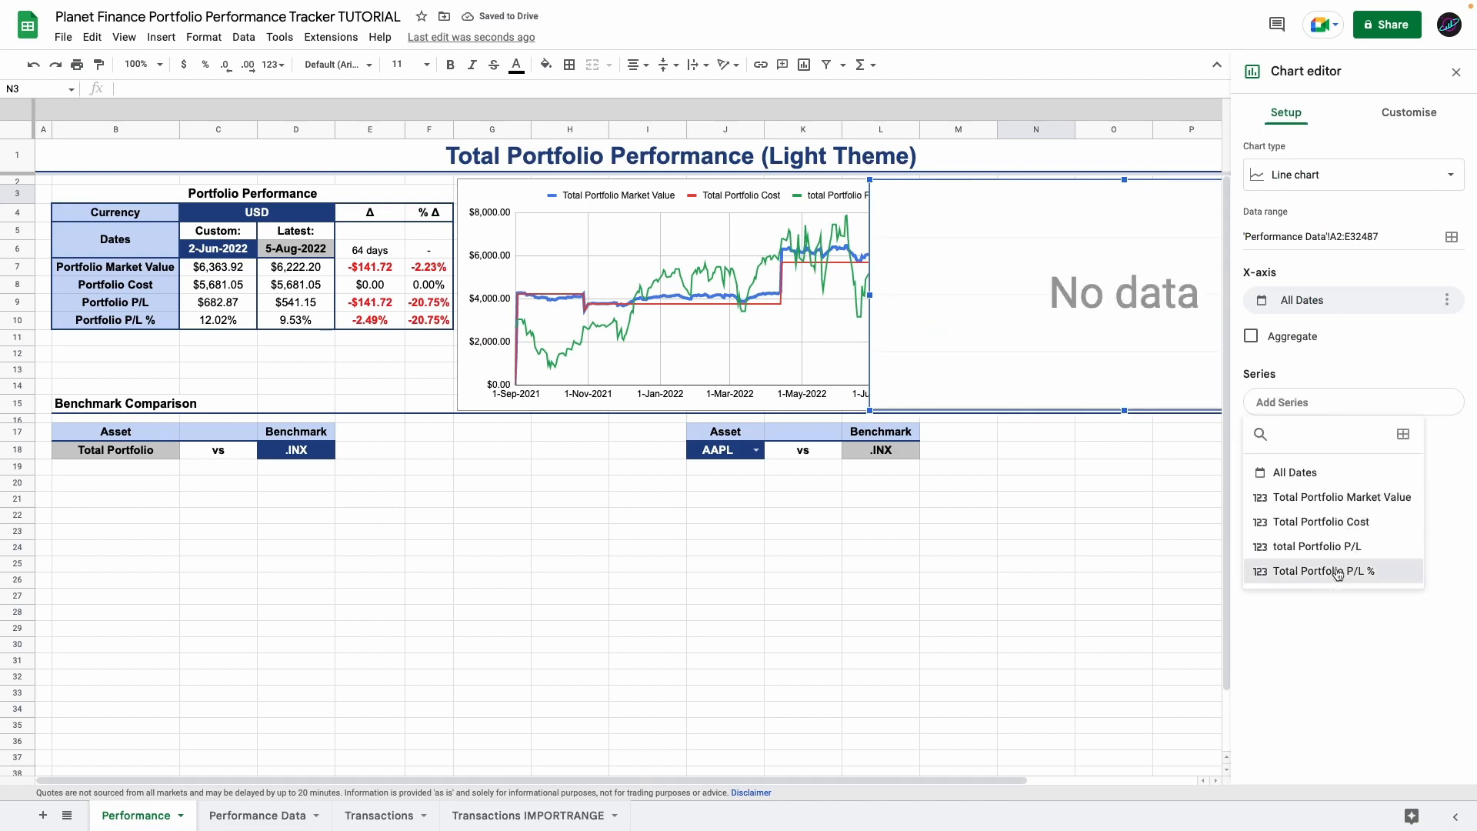
- Narrow the duplicated chart from both sides so it fits between the first chart and column R
{"action": "scroll", "coordinate": [967, 263], "scroll_direction": "right", "scroll_amount": 3}
{"action": "left_click_drag", "start_coordinate": [647, 295], "coordinate": [745, 294]}
{"action": "left_click_drag", "start_coordinate": [1156, 294], "coordinate": [1097, 294]}
- Colour the Total Portfolio P/L % line purple in the duplicated chart
{"action": "left_click", "coordinate": [1408, 112]}
{"action": "left_click", "coordinate": [1273, 243]}
{"action": "left_click", "coordinate": [1270, 389]}
{"action": "left_click", "coordinate": [1398, 541]}
{"action": "left_click", "coordinate": [936, 462]}
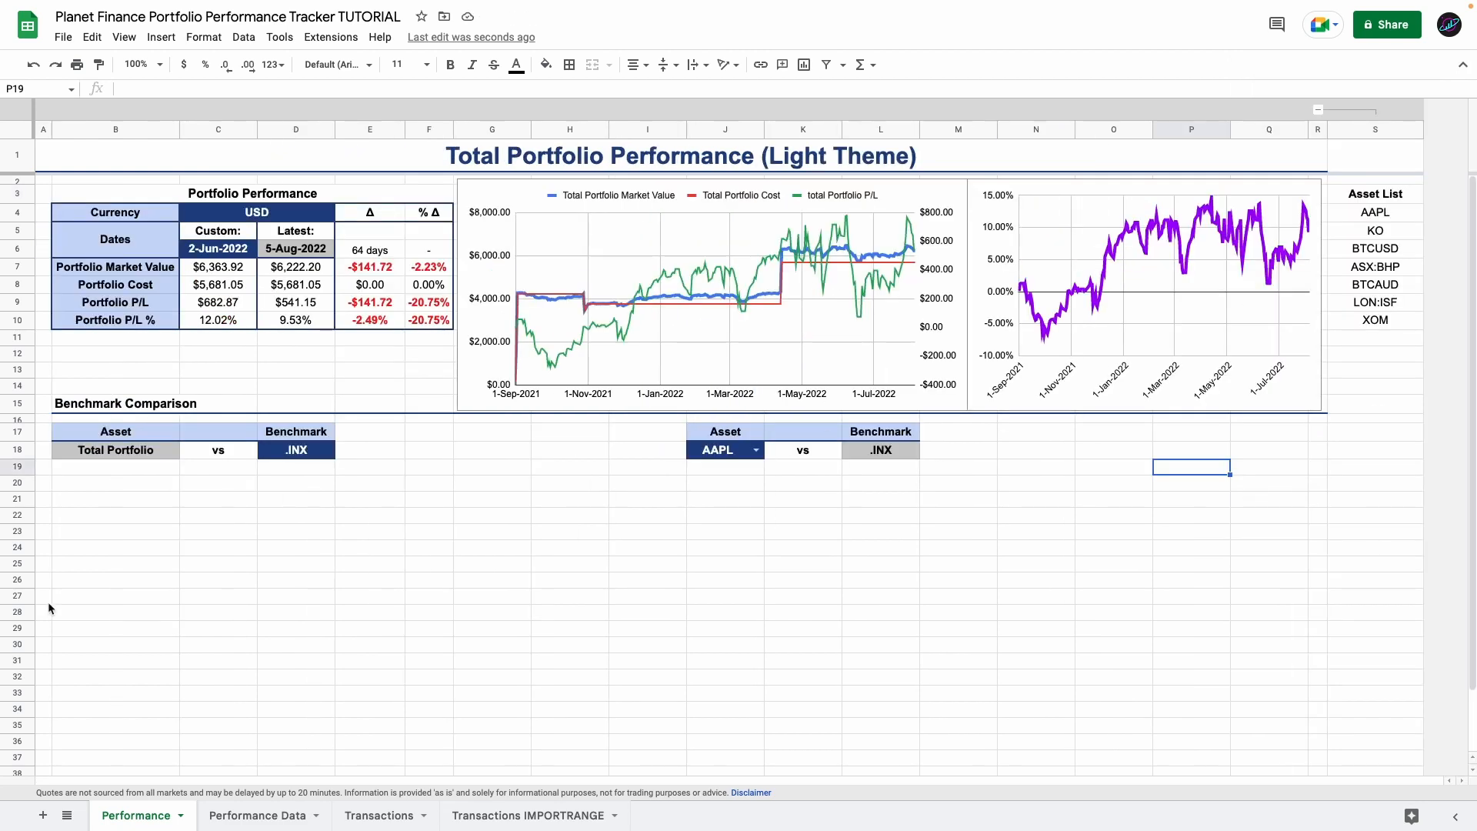
- Insert a new chart from cell B20 and place it below the Total Portfolio vs .INX header
{"action": "left_click", "coordinate": [113, 485]}
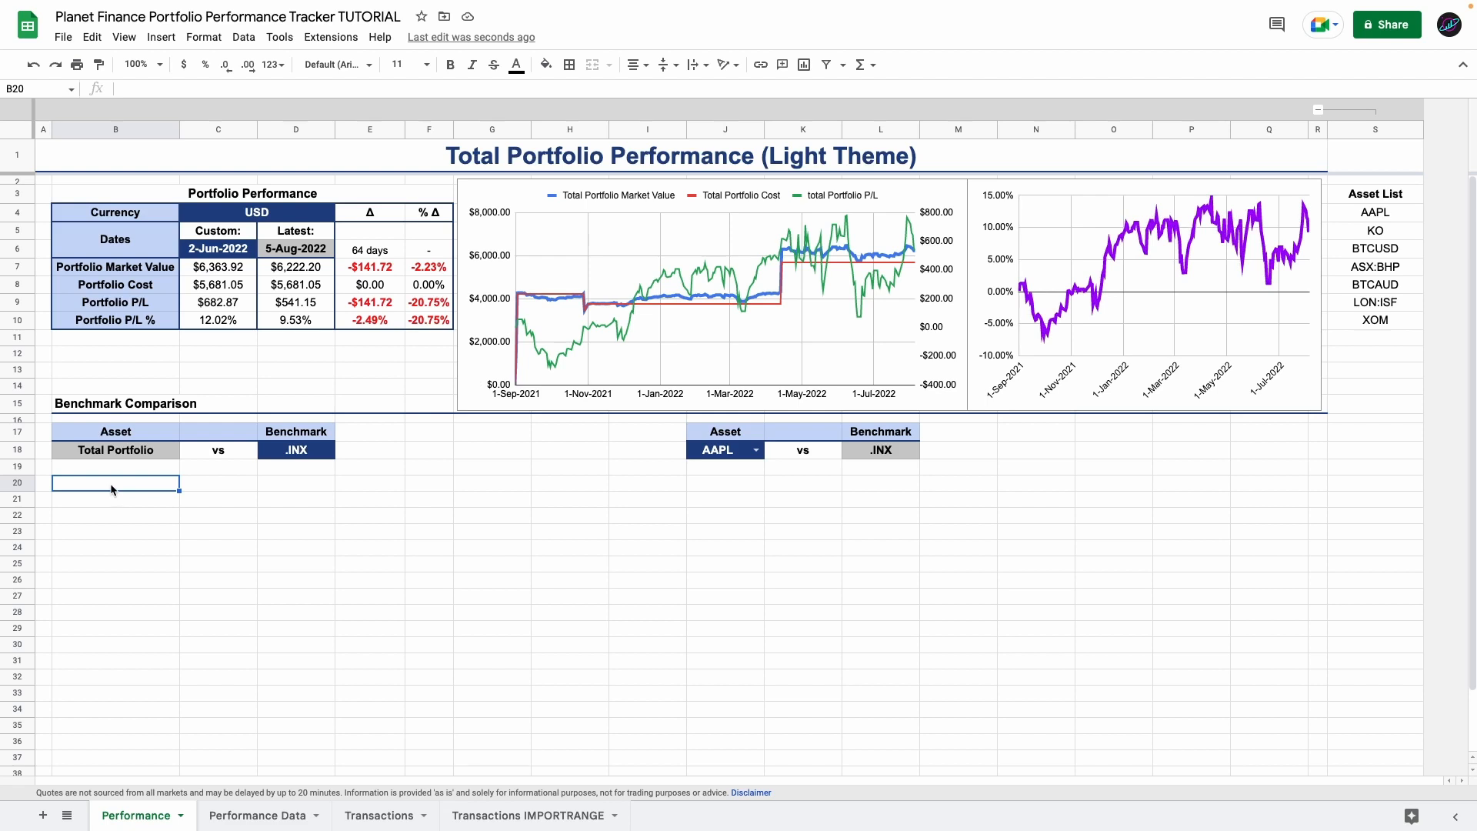
{"action": "left_click", "coordinate": [162, 37]}
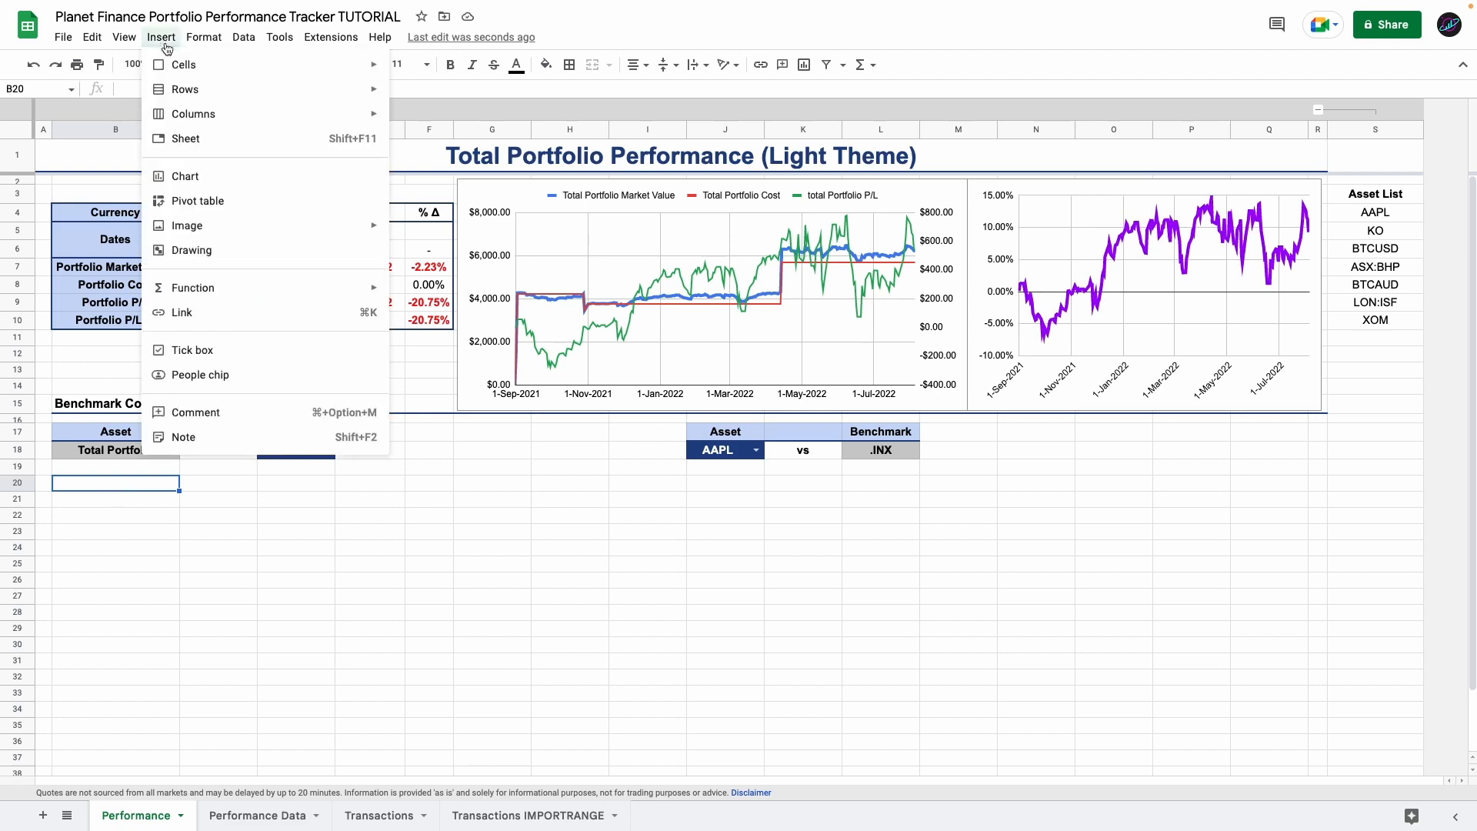
{"action": "left_click", "coordinate": [189, 176]}
{"action": "left_click_drag", "start_coordinate": [650, 440], "coordinate": [327, 617]}
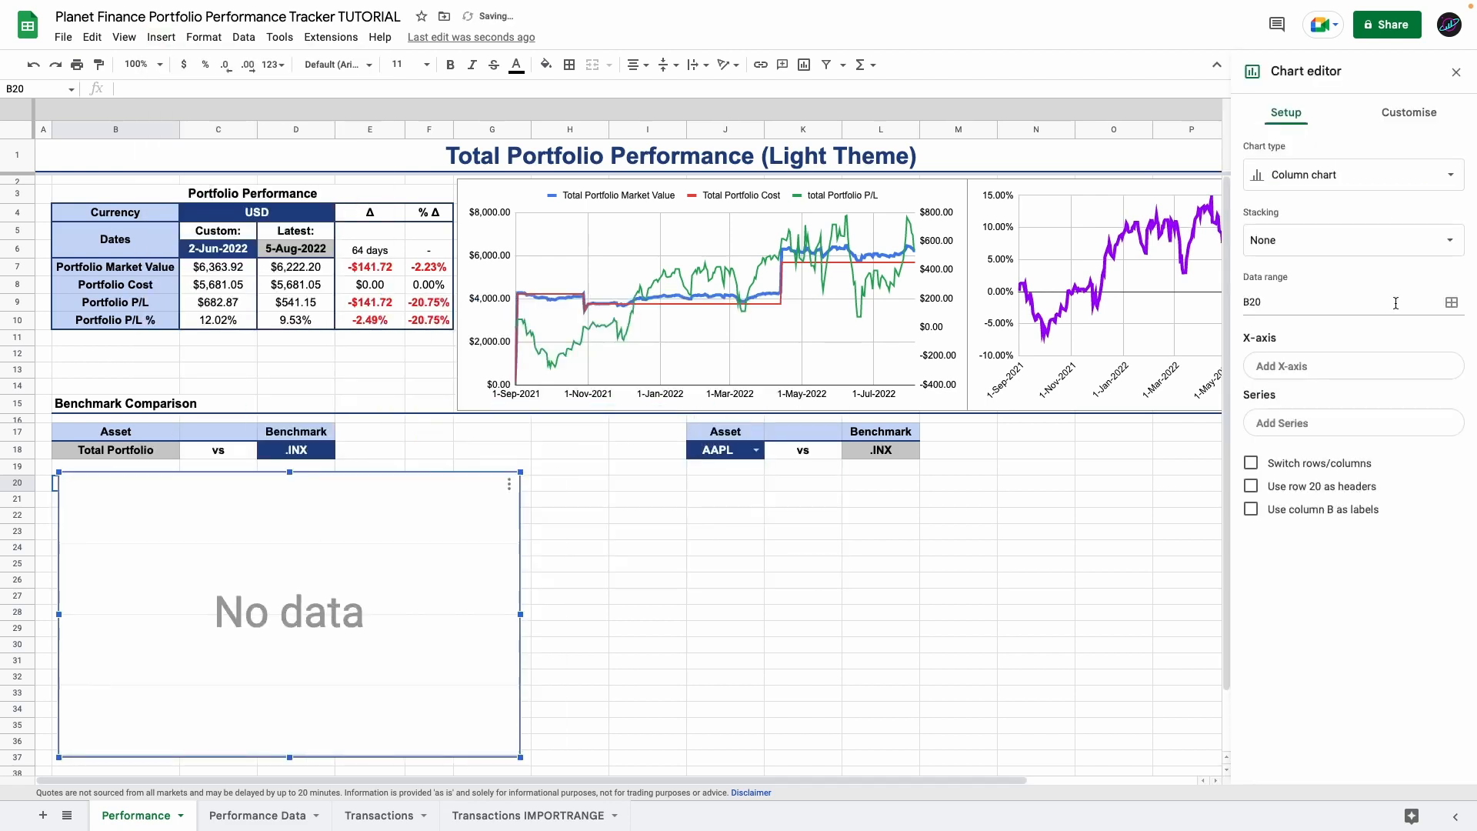
- Replace the new chart's data range with the All Dates column, 'Performance Data'!A2:A32487
{"action": "left_click", "coordinate": [1452, 301]}
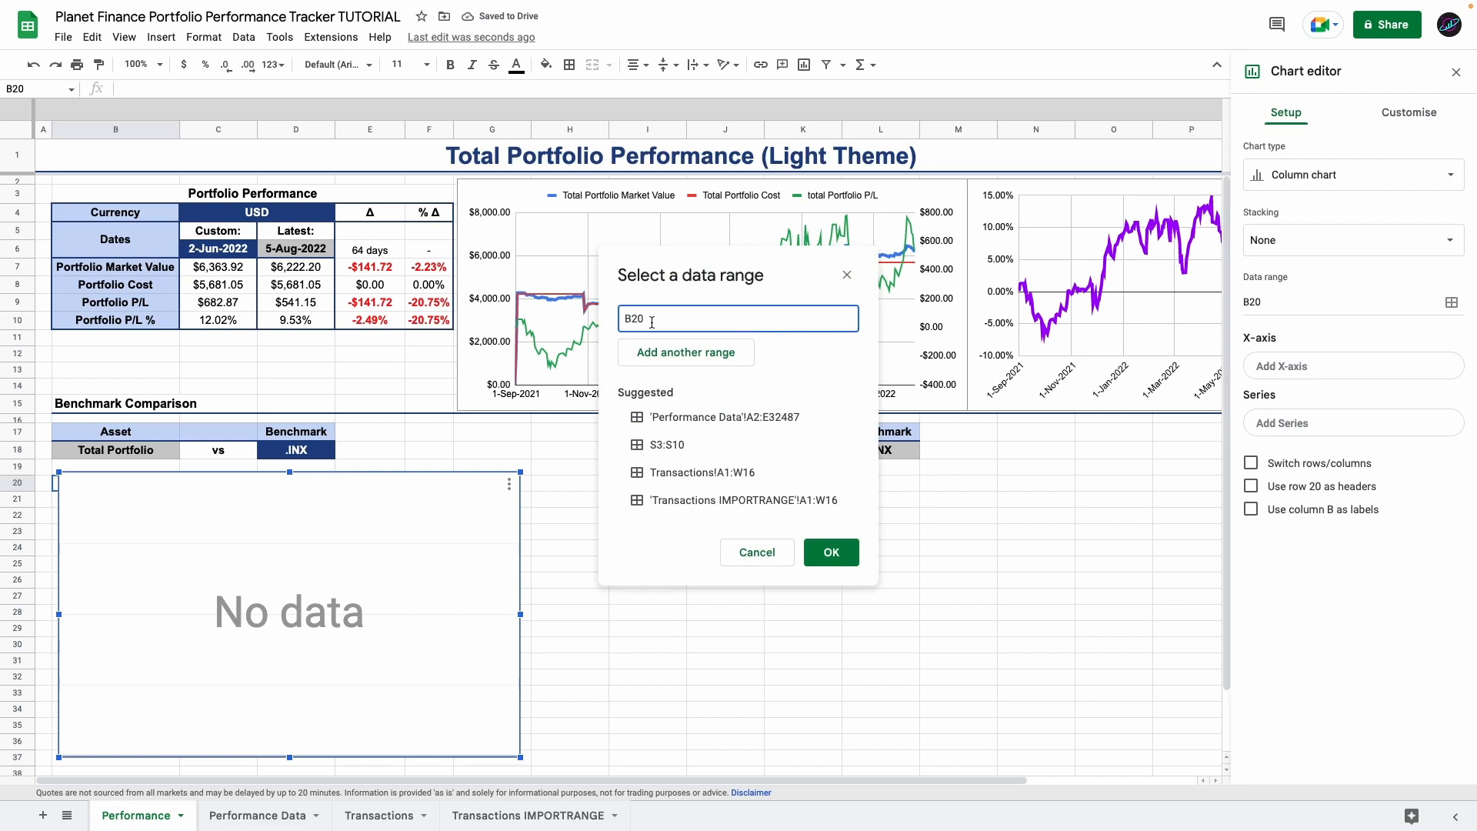
{"action": "key", "text": "ctrl+a"}
{"action": "key", "text": "BackSpace"}
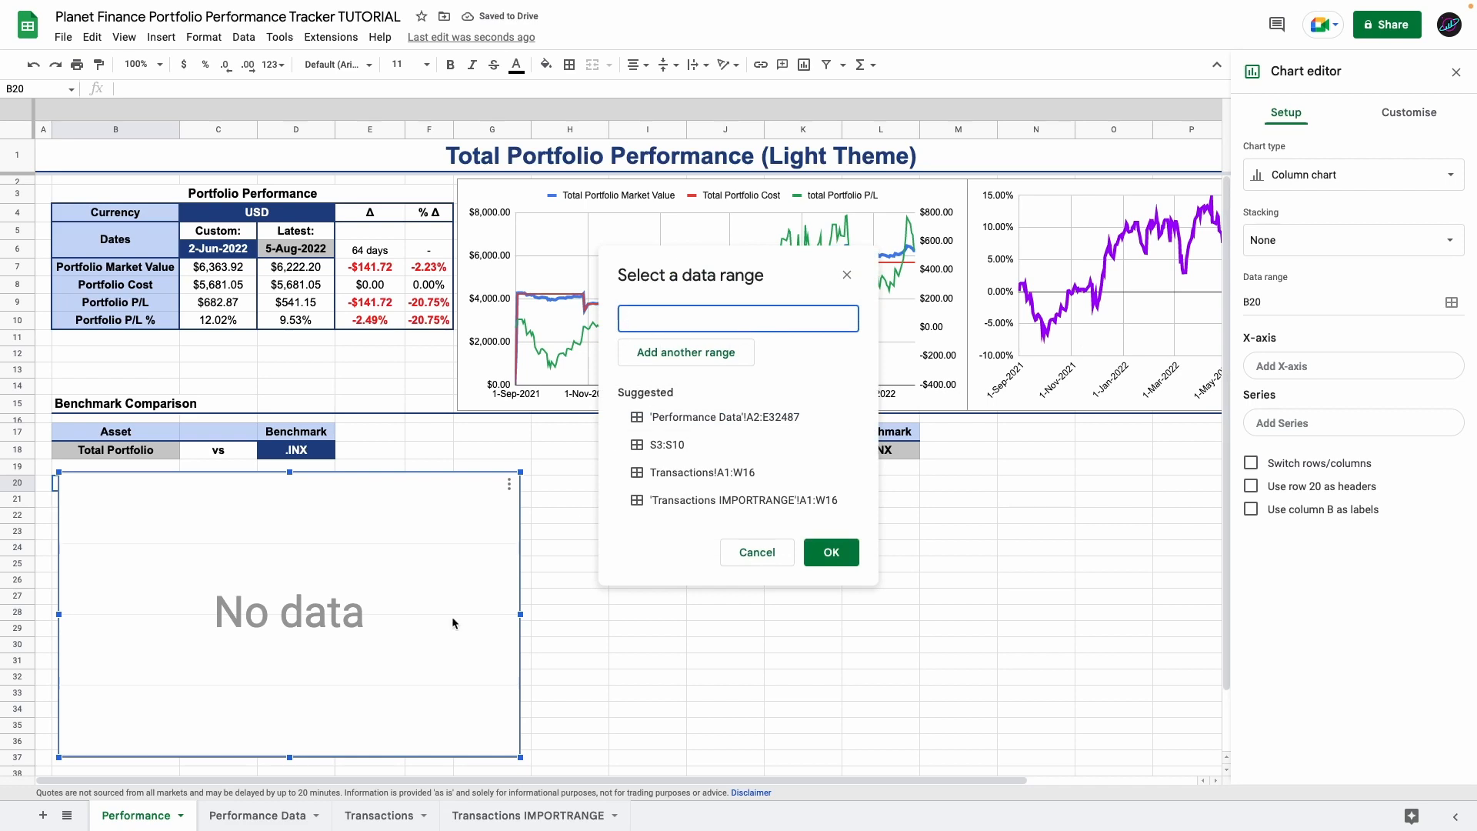
{"action": "left_click", "coordinate": [258, 815]}
{"action": "left_click", "coordinate": [70, 217]}
{"action": "left_click", "coordinate": [69, 181]}
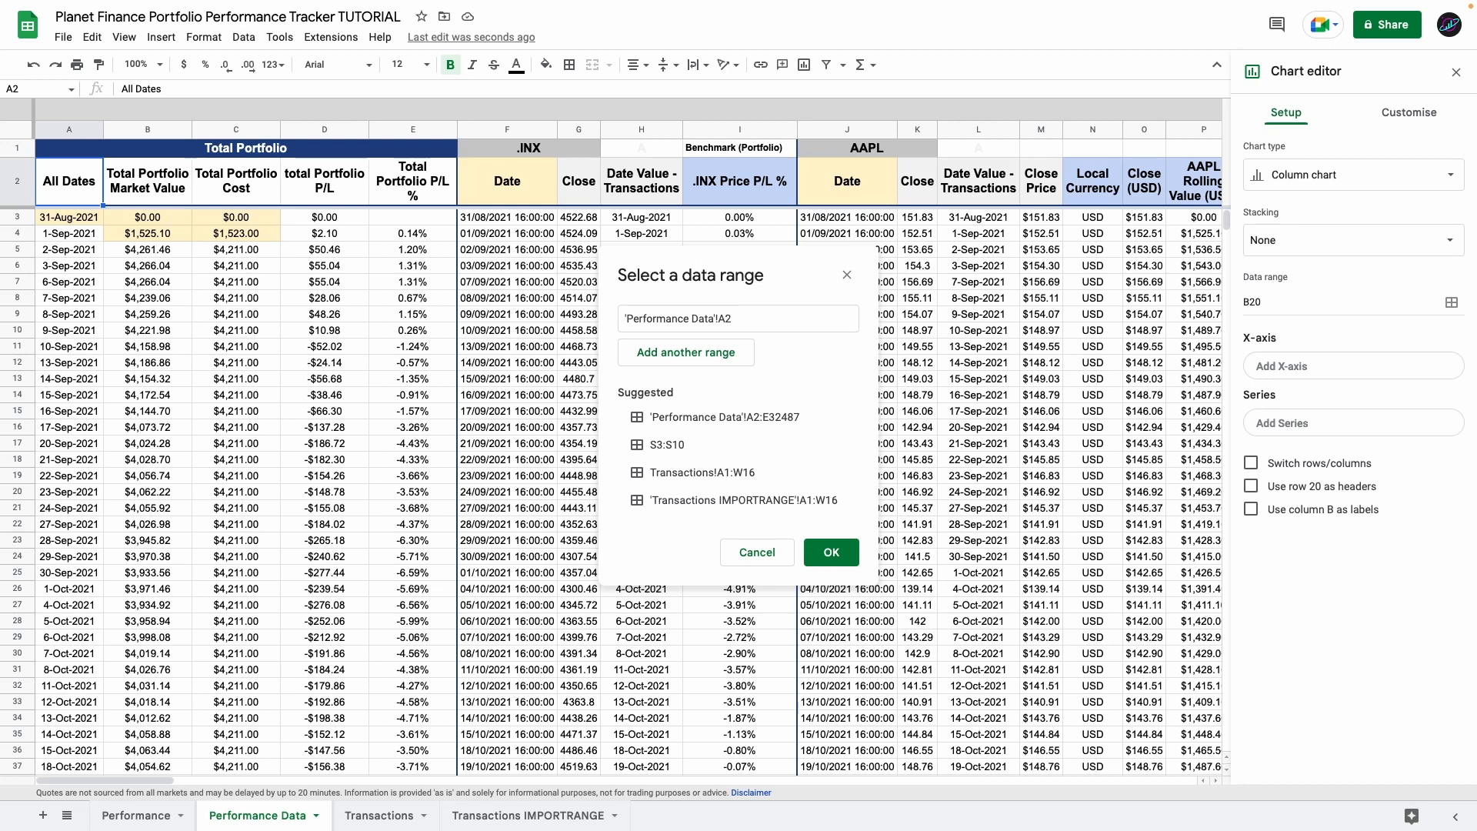
{"action": "key", "text": "ctrl+shift+Down"}
- Add the Total Portfolio P/L % range 'Performance Data'!E2:E32487 and the .INX Price P/L % range 'Performance Data'!I2:I32487 to the chart data
{"action": "left_click", "coordinate": [722, 351]}
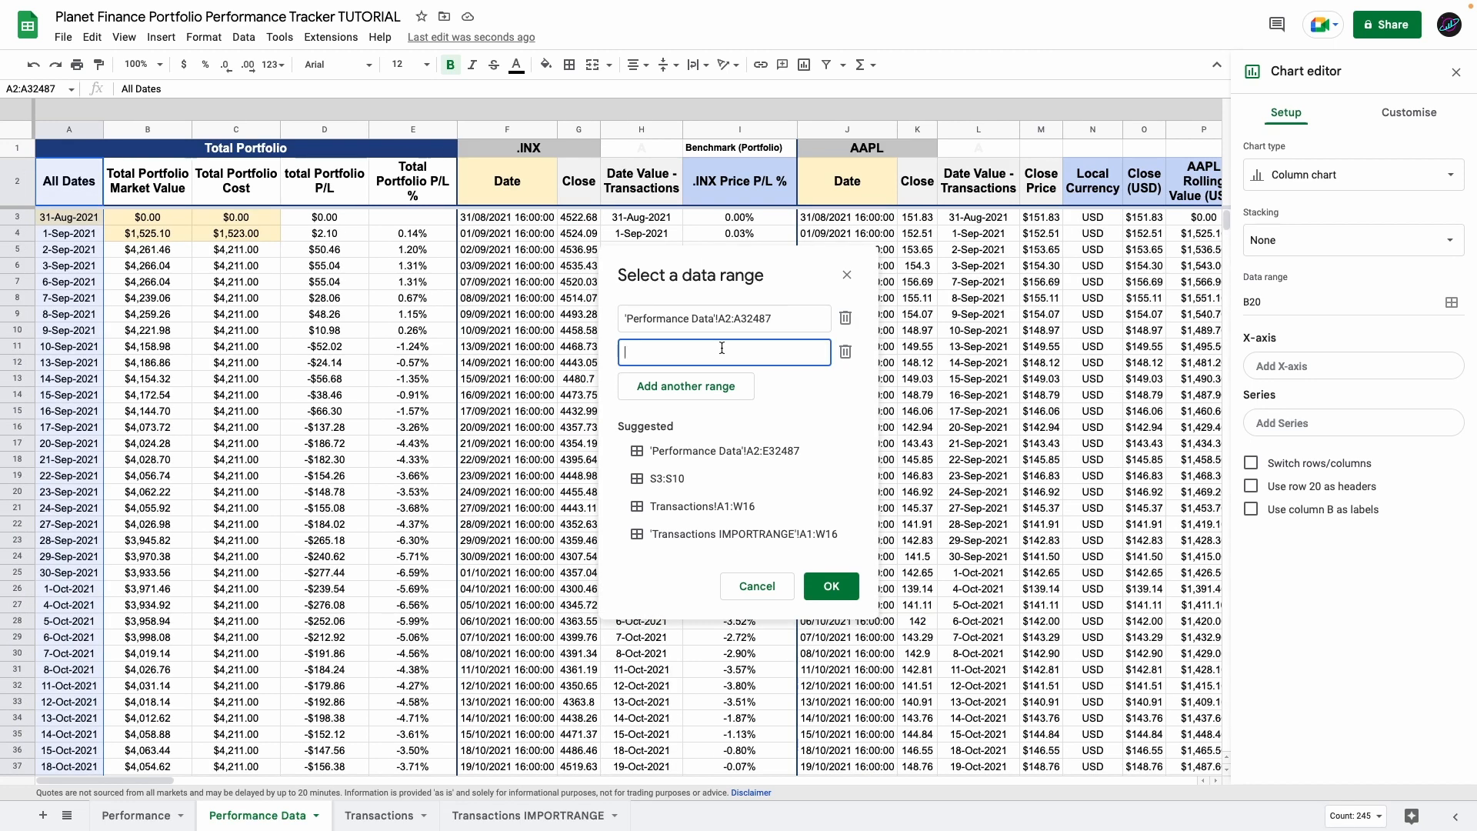
{"action": "left_click", "coordinate": [413, 181]}
{"action": "key", "text": "ctrl+shift+Down"}
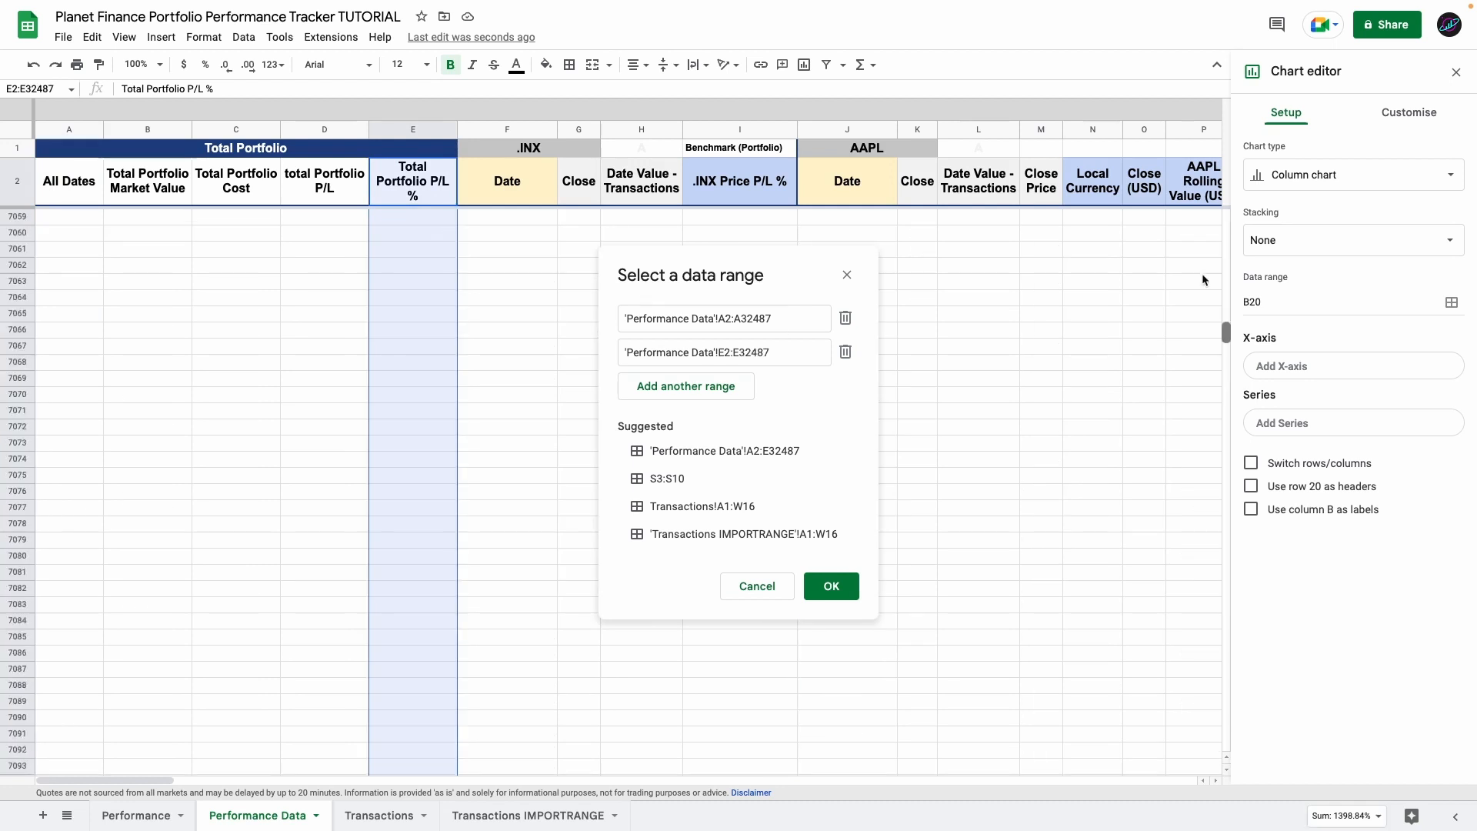
{"action": "left_click", "coordinate": [662, 386]}
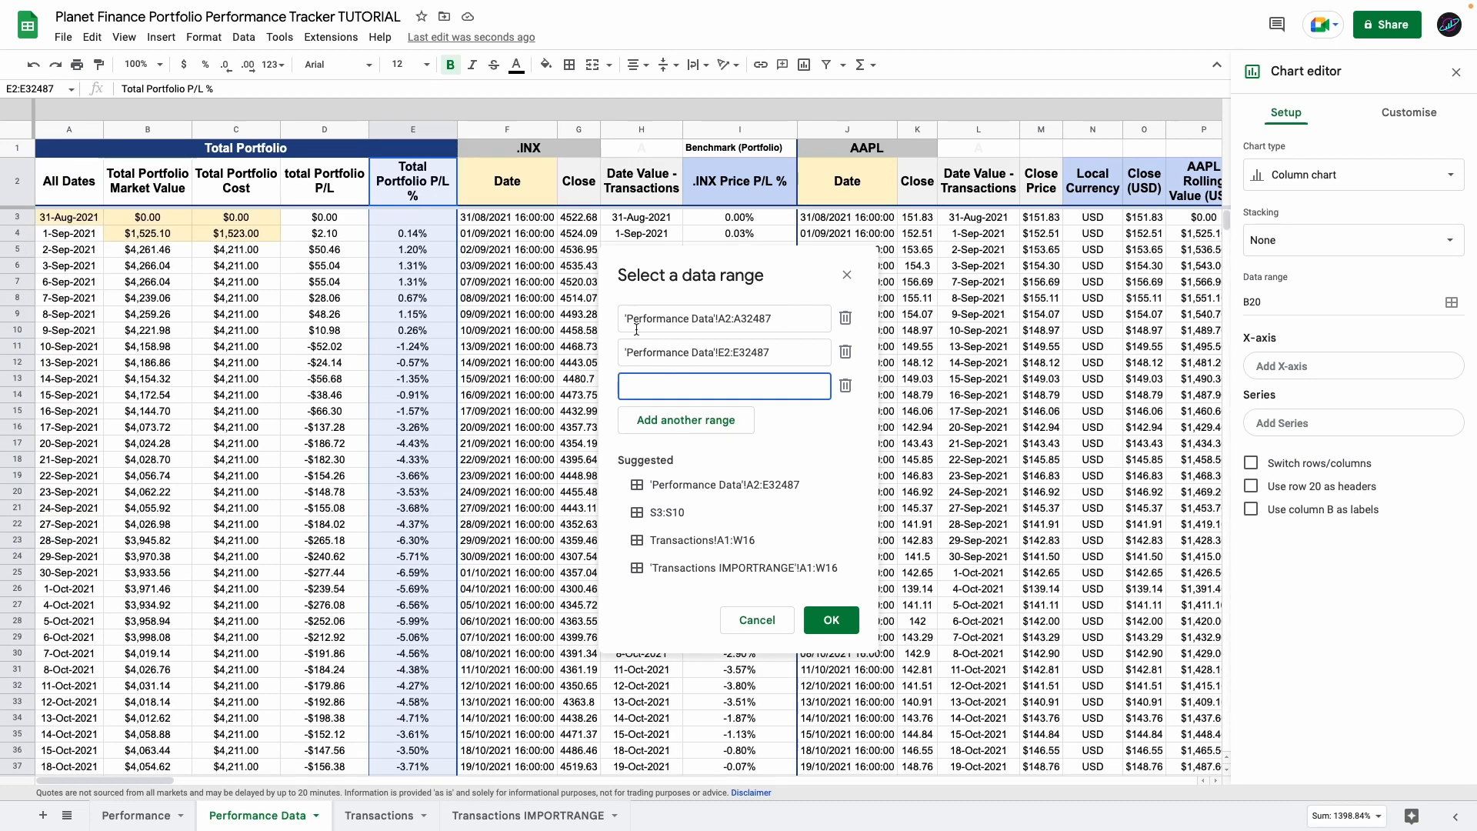
{"action": "left_click_drag", "start_coordinate": [733, 202], "coordinate": [743, 227]}
{"action": "left_click", "coordinate": [830, 620]}
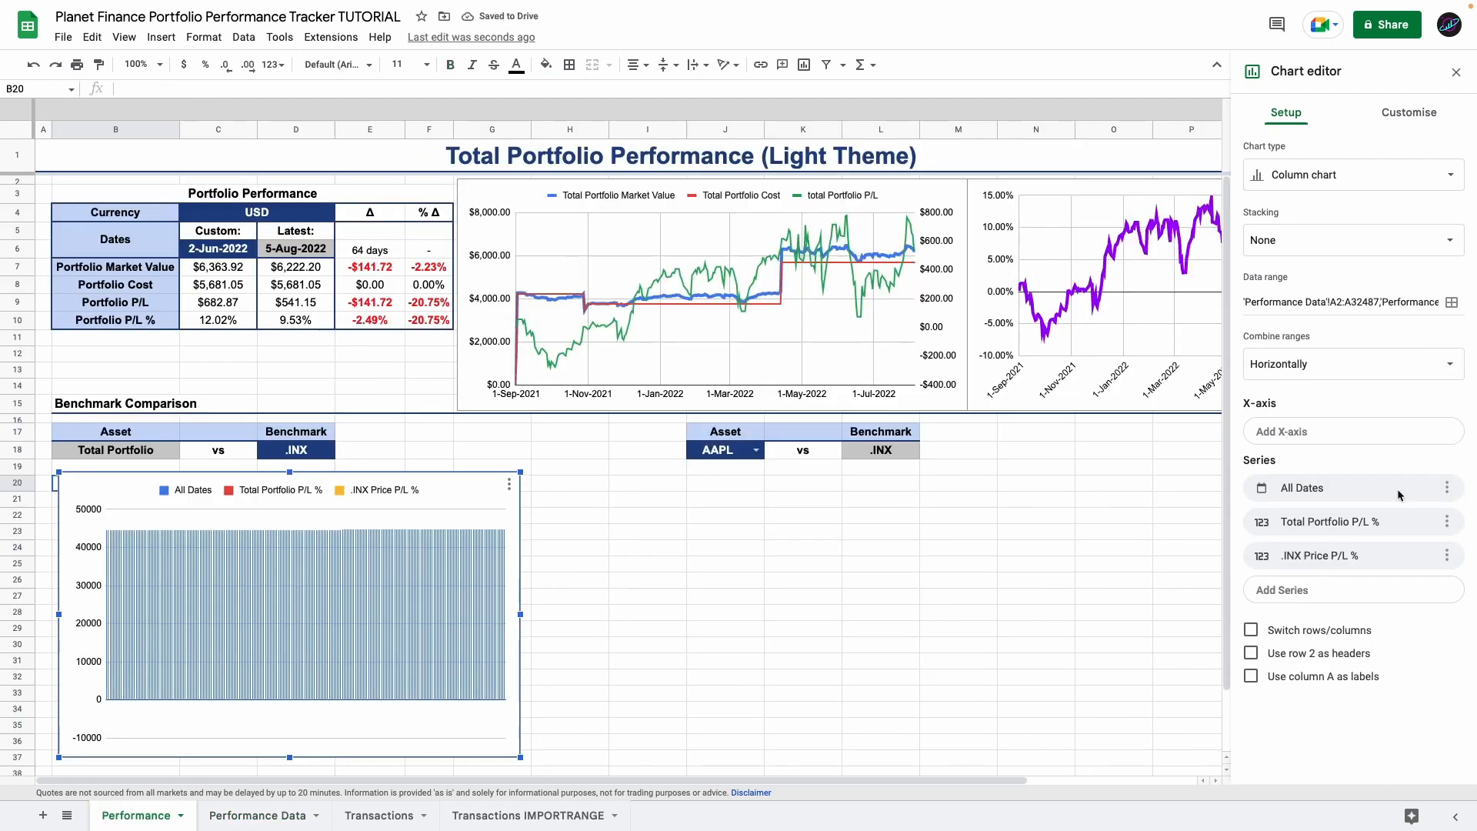
- Remove all series from the benchmark chart and set All Dates as its X-axis
{"action": "left_click", "coordinate": [1446, 488]}
{"action": "left_click", "coordinate": [1415, 541]}
{"action": "left_click", "coordinate": [1312, 431]}
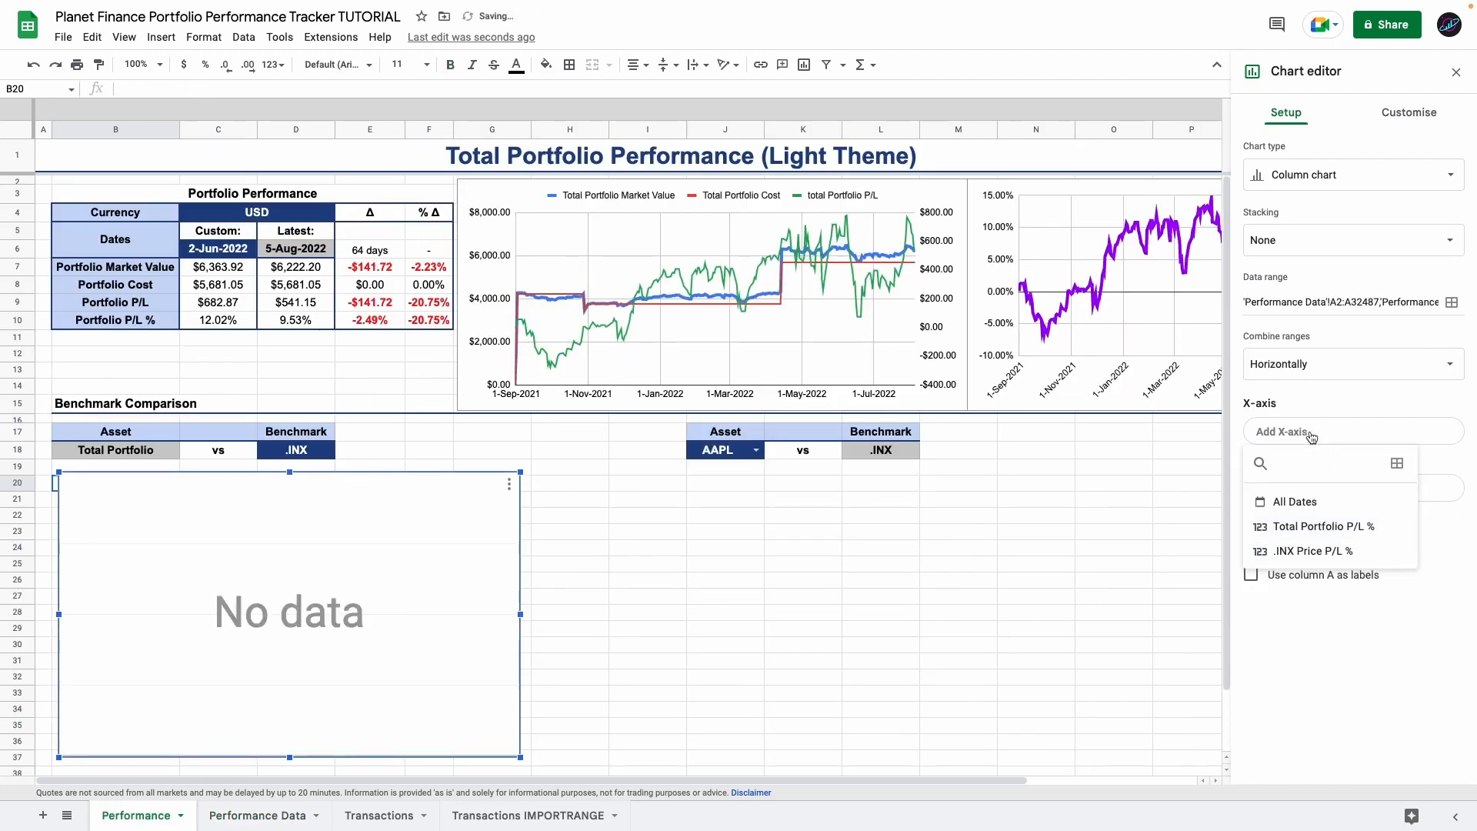
{"action": "left_click", "coordinate": [1311, 507]}
- Add Total Portfolio P/L % and .INX Price P/L % as series and change the benchmark chart to a line chart
{"action": "left_click", "coordinate": [1292, 533]}
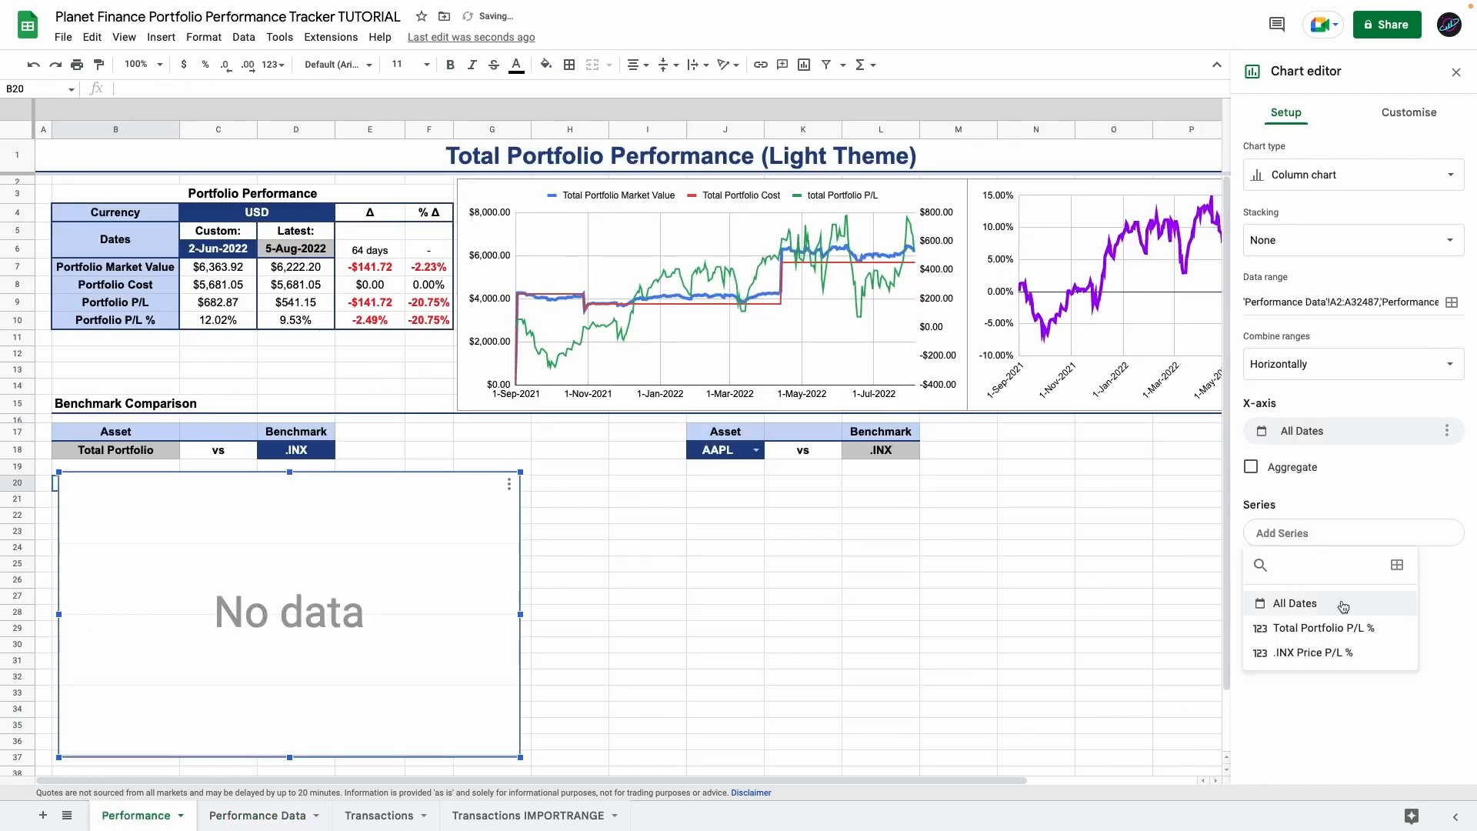
{"action": "left_click", "coordinate": [1335, 629]}
{"action": "left_click", "coordinate": [1310, 567]}
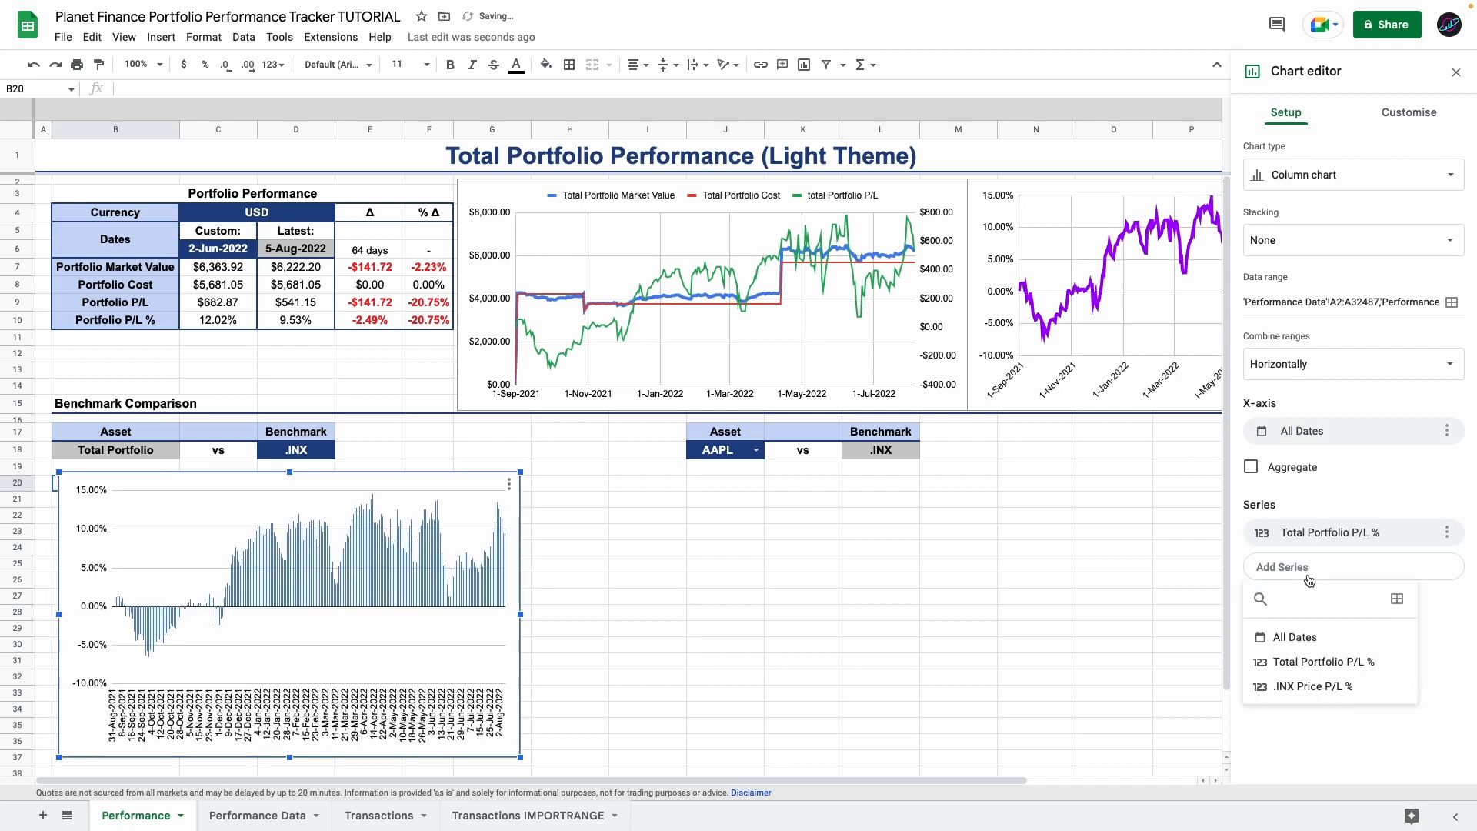
{"action": "left_click", "coordinate": [1347, 692]}
{"action": "left_click", "coordinate": [1322, 178]}
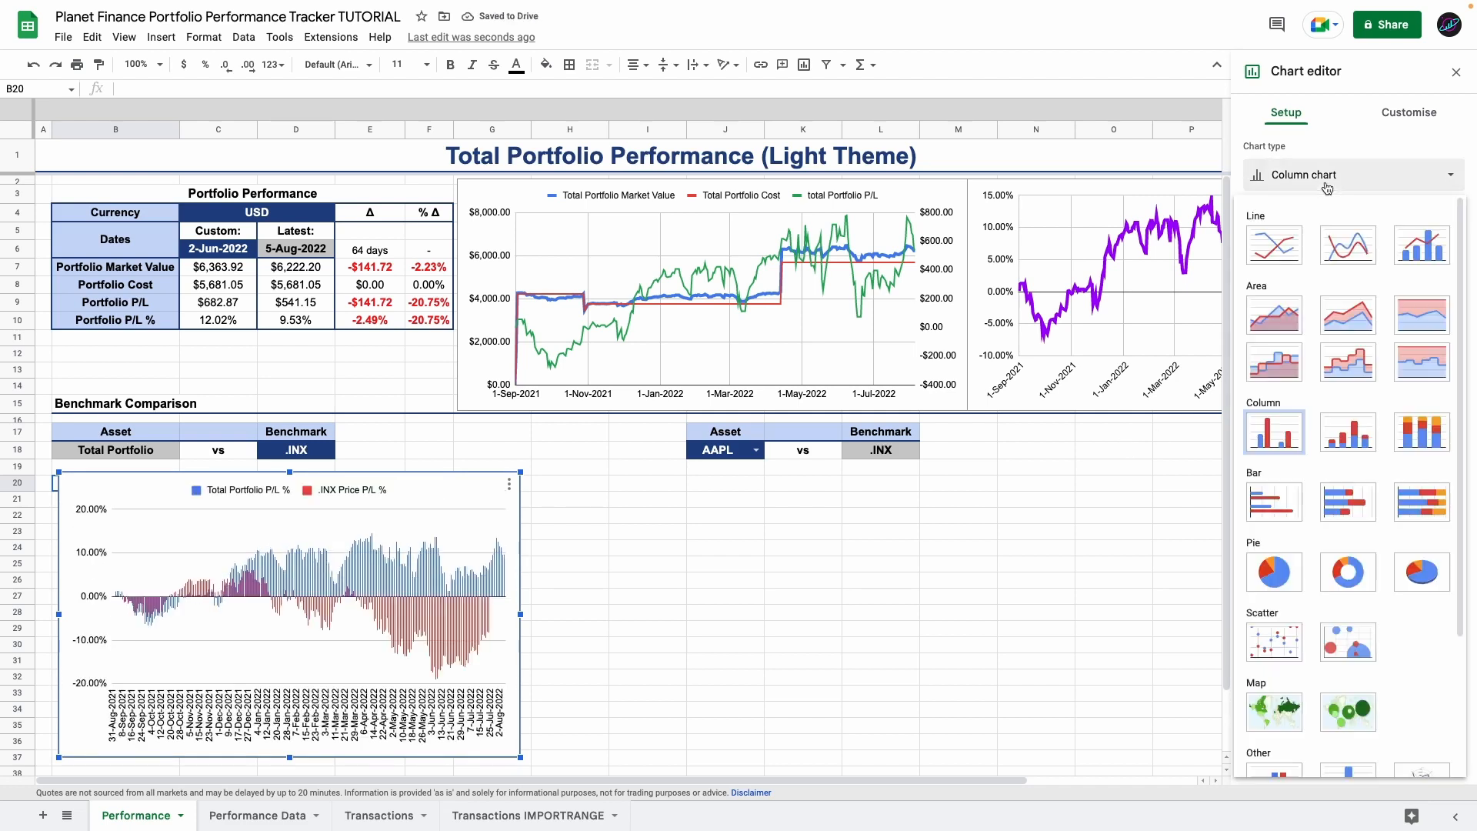
{"action": "left_click", "coordinate": [1270, 258]}
- Set the Total Portfolio P/L % line thickness to 4px in the benchmark chart
{"action": "left_click", "coordinate": [1408, 112]}
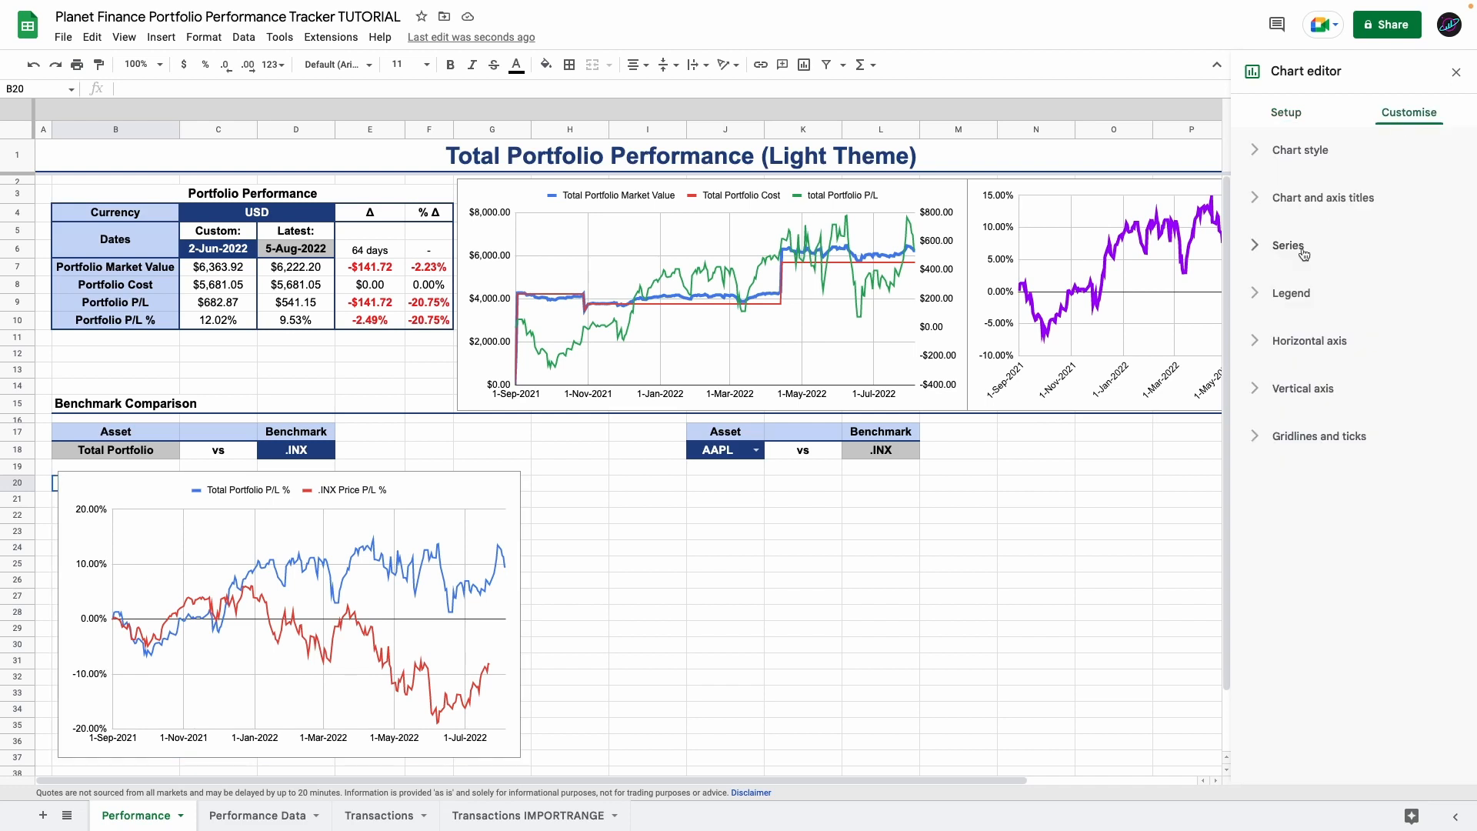
{"action": "left_click", "coordinate": [1303, 254]}
{"action": "left_click", "coordinate": [1347, 289]}
{"action": "left_click", "coordinate": [1330, 315]}
{"action": "left_click", "coordinate": [1400, 454]}
{"action": "left_click", "coordinate": [1397, 561]}
- Align the benchmark chart directly under its Total Portfolio vs .INX header and widen it to column I
{"action": "left_click", "coordinate": [454, 501]}
{"action": "left_click_drag", "start_coordinate": [453, 501], "coordinate": [446, 494]}
{"action": "left_click_drag", "start_coordinate": [513, 608], "coordinate": [647, 607]}
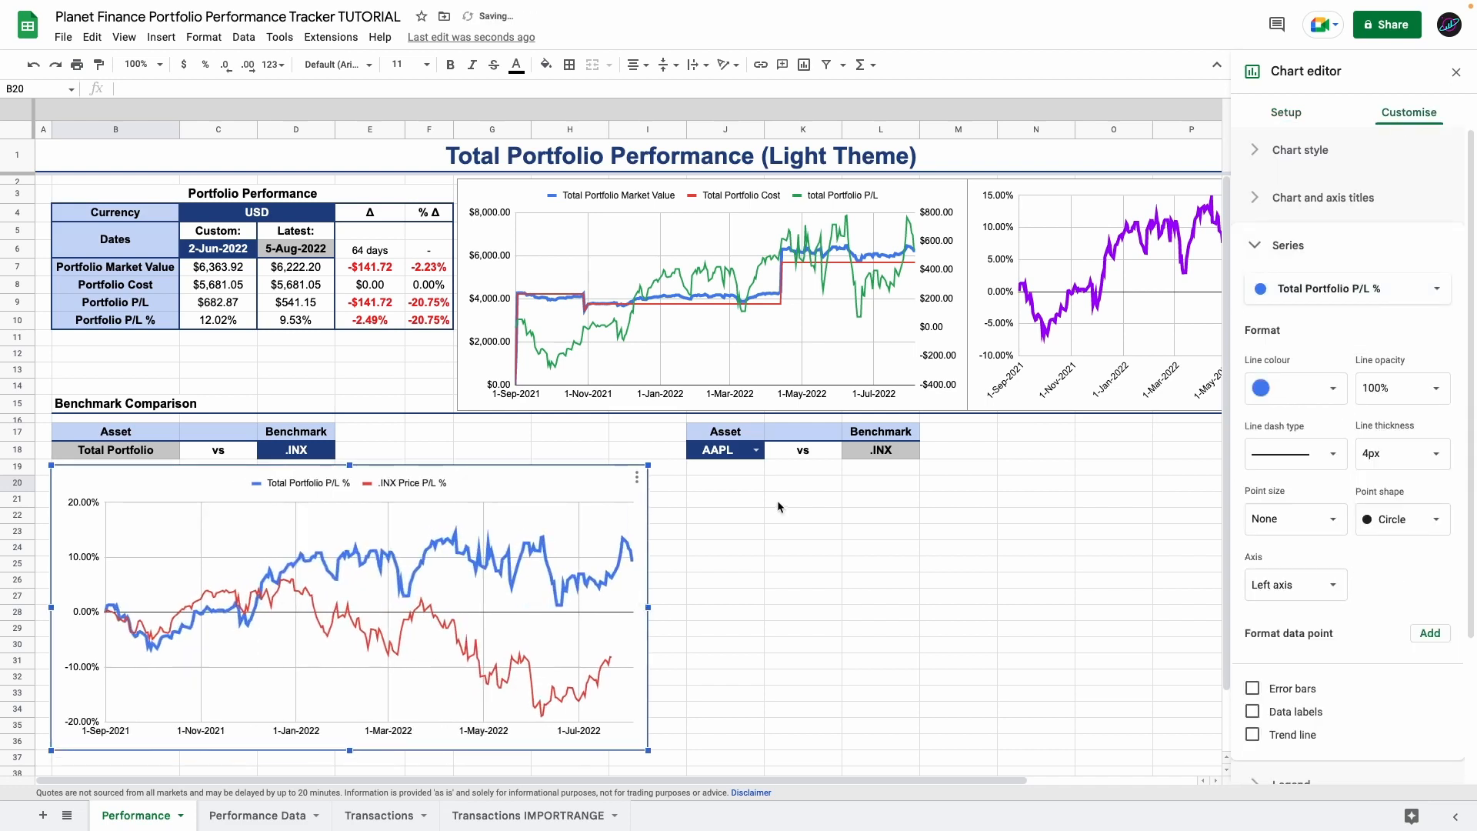
{"action": "left_click", "coordinate": [958, 530]}
- Duplicate the benchmark chart and place the copy from cell J20 under the AAPL vs .INX header
{"action": "left_click", "coordinate": [505, 485]}
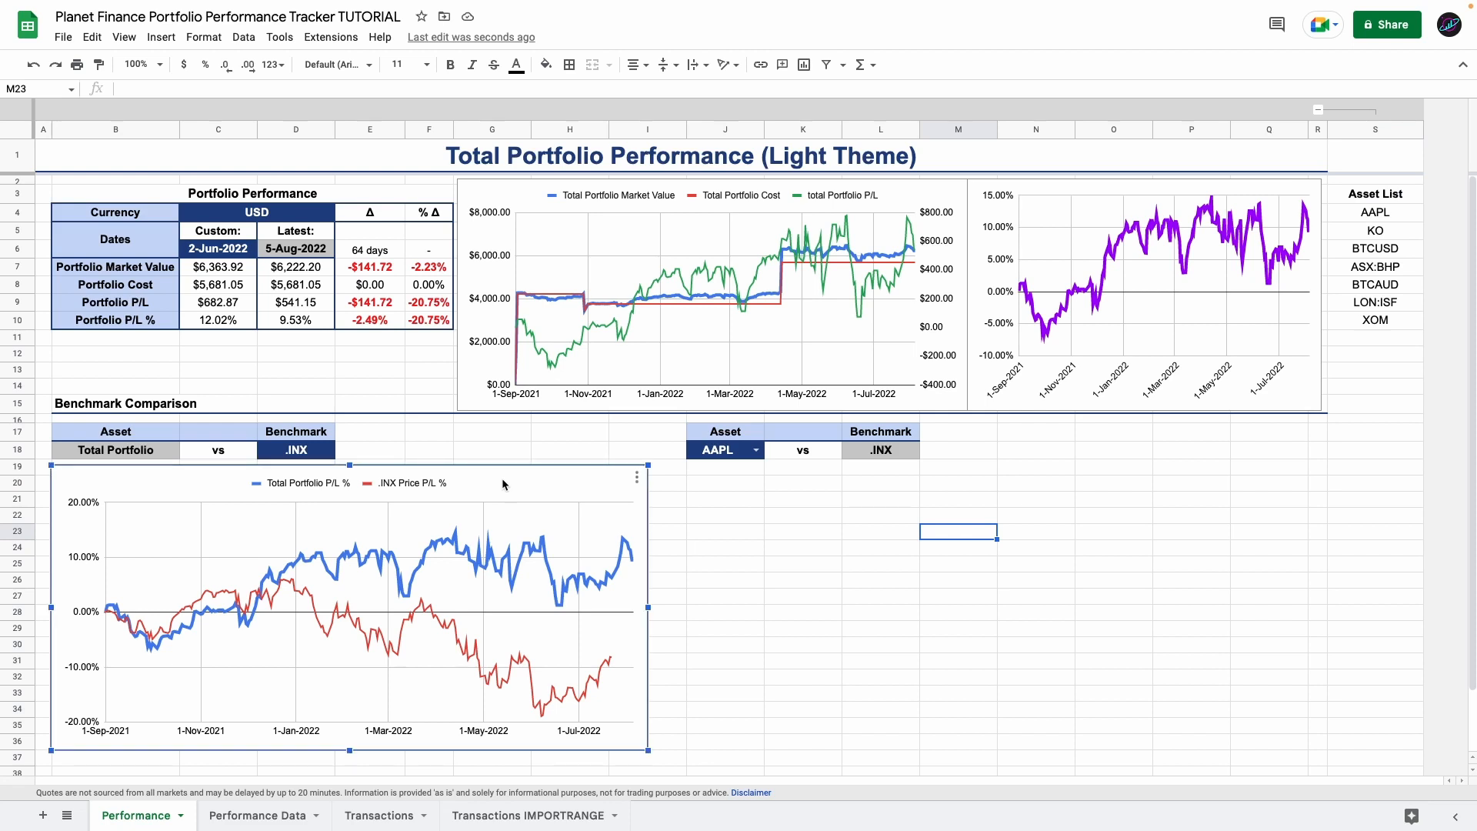
{"action": "key", "text": "ctrl+c"}
{"action": "left_click", "coordinate": [723, 481]}
{"action": "key", "text": "ctrl+v"}
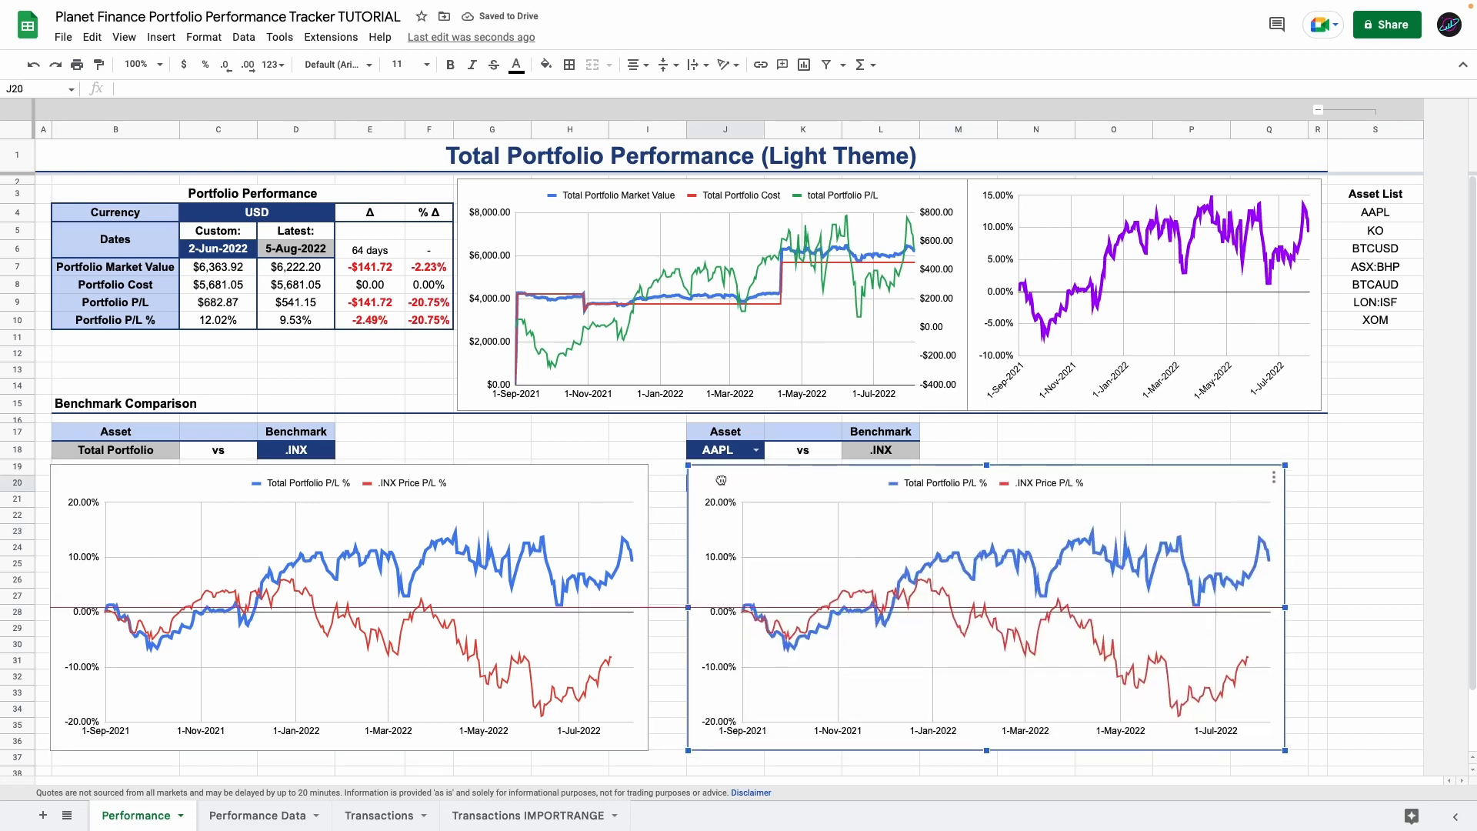
{"action": "left_click_drag", "start_coordinate": [721, 480], "coordinate": [722, 481]}
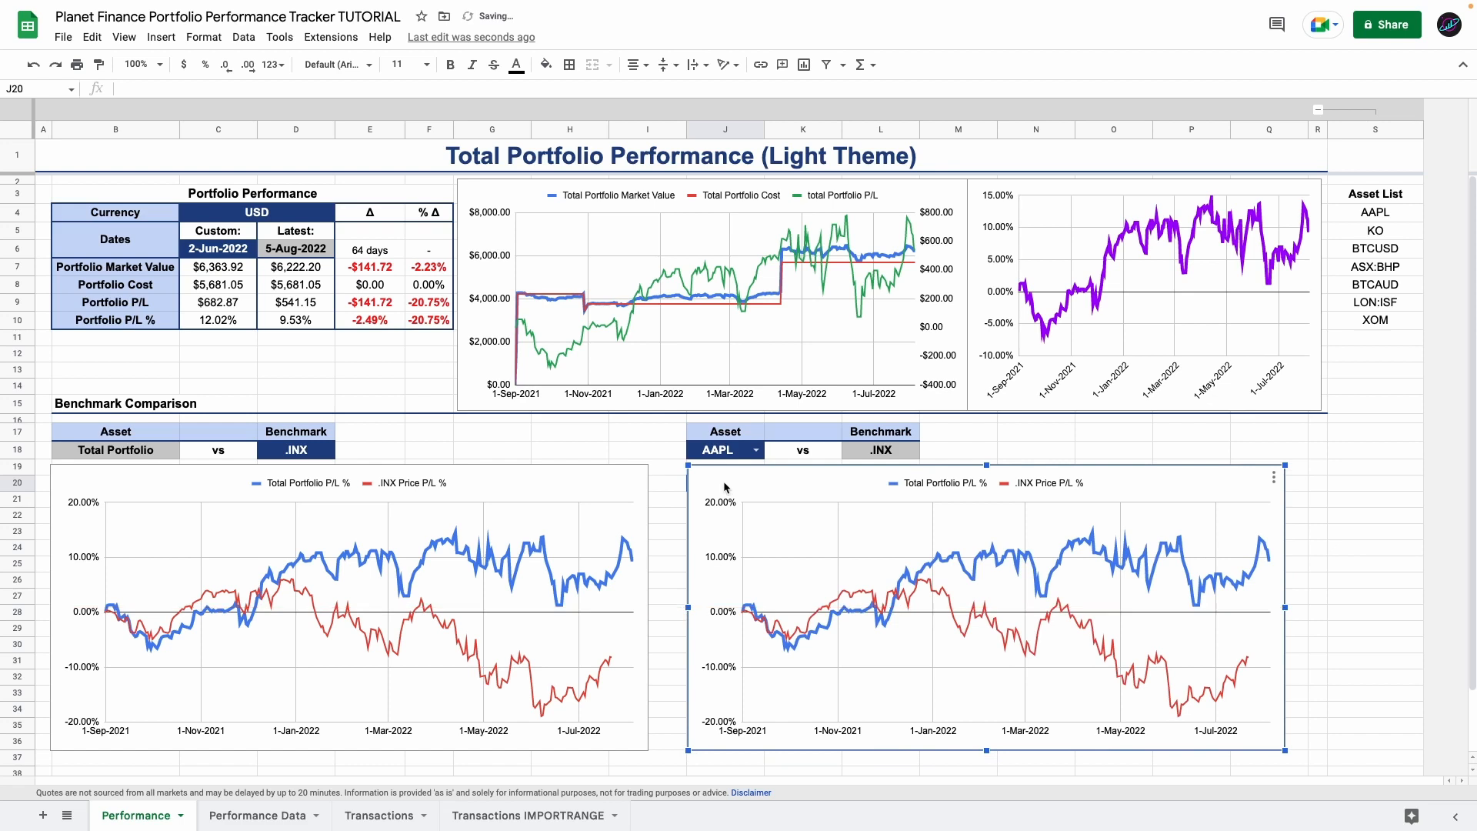
- Open the copied chart's data range selection and clear its existing ranges
{"action": "double_click", "coordinate": [793, 486]}
{"action": "left_click", "coordinate": [1451, 237]}
{"action": "left_click", "coordinate": [844, 337]}
{"action": "left_click", "coordinate": [844, 304]}
{"action": "left_click_drag", "start_coordinate": [778, 271], "coordinate": [451, 486]}
{"action": "key", "text": "BackSpace"}
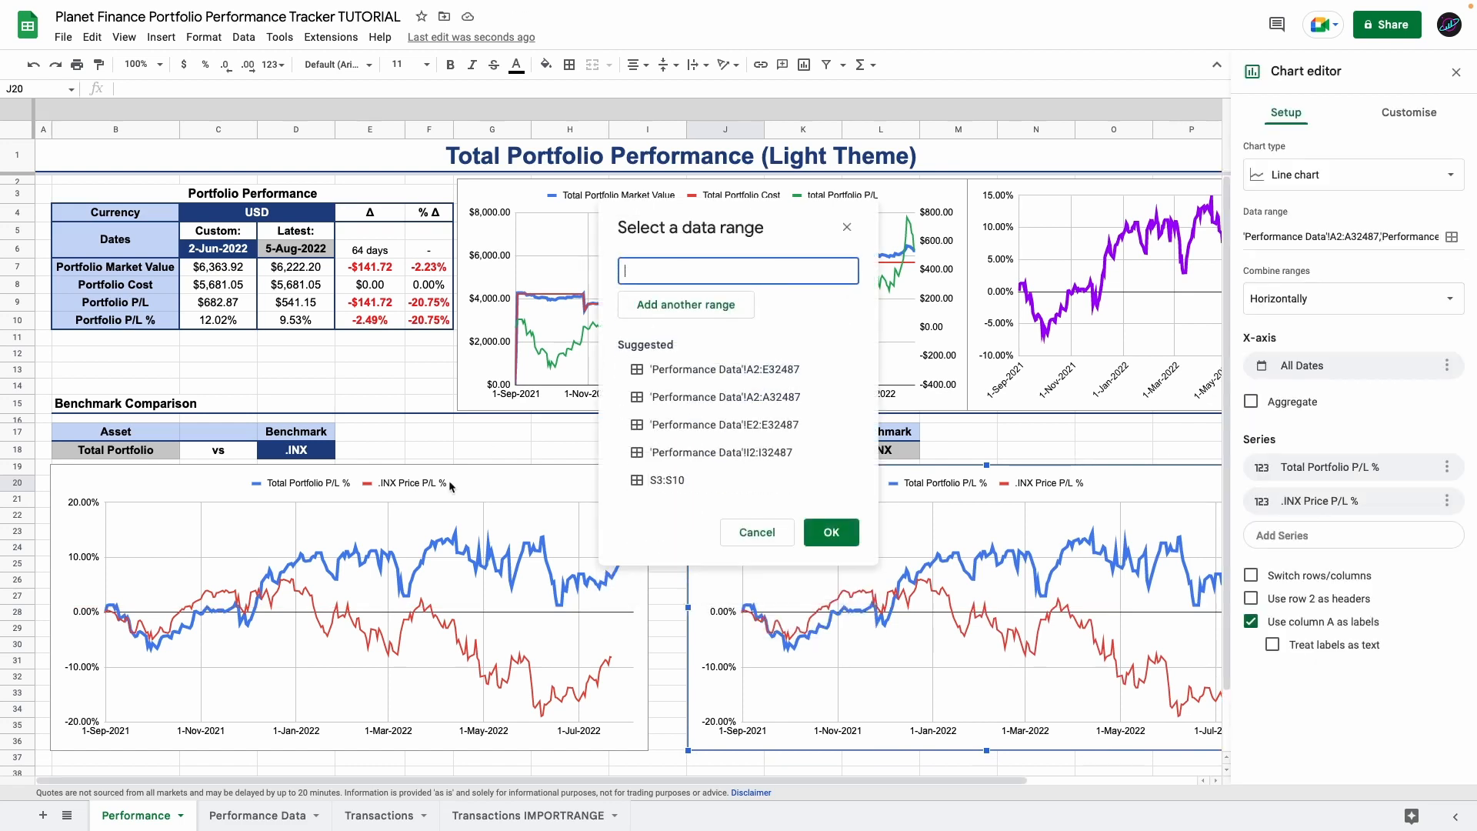
- Set the copied chart's first data range to the asset's Date Value - Transactions column, 'Performance Data'!L2:L
{"action": "left_click", "coordinate": [265, 810]}
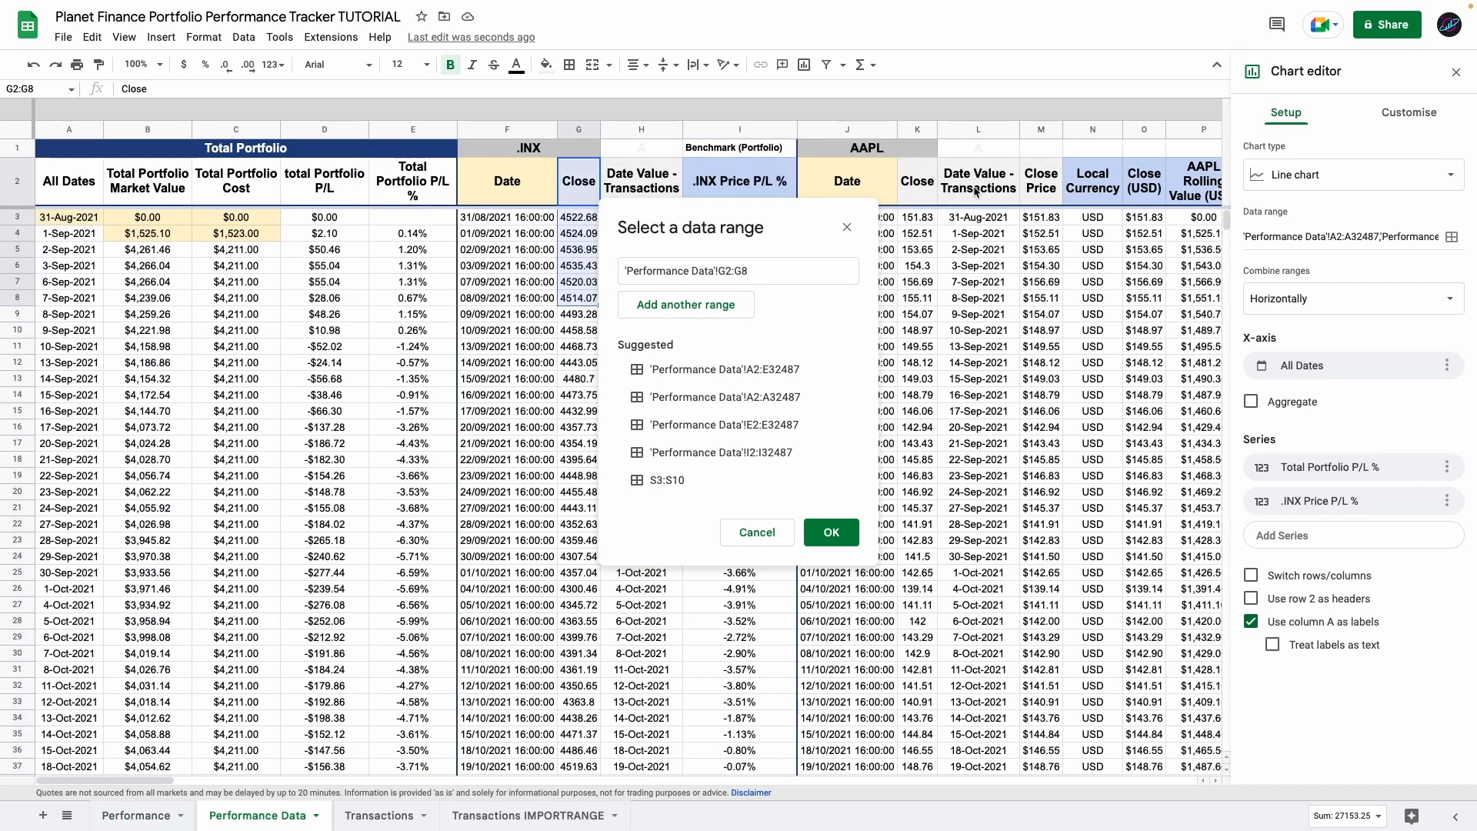
{"action": "left_click_drag", "start_coordinate": [975, 192], "coordinate": [976, 194]}
{"action": "left_click_drag", "start_coordinate": [975, 194], "coordinate": [977, 411]}
{"action": "left_click", "coordinate": [767, 269]}
{"action": "key", "text": "BackSpace"}
{"action": "key", "text": "BackSpace"}
- Add the AAPL Rolling P/L % column as a second chart range, 'Performance Data'!S2:S
{"action": "left_click", "coordinate": [685, 305]}
{"action": "scroll", "coordinate": [981, 294], "scroll_direction": "right", "scroll_amount": 5}
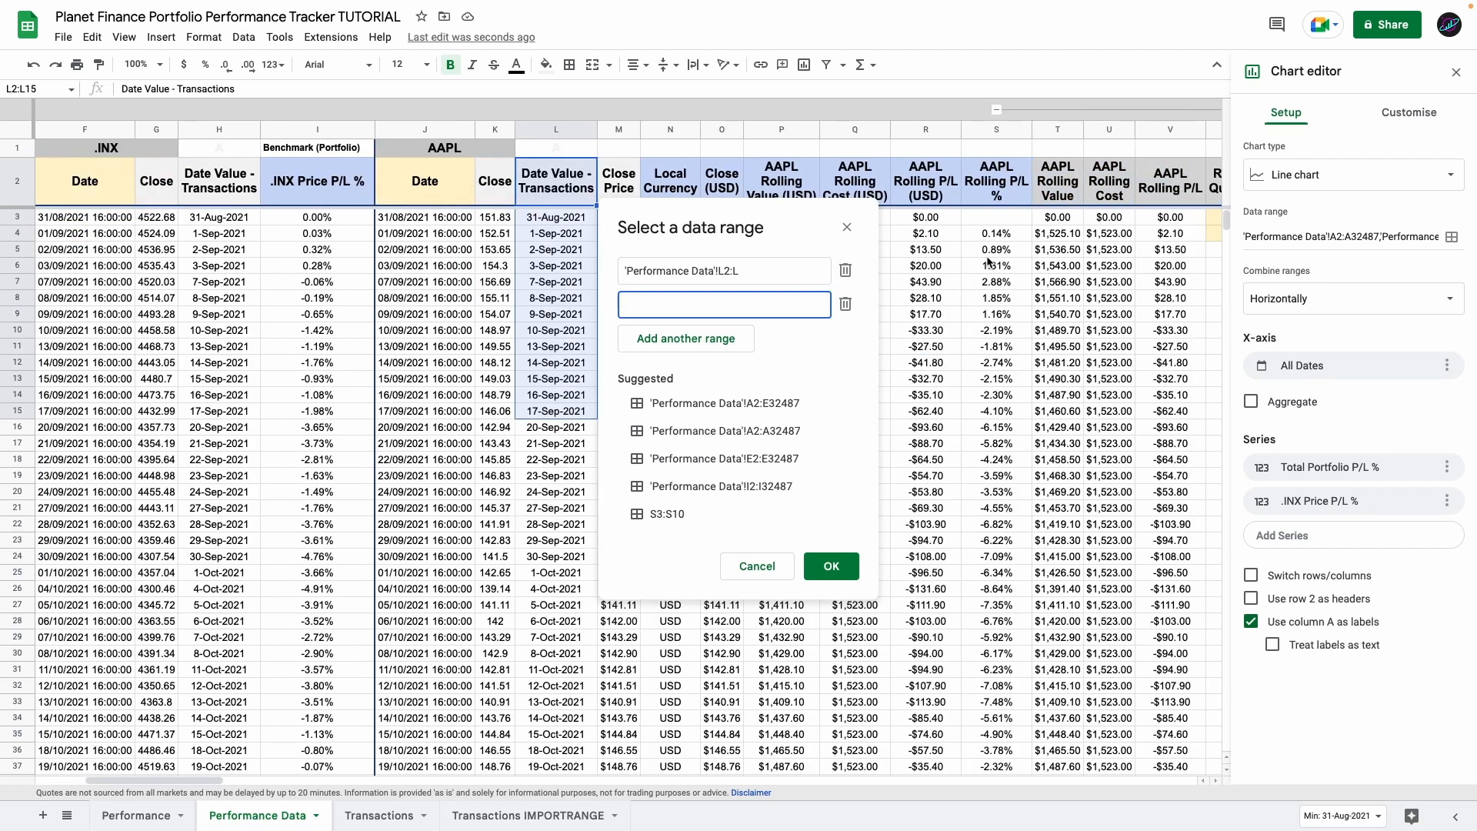
{"action": "left_click_drag", "start_coordinate": [998, 196], "coordinate": [990, 462]}
{"action": "left_click", "coordinate": [769, 304]}
{"action": "key", "text": "BackSpace"}
{"action": "key", "text": "BackSpace"}
- Add the individual-asset benchmark's .INX Price P/L % column as a third range, 'Performance Data'!AL2:AL, and apply the chart ranges
{"action": "left_click", "coordinate": [734, 342]}
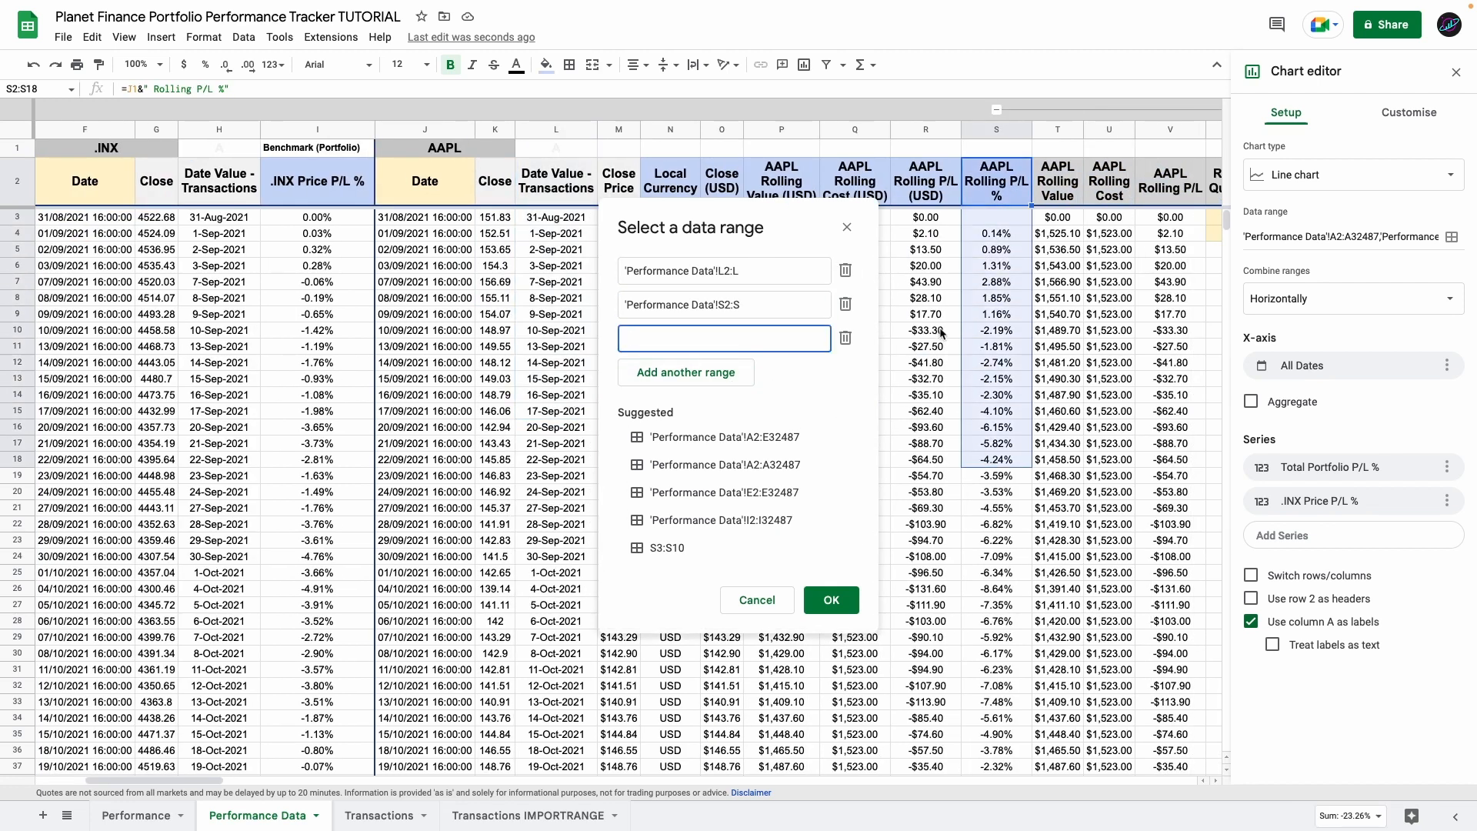
{"action": "scroll", "coordinate": [943, 332], "scroll_direction": "right", "scroll_amount": 10}
{"action": "scroll", "coordinate": [943, 326], "scroll_direction": "right", "scroll_amount": 5}
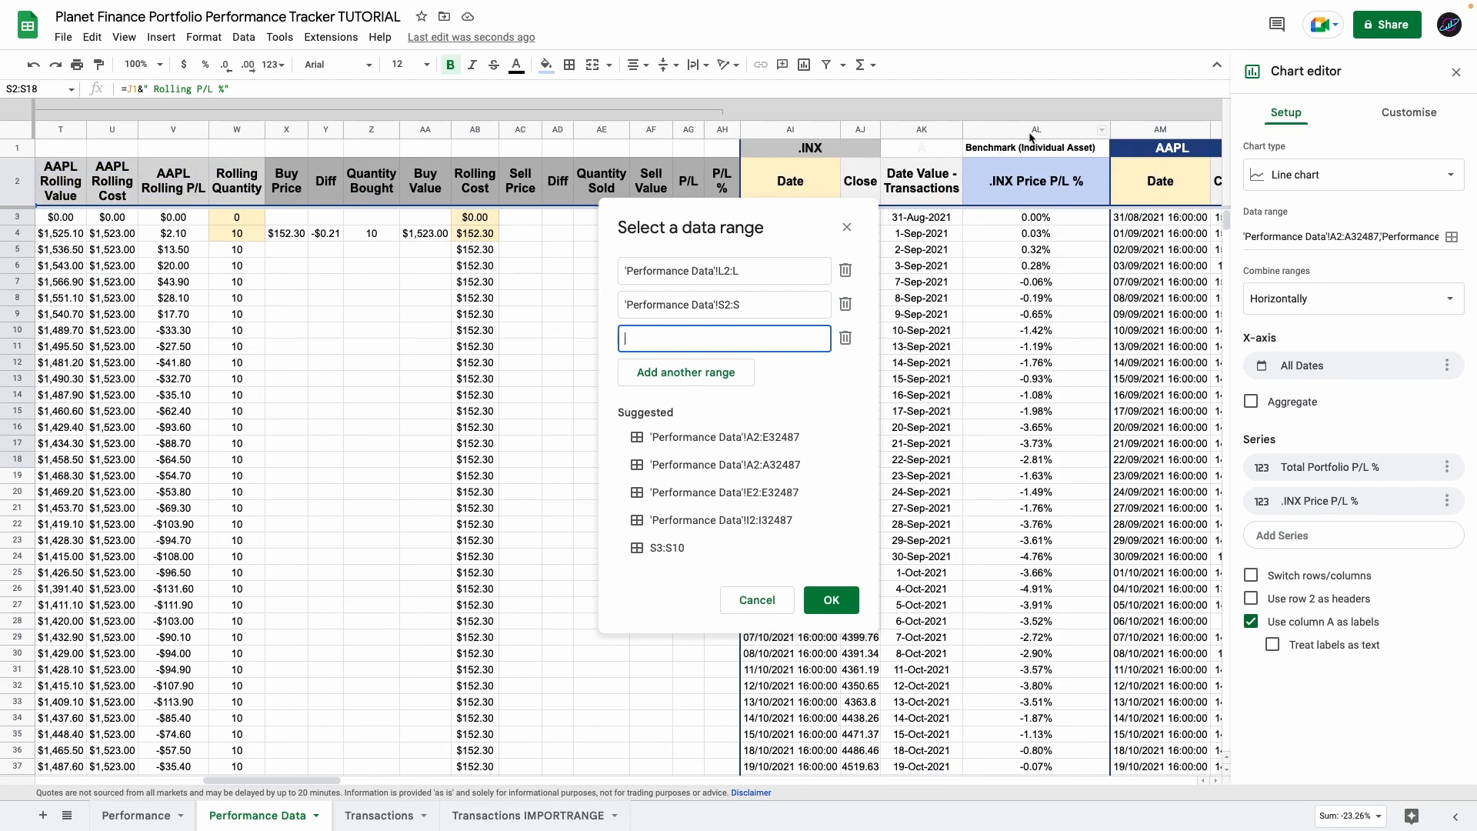
{"action": "left_click_drag", "start_coordinate": [1027, 192], "coordinate": [1031, 443]}
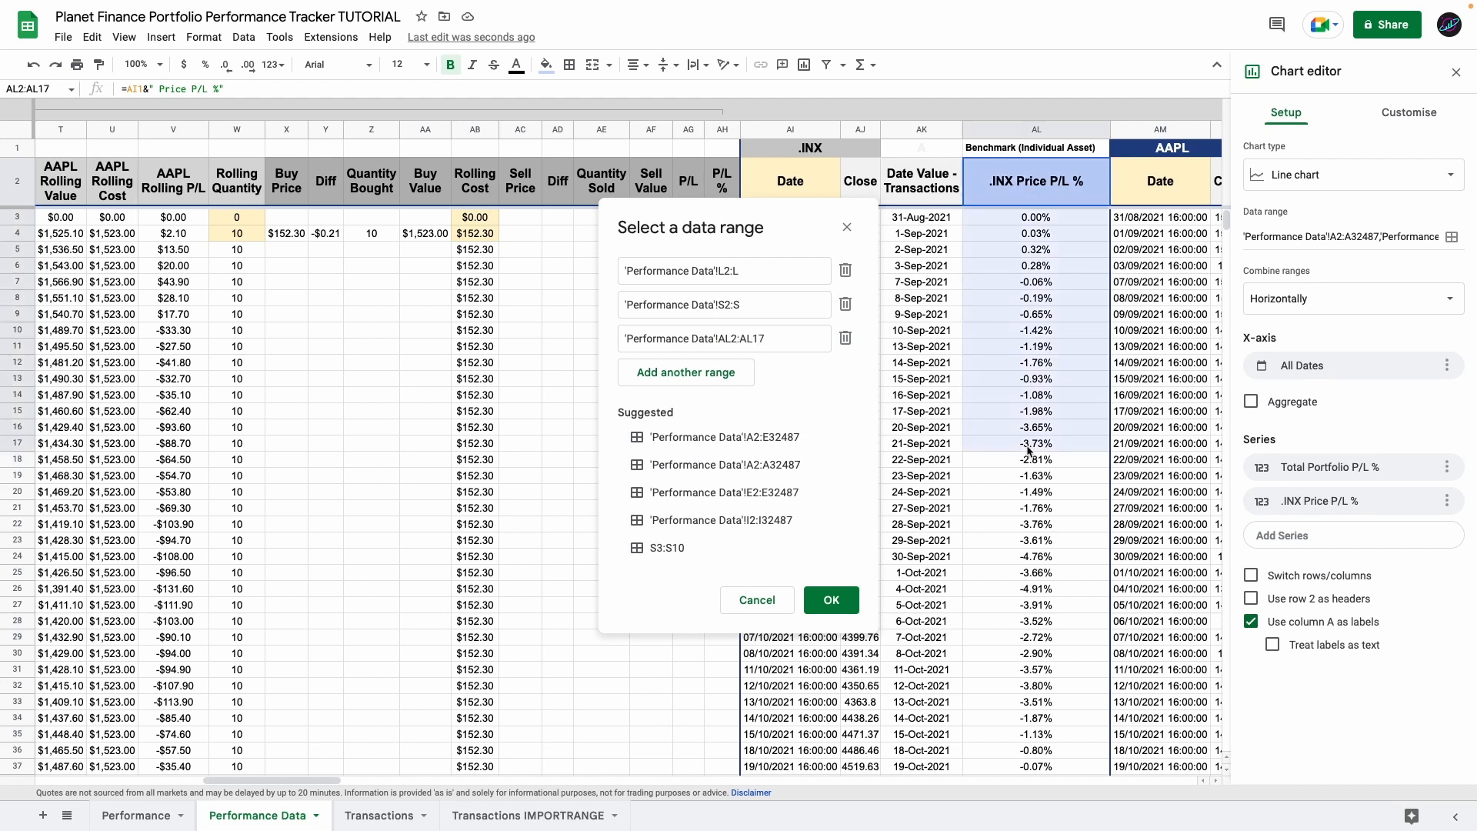
{"action": "key", "text": "BackSpace"}
{"action": "key", "text": "BackSpace"}
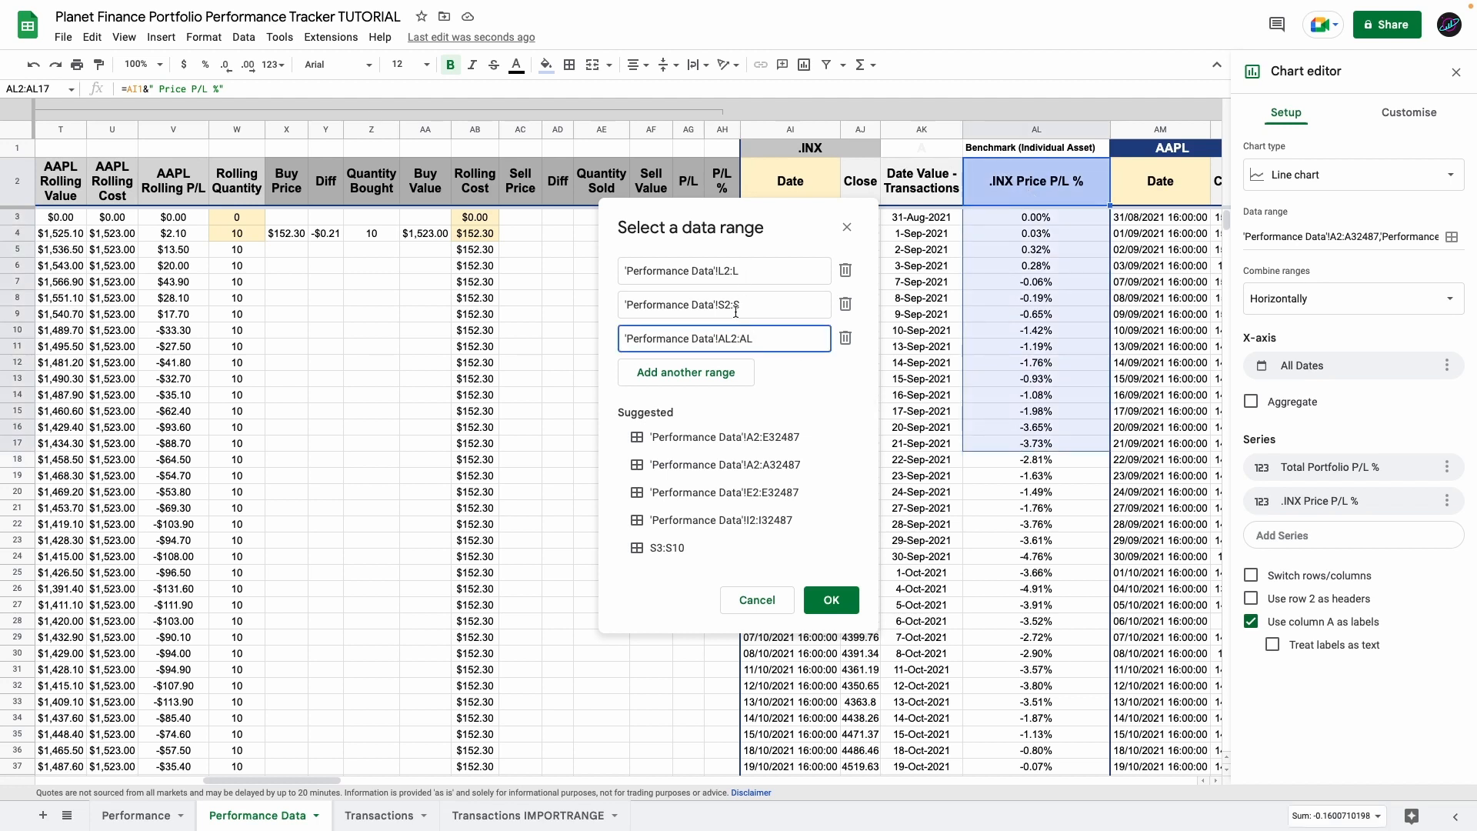
{"action": "left_click", "coordinate": [831, 599]}
- Collapse the column group holding the Asset List and hide the gridlines on the Performance sheet
{"action": "scroll", "coordinate": [686, 470], "scroll_direction": "right", "scroll_amount": 2}
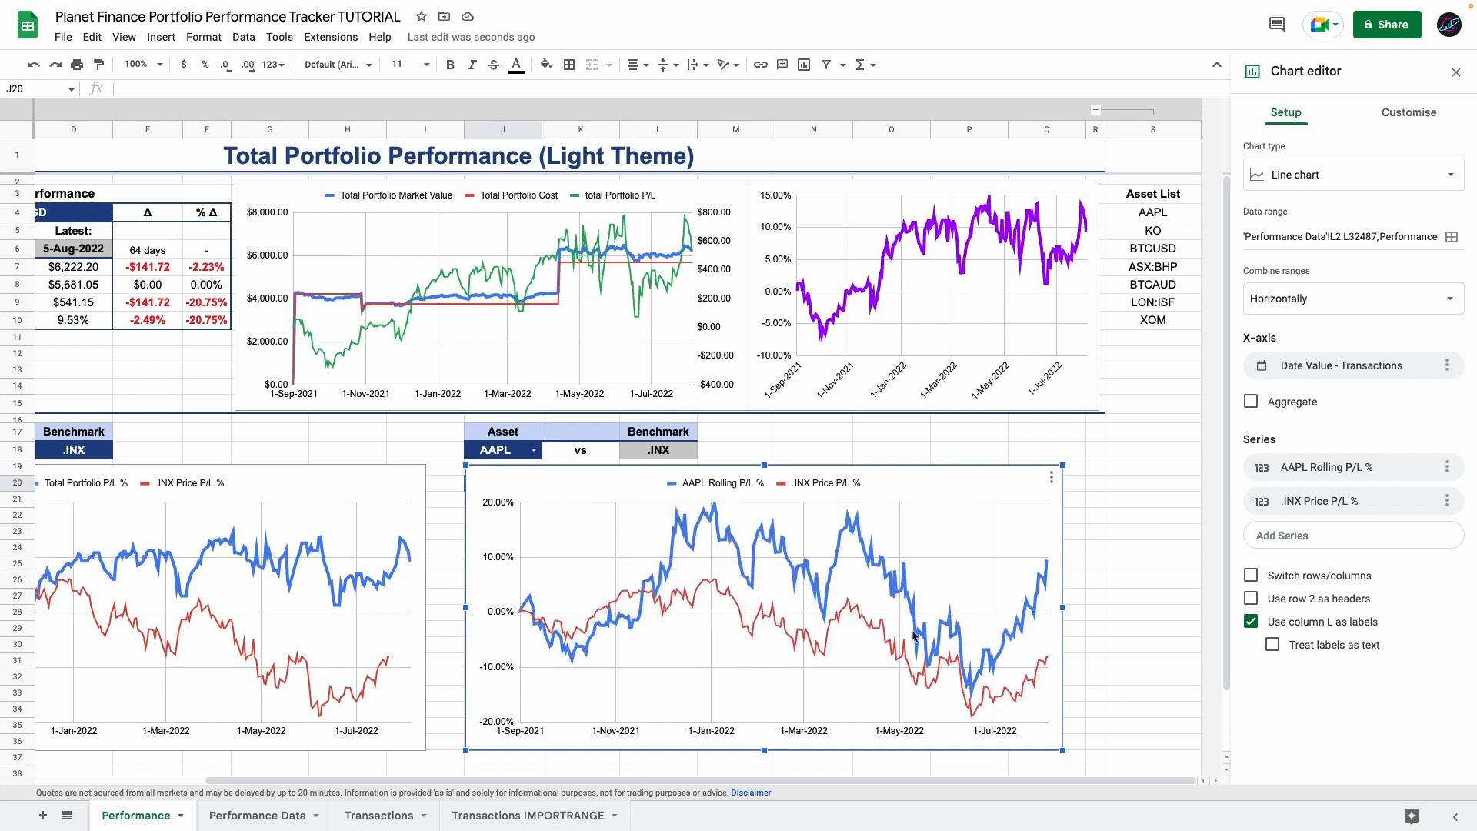
{"action": "left_click", "coordinate": [736, 431]}
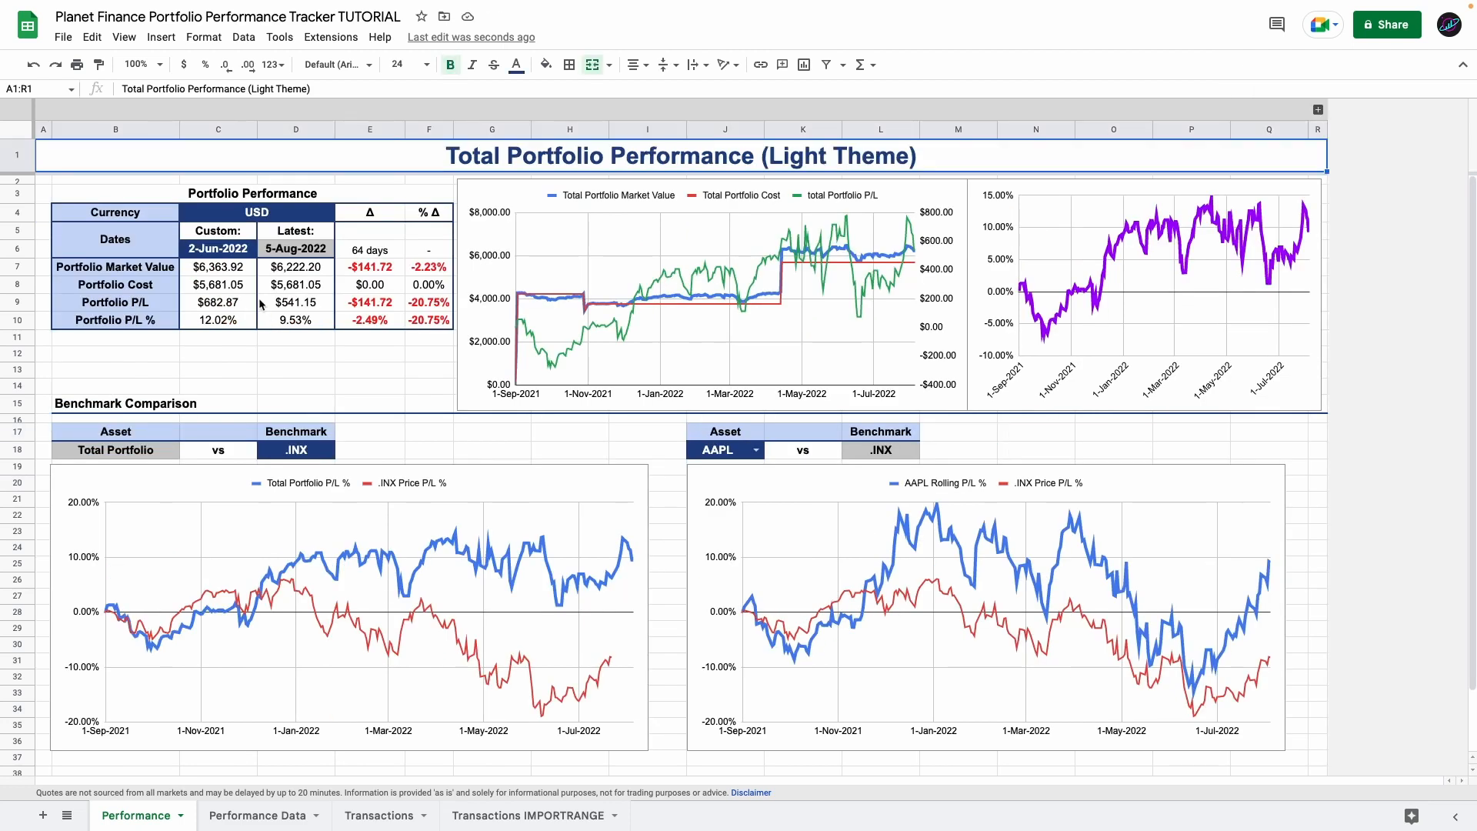
{"action": "left_click", "coordinate": [123, 37]}
{"action": "mouse_move", "coordinate": [142, 63]}
{"action": "left_click", "coordinate": [392, 88]}
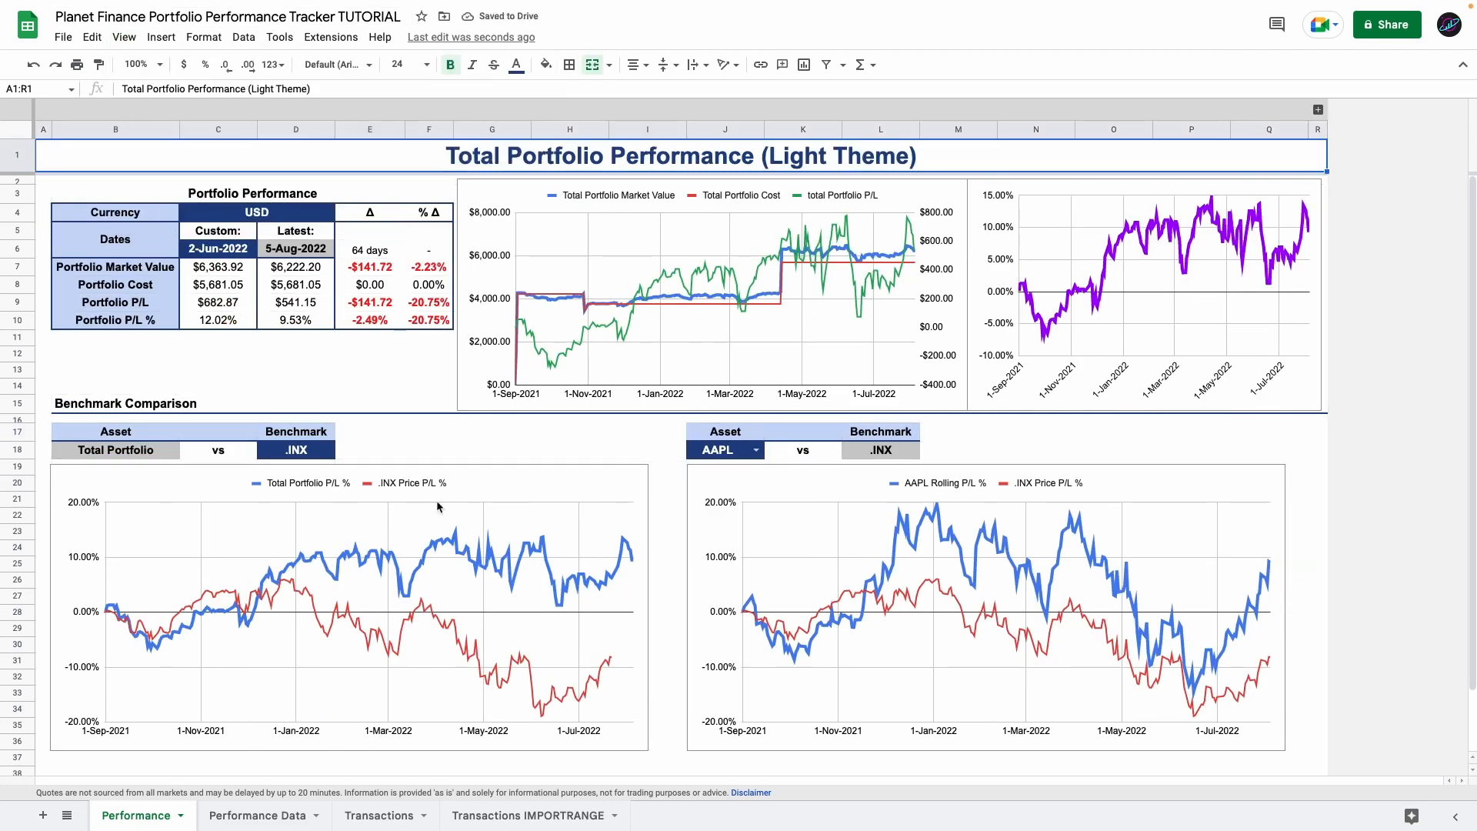
- Change the benchmark ticker in D18 to TSLA and check the Total Portfolio comparison chart
{"action": "left_click", "coordinate": [322, 454]}
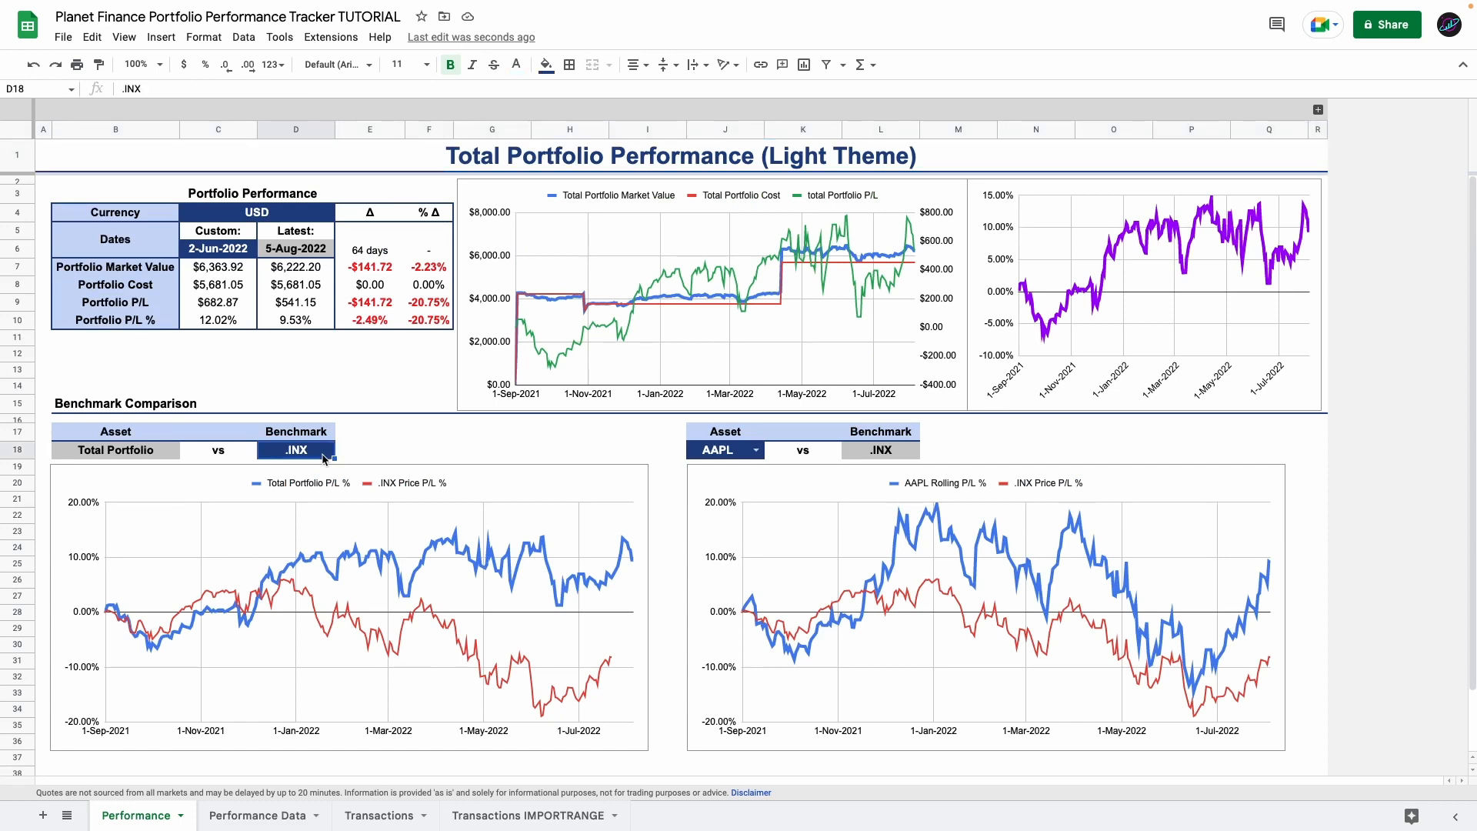
{"action": "type", "text": "TSLA"}
{"action": "key", "text": "Return"}
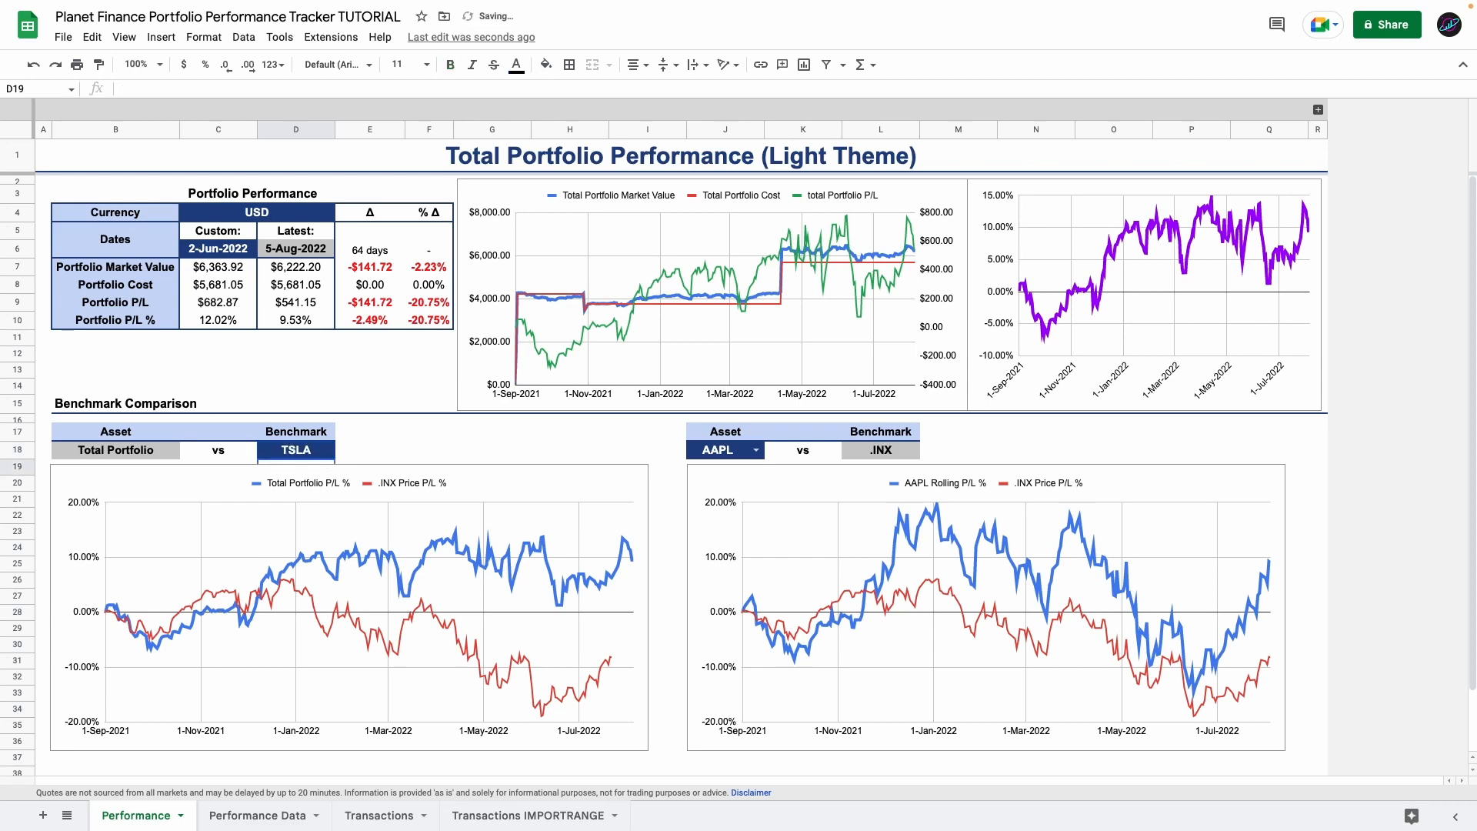
{"action": "left_click", "coordinate": [318, 456]}
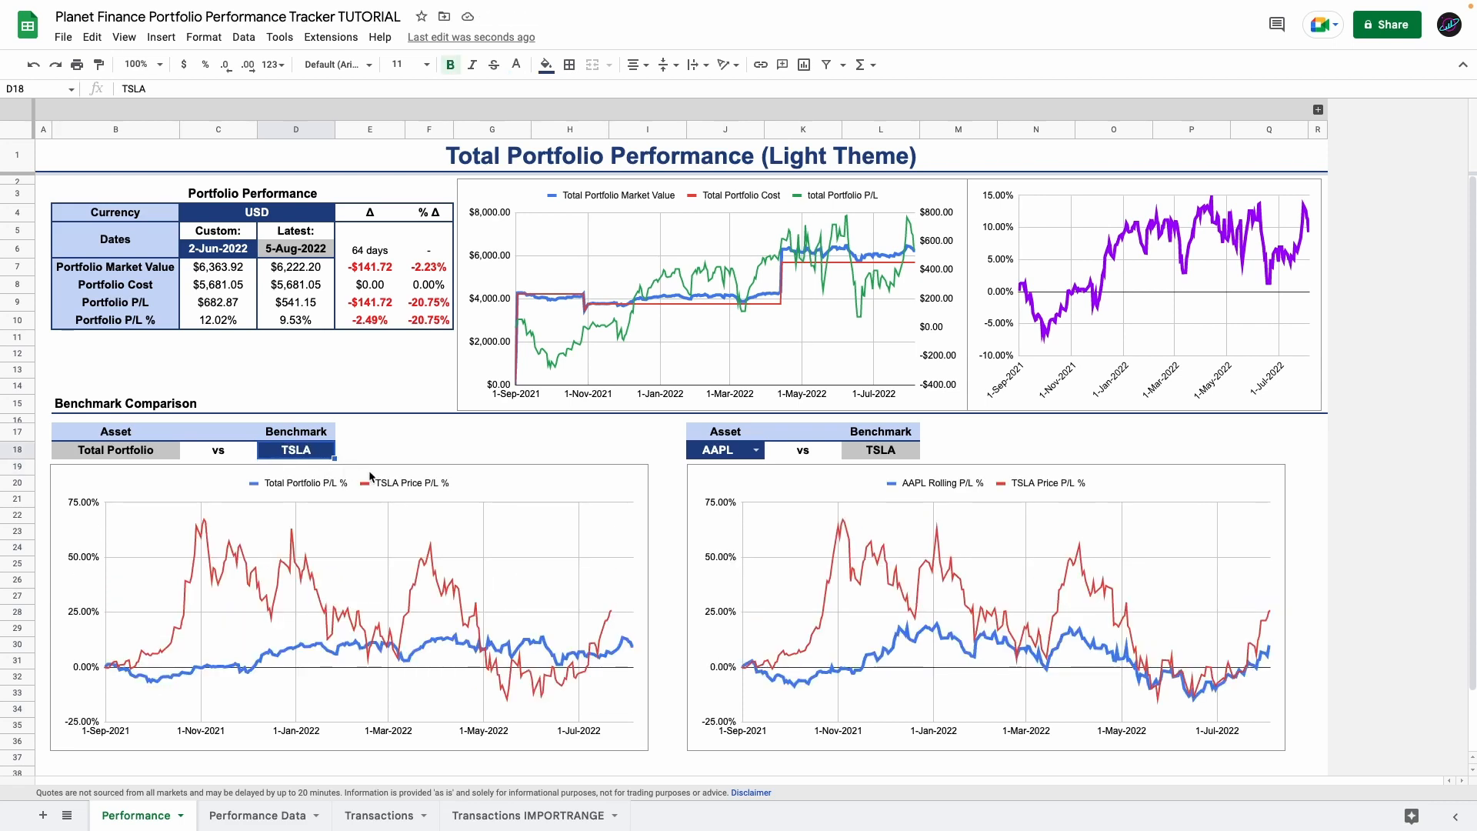
{"action": "left_click", "coordinate": [210, 579]}
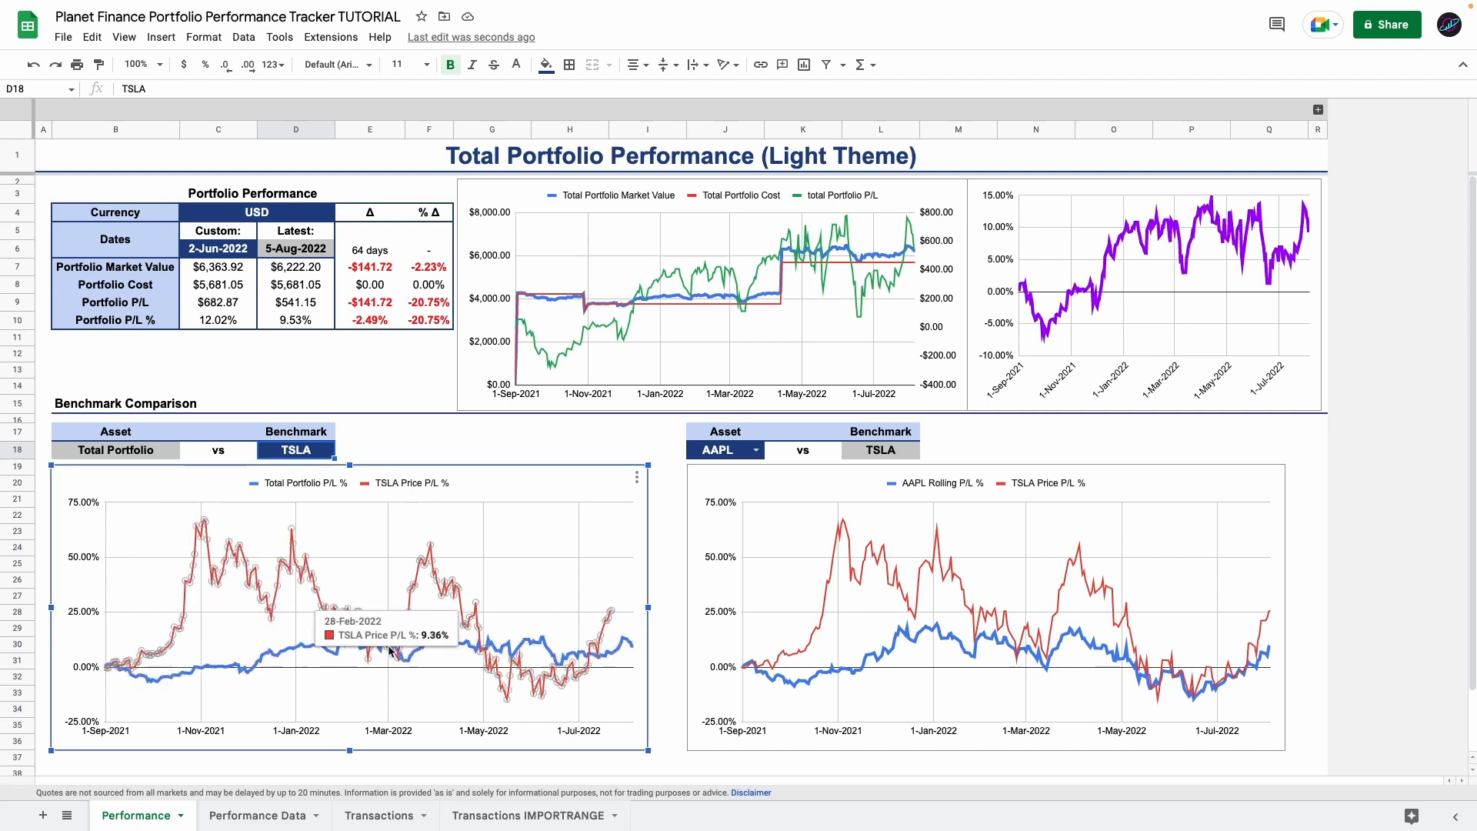
- Choose XOM as the compared asset in J18 and check the asset versus benchmark chart
{"action": "left_click", "coordinate": [752, 436]}
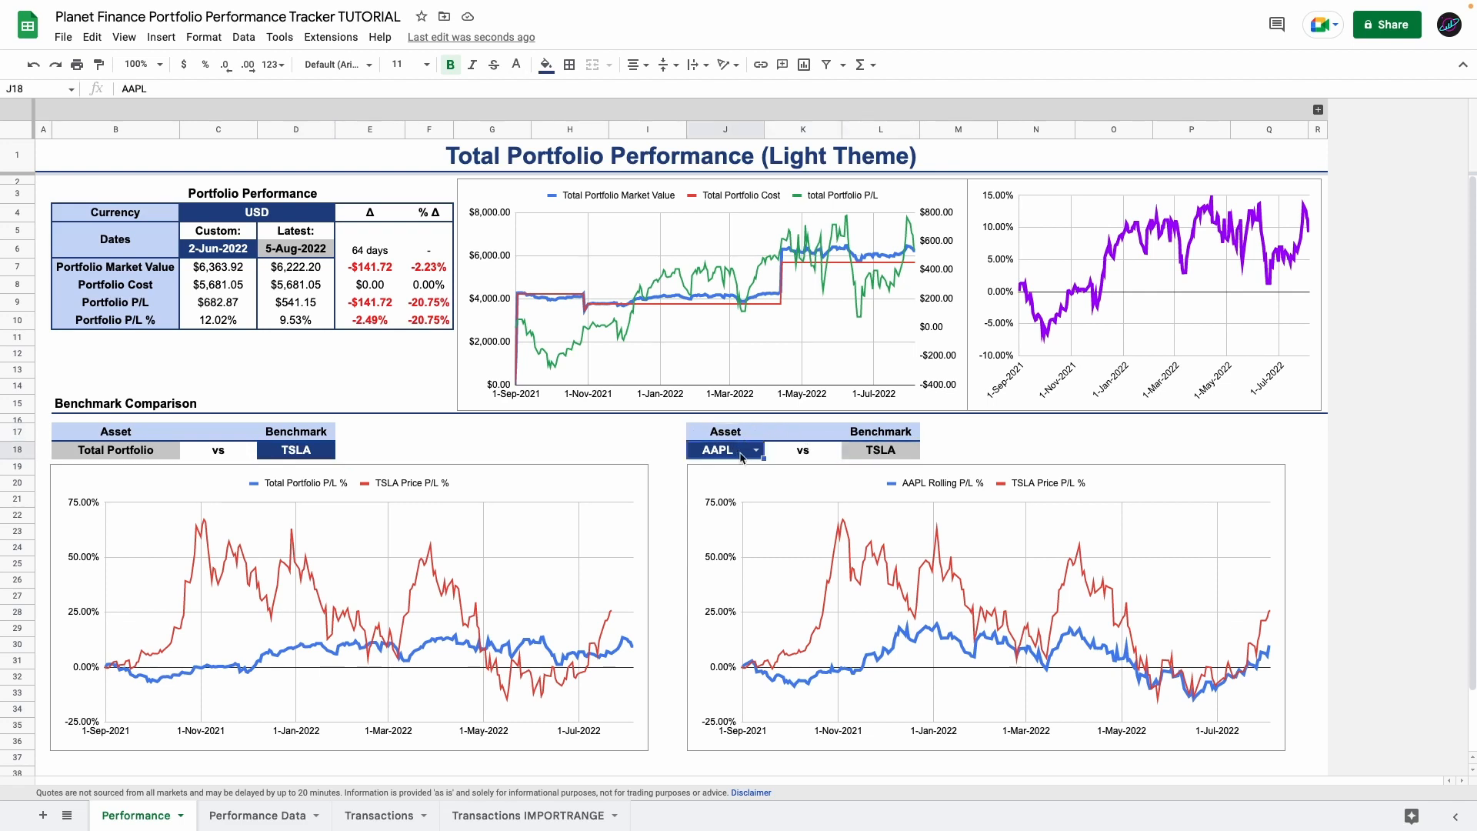
{"action": "left_click", "coordinate": [755, 451]}
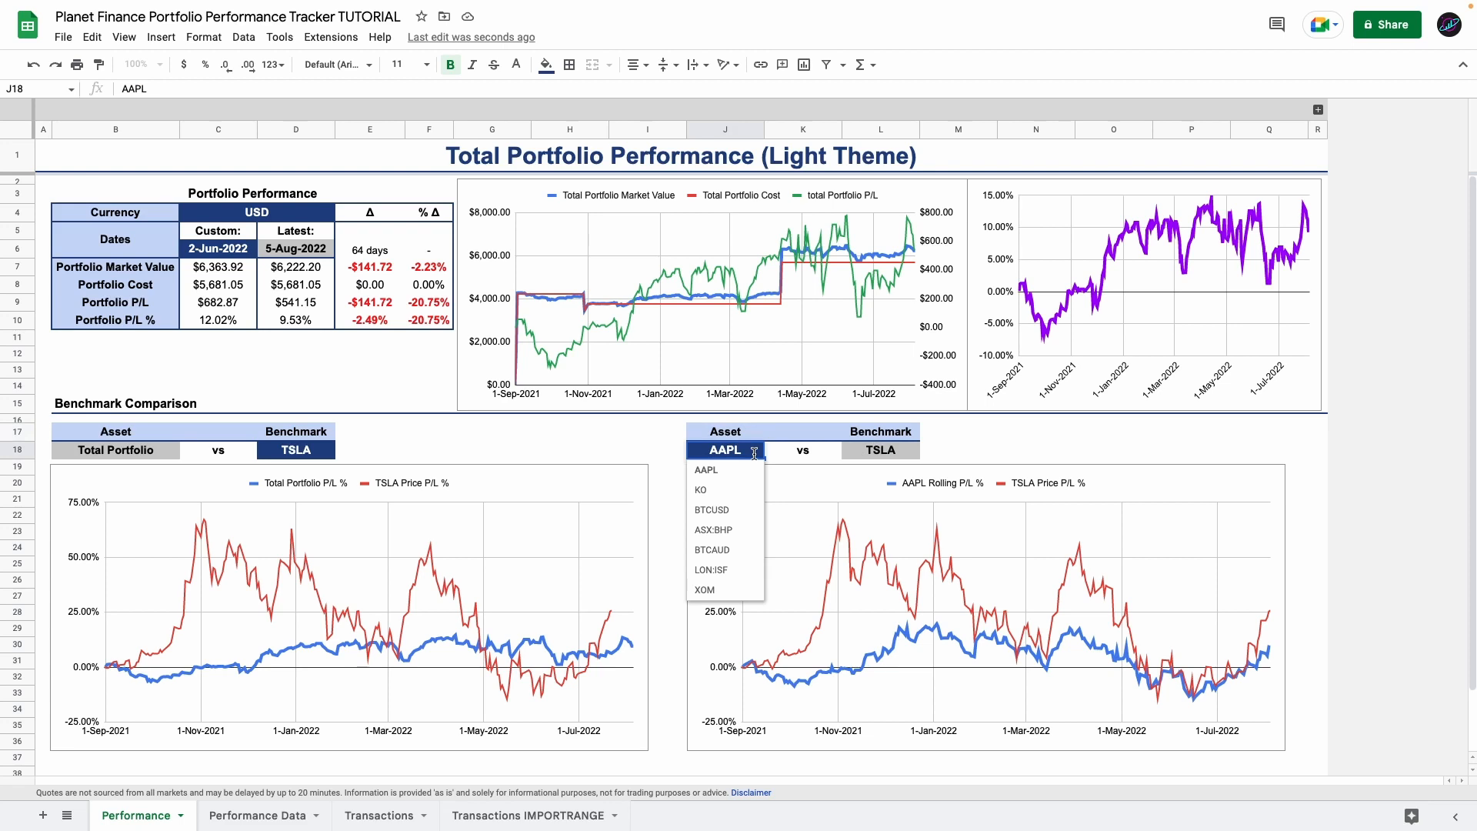
{"action": "left_click", "coordinate": [711, 589]}
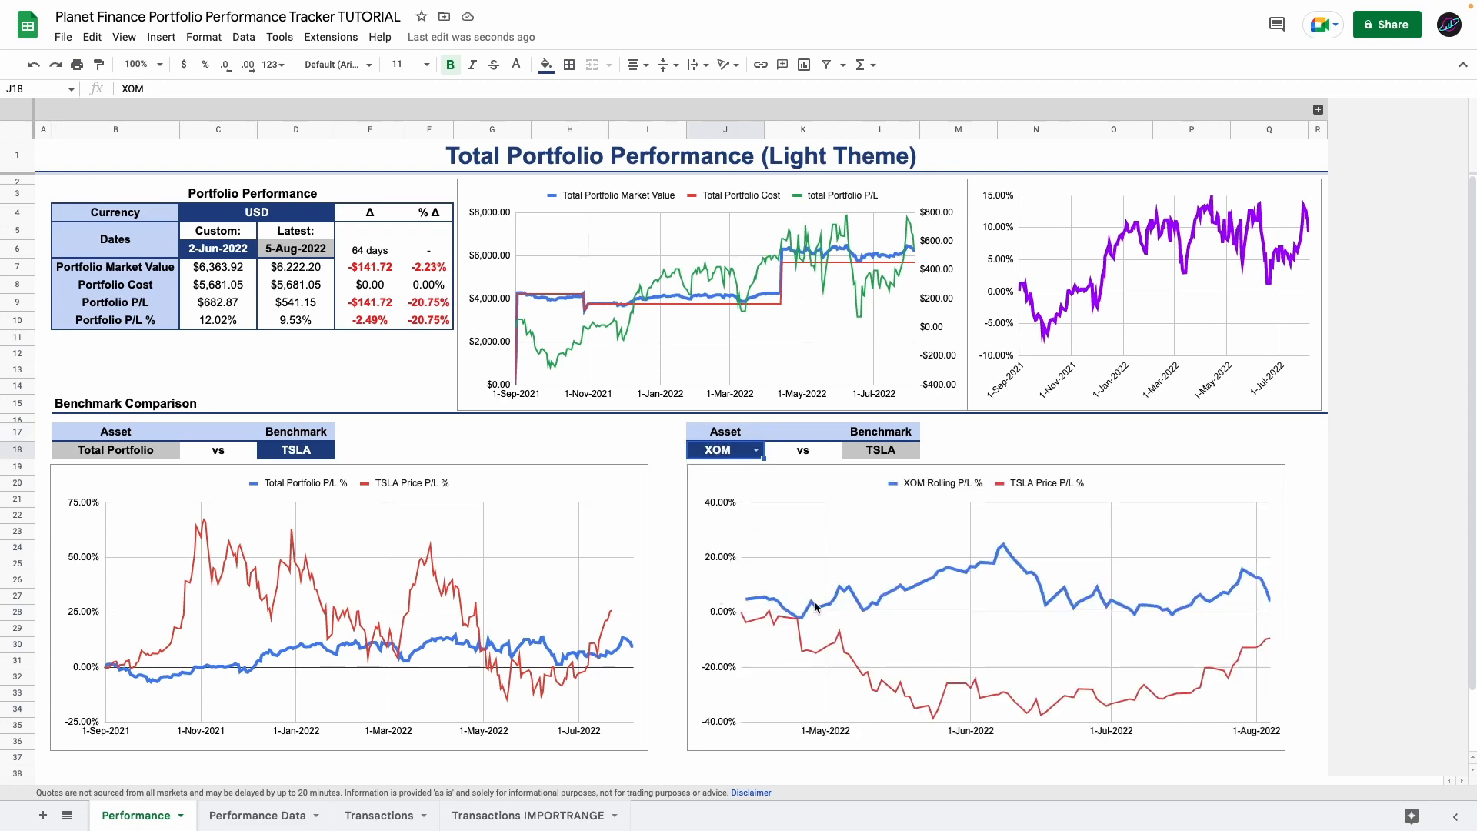
{"action": "left_click", "coordinate": [817, 607]}
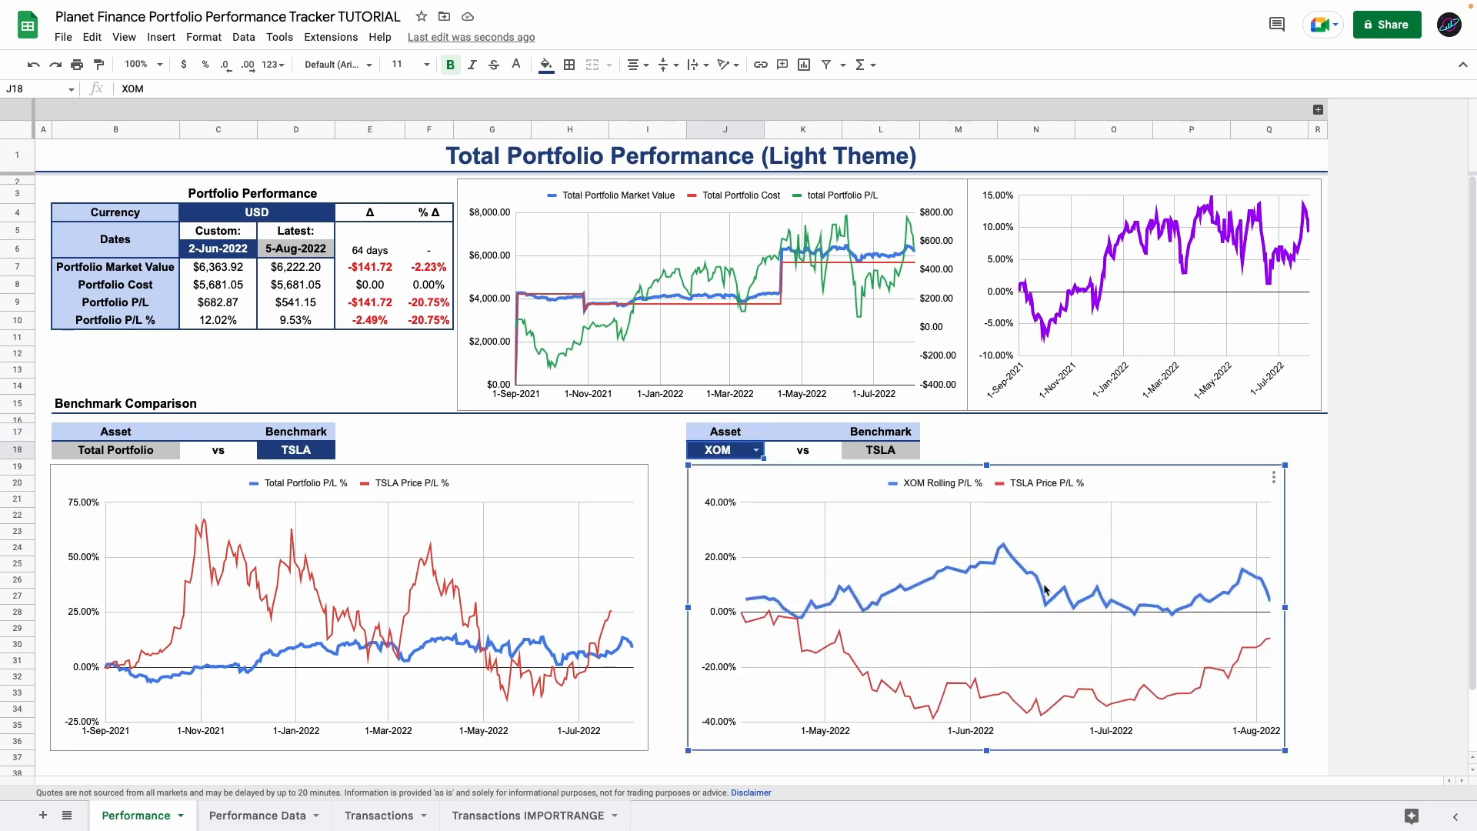
{"action": "left_click", "coordinate": [756, 450]}
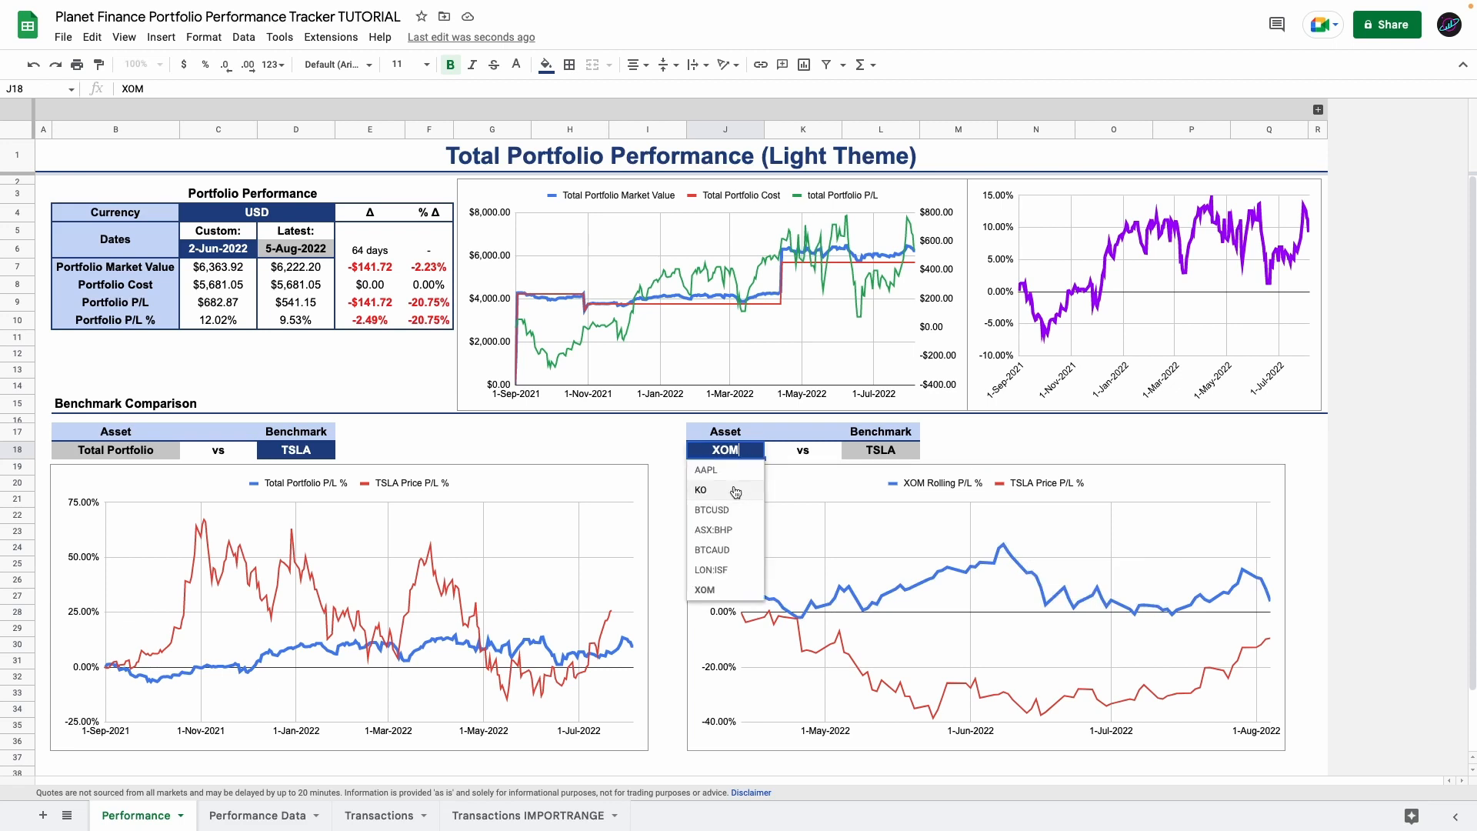
{"action": "left_click", "coordinate": [723, 432]}
{"action": "left_click", "coordinate": [273, 438]}
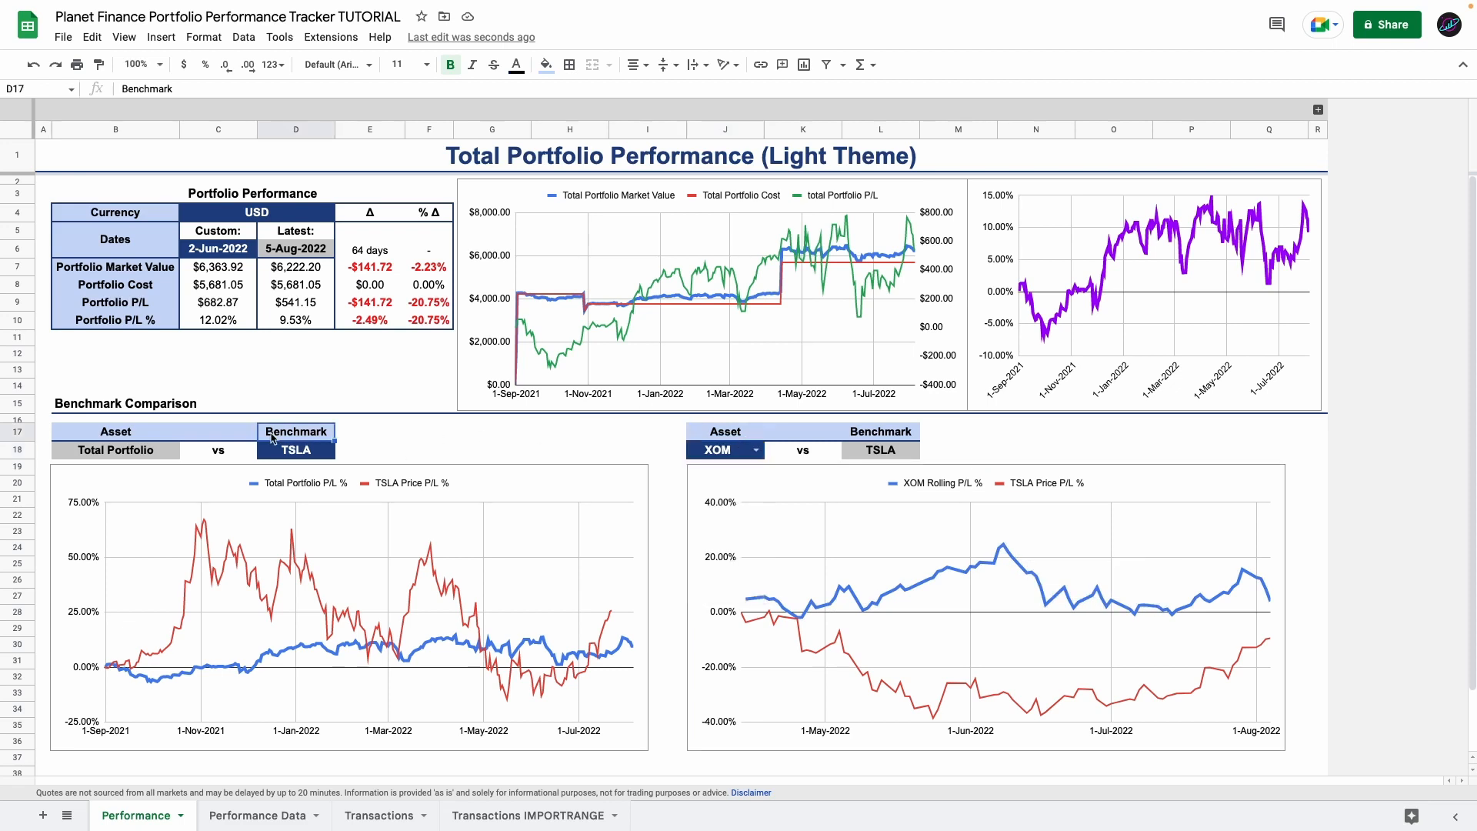
- Add list-of-items data validation to the Currency value cell C4 with USD,EUR,GBP,CAD,AUD,SGD,JPY,INR,HKD,ZAR
{"action": "left_click", "coordinate": [281, 213]}
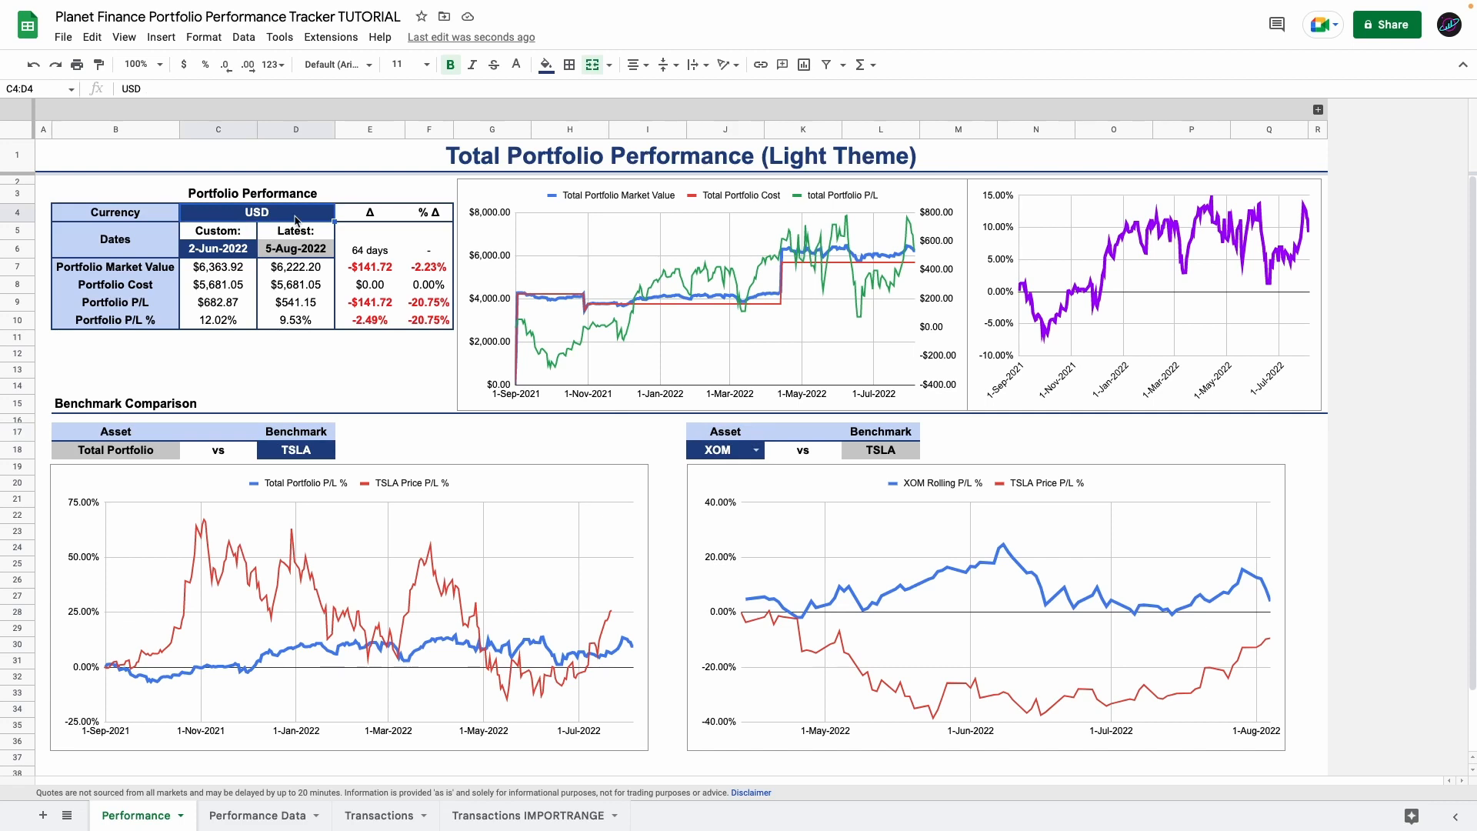
{"action": "double_click", "coordinate": [295, 217]}
{"action": "left_click", "coordinate": [315, 191]}
{"action": "left_click", "coordinate": [283, 216]}
{"action": "left_click", "coordinate": [243, 36]}
{"action": "left_click", "coordinate": [312, 324]}
{"action": "left_click", "coordinate": [671, 371]}
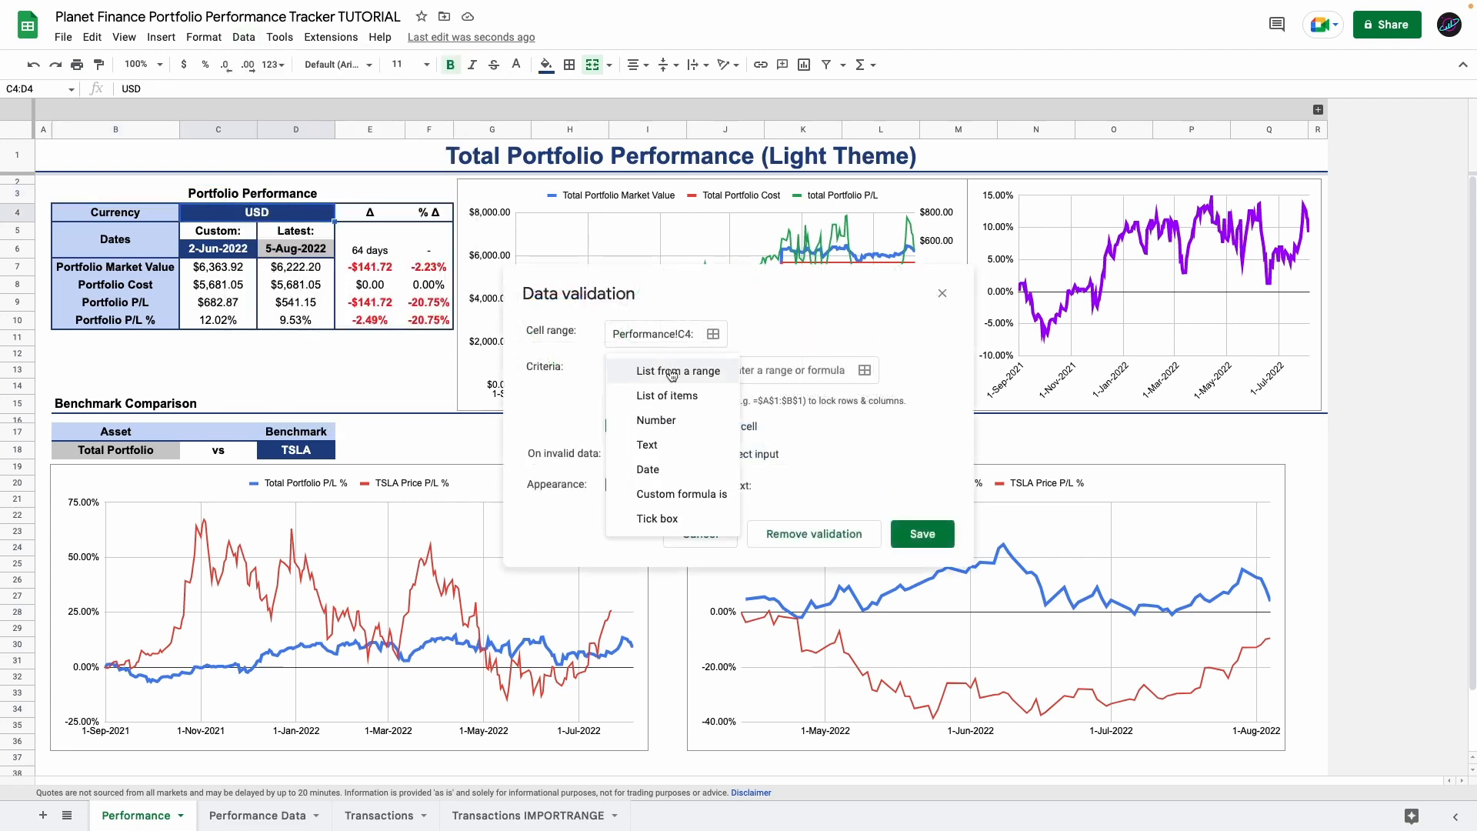
{"action": "left_click", "coordinate": [667, 395]}
{"action": "left_click", "coordinate": [757, 377]}
{"action": "key", "text": "ctrl+v"}
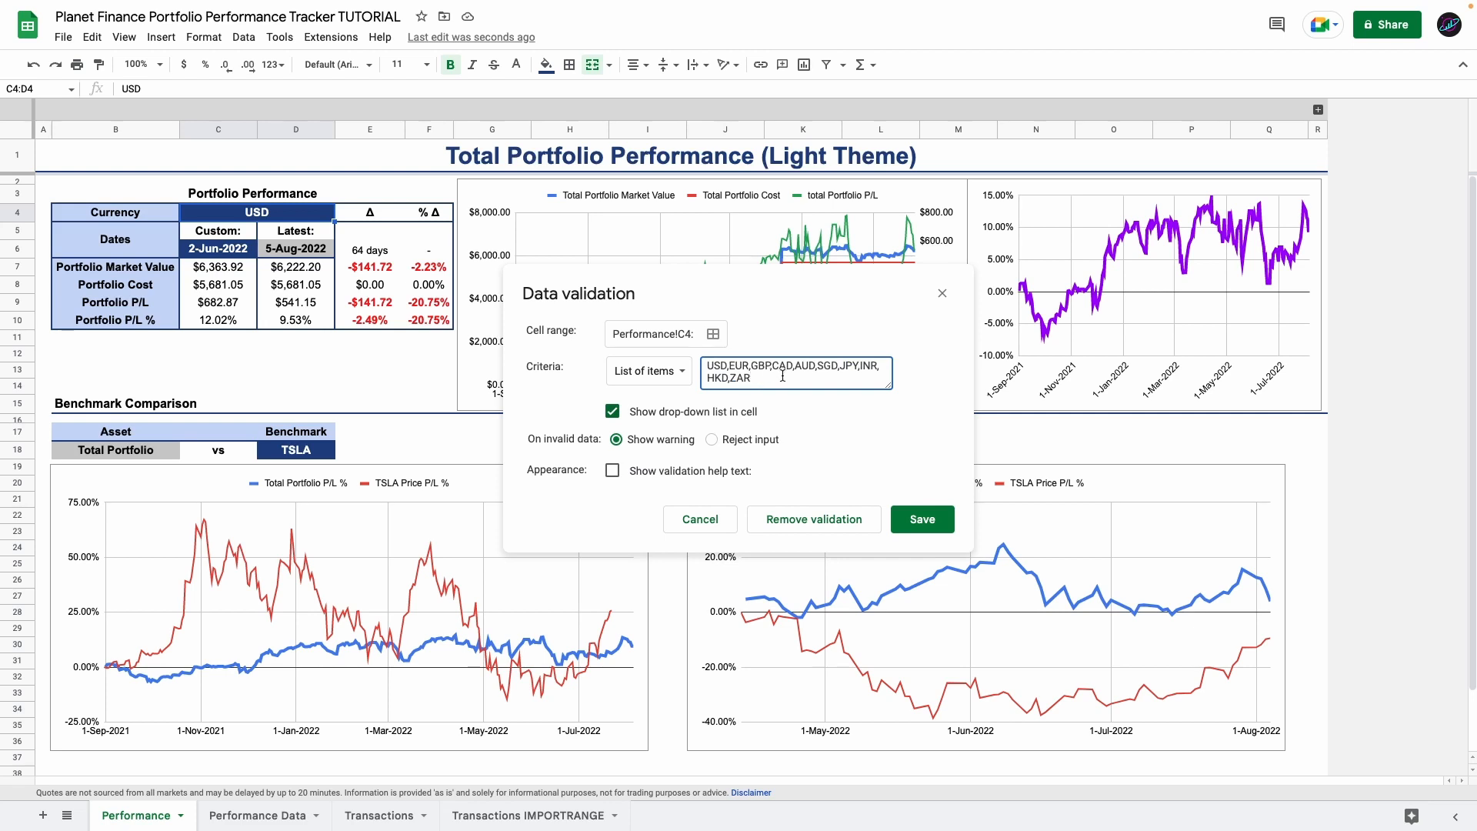
{"action": "left_click", "coordinate": [922, 519]}
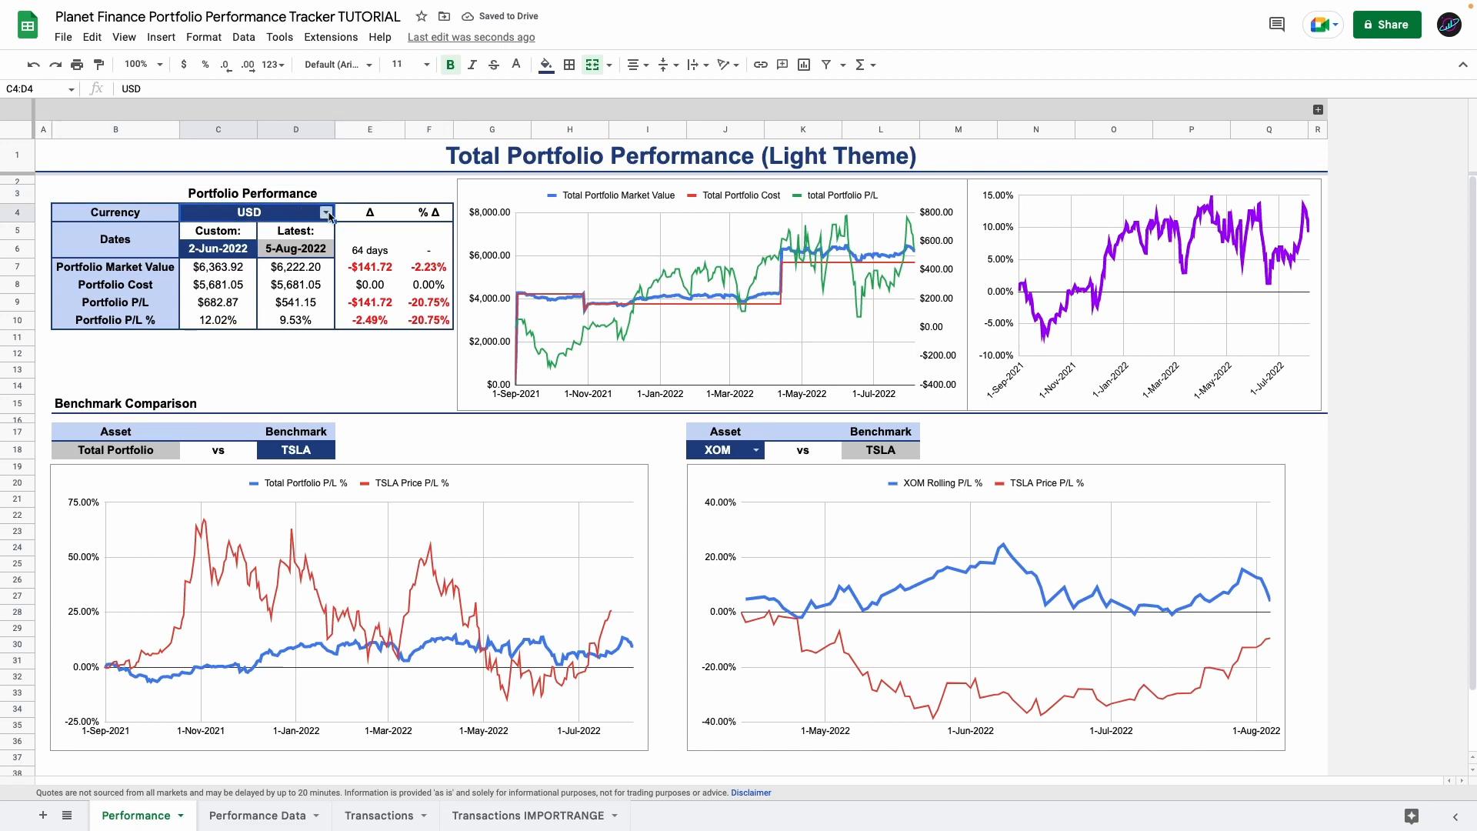
- Set the Portfolio Performance table's currency to CAD
{"action": "left_click", "coordinate": [324, 216]}
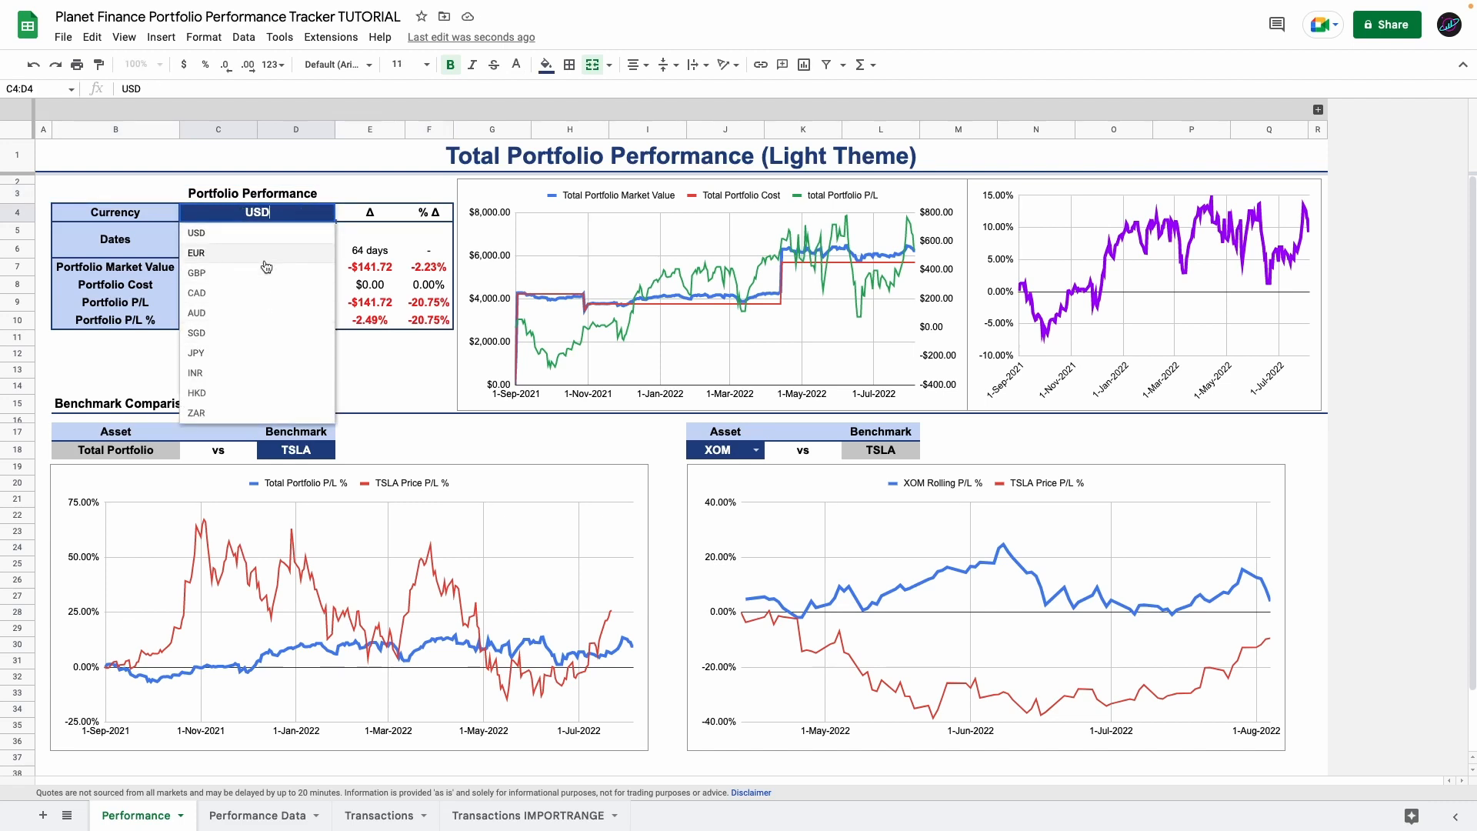
{"action": "left_click", "coordinate": [223, 292]}
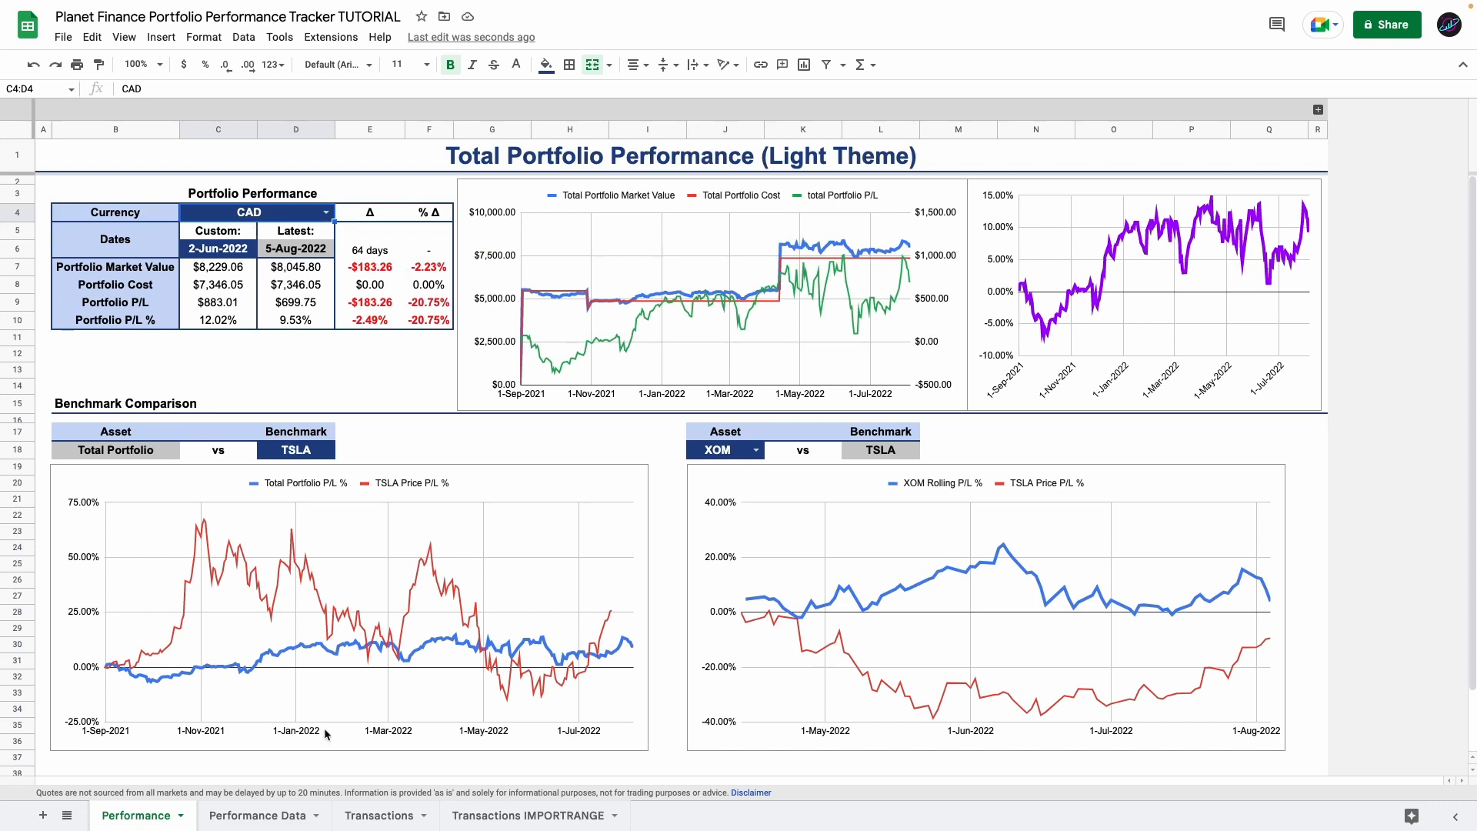
- Examine the CAD-converted close, rolling value, cost and P/L columns for XOM on the Performance Data sheet
{"action": "left_click", "coordinate": [264, 818]}
{"action": "scroll", "coordinate": [652, 257], "scroll_direction": "left", "scroll_amount": 15}
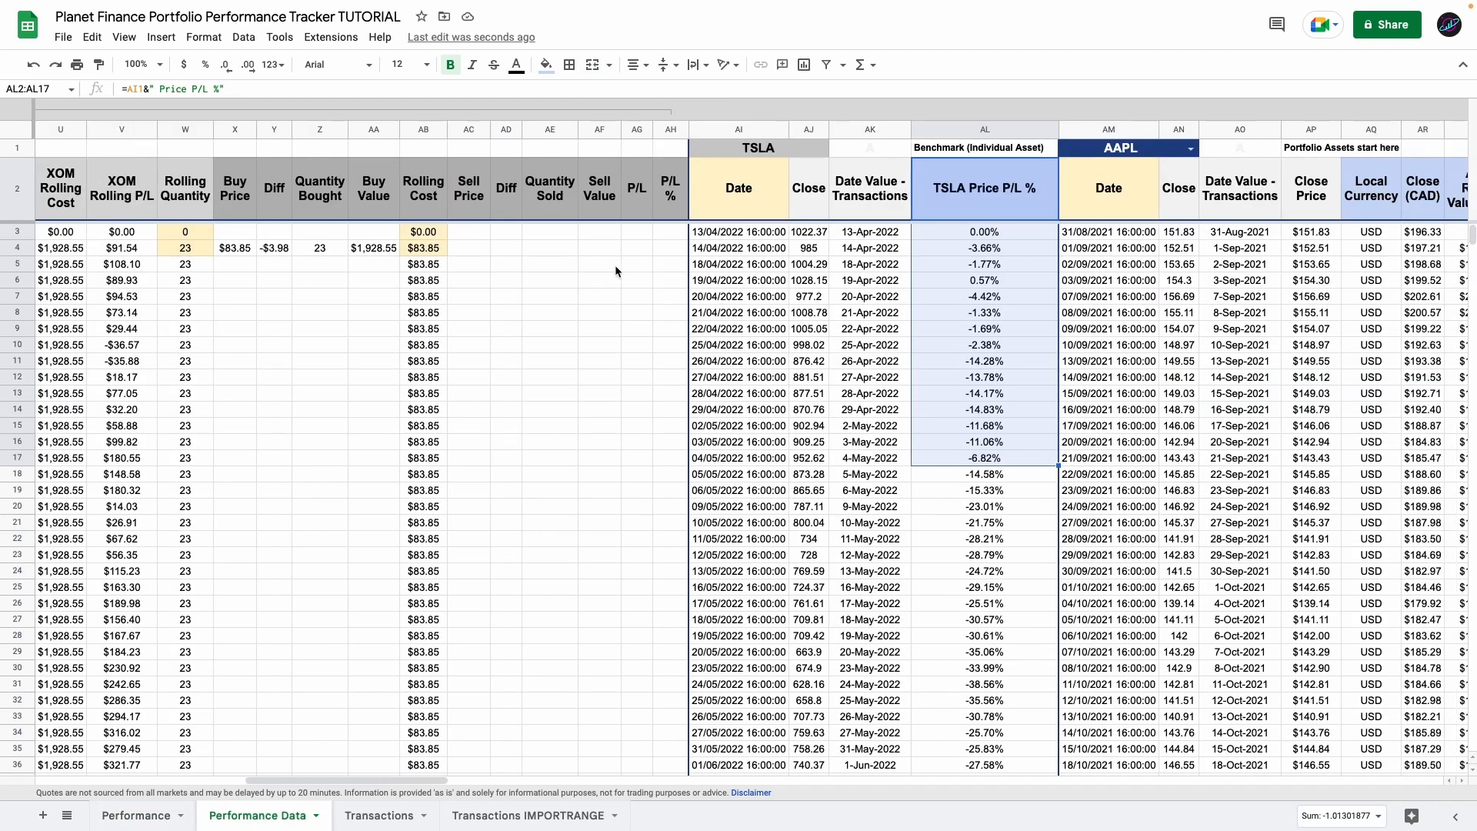
{"action": "scroll", "coordinate": [679, 264], "scroll_direction": "right", "scroll_amount": 5}
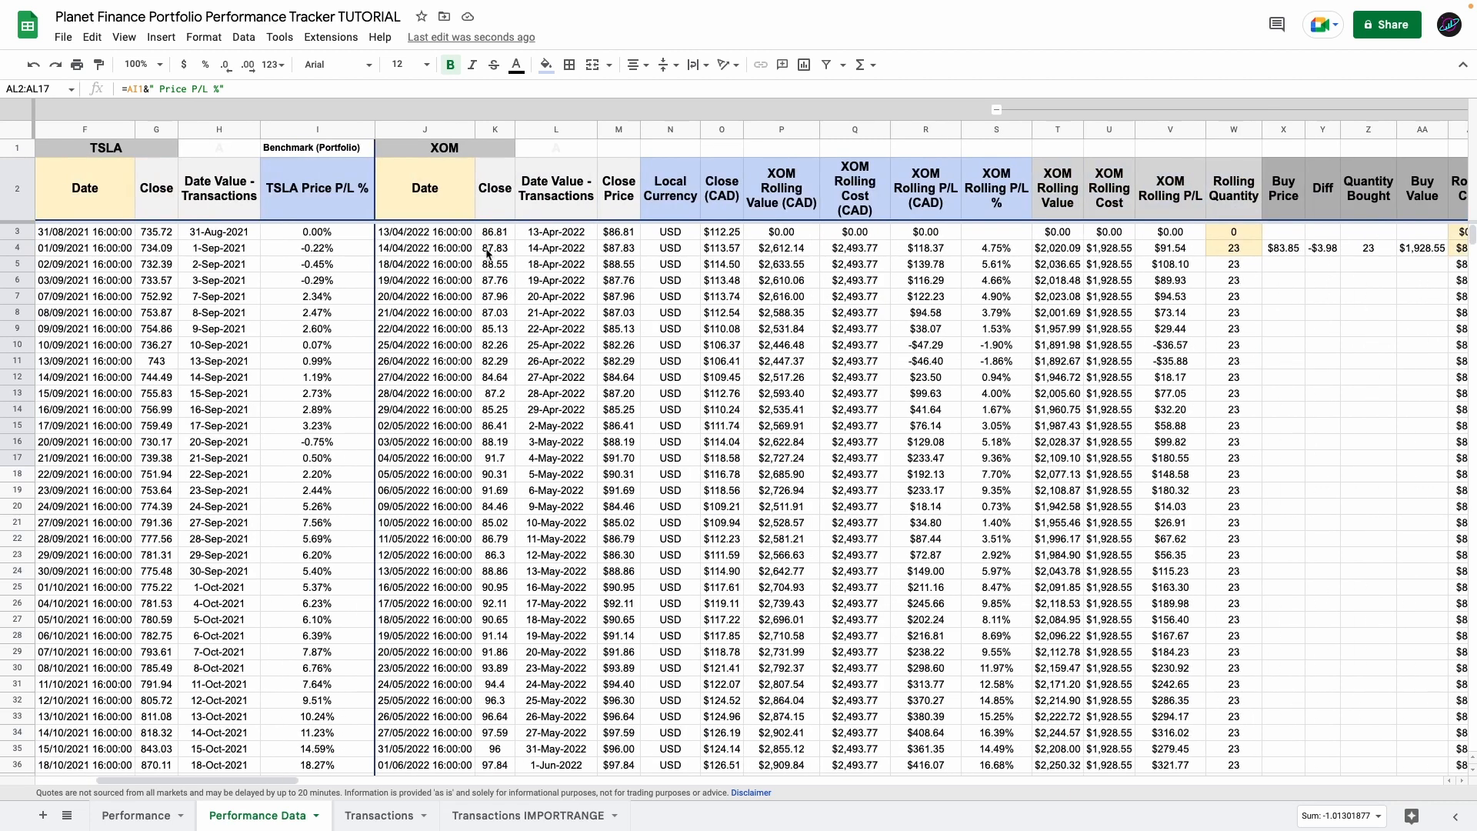
{"action": "left_click", "coordinate": [445, 148]}
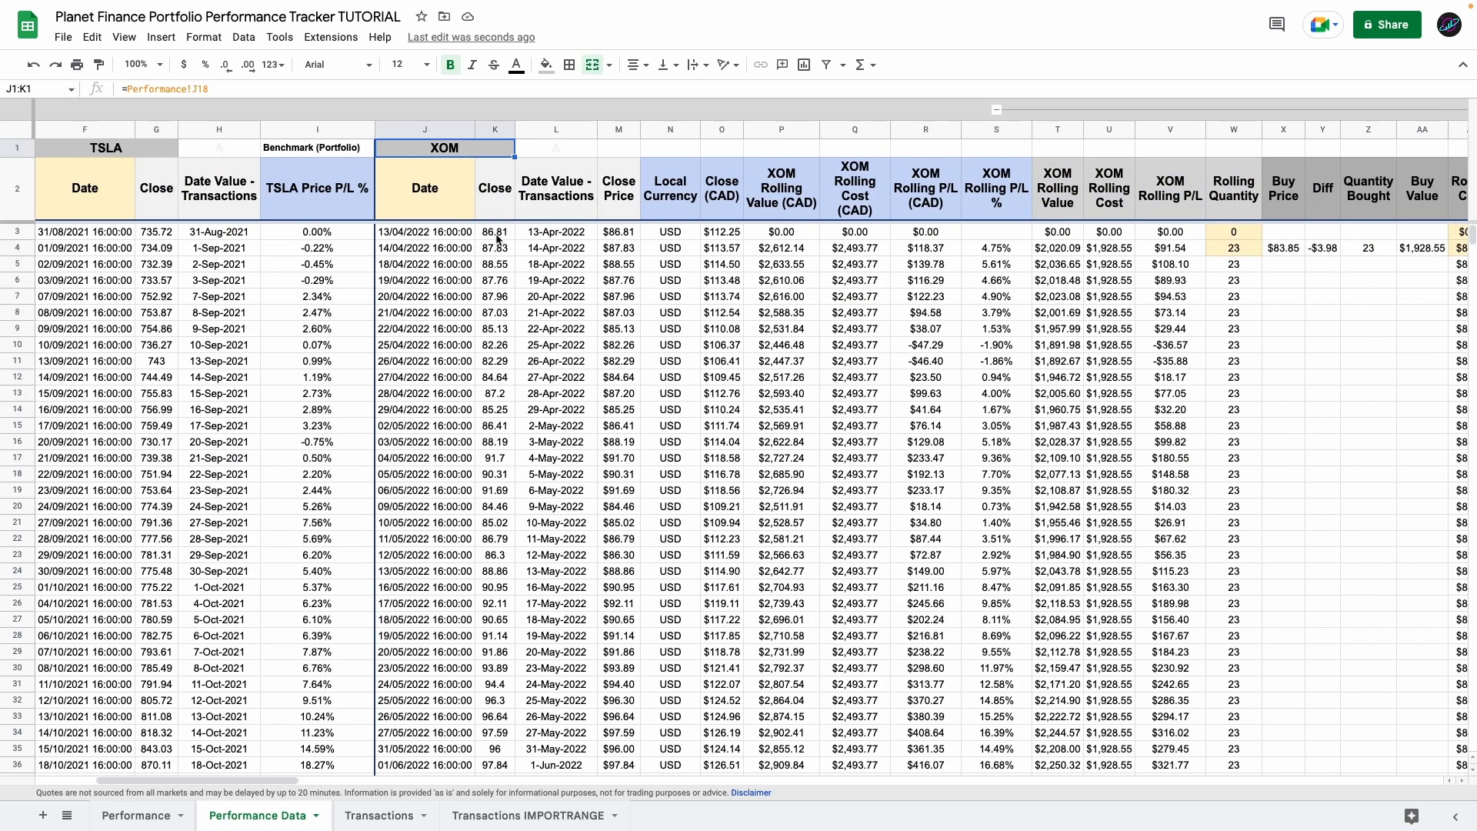
{"action": "left_click_drag", "start_coordinate": [496, 239], "coordinate": [498, 369]}
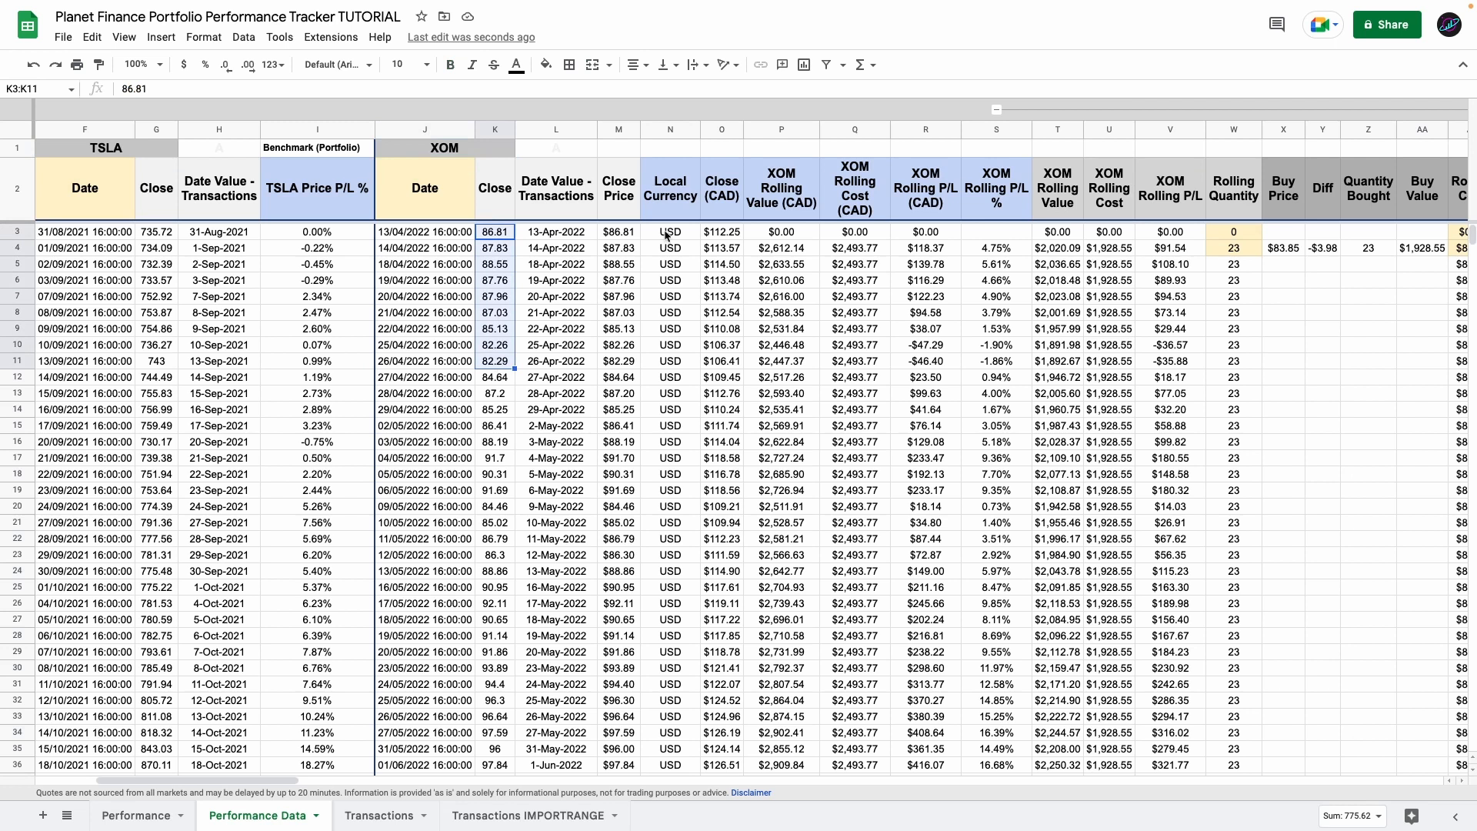
{"action": "left_click_drag", "start_coordinate": [722, 233], "coordinate": [723, 464]}
{"action": "left_click_drag", "start_coordinate": [784, 232], "coordinate": [784, 409]}
{"action": "left_click_drag", "start_coordinate": [862, 266], "coordinate": [864, 393]}
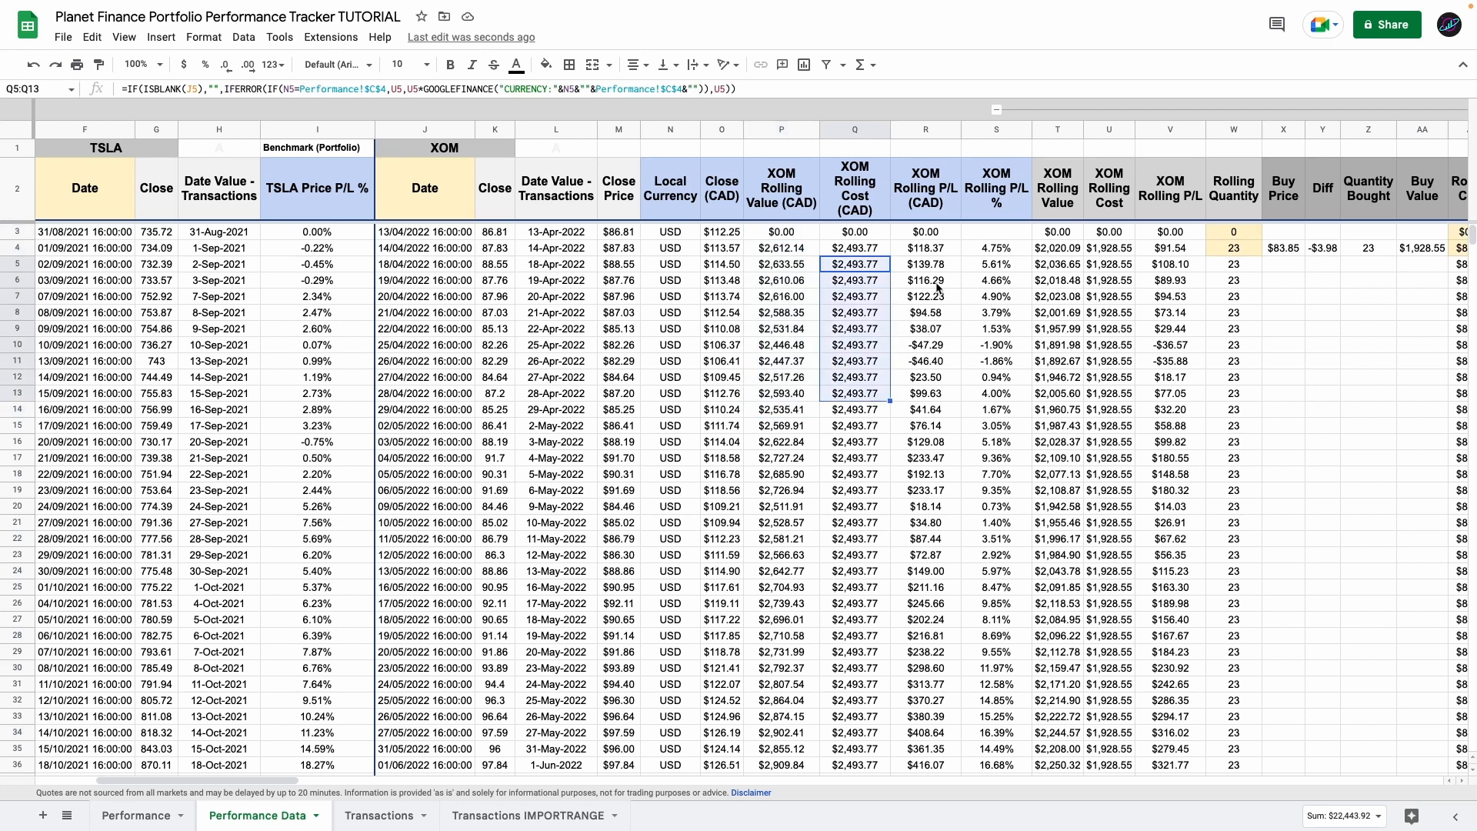
{"action": "left_click_drag", "start_coordinate": [935, 282], "coordinate": [929, 345]}
{"action": "scroll", "coordinate": [929, 345], "scroll_direction": "left", "scroll_amount": 5}
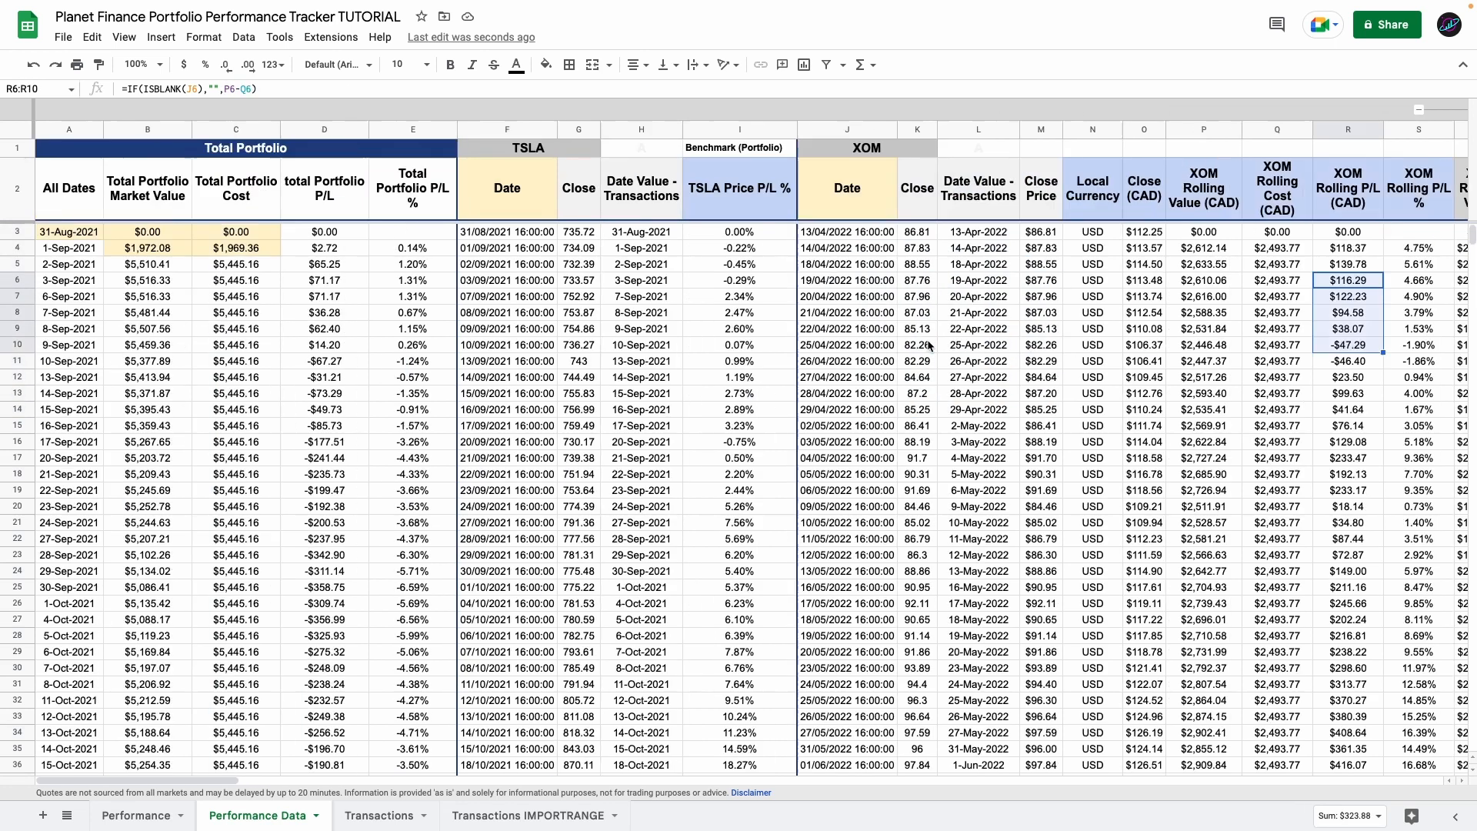
- Return to the Performance sheet and set the Portfolio Performance table's currency to EUR
{"action": "left_click", "coordinate": [131, 817]}
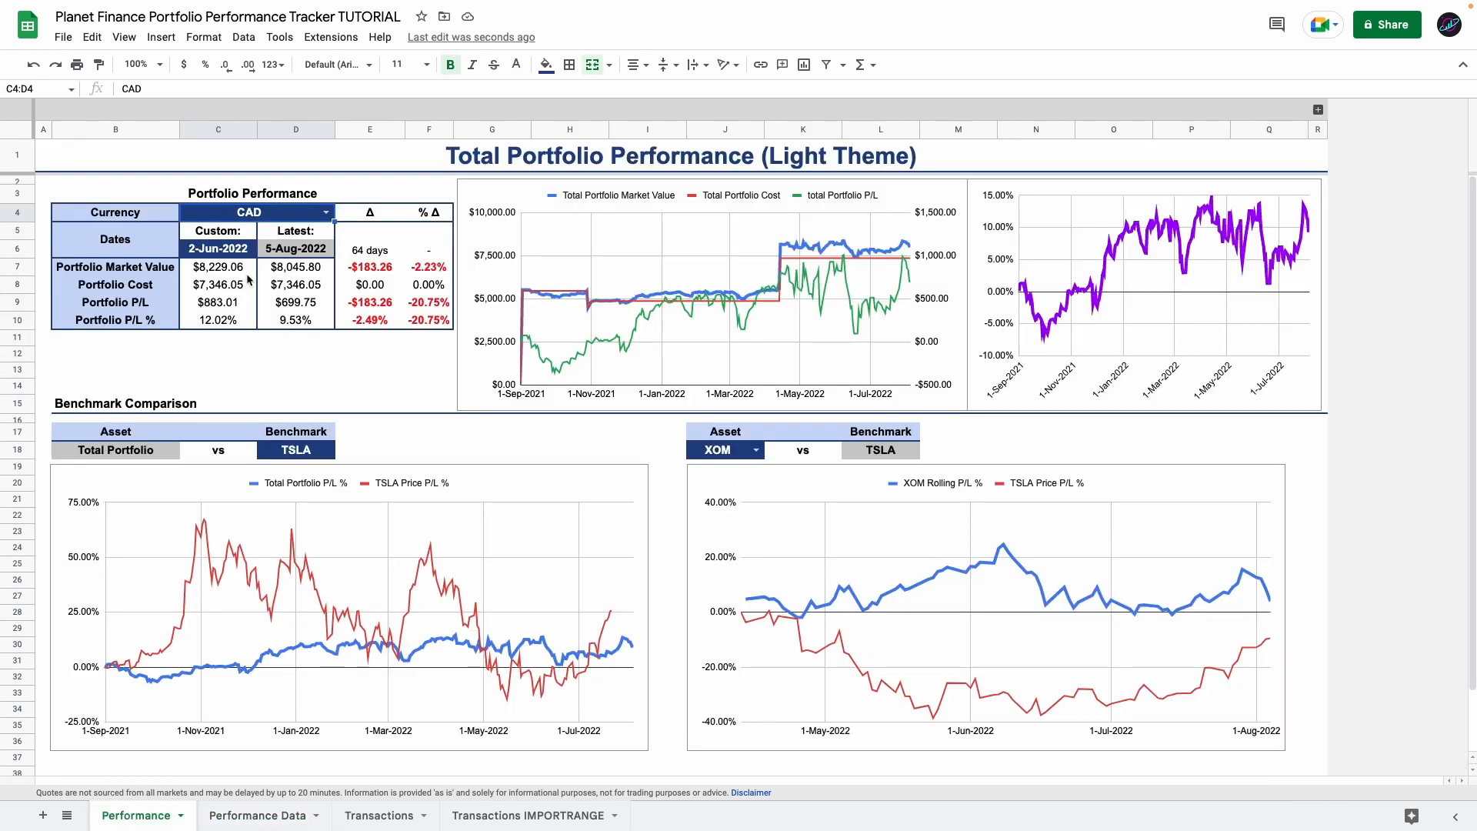
{"action": "left_click", "coordinate": [298, 285]}
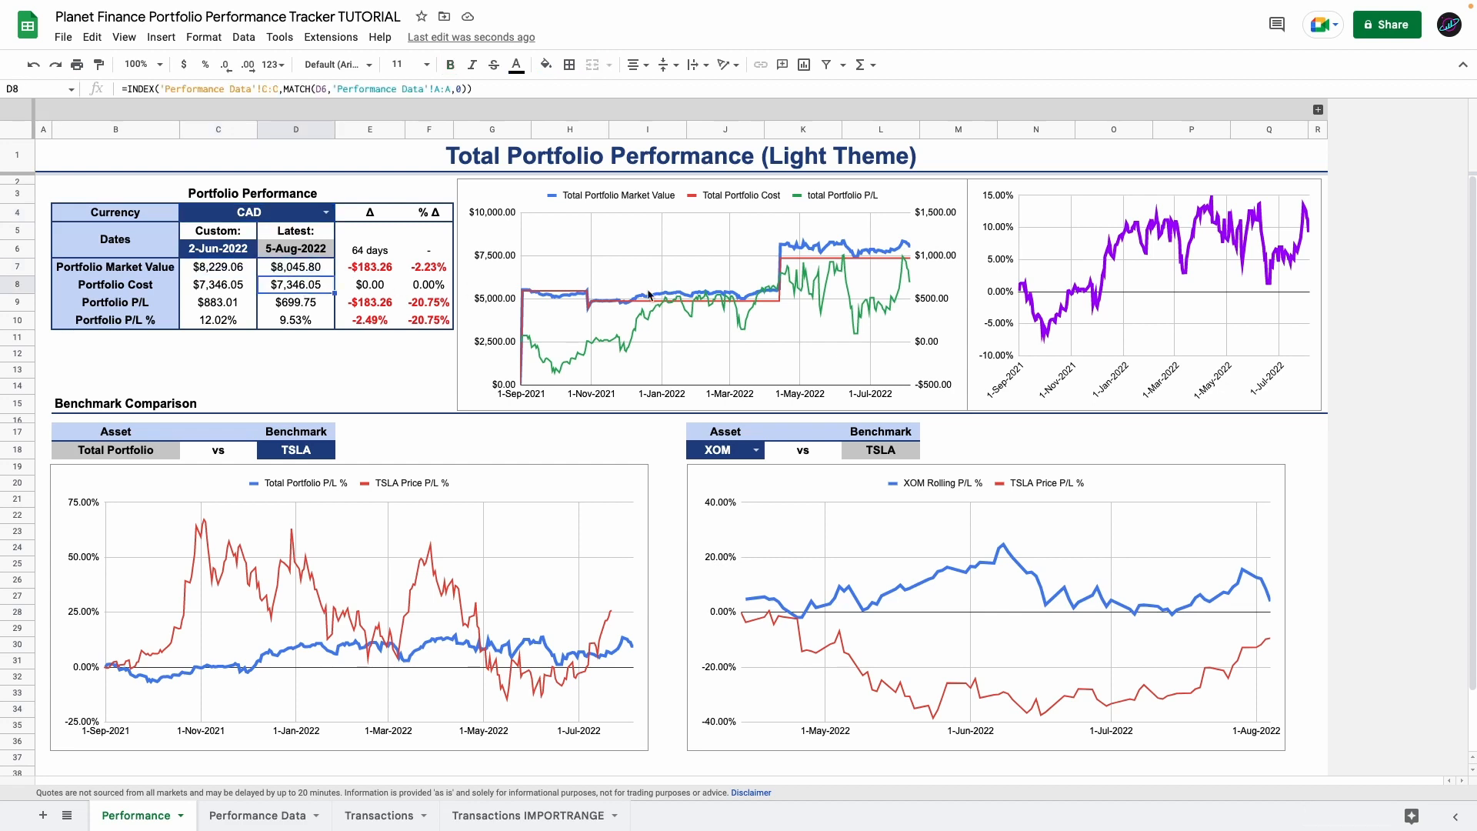
{"action": "left_click", "coordinate": [326, 213]}
{"action": "right_click", "coordinate": [329, 215]}
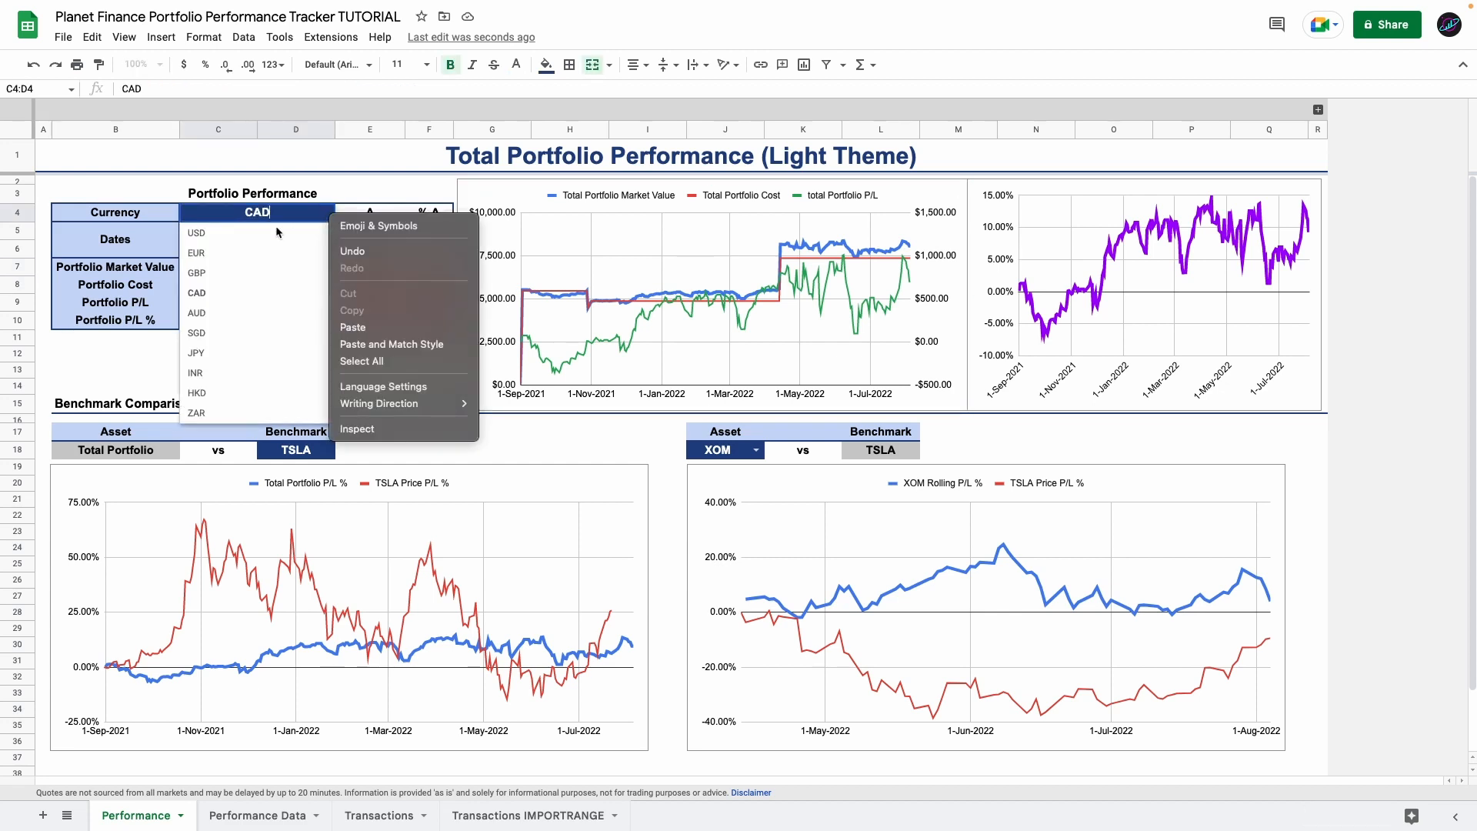
{"action": "left_click", "coordinate": [248, 255]}
{"action": "left_click", "coordinate": [228, 255]}
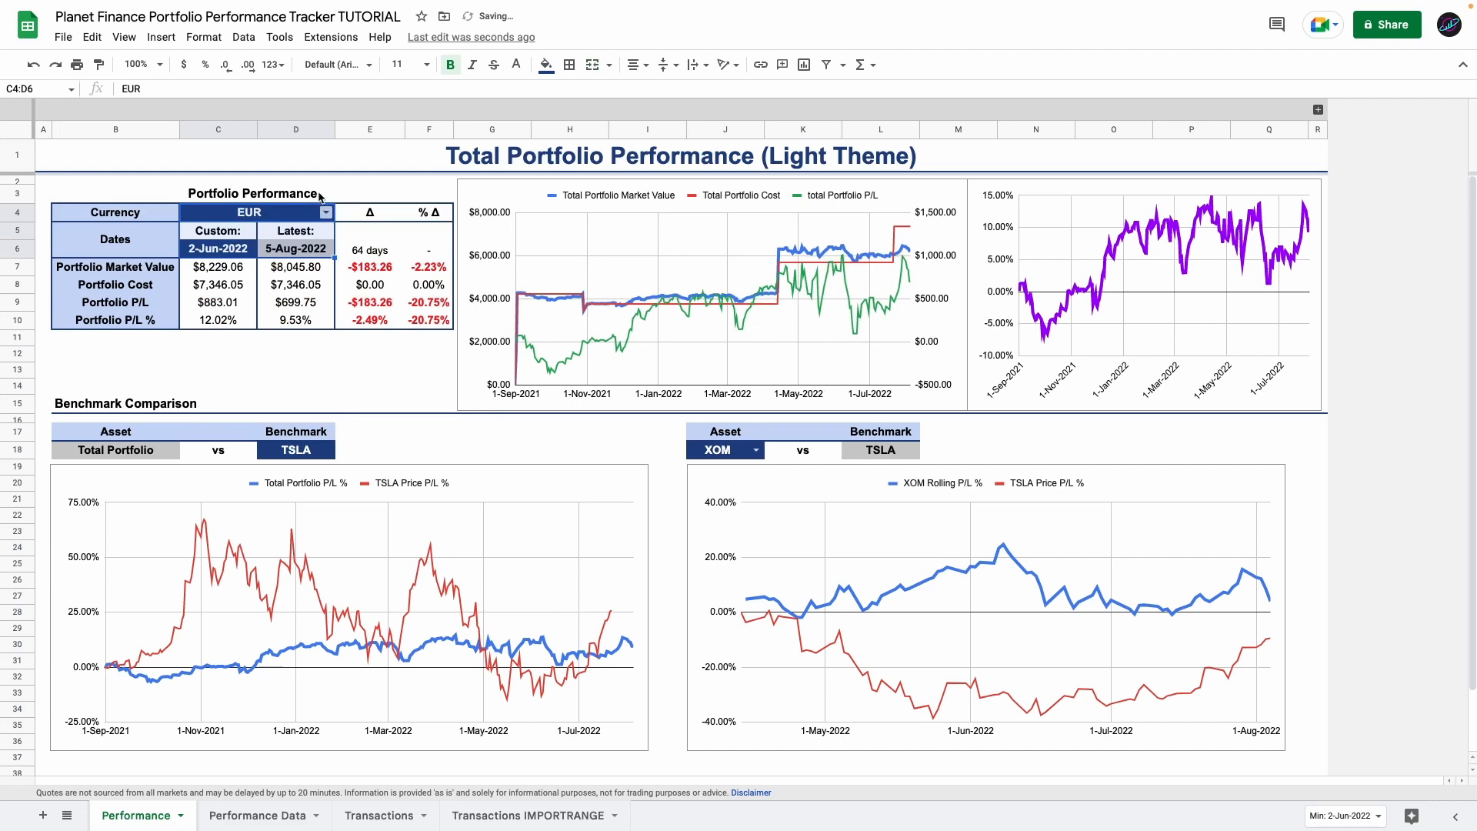
{"action": "left_click", "coordinate": [319, 197]}
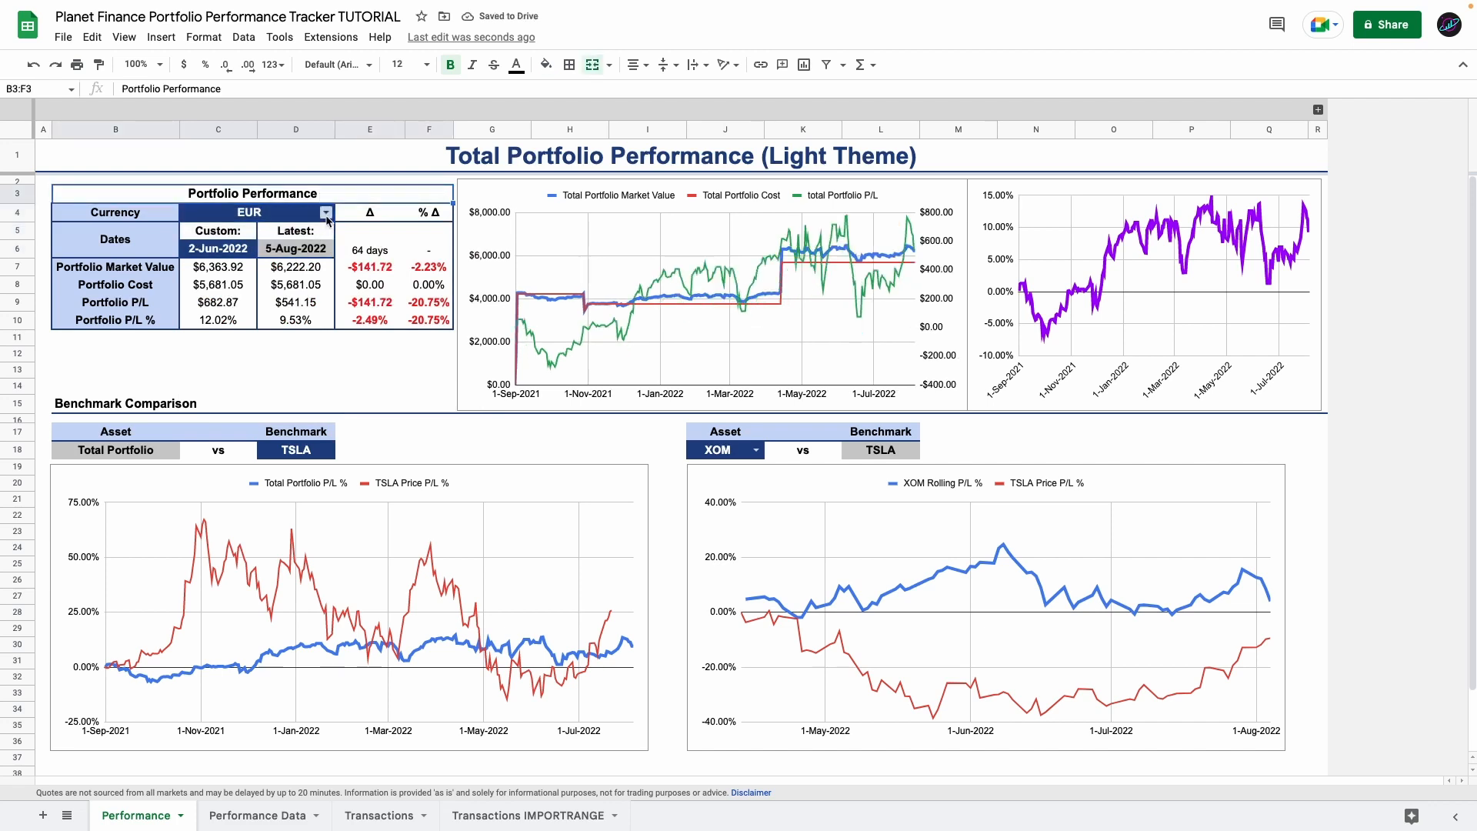
- Open the list of currency options in the Portfolio Performance table
{"action": "left_click", "coordinate": [326, 214]}
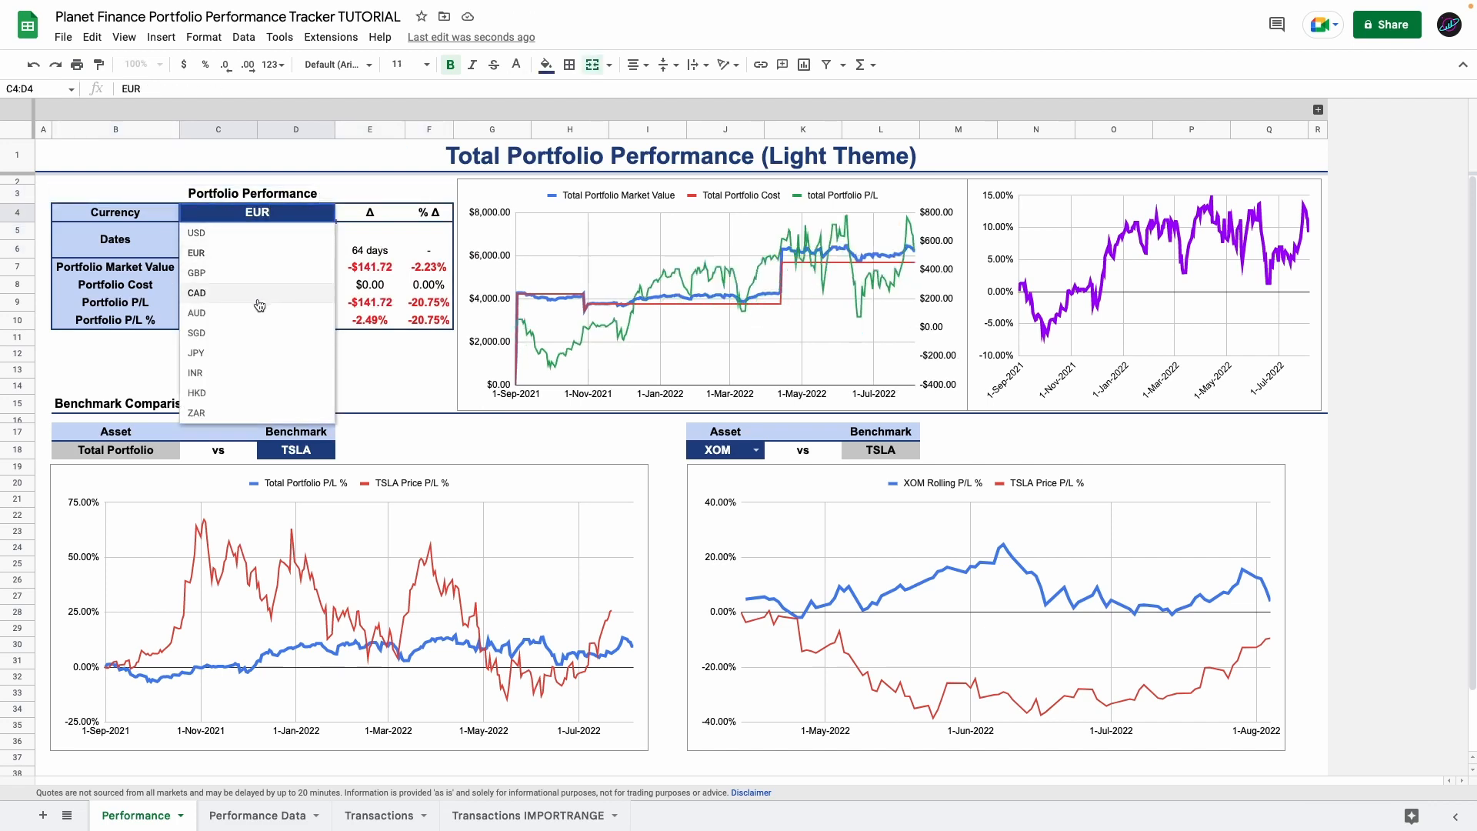